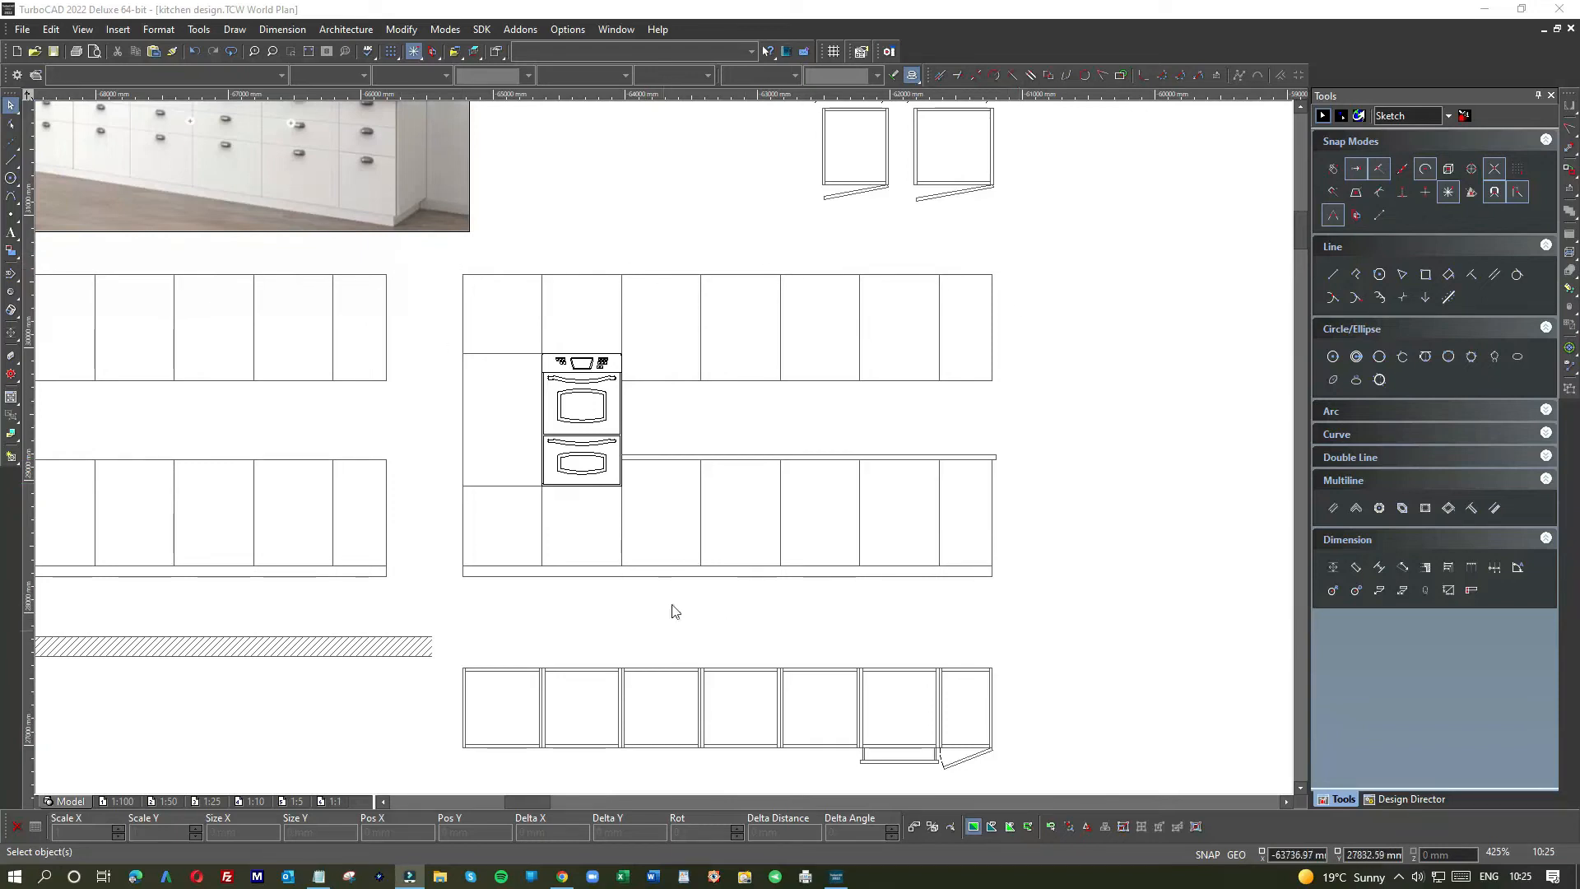
Step: Draw a 600 mm line from the cabinets' top edge, then delete the misplaced vertical line
scroll(664, 453, "down", 2)
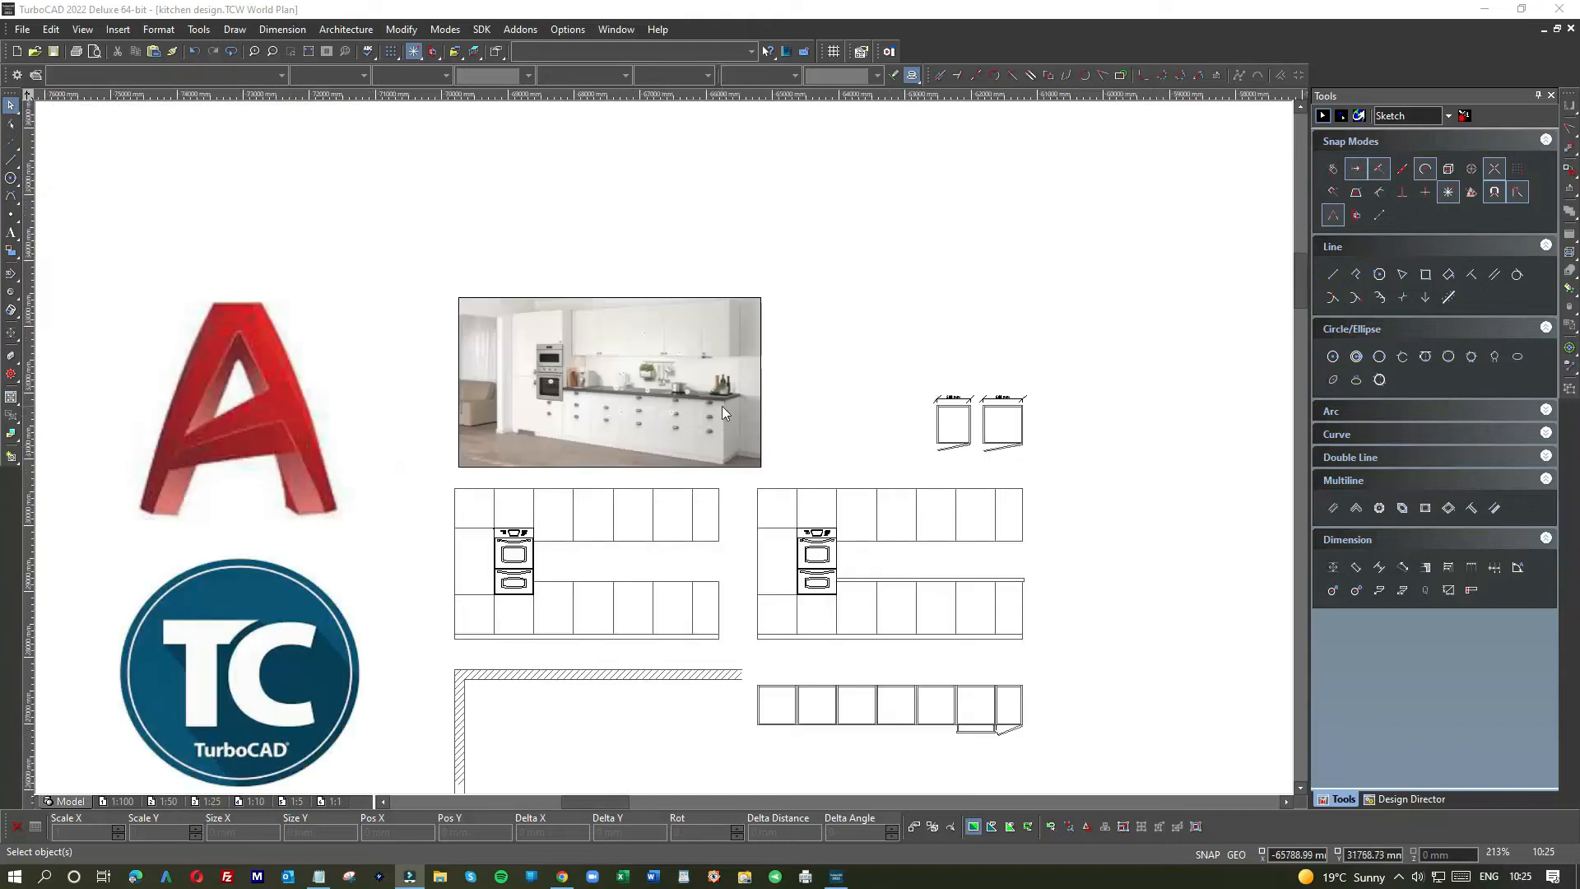
scroll(722, 408, "up", 4)
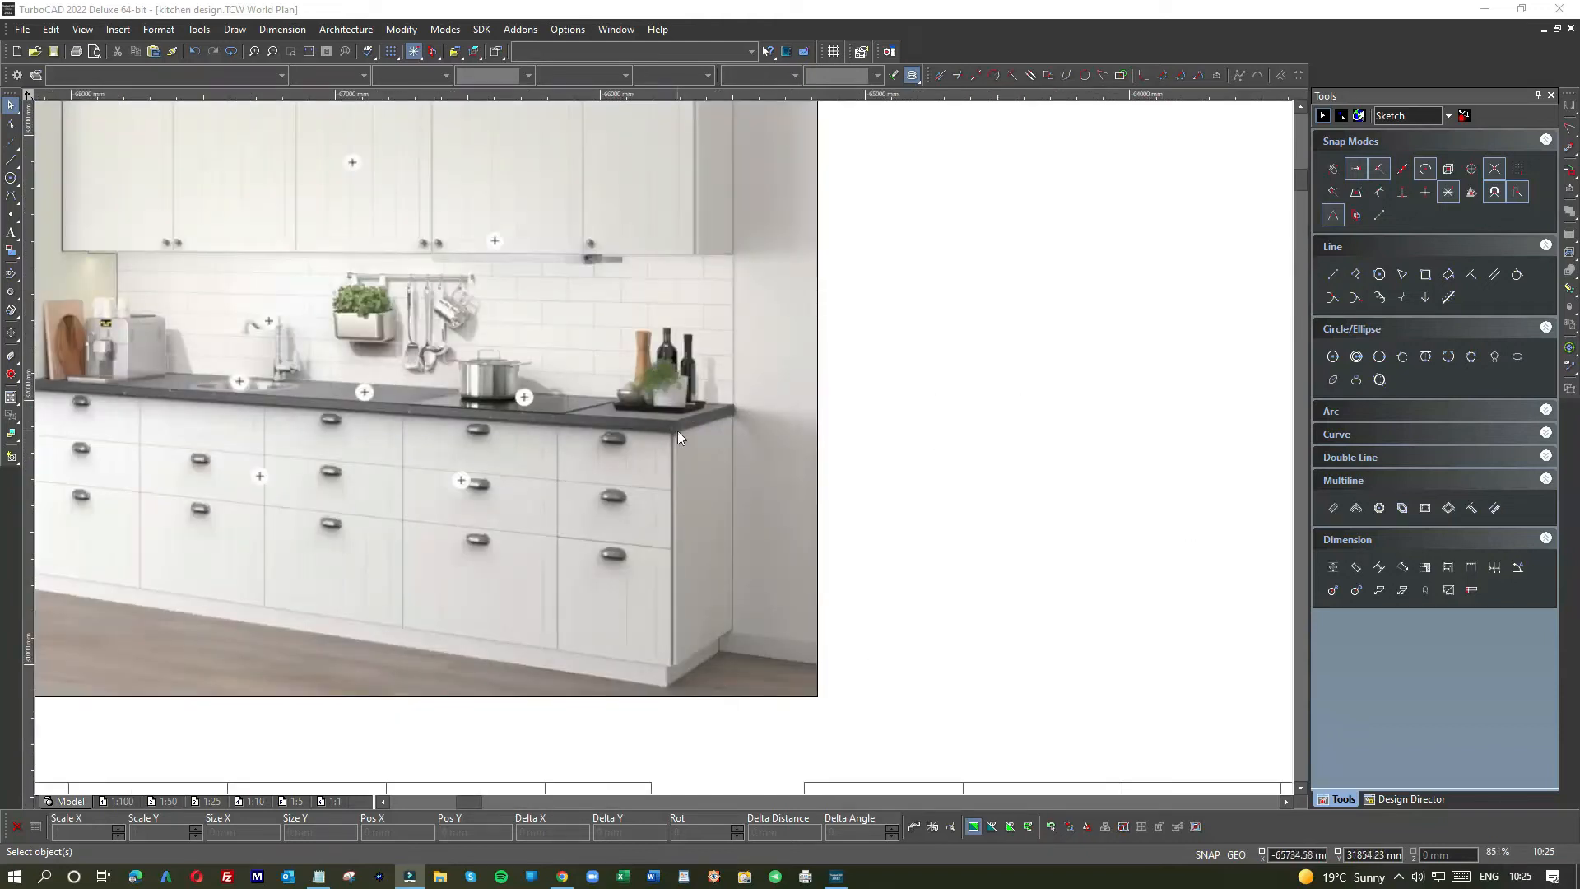
scroll(679, 431, "down", 4)
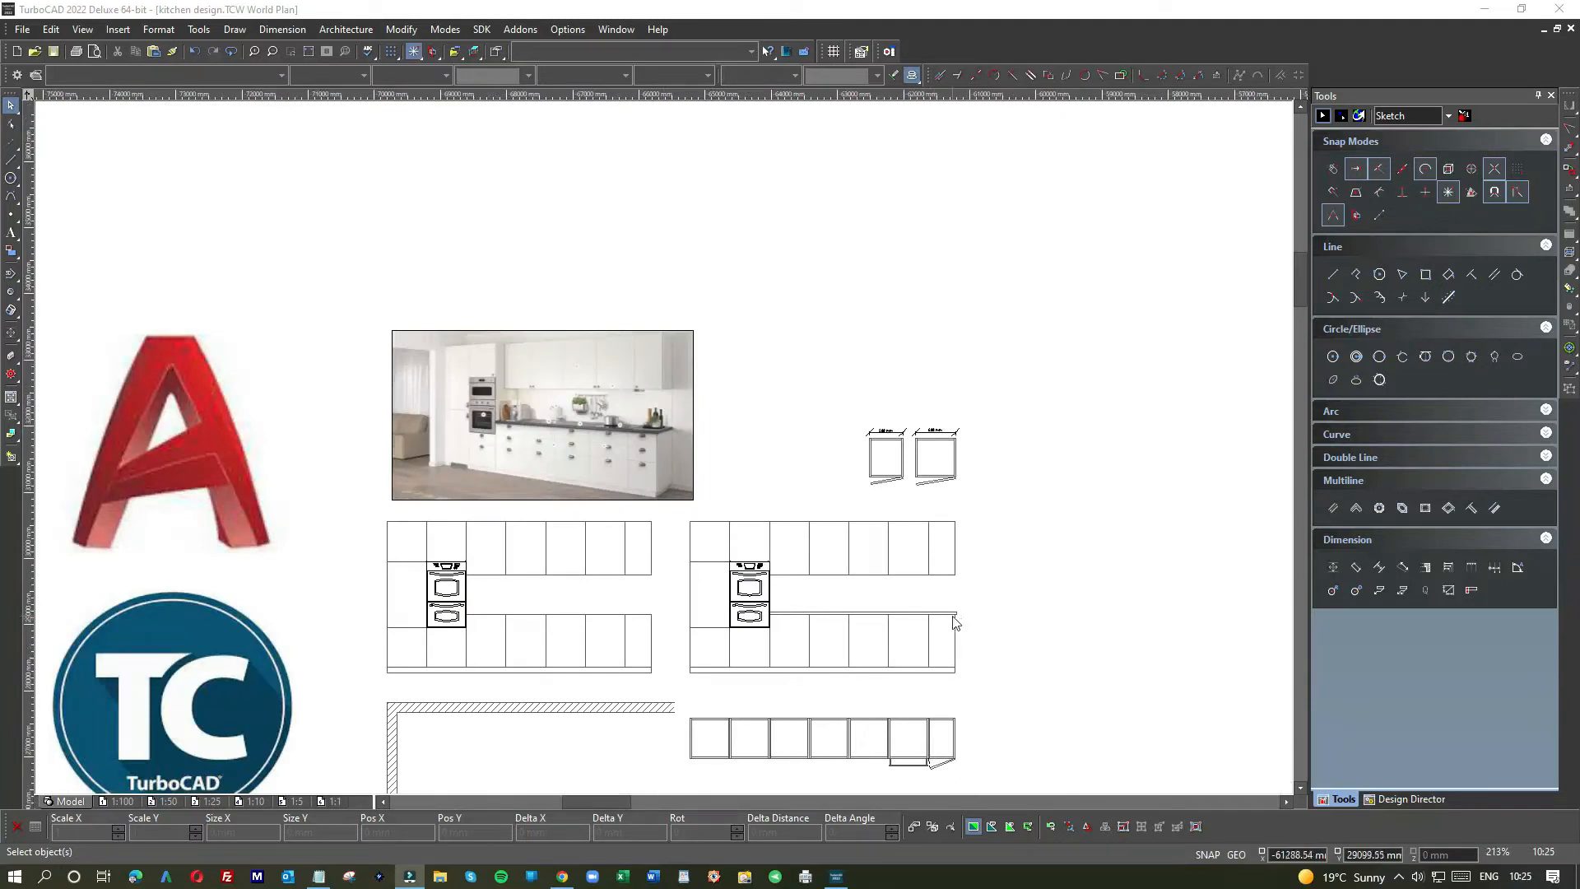
scroll(589, 441, "up", 4)
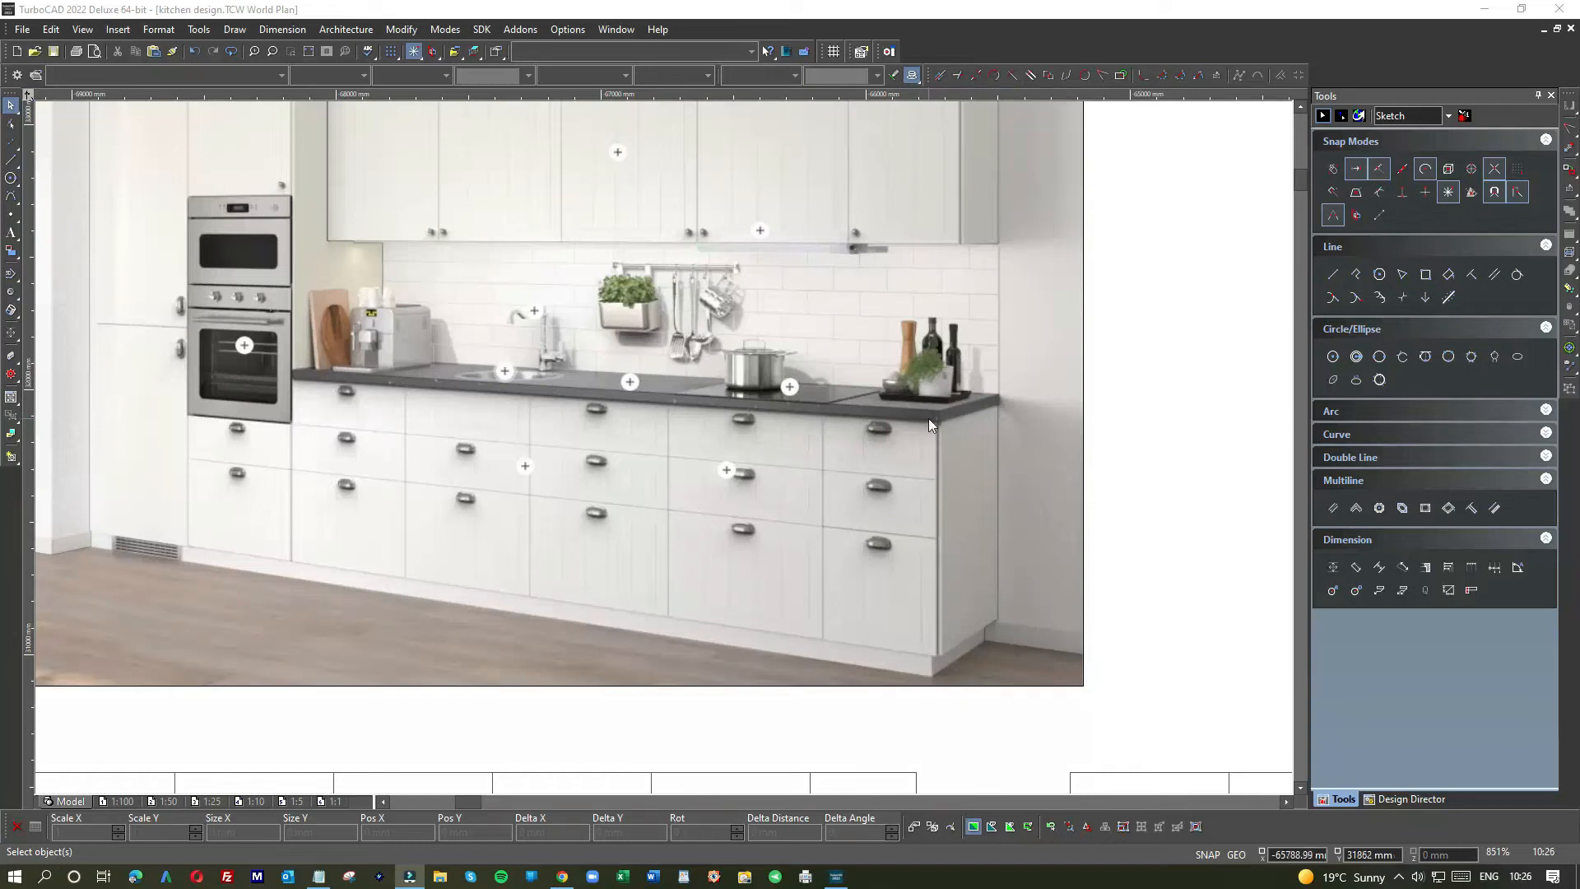
scroll(928, 418, "down", 2)
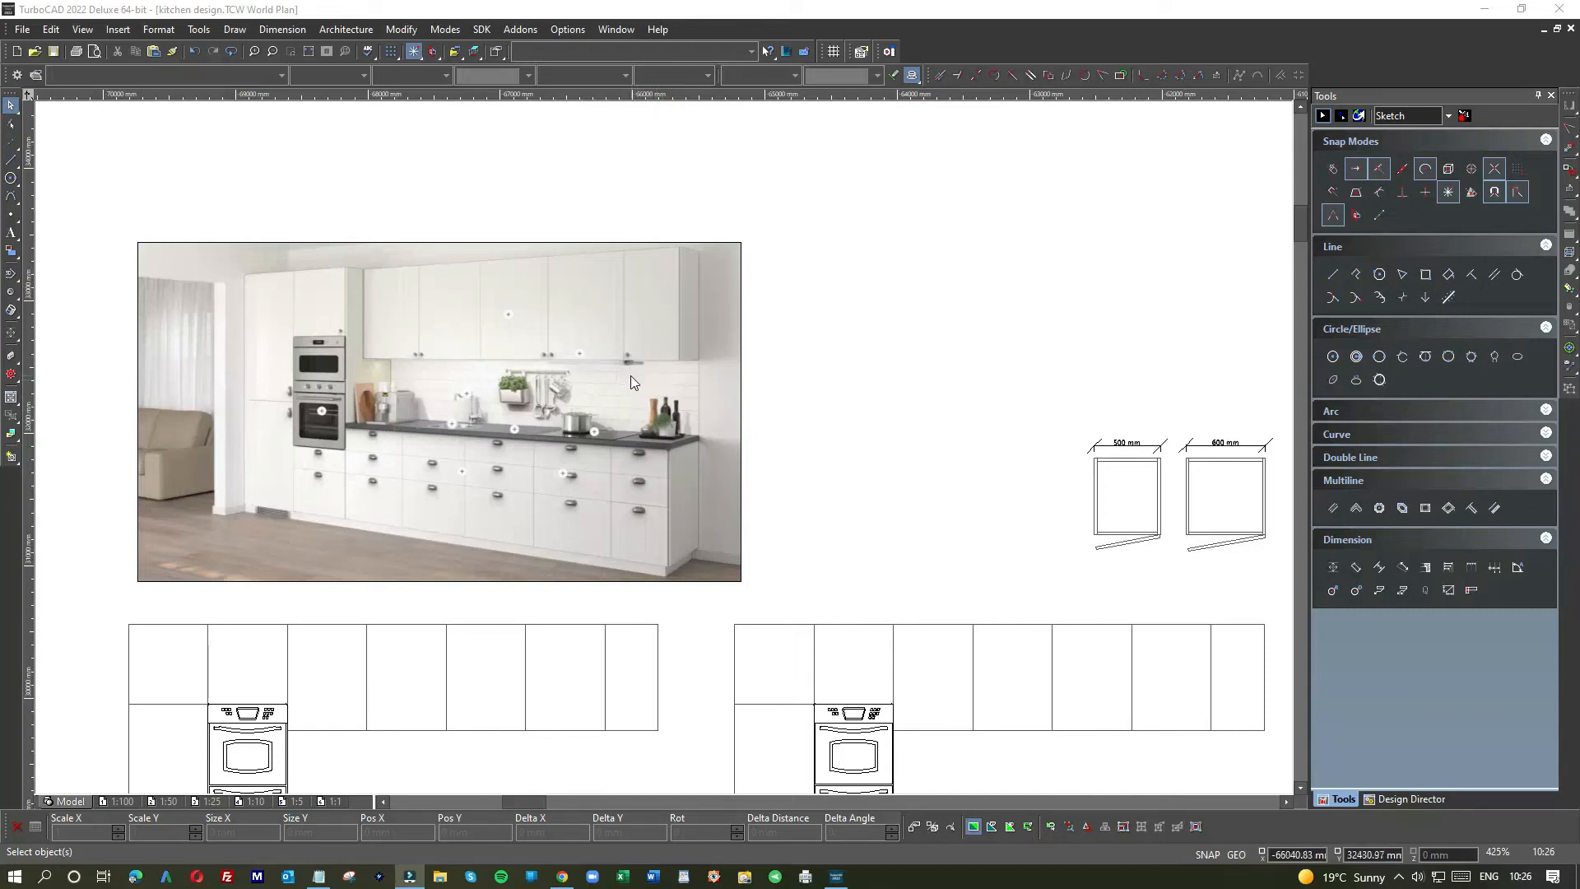
scroll(598, 436, "up", 2)
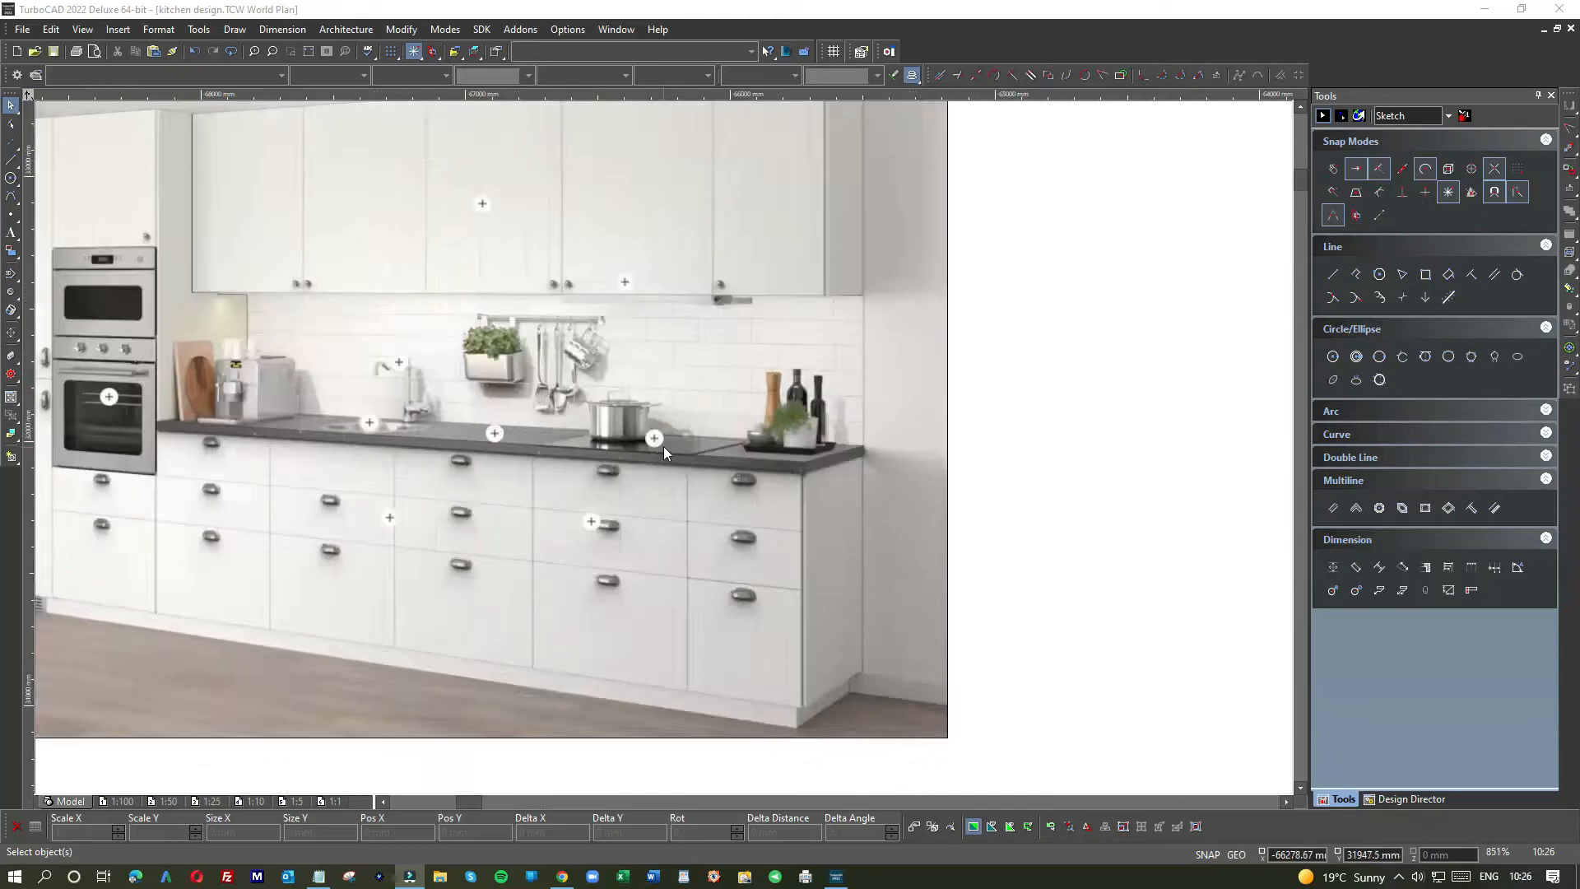
scroll(663, 447, "up", 2)
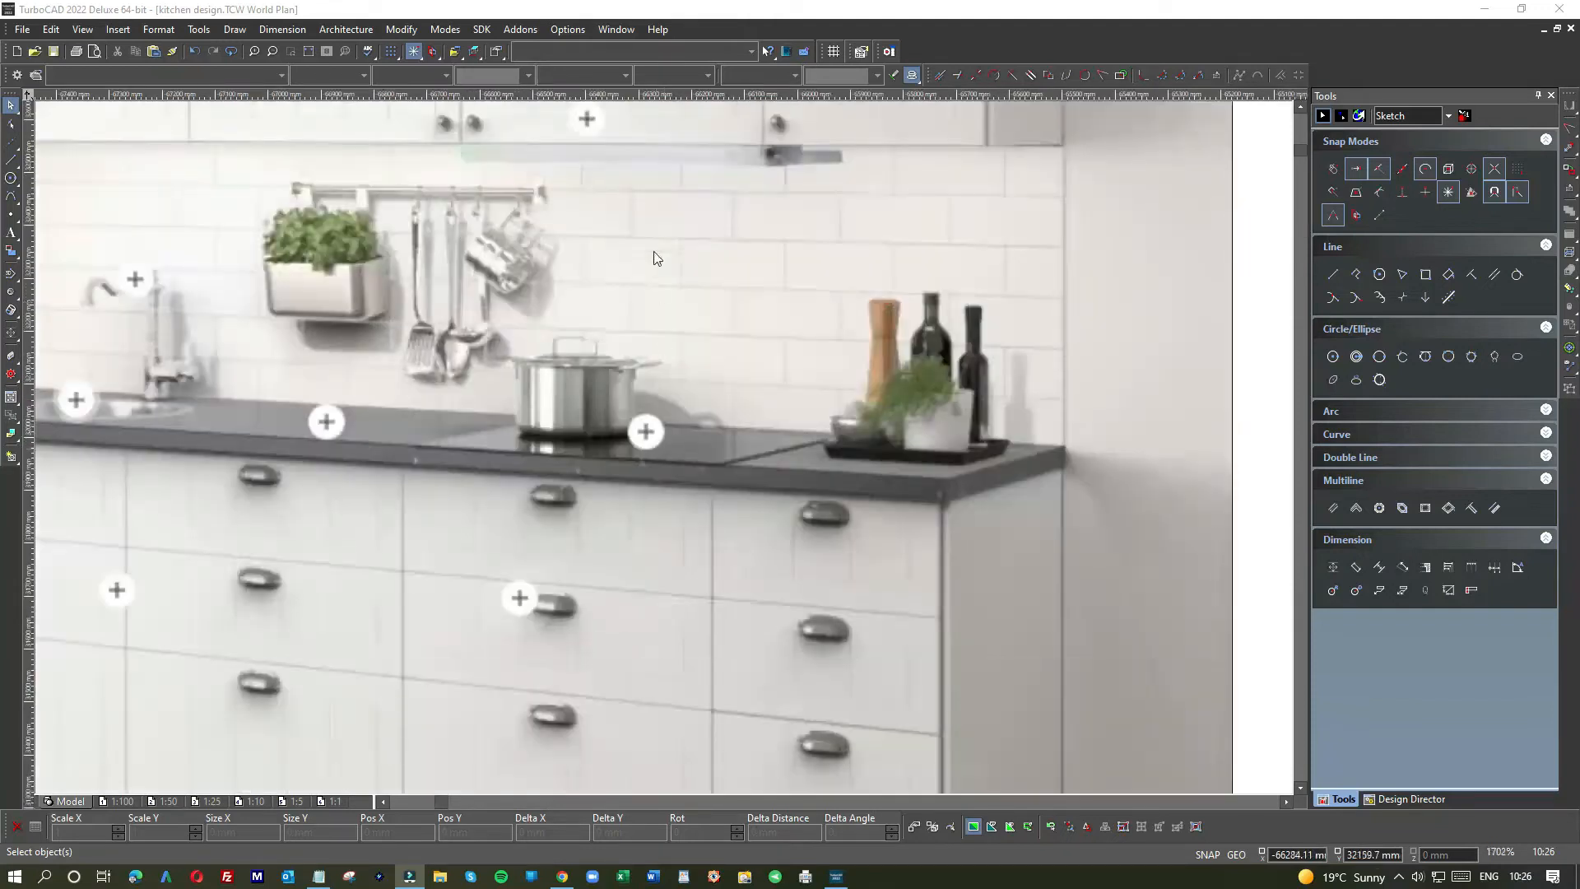
scroll(694, 397, "down", 2)
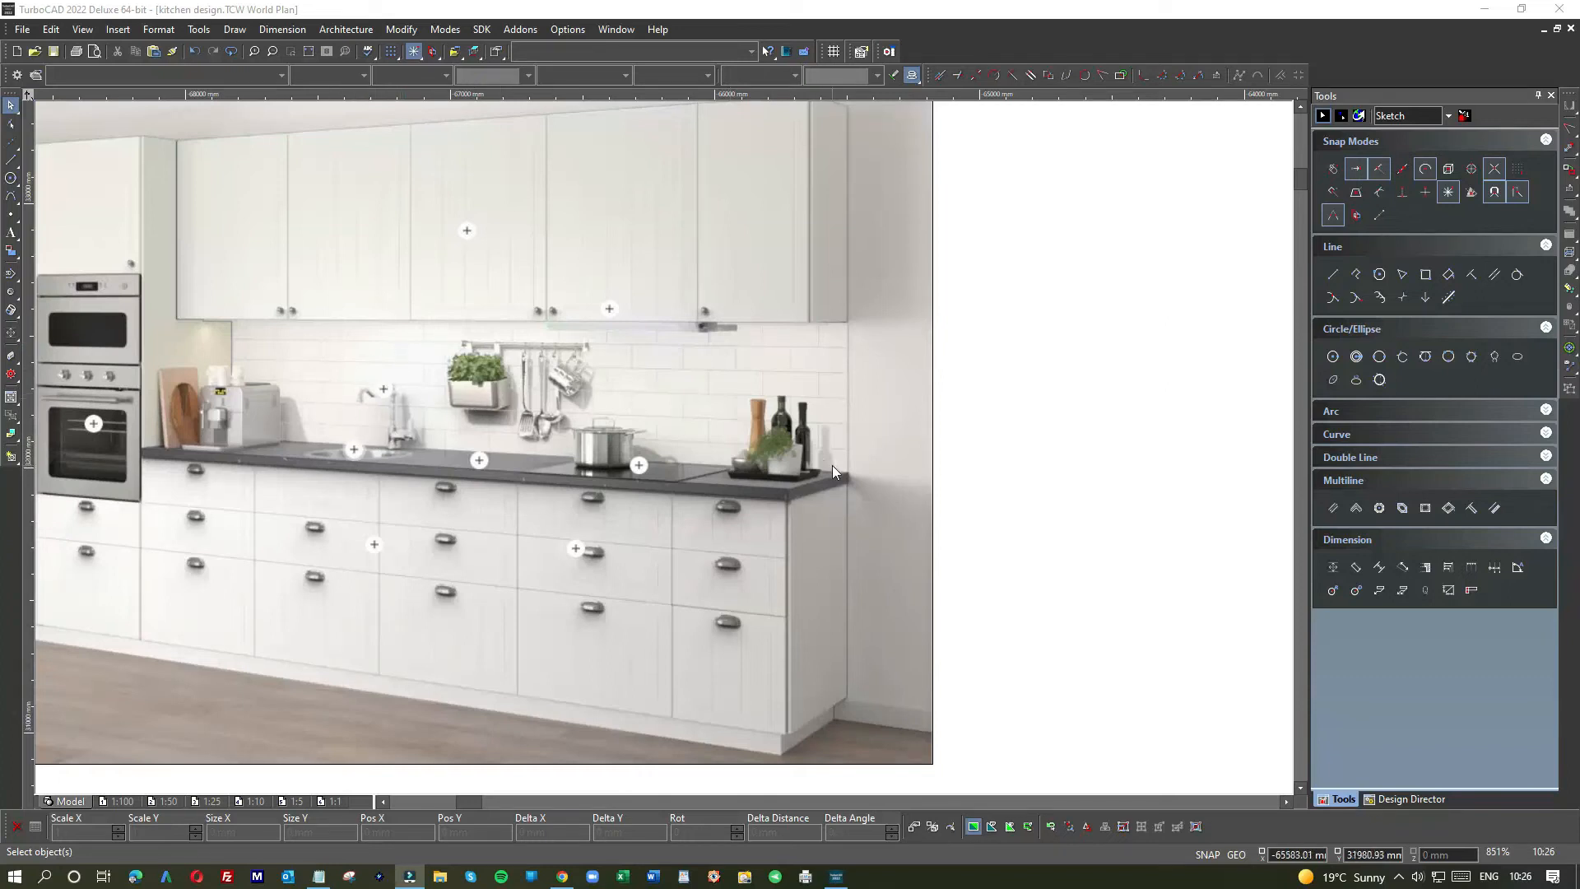
scroll(831, 466, "down", 1)
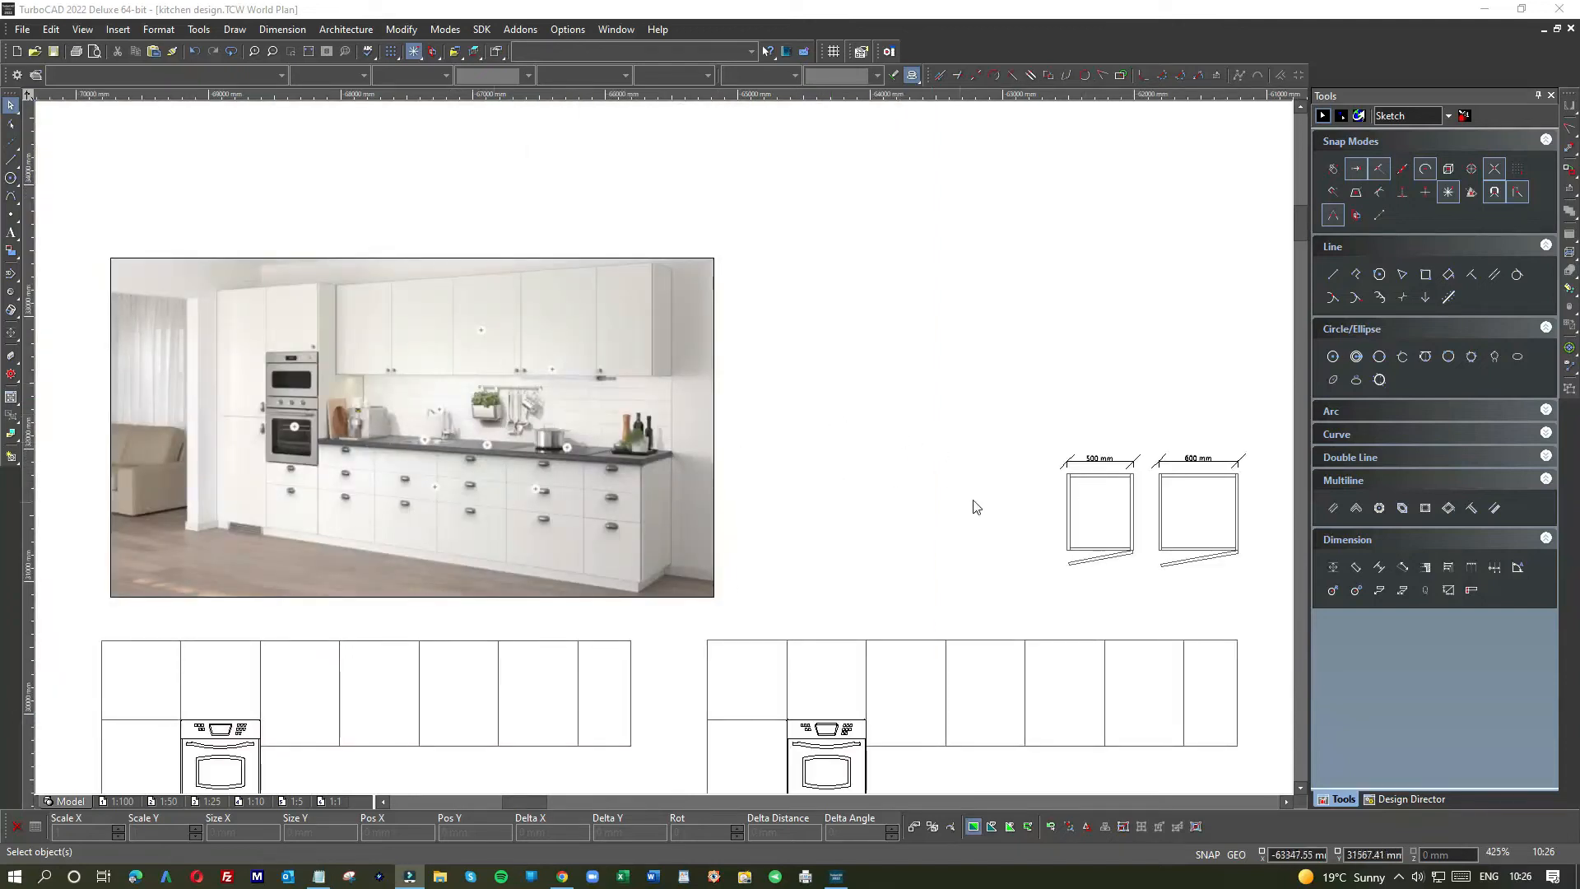
scroll(1033, 501, "down", 1)
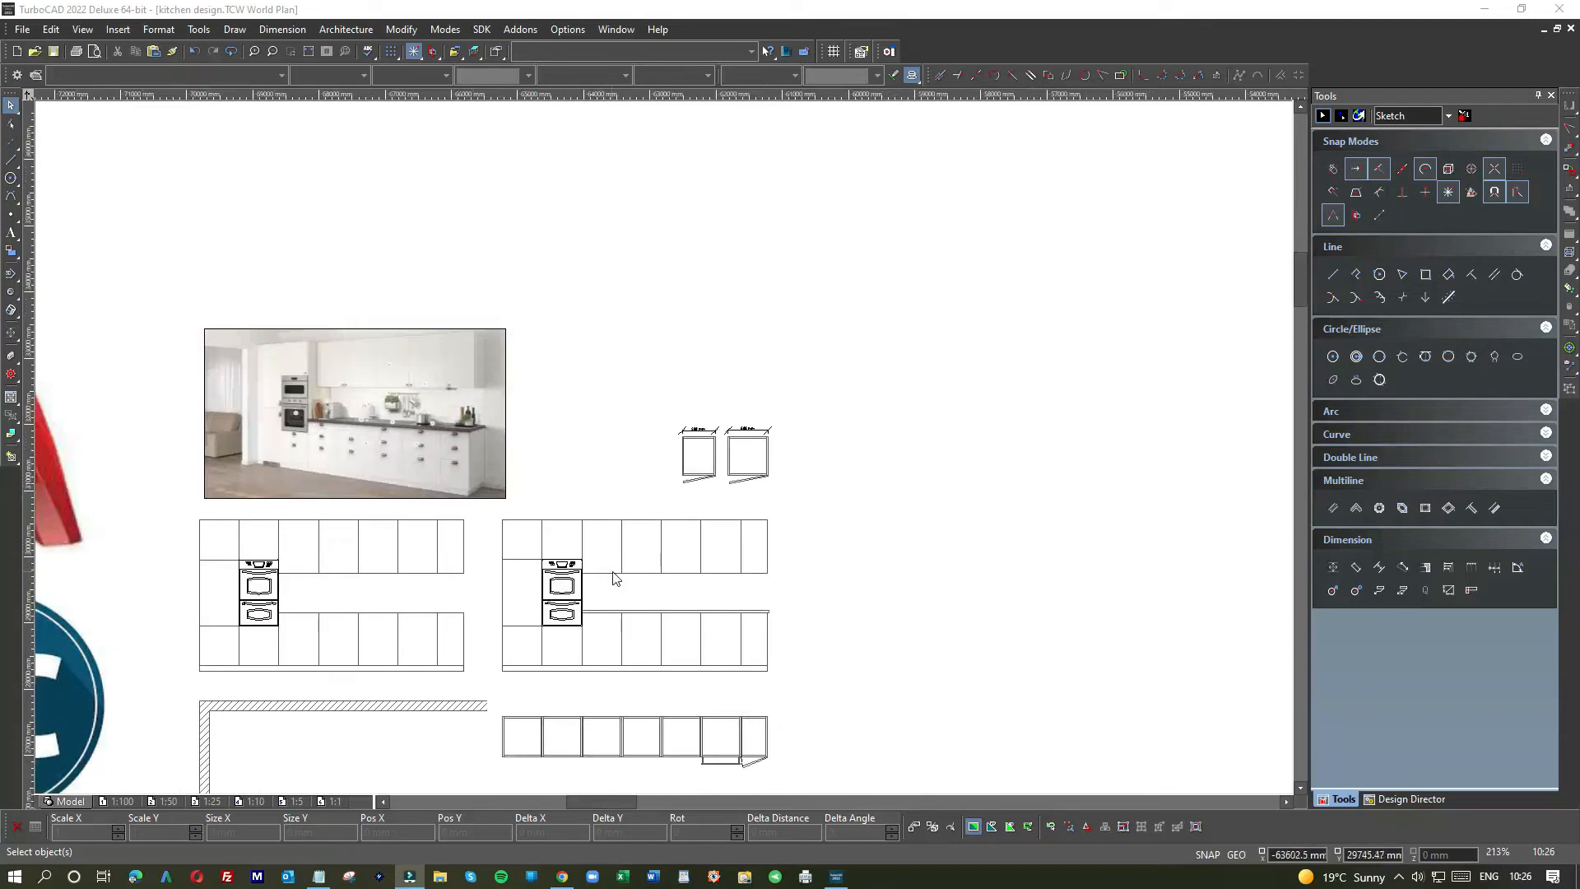
scroll(617, 576, "up", 1)
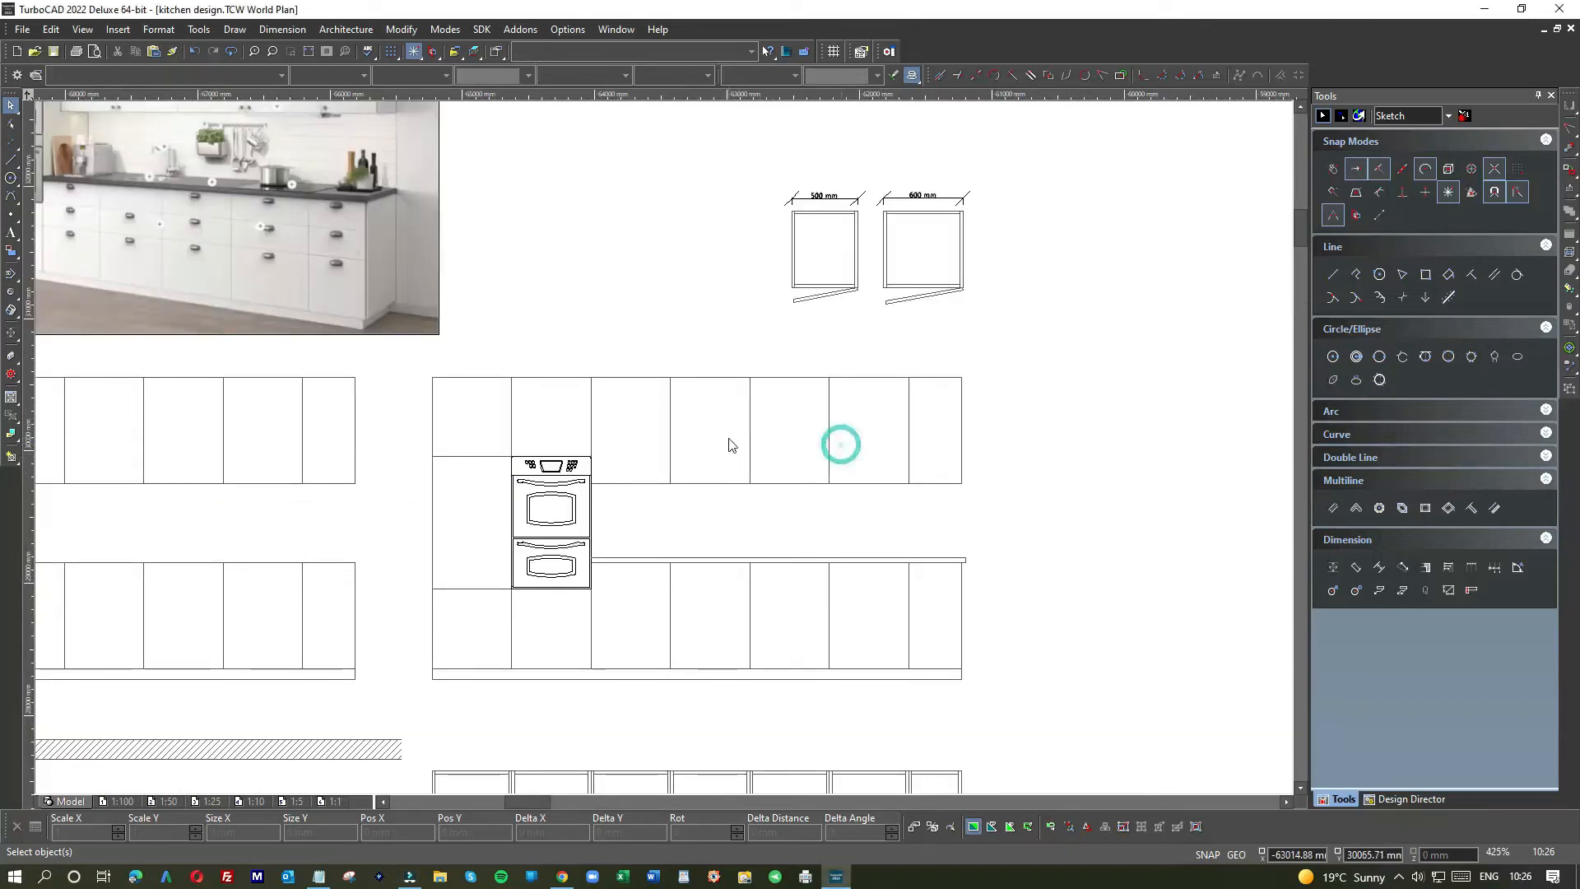
left_click(11, 160)
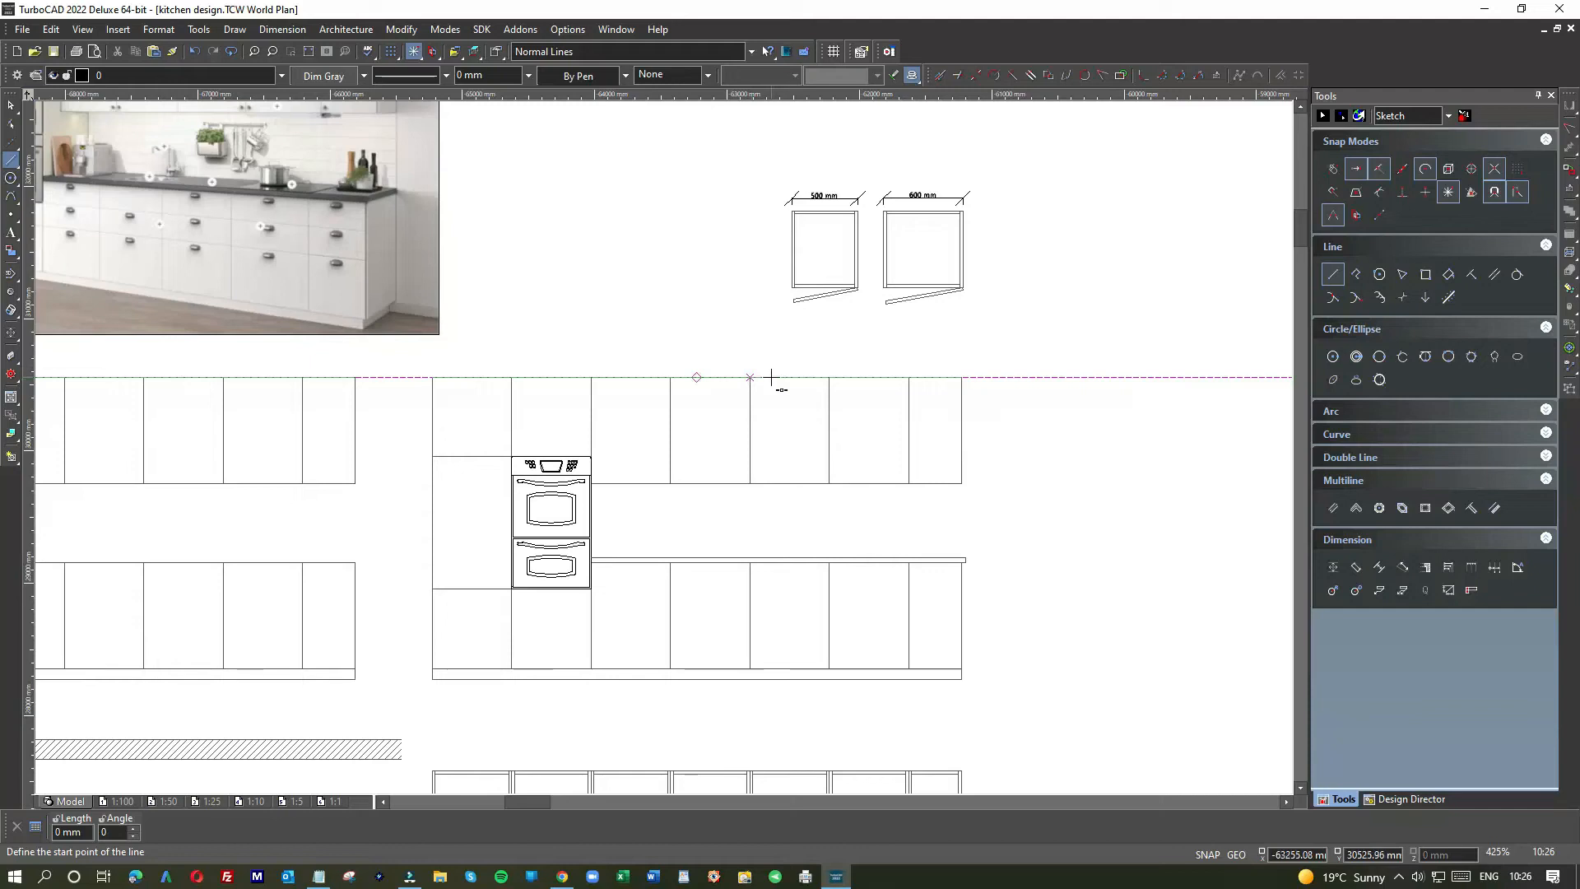
left_click(751, 376)
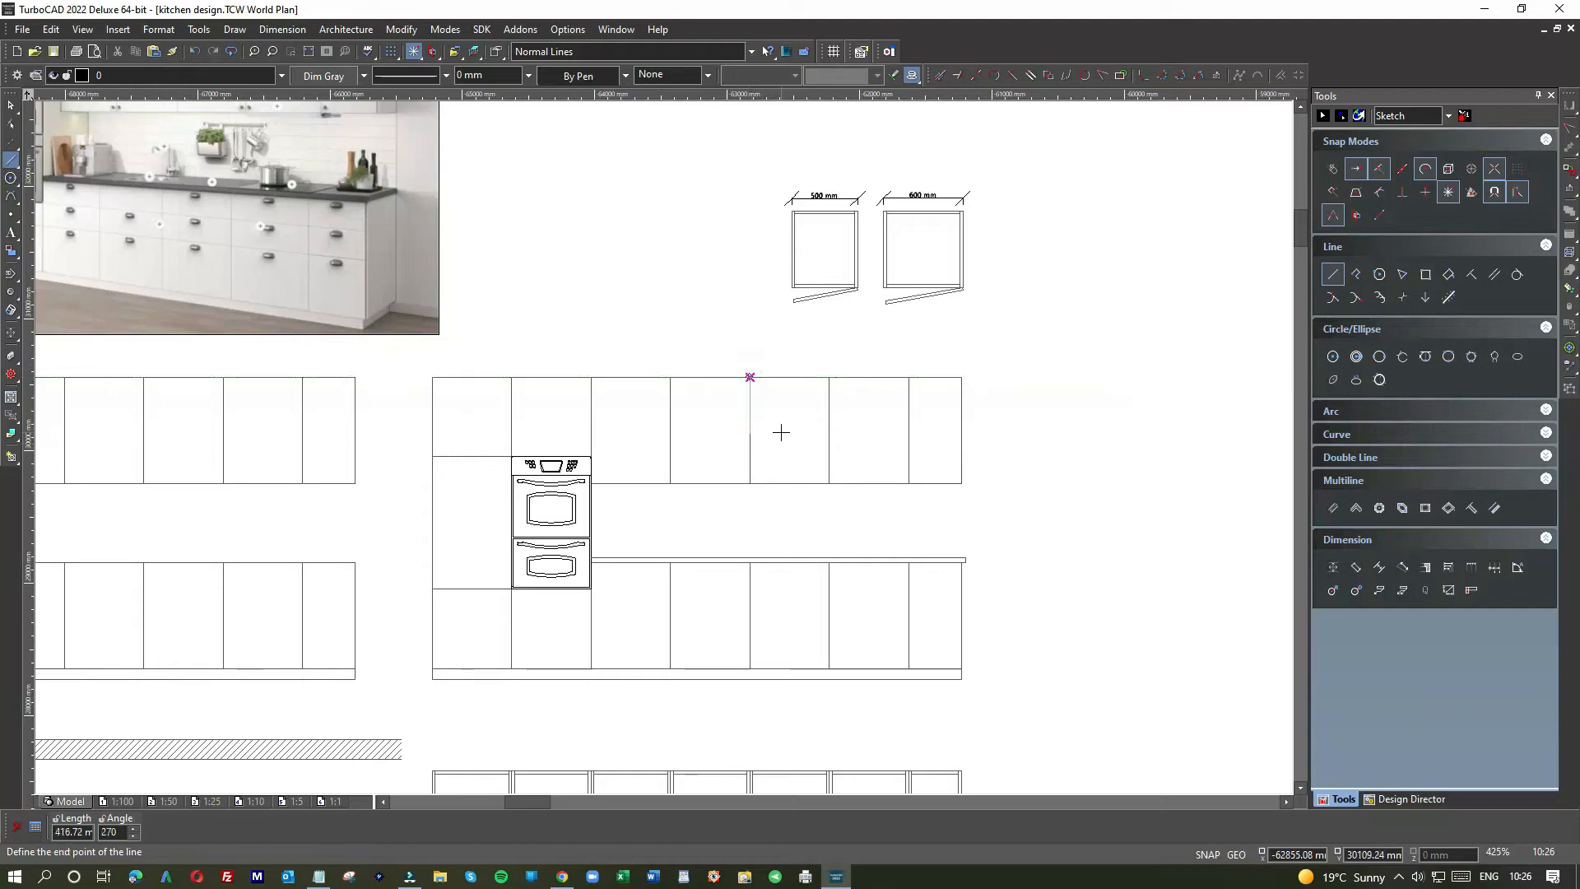
type("600")
key("BackSpace")
key("BackSpace")
key("BackSpace")
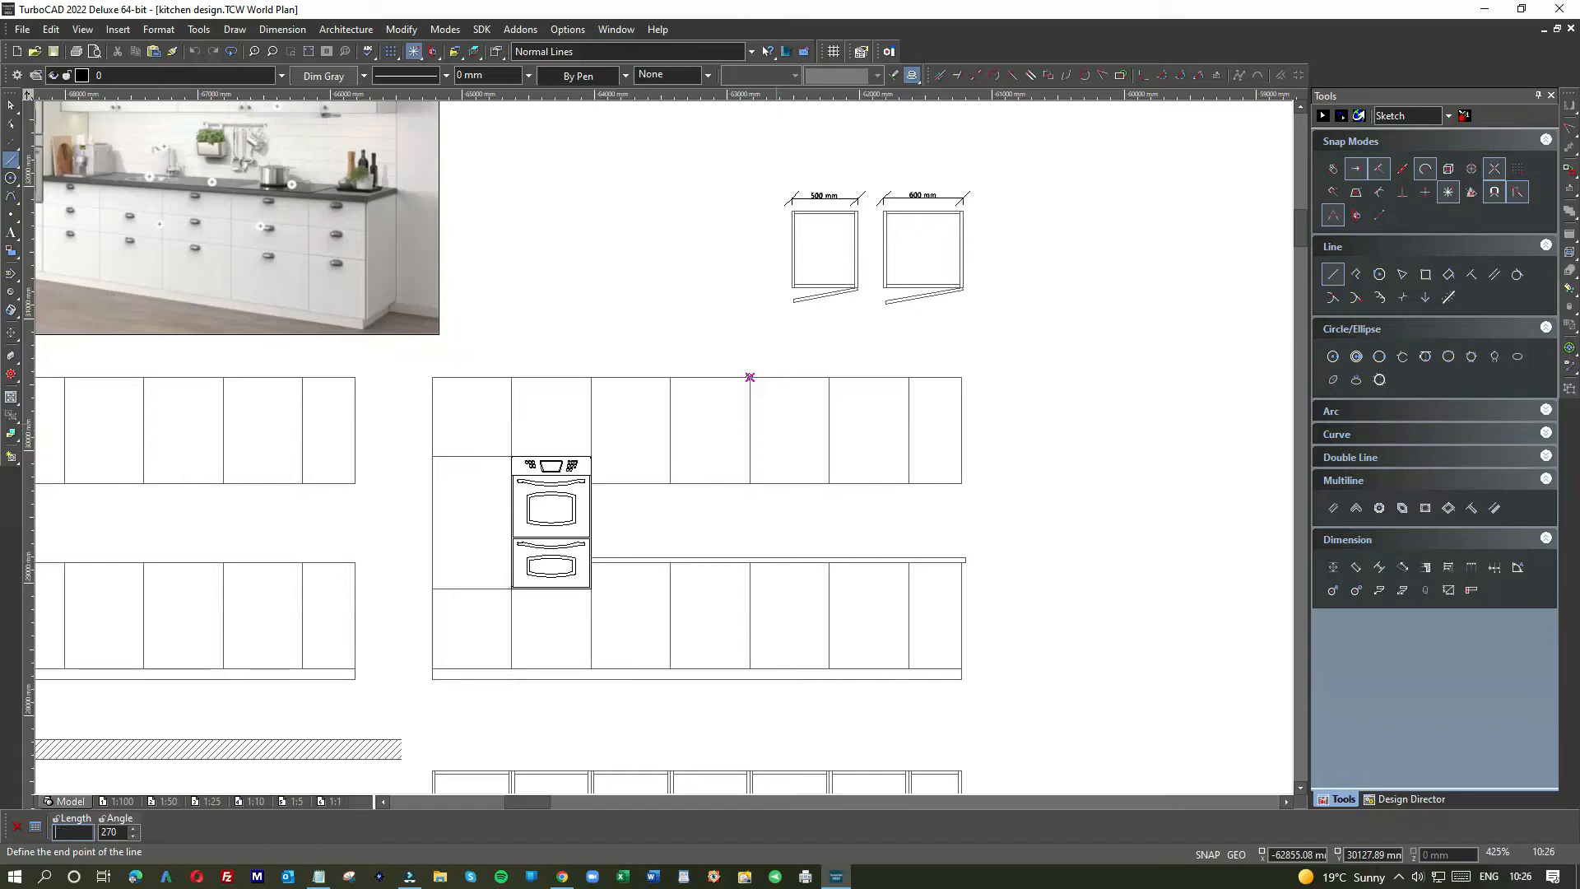
type("600")
key("Return")
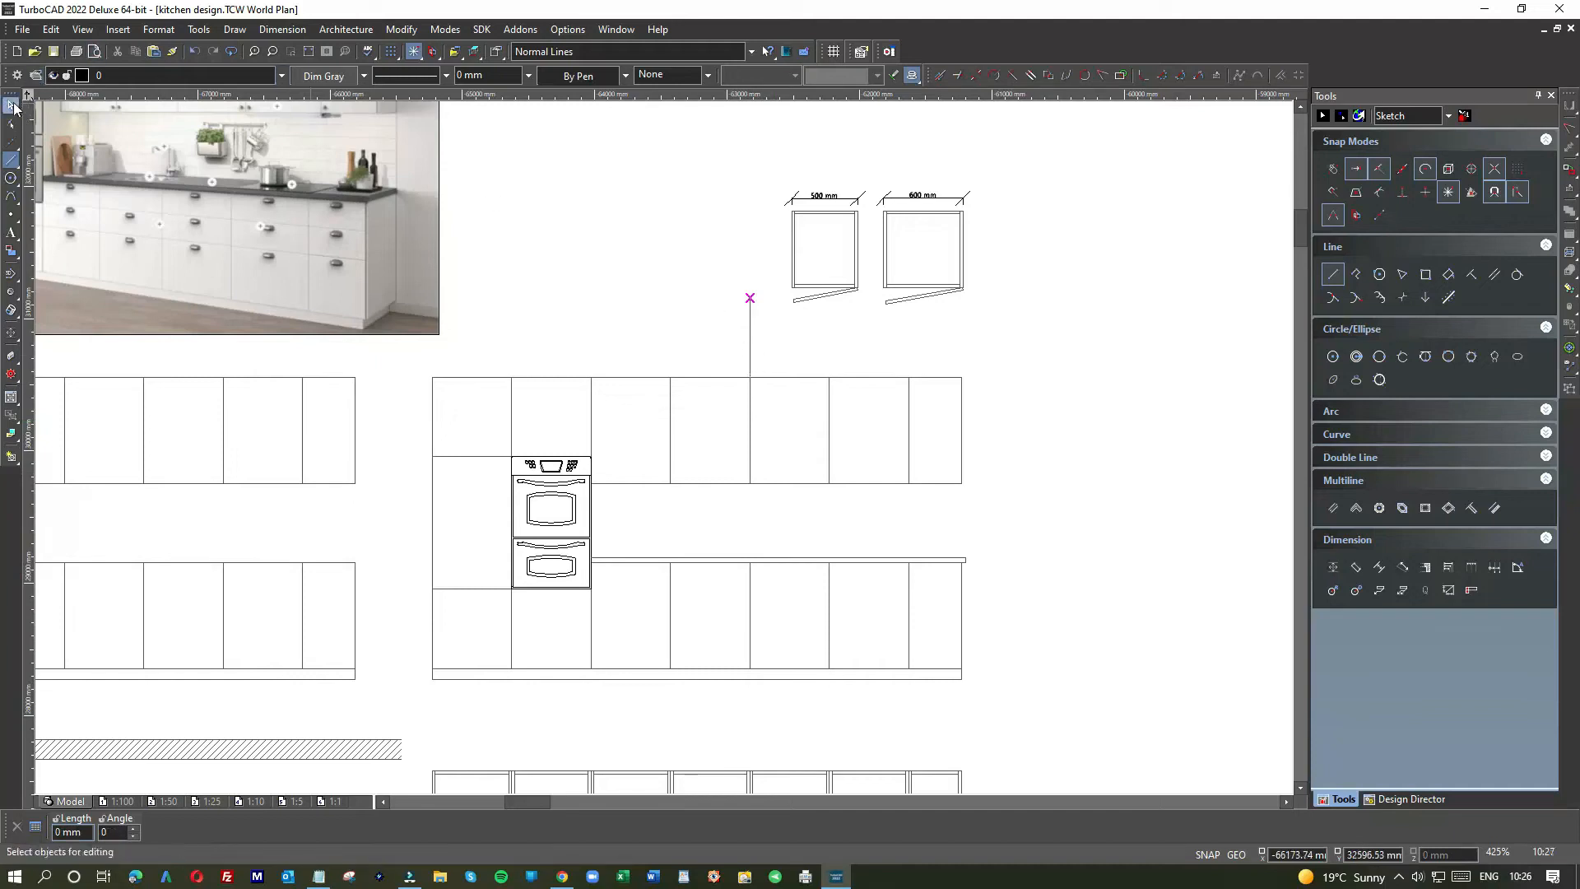
key("Escape")
left_click(750, 319)
key("Delete")
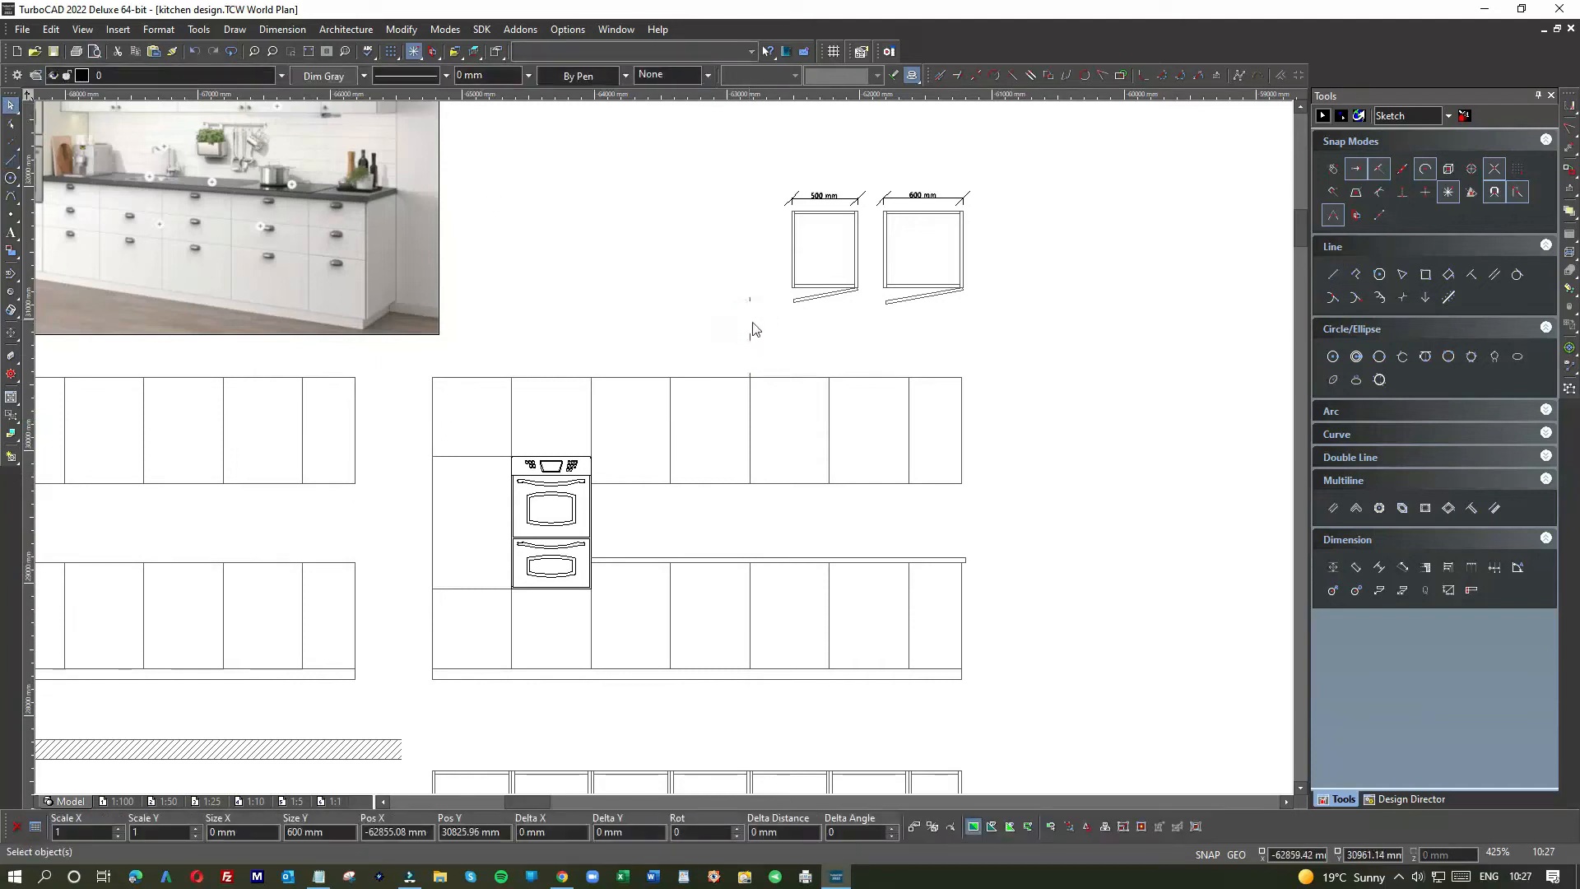
Step: Redraw the vertical line down from the cabinet top corner and a 600 mm line running left
left_click(12, 160)
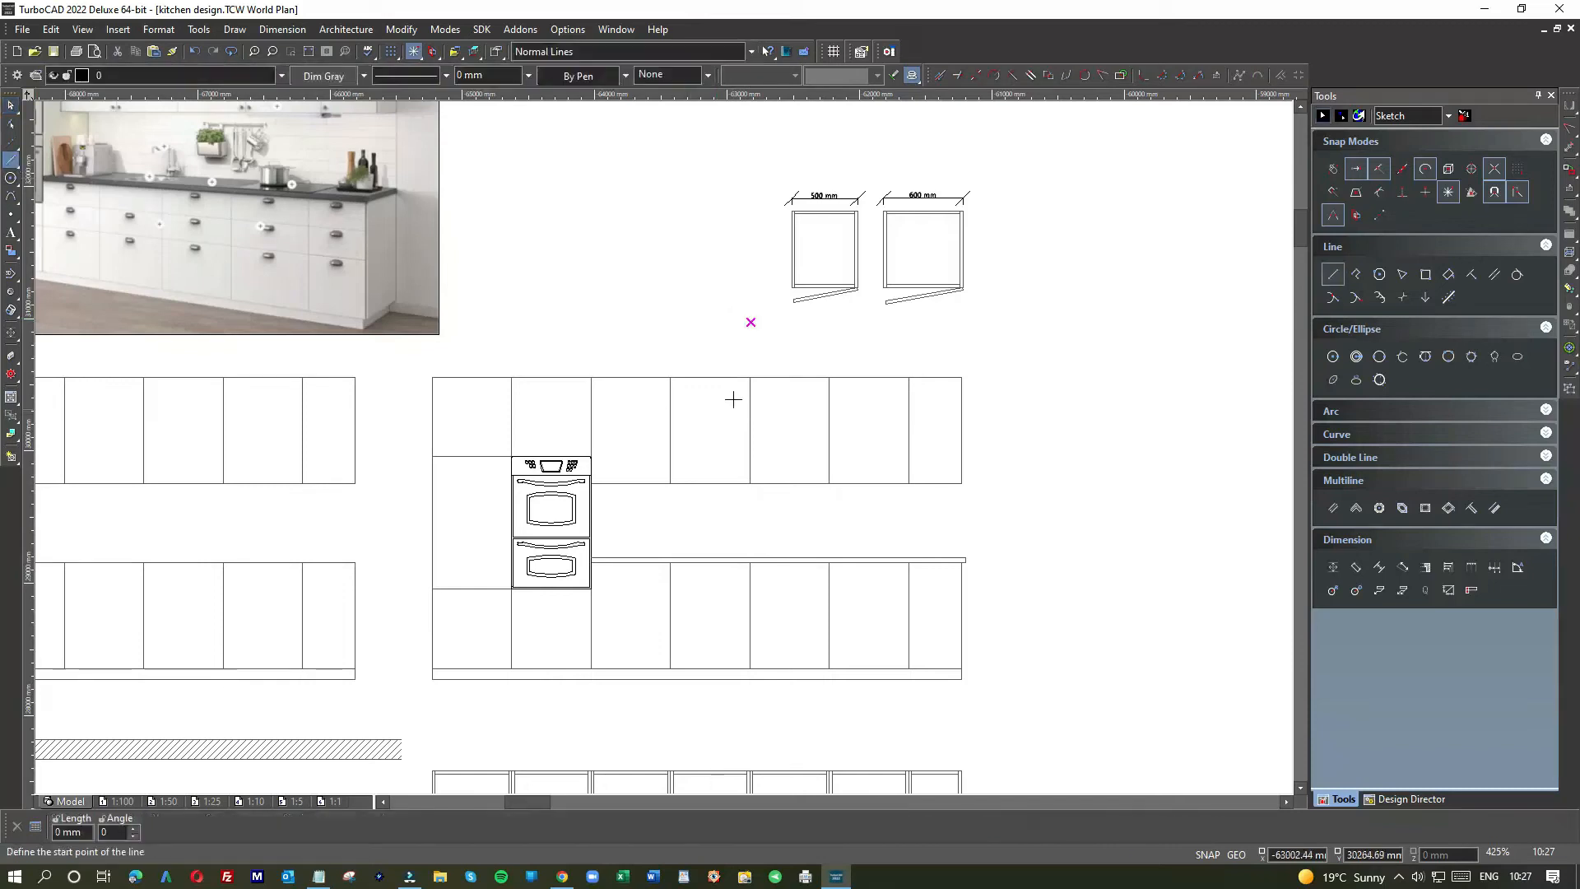
left_click(750, 377)
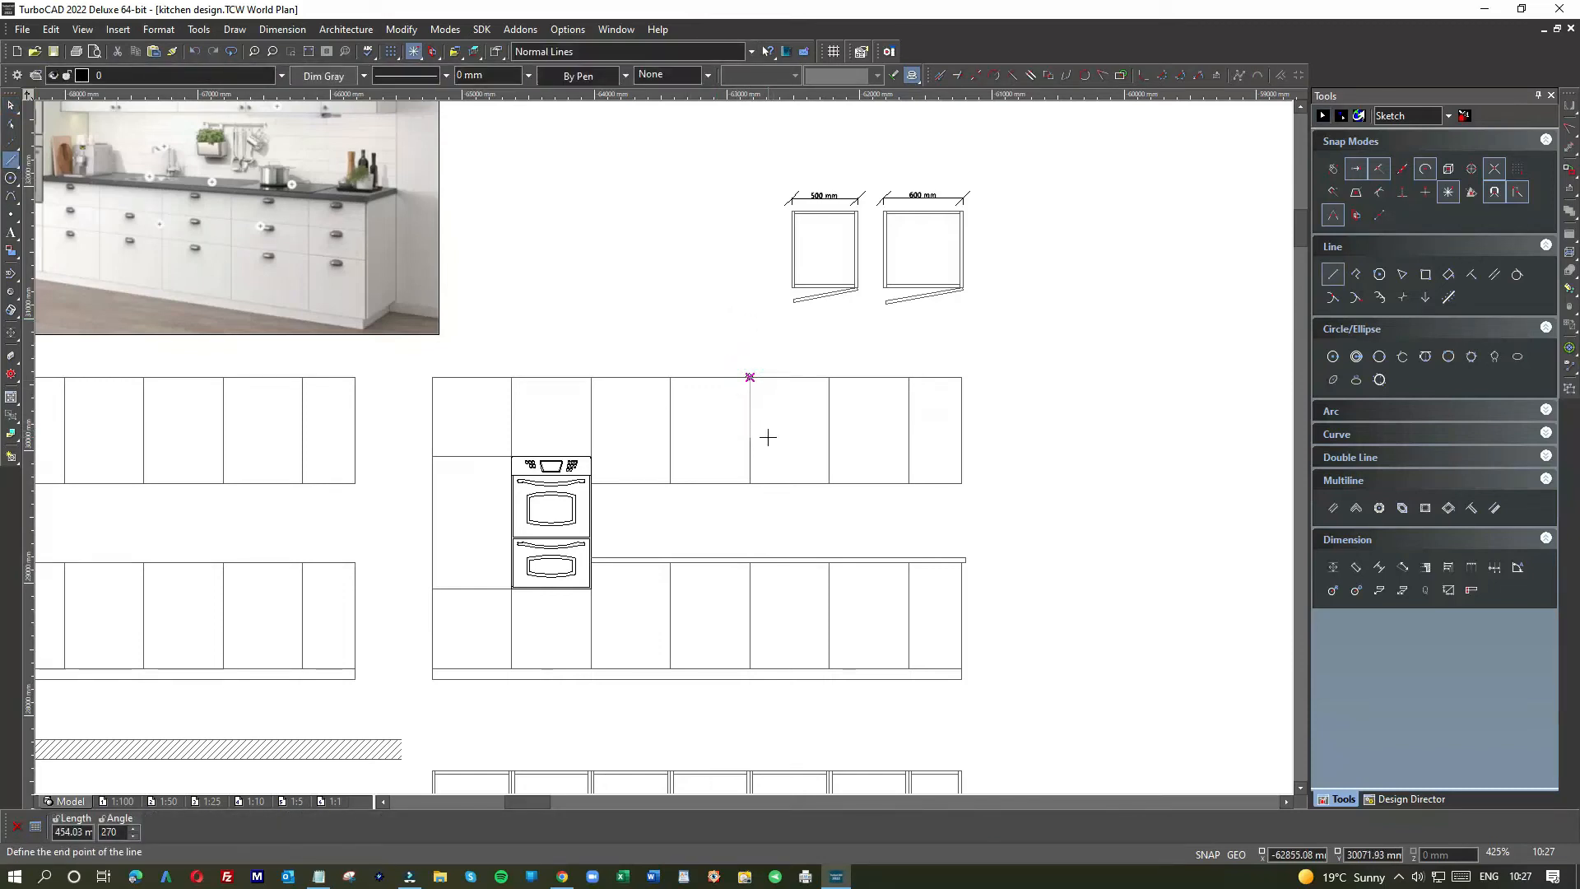
key("Tab")
type("60")
key("Return")
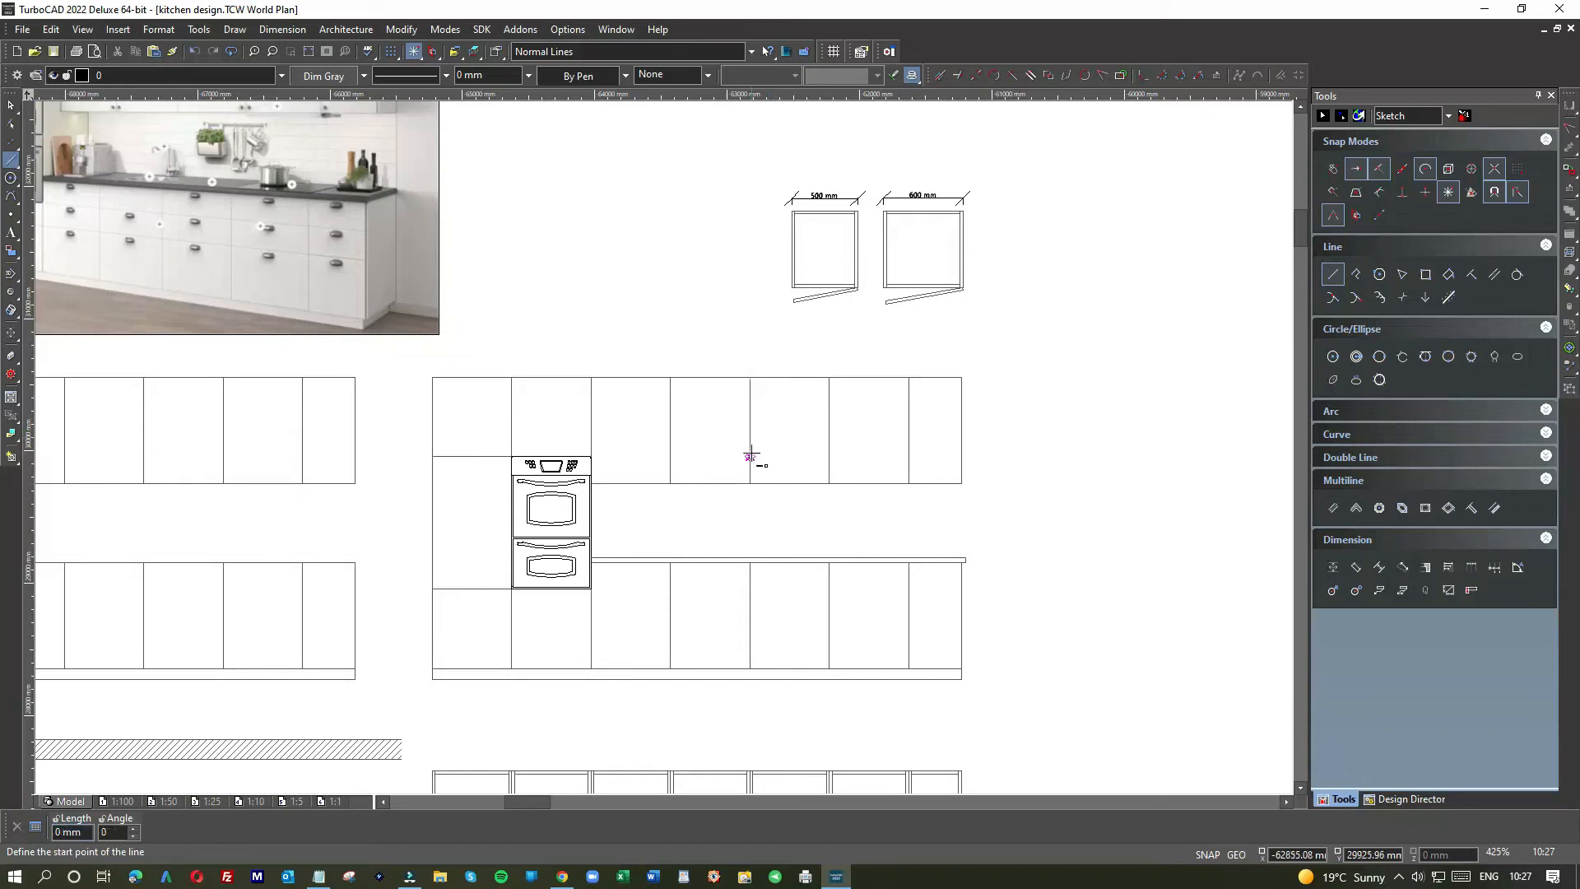
left_click(749, 456)
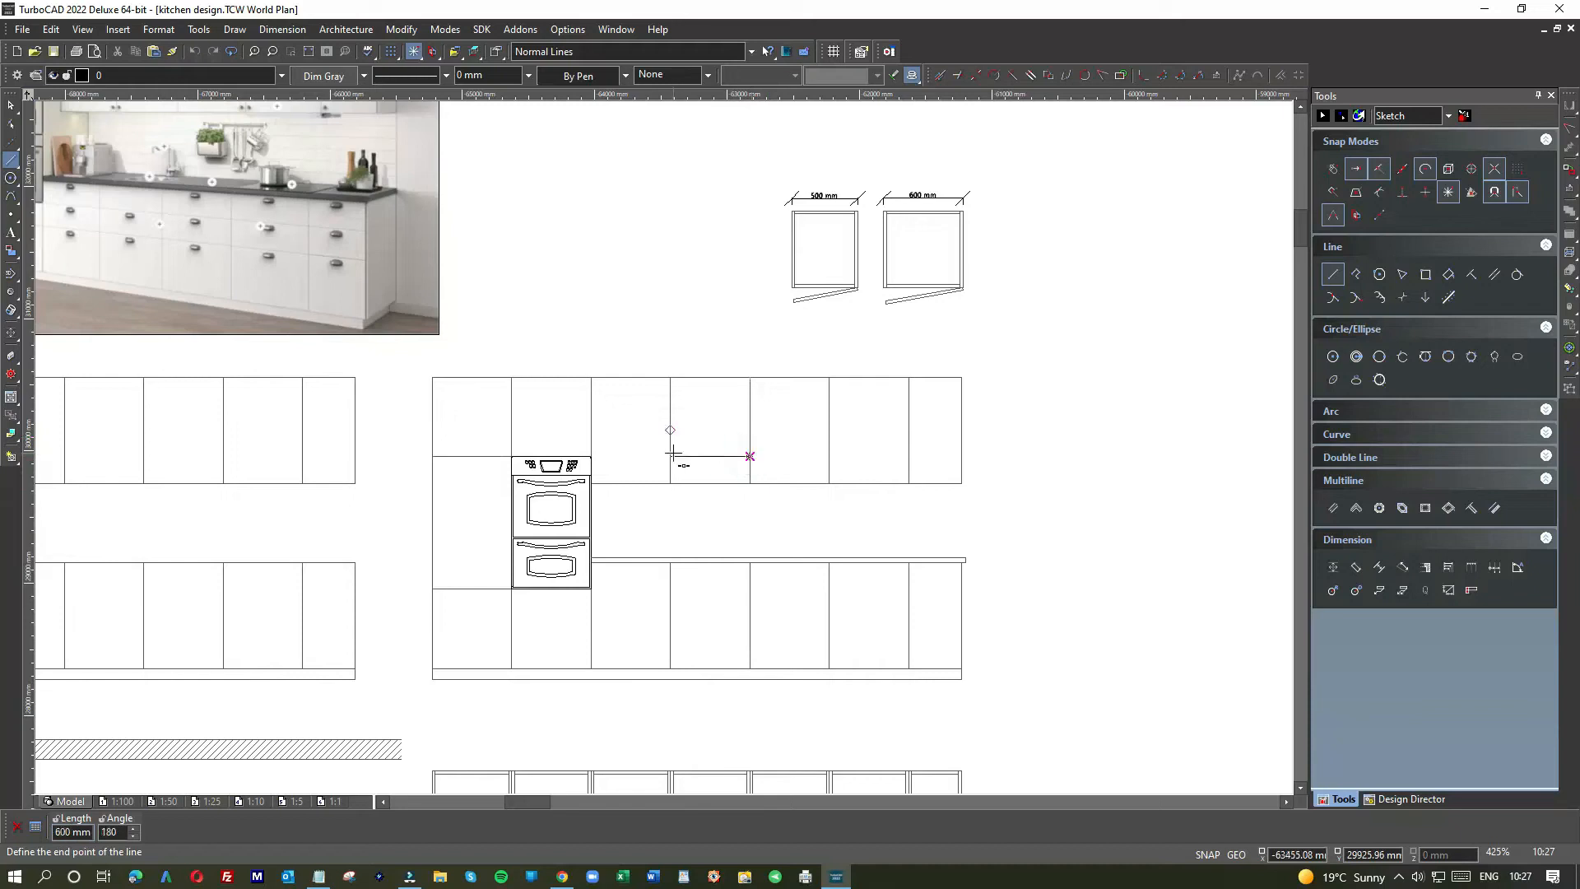
left_click(670, 455)
key("Escape")
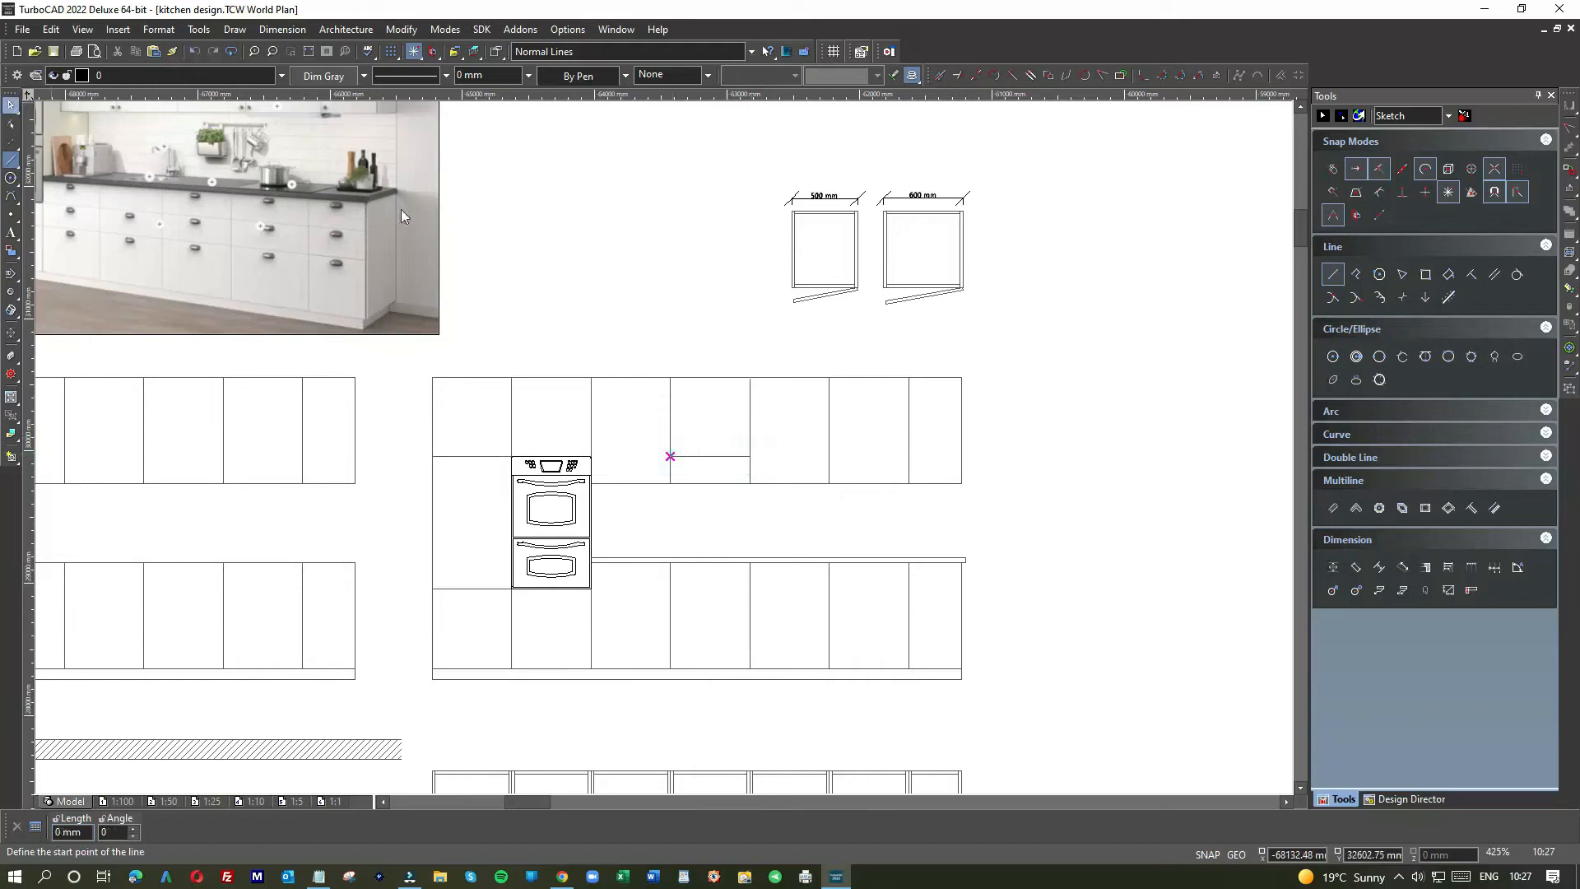
Step: Stretch the new horizontal line to about 1200 mm and shorten the 2800 mm bottom line to 600 mm
left_click(747, 458)
left_click(748, 456)
left_click(830, 454)
left_click(802, 483)
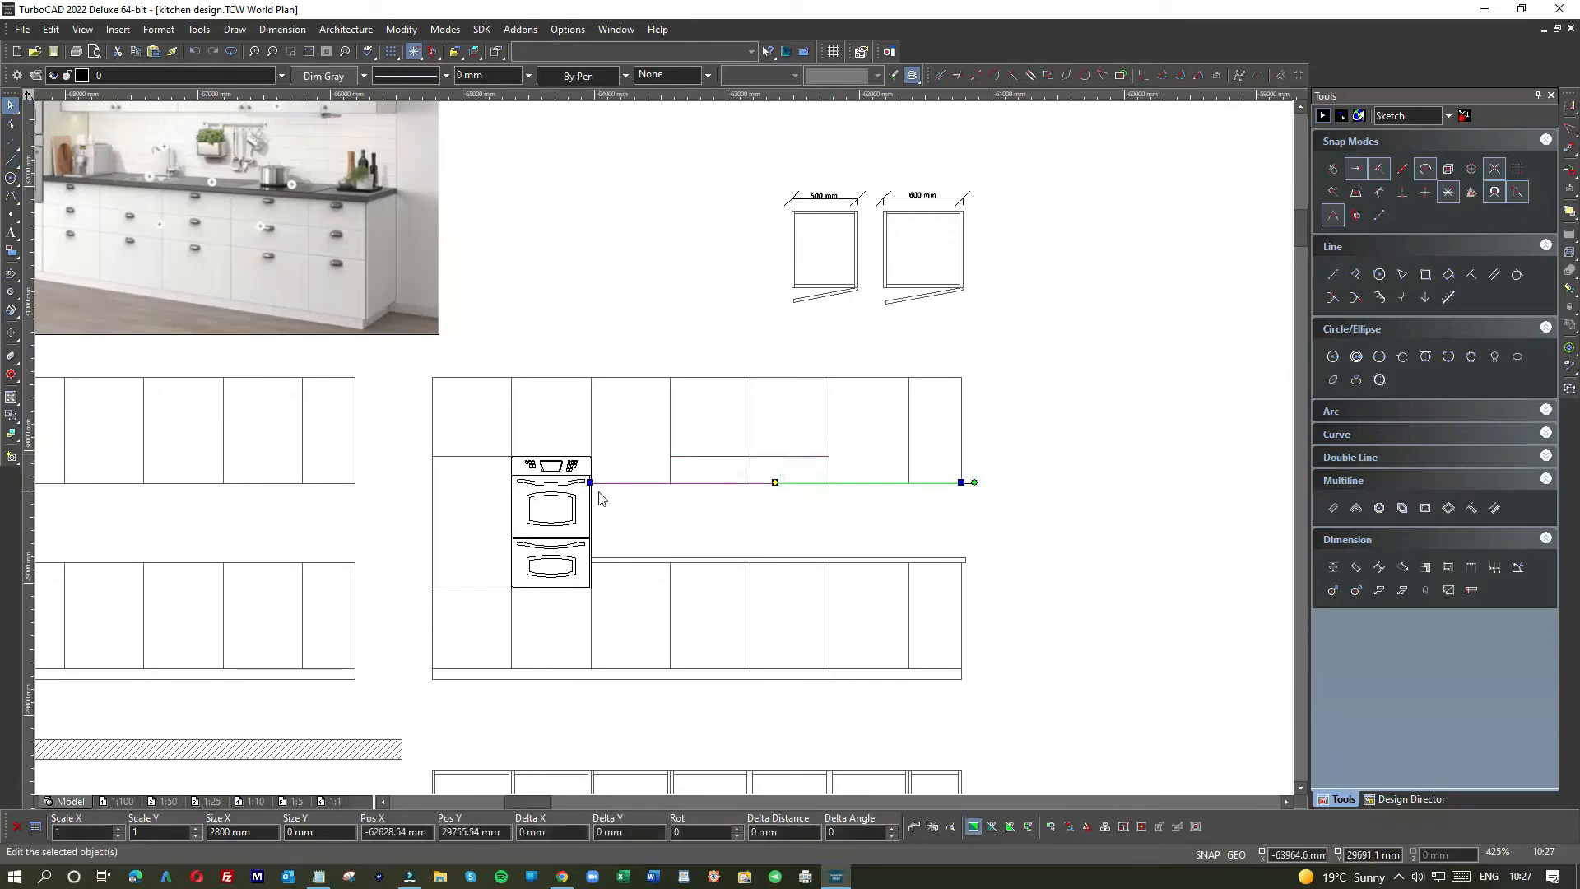
left_click(961, 482)
left_click(670, 482)
left_click(683, 512)
Step: Draw a new line along the cabinet bottom and shorten it to 1000 mm
left_click(10, 161)
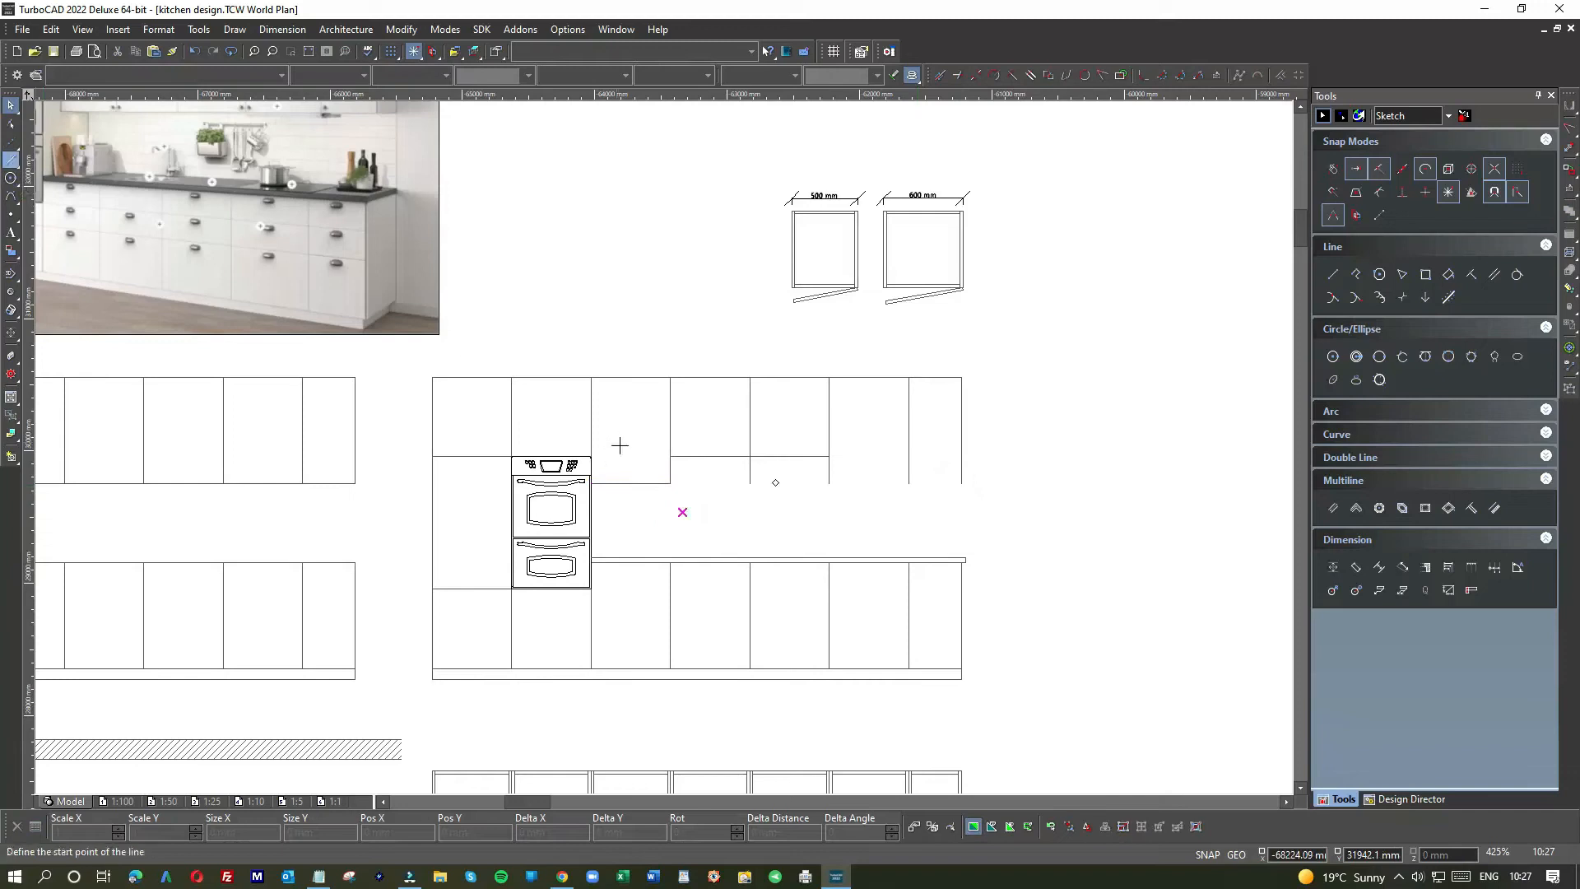
left_click(671, 483)
left_click(960, 483)
left_click(11, 106)
left_click(714, 491)
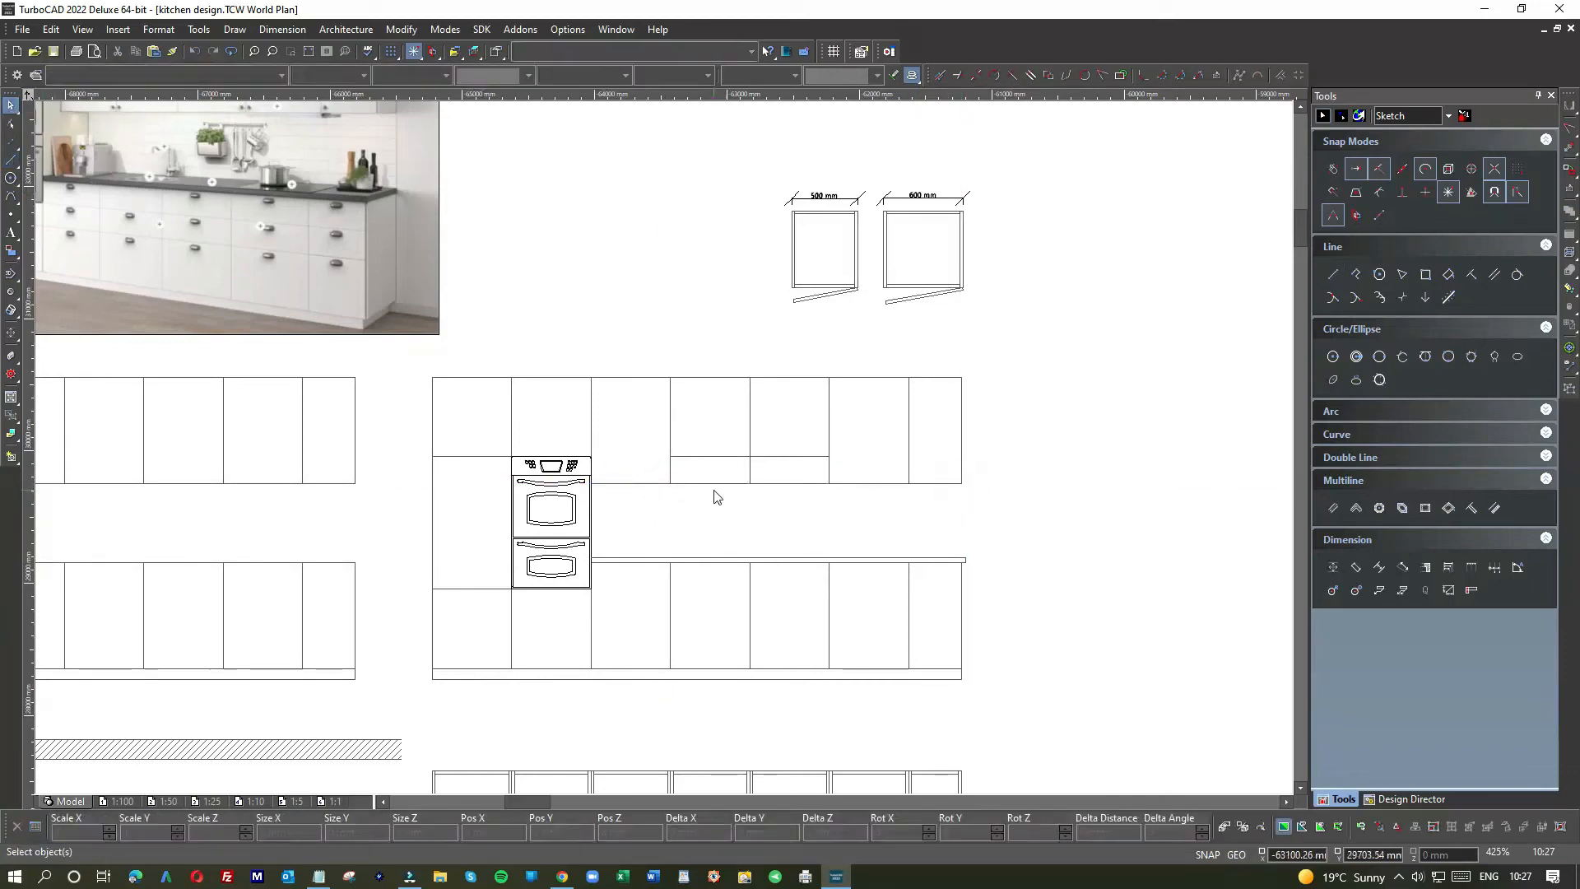
left_click_drag(669, 483, 829, 483)
Step: Shorten the vertical cabinet divider from 800 to 600 mm
right_click(741, 422)
left_click(747, 475)
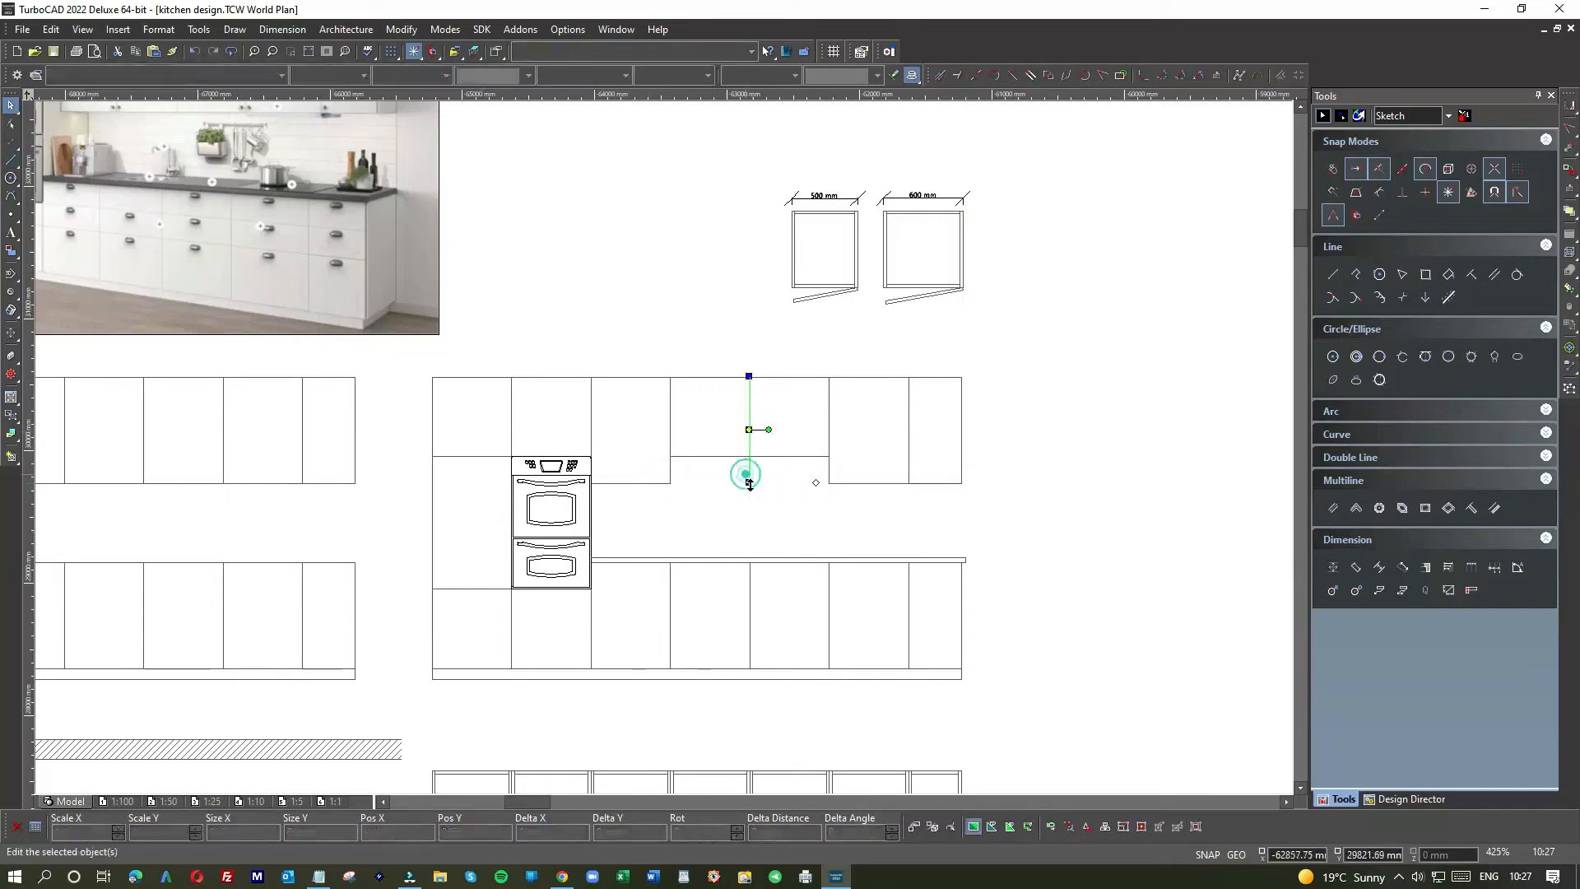
left_click_drag(749, 486, 749, 455)
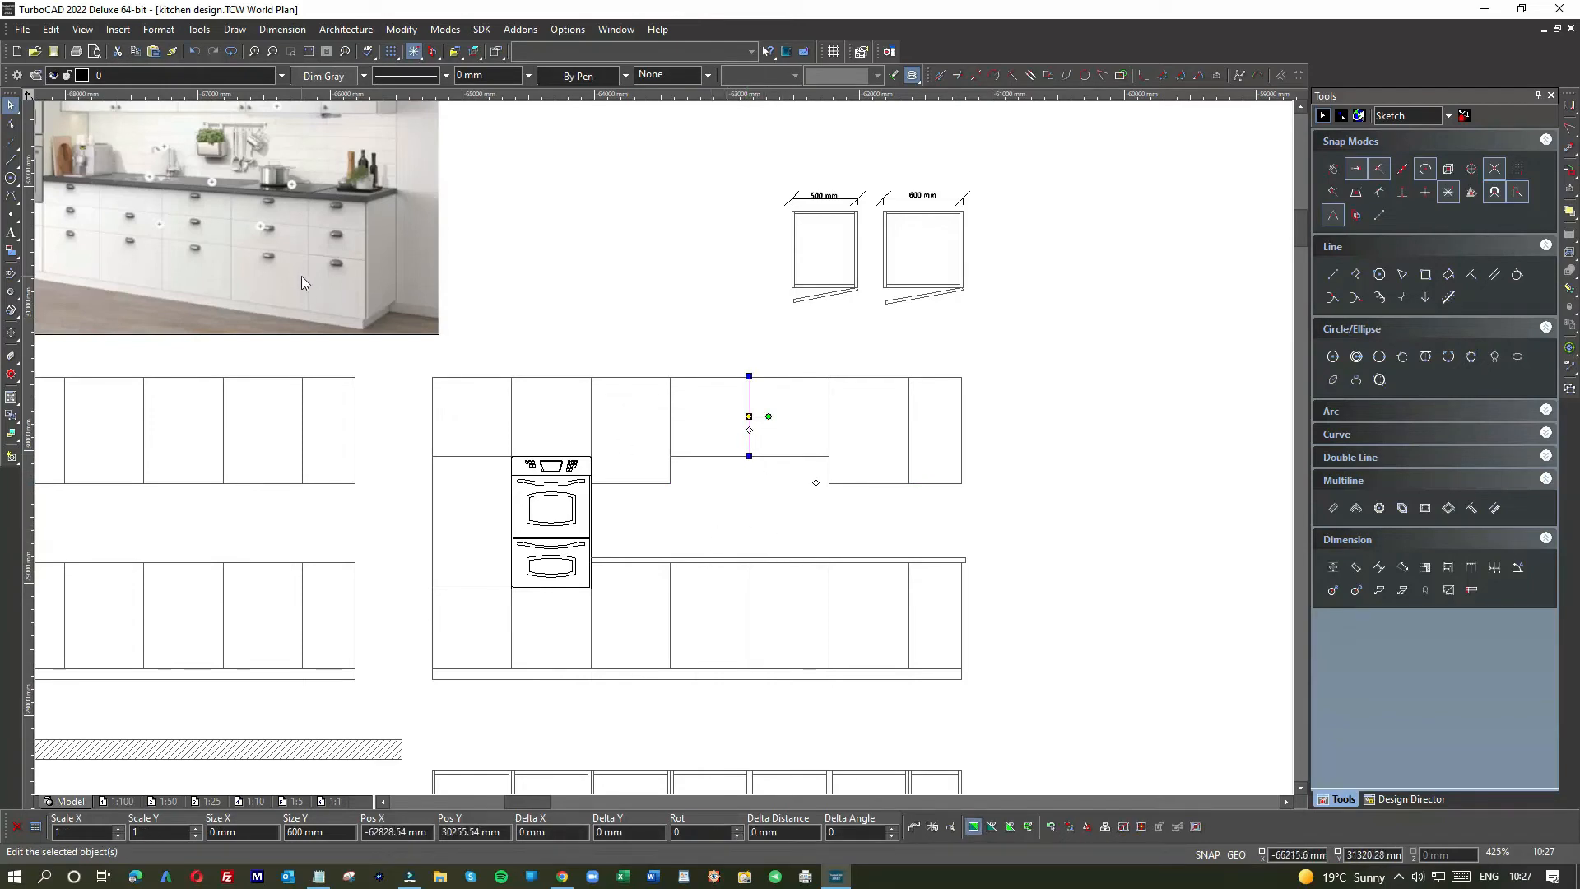
scroll(301, 277, "down", 1)
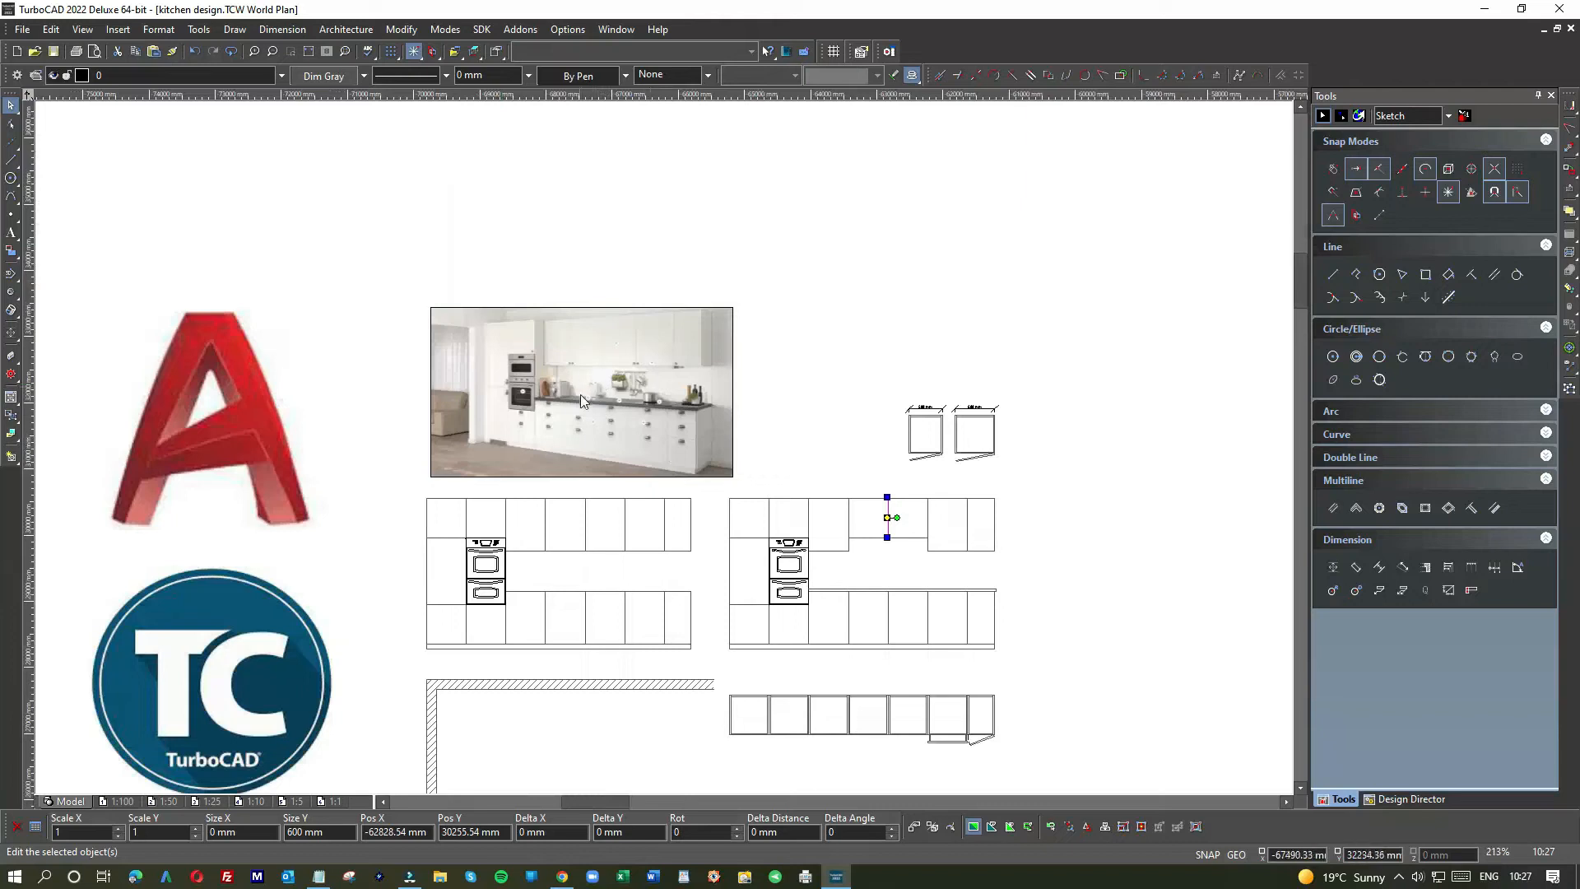
scroll(595, 385, "up", 1)
scroll(664, 447, "up", 1)
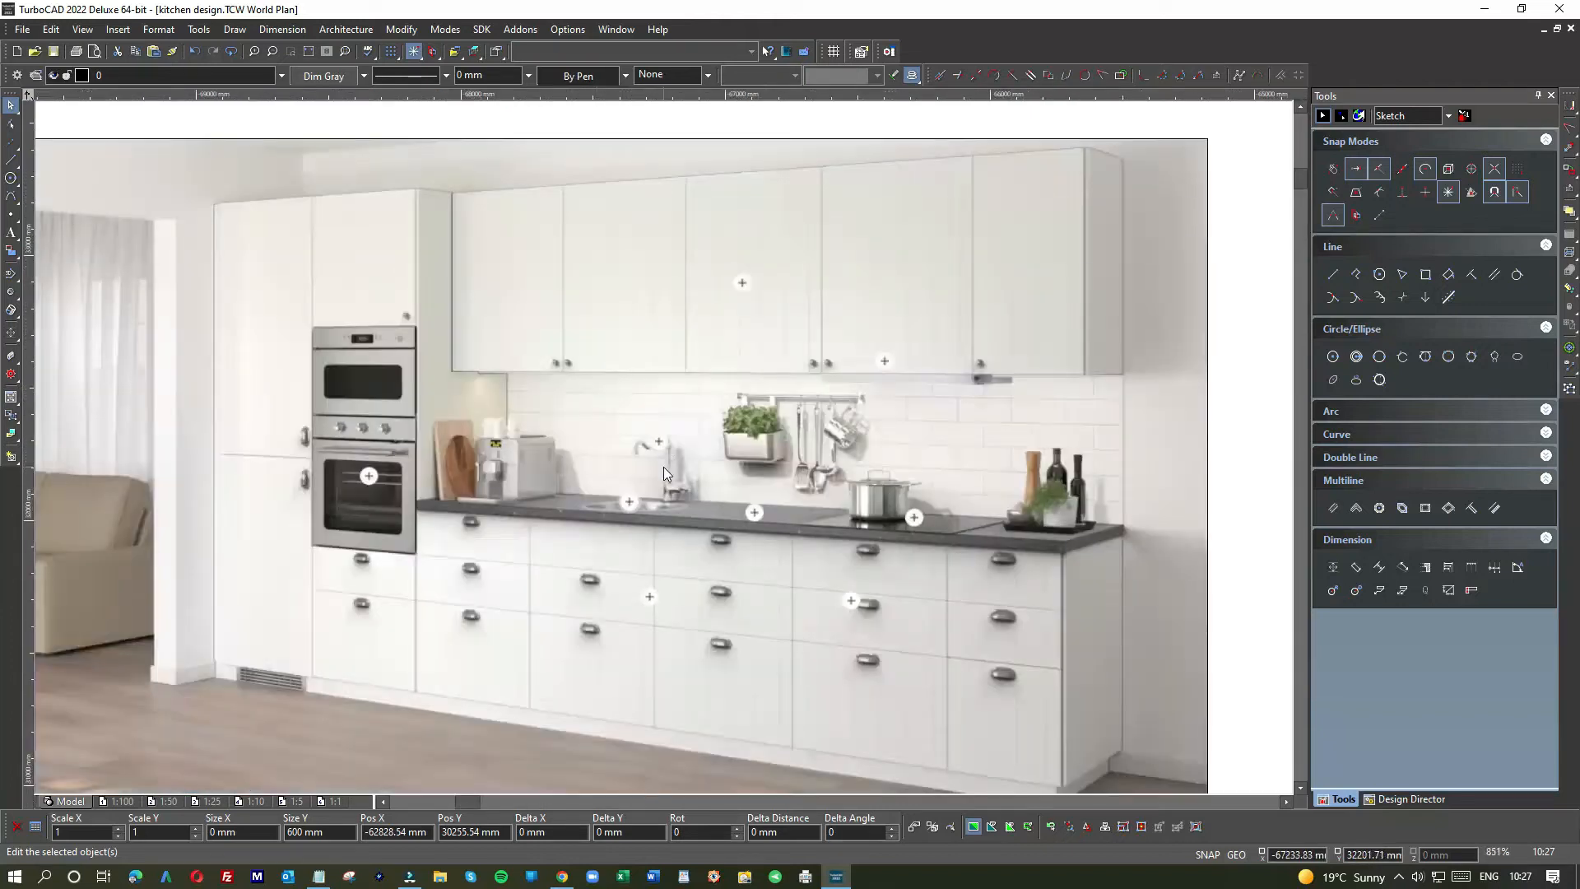
scroll(663, 456, "up", 1)
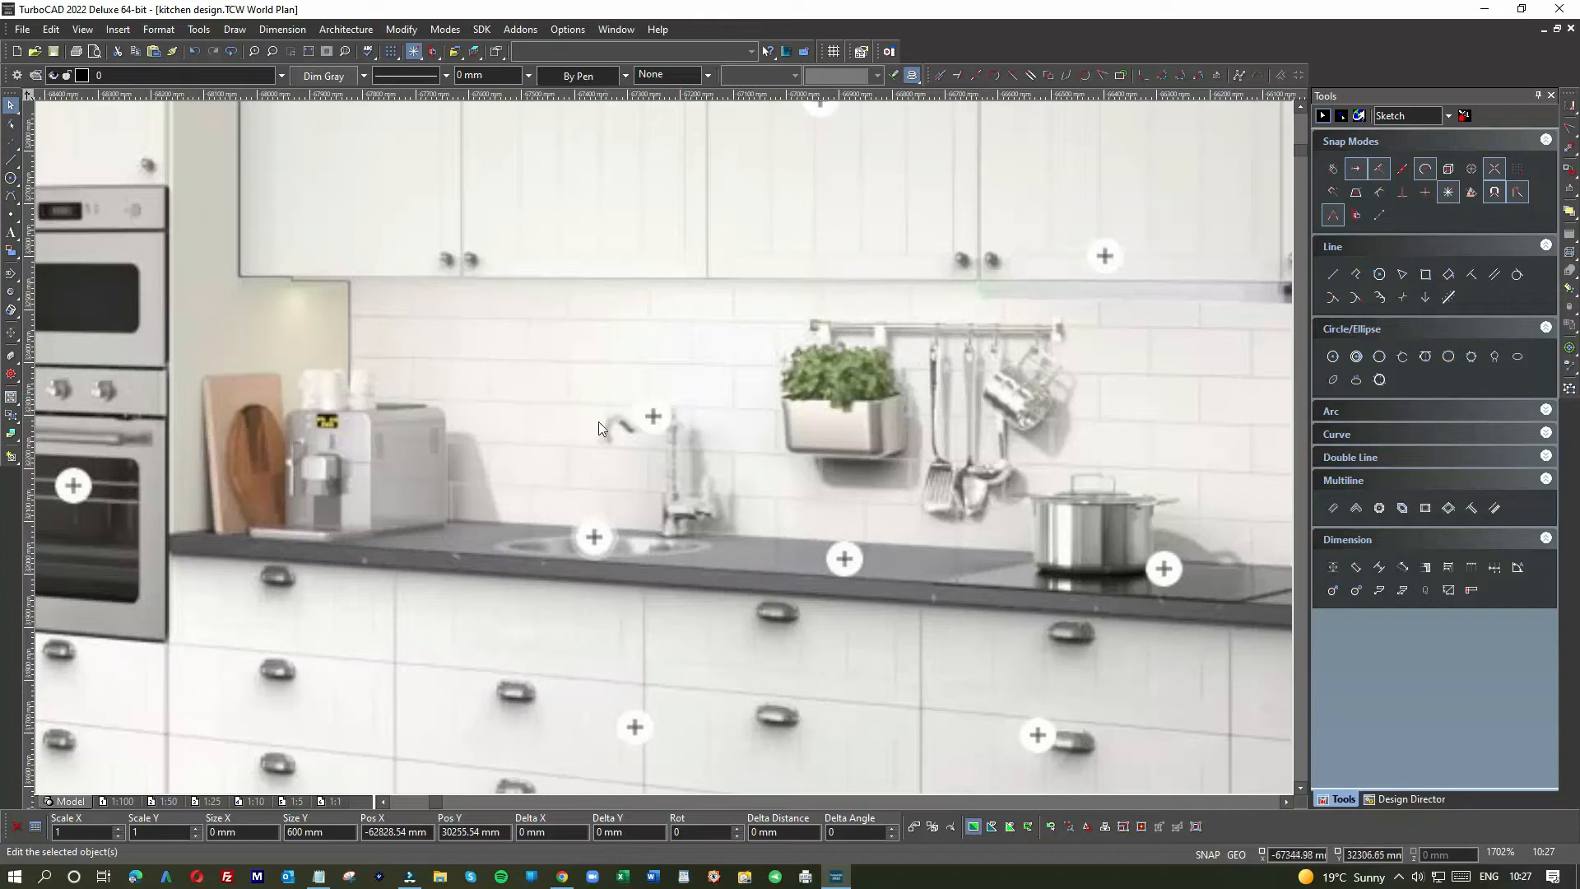
scroll(684, 505, "down", 1)
scroll(656, 441, "down", 1)
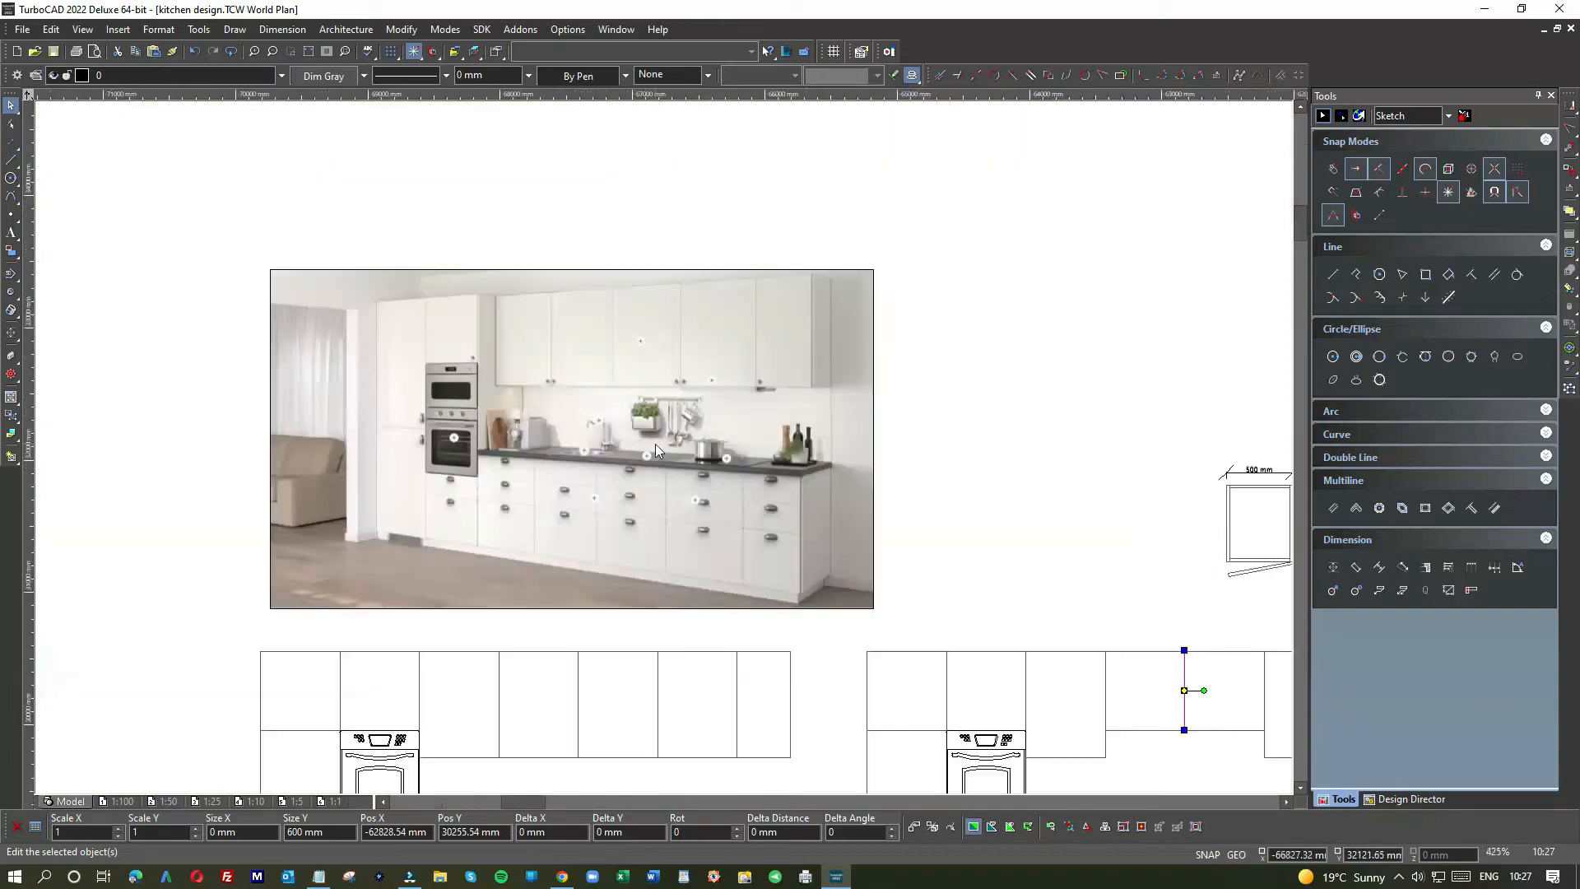
scroll(693, 456, "down", 1)
scroll(913, 597, "up", 2)
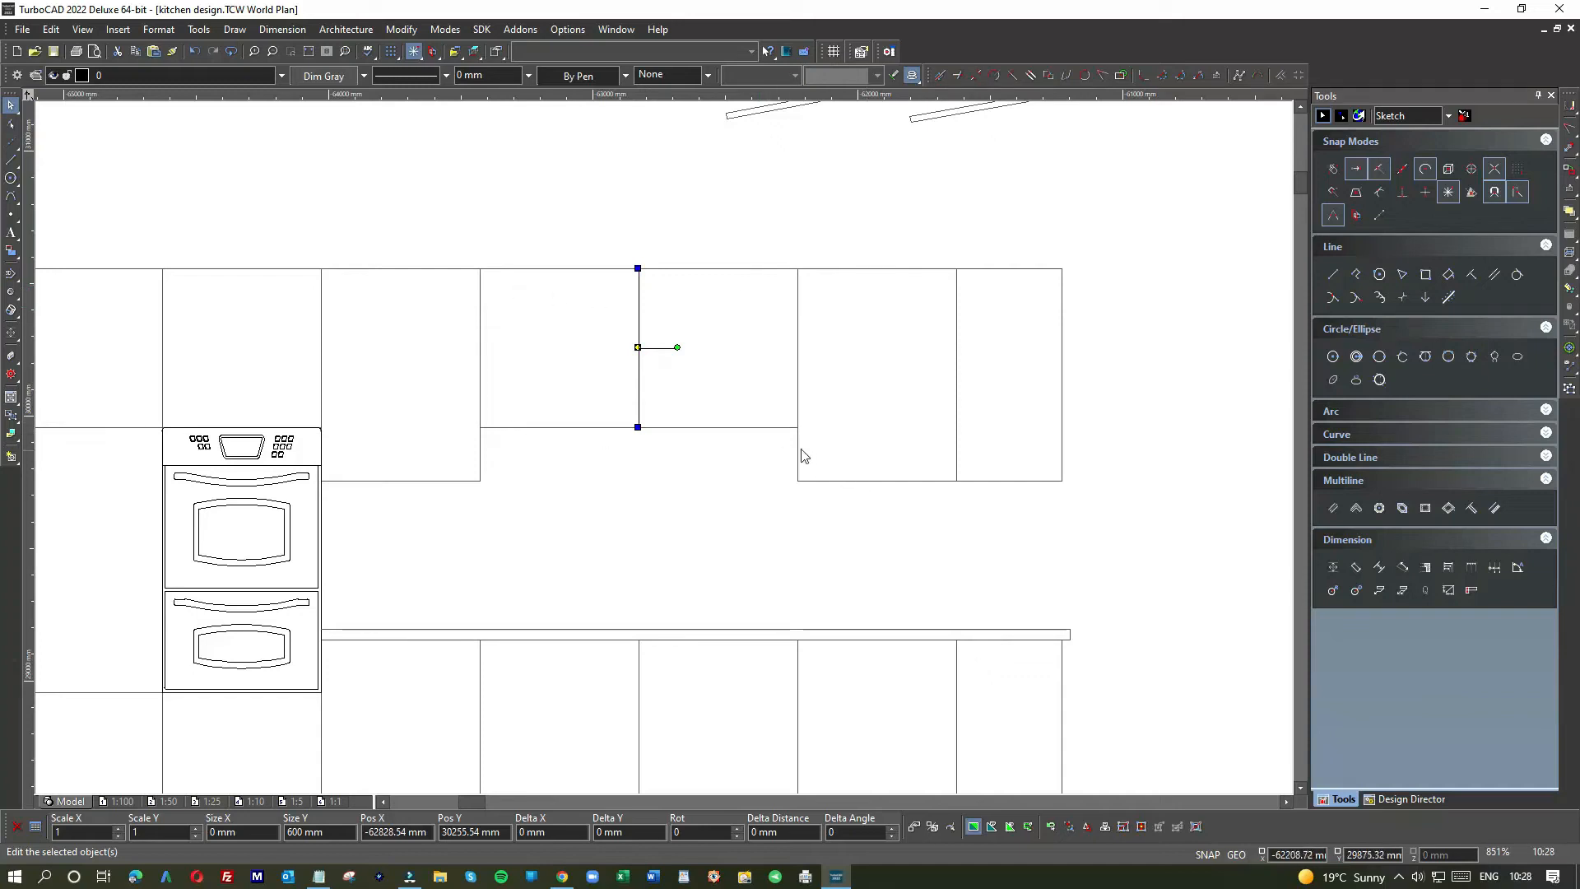
scroll(666, 455, "down", 2)
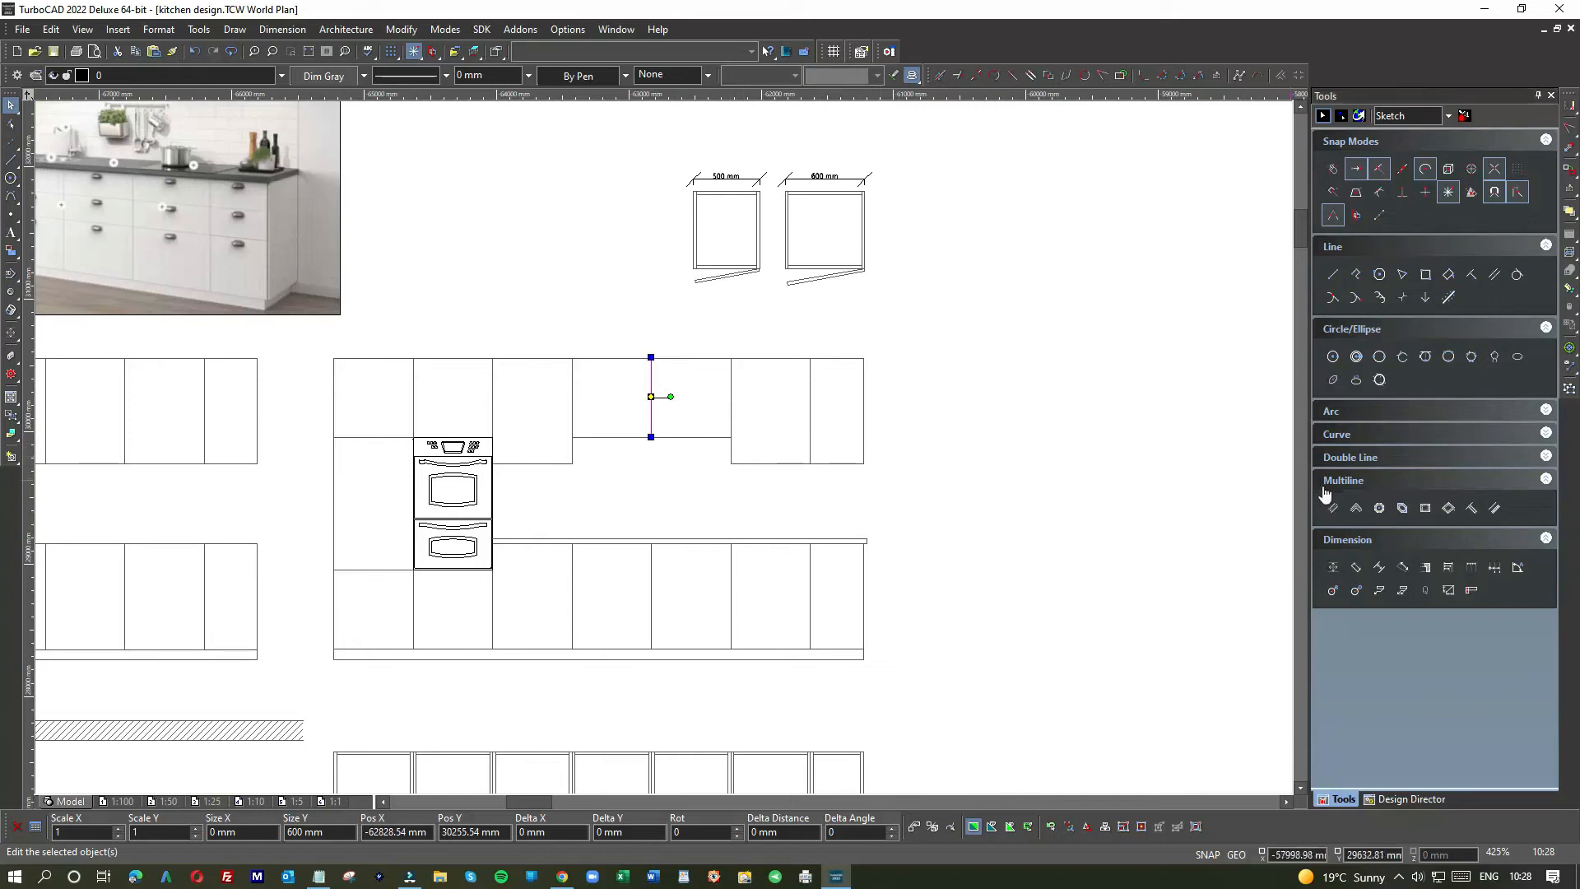
Step: Draw a 1000 mm line down from the top-right cabinet corner and a horizontal line leftward
left_click(10, 159)
left_click(863, 360)
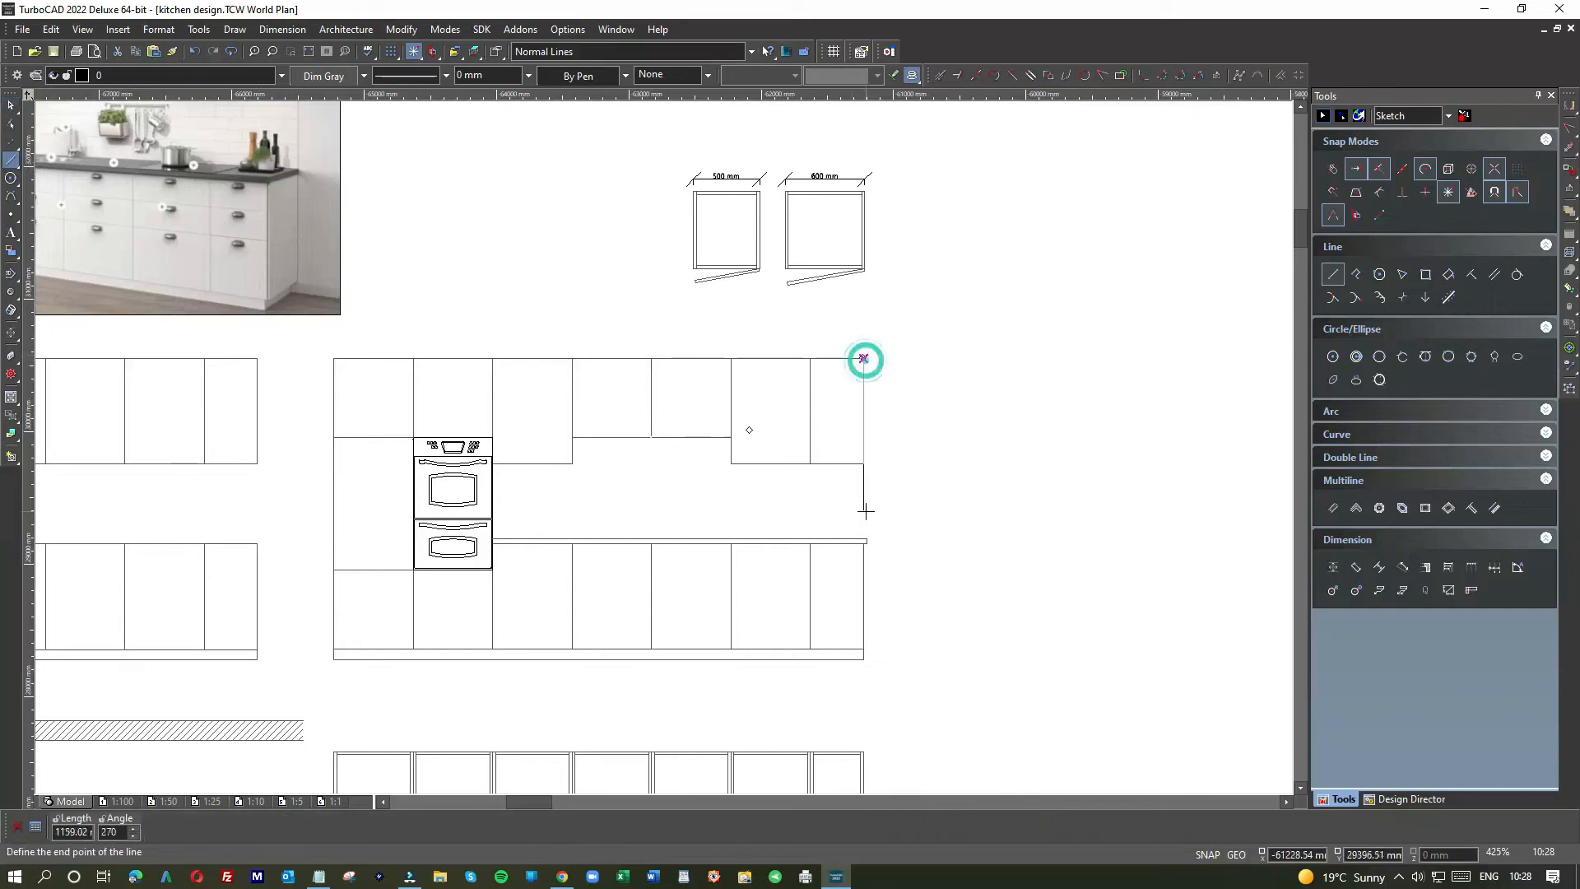
type("1000")
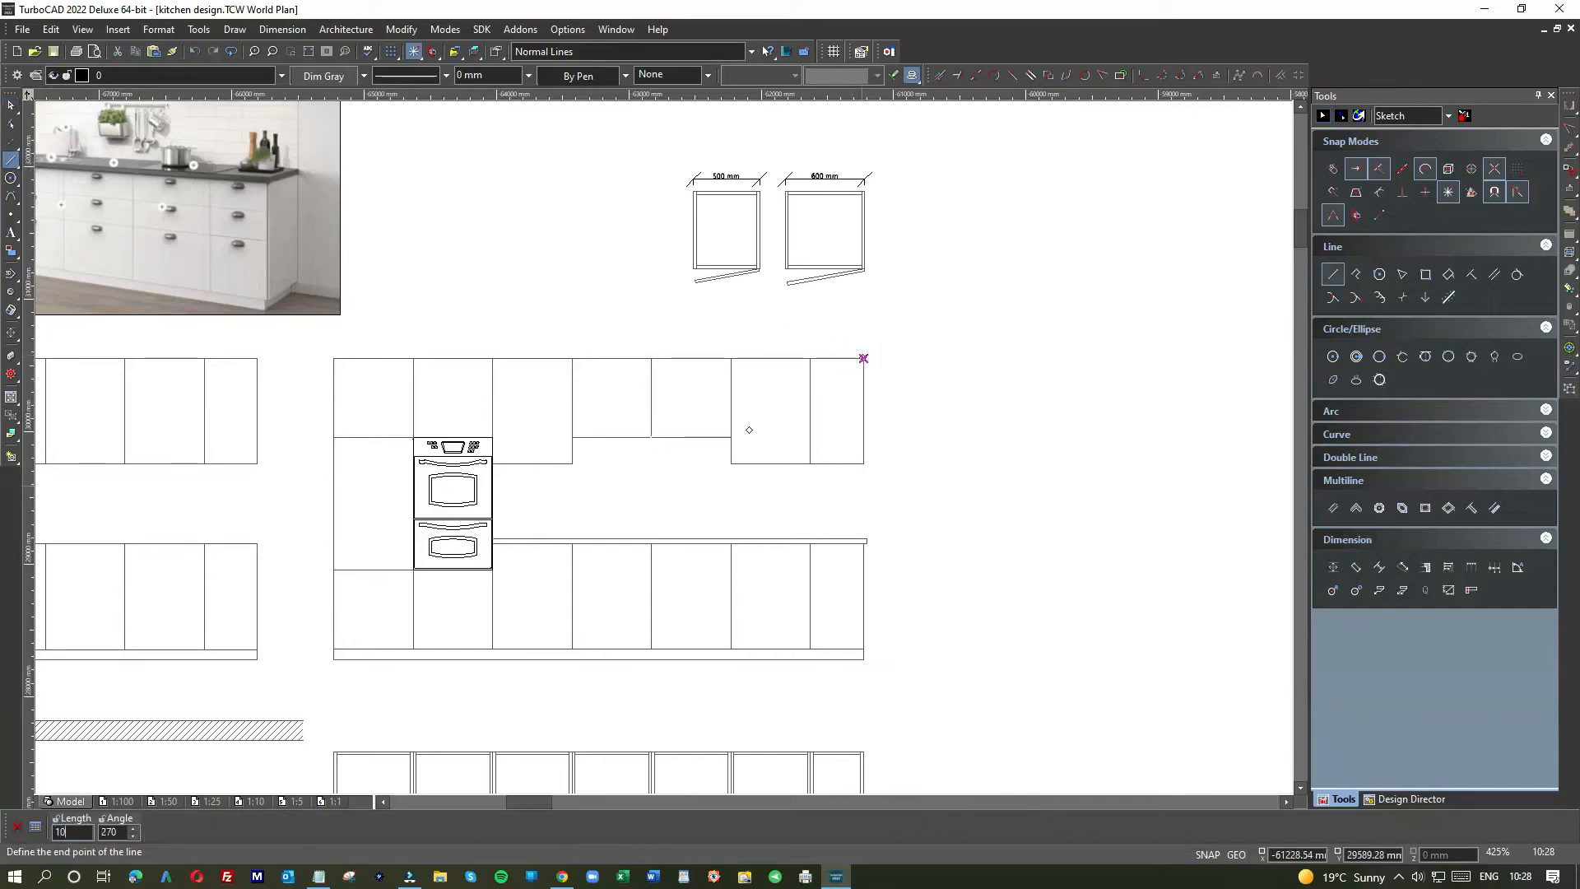
key("Return")
left_click(863, 490)
left_click(720, 490)
Step: Stretch the cabinet divider down to the new horizontal line and pull that line to the cabinet edge
left_click(12, 107)
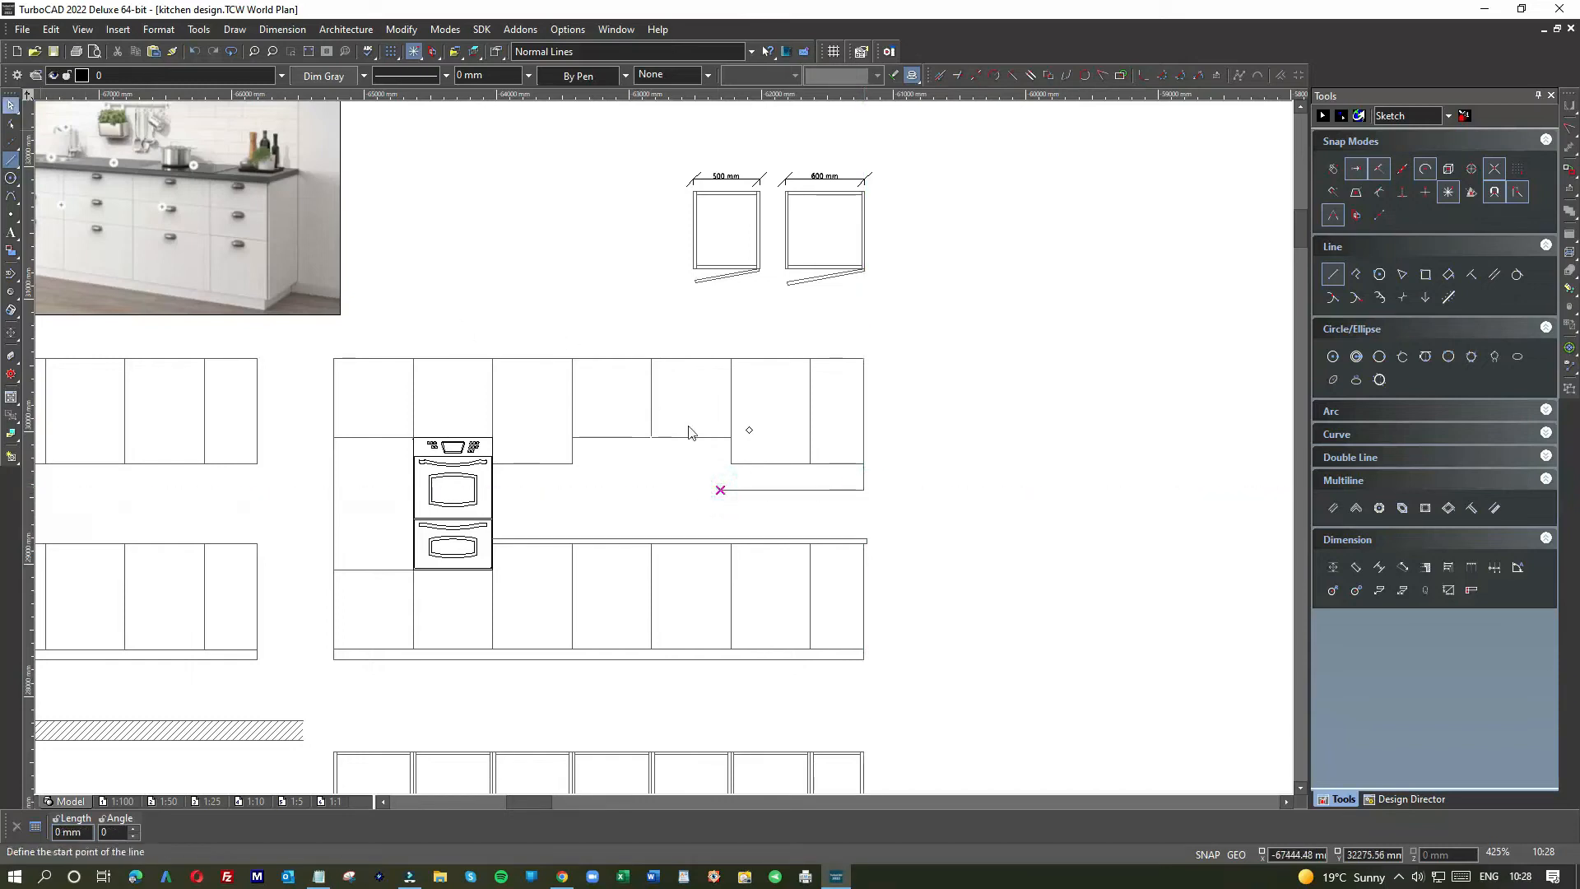
left_click(730, 412)
left_click_drag(728, 463, 730, 491)
left_click(744, 491)
left_click(760, 463)
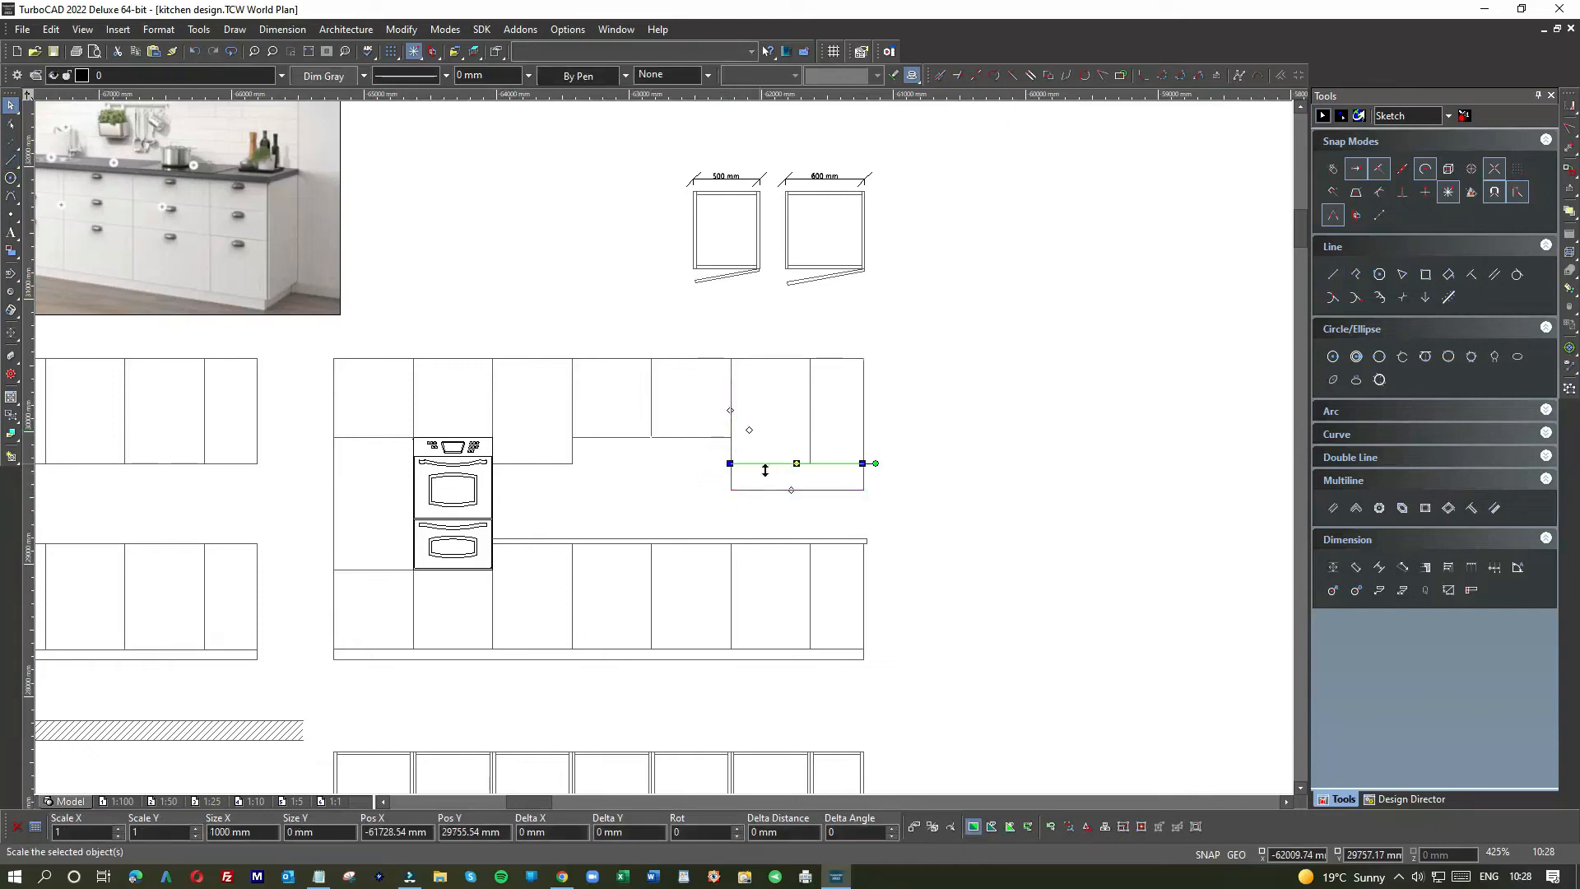
left_click(967, 512)
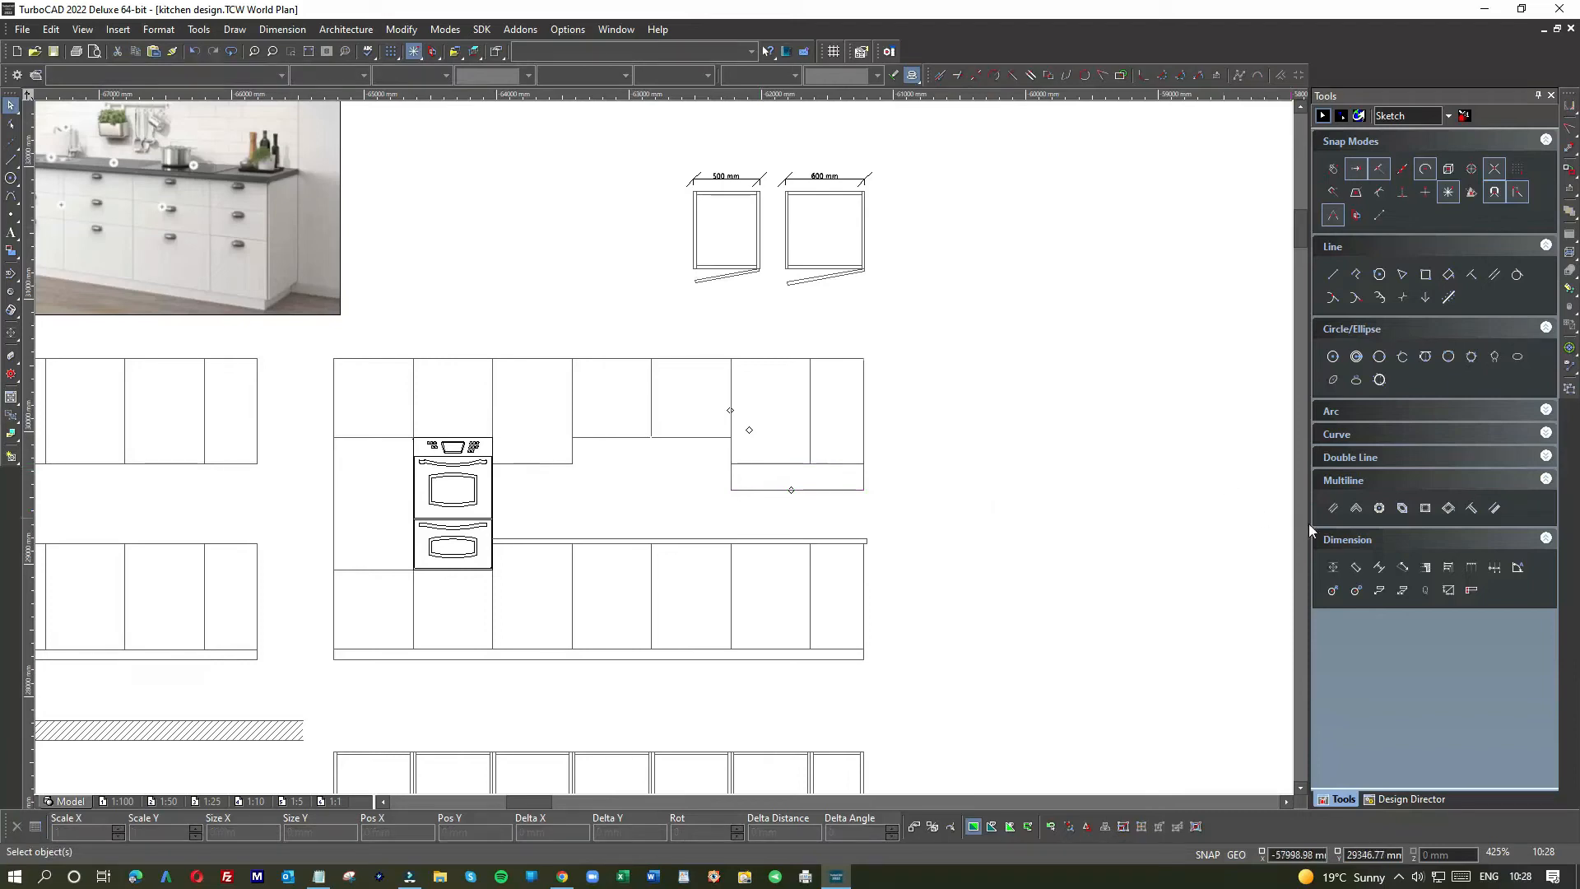
Step: Draw a vertical line from the worktop's right end up to the wall cabinet's bottom
left_click(1334, 277)
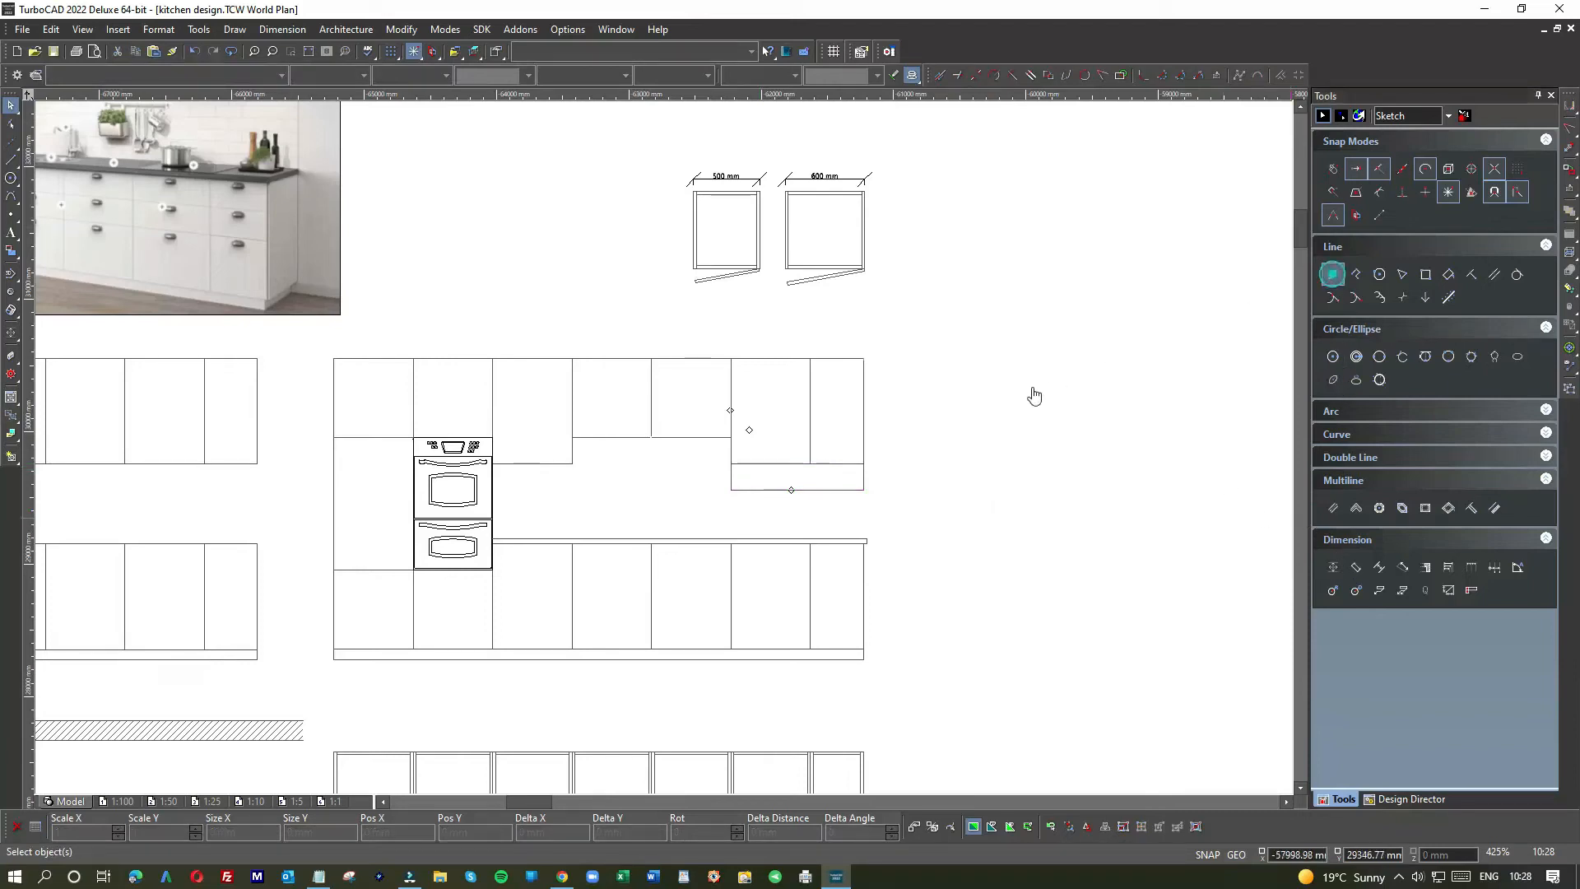
left_click(856, 540)
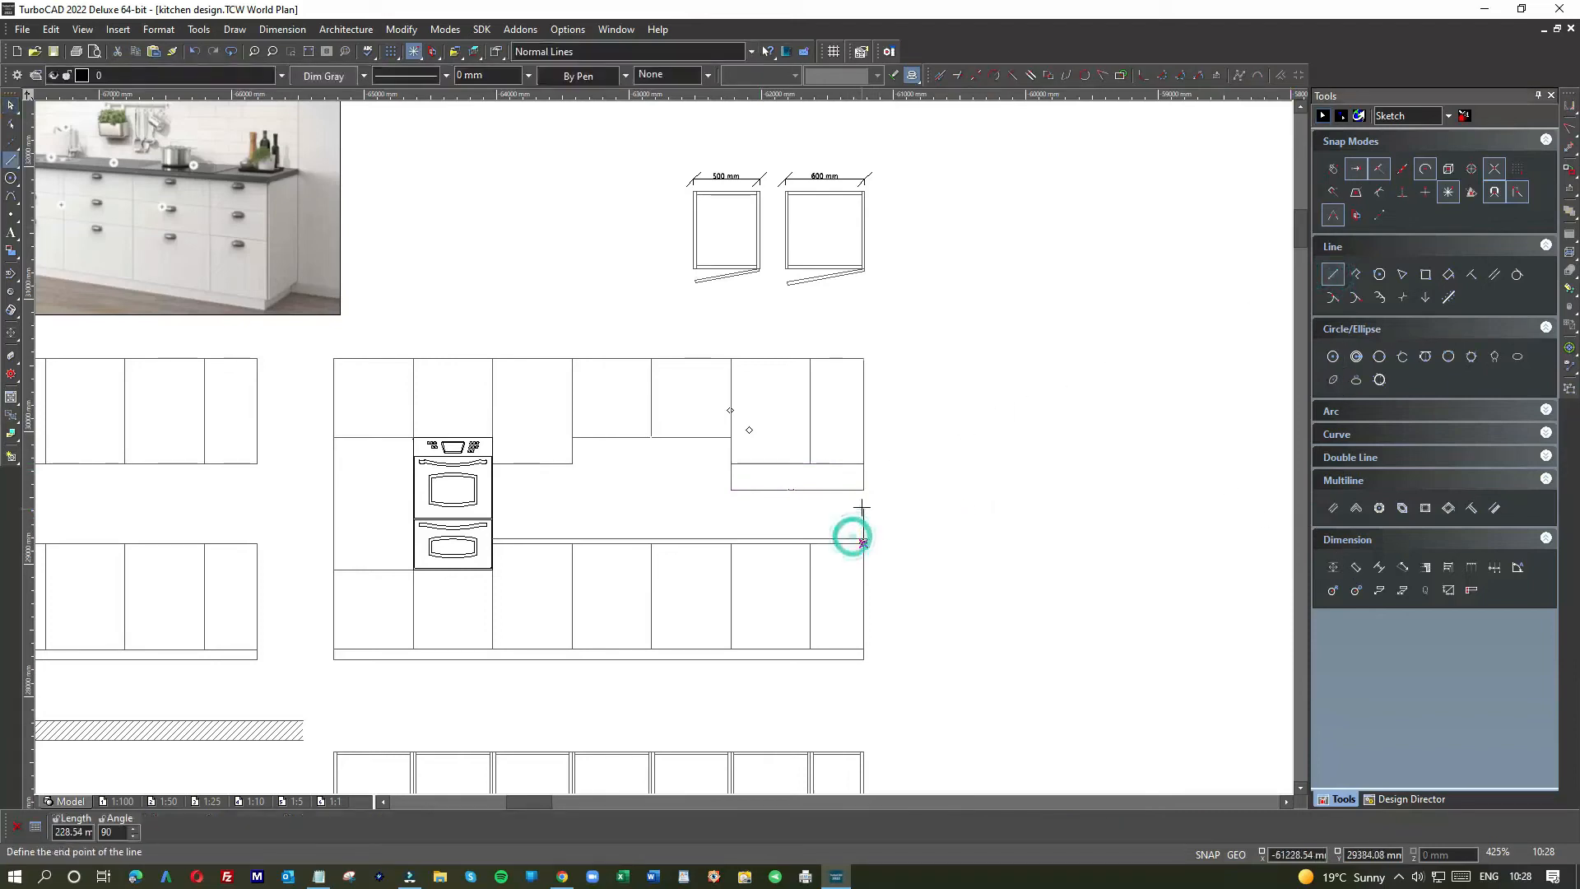
left_click(863, 501)
scroll(833, 551, "up", 4)
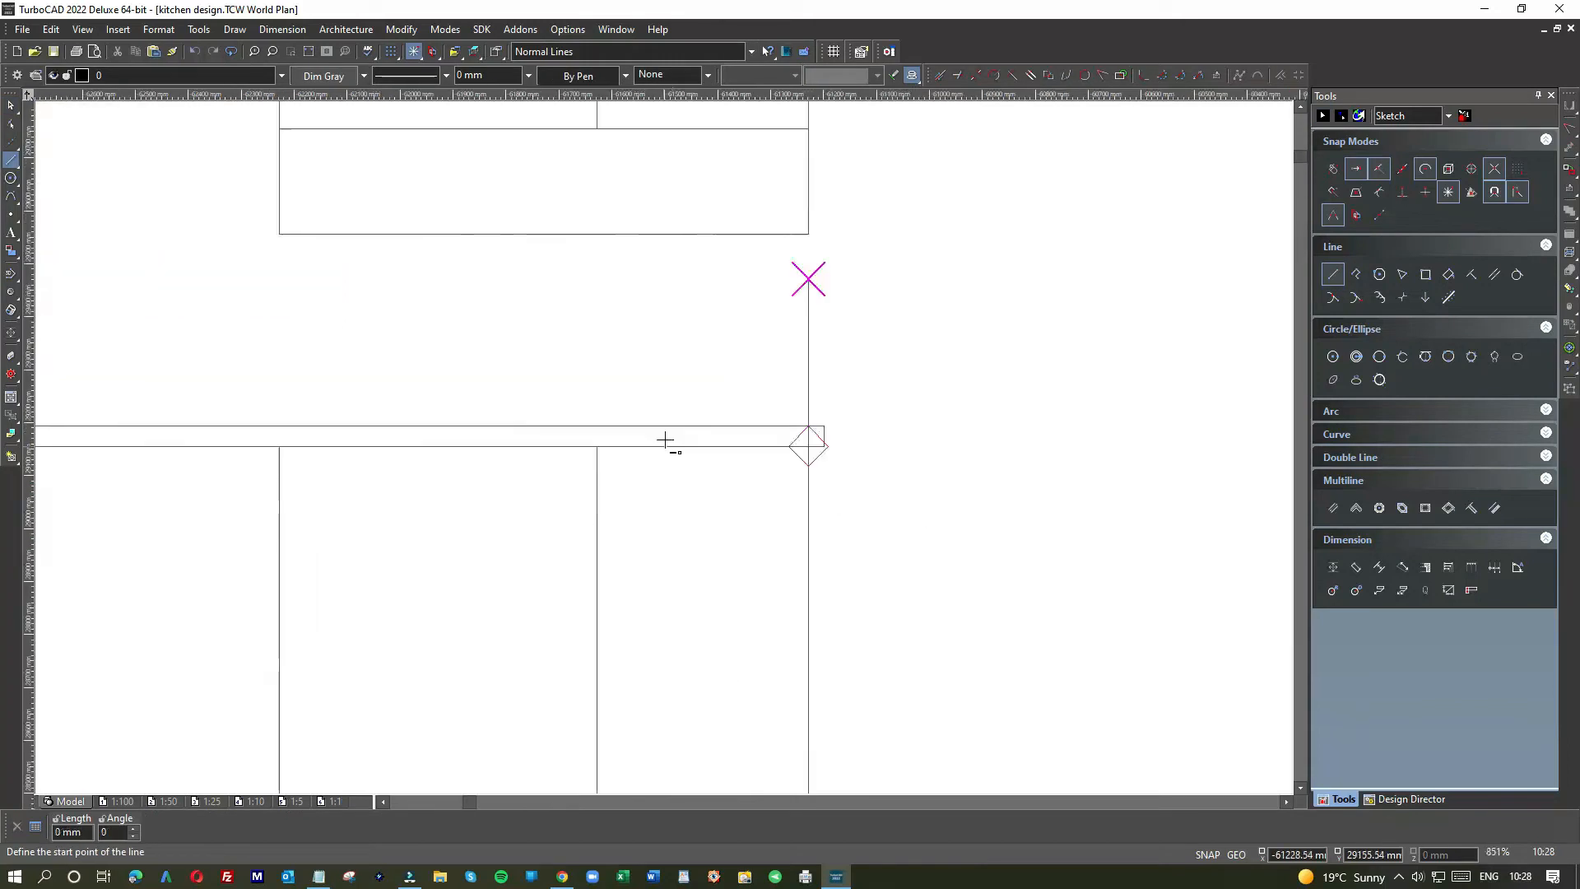
left_click(863, 541)
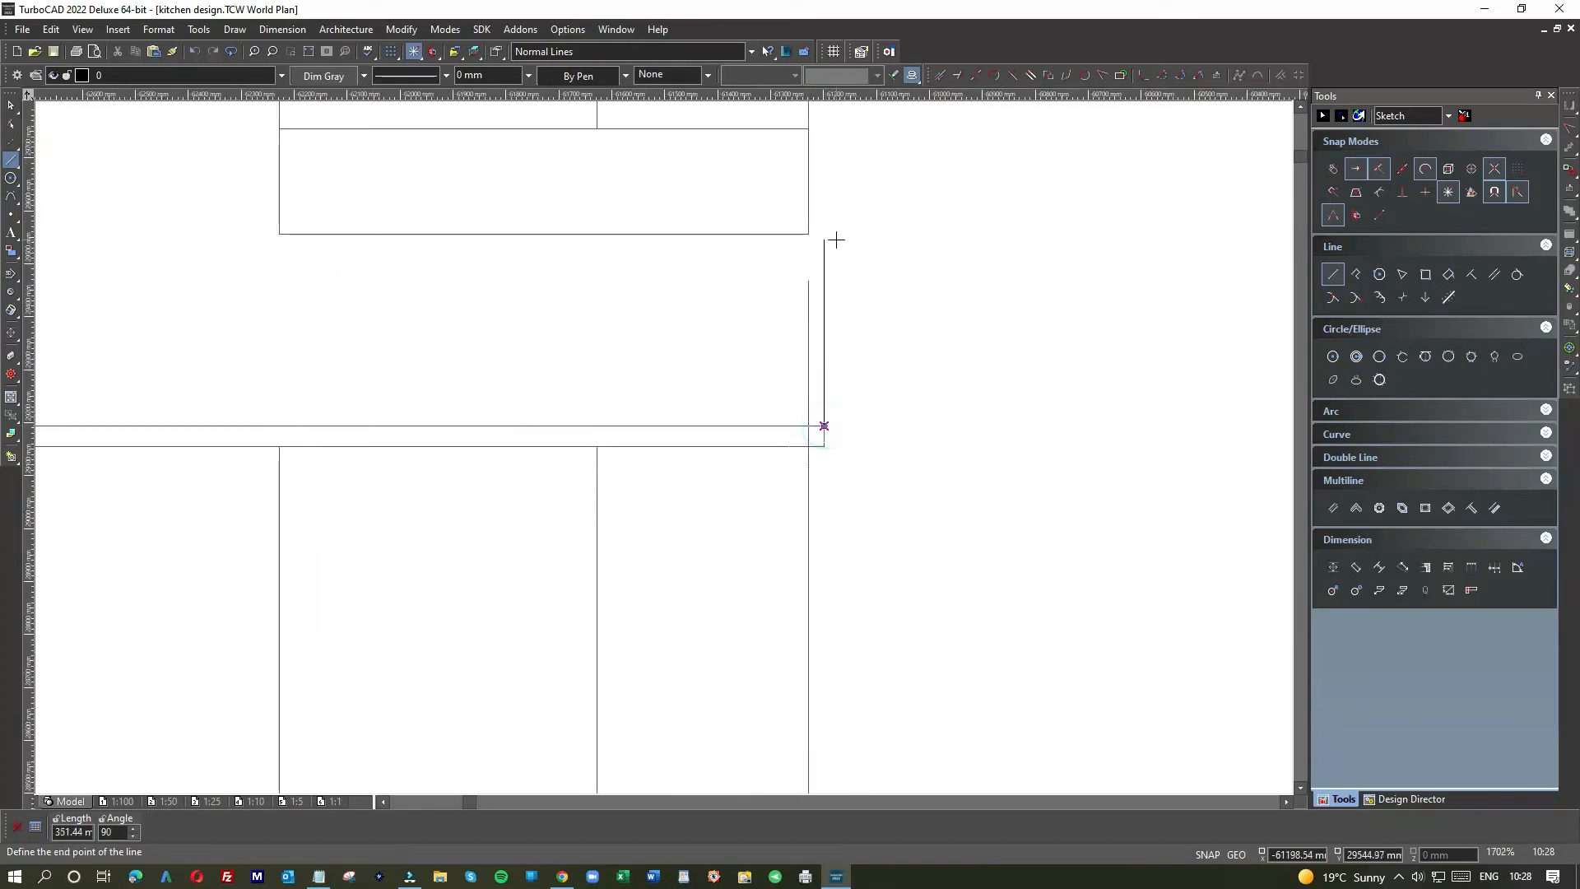
left_click(826, 239)
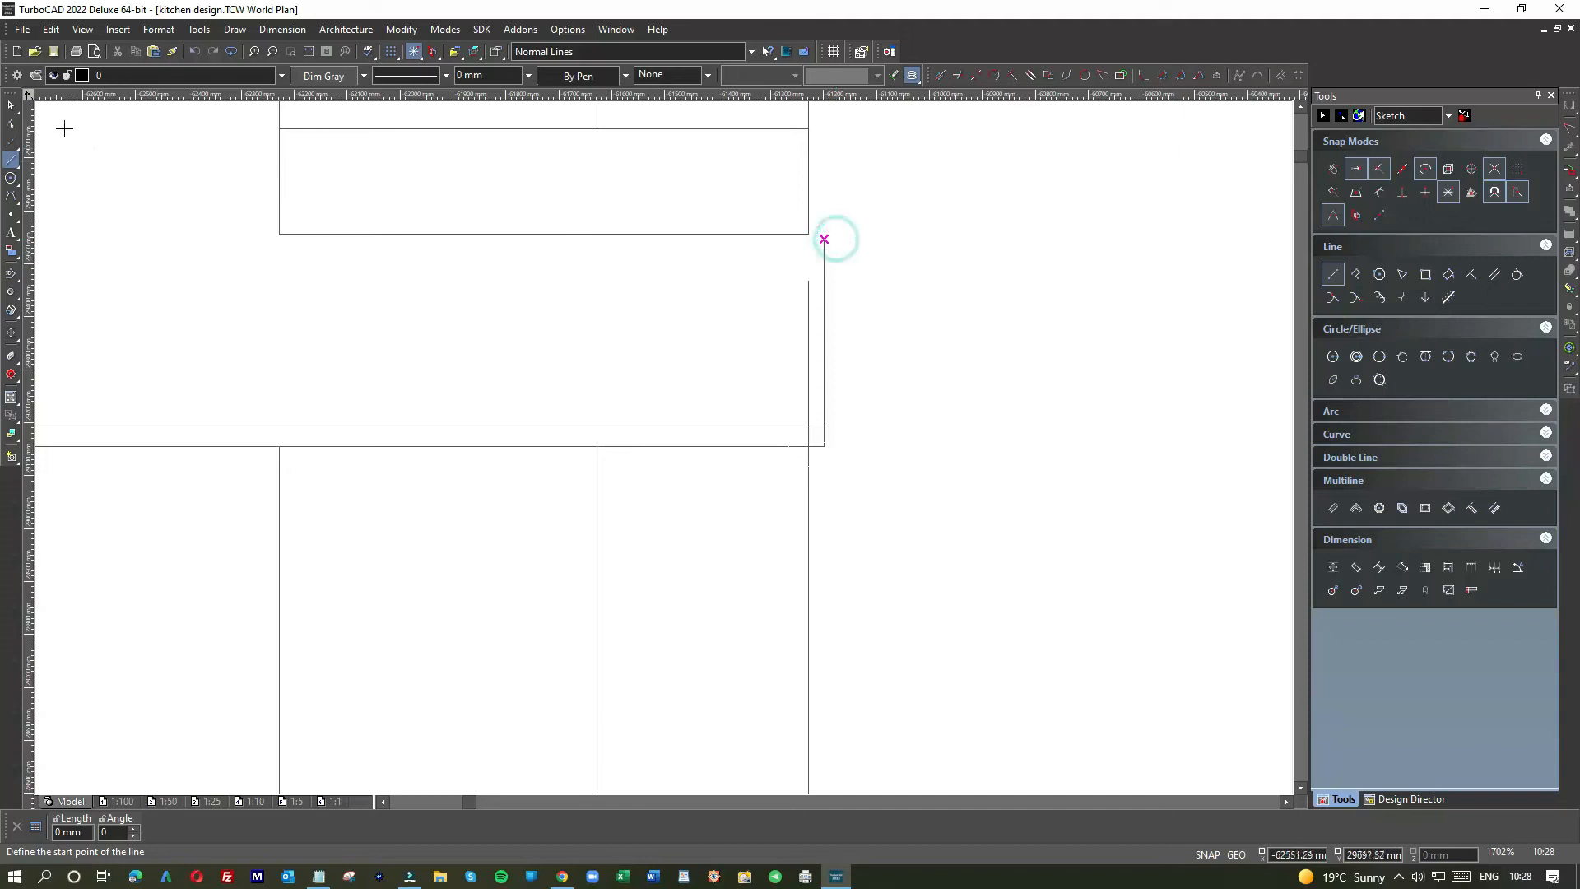
key("Escape")
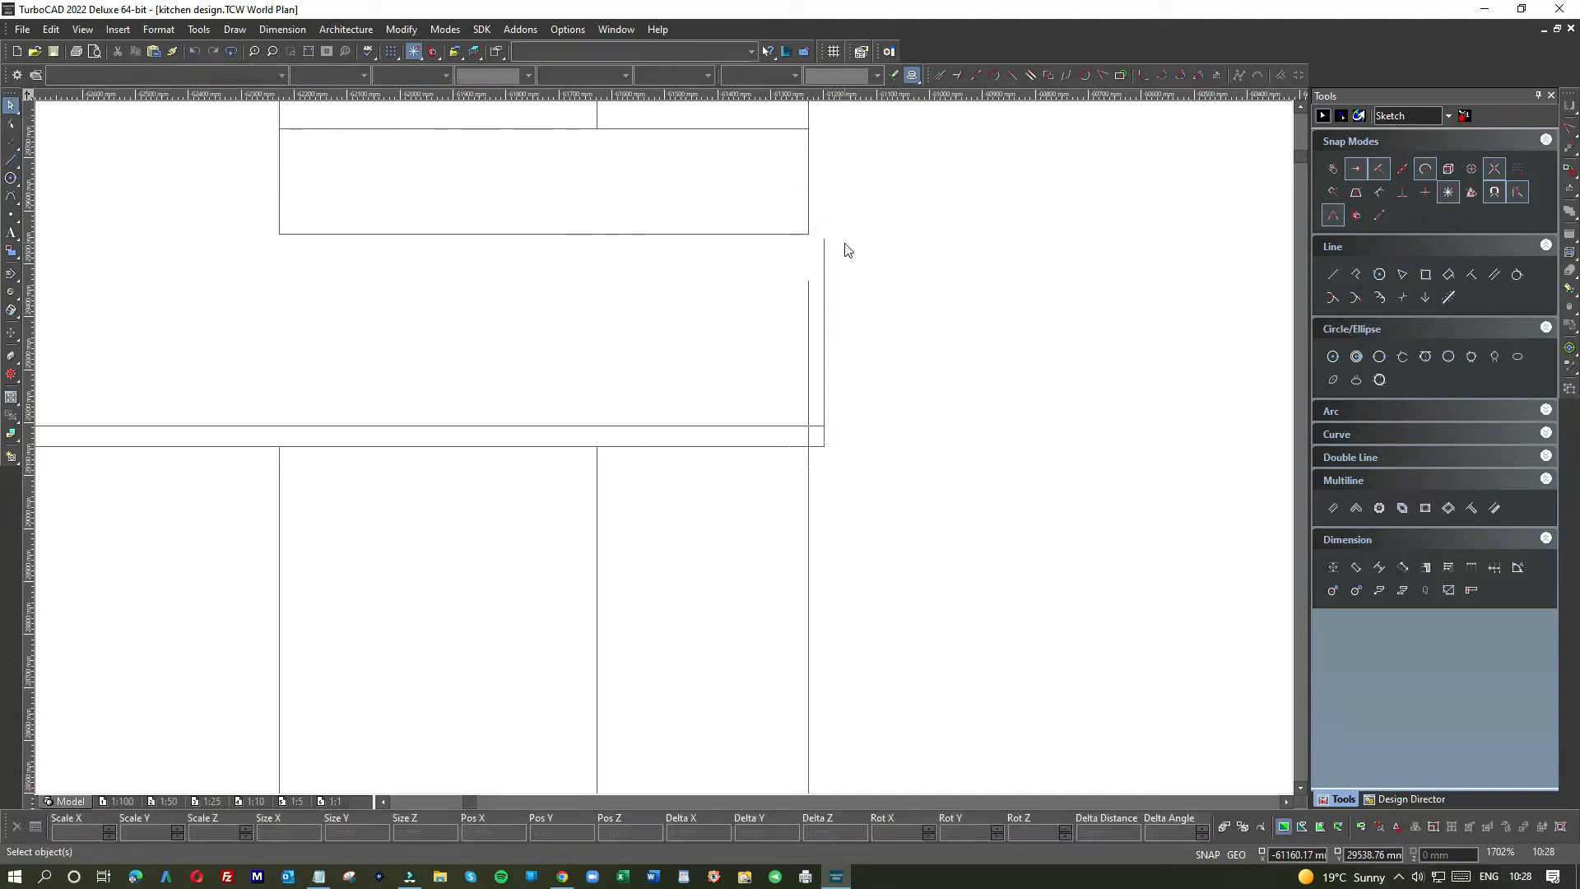
Step: Delete the extra worktop edge line, shorten the vertical edge line, and delete the leftover vertical line
left_click(743, 234)
key("Delete")
left_click(805, 222)
scroll(805, 269, "up", 3)
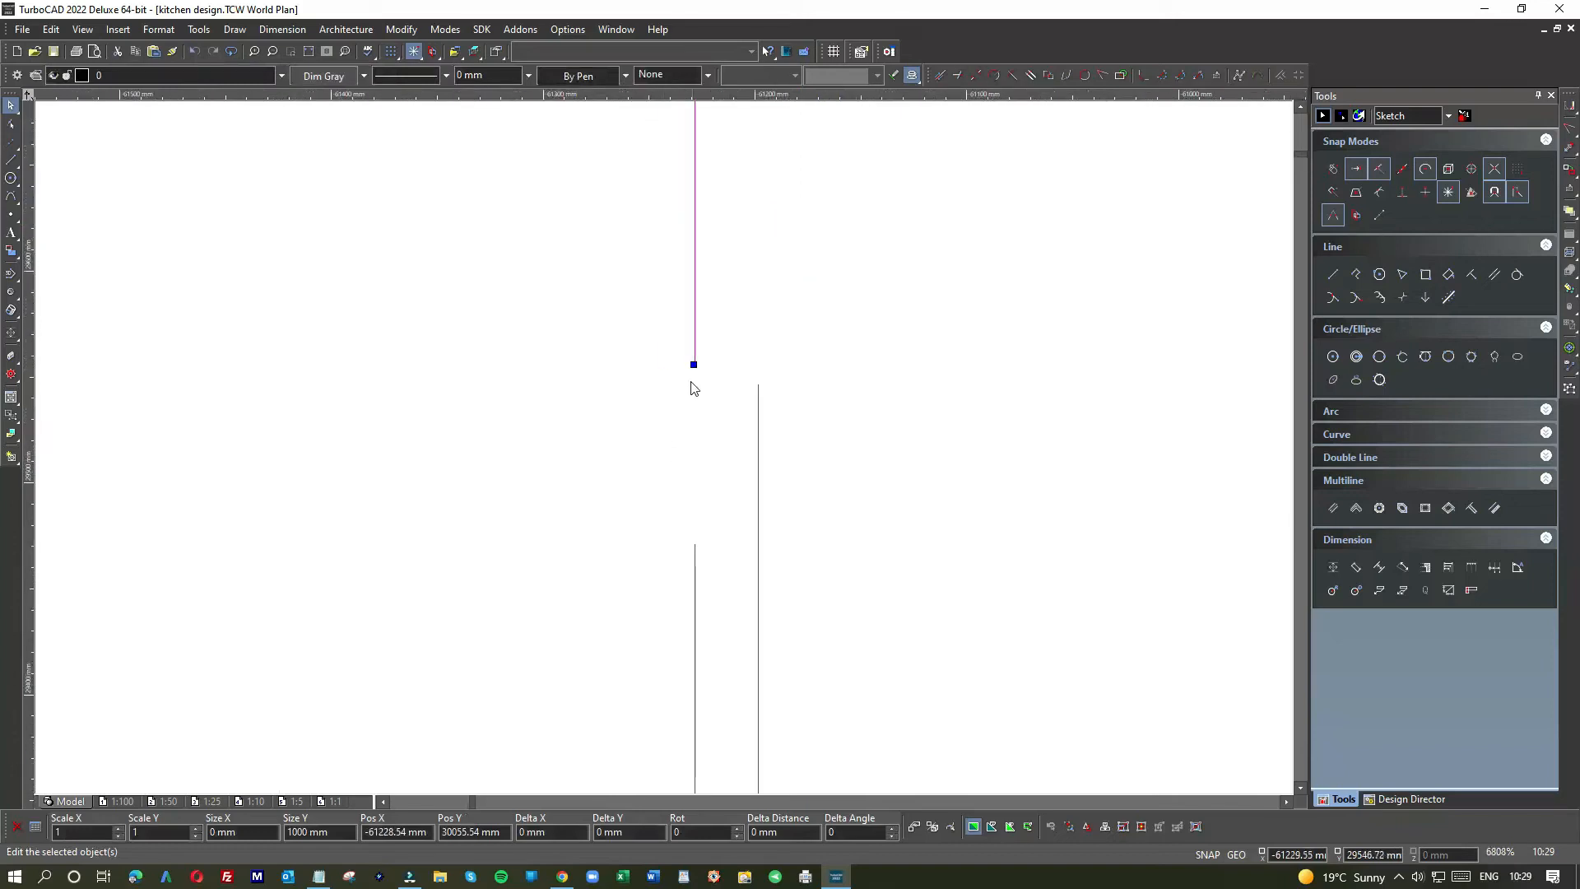
scroll(663, 446, "down", 3)
left_click_drag(663, 433, 663, 329)
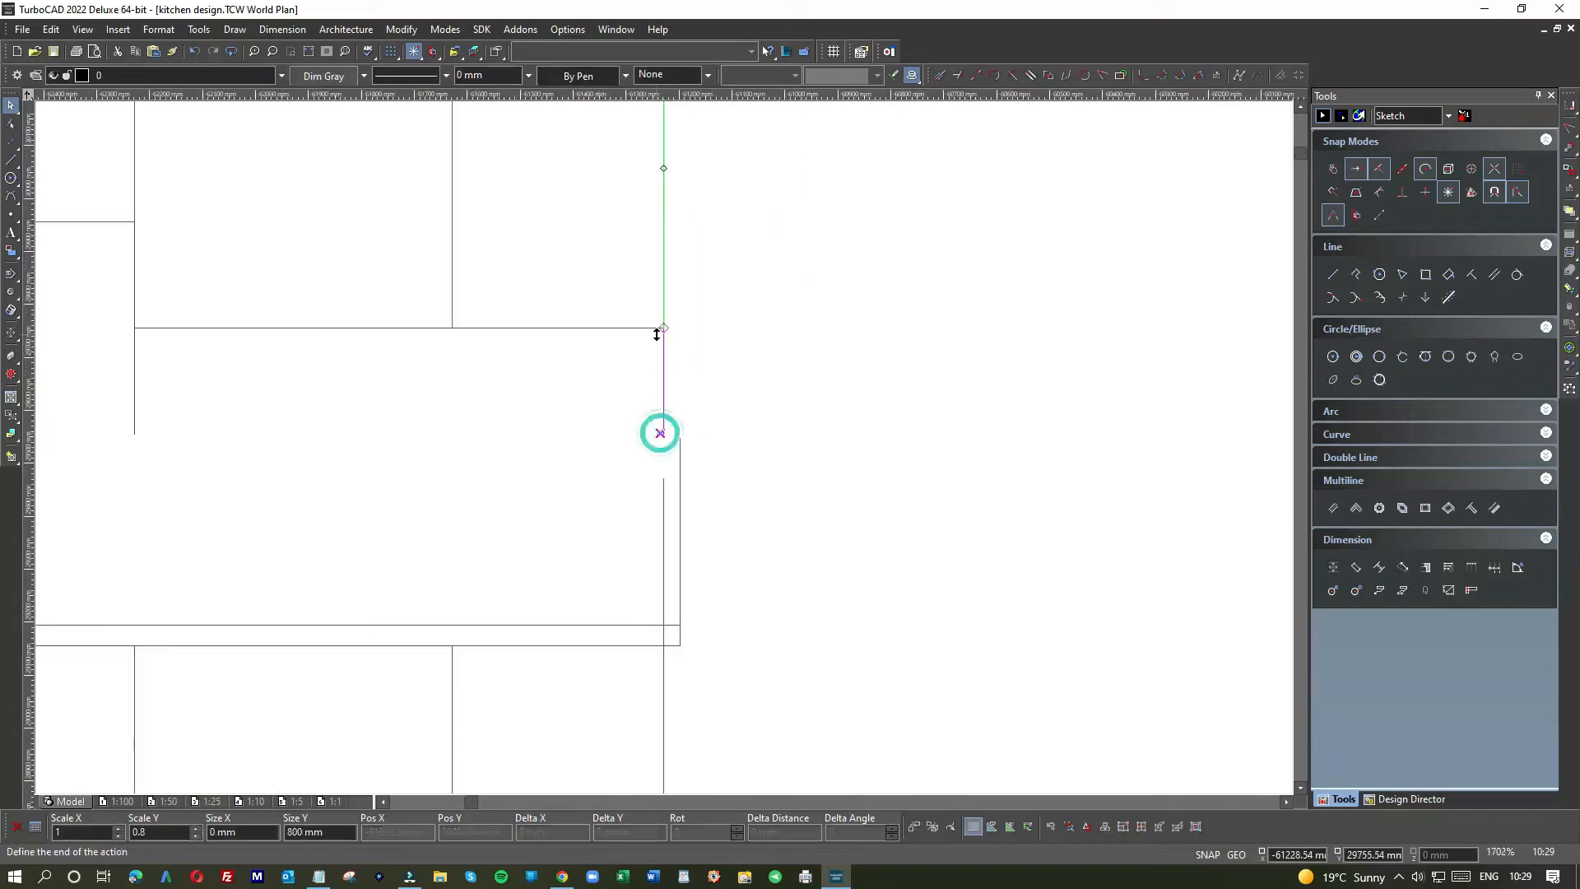
left_click(726, 479)
left_click_drag(711, 496, 618, 501)
key("Delete")
Step: Trim the vertical cabinet divider up to the cabinet's bottom edge
scroll(667, 454, "down", 2)
scroll(666, 454, "down", 2)
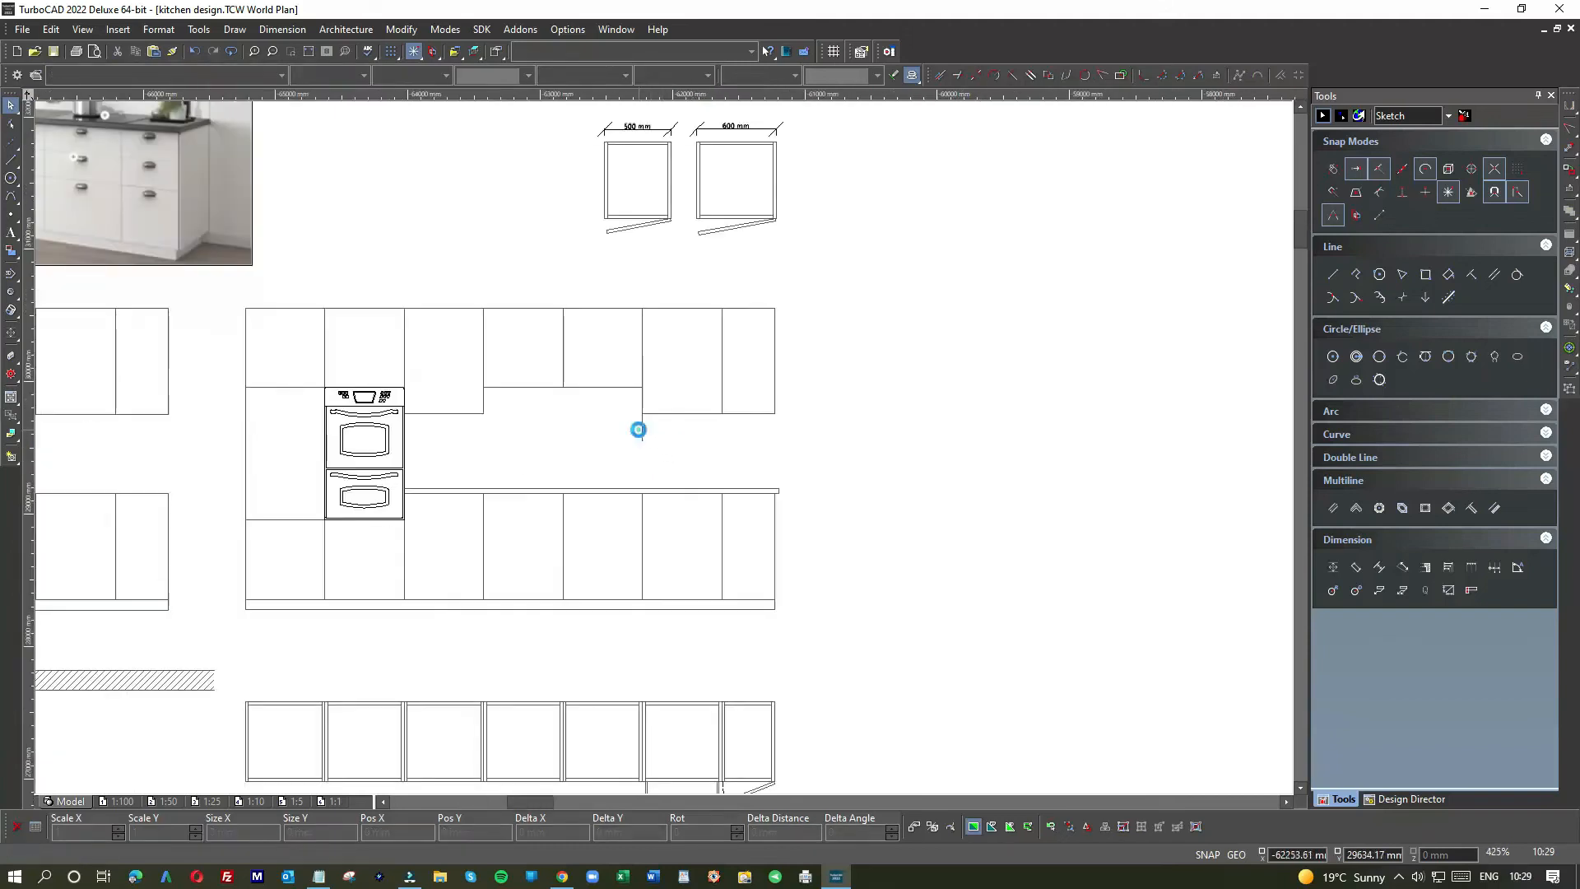
left_click(641, 434)
left_click_drag(645, 442, 642, 413)
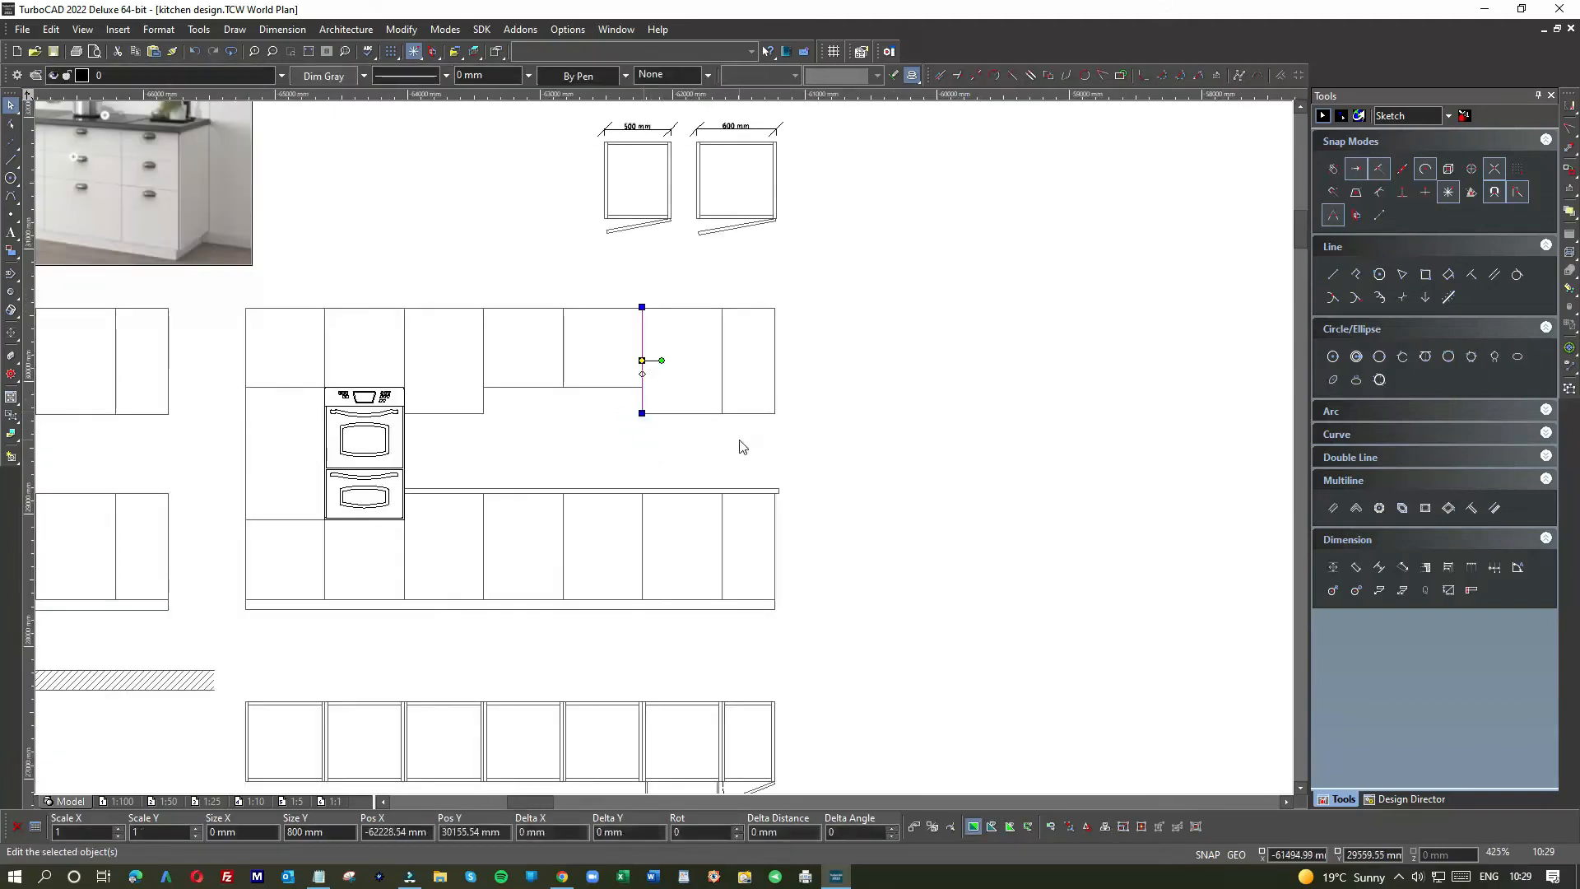
left_click(737, 437)
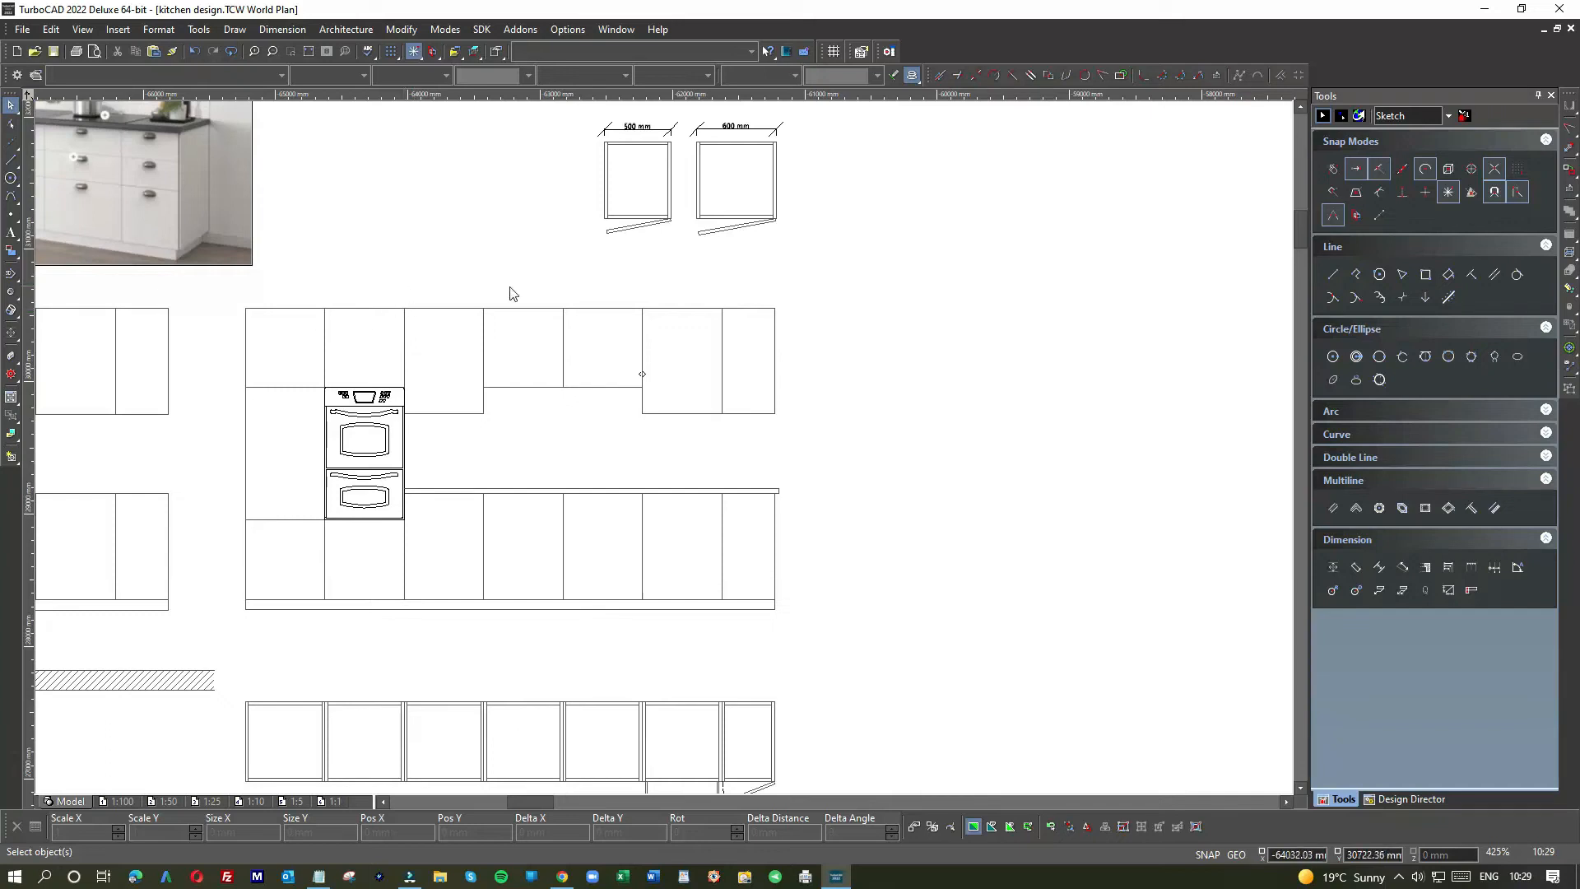
scroll(551, 413, "down", 2)
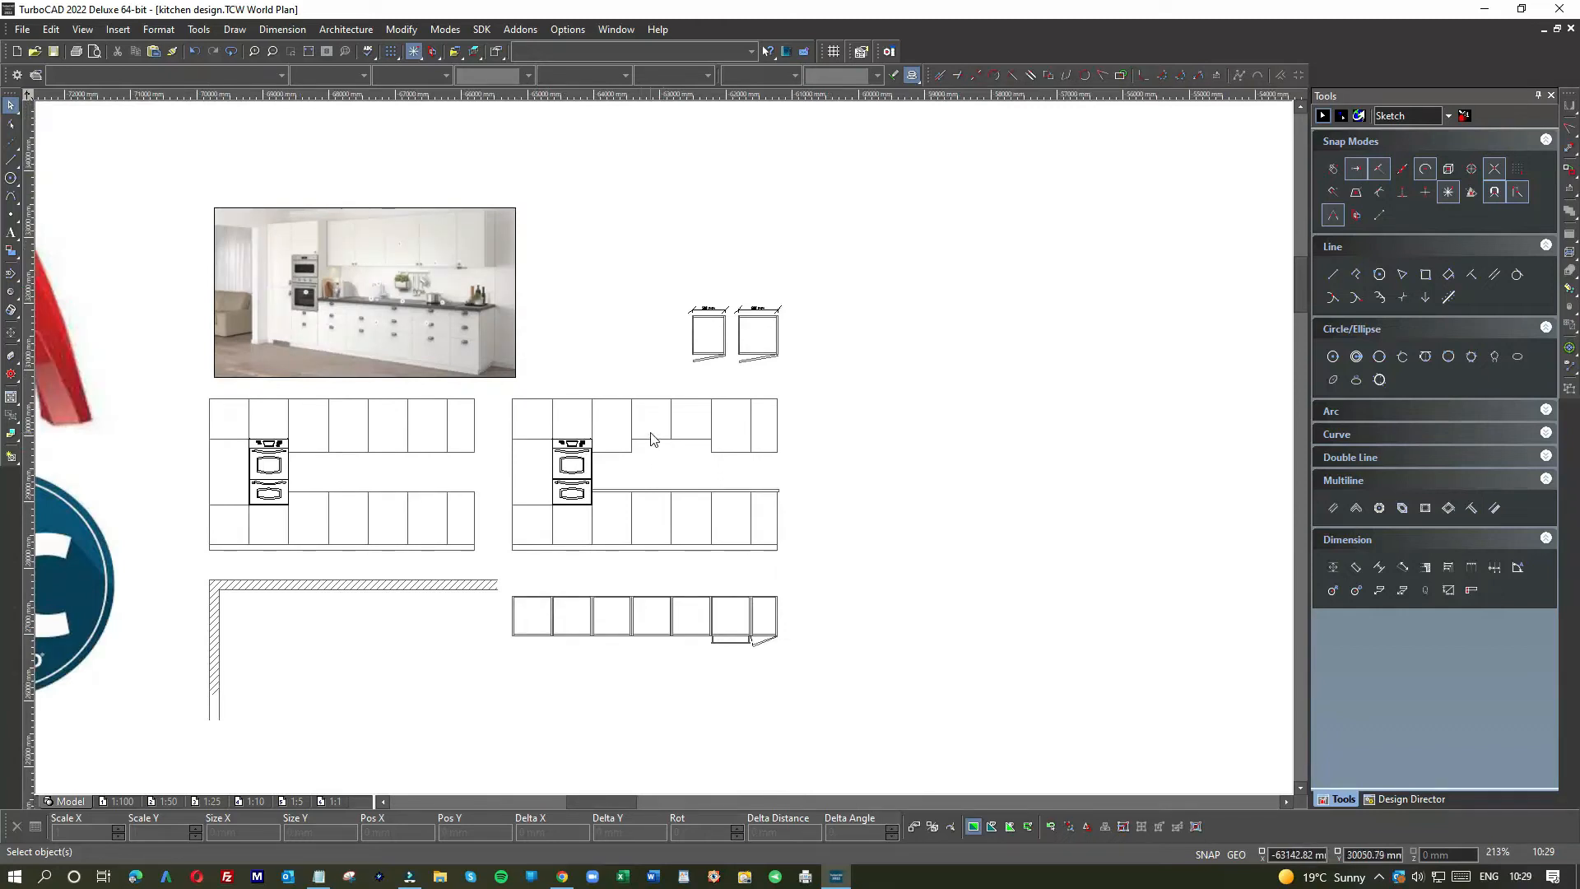
scroll(659, 444, "down", 2)
scroll(664, 450, "up", 4)
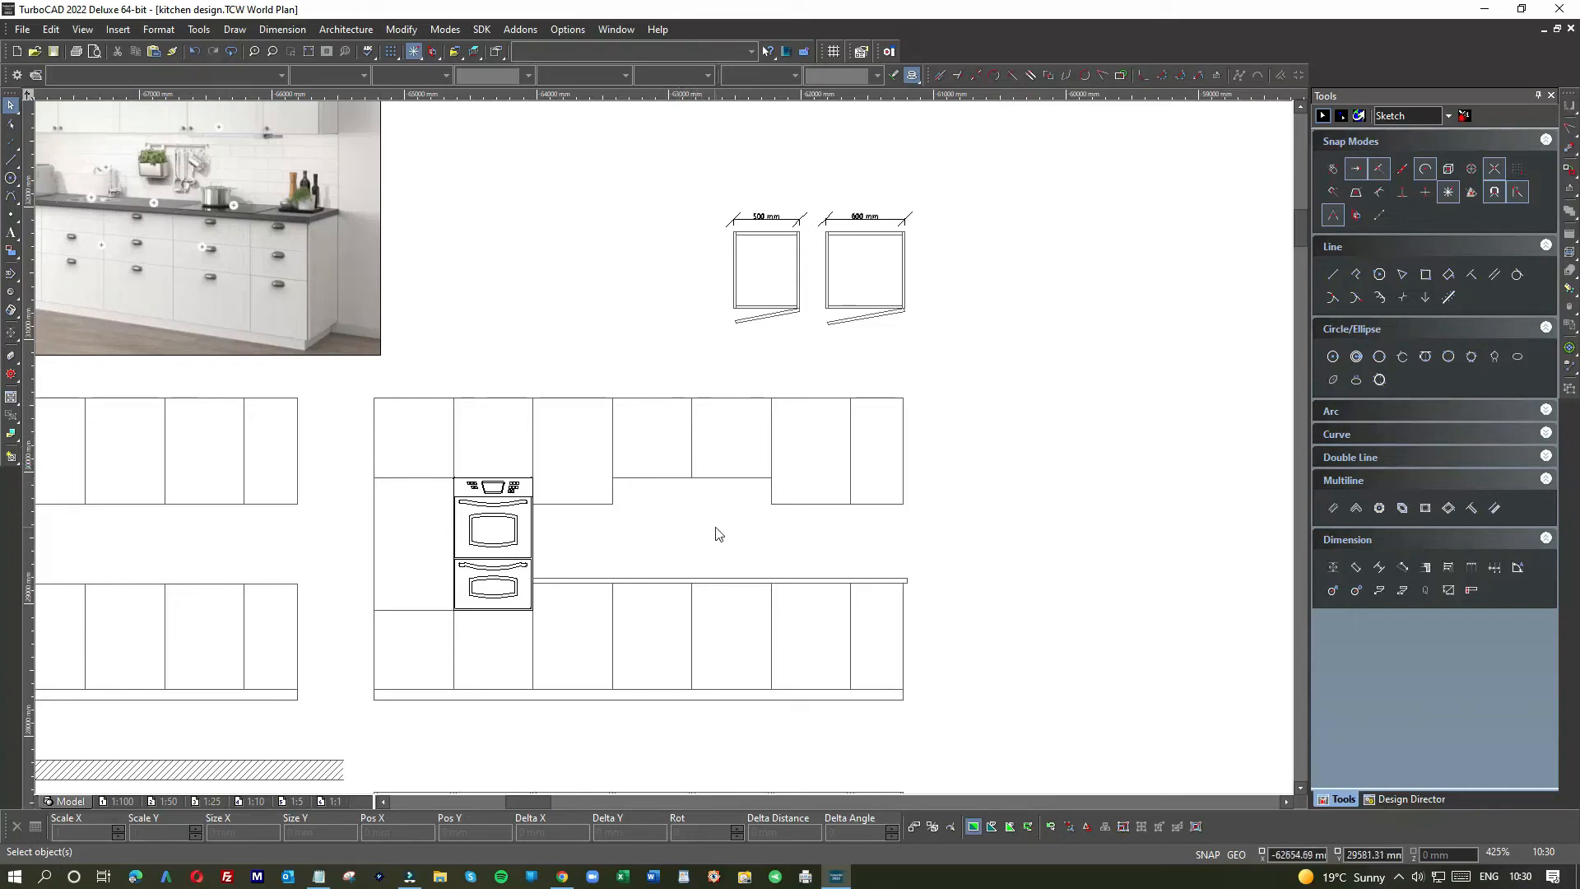
scroll(731, 501, "down", 3)
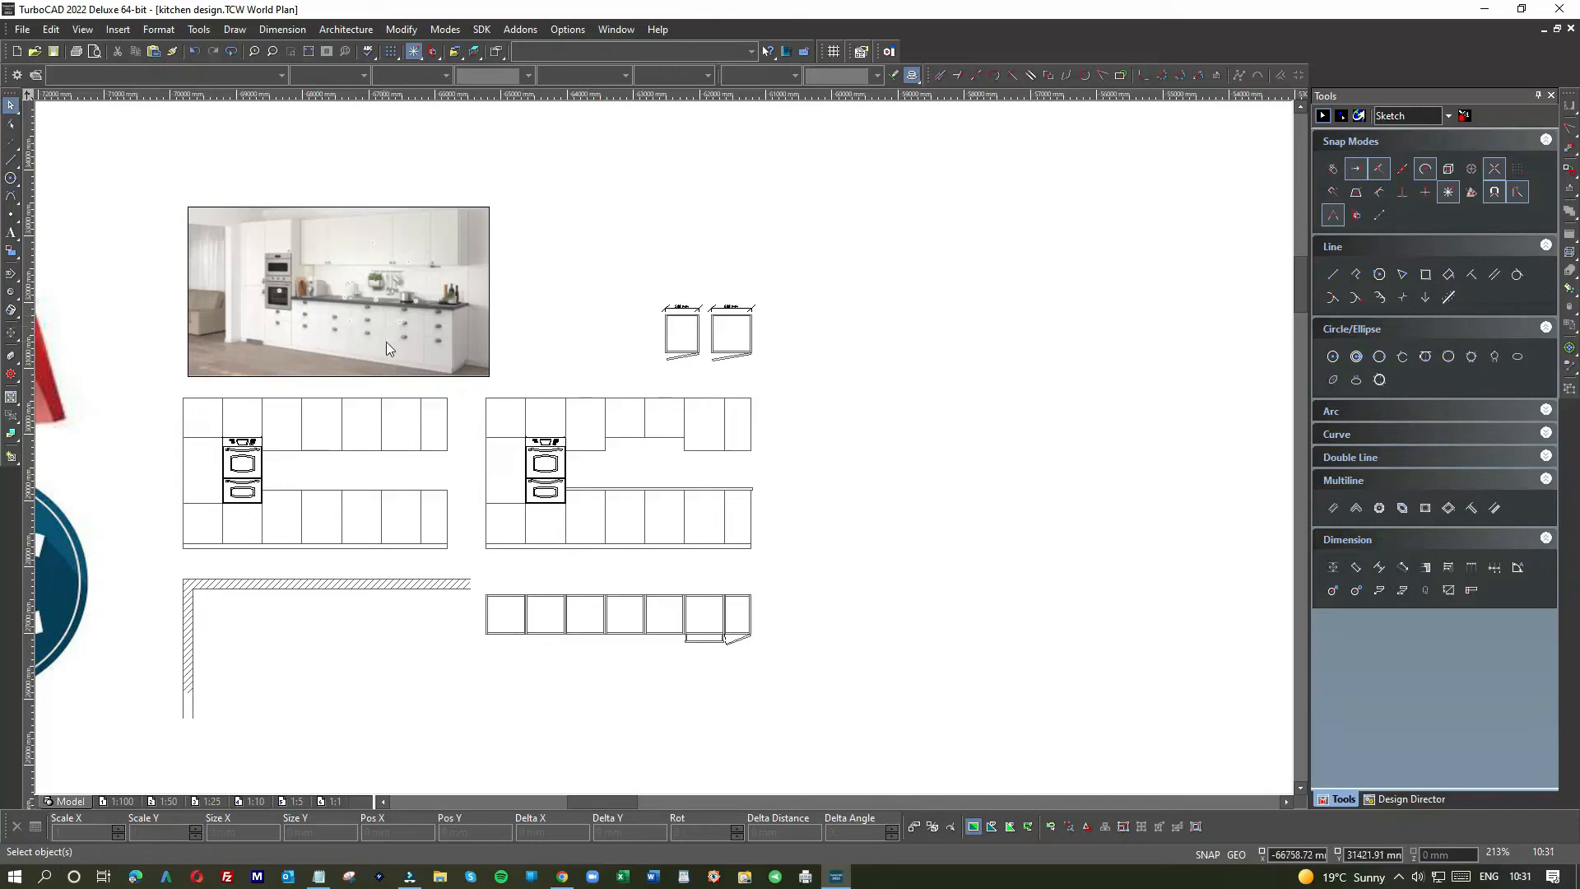
scroll(402, 333, "up", 5)
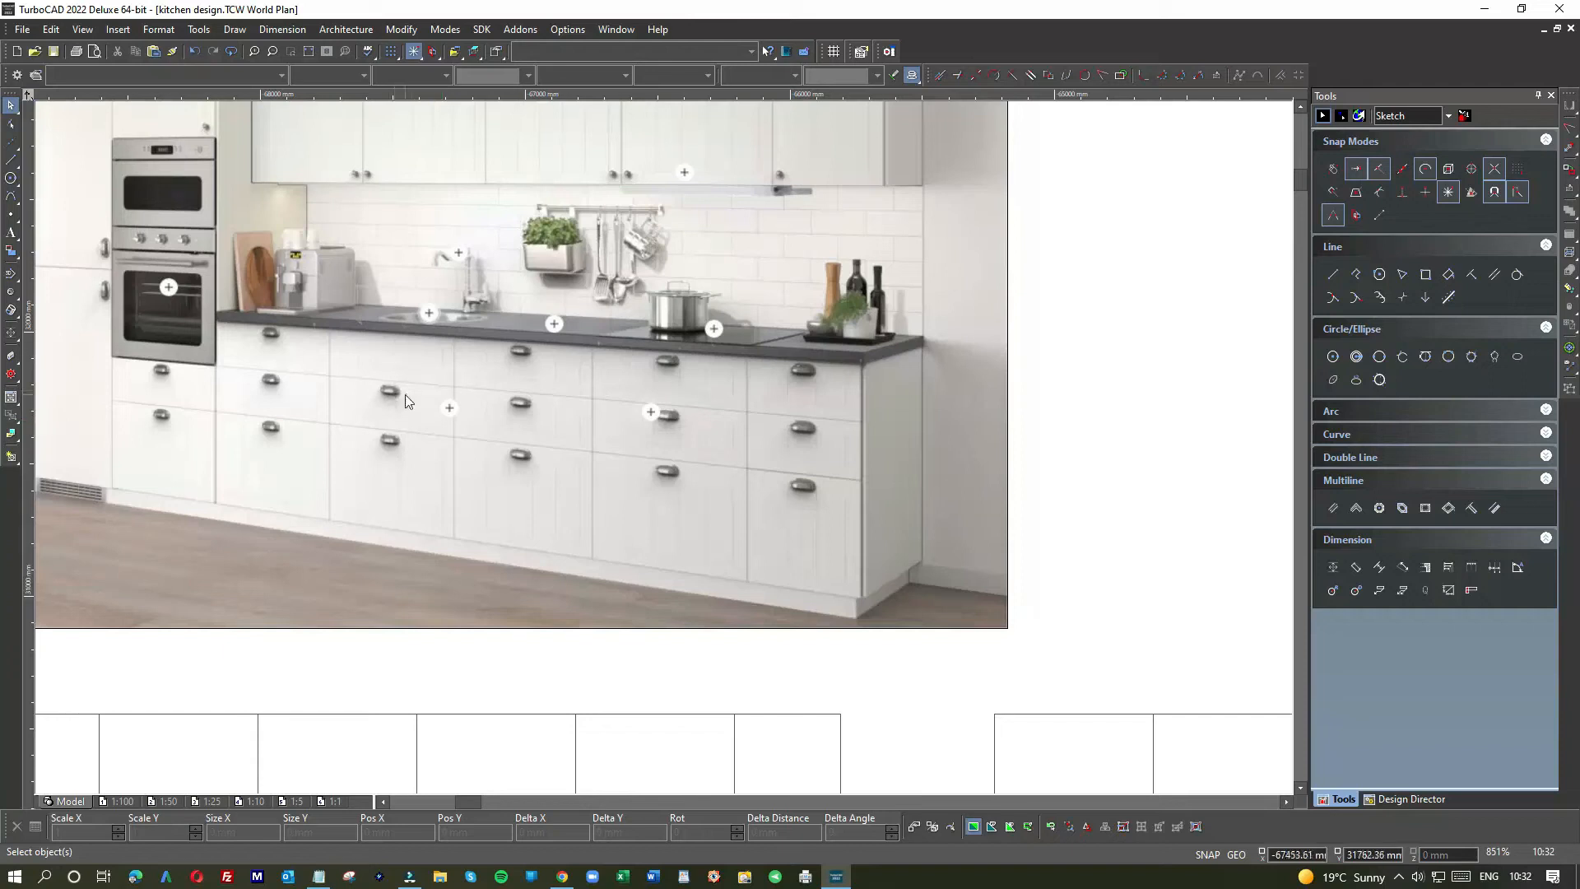
scroll(404, 393, "down", 2)
scroll(673, 434, "up", 2)
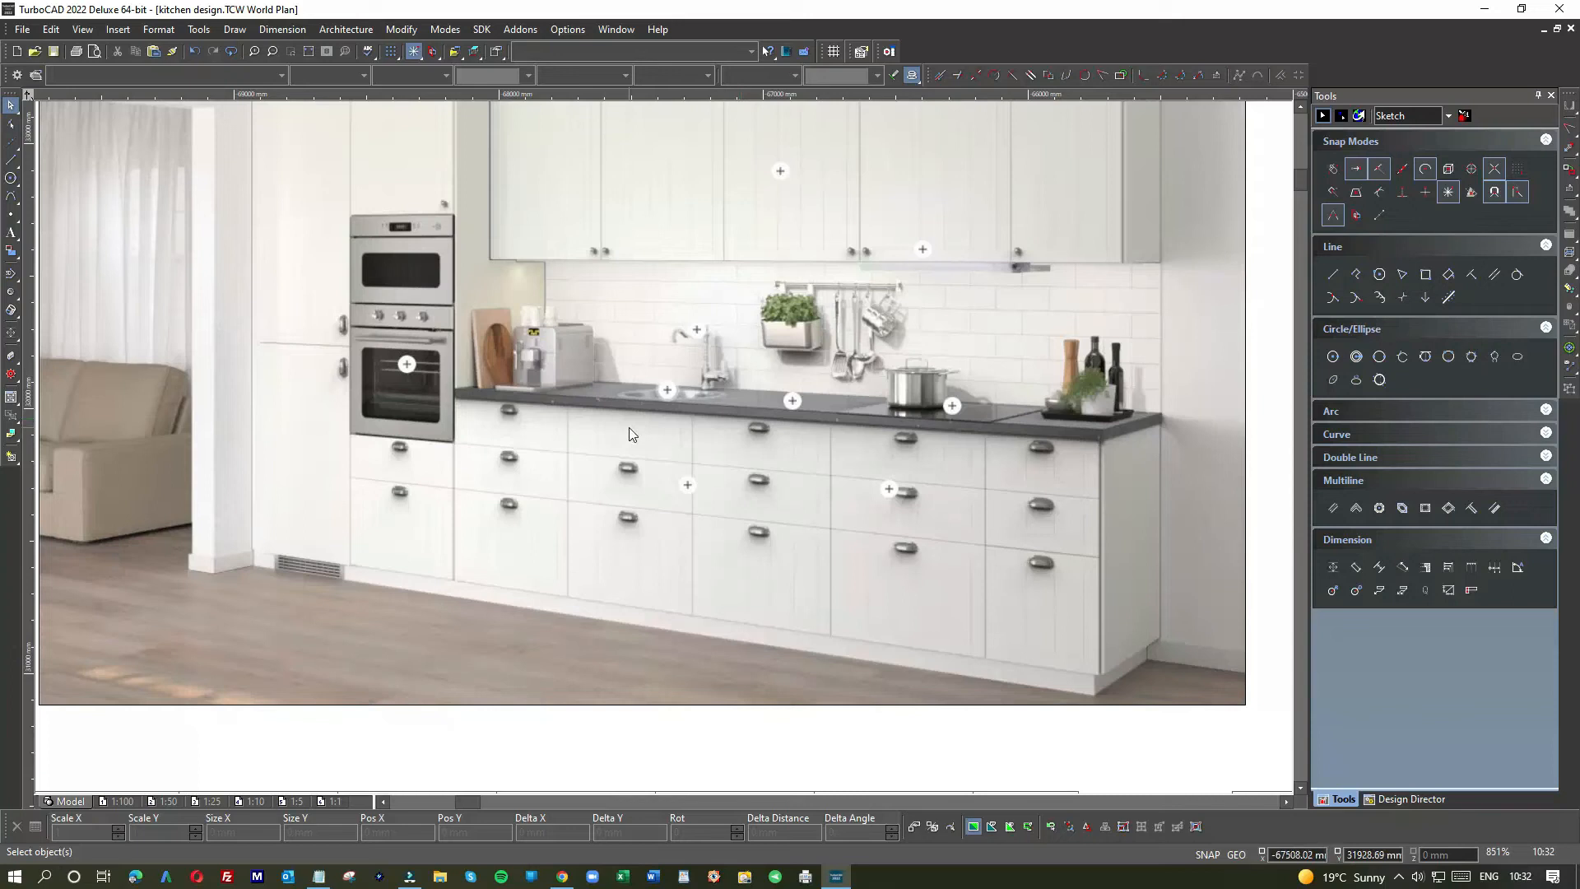
scroll(629, 432, "down", 2)
scroll(663, 449, "down", 2)
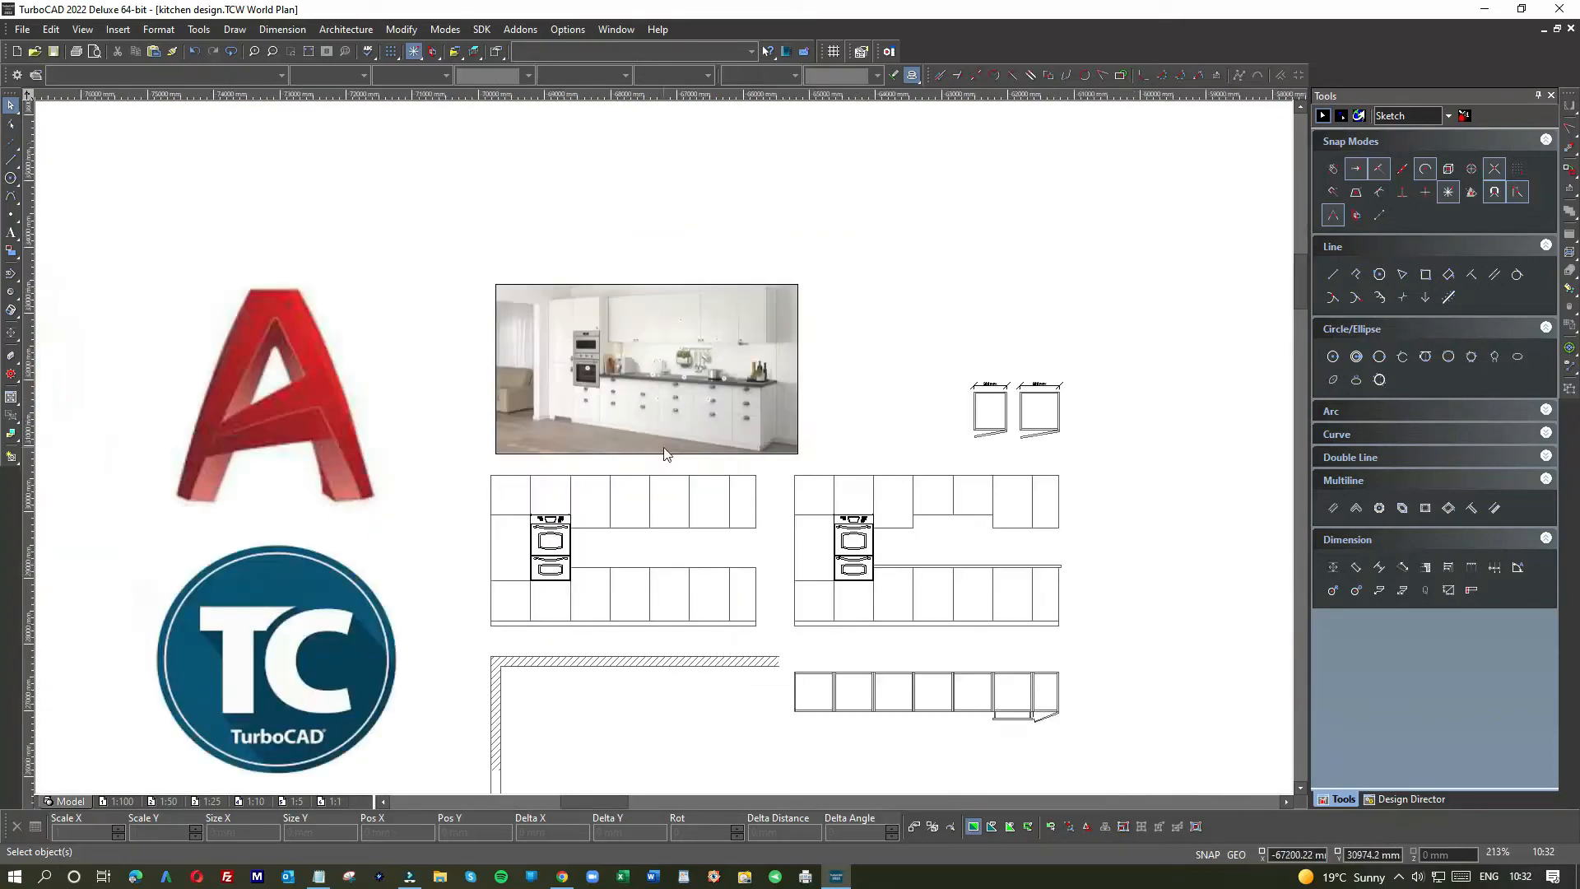
scroll(663, 608, "up", 2)
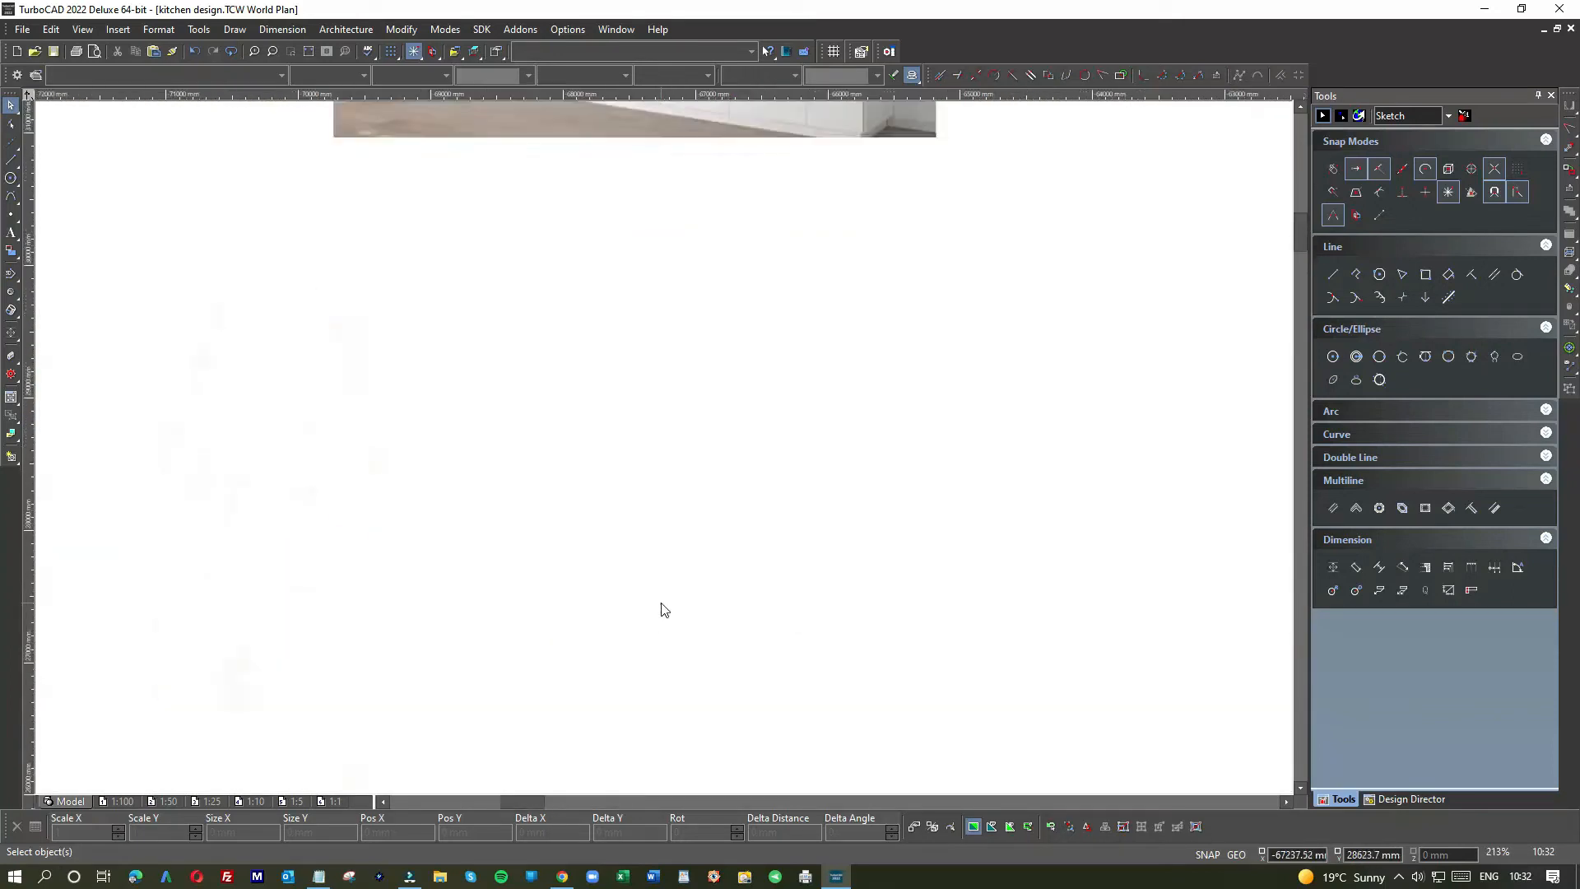
scroll(667, 454, "down", 2)
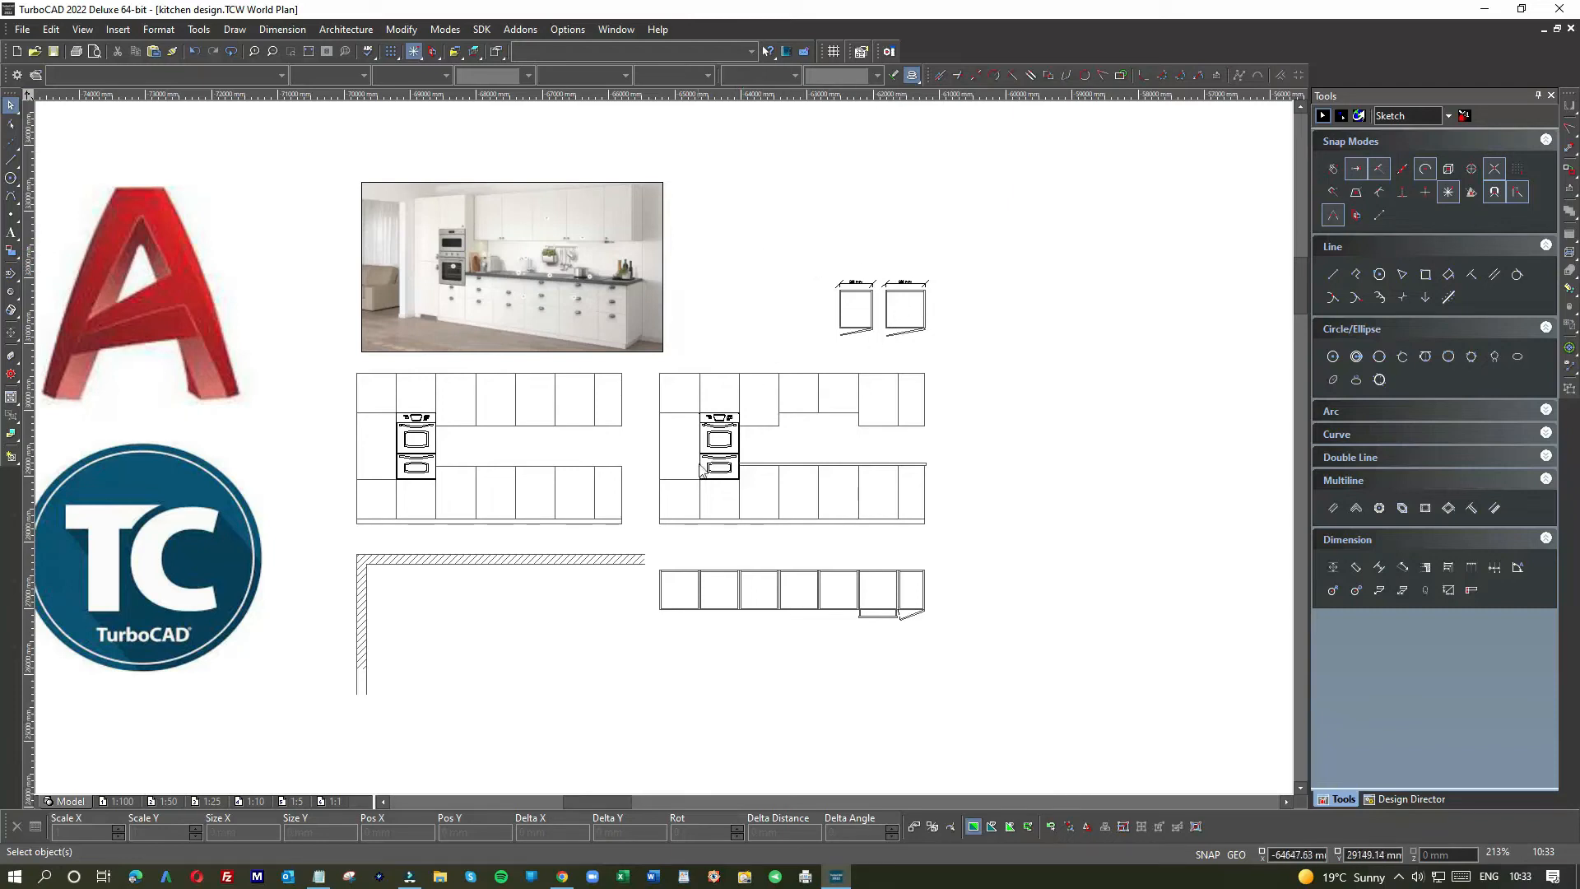
scroll(877, 317, "up", 2)
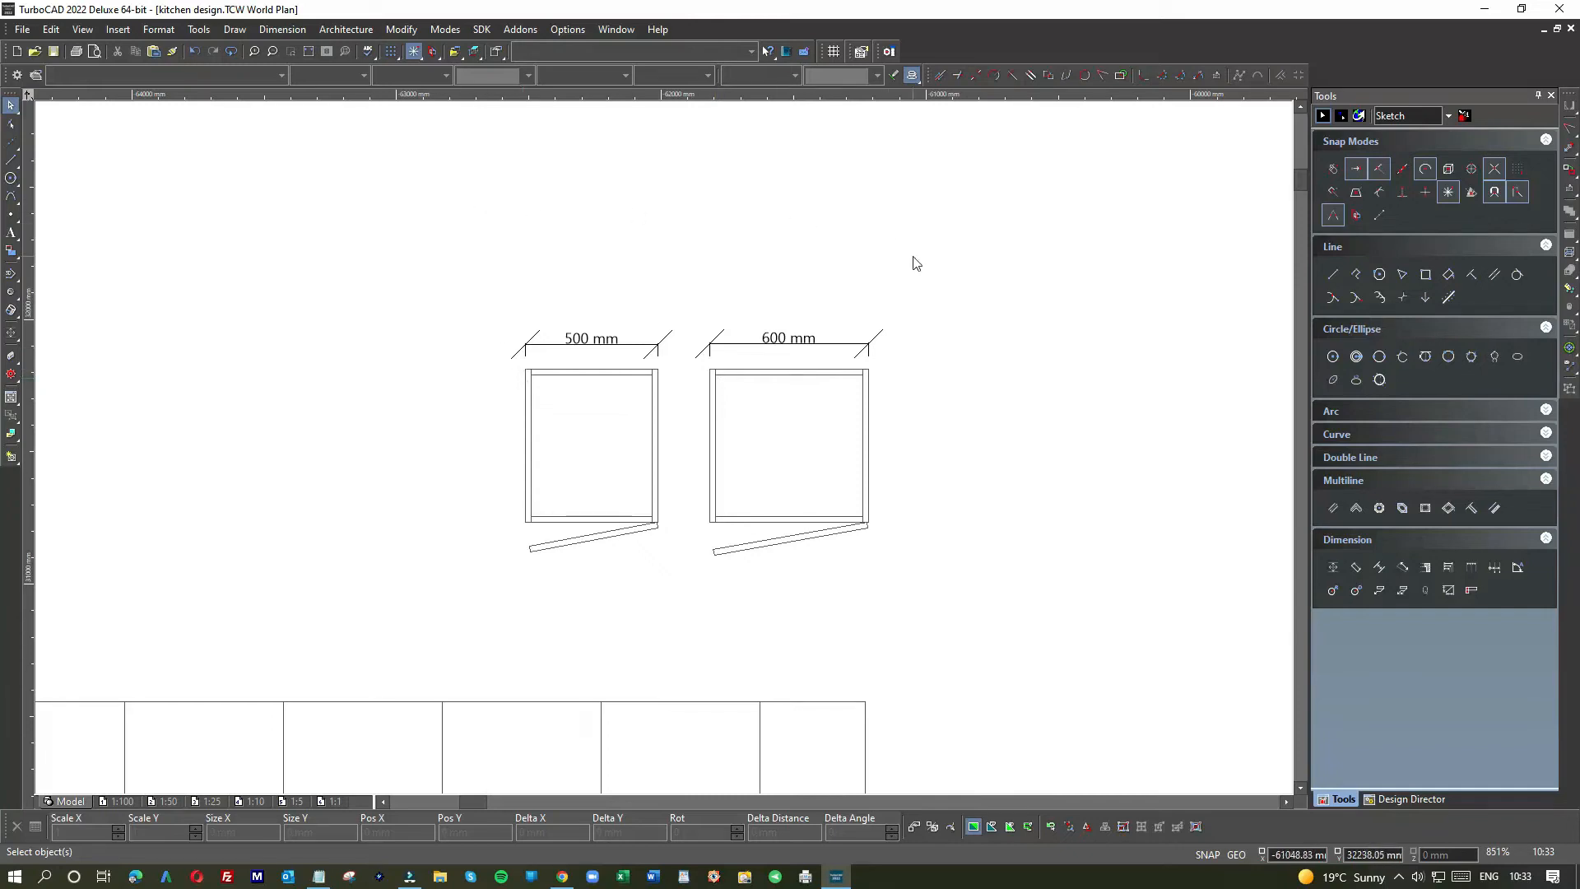
scroll(913, 257, "down", 1)
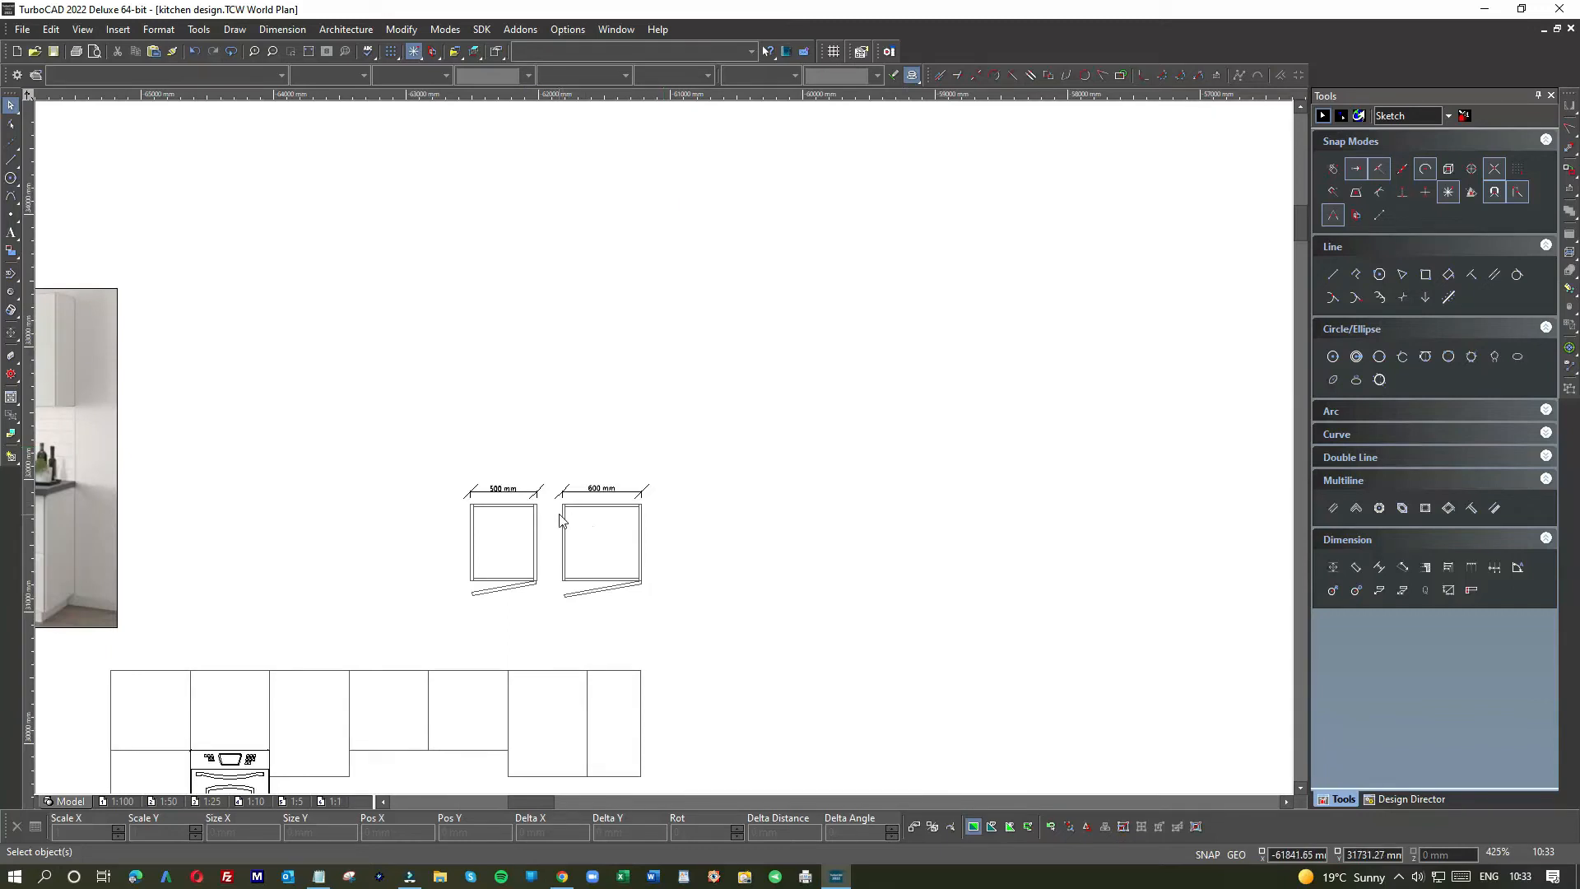
scroll(556, 514, "down", 1)
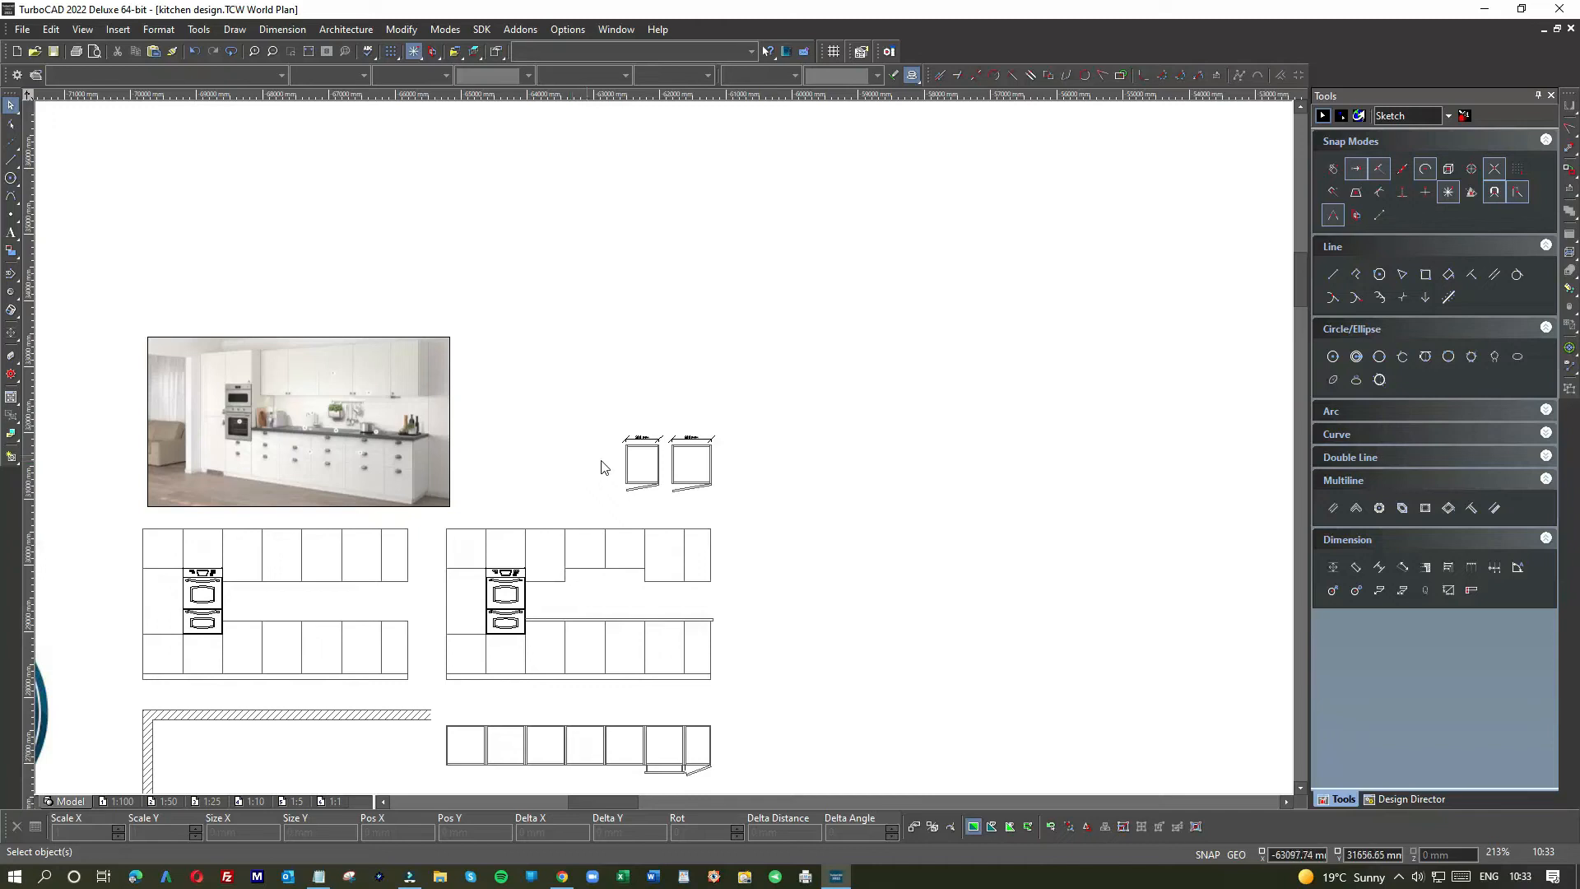
scroll(665, 452, "down", 3)
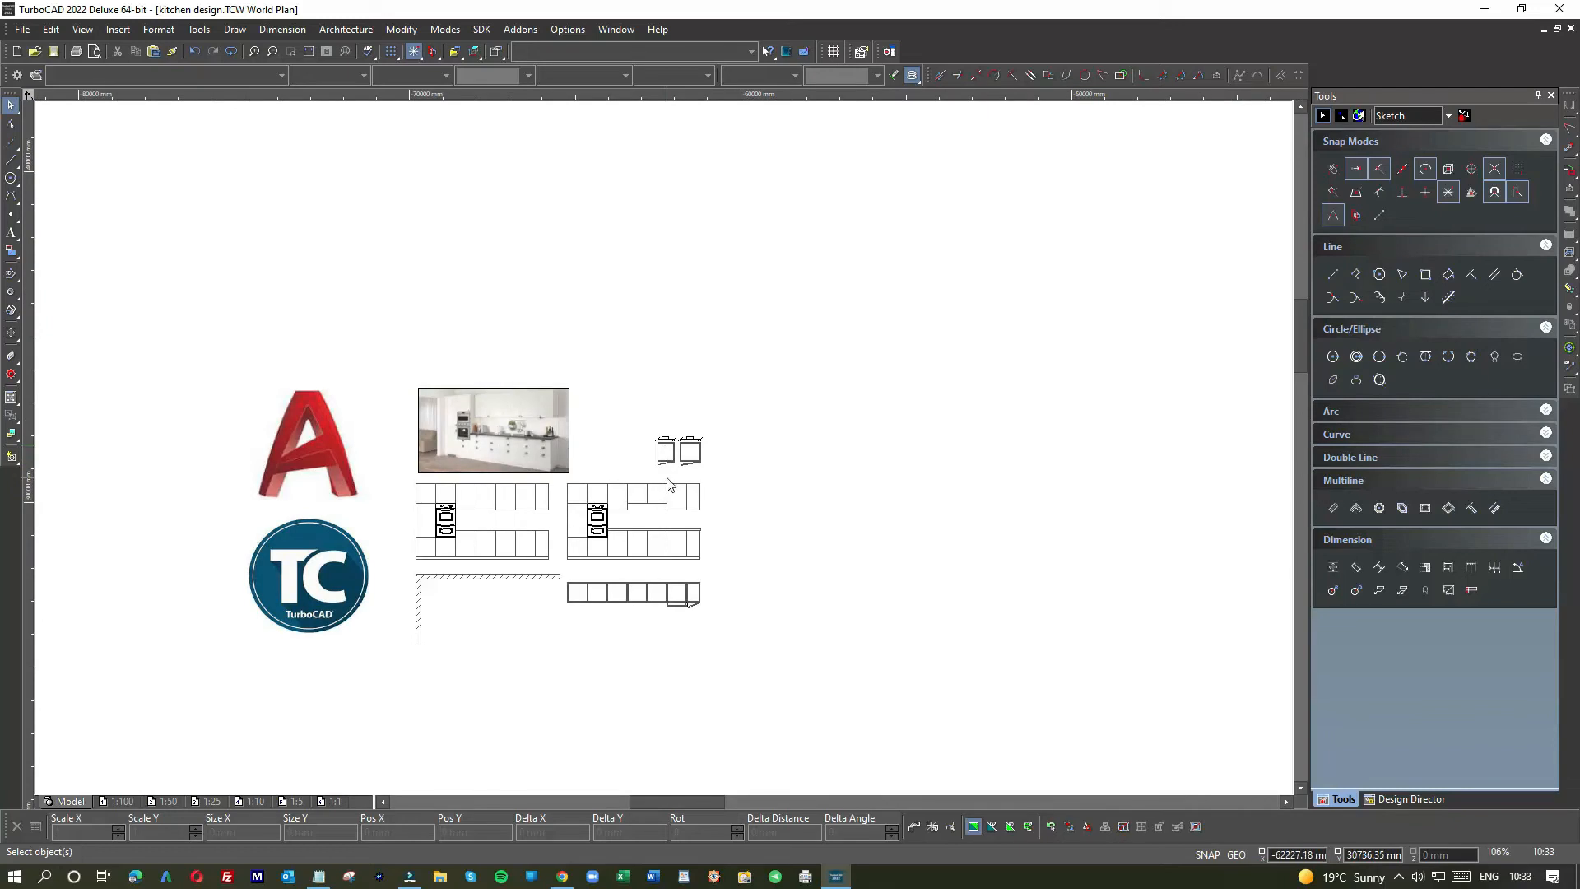
scroll(644, 504, "up", 3)
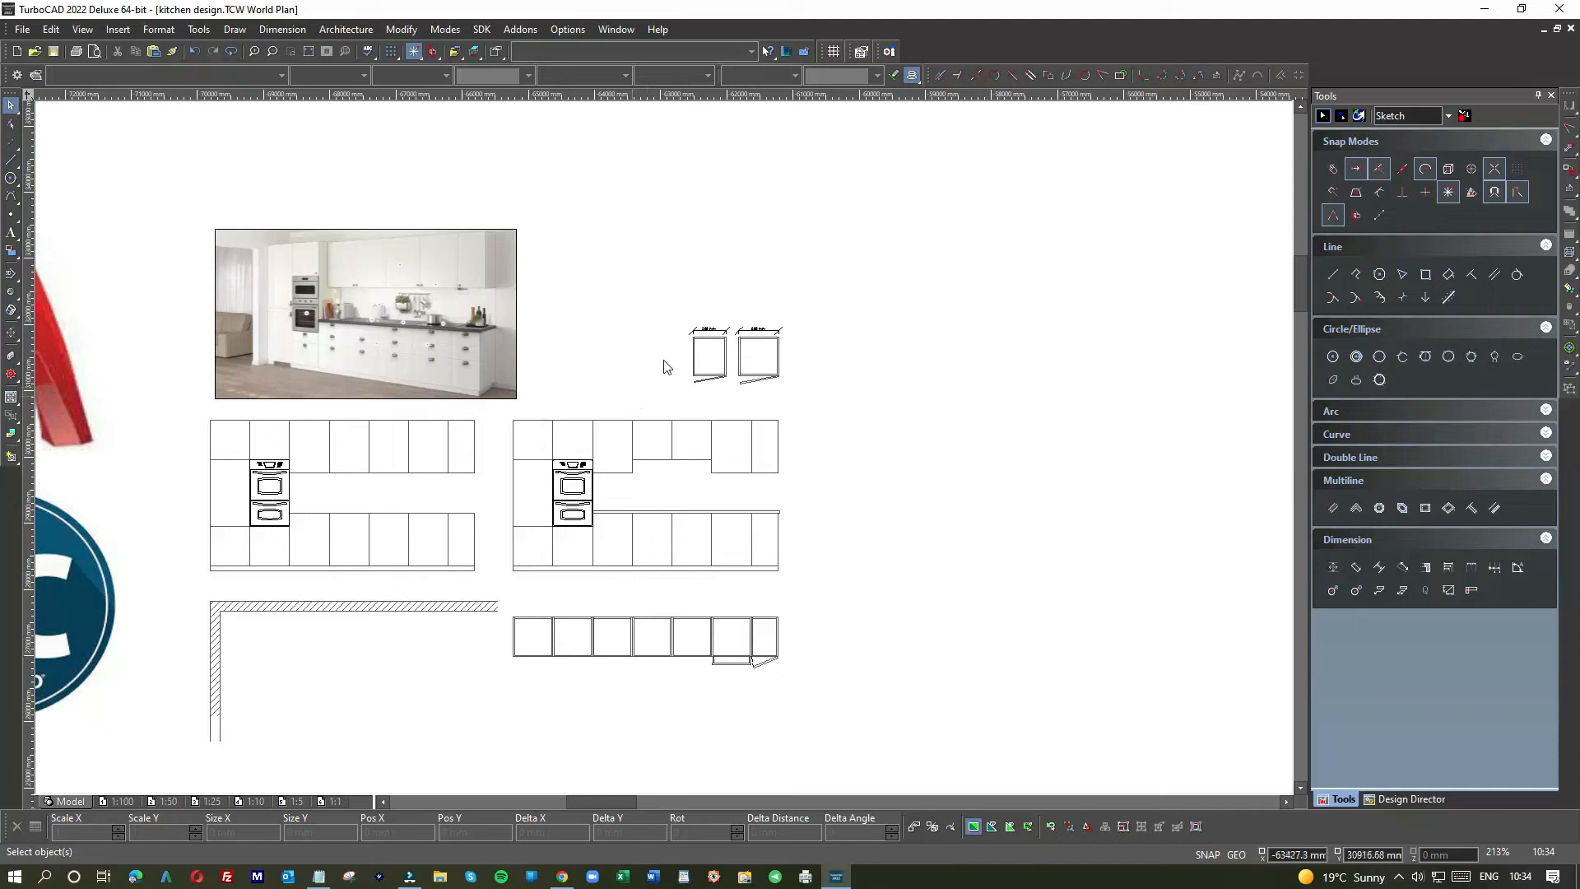
scroll(650, 373, "up", 6)
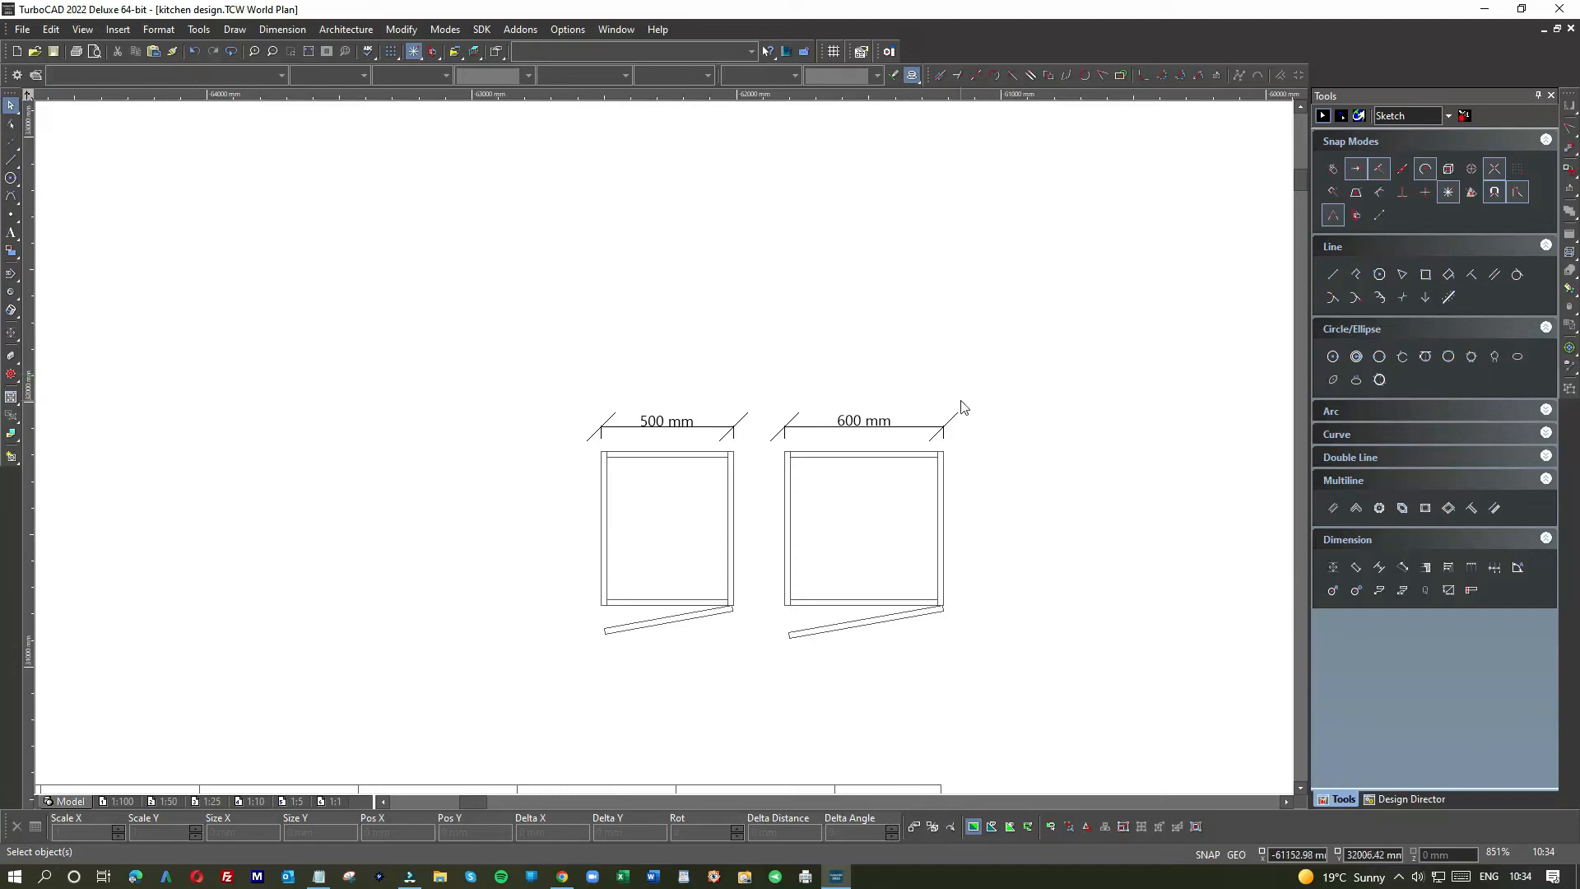
scroll(916, 402, "down", 2)
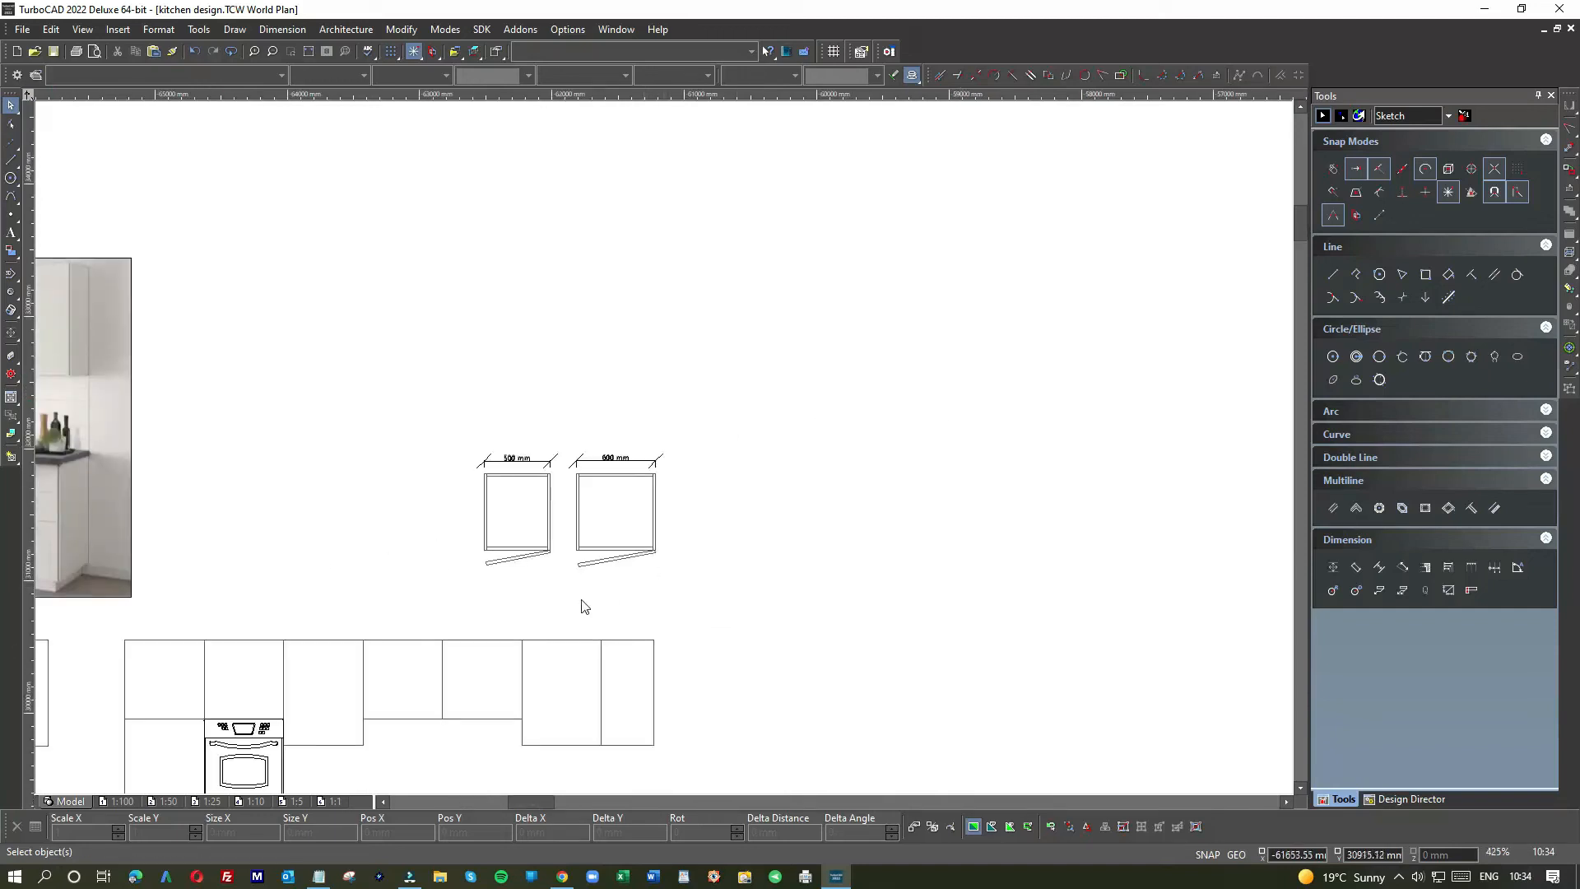
scroll(466, 602, "down", 1)
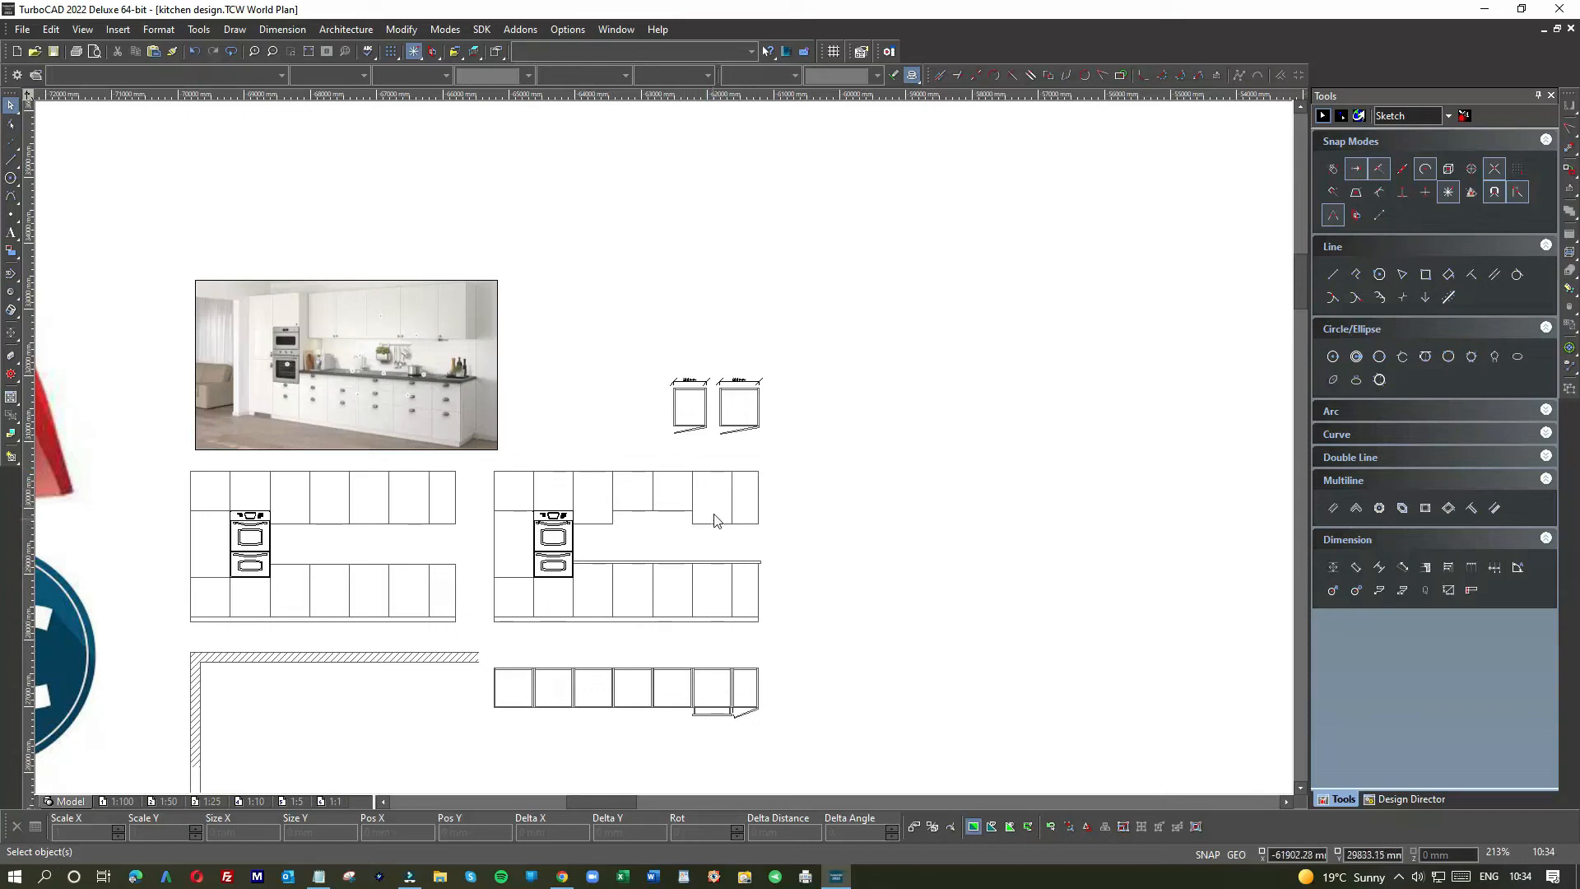
scroll(652, 451, "down", 3)
scroll(666, 454, "up", 3)
scroll(666, 454, "up", 3)
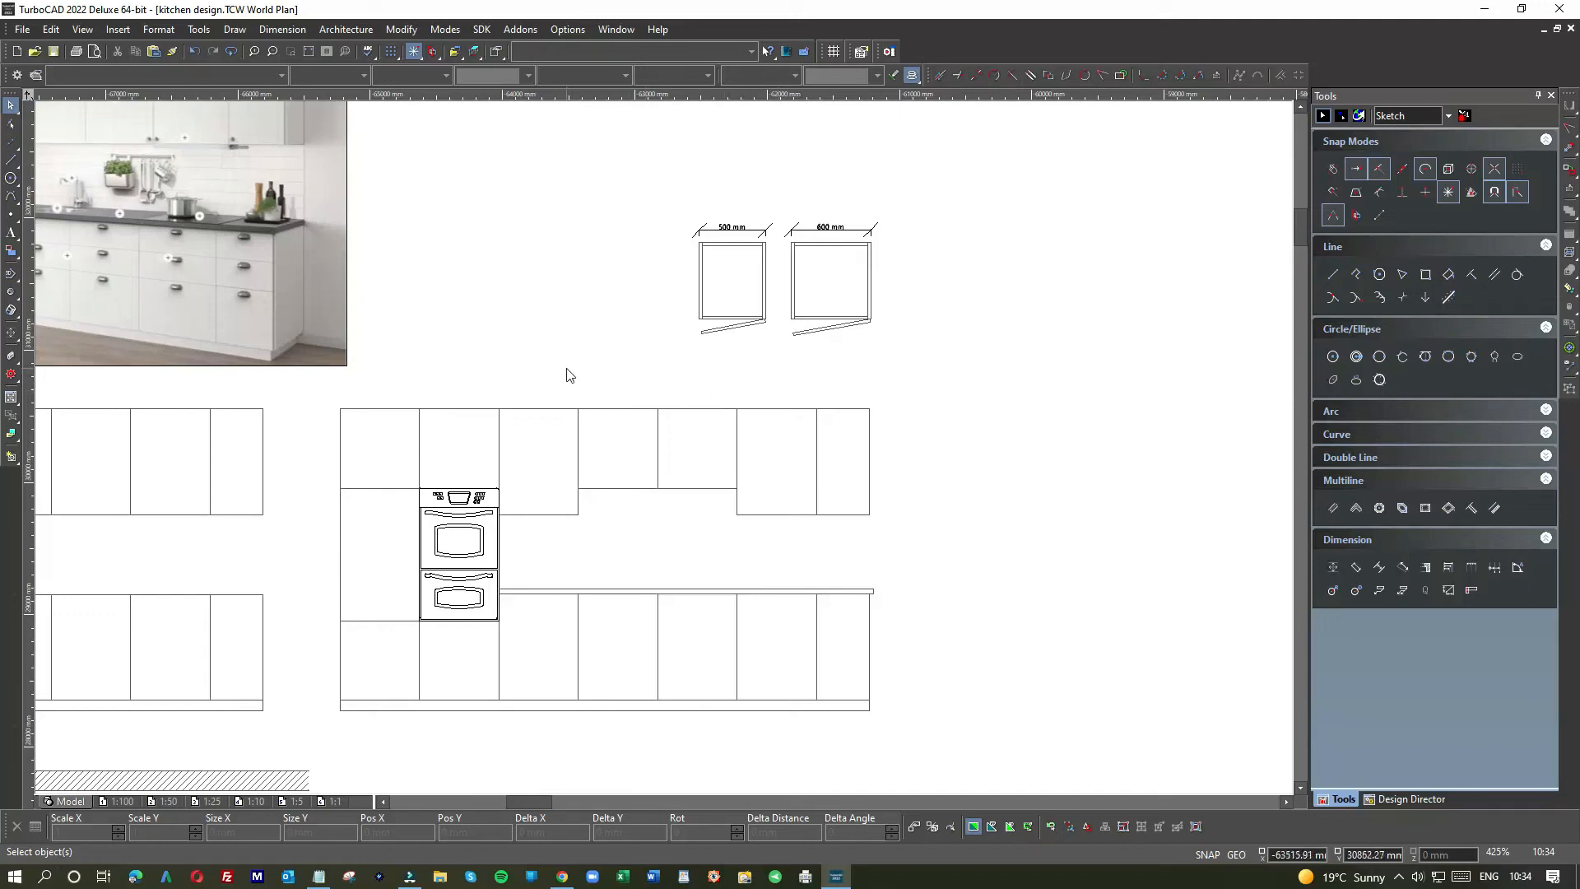
scroll(564, 370, "down", 2)
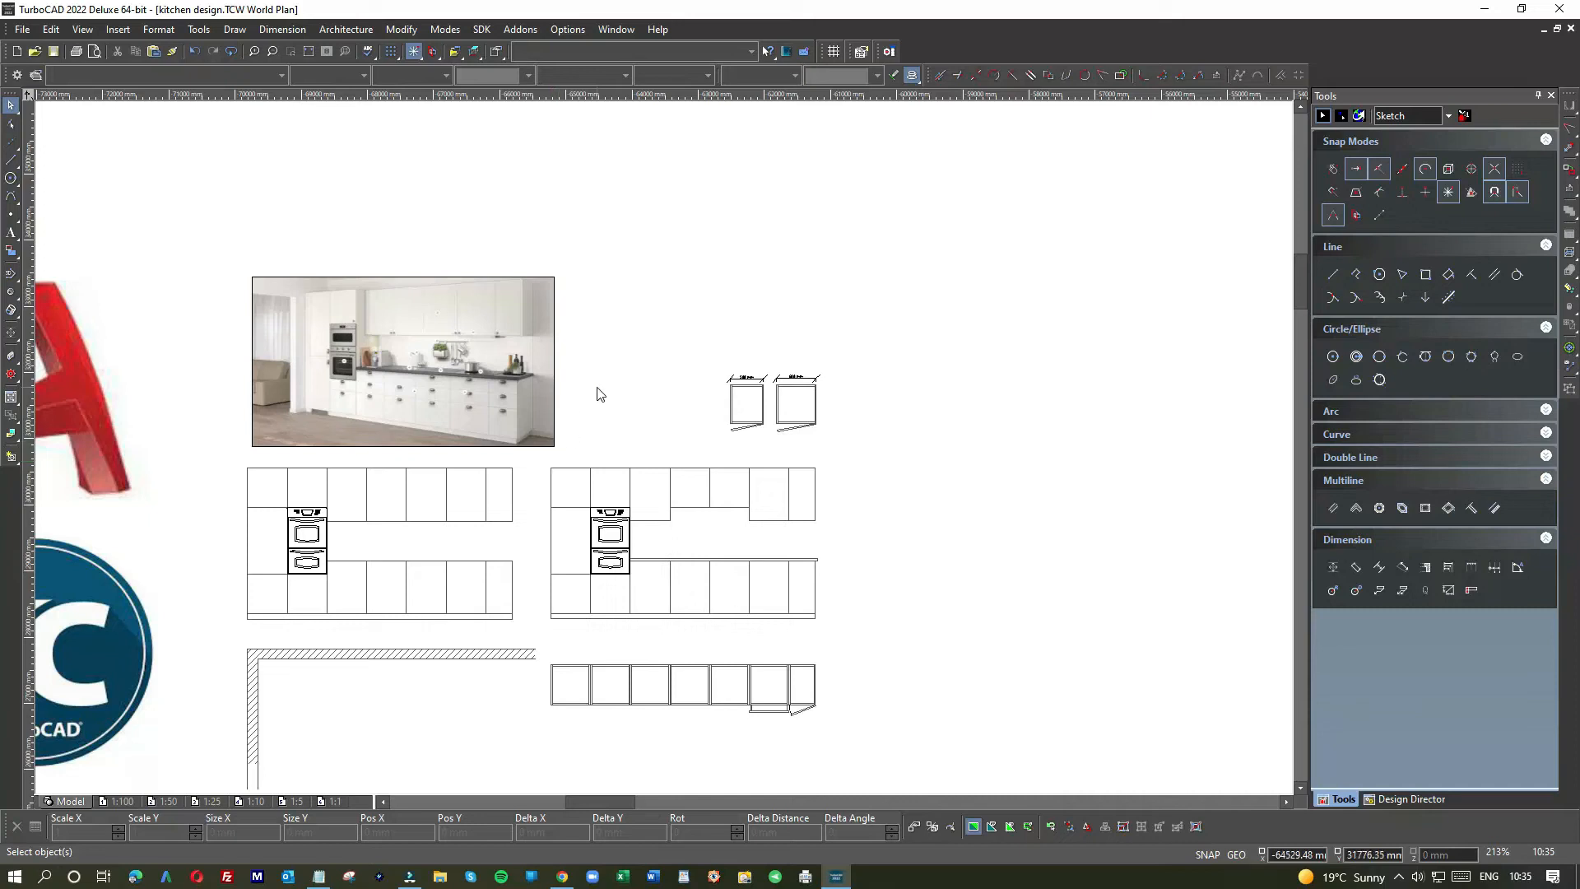
scroll(625, 386, "down", 2)
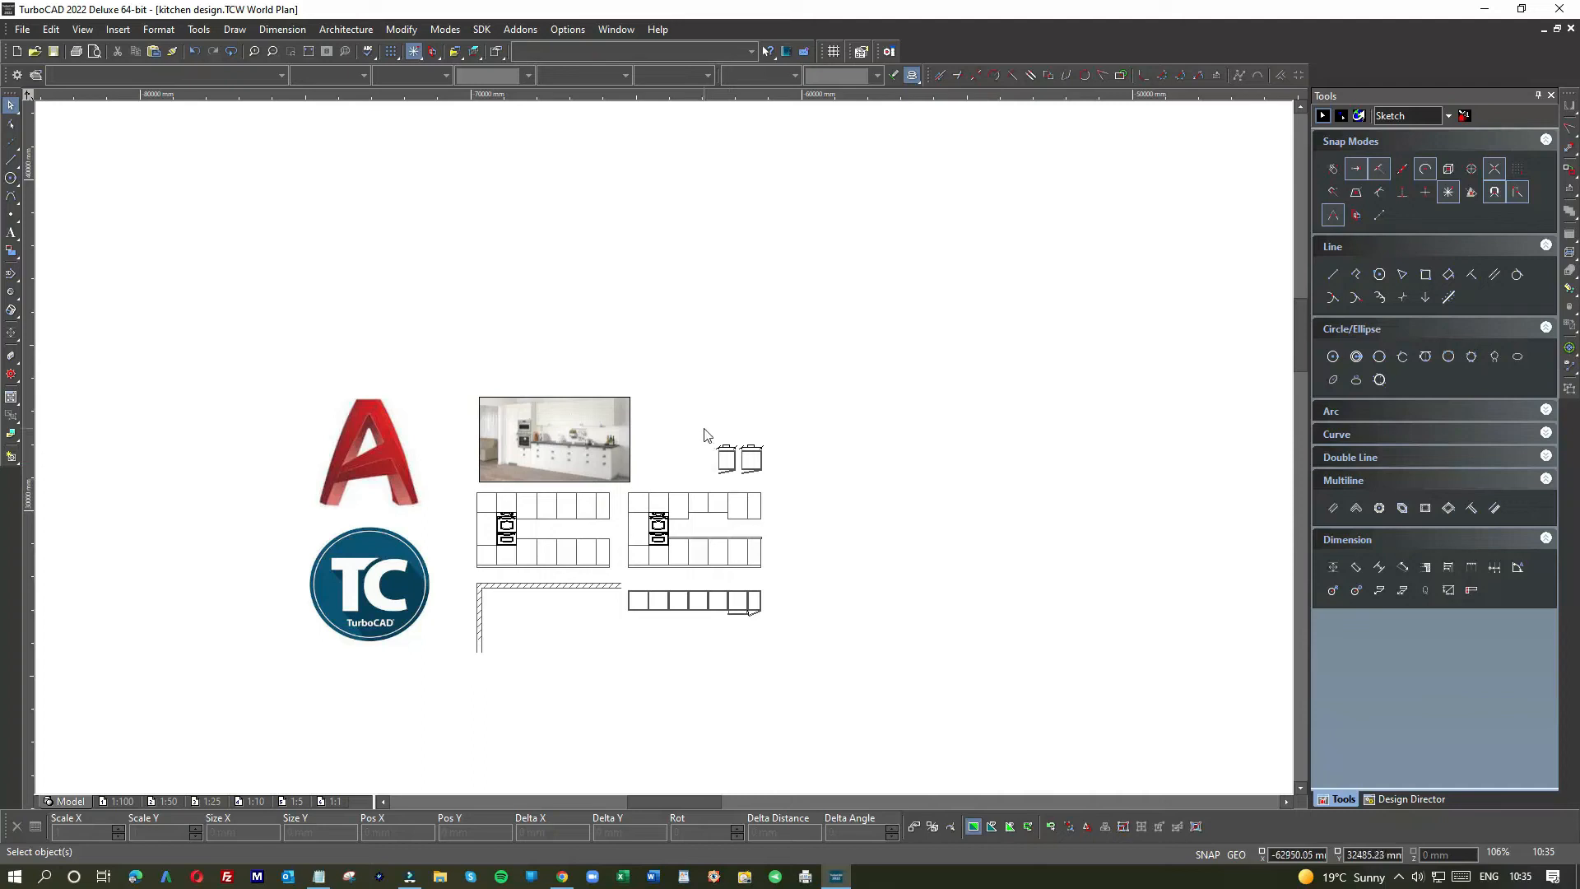
scroll(663, 447, "down", 1)
scroll(663, 447, "up", 3)
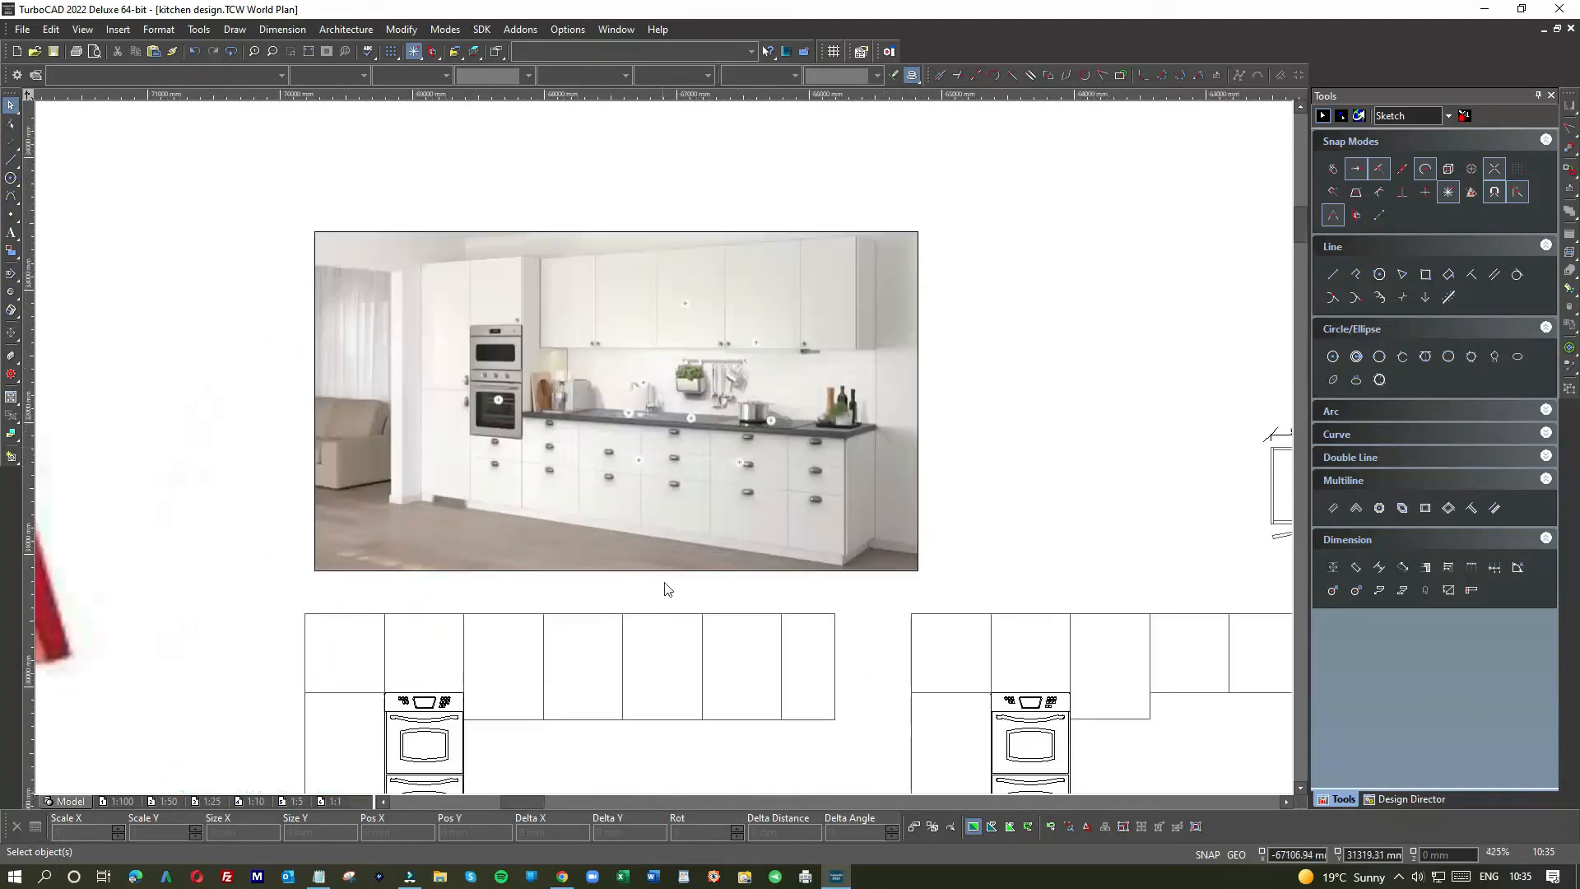
scroll(663, 448, "down", 2)
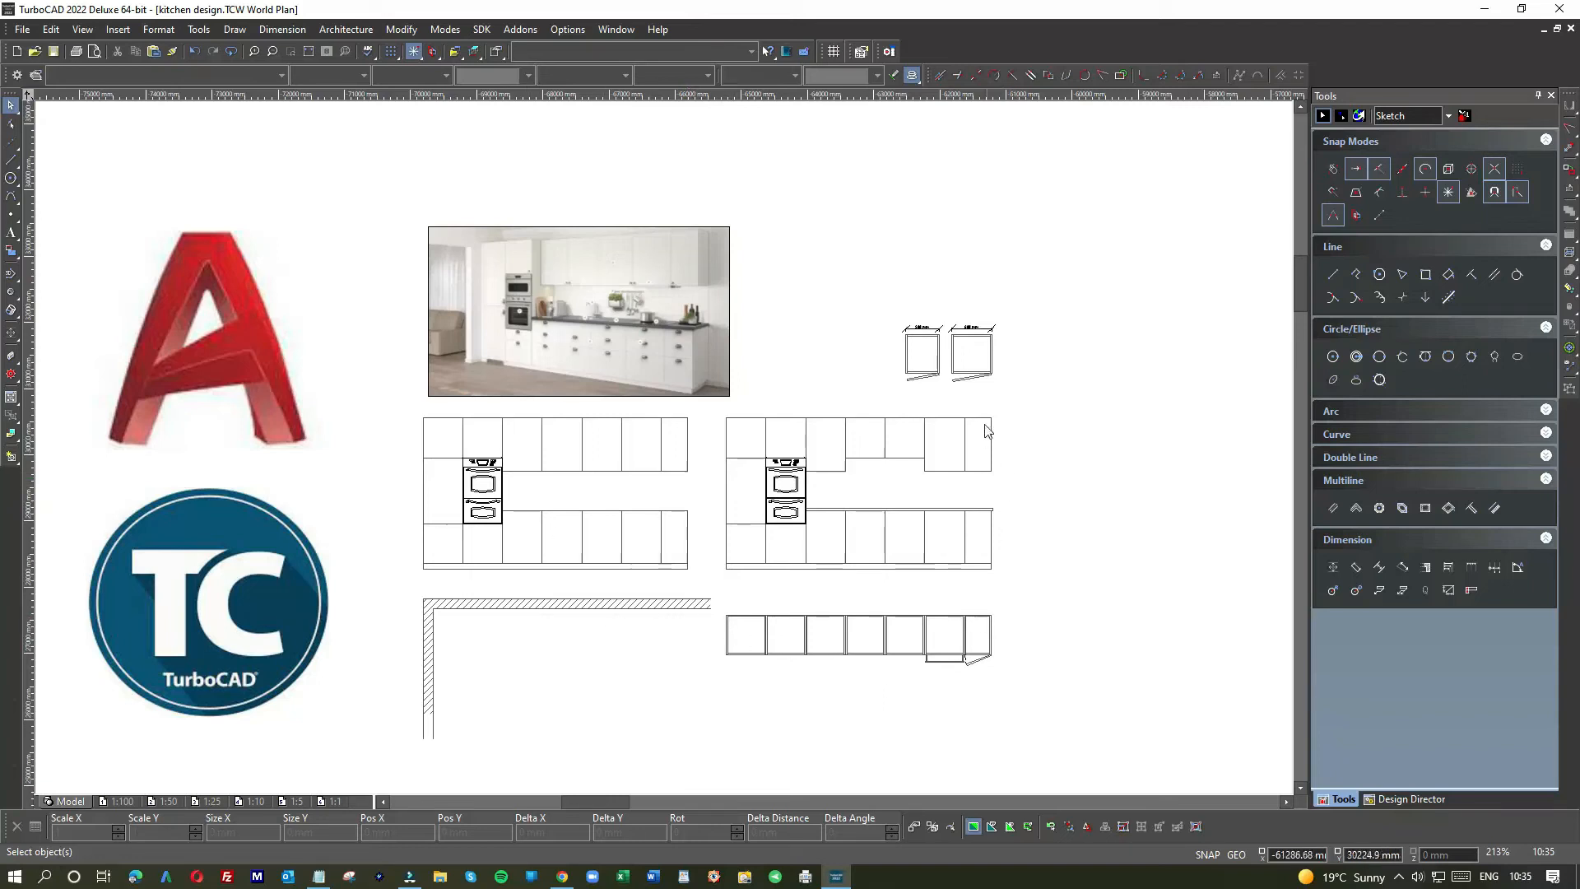
Step: Zoom in on the 500 mm and 600 mm cabinet plans, then zoom back out one step
scroll(942, 359, "up", 6)
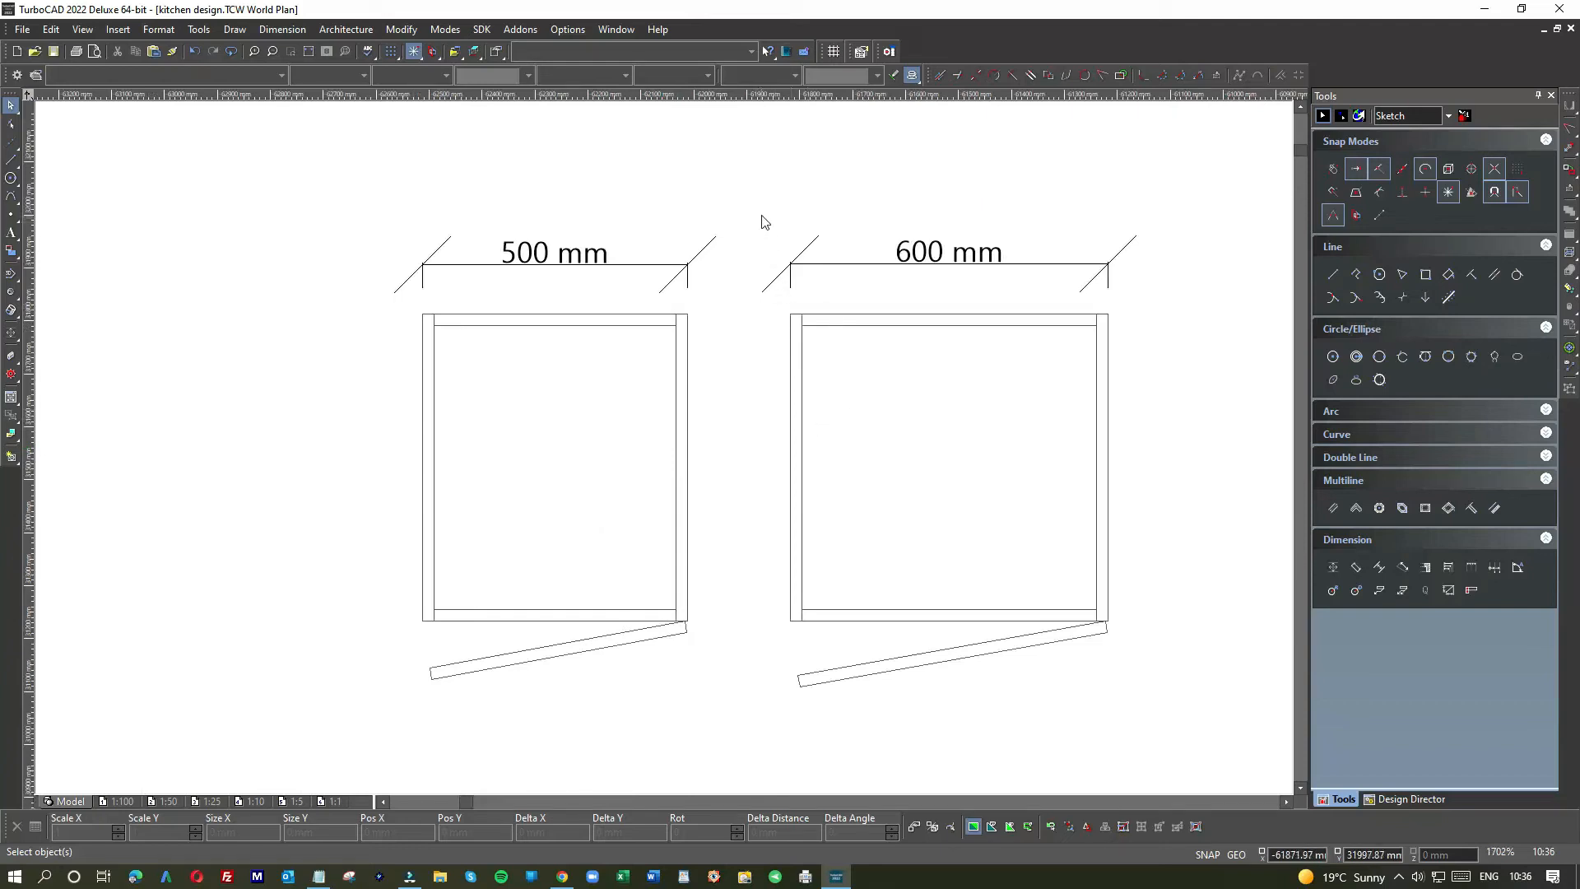
scroll(663, 447, "down", 2)
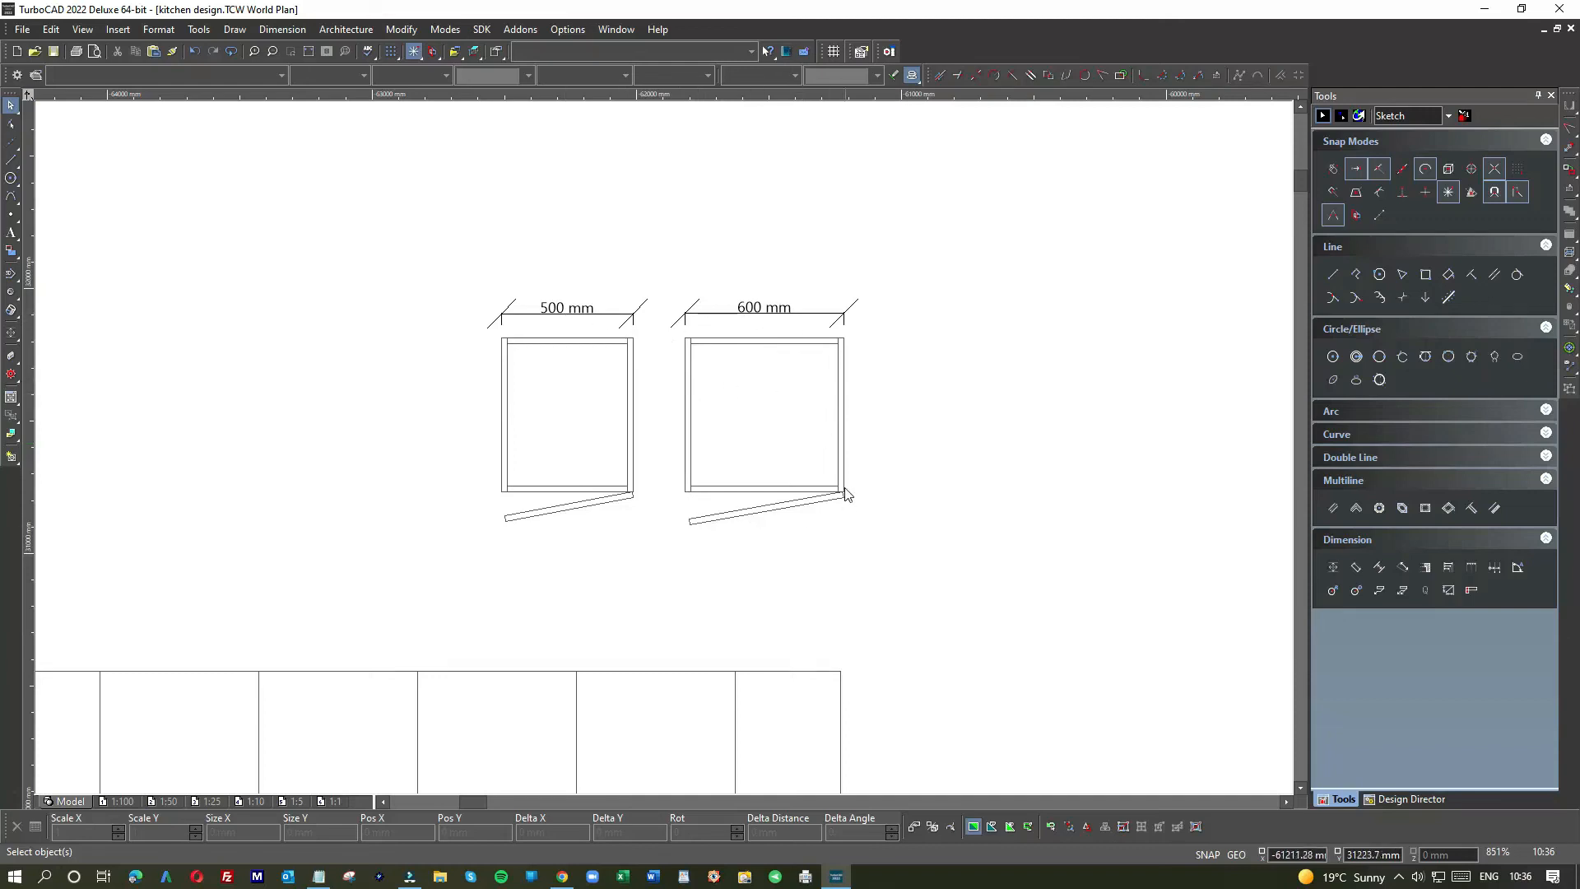
Step: Draw the new cabinet's top and left edge lines beside the 600 mm cabinet and join them at the corner
left_click(10, 159)
scroll(661, 447, "down", 3)
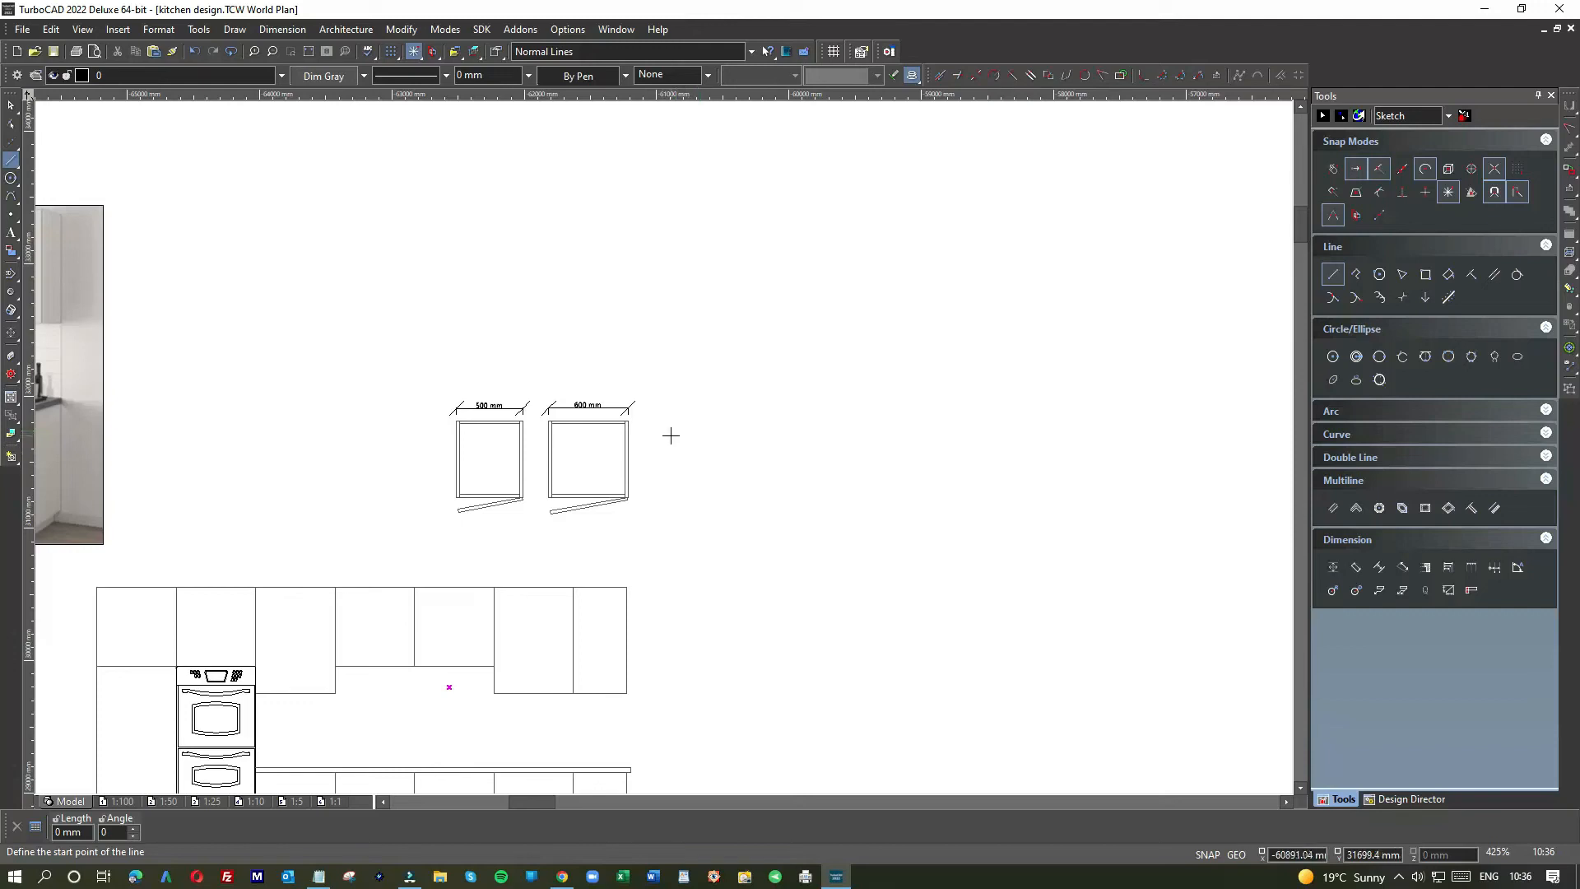
scroll(645, 430, "up", 6)
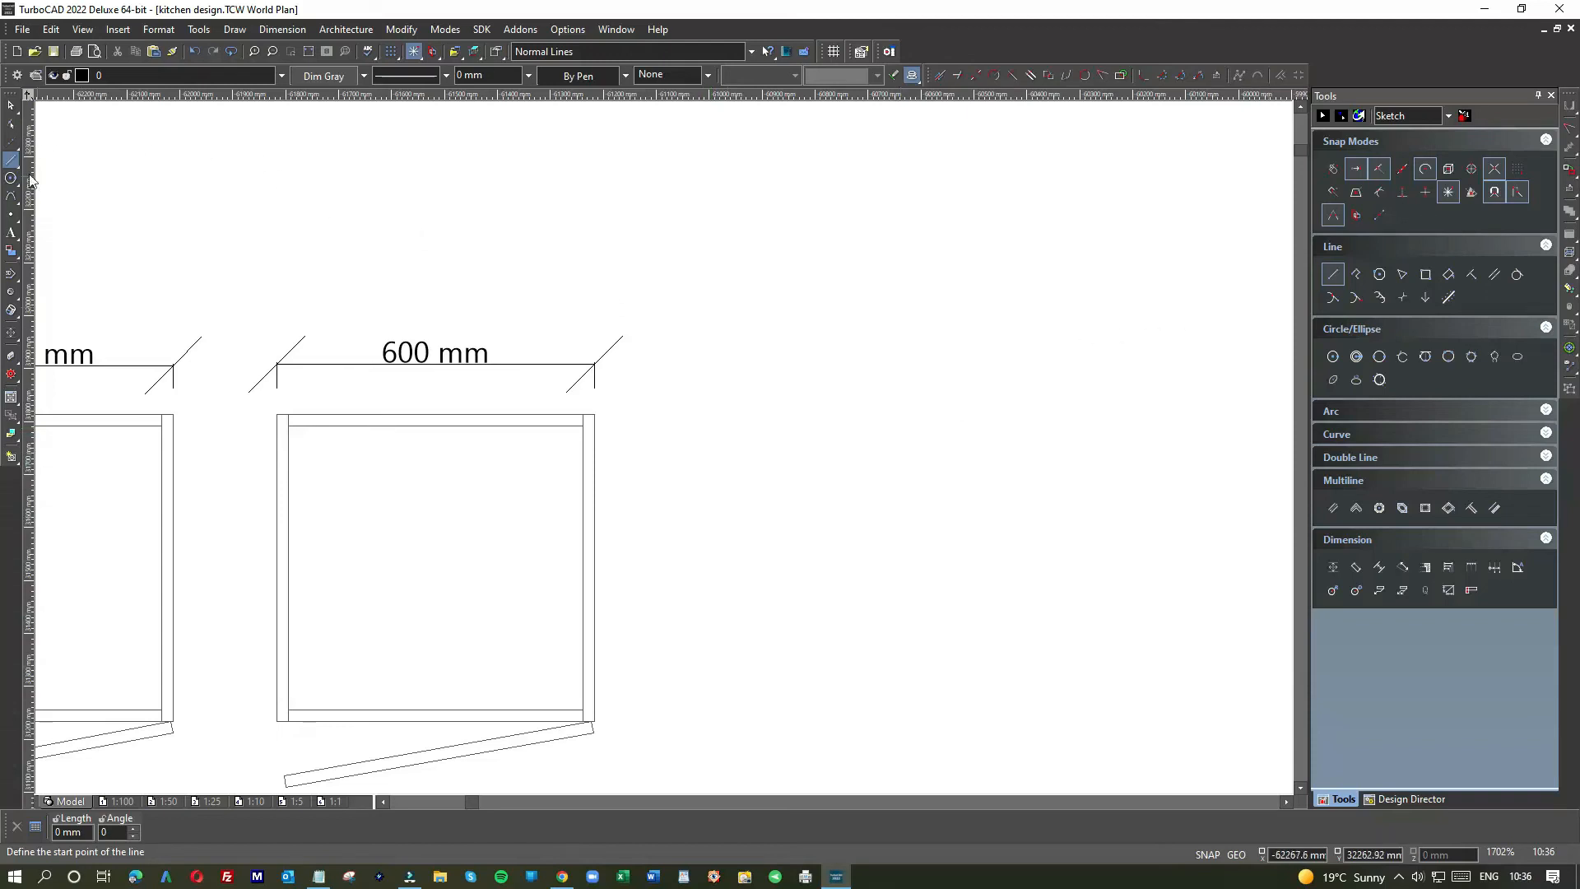
left_click(595, 416)
left_click(1066, 432)
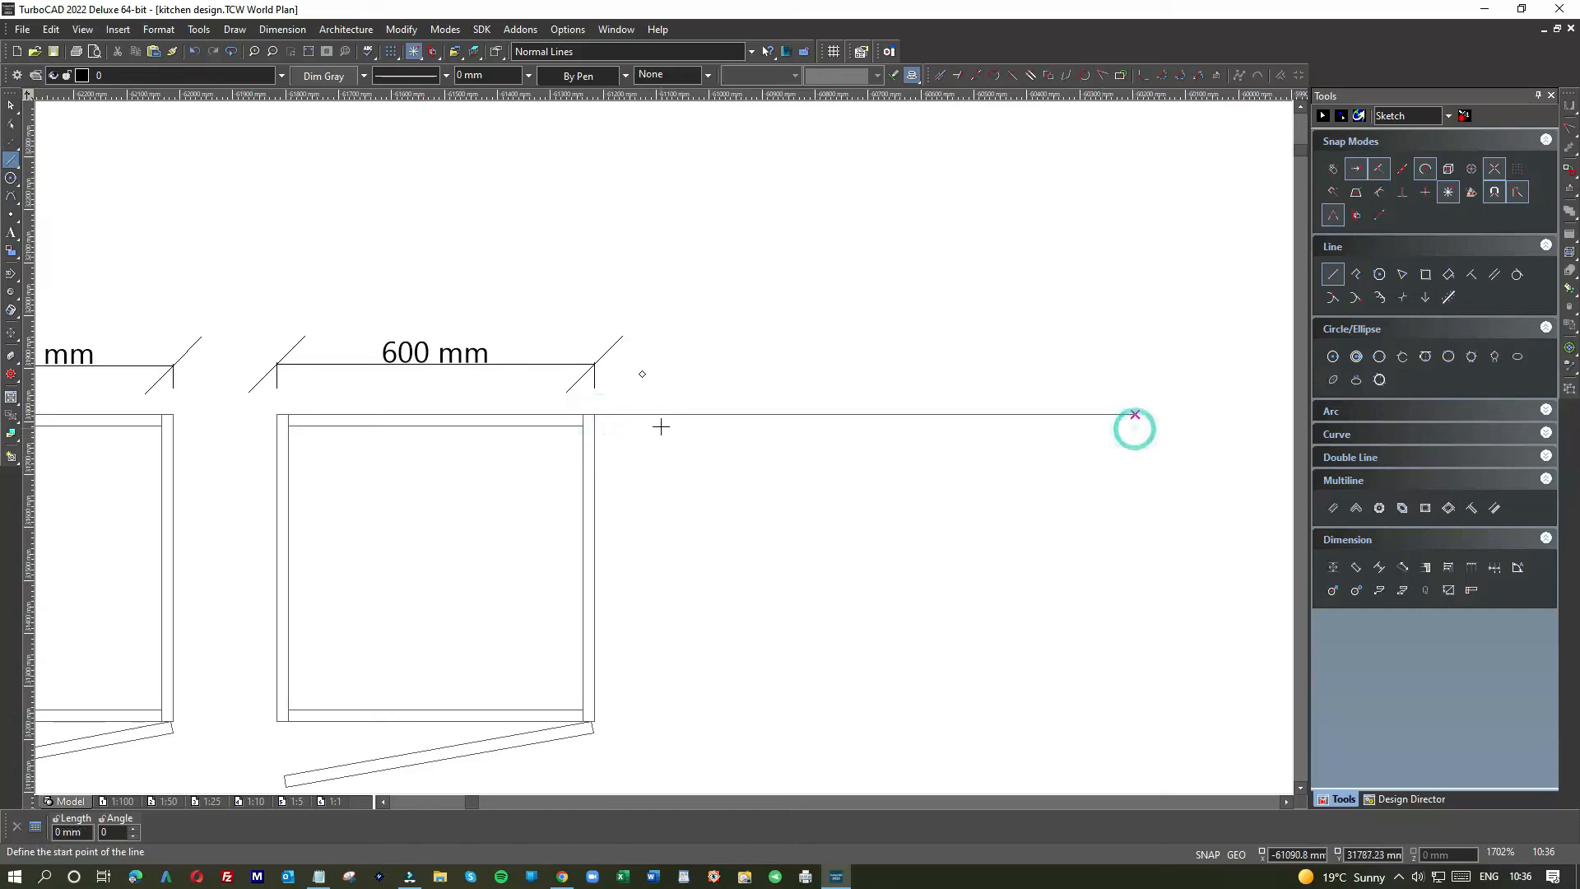
left_click(660, 392)
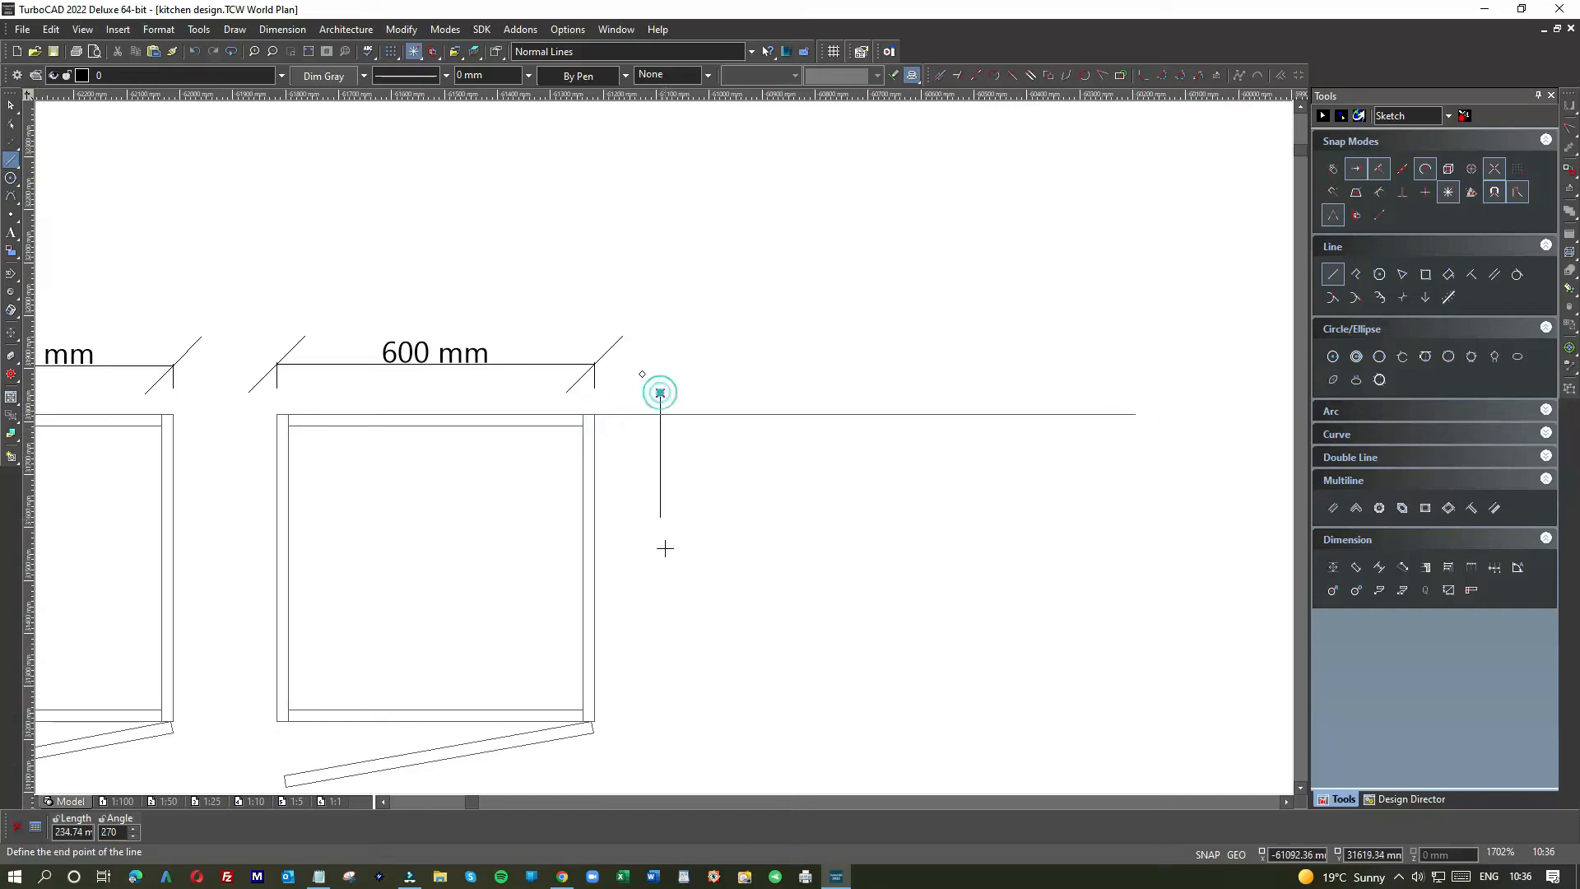
left_click(660, 738)
left_click(11, 104)
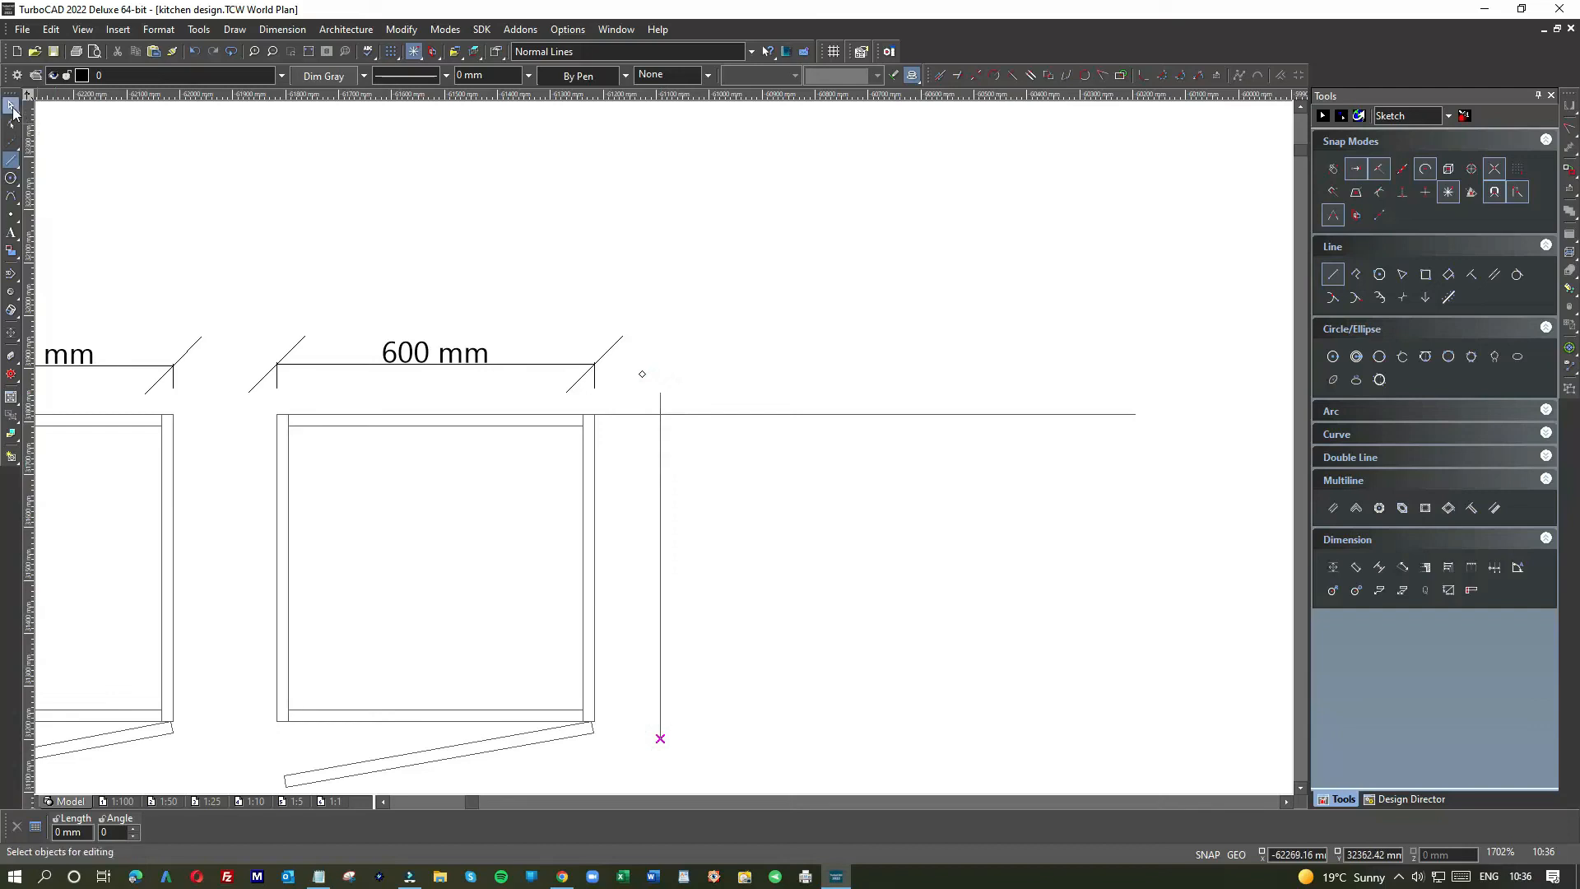
left_click(683, 414)
left_click_drag(592, 414, 660, 414)
left_click(662, 404)
left_click(792, 444)
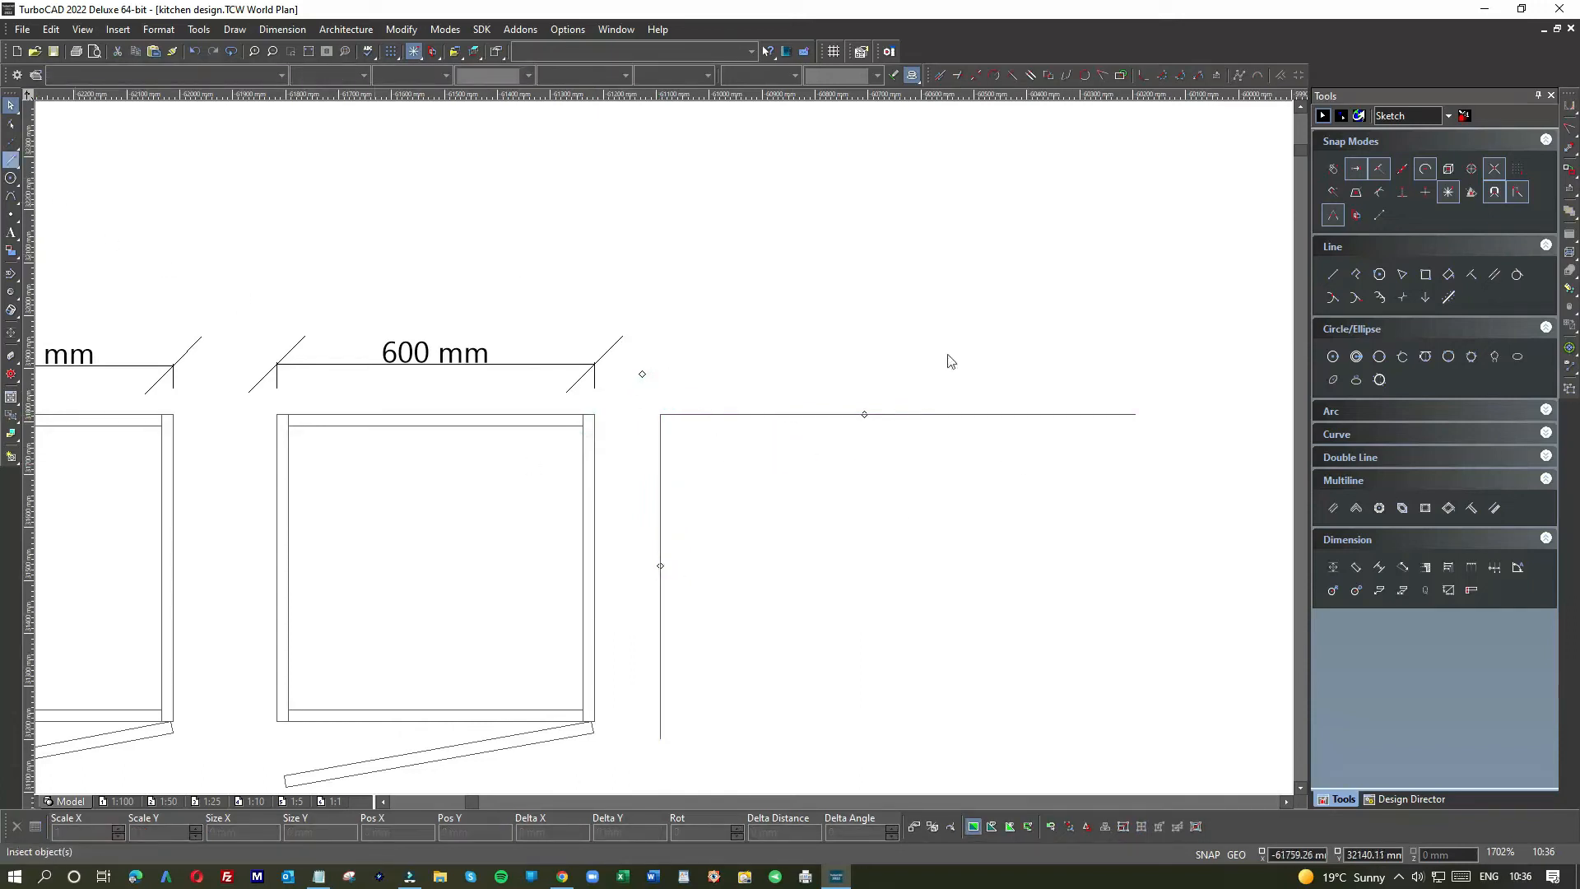
Step: Add the right edge as a parallel line 800 mm from the left edge
left_click(1494, 275)
left_click(658, 563)
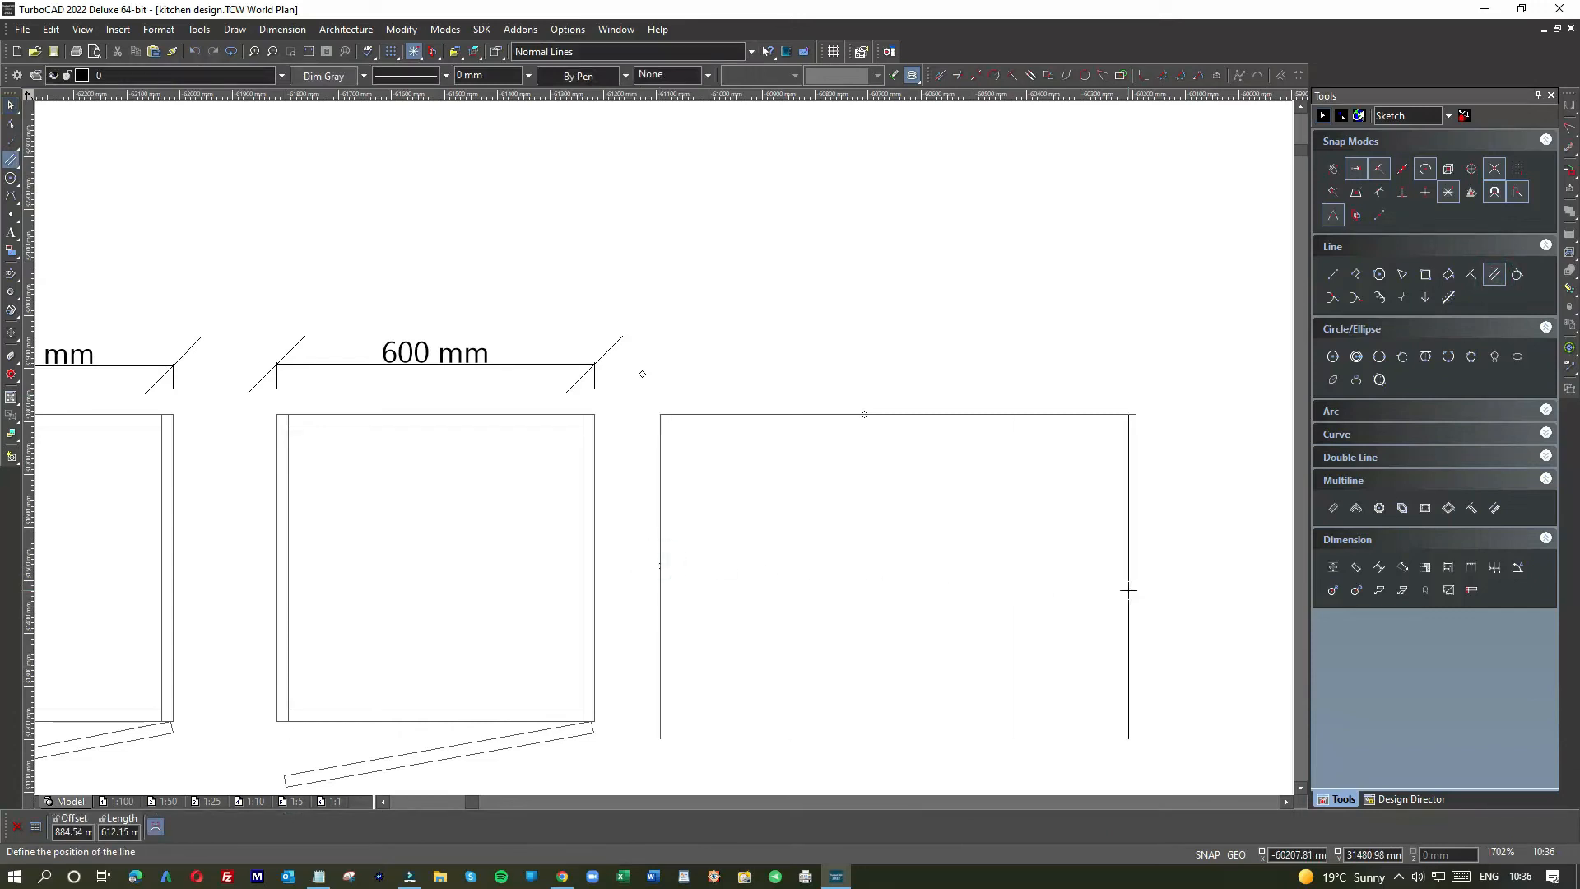
key("Tab")
type("800")
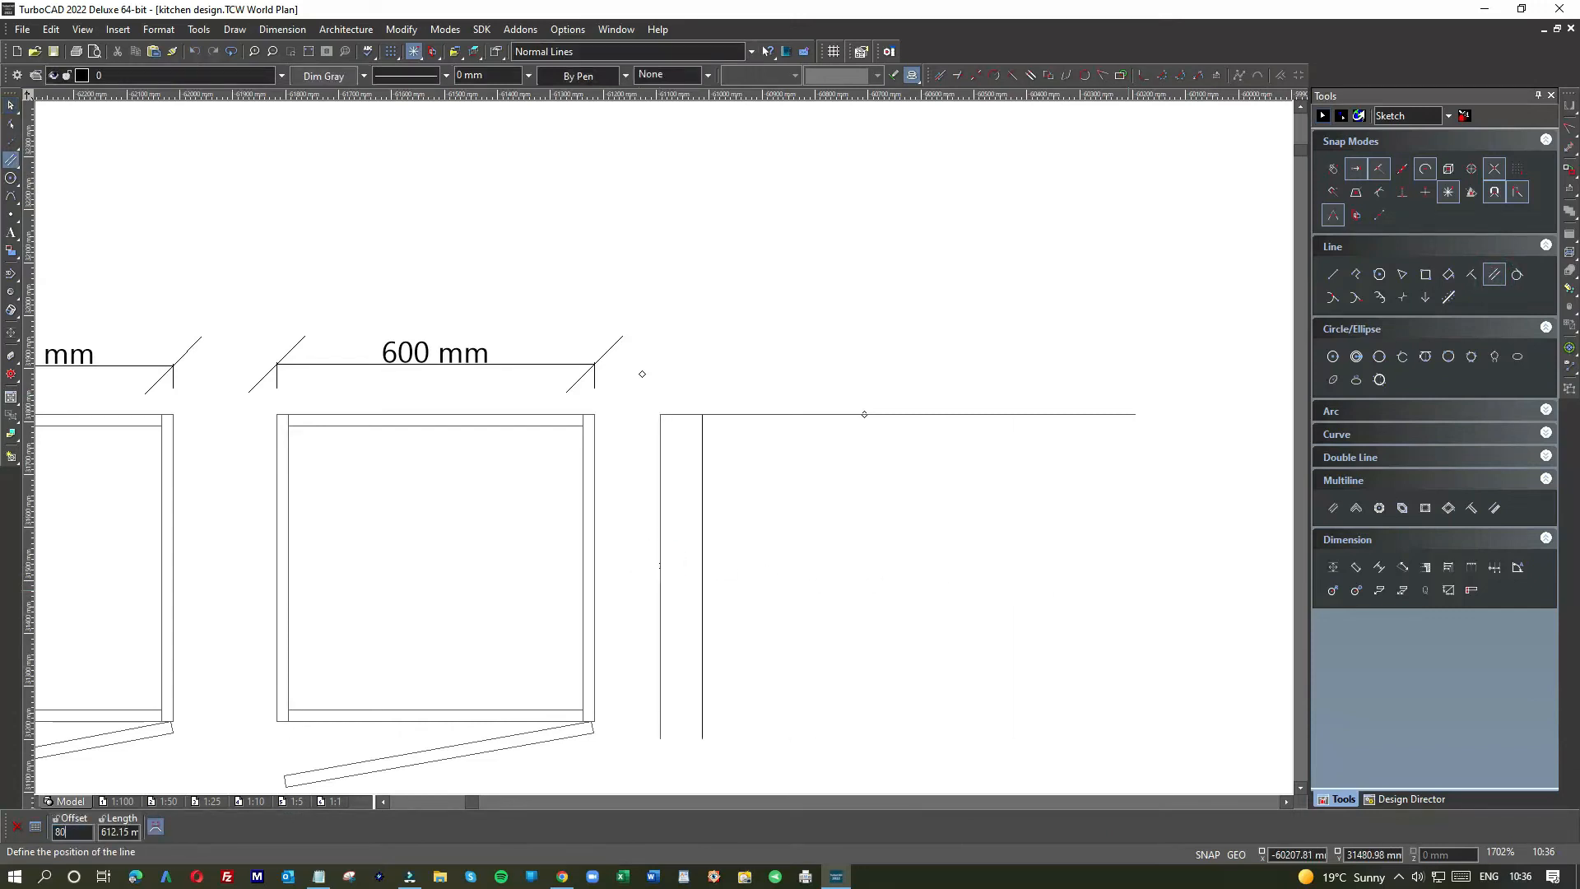
key("Return")
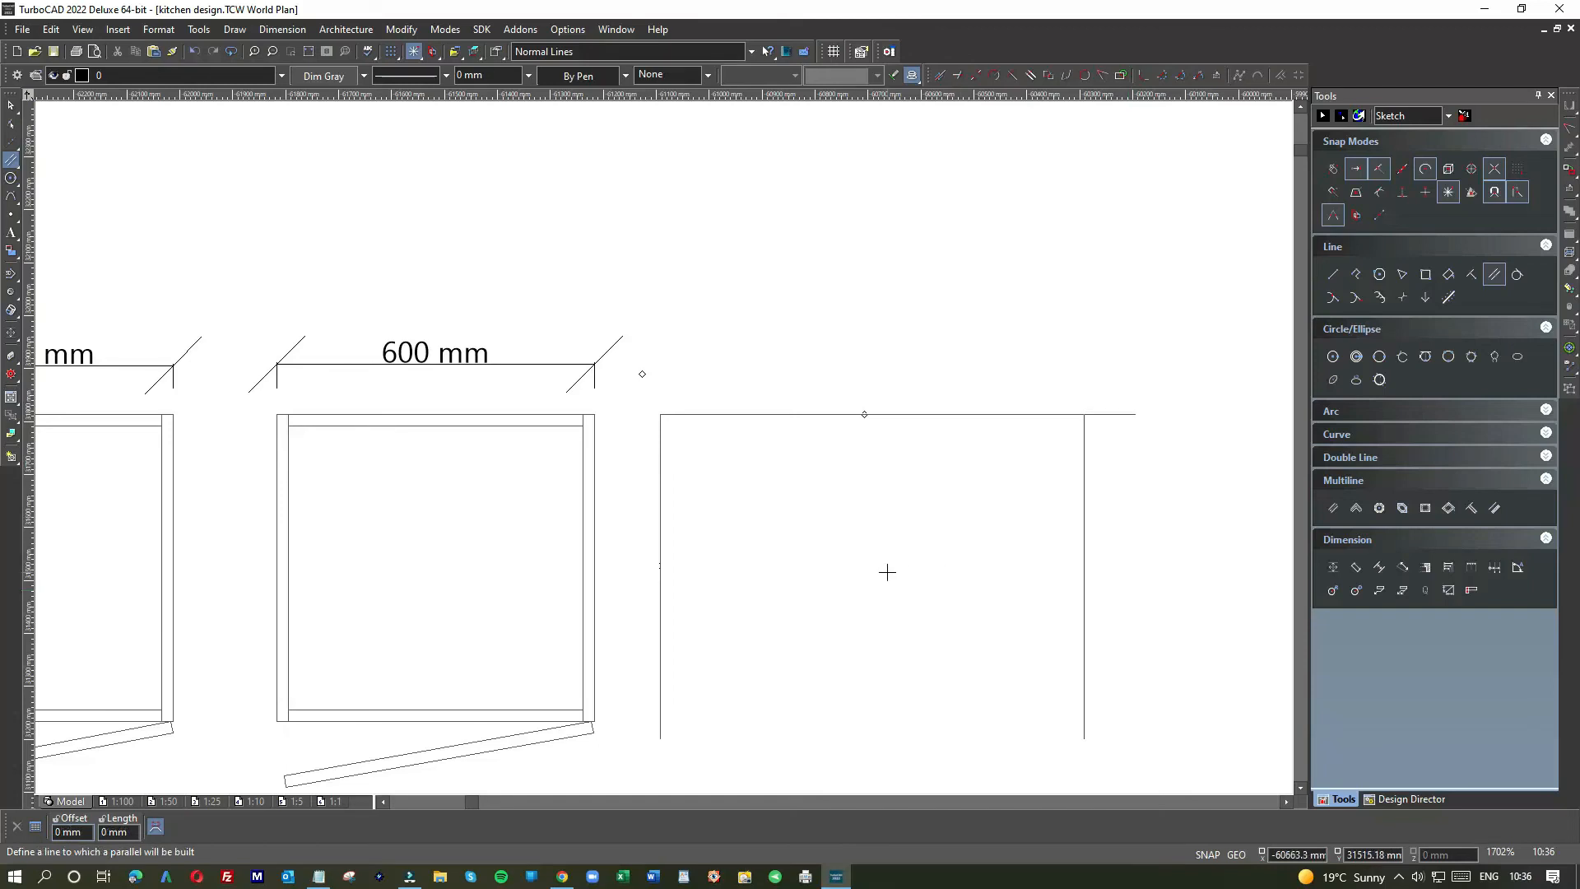
scroll(885, 571, "down", 1)
Step: Close the rectangle with a bottom edge parallel to the top line
left_click(10, 159)
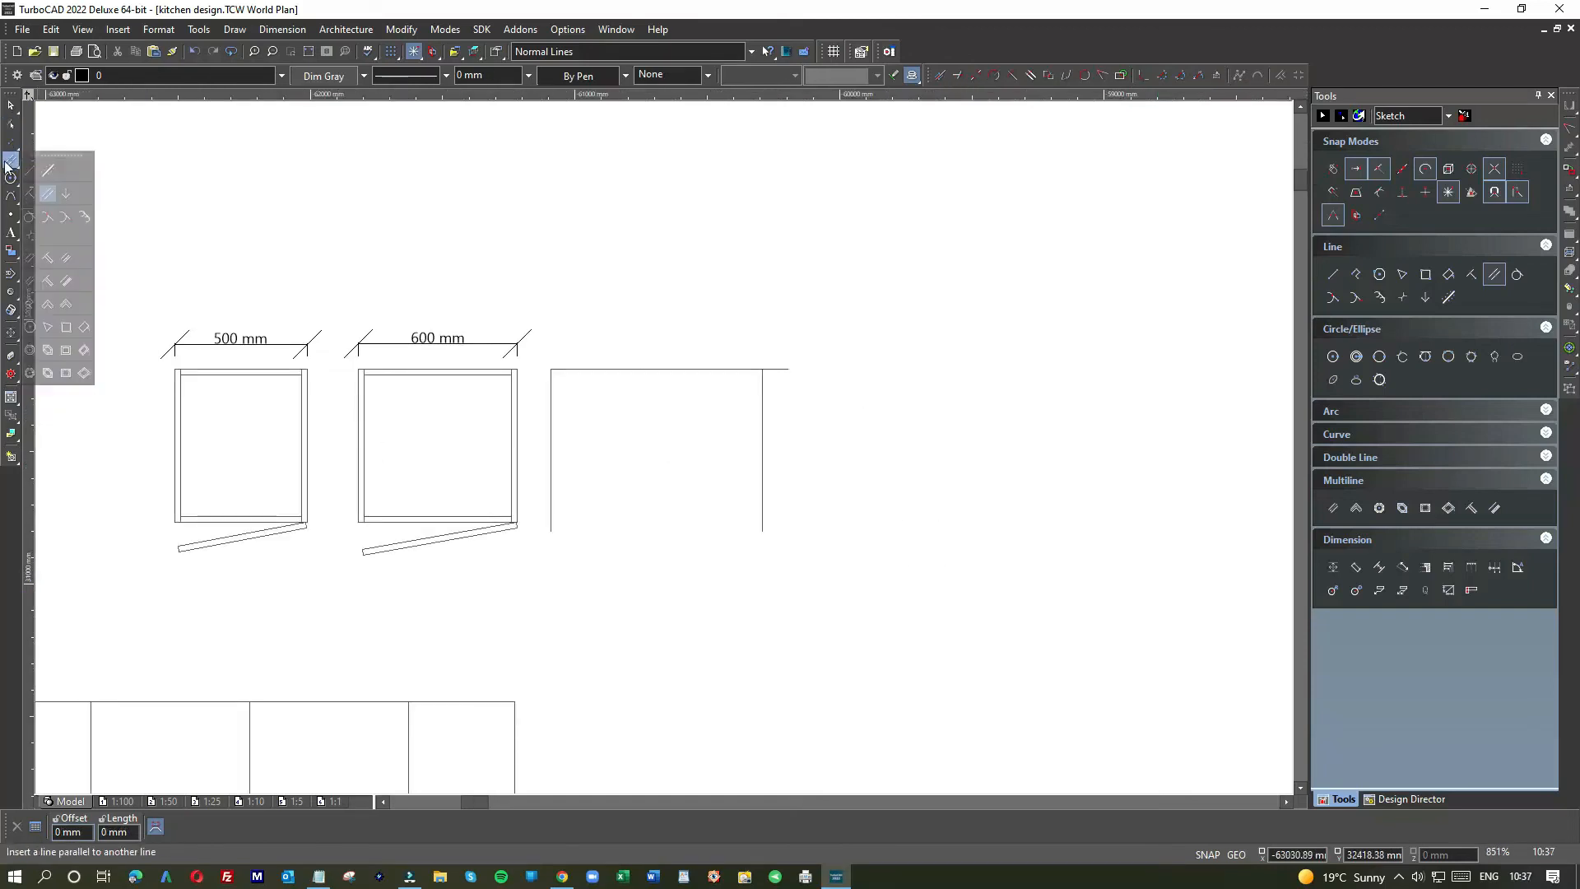
left_click(638, 369)
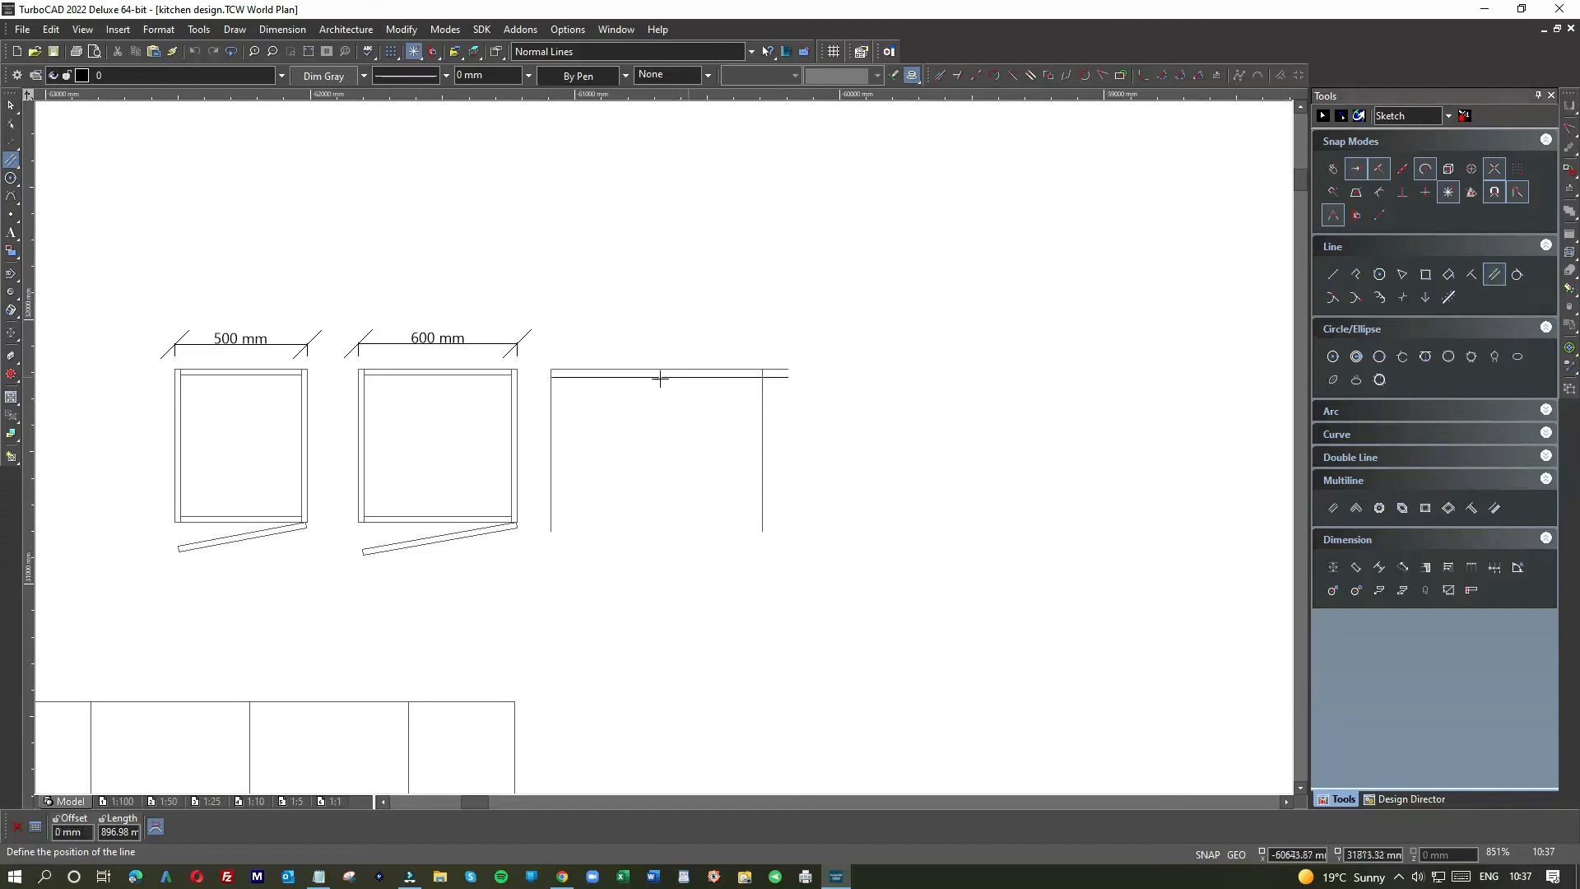
key("Tab")
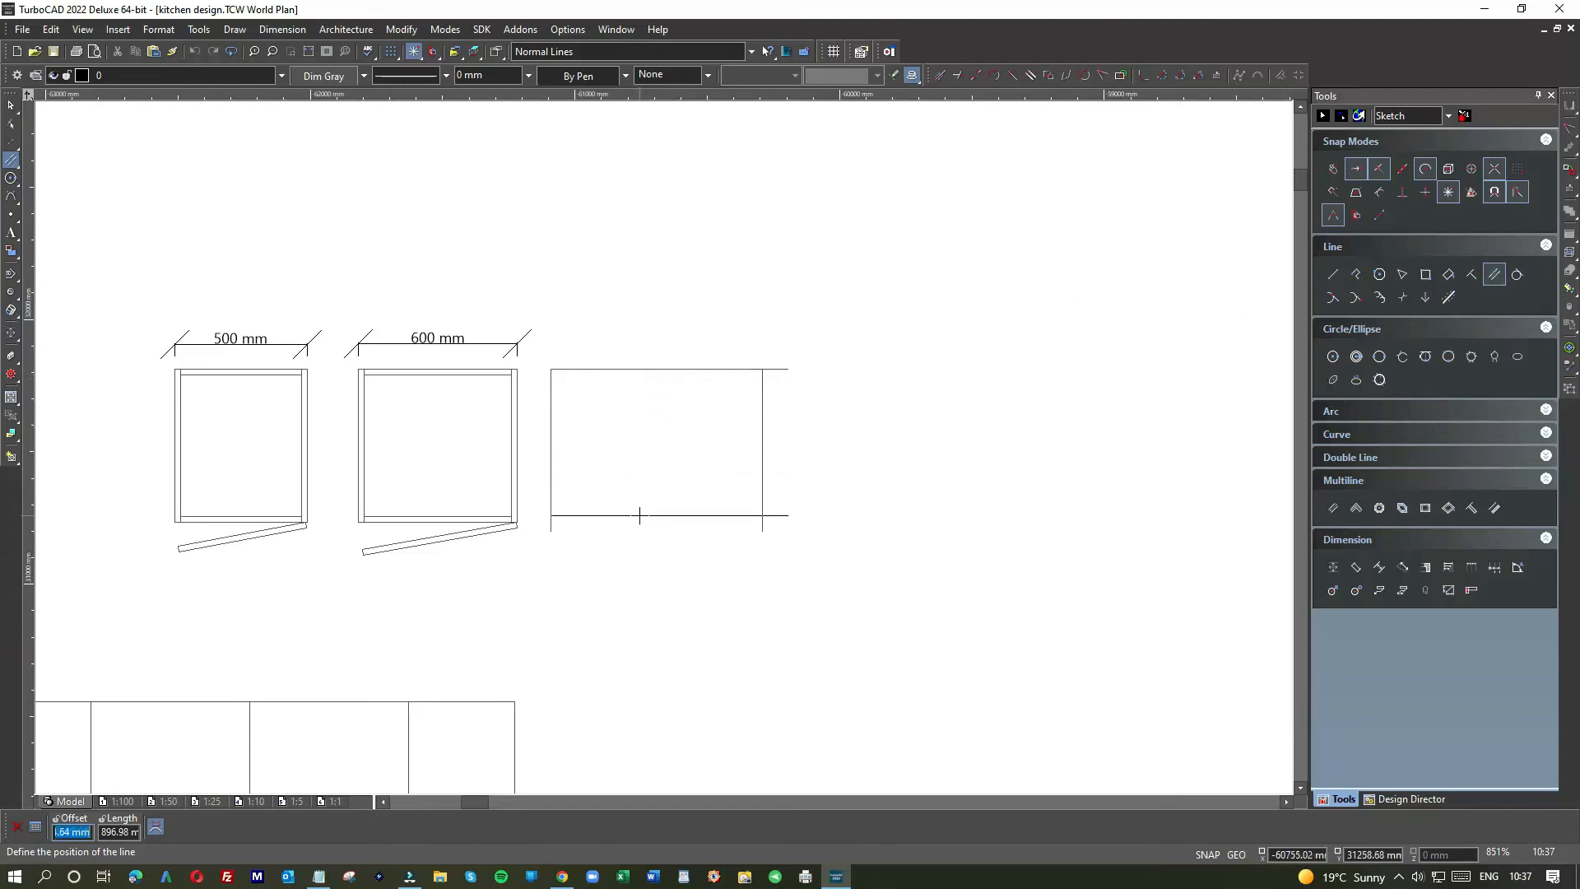
type("-580")
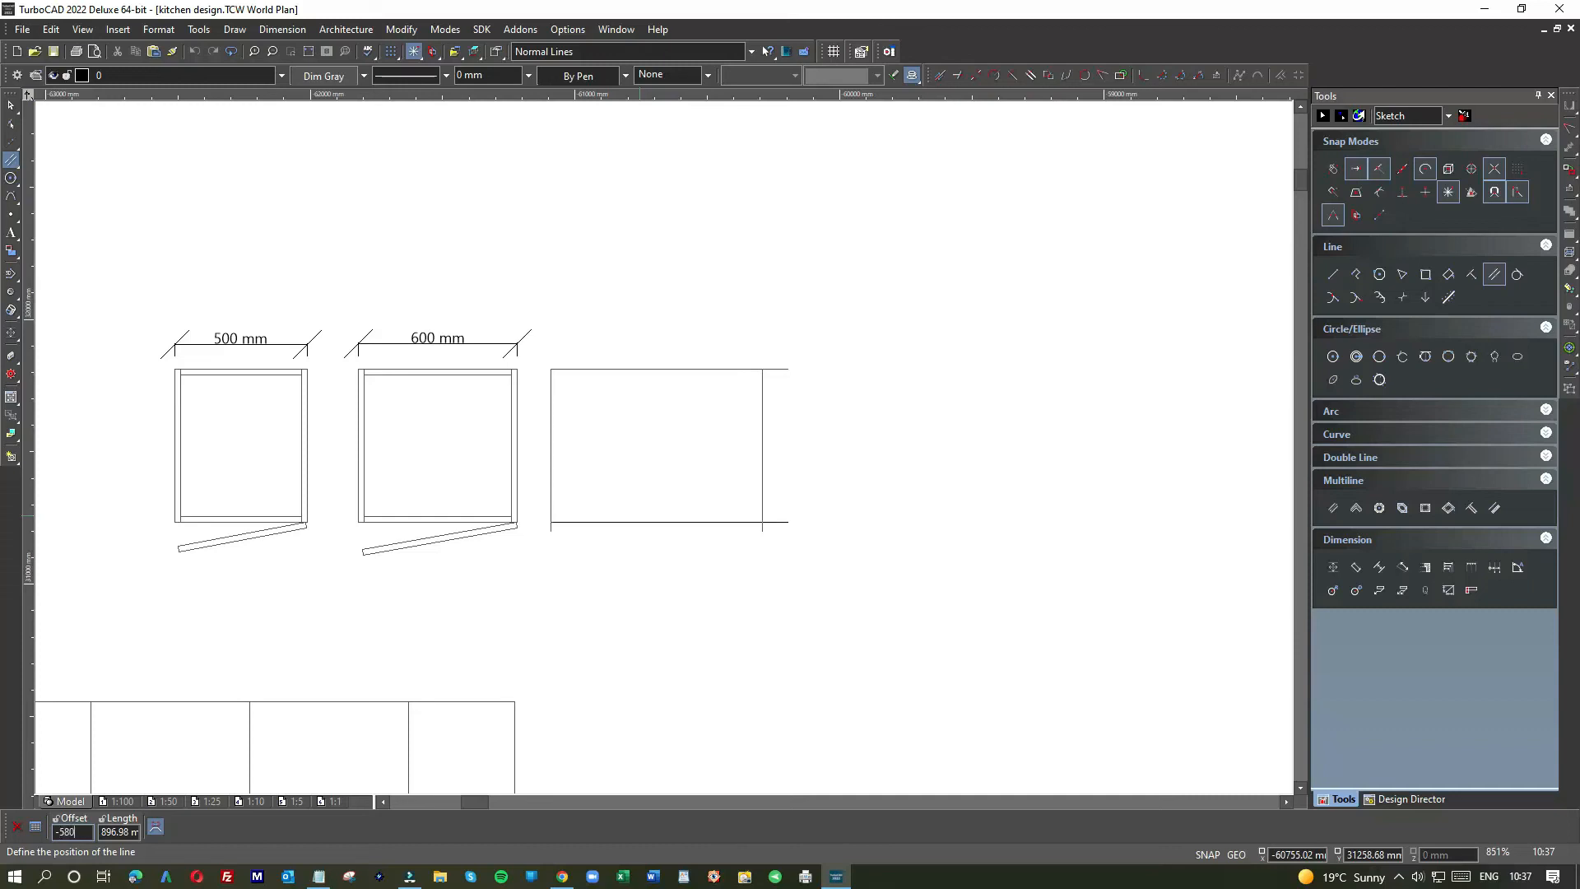
left_click(635, 522)
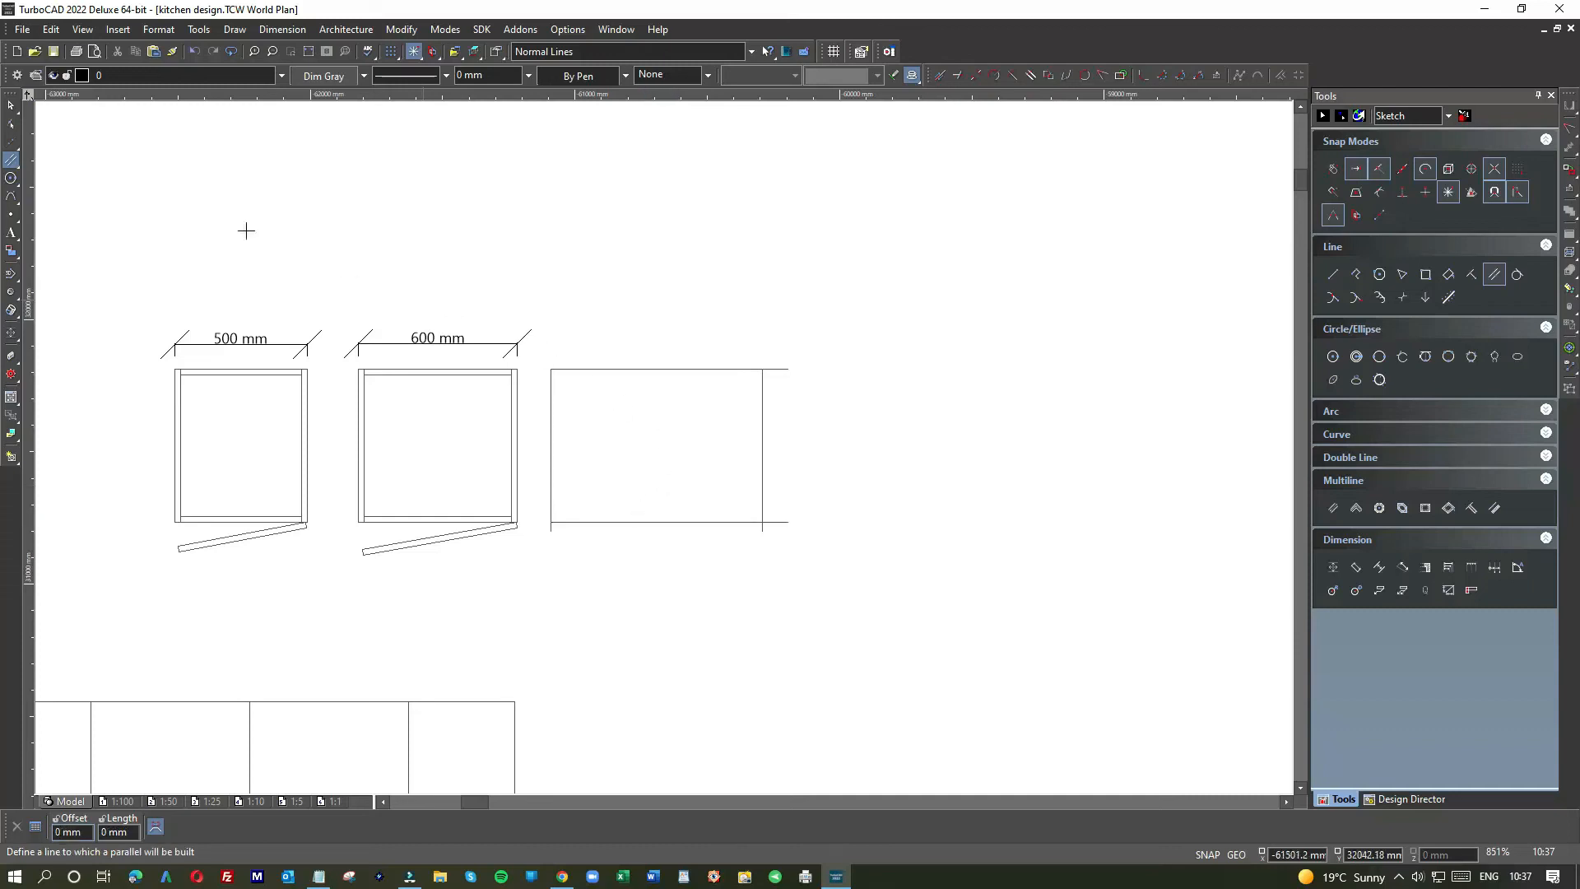
key("Escape")
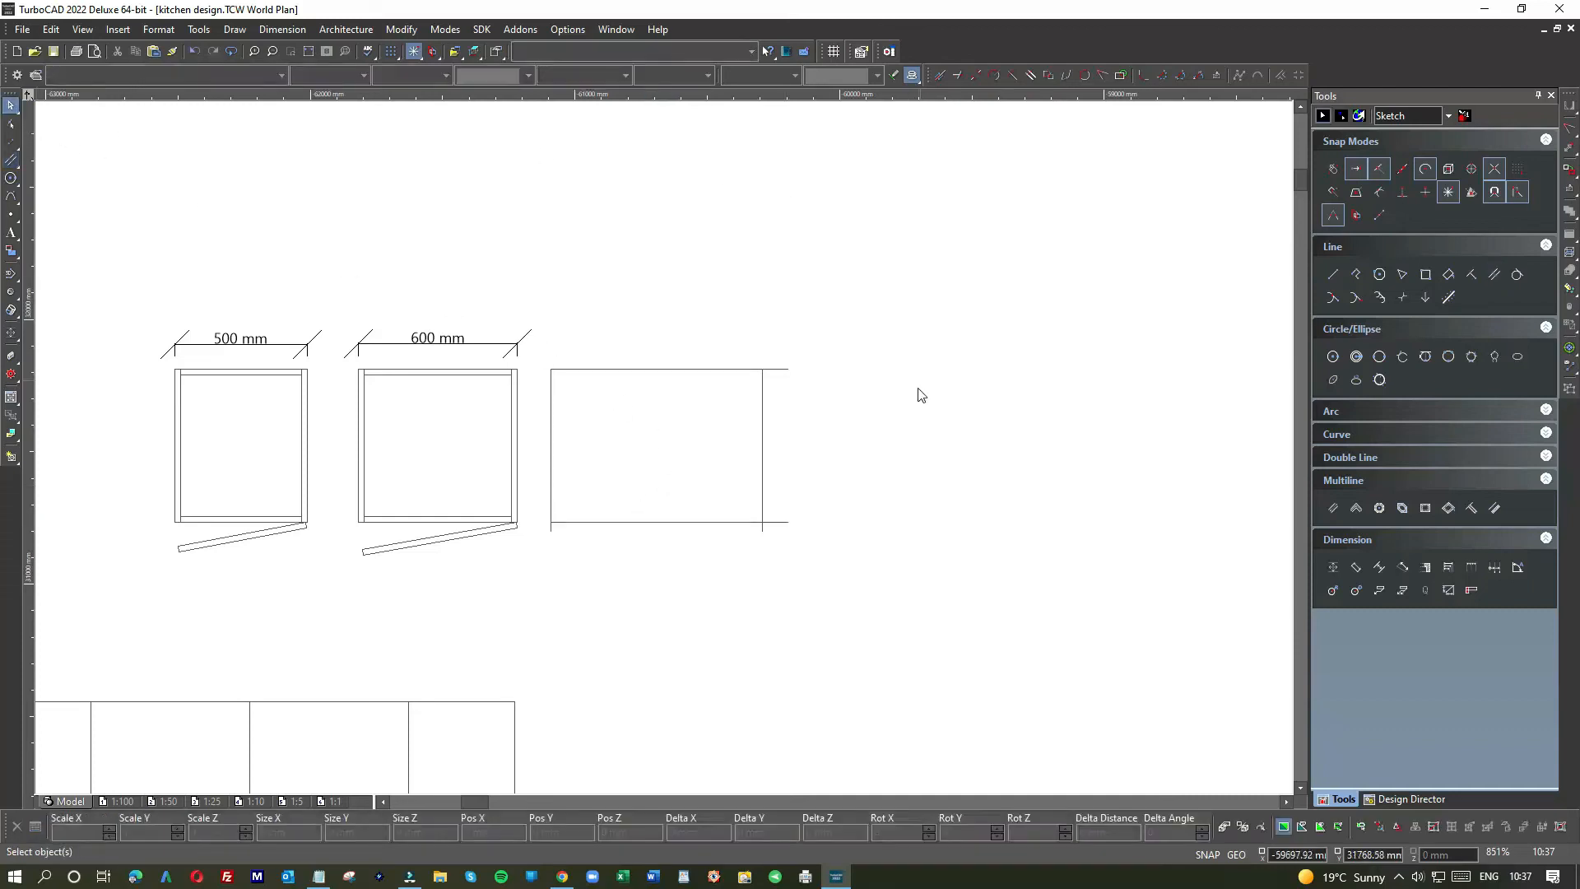
Step: Join the outline's edges at the top-right, bottom-right and bottom-left corners with Meet 2 Lines
right_click(917, 391)
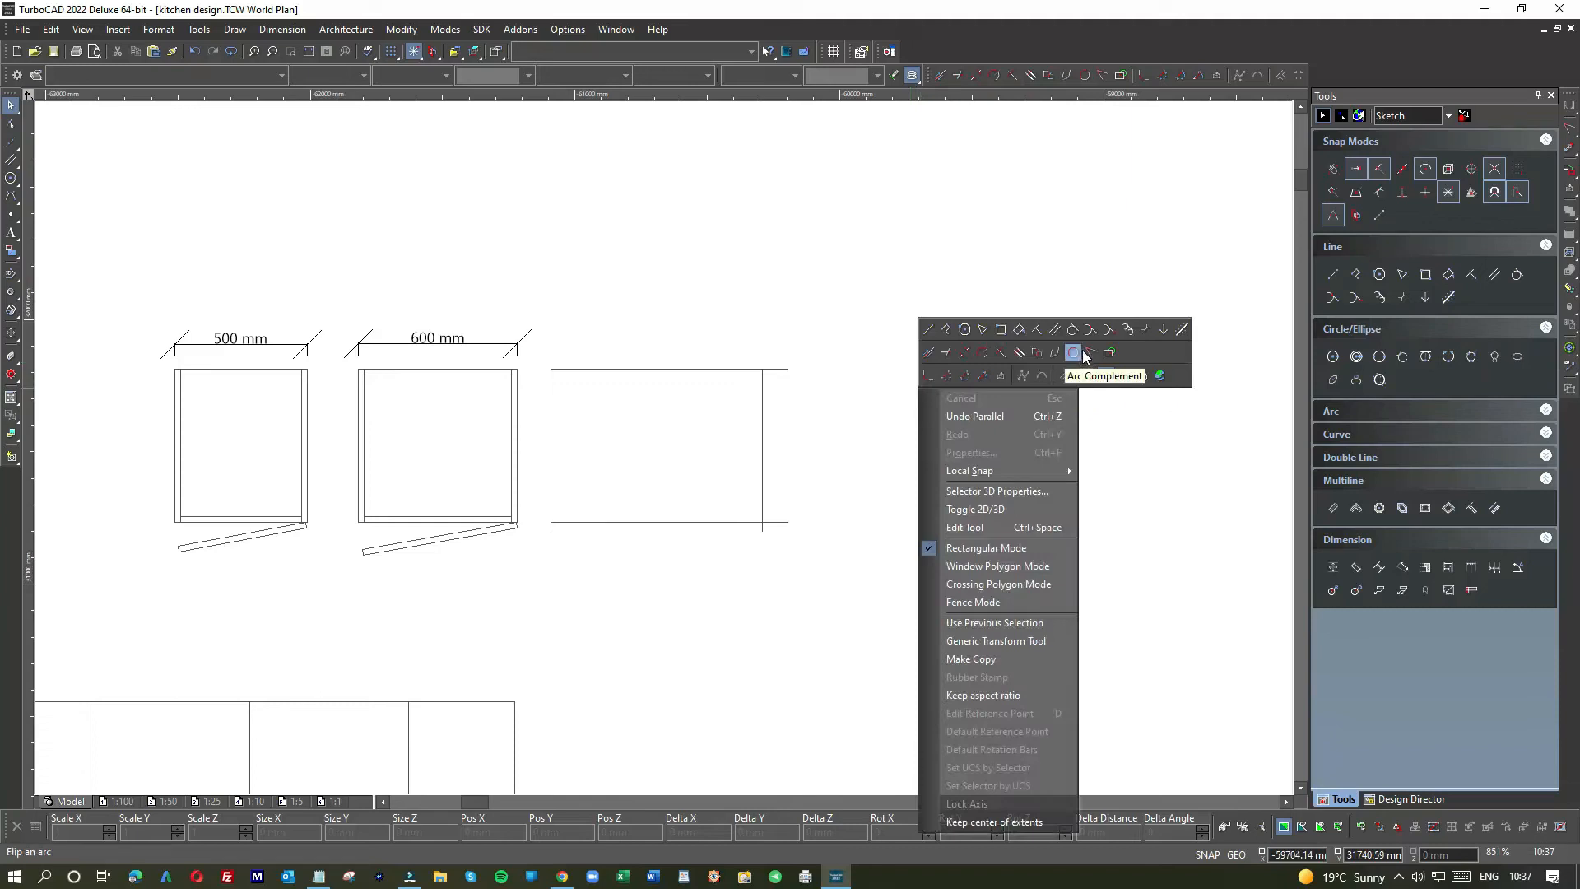
left_click(1081, 371)
left_click(753, 393)
left_click(741, 366)
left_click(733, 521)
left_click(762, 480)
left_click(550, 490)
left_click(582, 524)
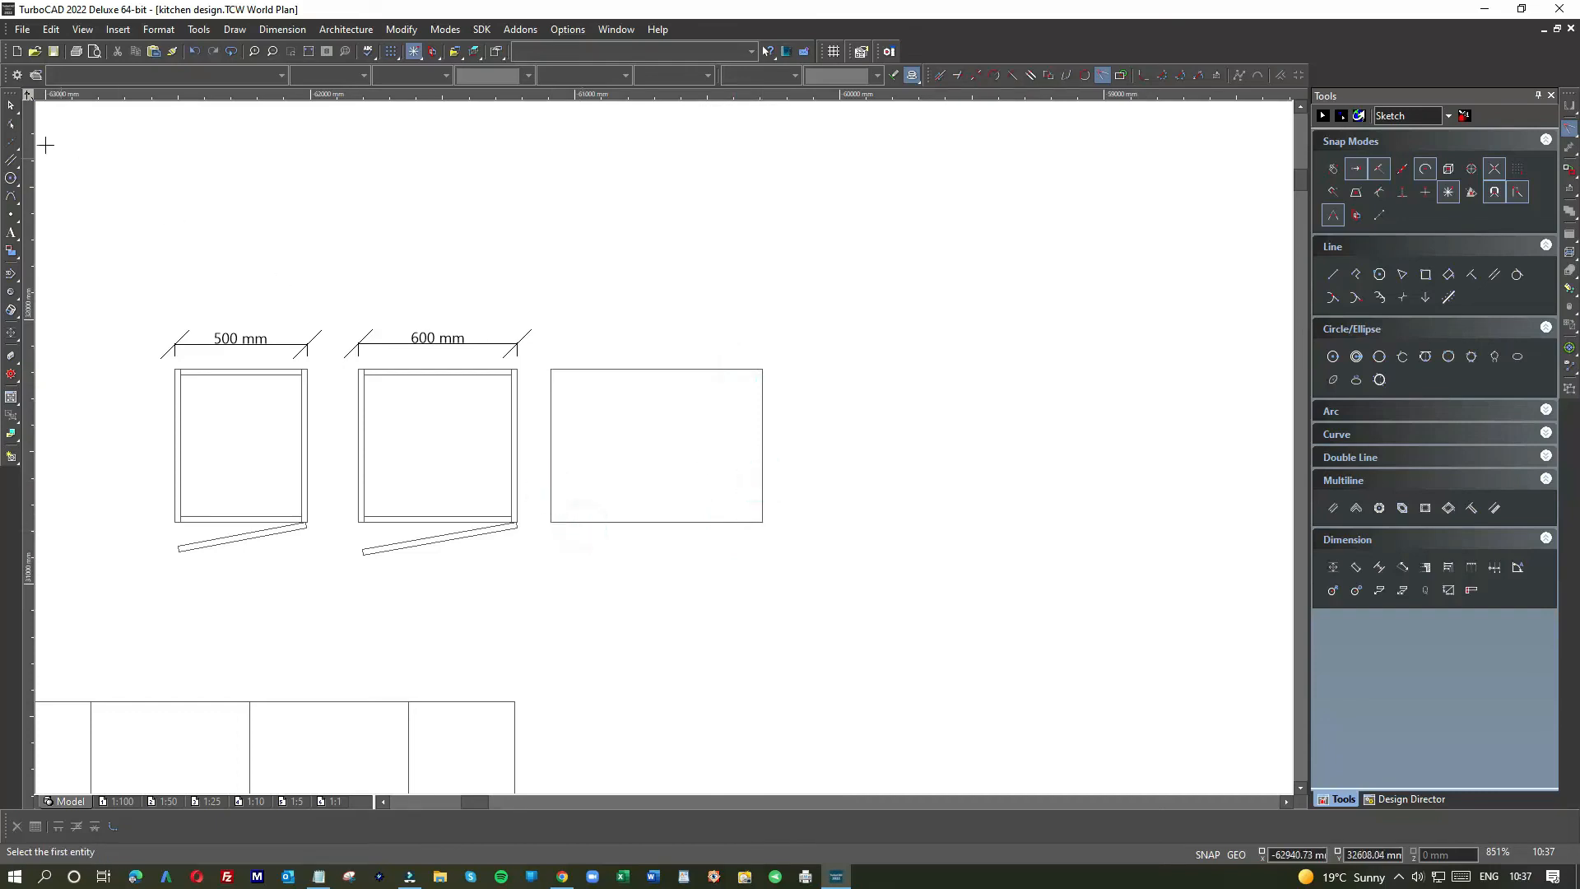
right_click(943, 416)
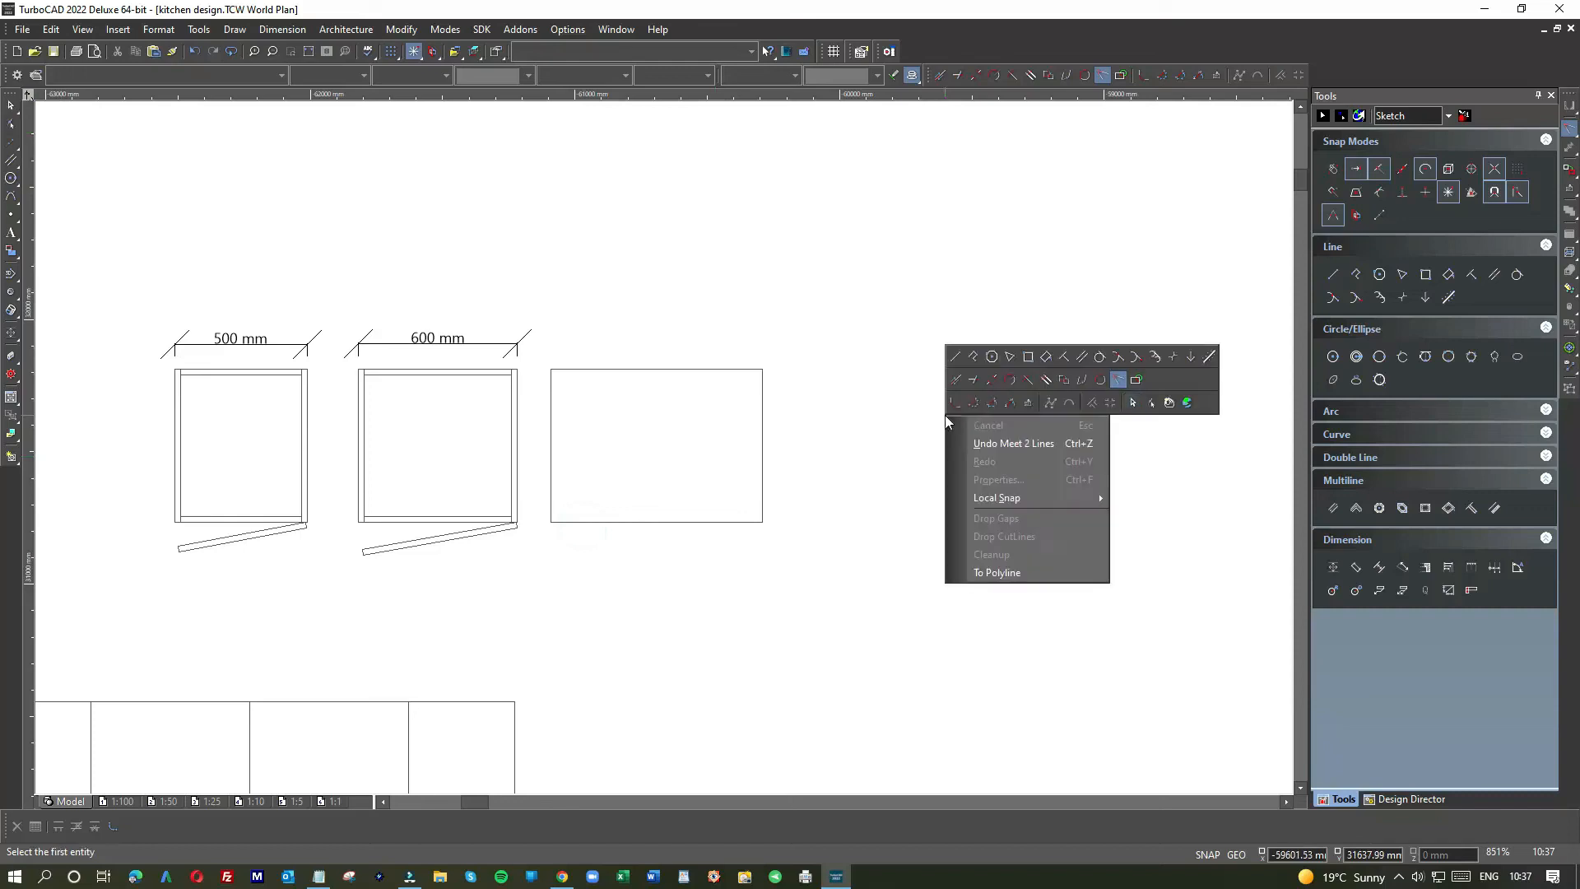
left_click(986, 382)
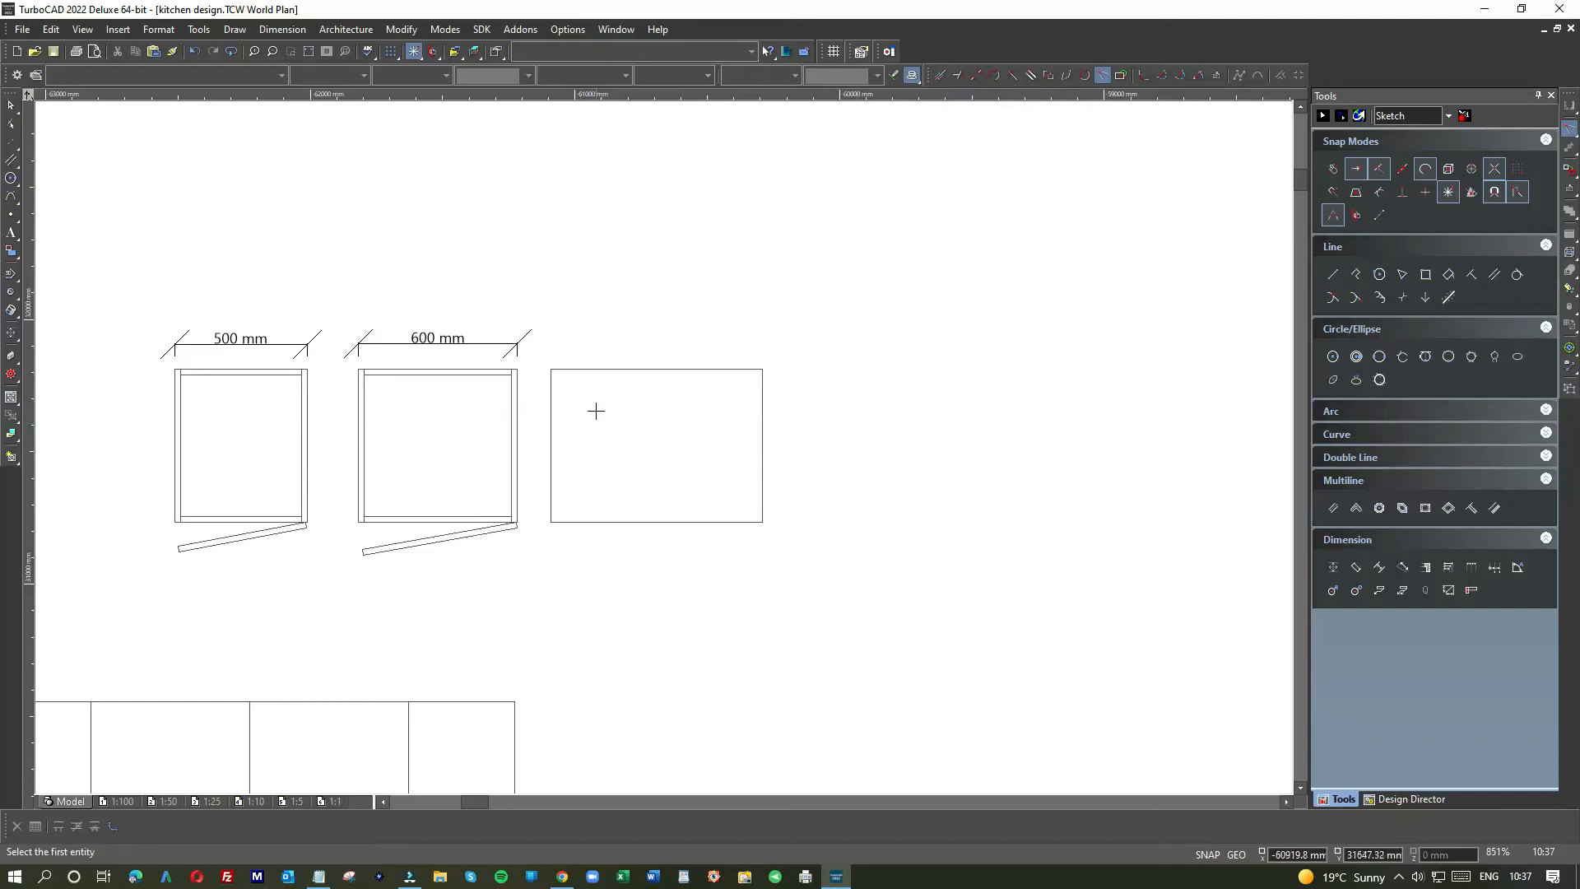
Step: Add parallel panel lines inside the right and left edges at offsets -20 and 22
left_click(1494, 274)
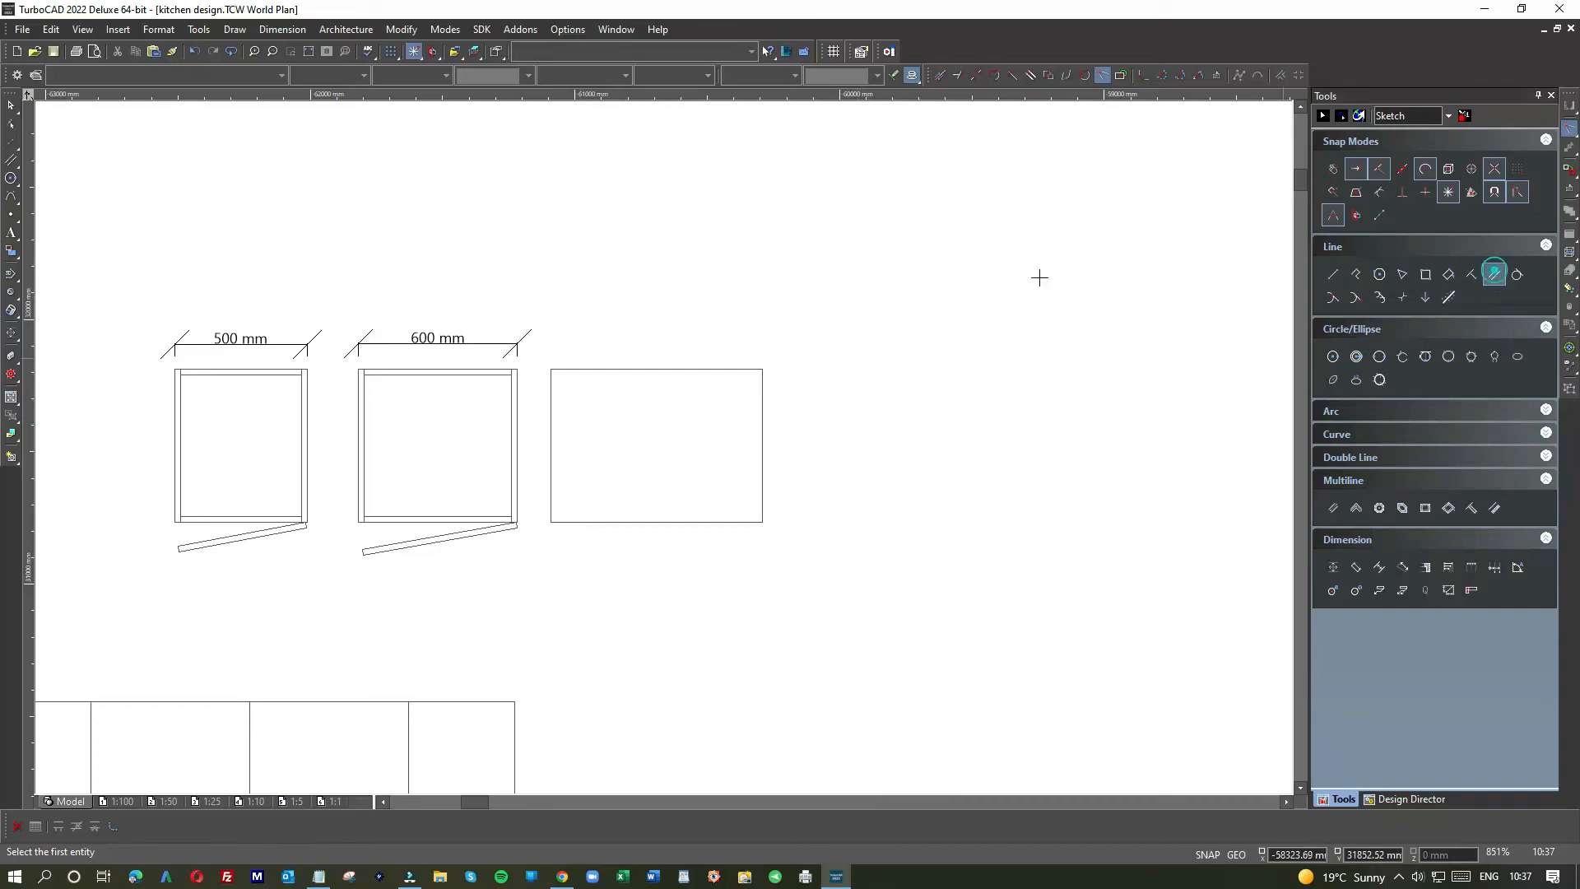
left_click(762, 437)
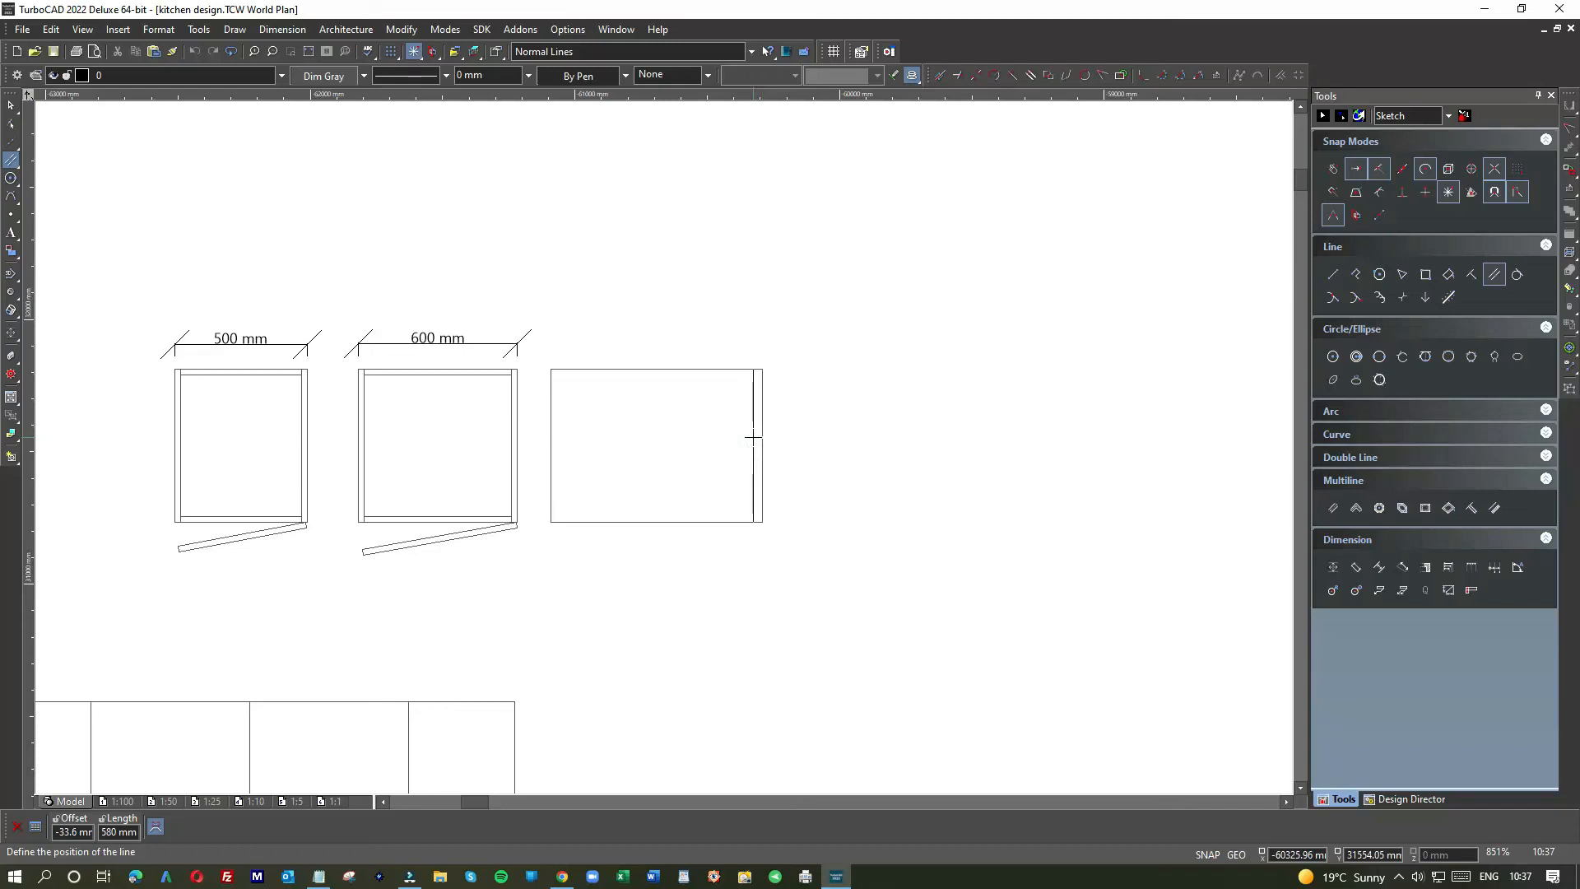
left_click(762, 437)
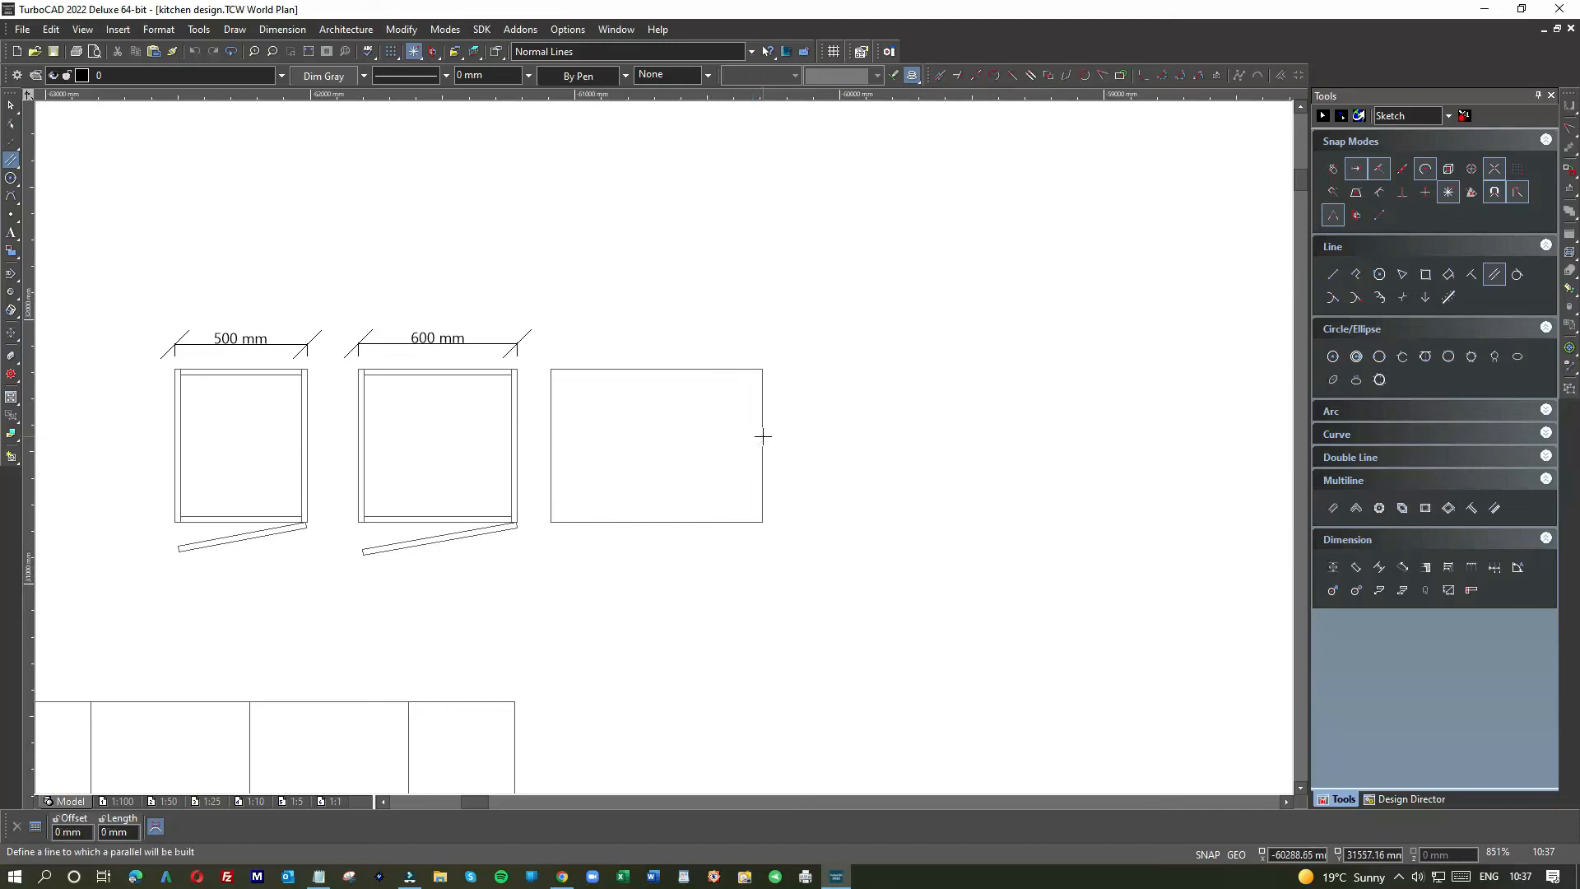
right_click(762, 437)
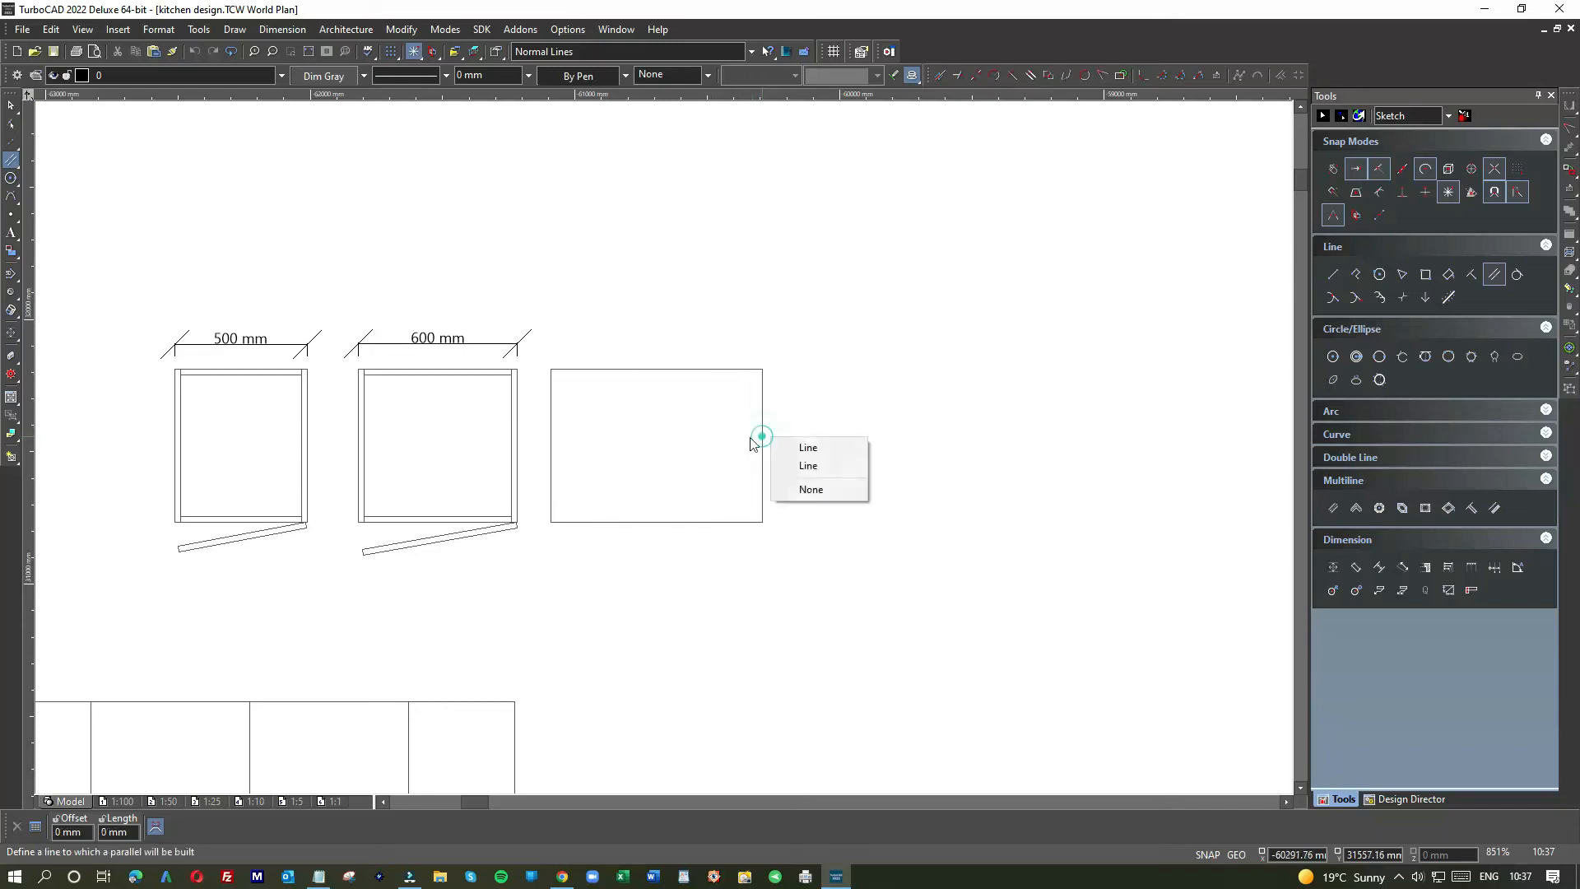
left_click(806, 447)
key("Tab")
type("-")
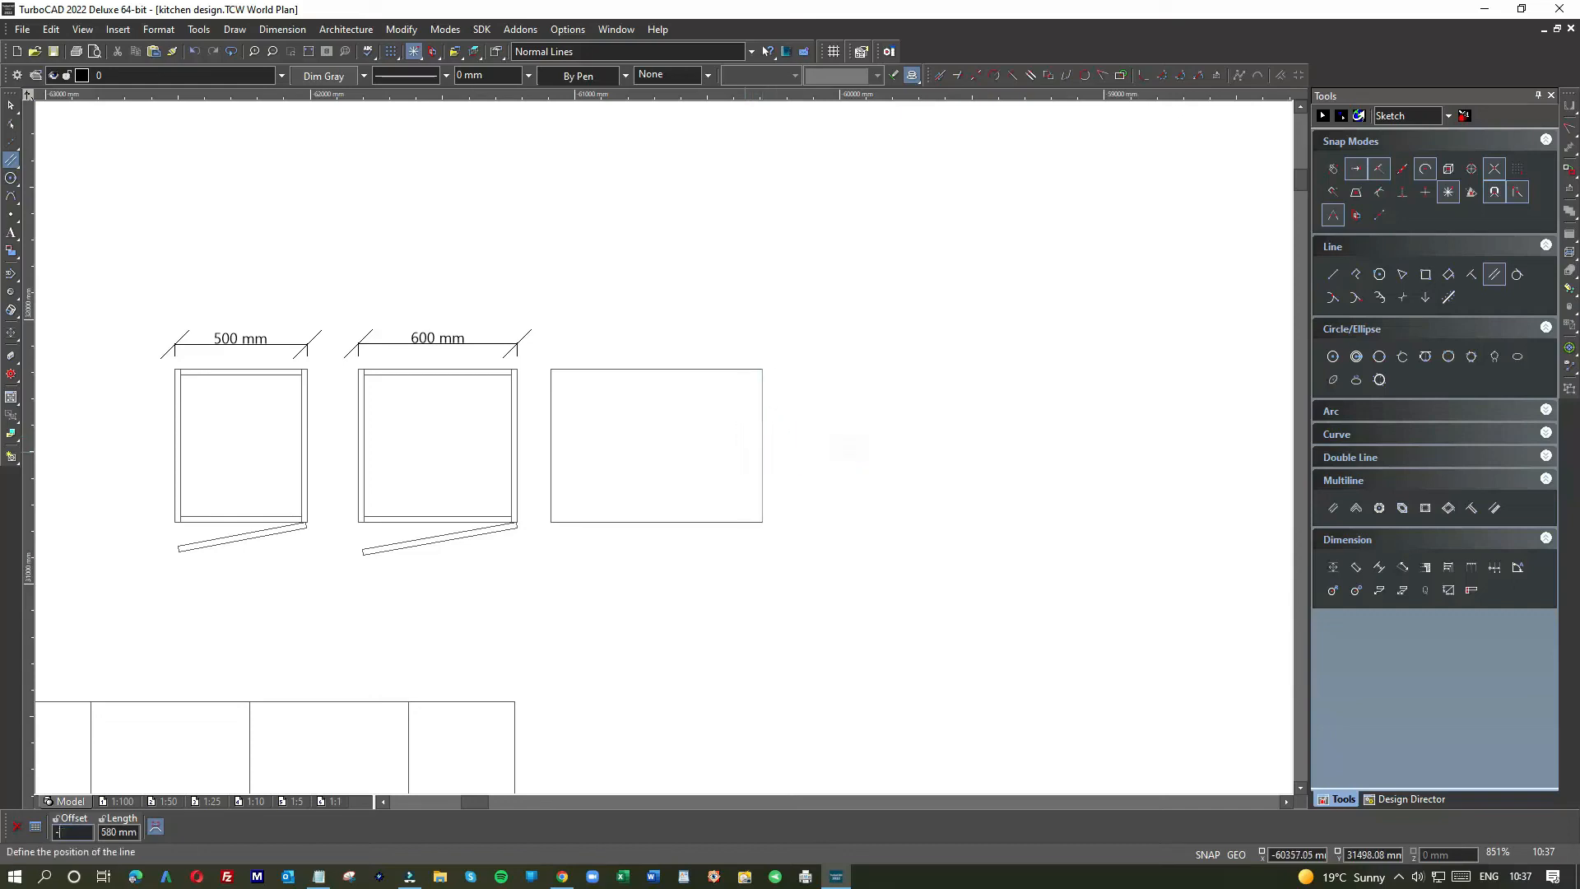
type("20")
key("Return")
left_click(550, 440)
key("Tab")
type("22")
key("Return")
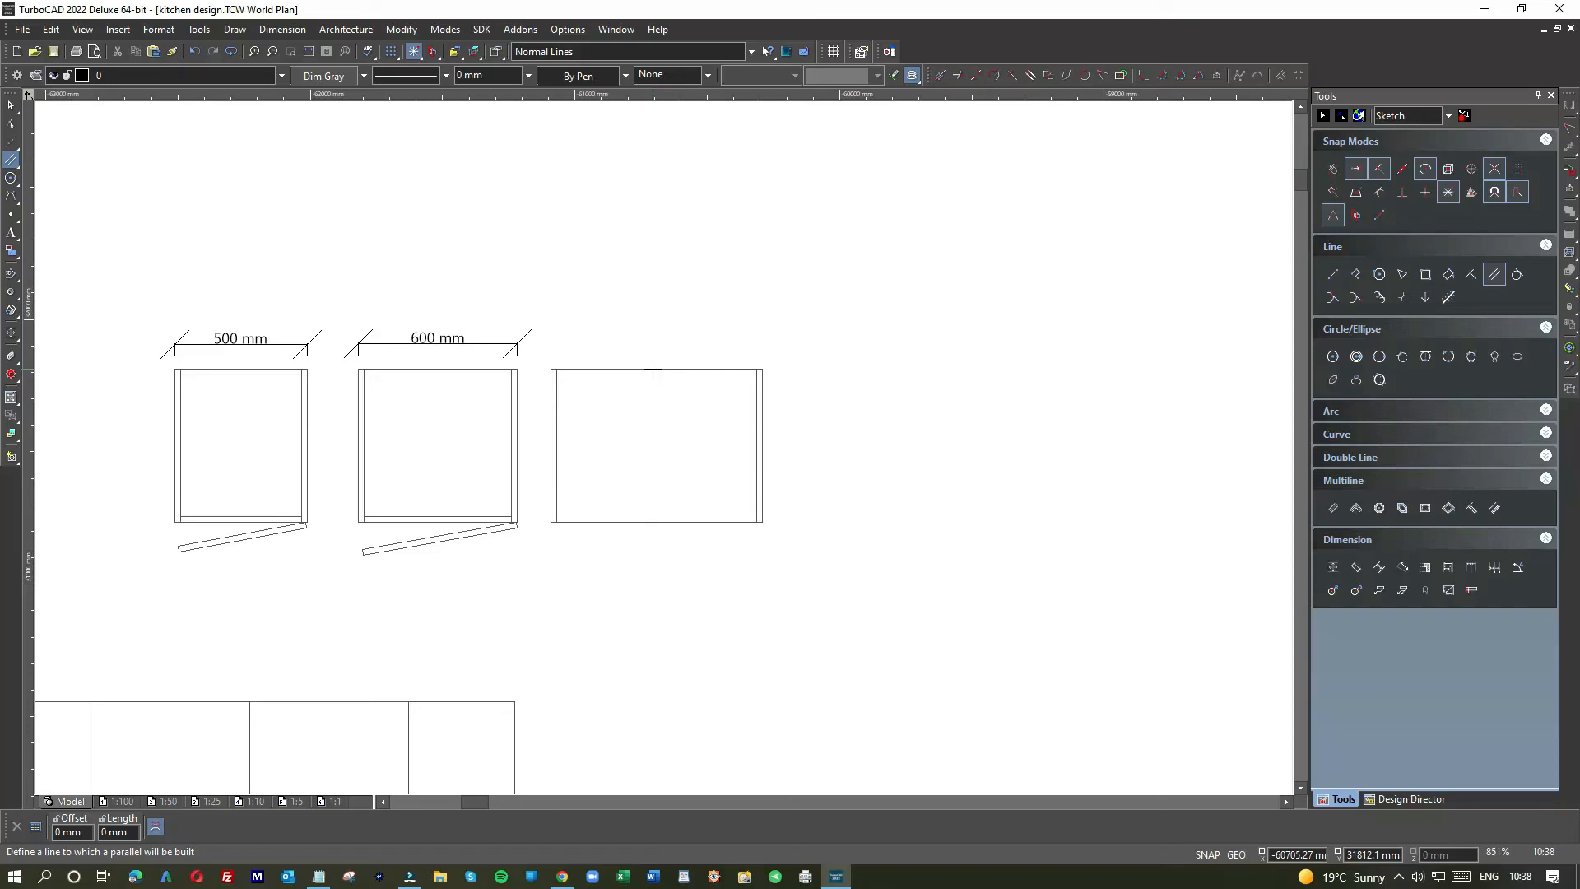
Step: Add parallel panel lines inside the top and bottom edges at offsets -20 and 20
left_click(652, 369)
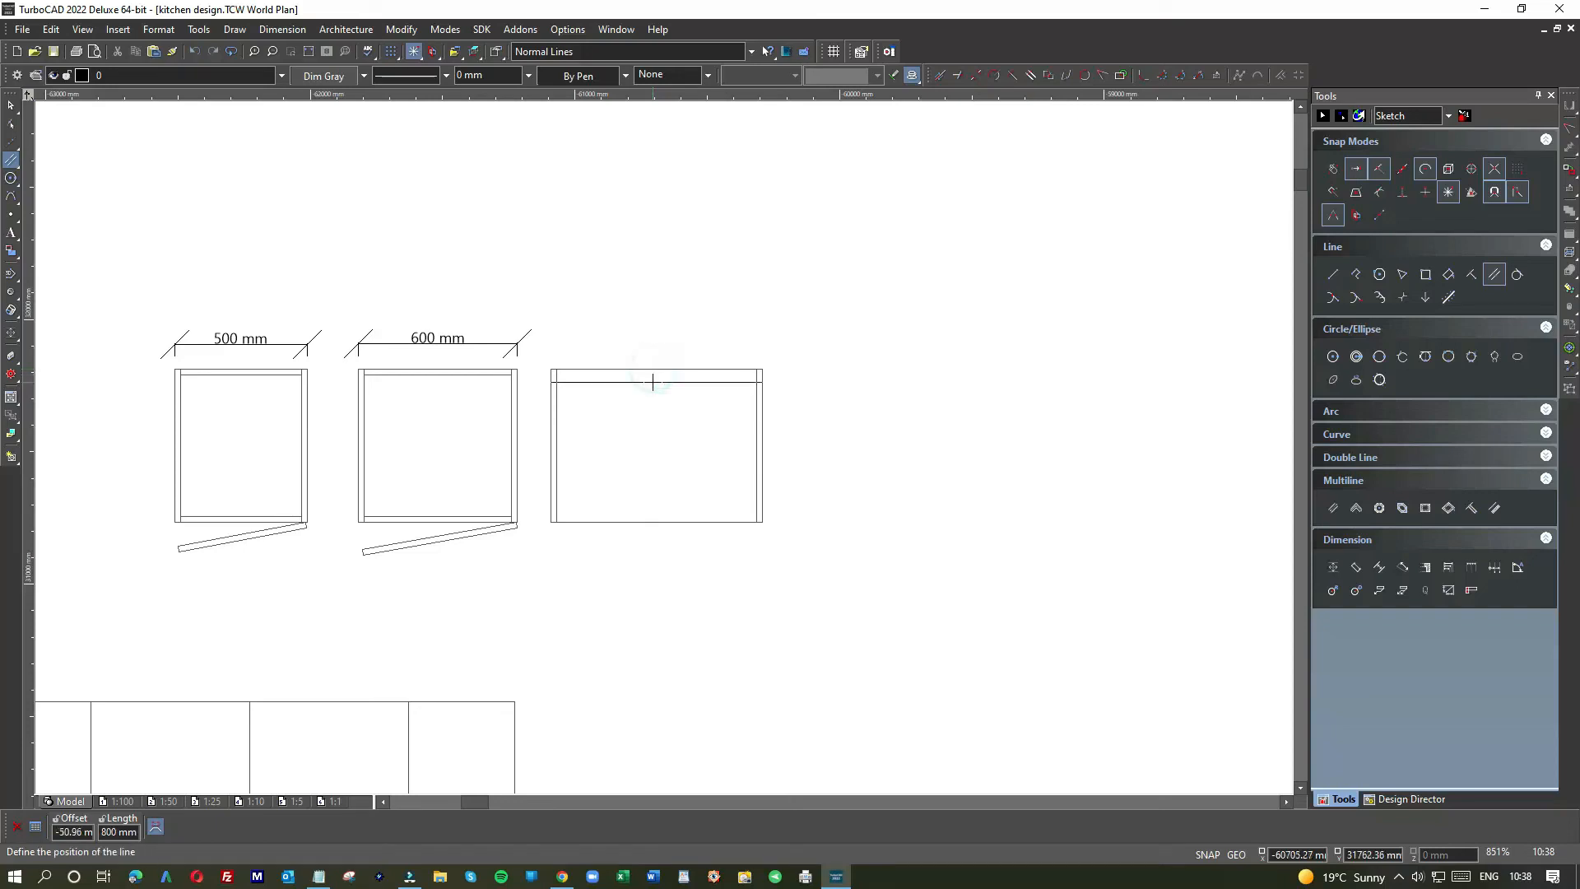
type("-")
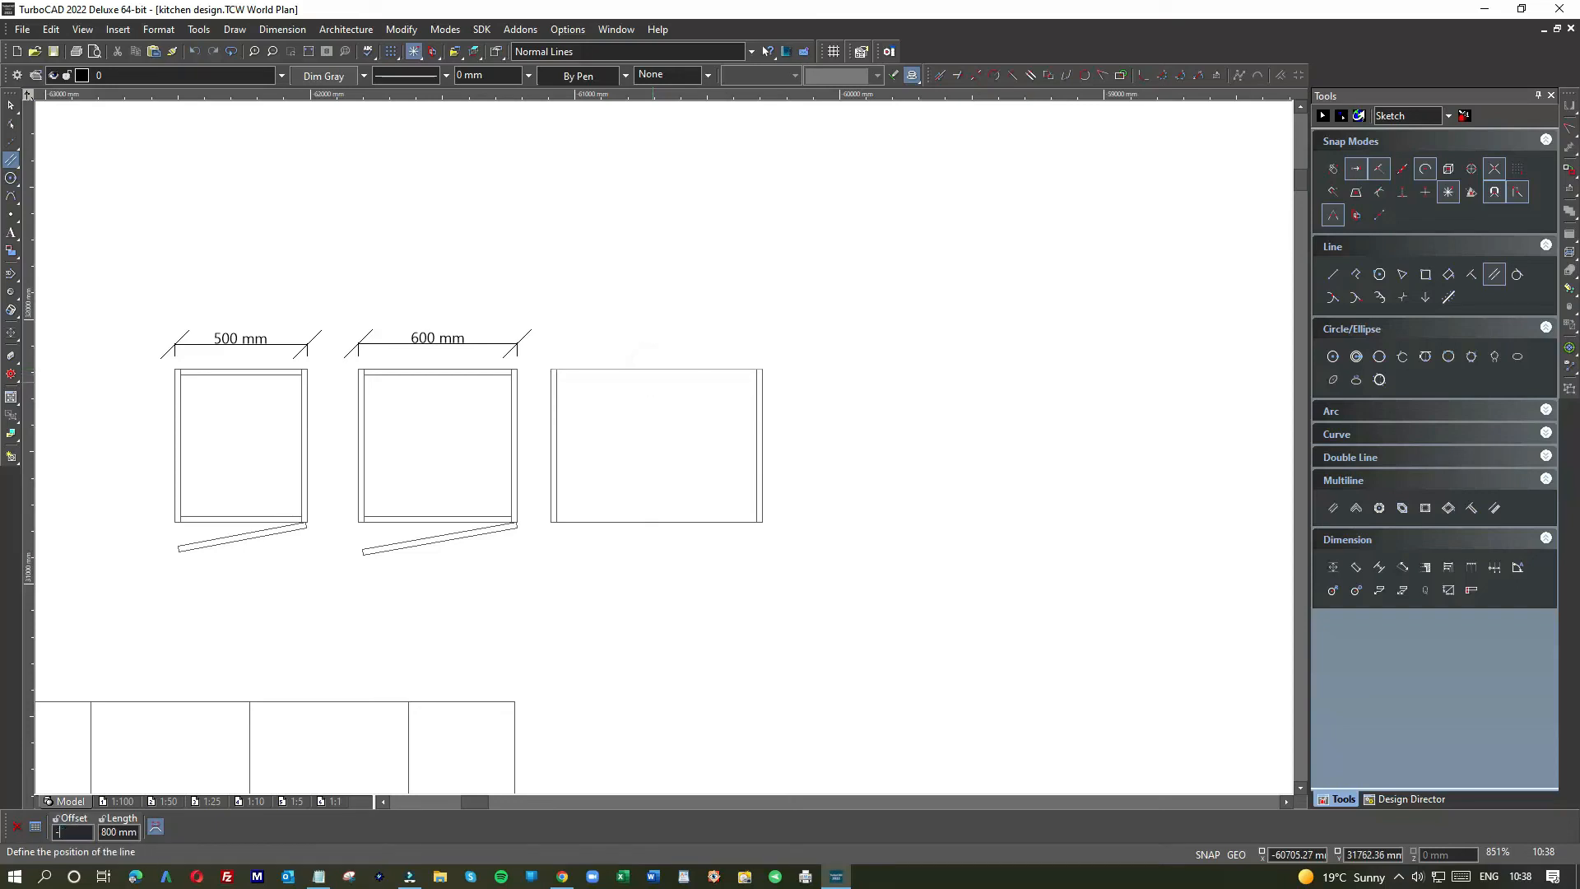
type("20")
key("Return")
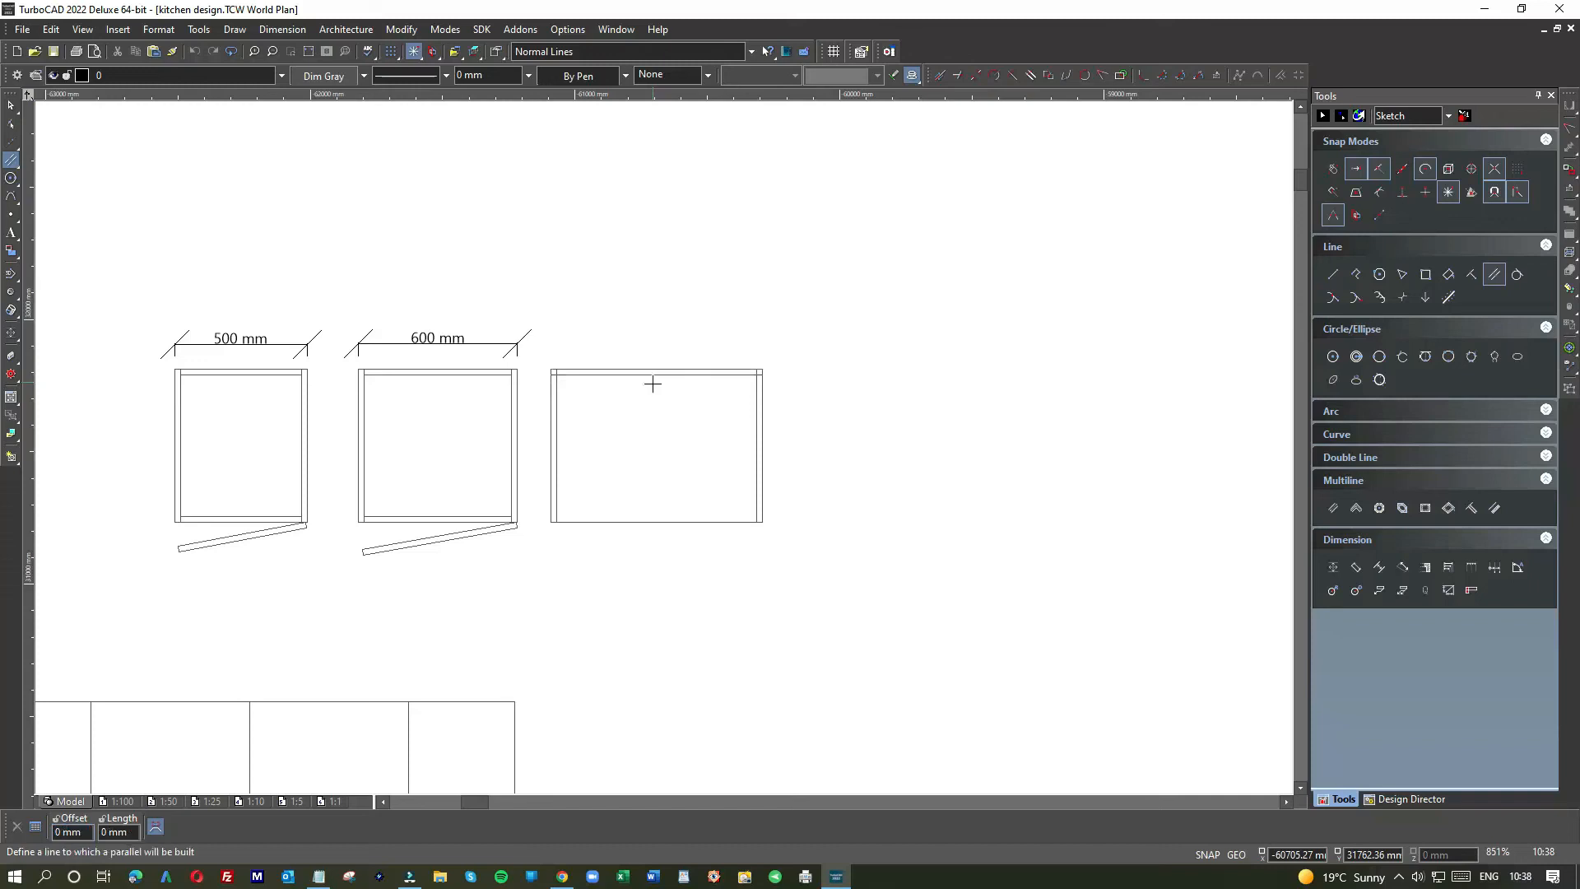
left_click(634, 521)
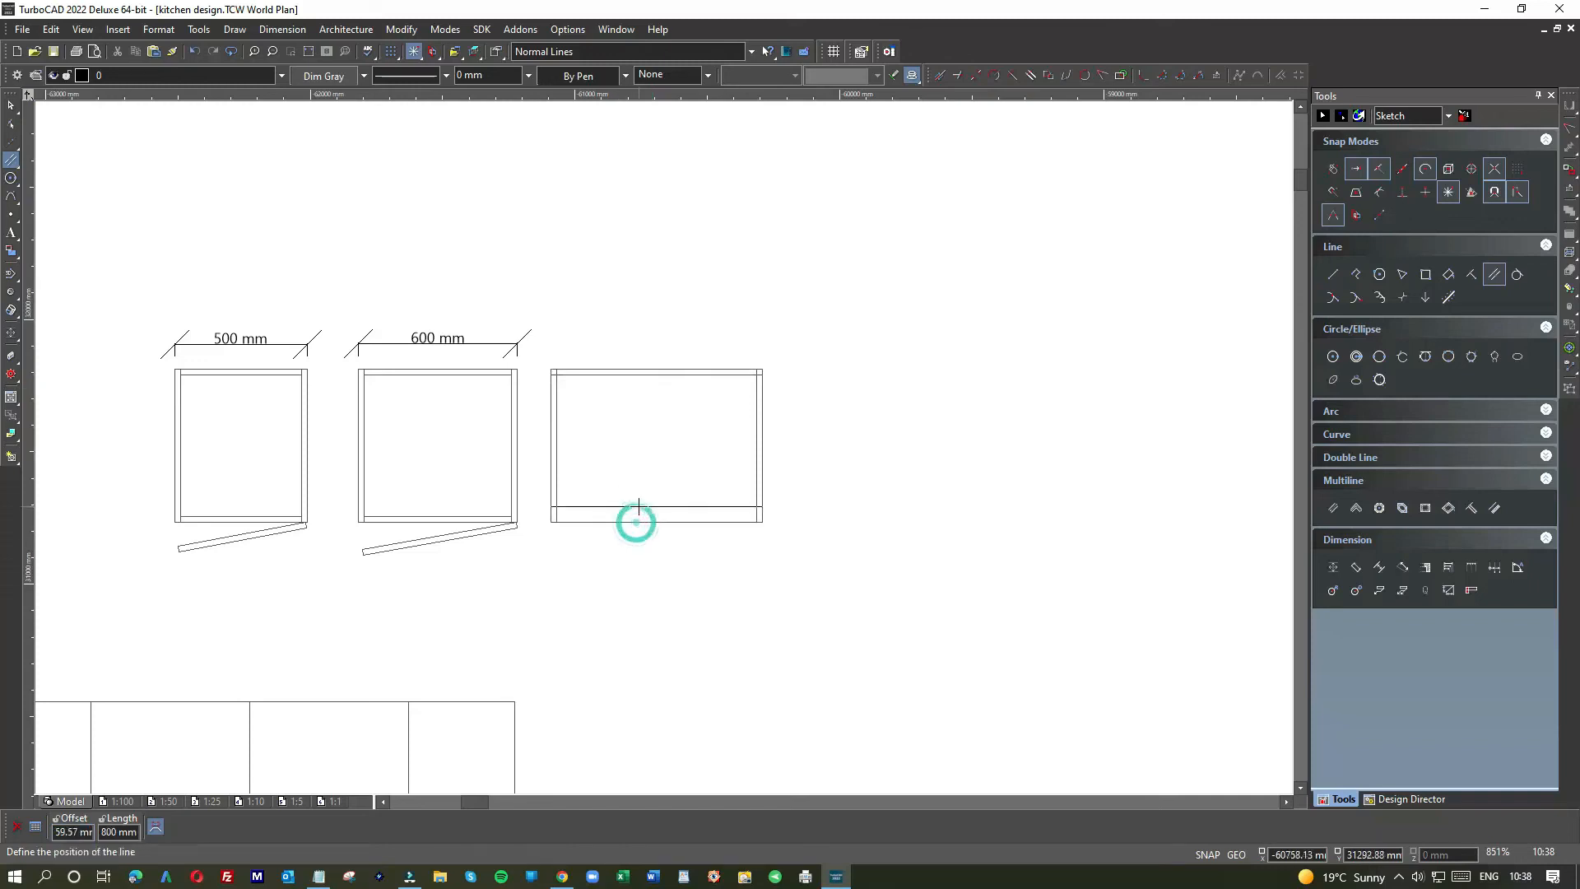
type("20")
key("Return")
left_click(10, 105)
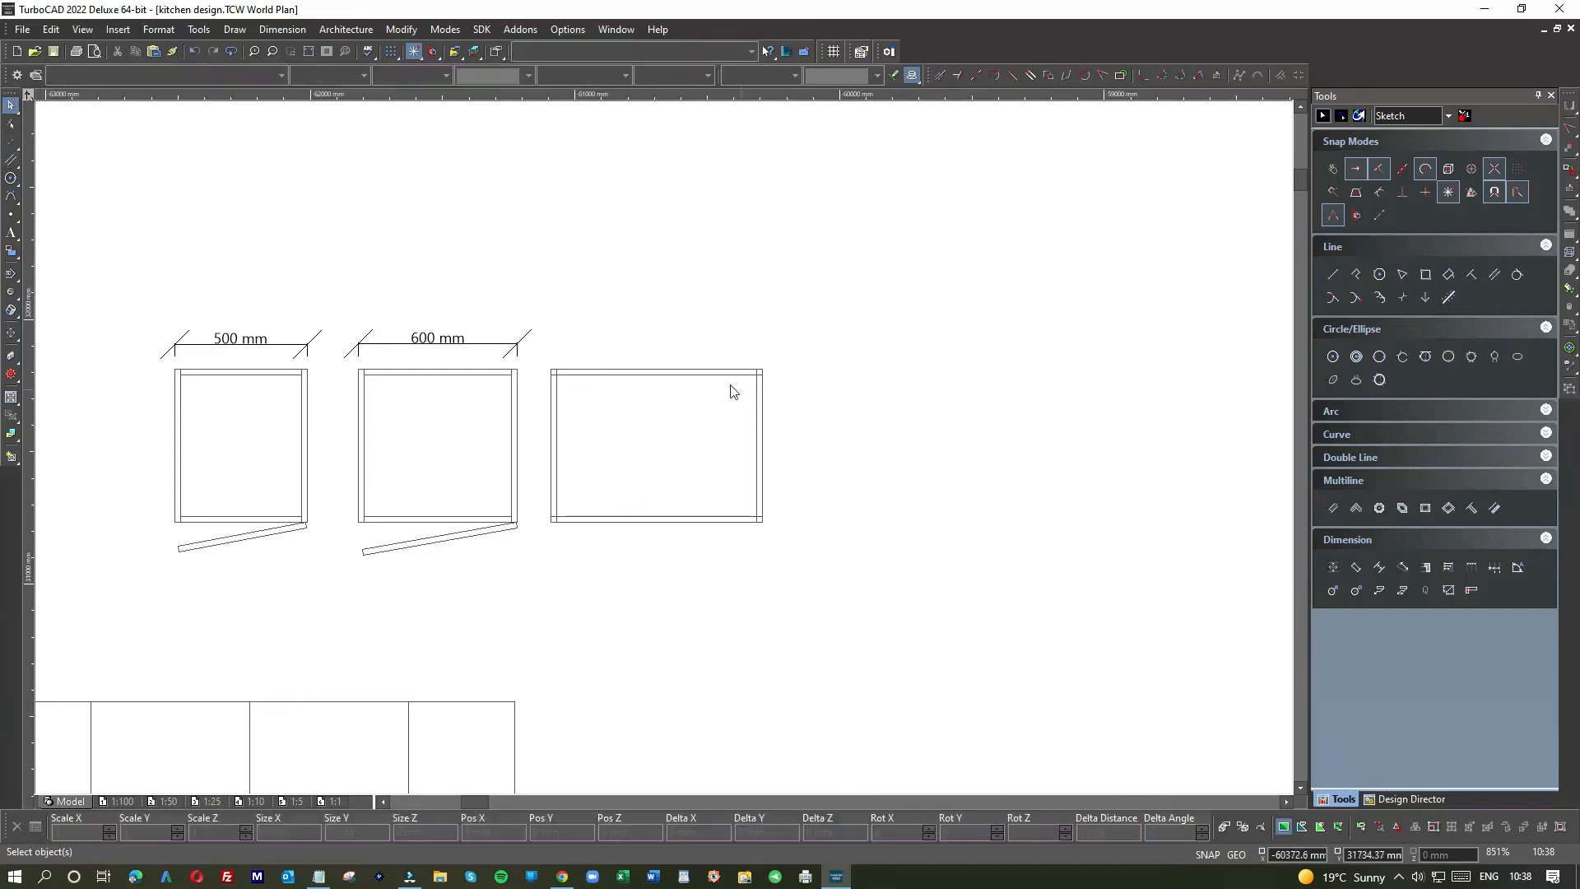
Step: Shorten the cabinet's top inner line so both ends stop at the inner side panels
scroll(722, 379, "up", 2)
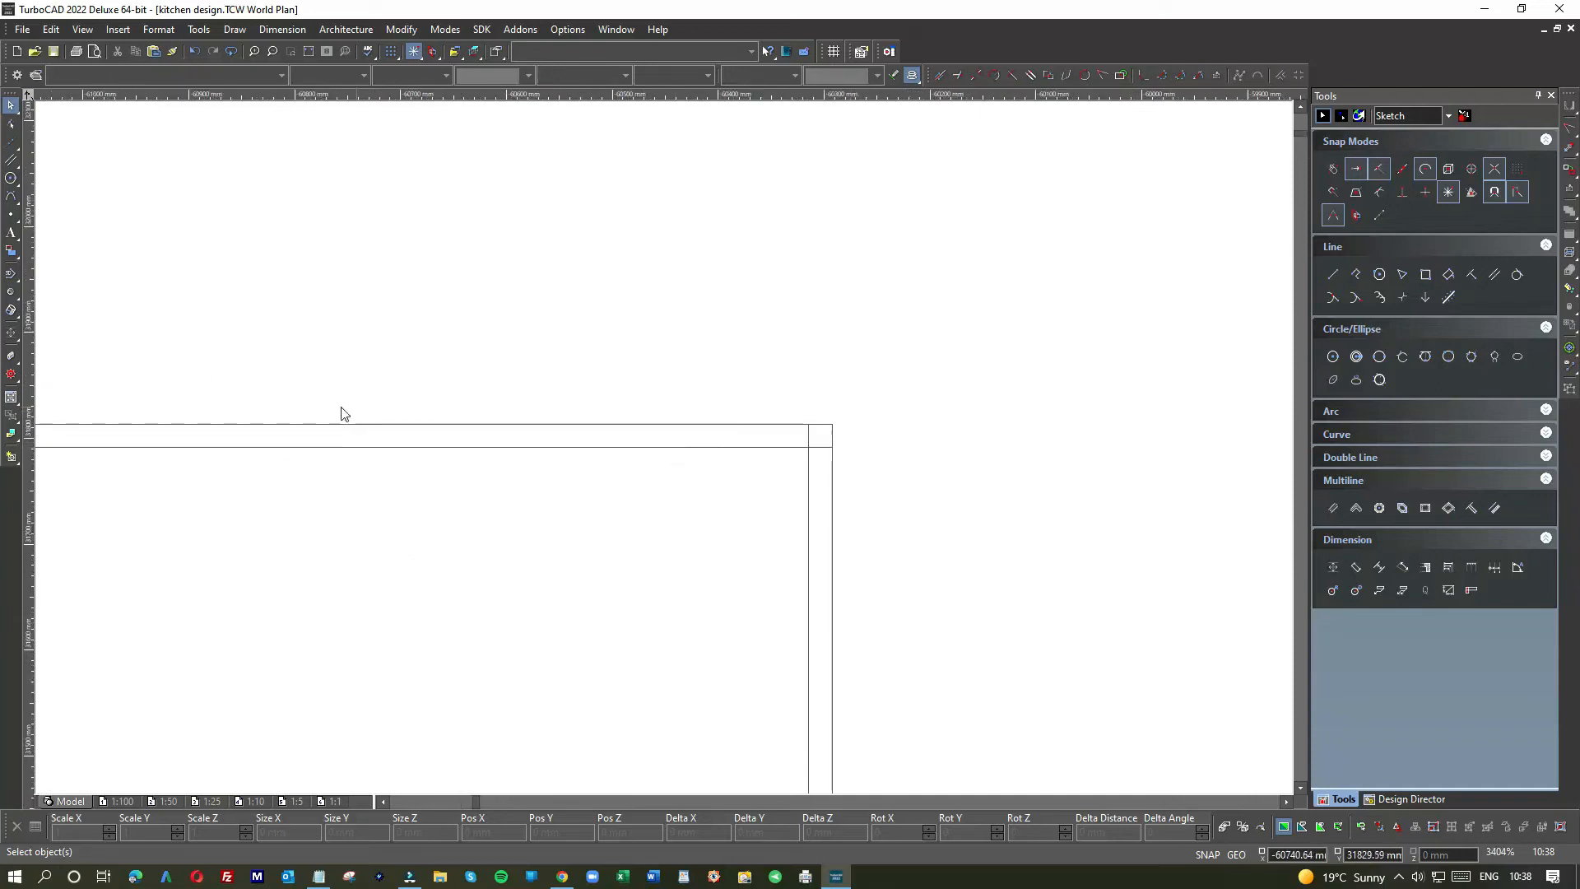
scroll(681, 469, "down", 1)
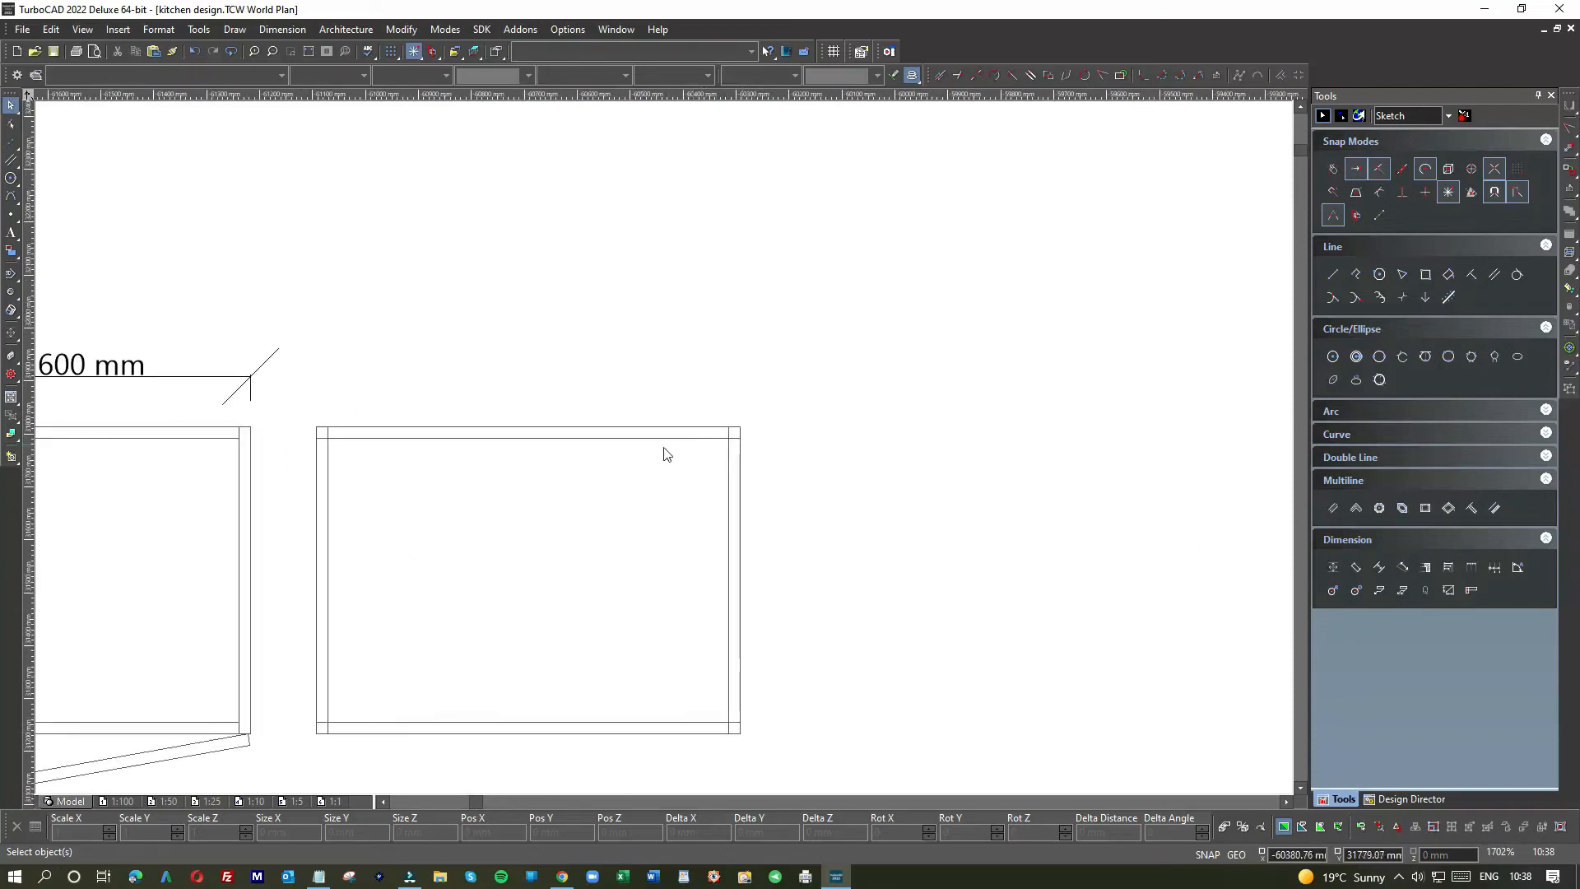
scroll(707, 441, "up", 2)
left_click_drag(838, 431, 792, 432)
left_click(576, 536)
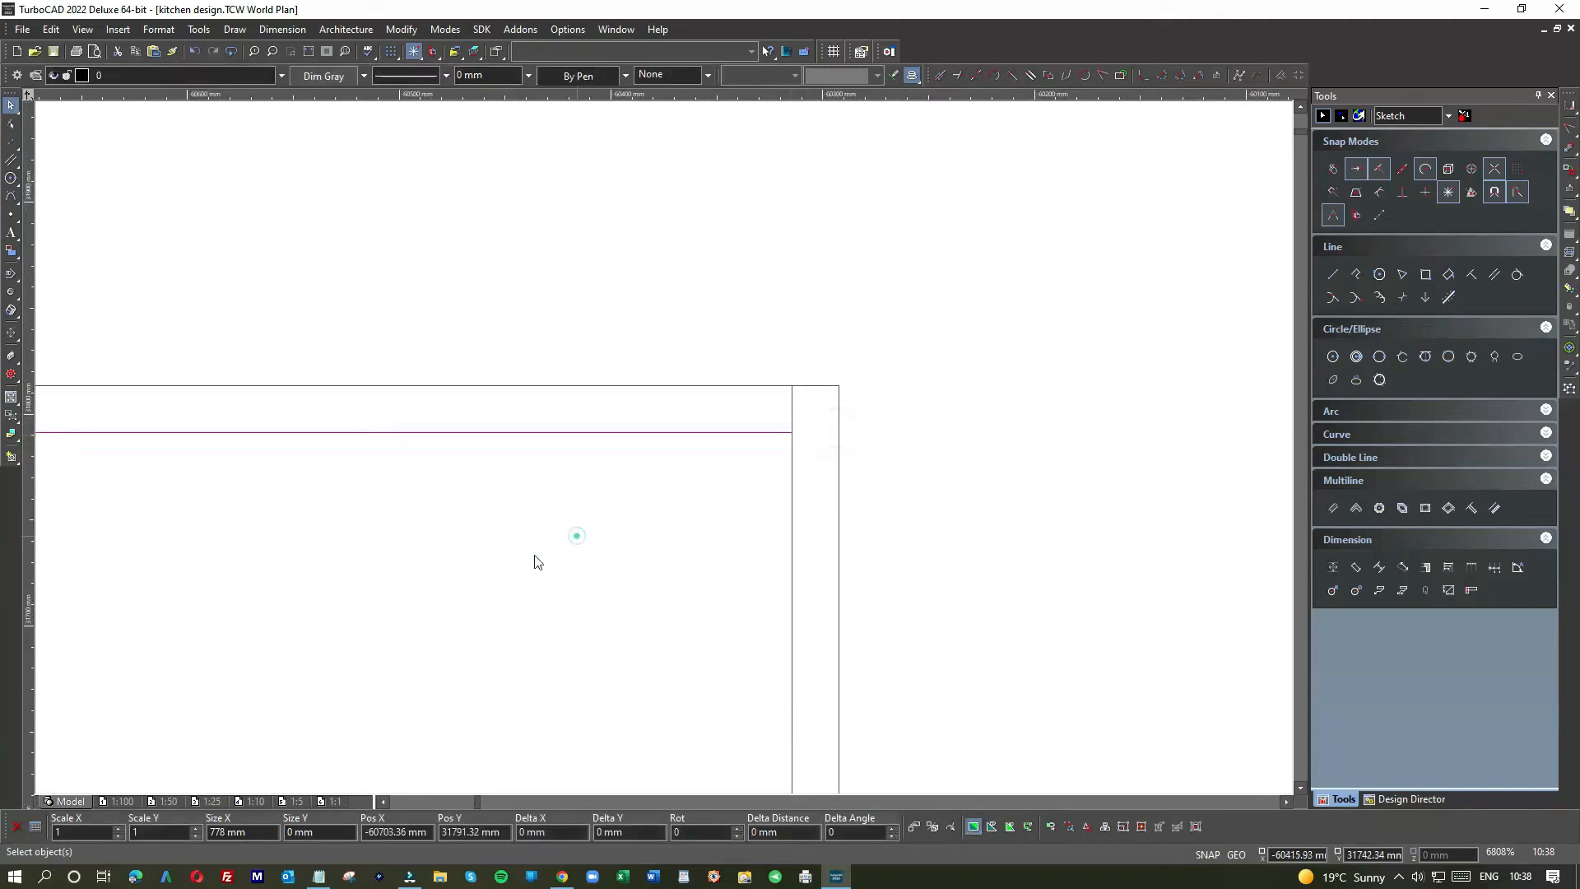
scroll(663, 452, "down", 4)
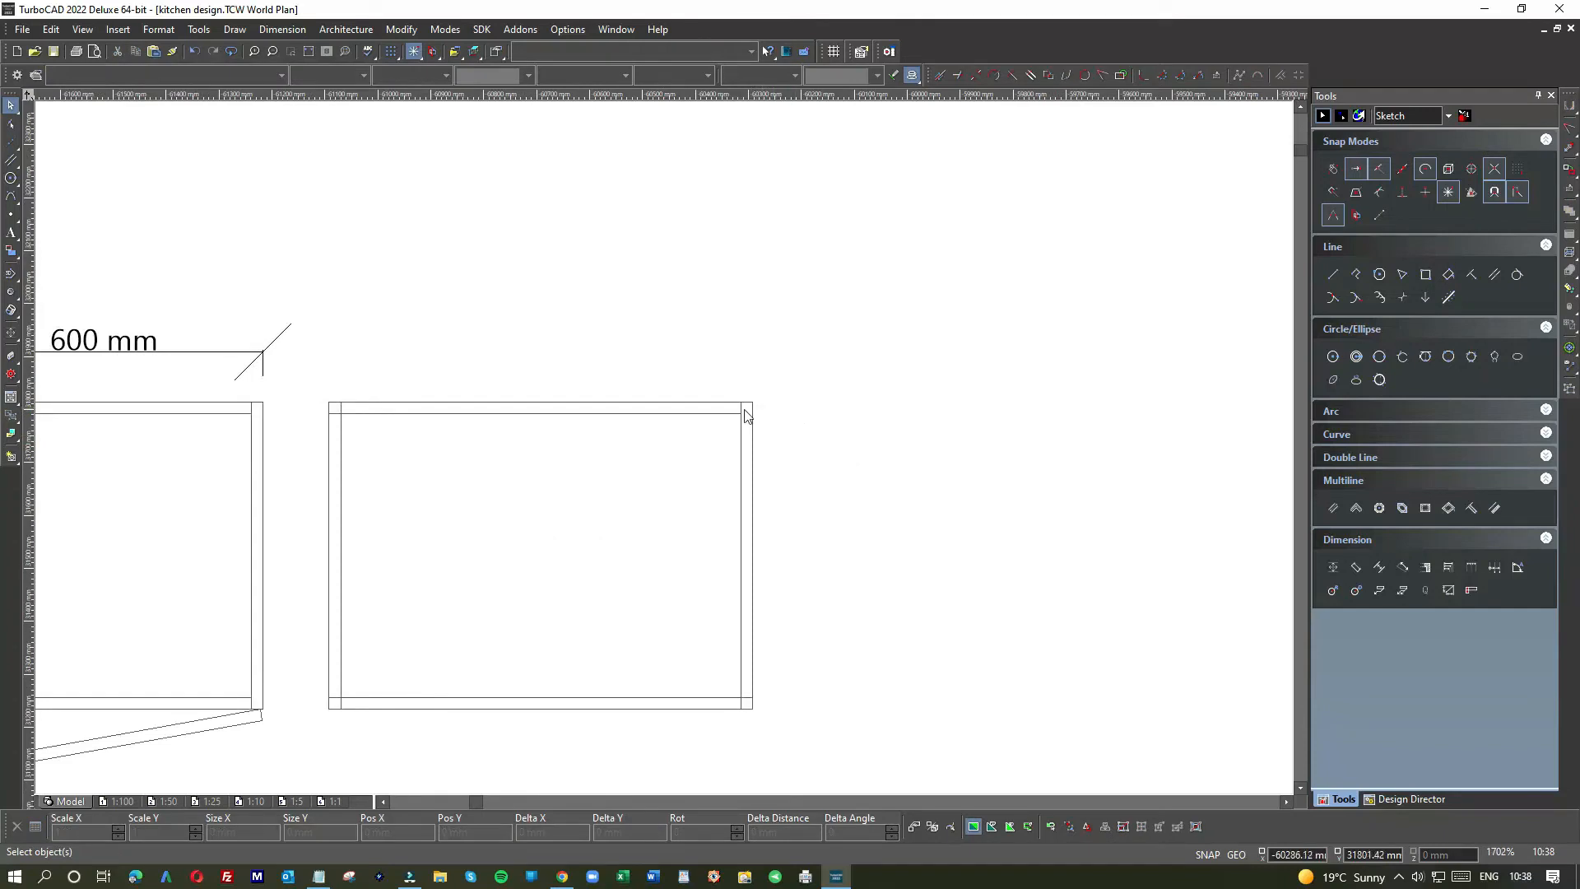
scroll(659, 448, "down", 2)
scroll(663, 451, "up", 6)
left_click(650, 452)
left_click_drag(568, 457, 617, 457)
left_click(628, 503)
Step: Shorten the bottom inner line so its left and right ends meet the inner side panels
scroll(633, 494, "down", 4)
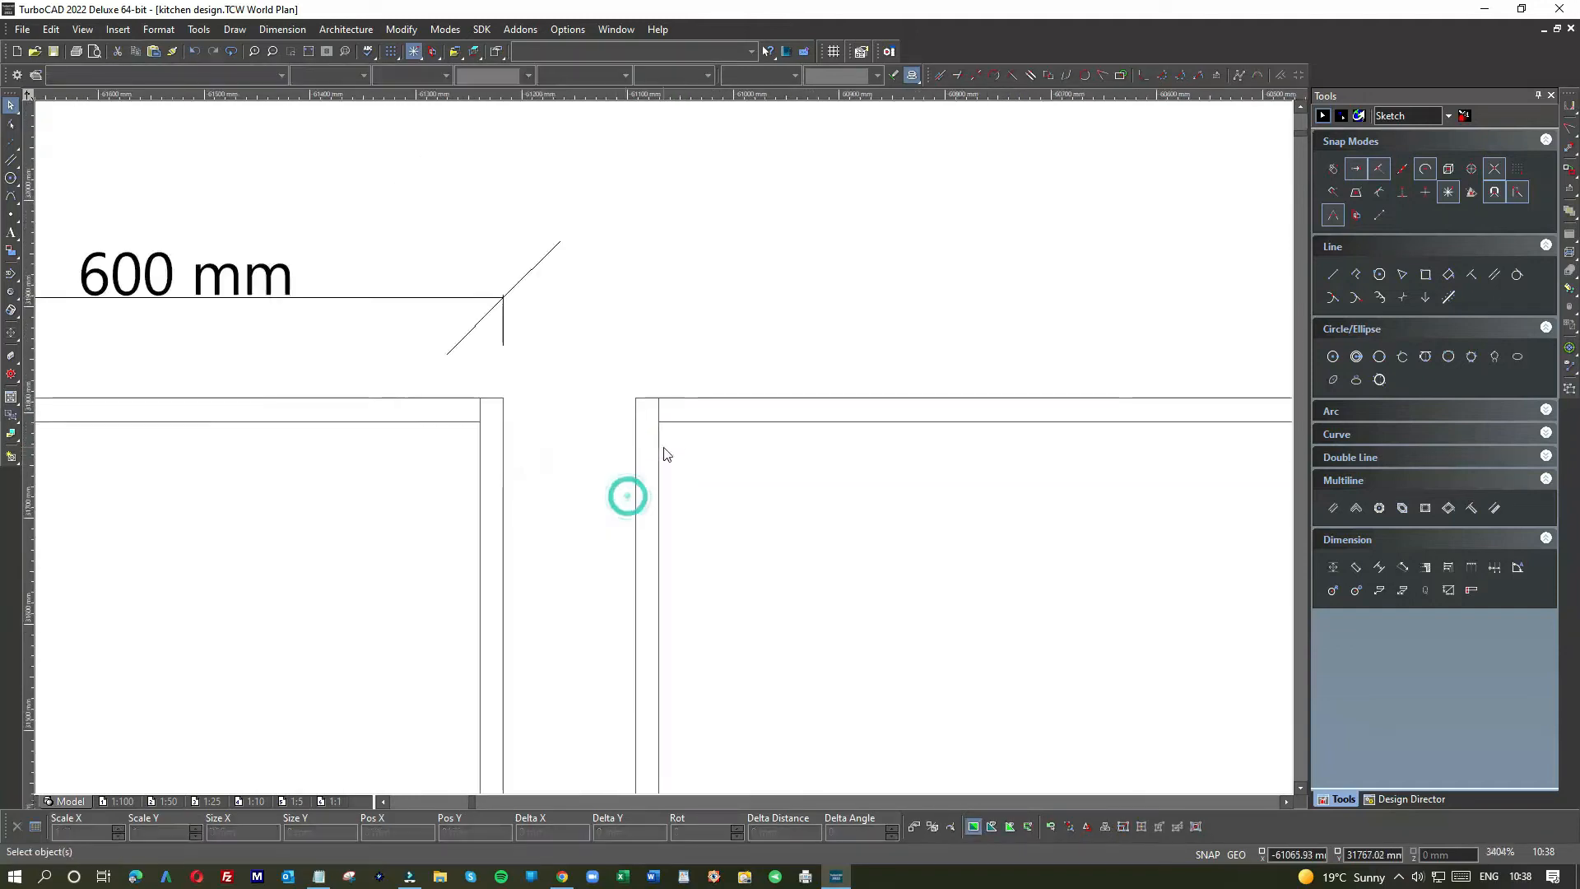
scroll(667, 494, "up", 4)
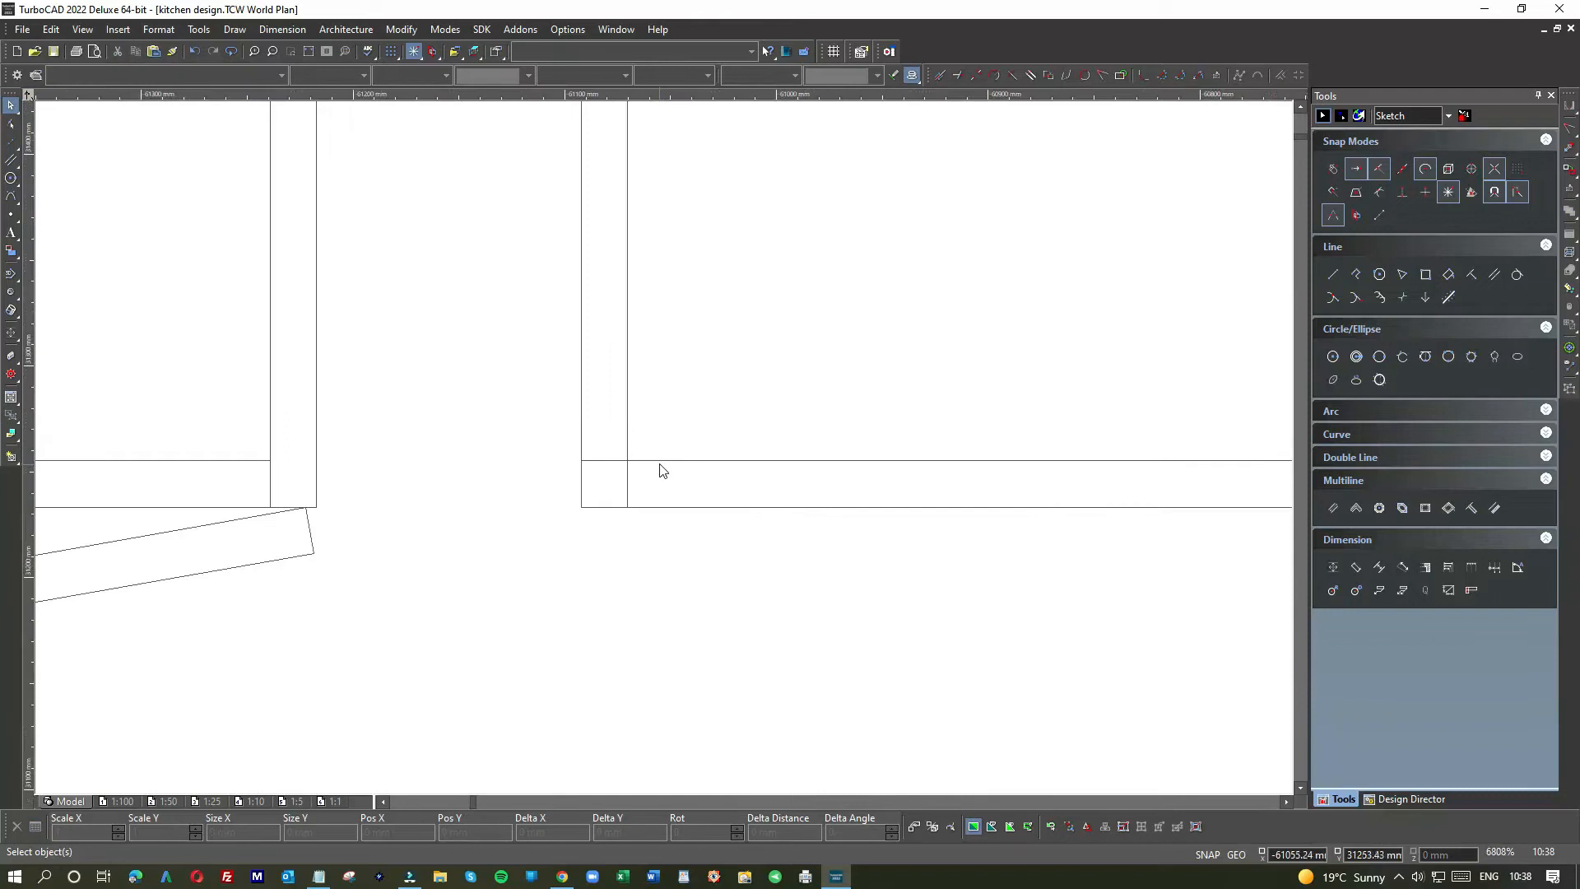
left_click(659, 462)
left_click_drag(581, 461, 627, 460)
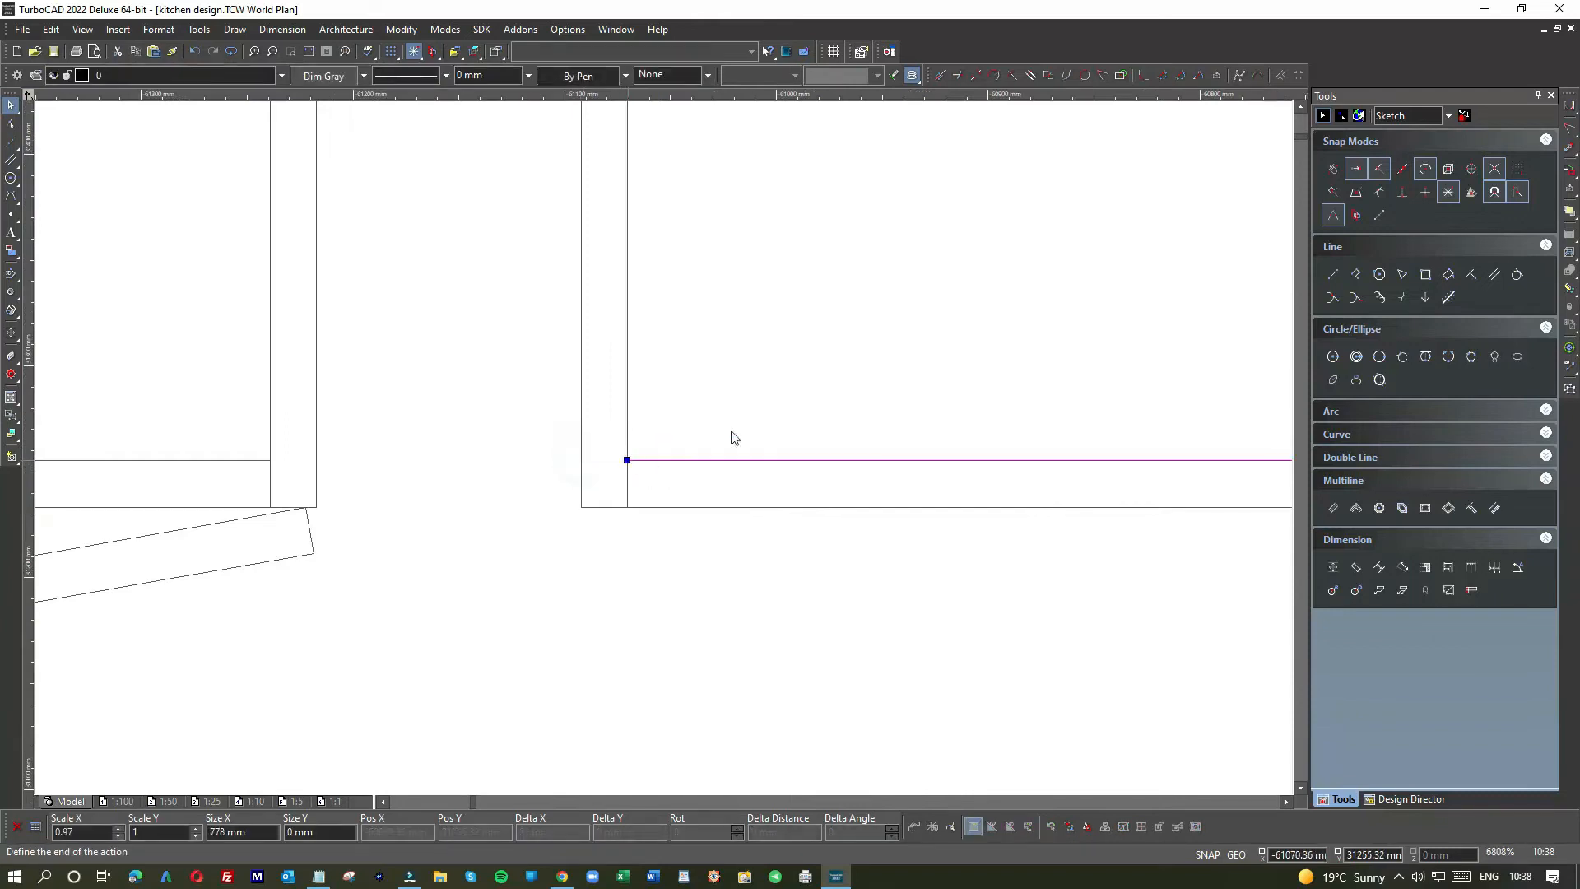
left_click(857, 377)
scroll(663, 451, "down", 4)
scroll(666, 454, "up", 2)
scroll(667, 454, "up", 2)
left_click(770, 454)
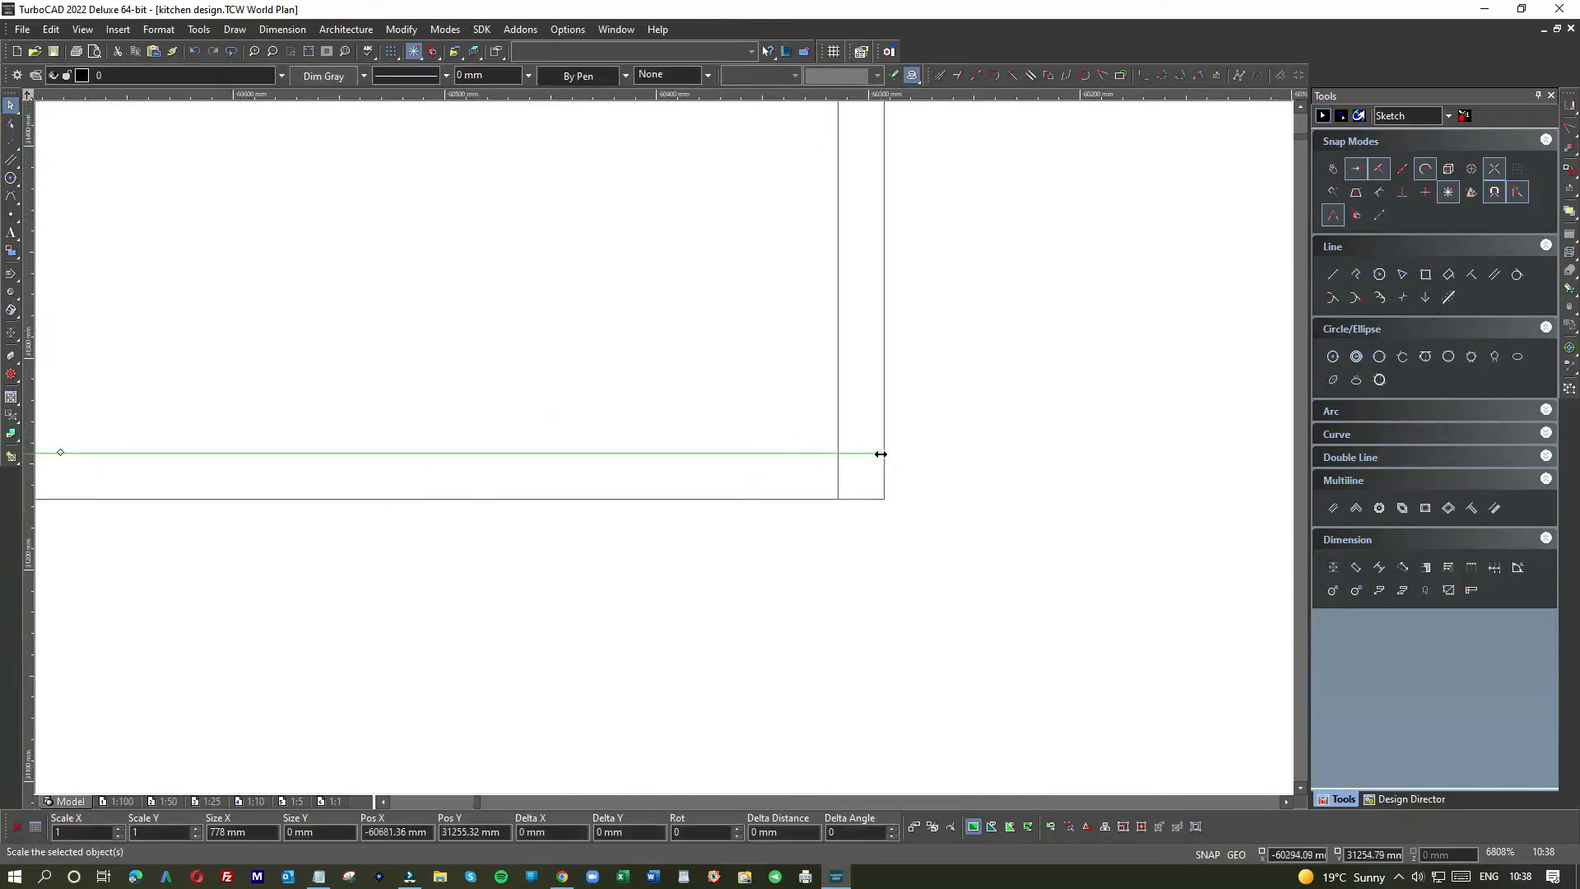
left_click_drag(880, 451, 837, 451)
left_click(724, 380)
scroll(663, 448, "down", 6)
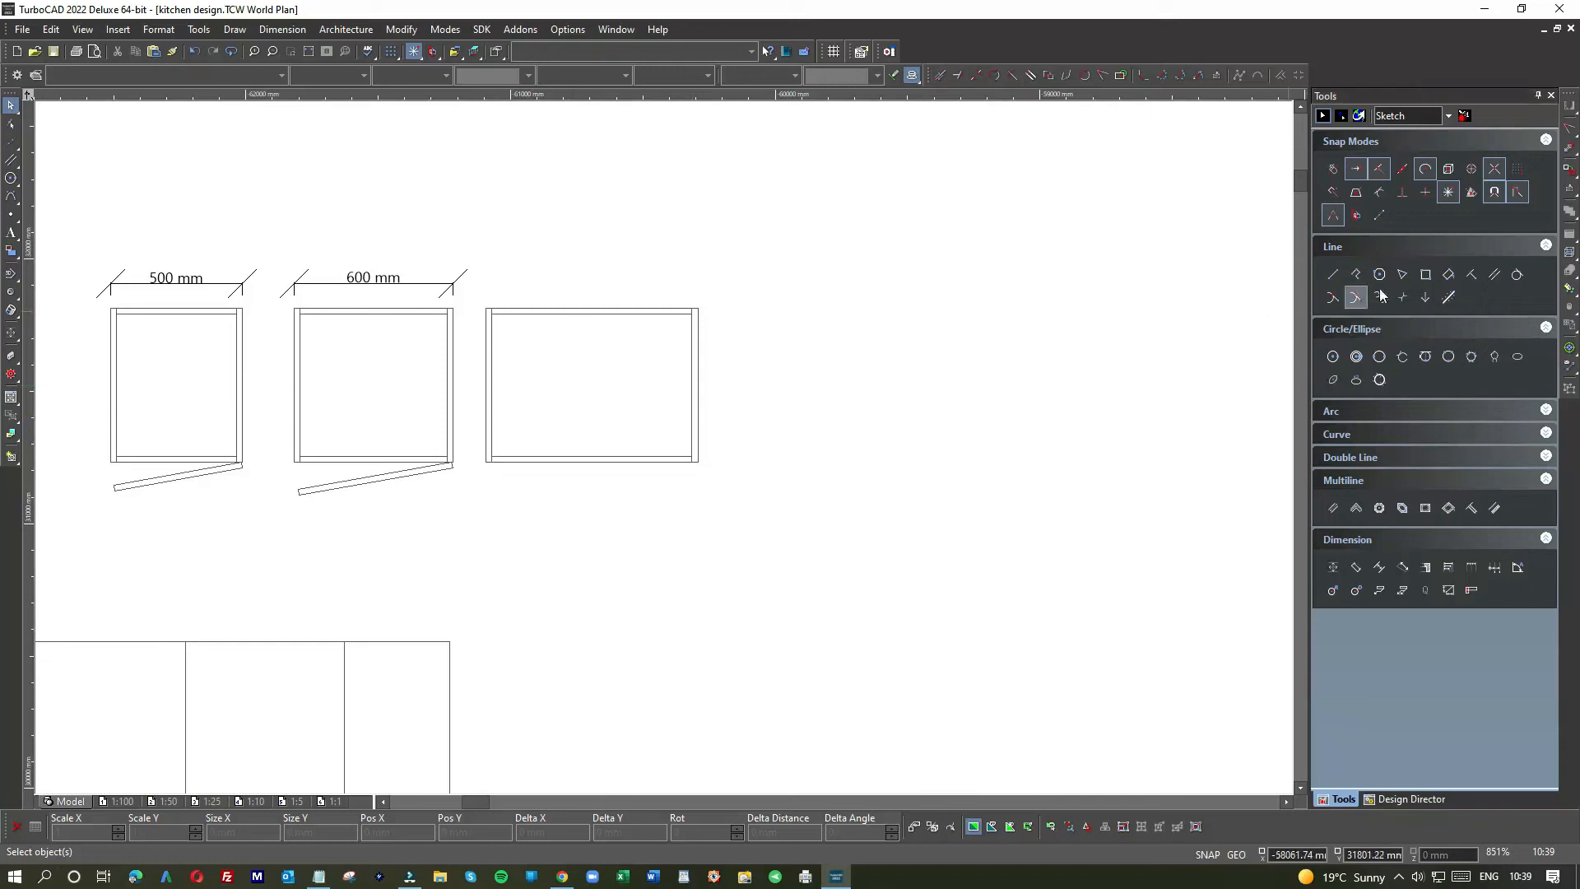
left_click(1332, 297)
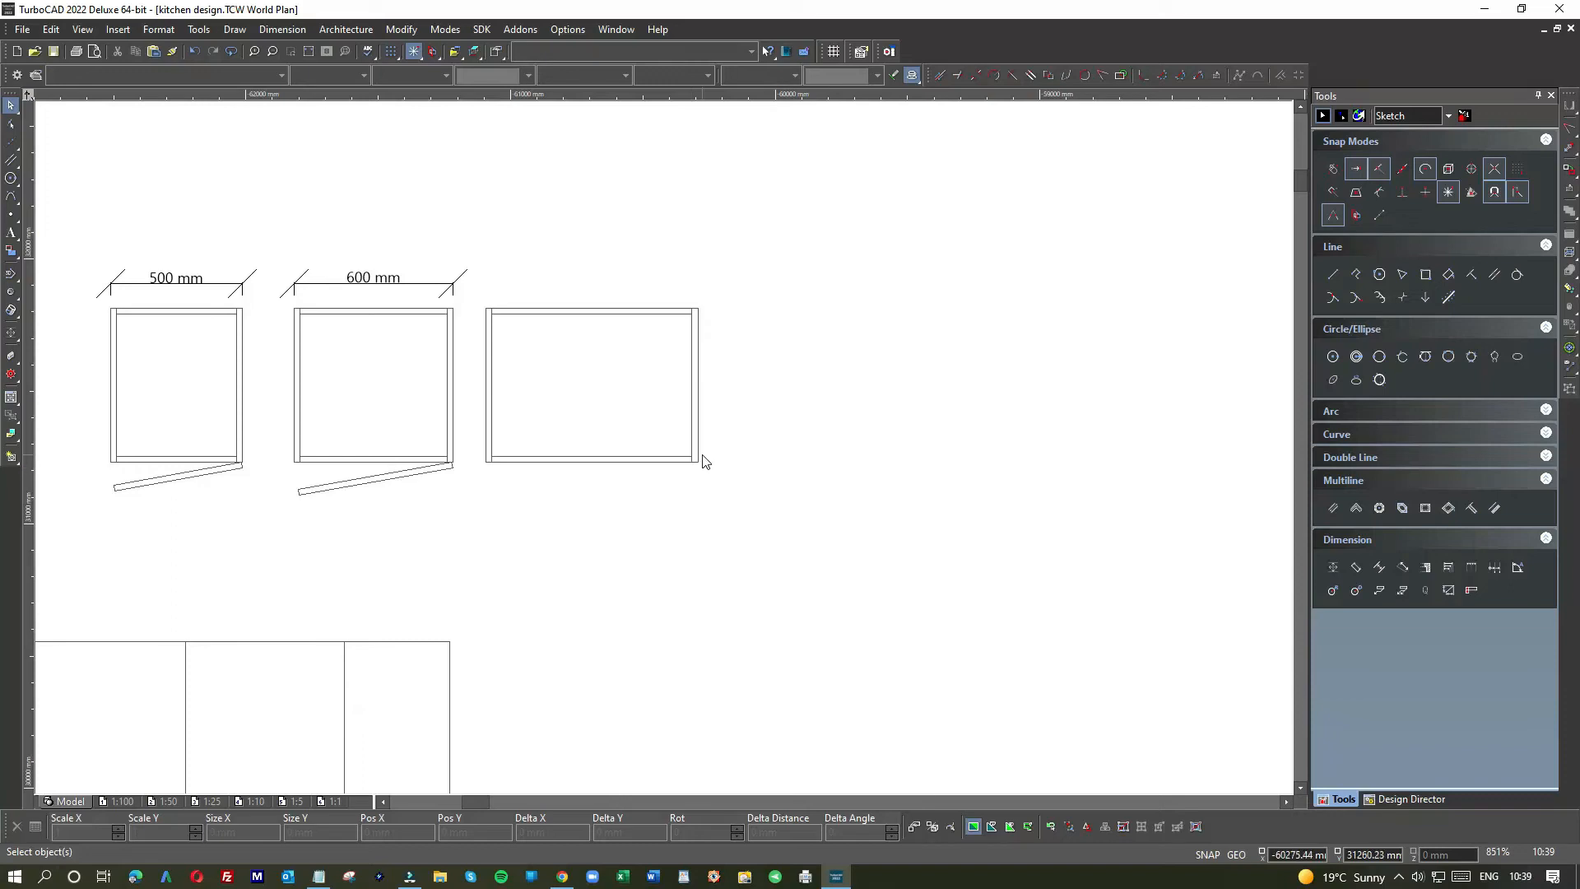
Step: Draw a 400 × 22 mm door panel rectangle to the right of the cabinet
left_click(1423, 275)
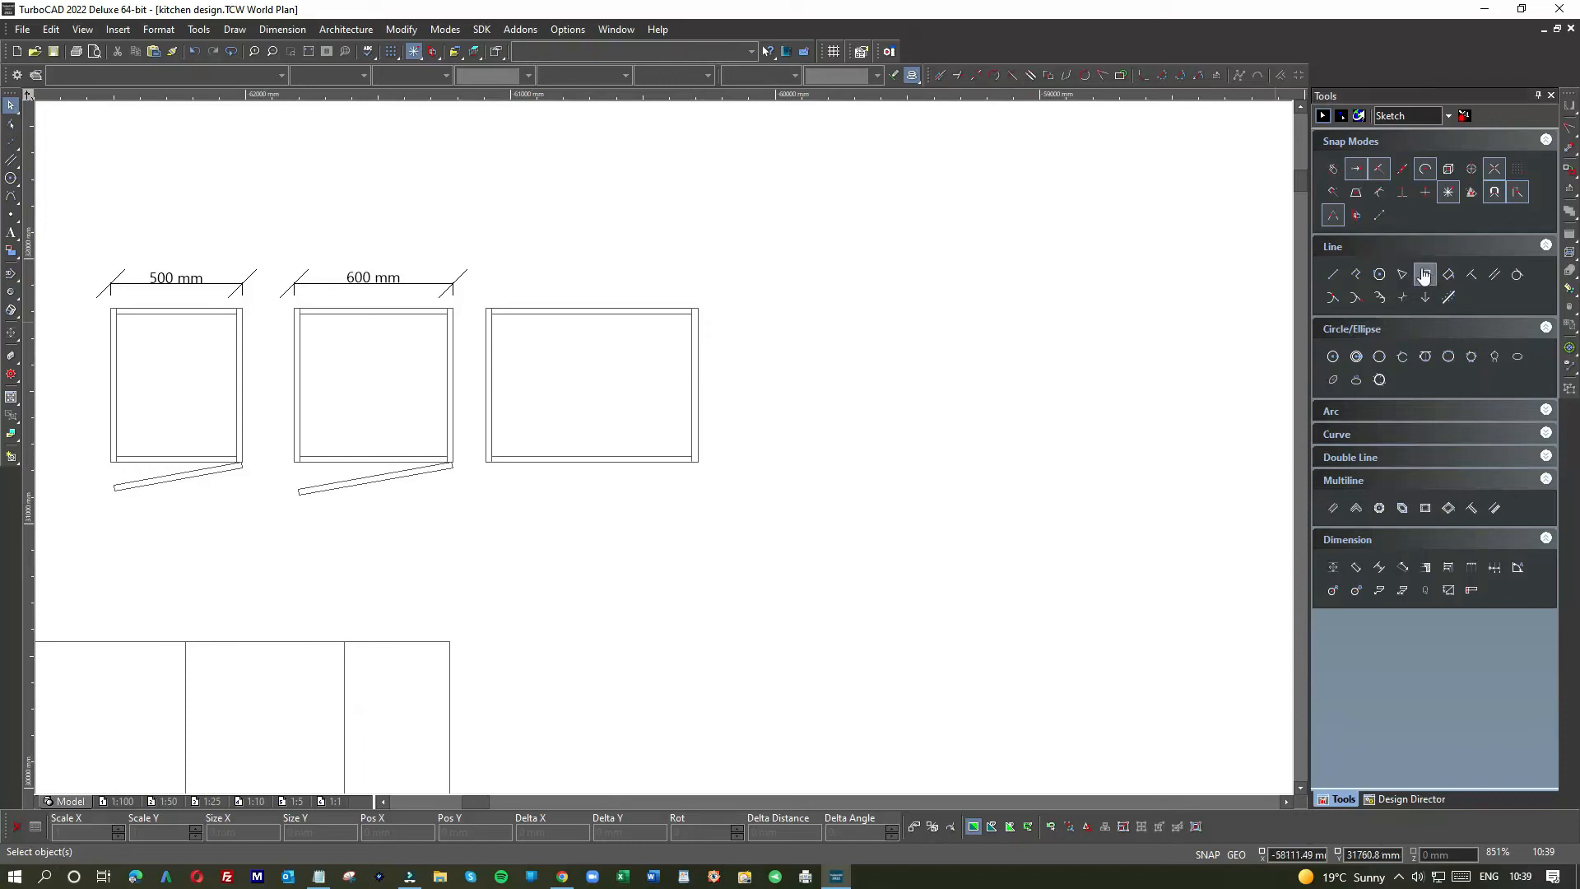
left_click(798, 305)
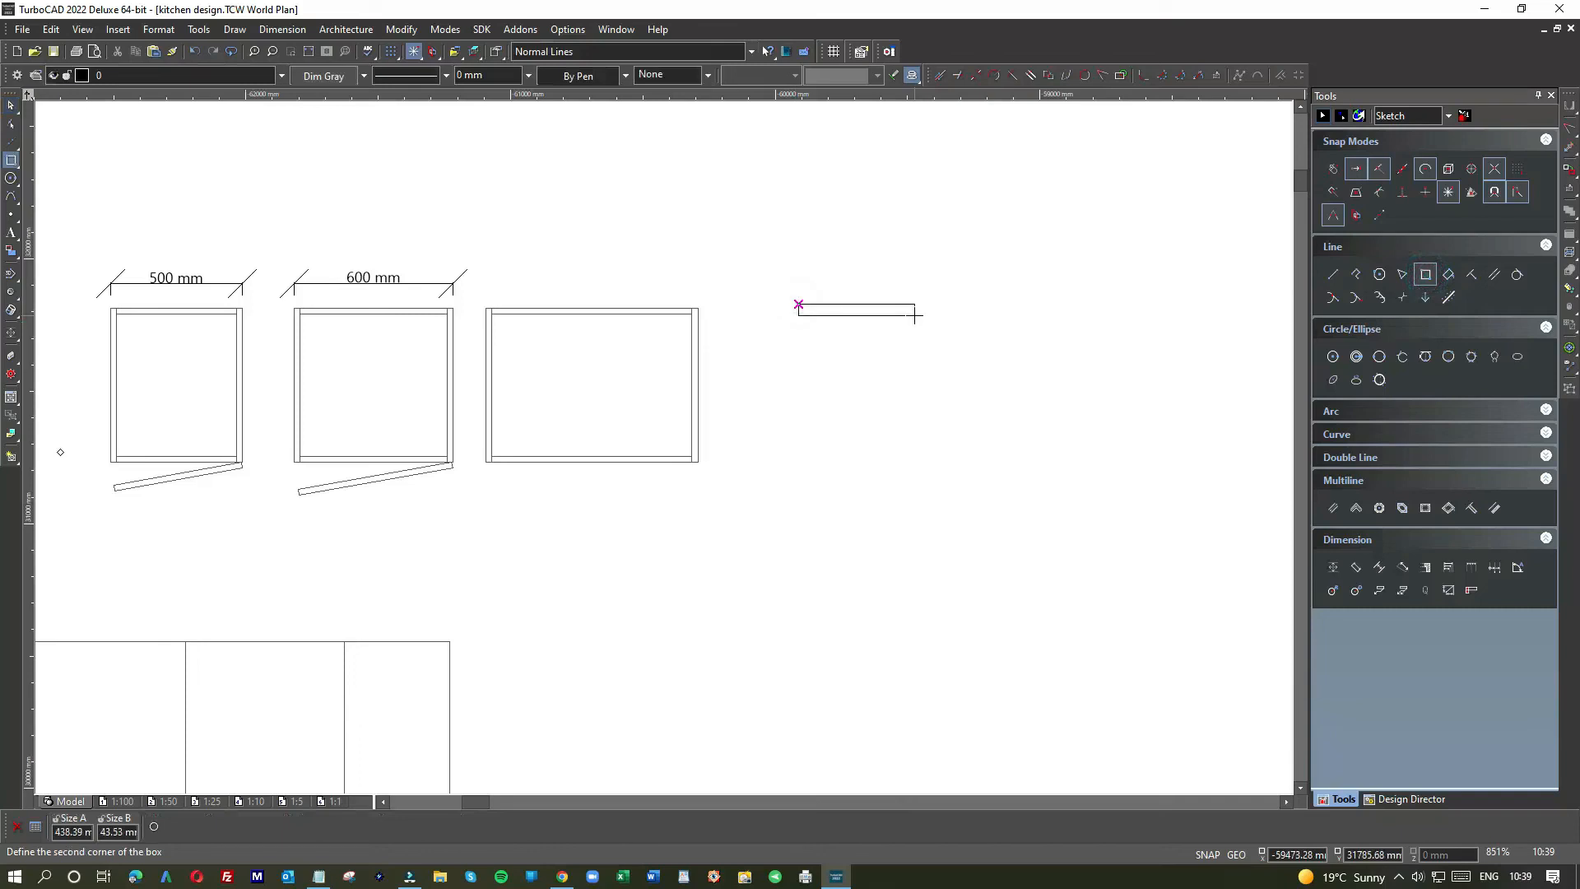
type("400")
key("Tab")
type("22")
key("Return")
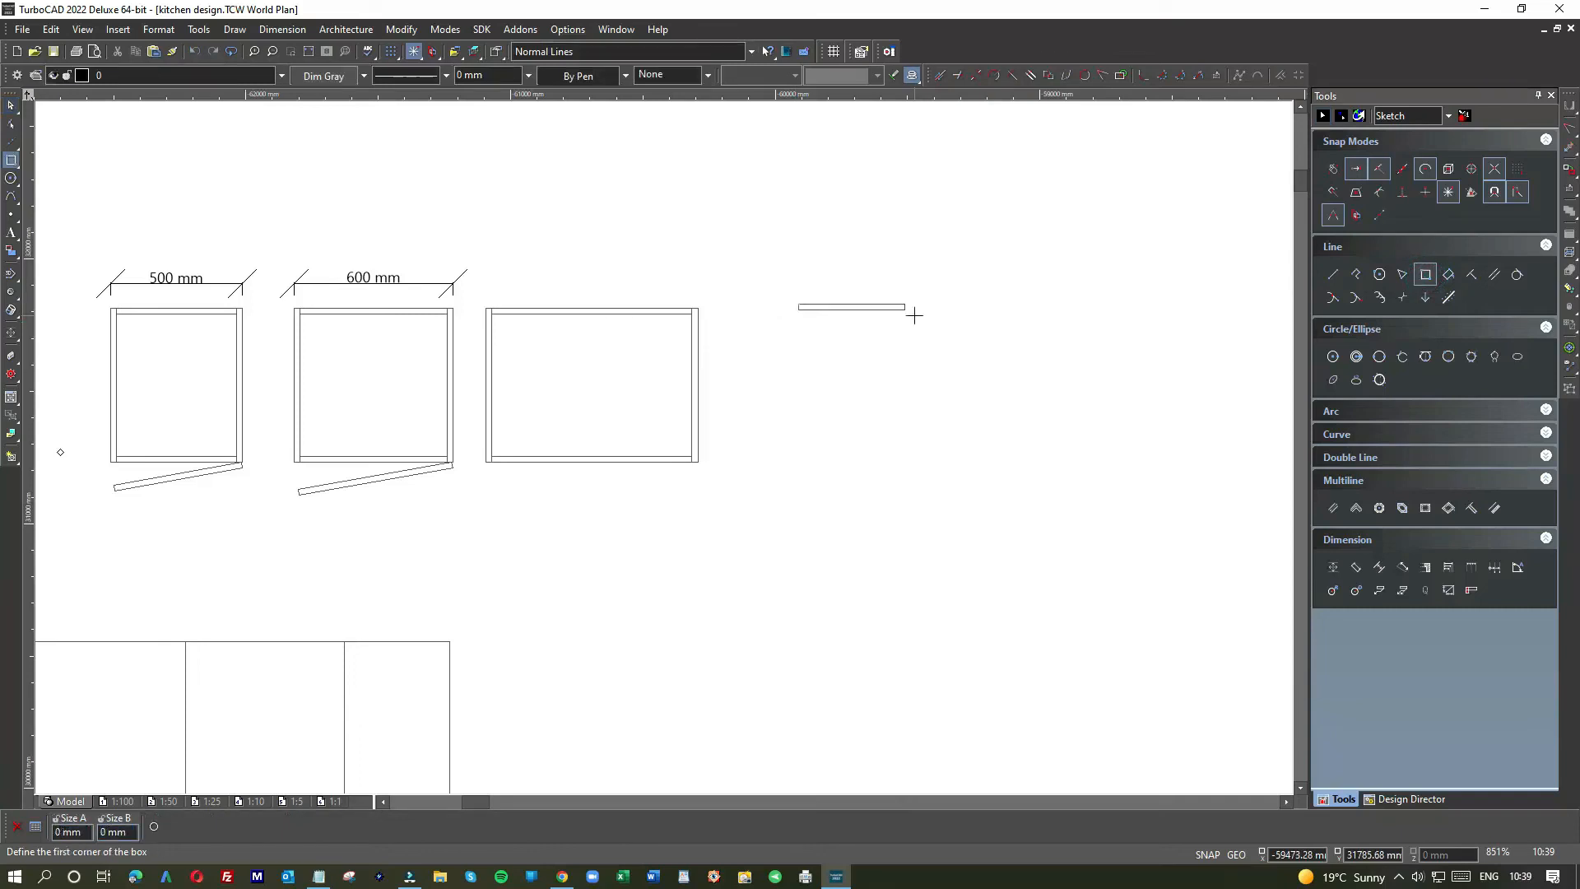
Step: Rotate the 400 × 22 door panel by 10°
left_click(13, 106)
left_click(901, 308)
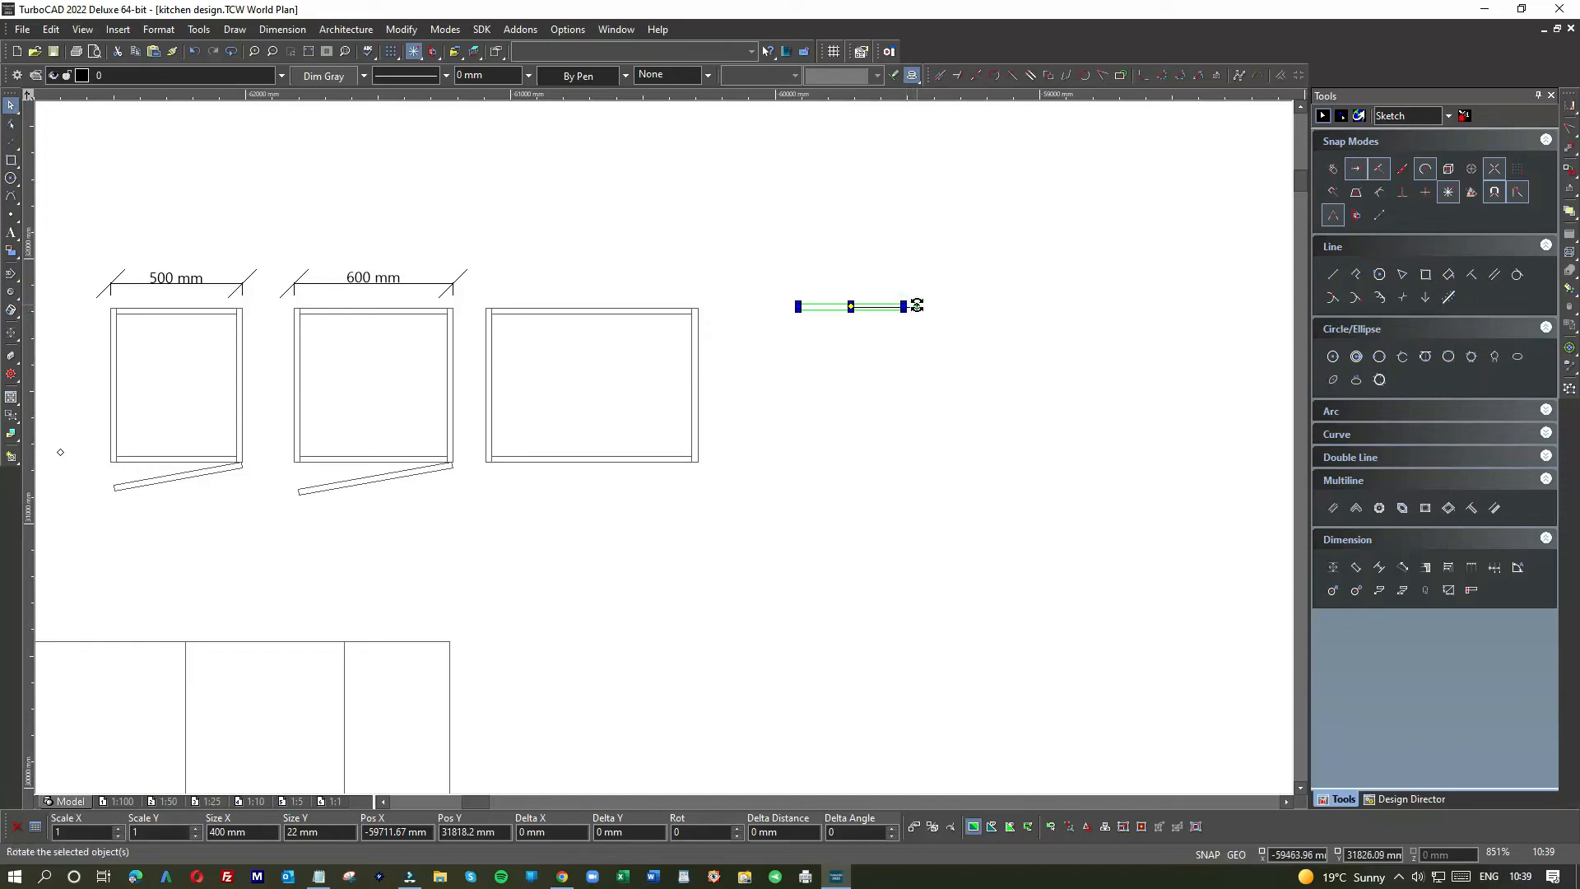
left_click(917, 306)
key("Tab")
key("Tab")
left_click_drag(697, 834, 642, 831)
type("10")
key("Return")
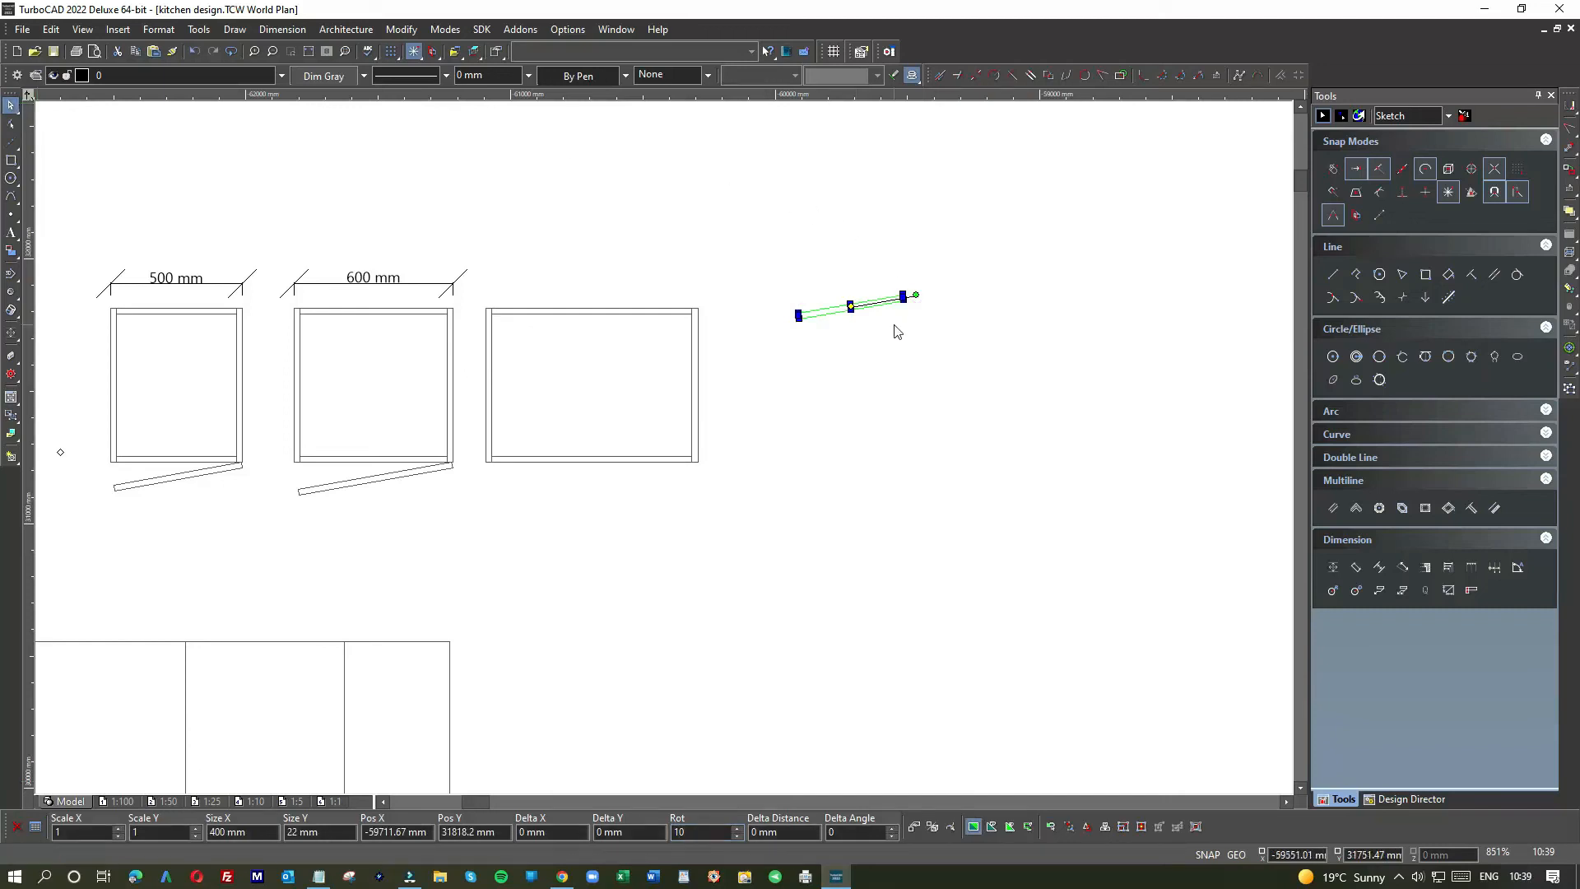
left_click(891, 325)
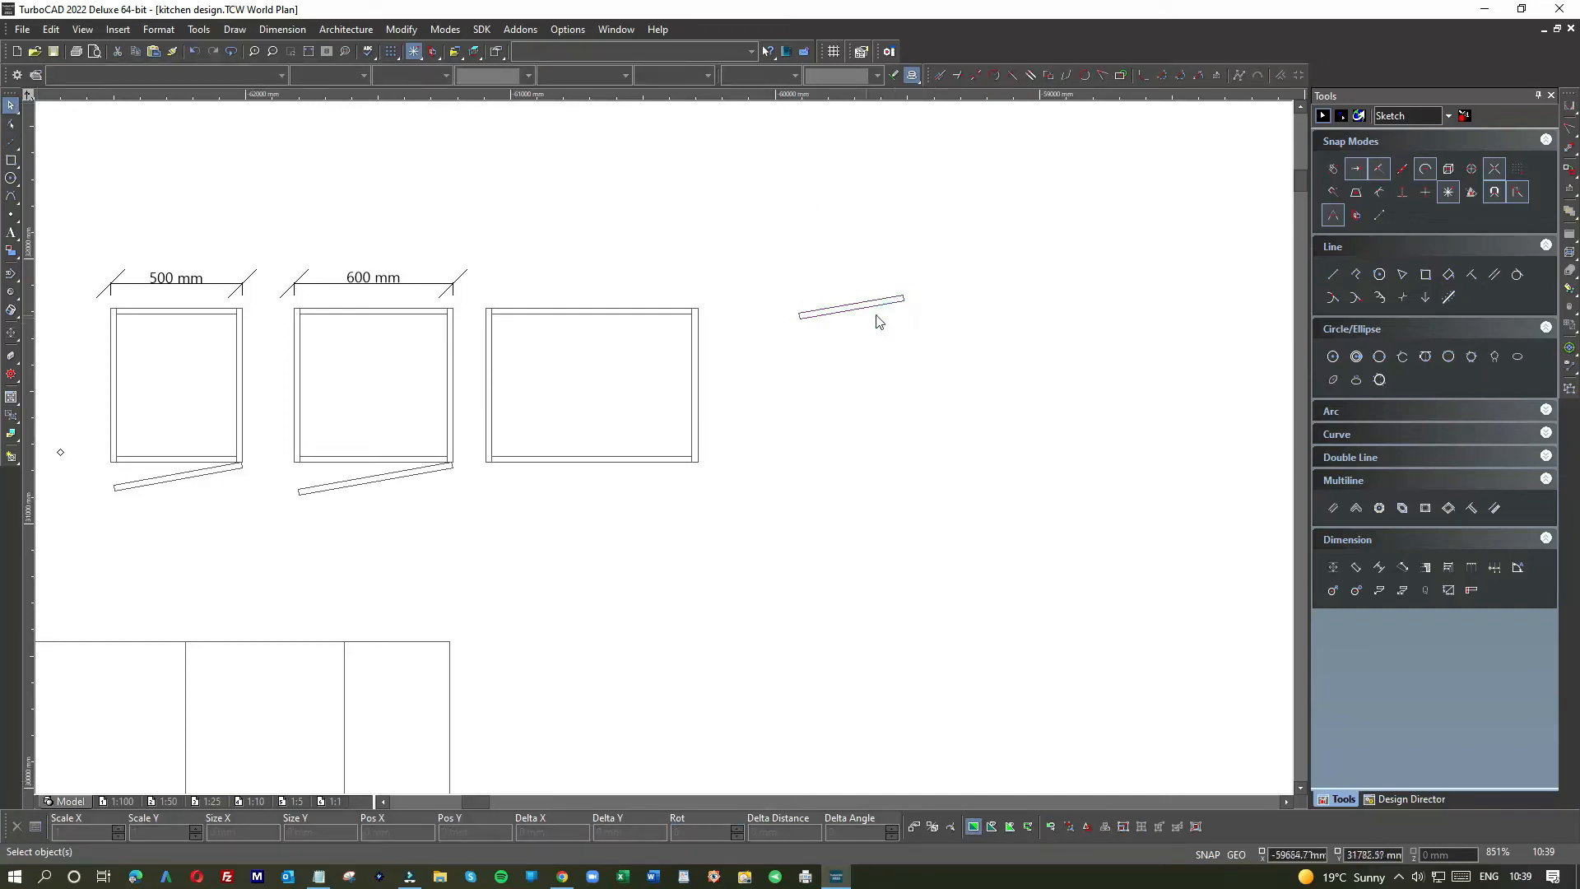
Step: Move the tilted door panel down below the new cabinet's bottom corner
left_click(901, 301)
left_click_drag(834, 306, 626, 504)
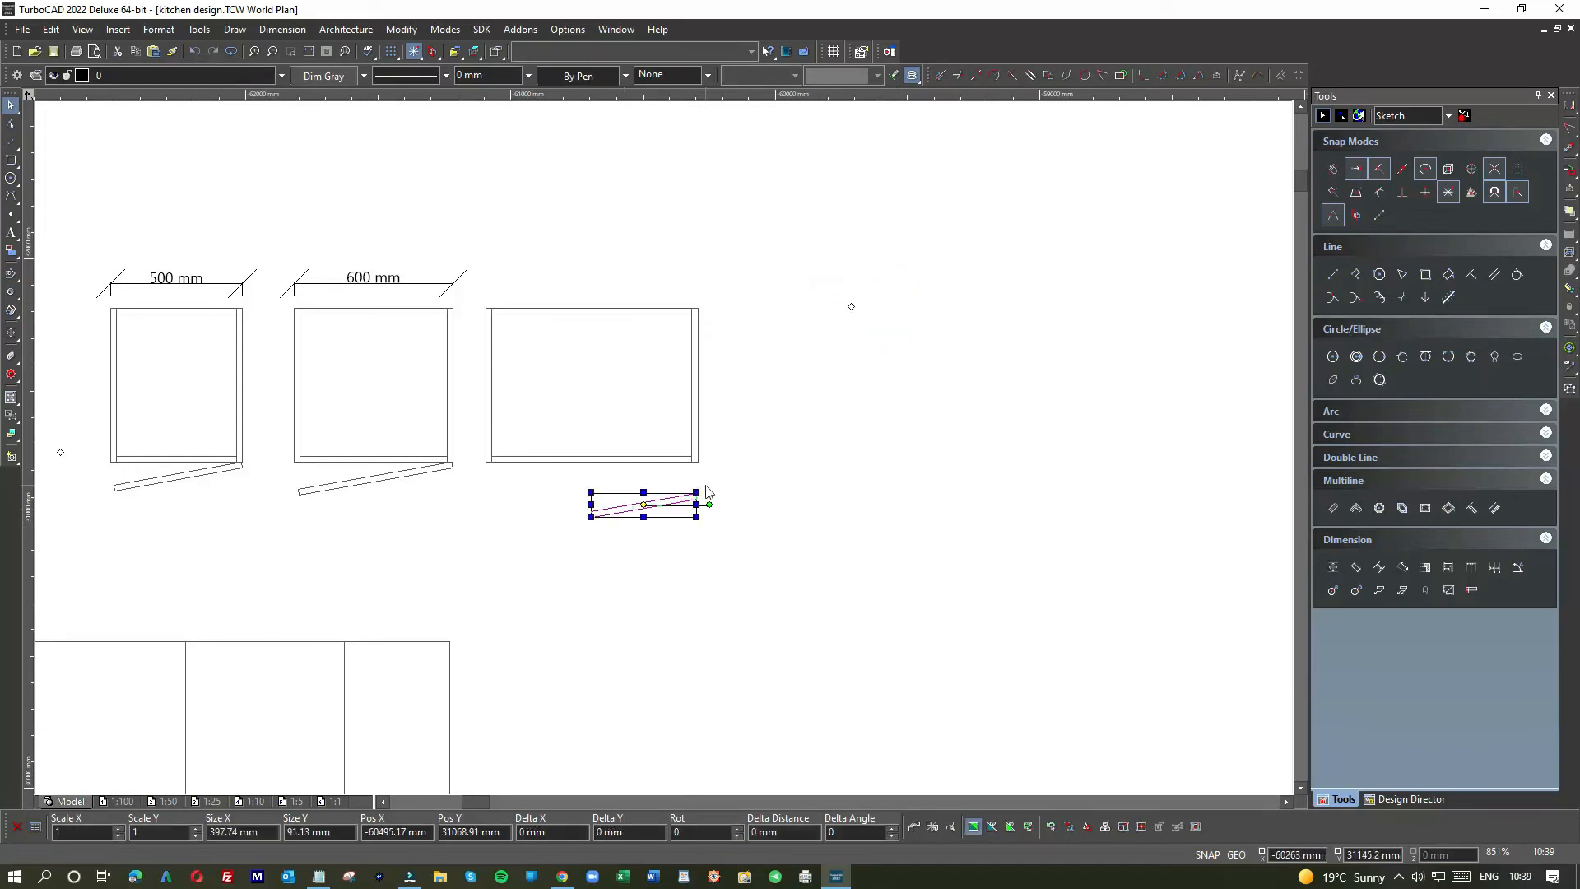
left_click(705, 483)
scroll(664, 453, "up", 2)
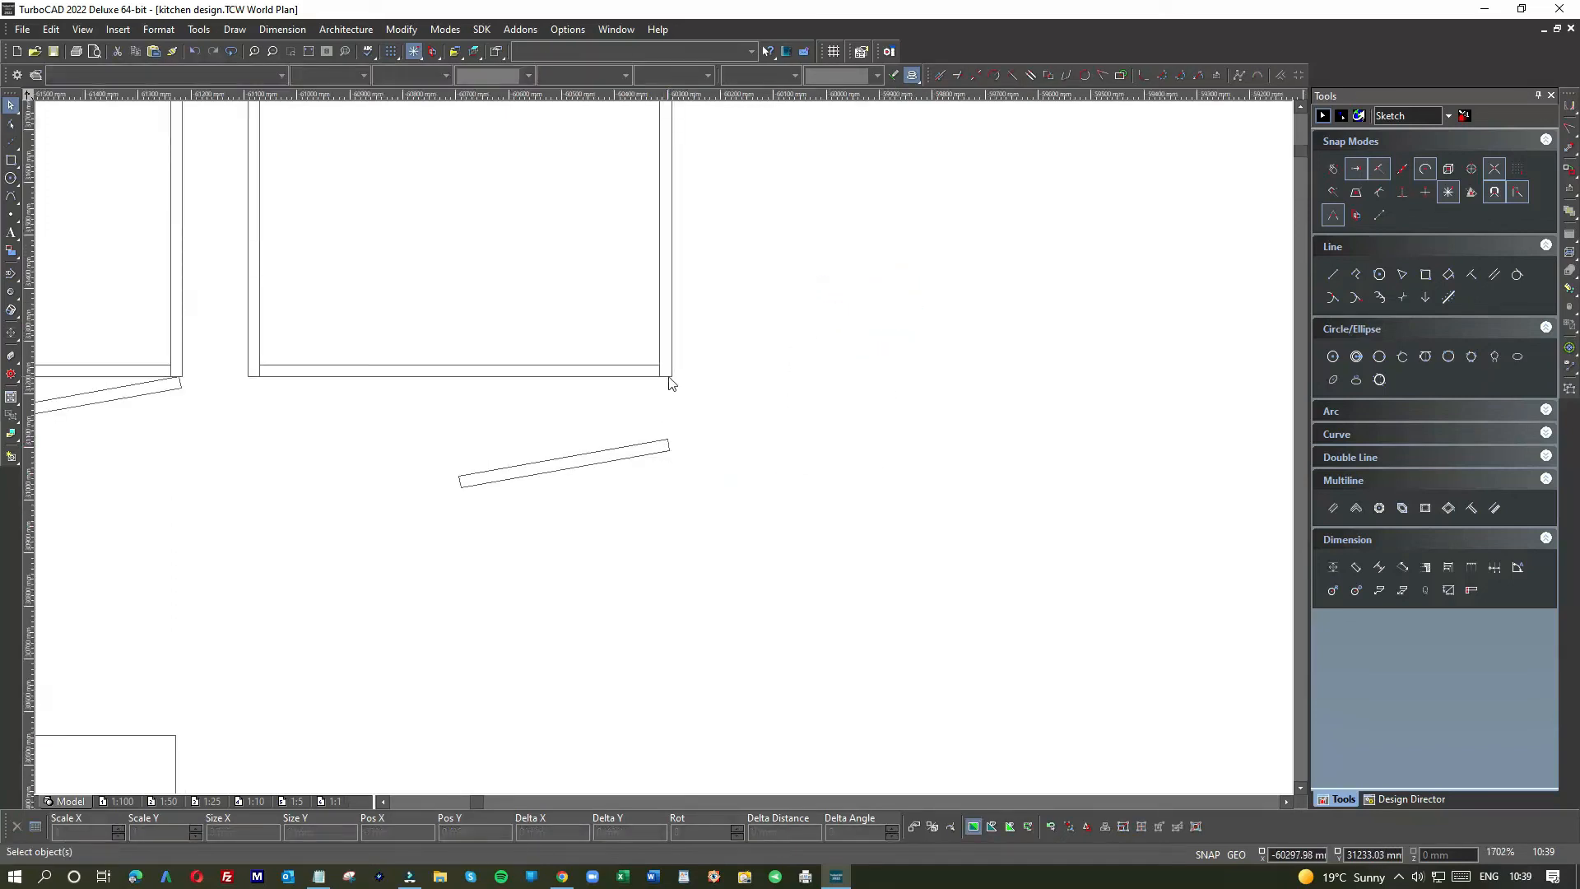
left_click(662, 454)
left_click_drag(663, 451, 663, 384)
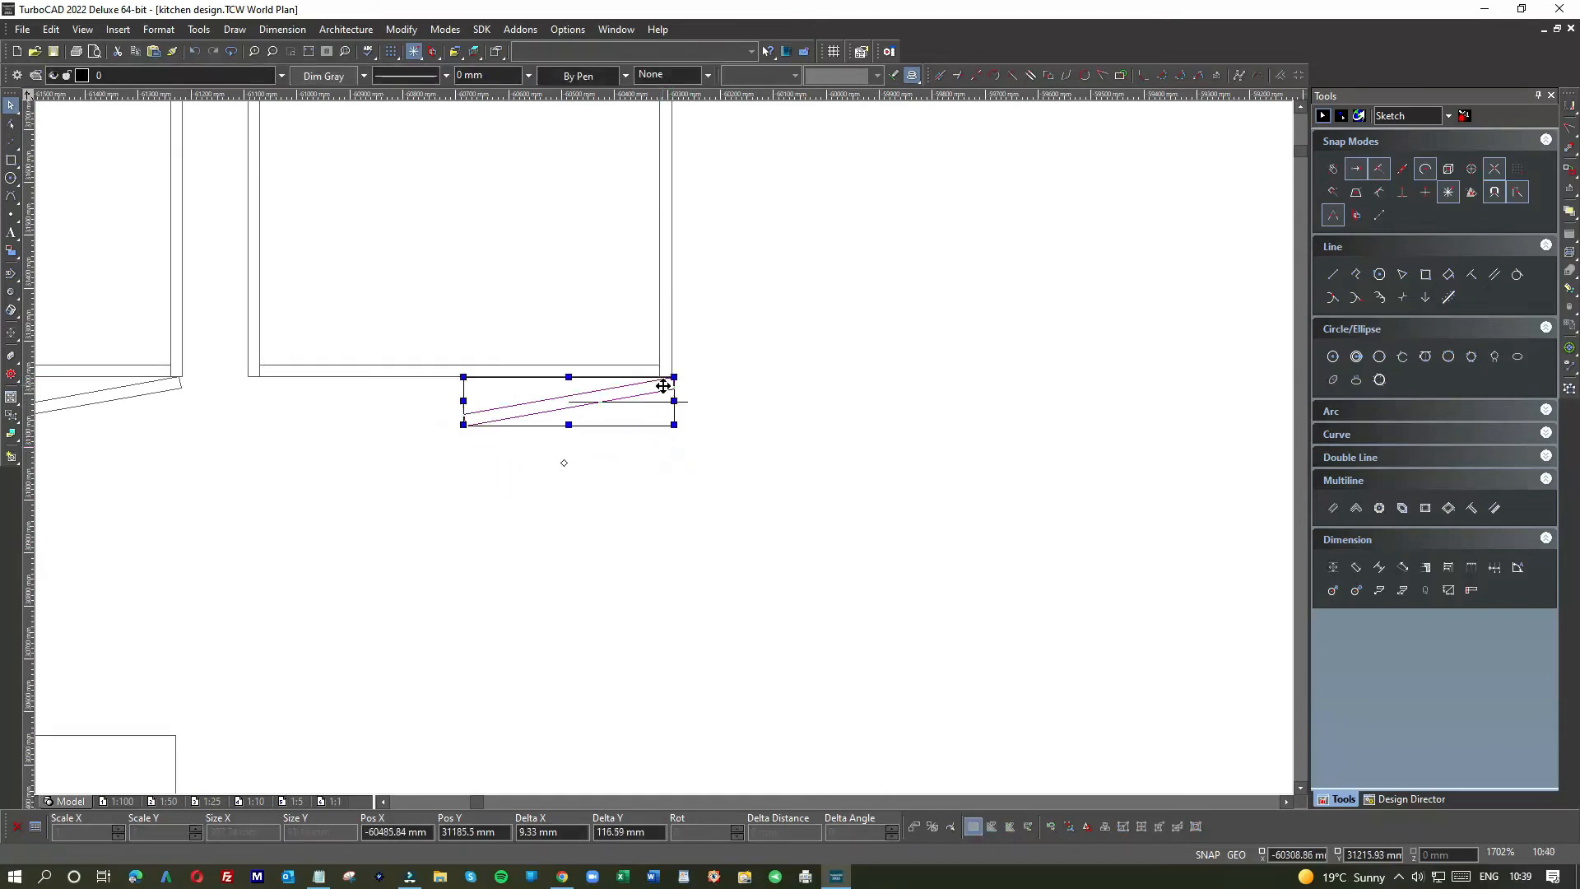
scroll(664, 452, "up", 4)
left_click_drag(665, 451, 660, 446)
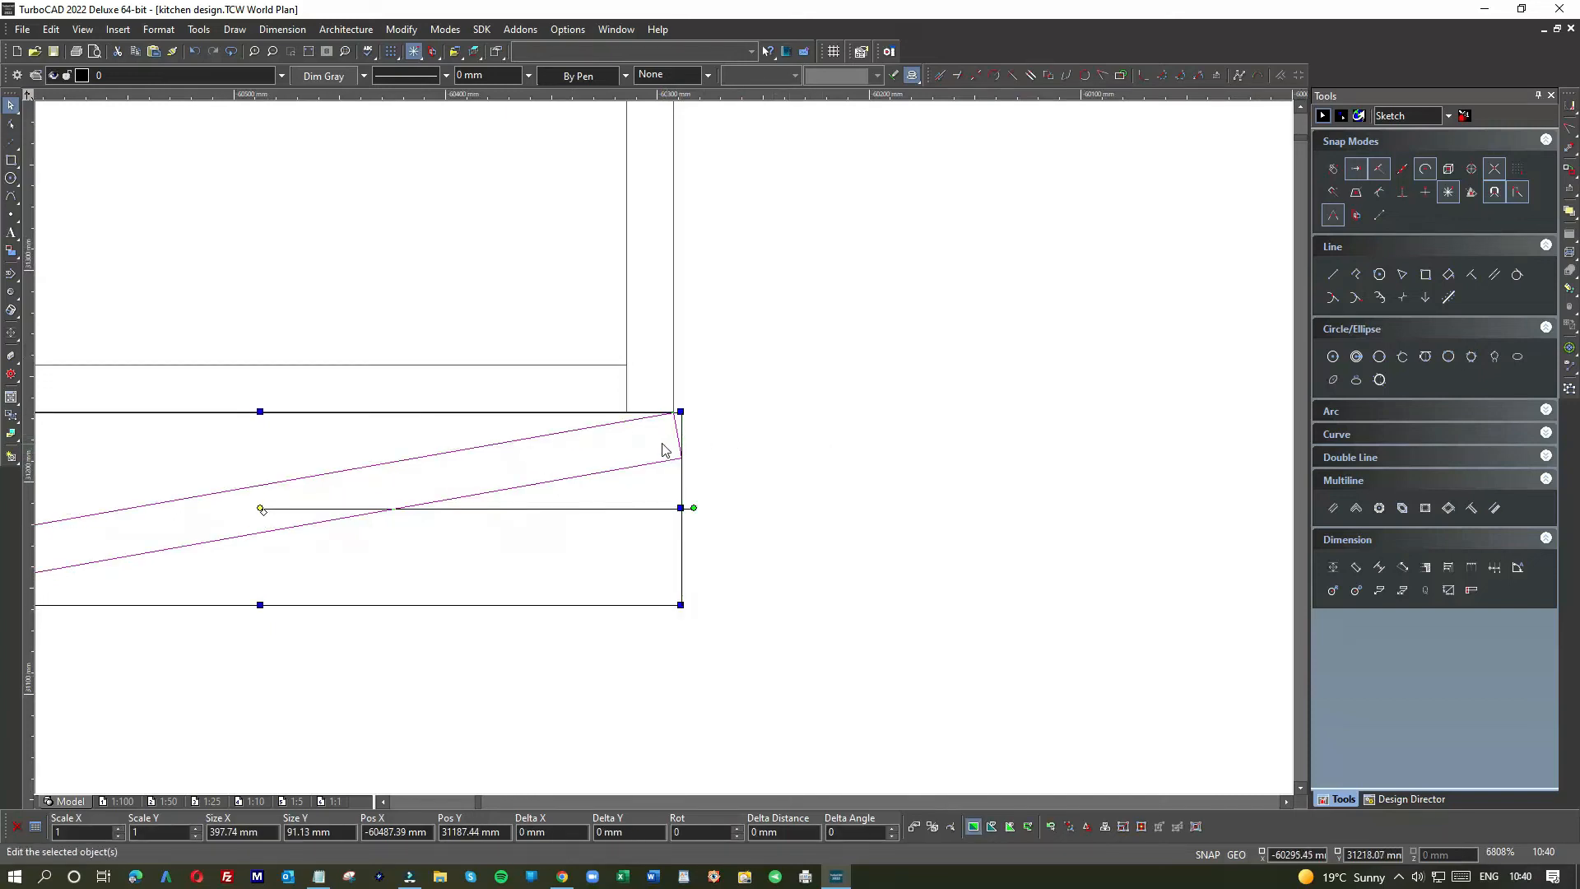
left_click_drag(654, 442, 712, 558)
left_click(843, 561)
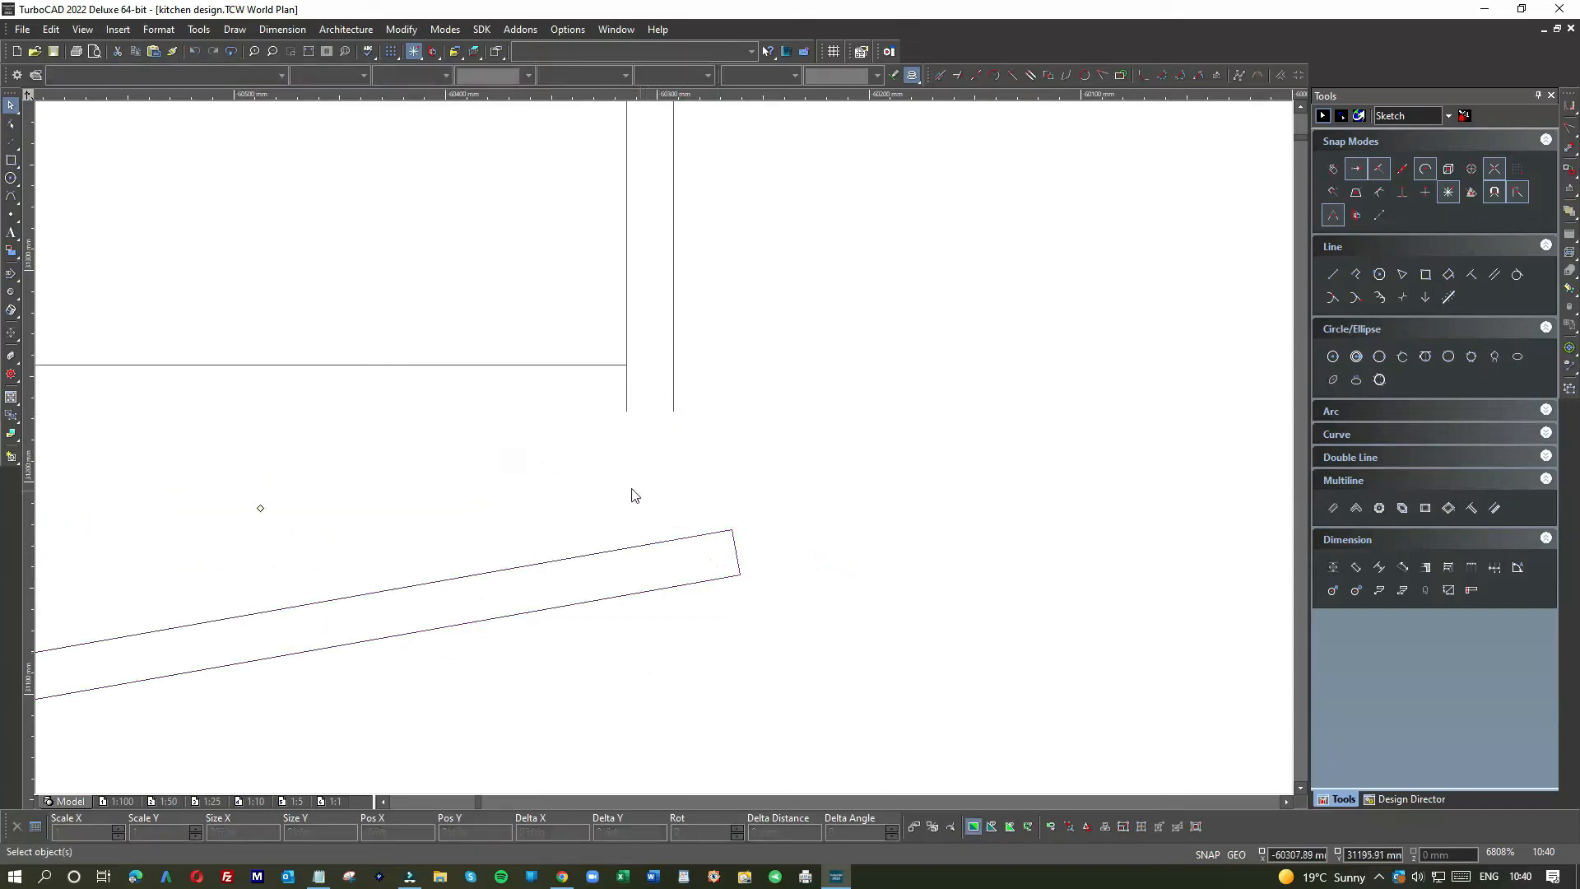
scroll(663, 451, "down", 1)
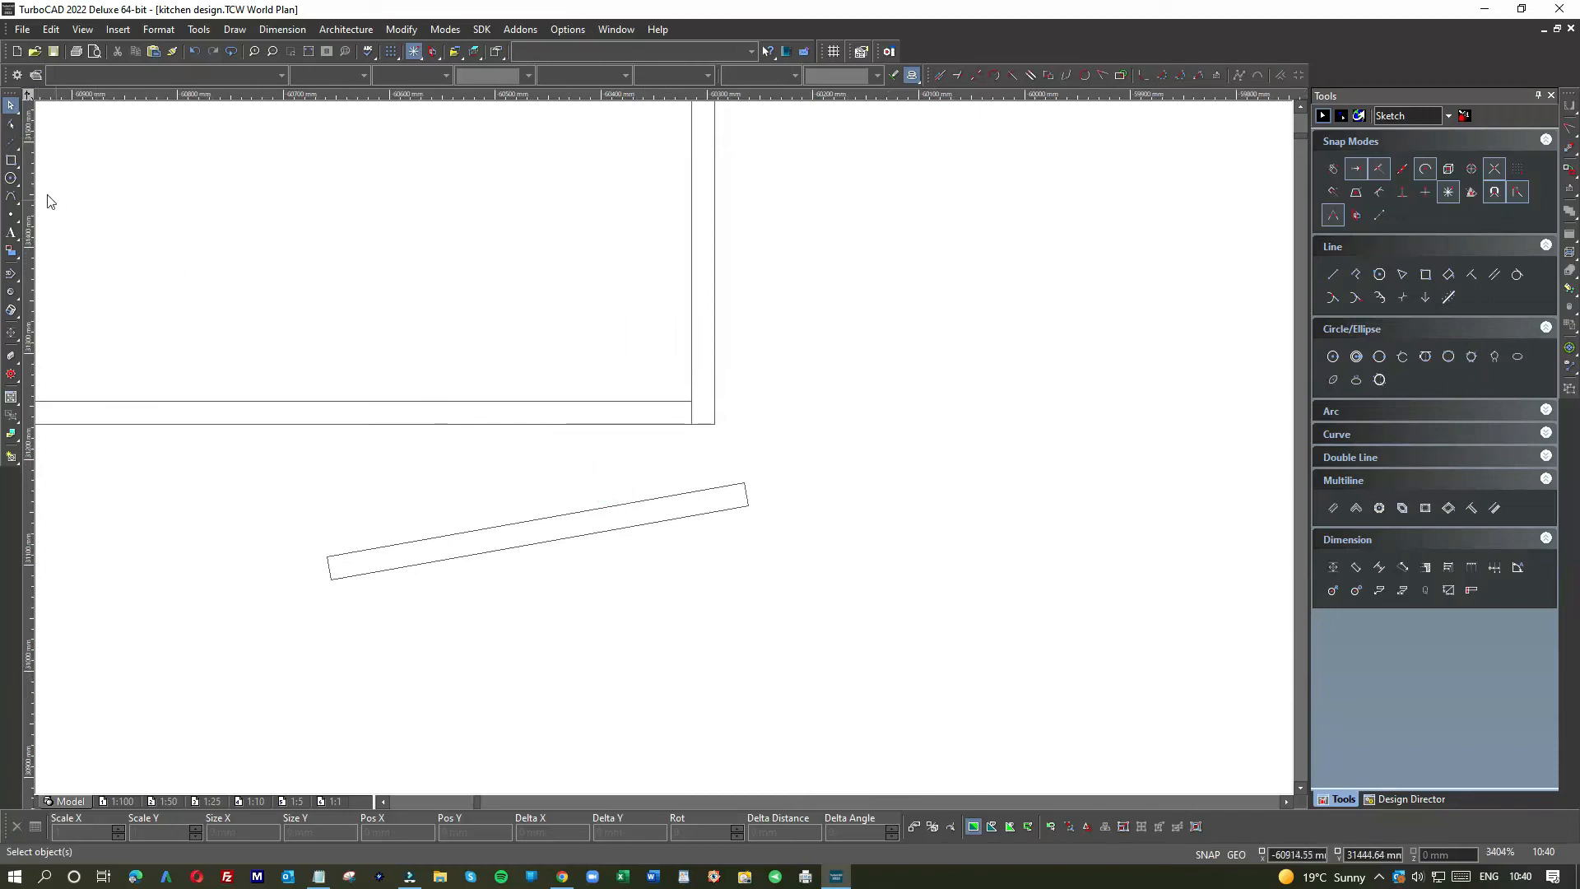
Step: Shift the door bar toward the cabinet corner and paste a spare copy lower in the plan
left_click(1332, 274)
scroll(746, 484, "up", 1)
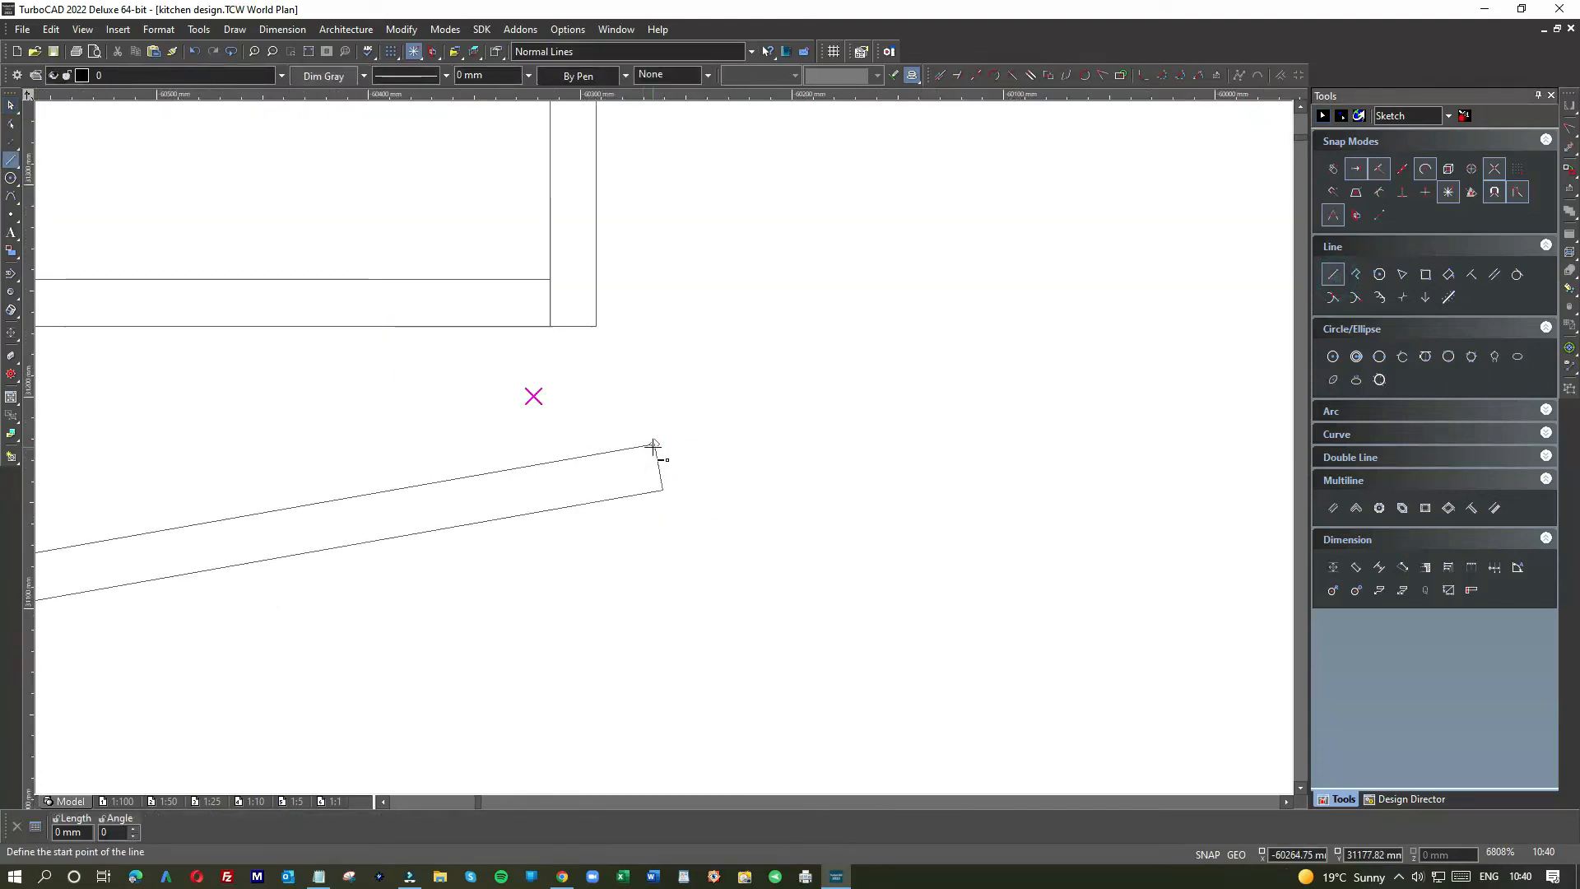
left_click(654, 443)
key("Escape")
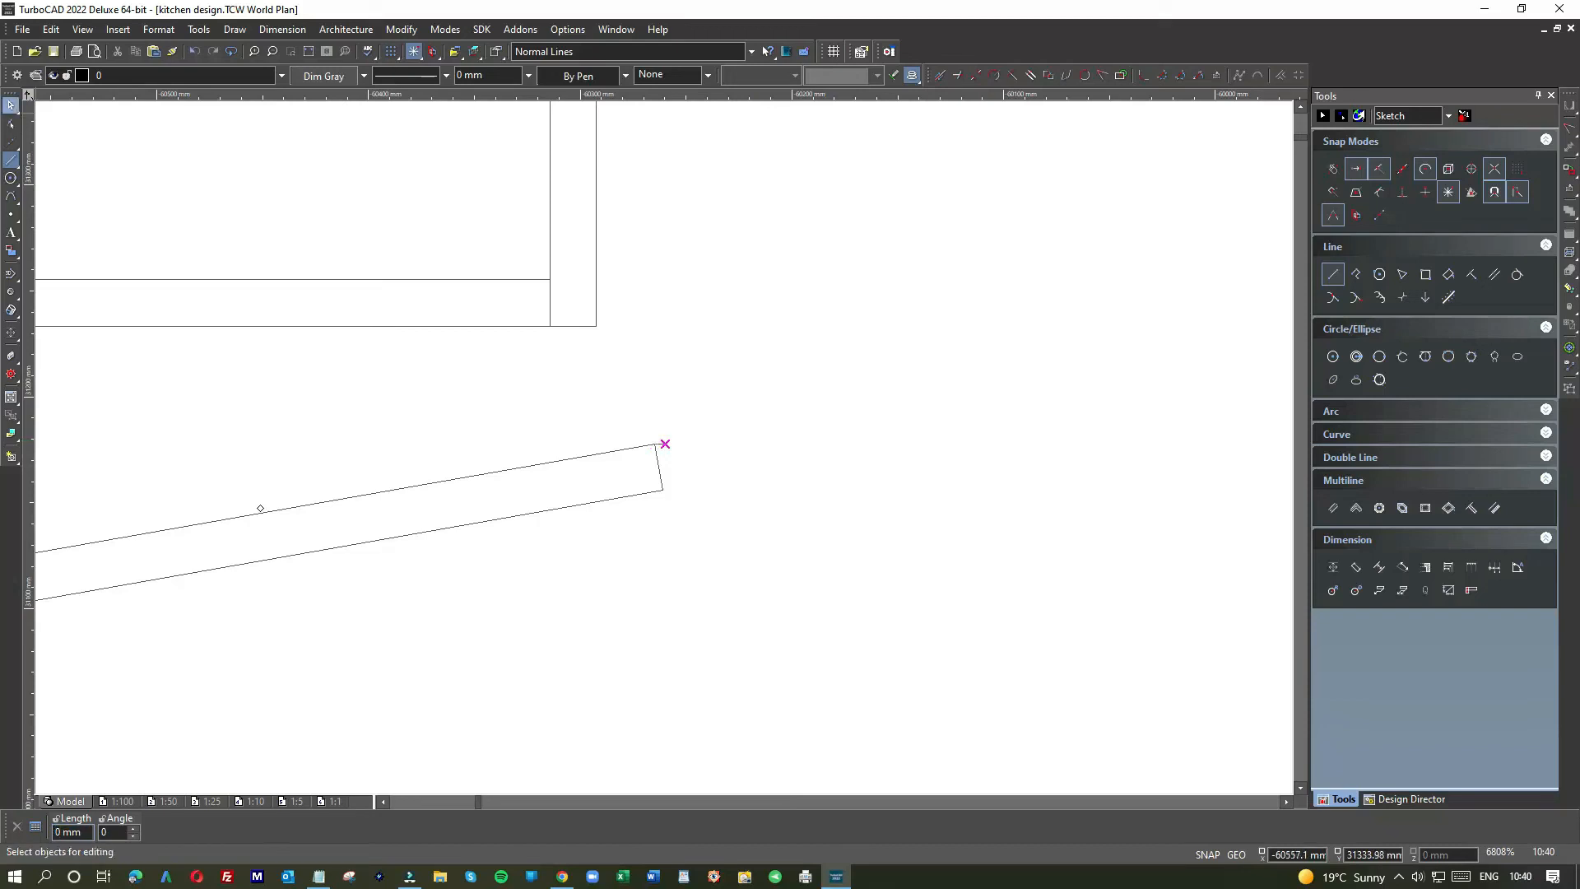
left_click_drag(697, 525, 588, 408)
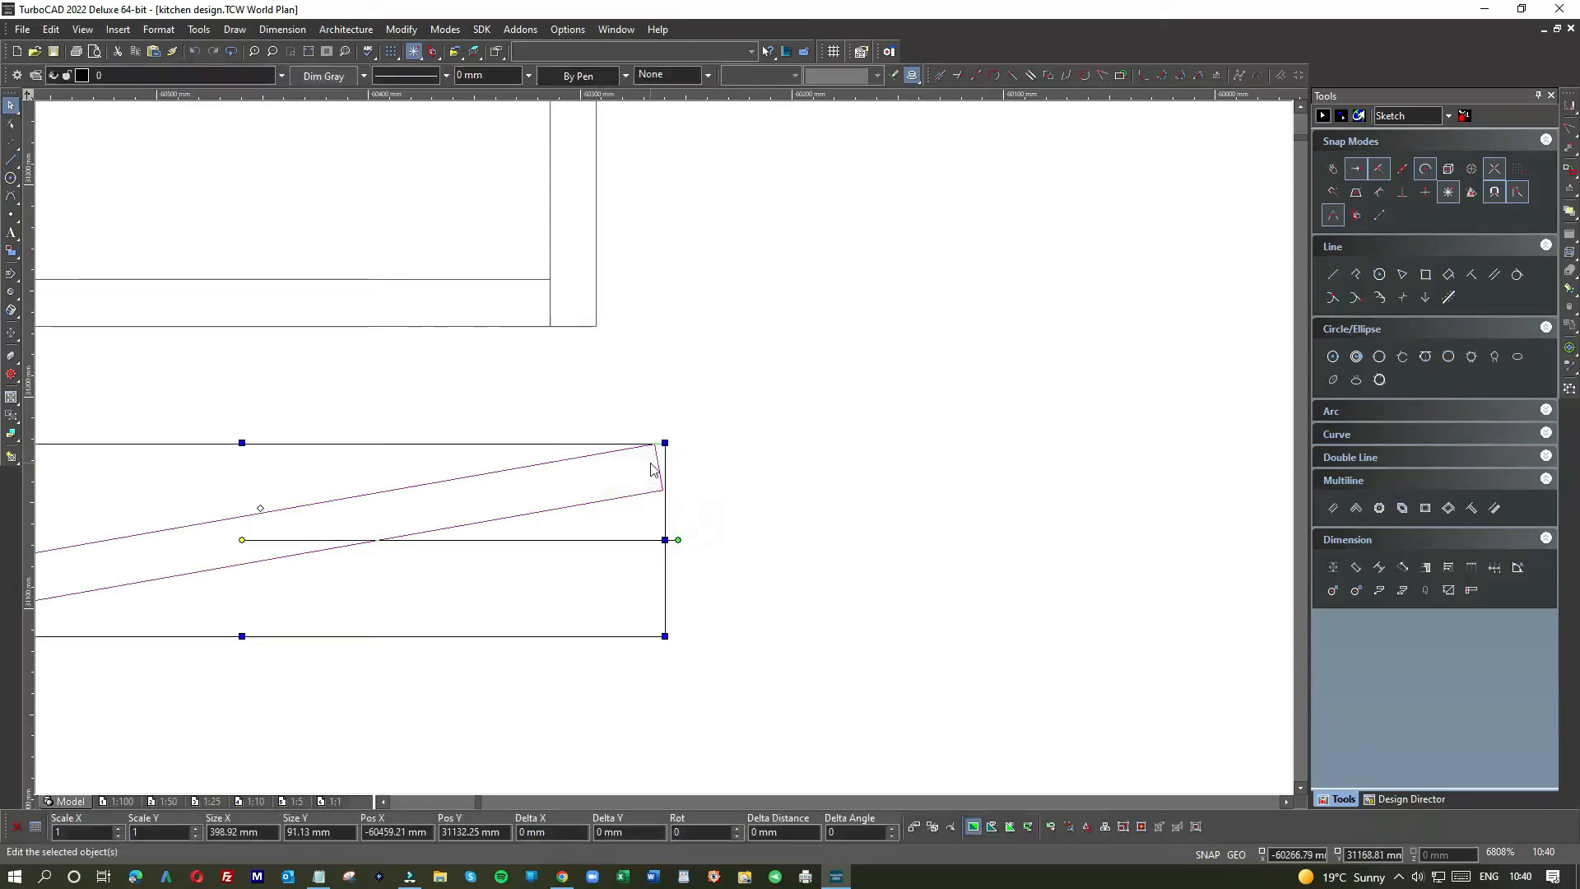
left_click_drag(654, 467, 975, 574)
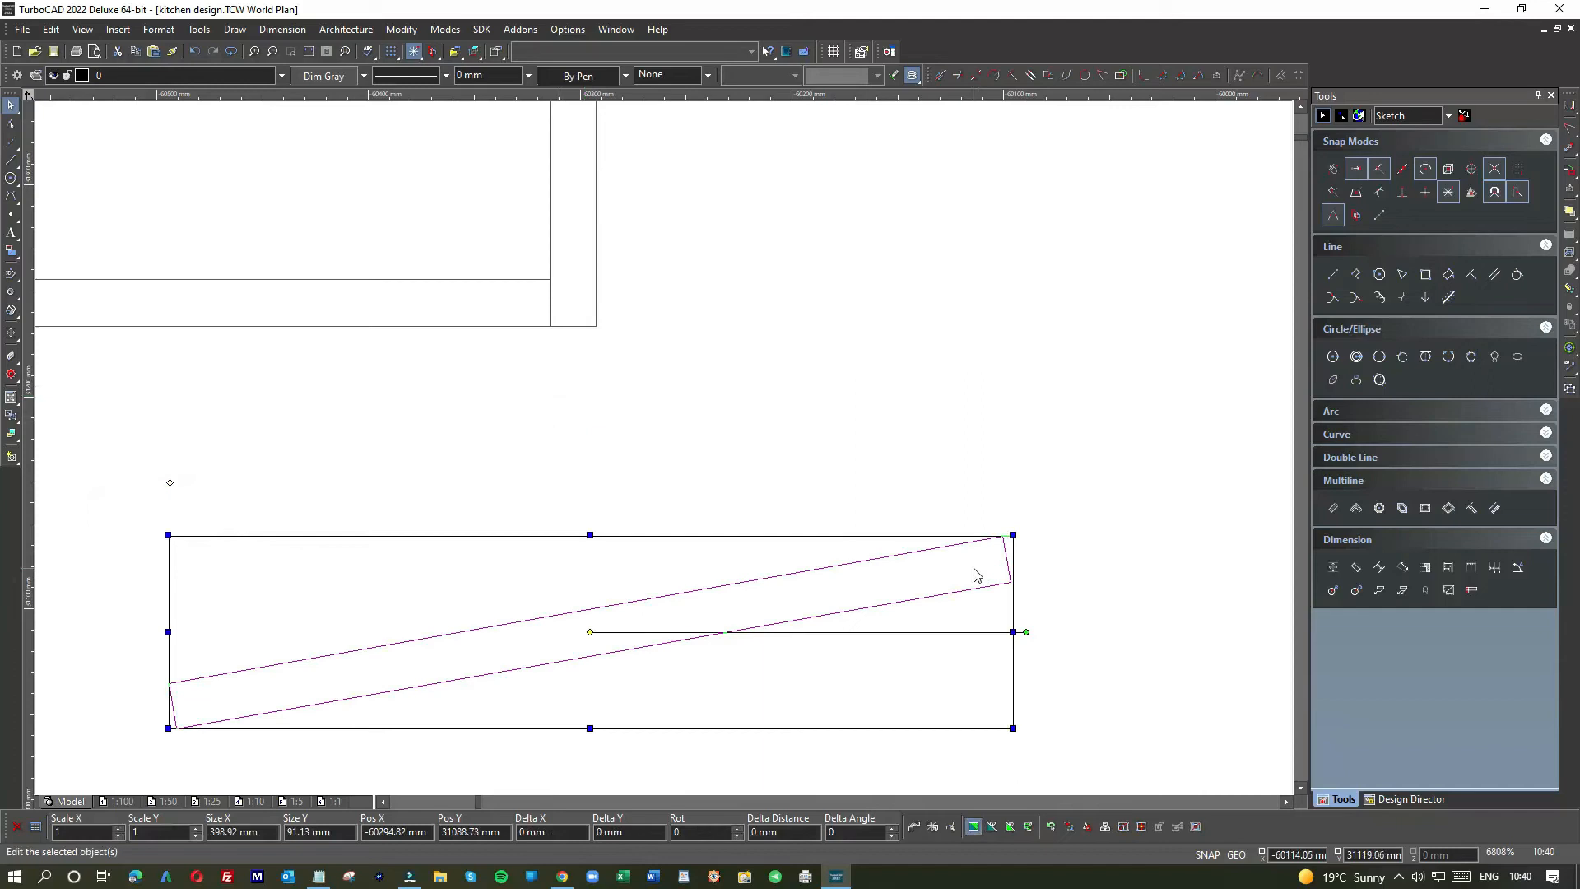
scroll(663, 451, "down", 4)
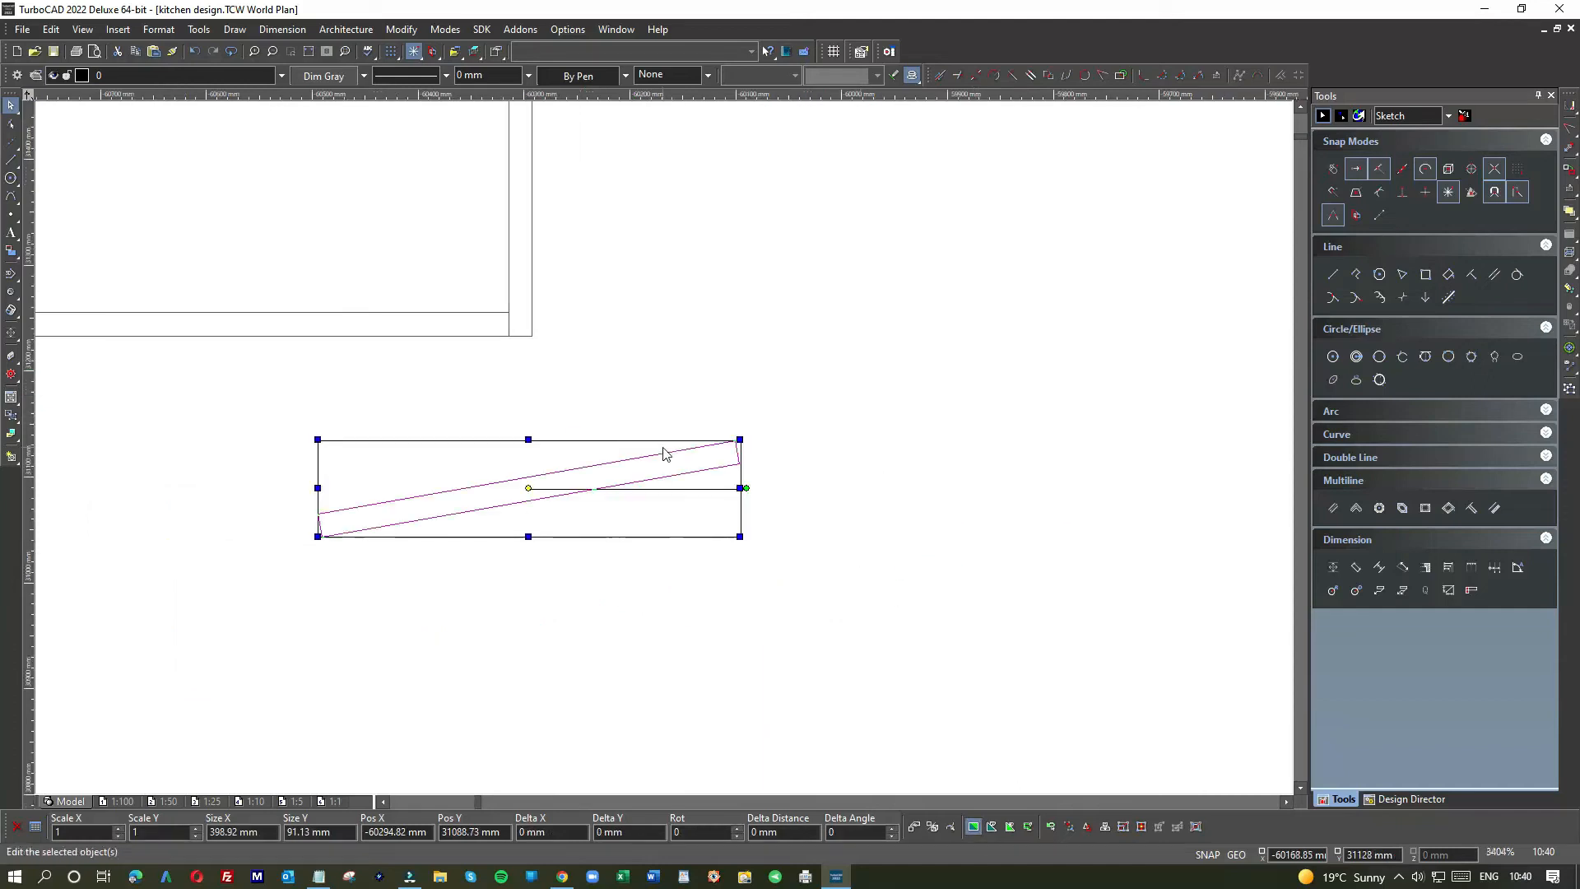
left_click(552, 548)
key("ctrl+v")
left_click_drag(633, 432, 754, 604)
left_click_drag(483, 433, 737, 525)
Step: Snap the original door bar by its top-right corner onto the cabinet's bottom corner
left_click_drag(627, 452, 523, 421)
scroll(667, 452, "up", 5)
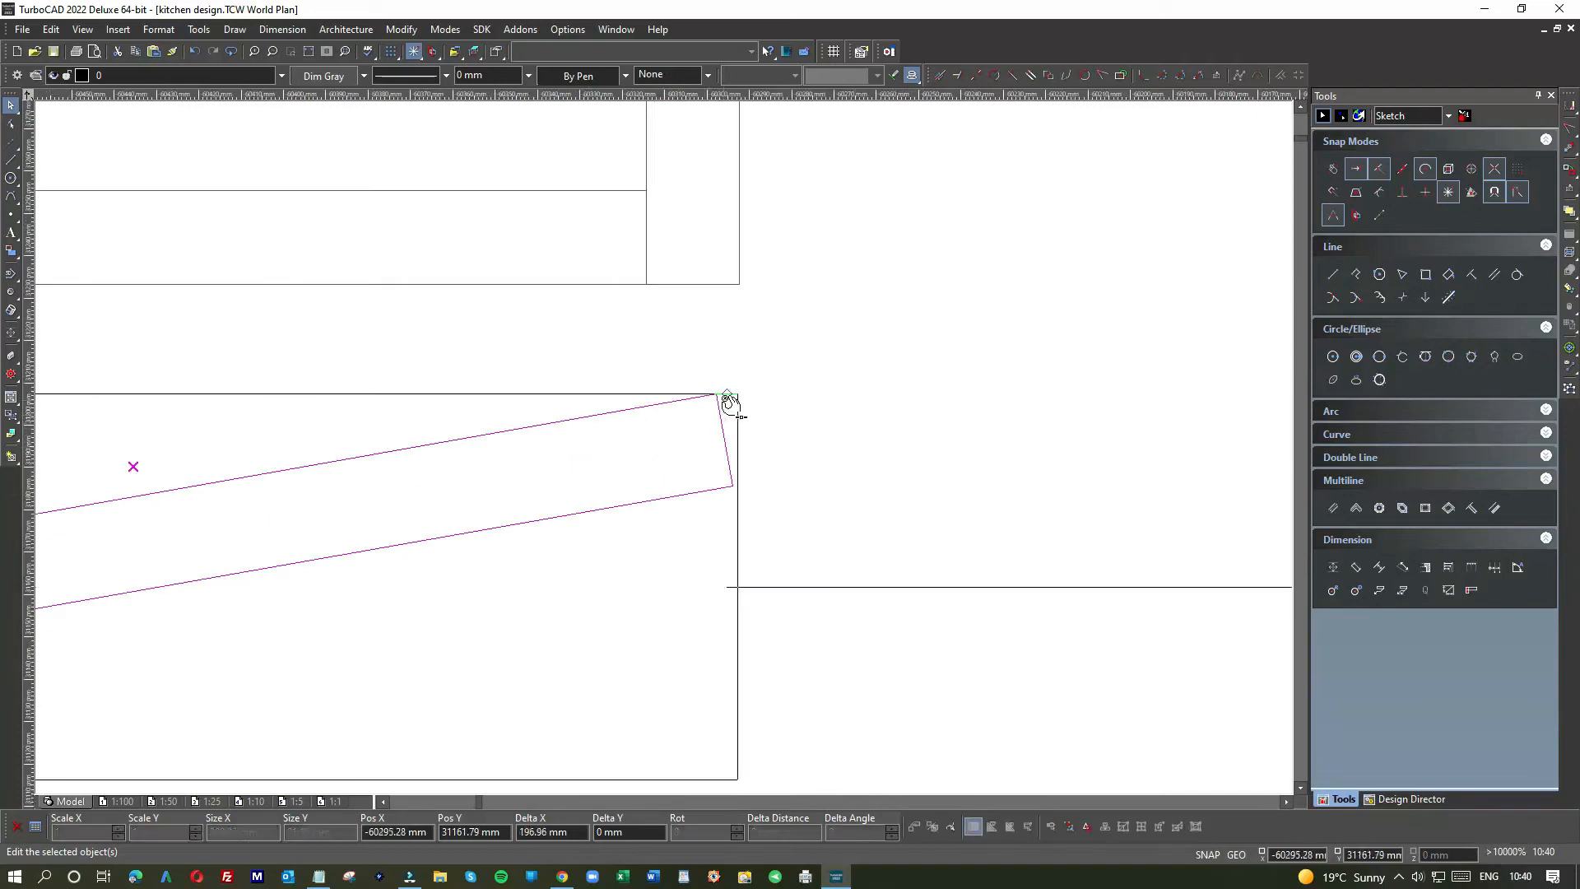
left_click_drag(737, 393, 745, 401)
left_click(739, 396)
left_click(737, 395)
left_click(740, 286)
left_click(787, 338)
scroll(663, 452, "down", 4)
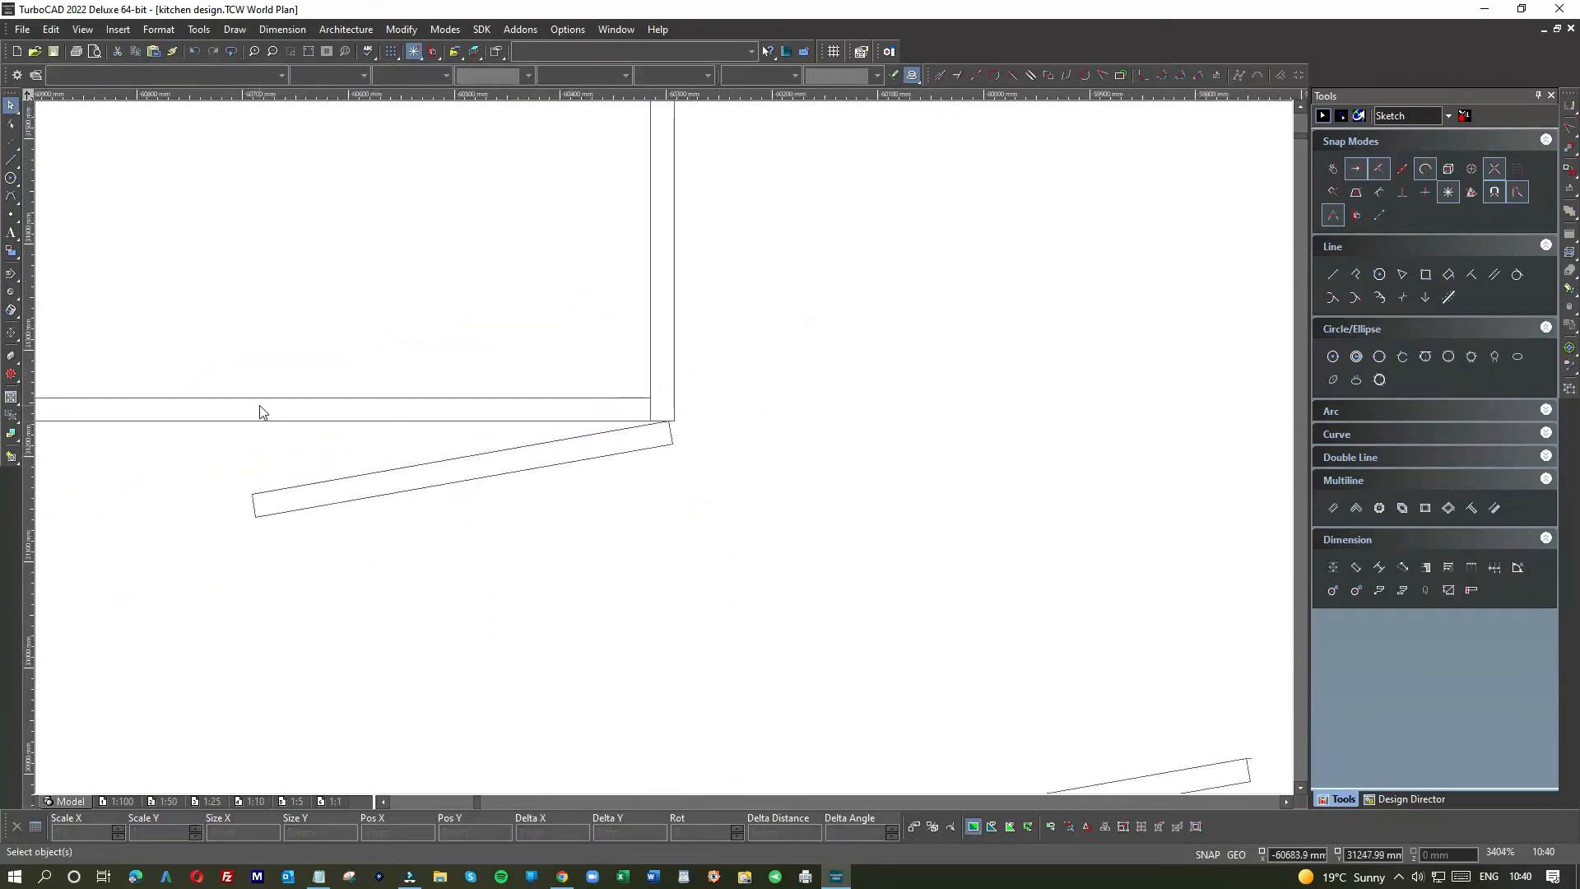
scroll(667, 454, "down", 2)
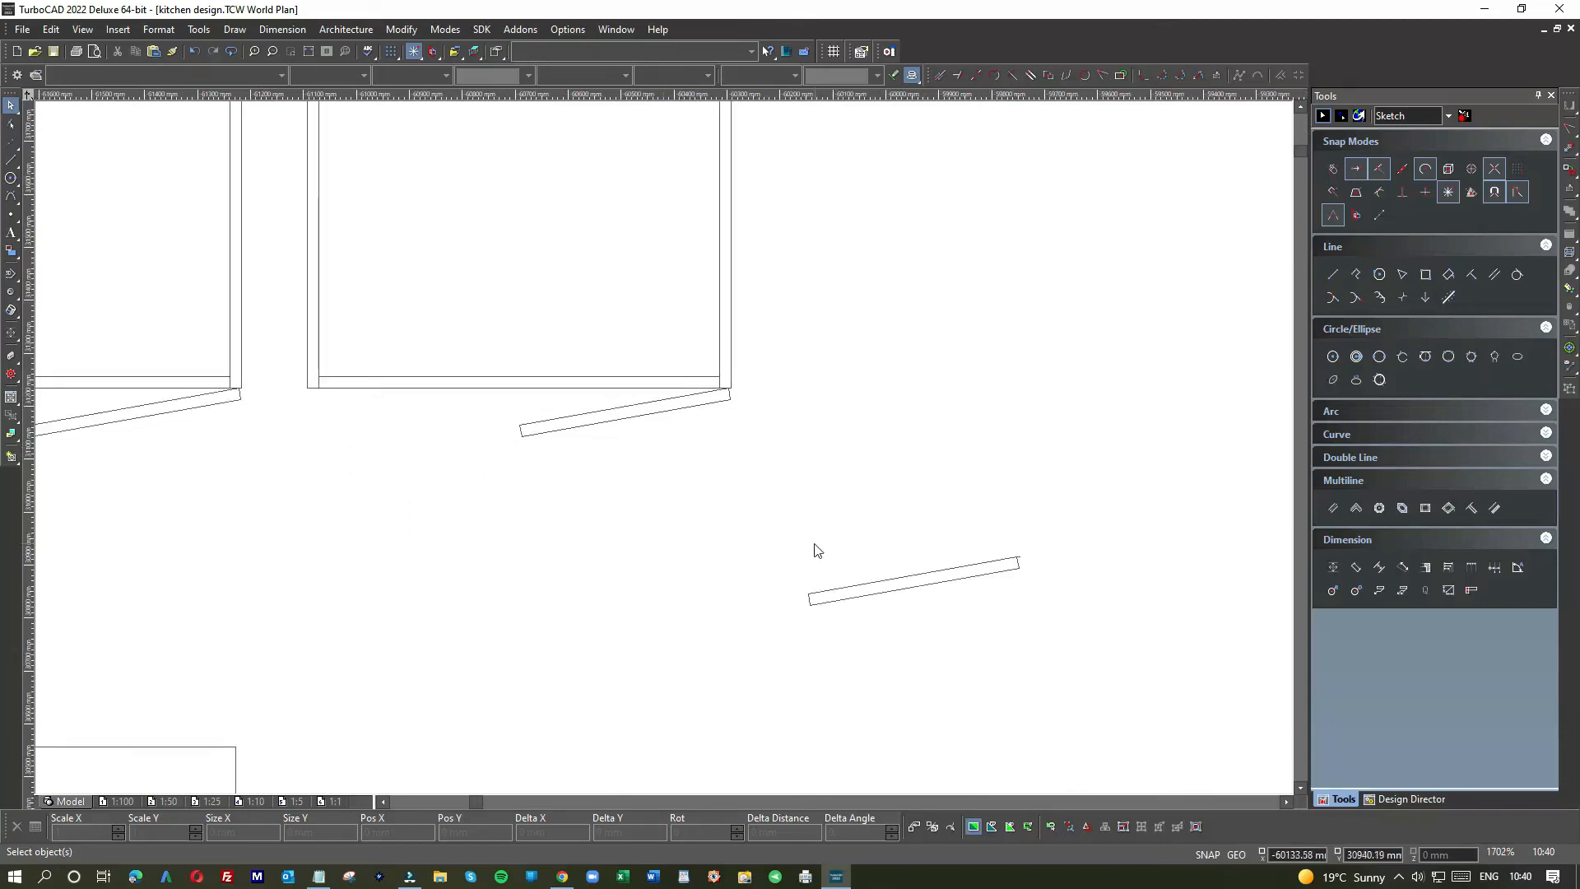
Step: Mirror-copy the spare door bar about a vertical line at its end, deleting the extra bar
left_click_drag(787, 536, 1048, 641)
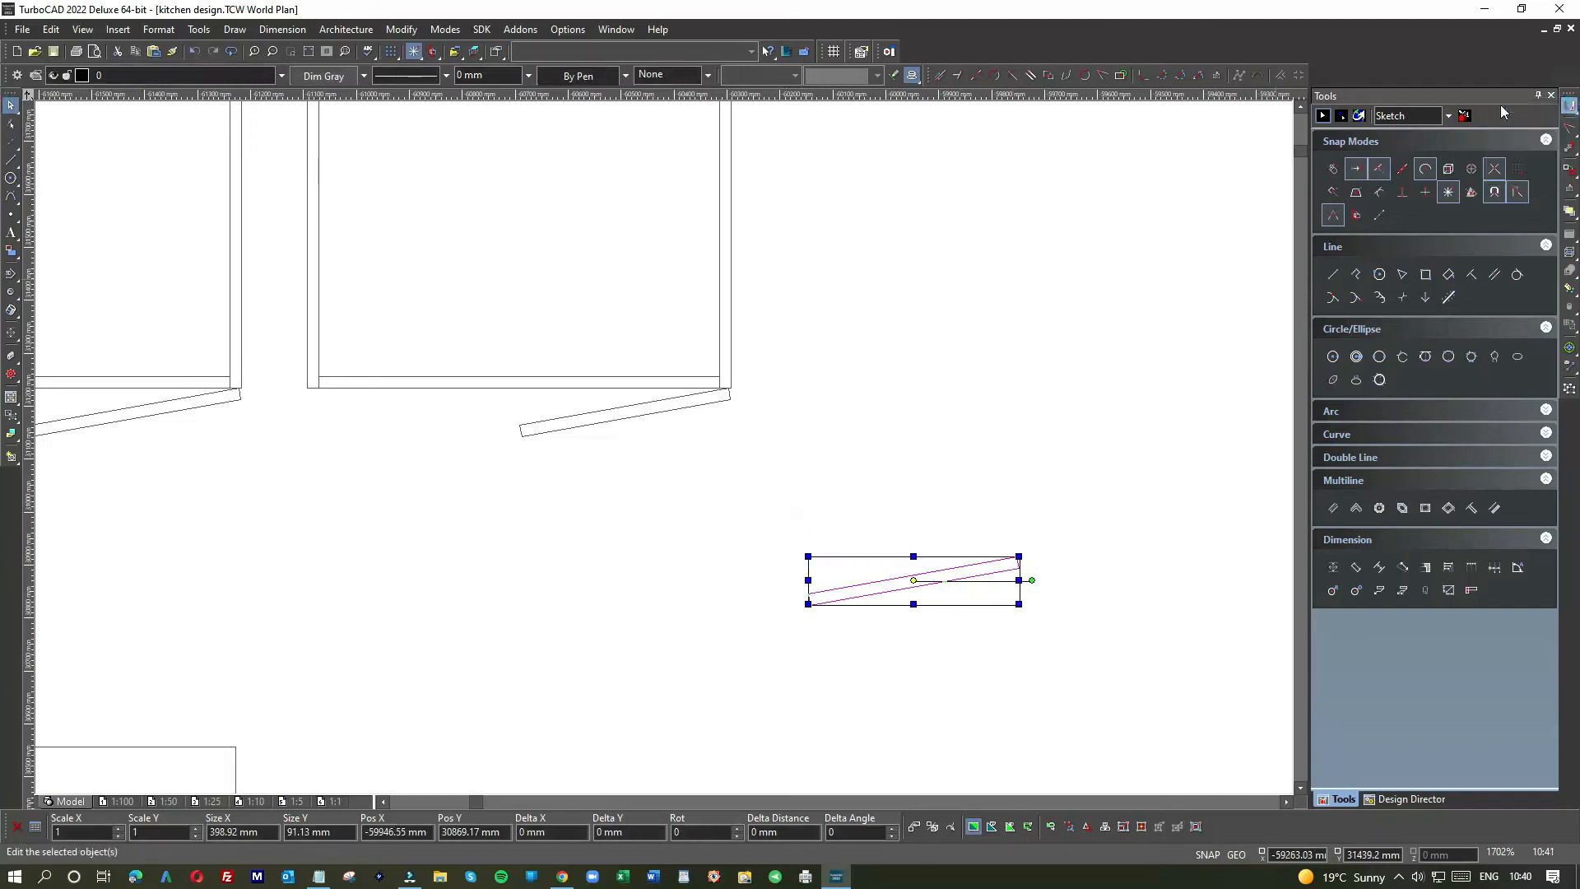
left_click(1569, 106)
left_click(808, 557)
left_click(807, 603)
left_click_drag(961, 568, 1023, 505)
key("Delete")
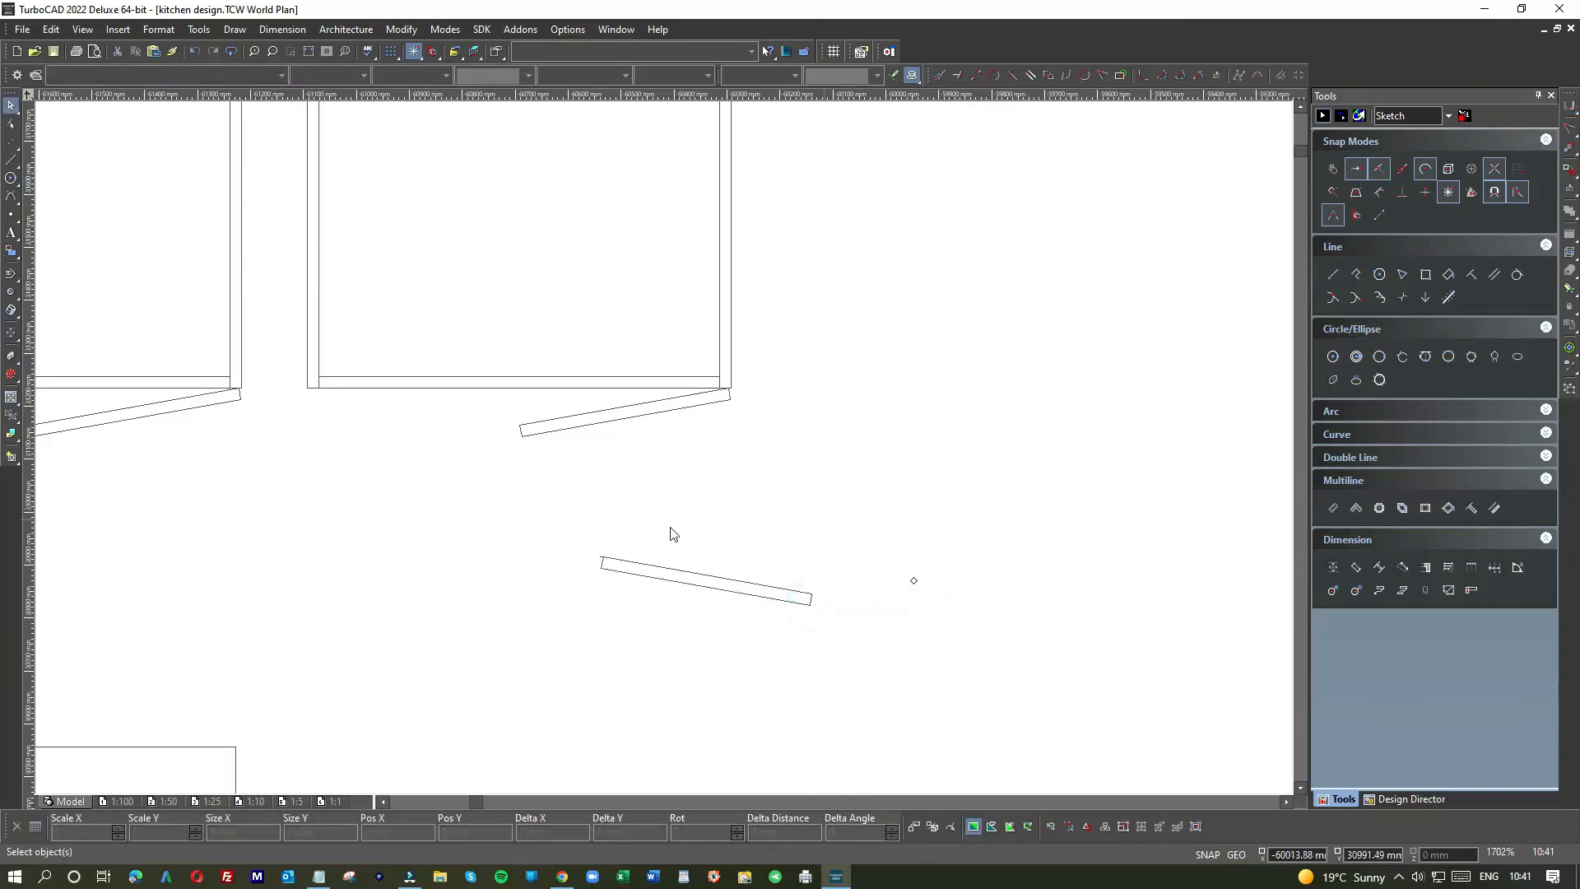
Step: Snap the mirrored bar by its top-left corner onto the third cabinet's other front corner
left_click_drag(540, 536, 871, 654)
left_click_drag(617, 589, 323, 429)
scroll(306, 399, "up", 2)
scroll(663, 452, "up", 1)
left_click_drag(670, 444, 683, 417)
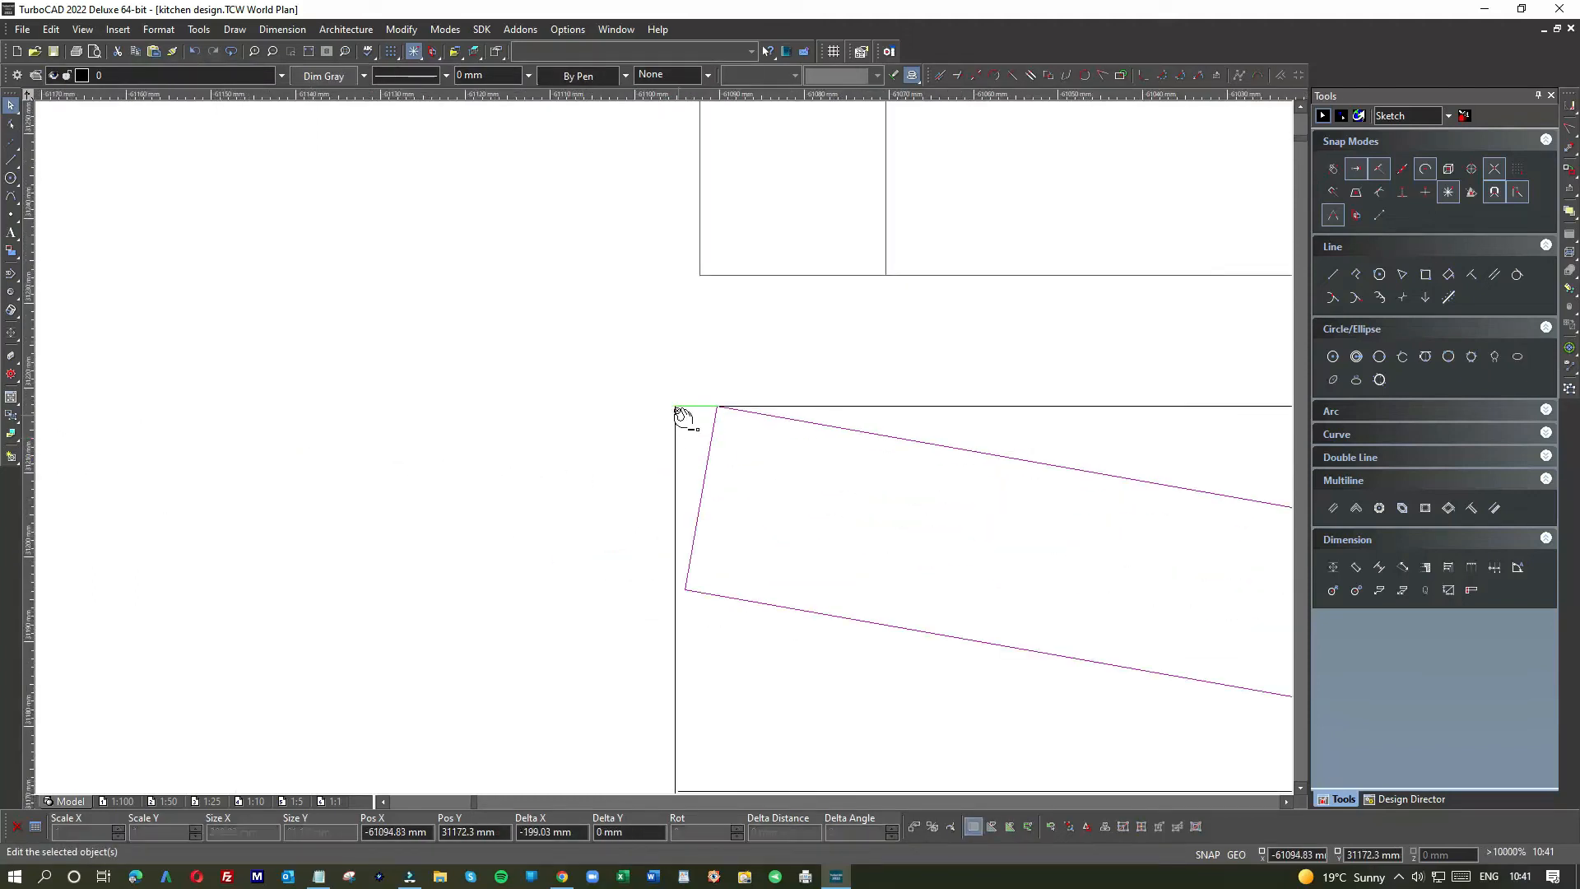
left_click(676, 407)
left_click(676, 407)
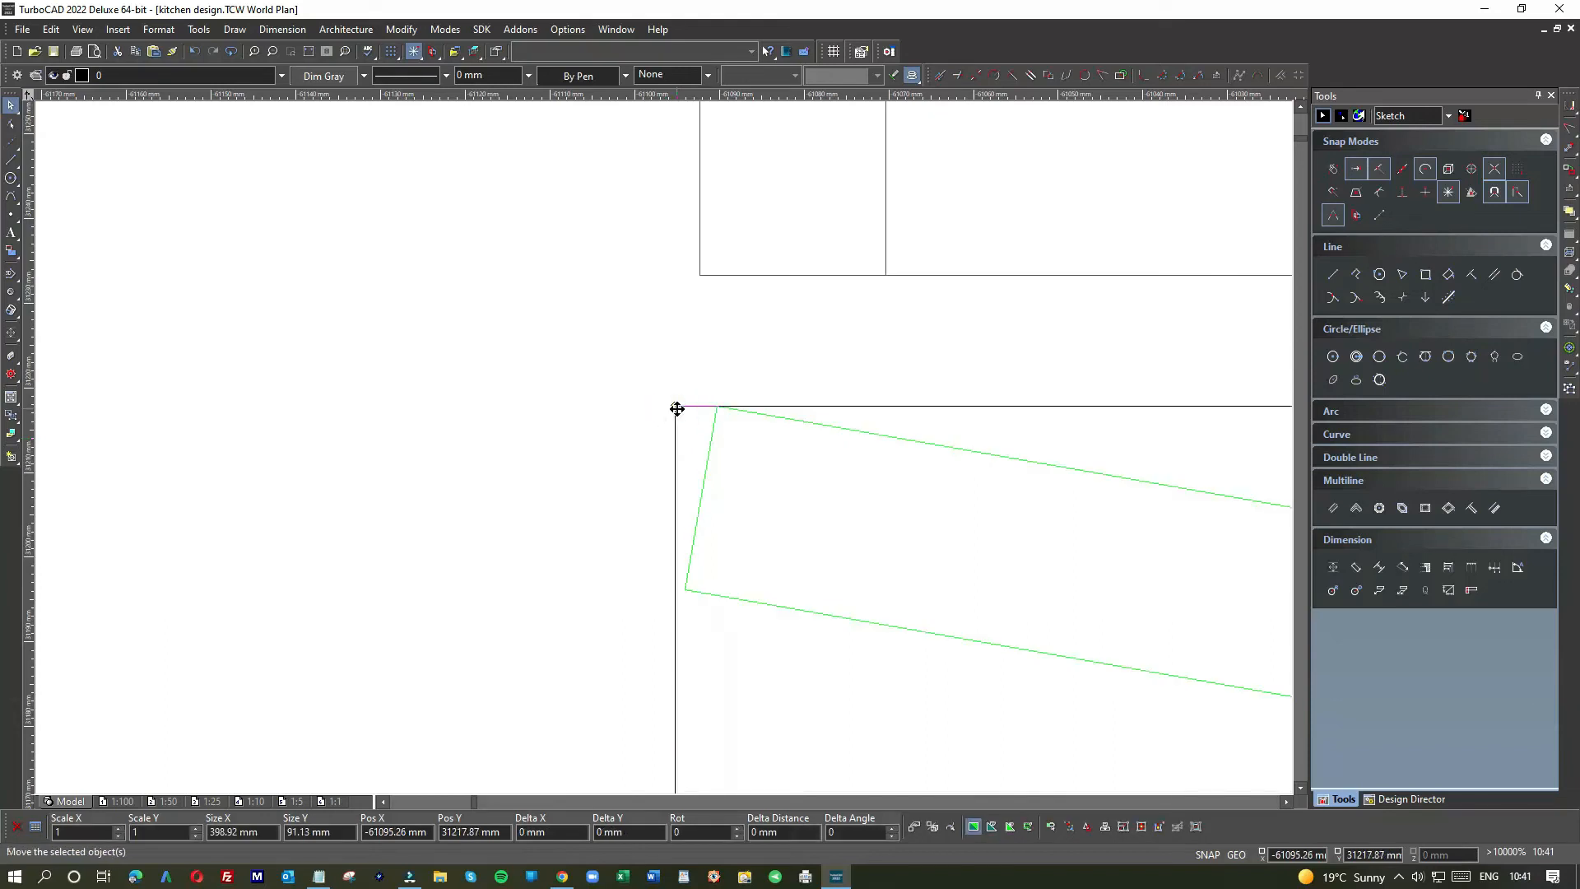
left_click(676, 408)
left_click(701, 280)
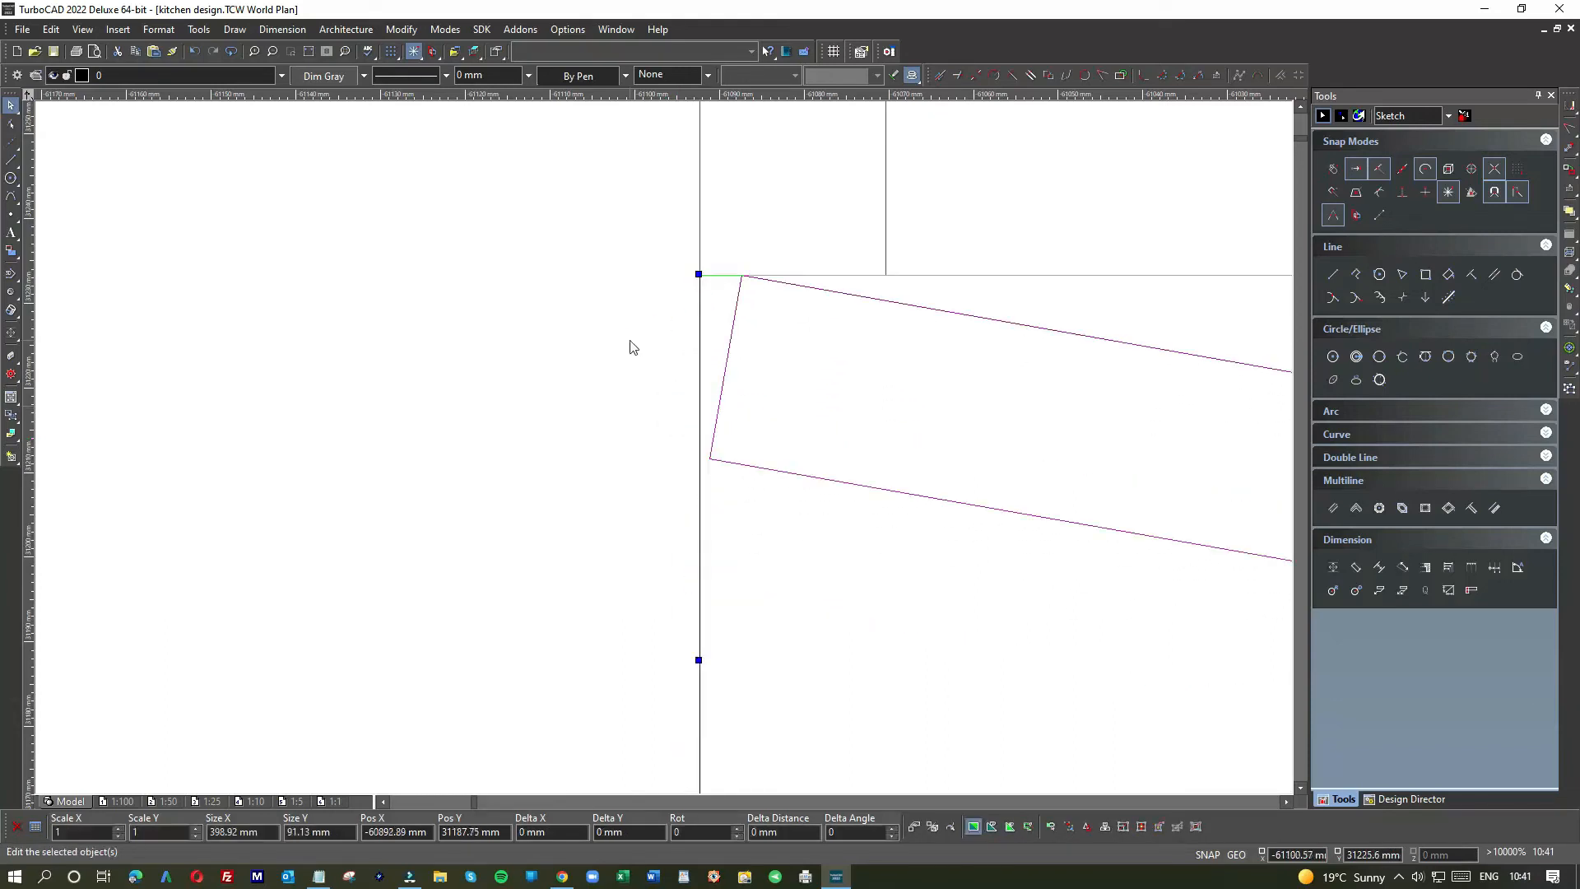
left_click(631, 355)
scroll(666, 454, "down", 4)
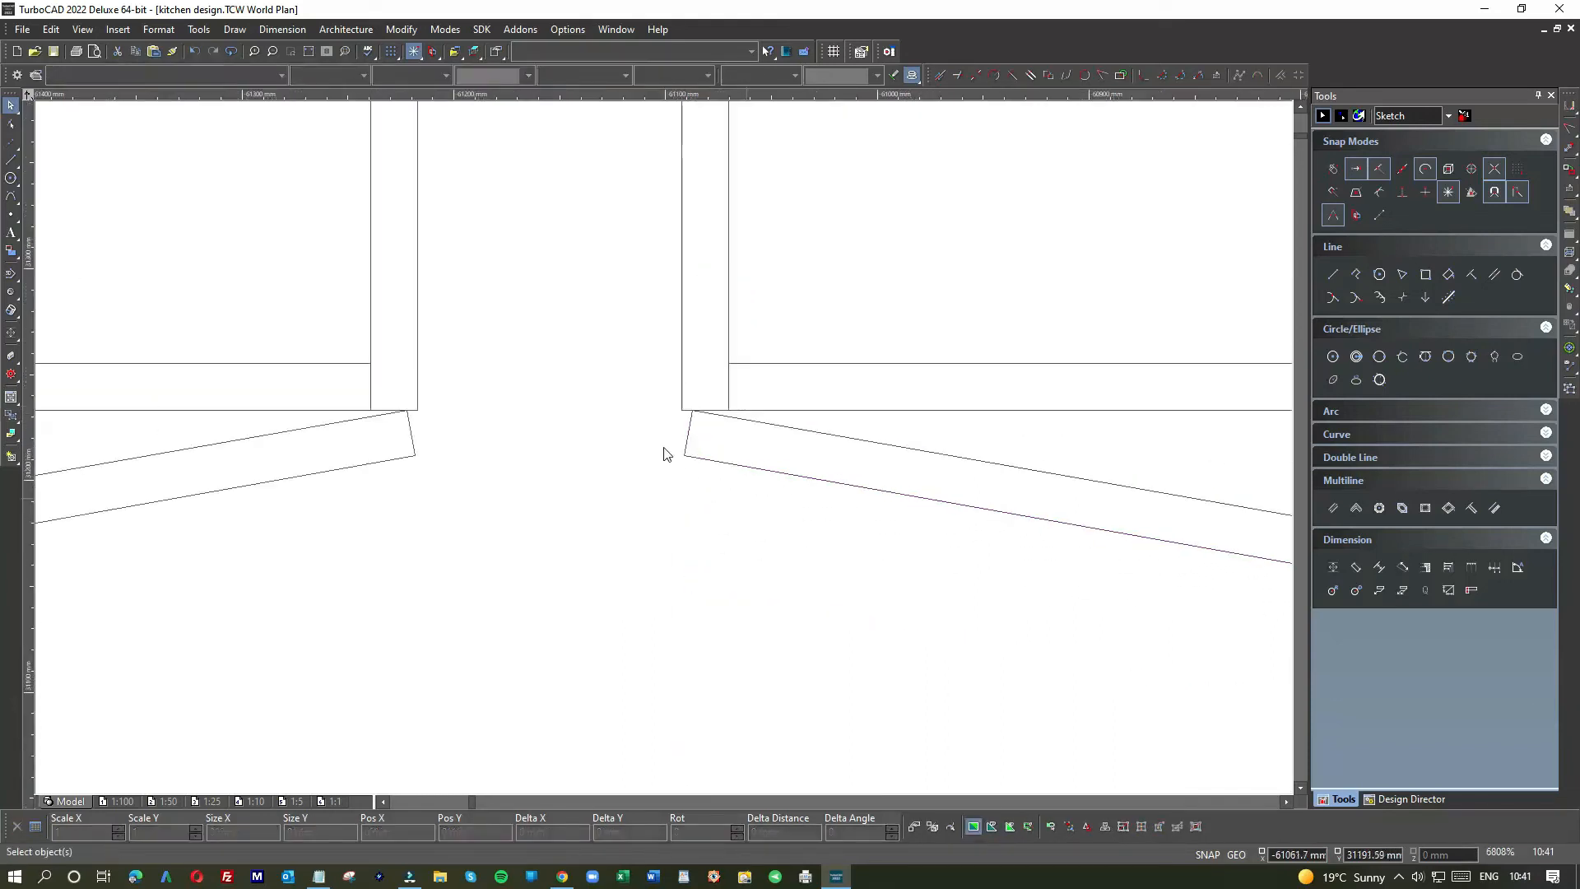
scroll(666, 454, "down", 3)
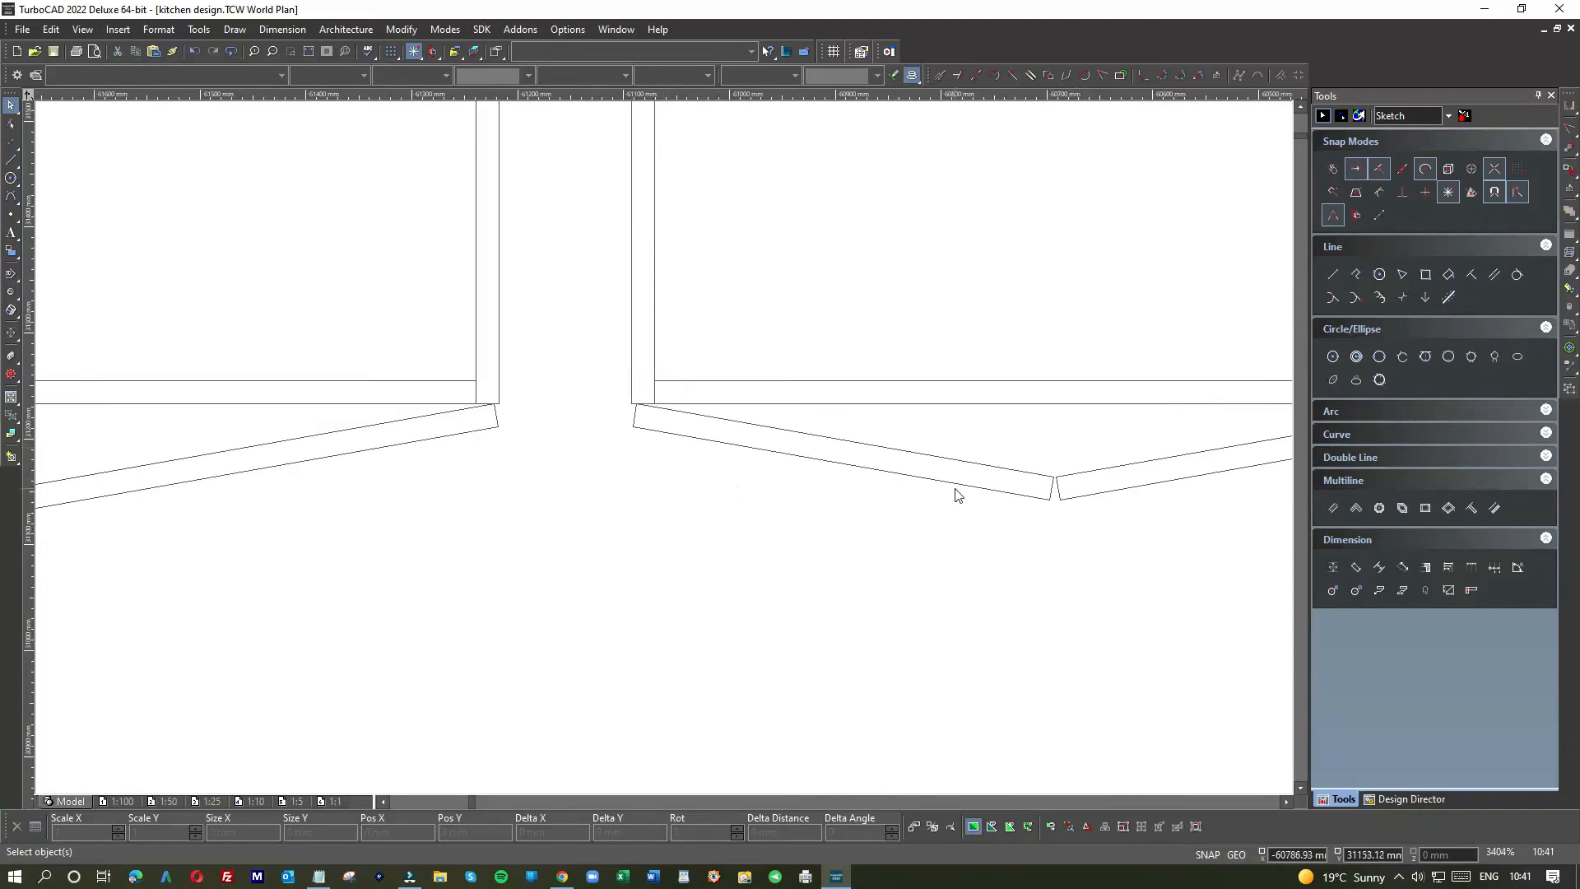
scroll(670, 456, "down", 3)
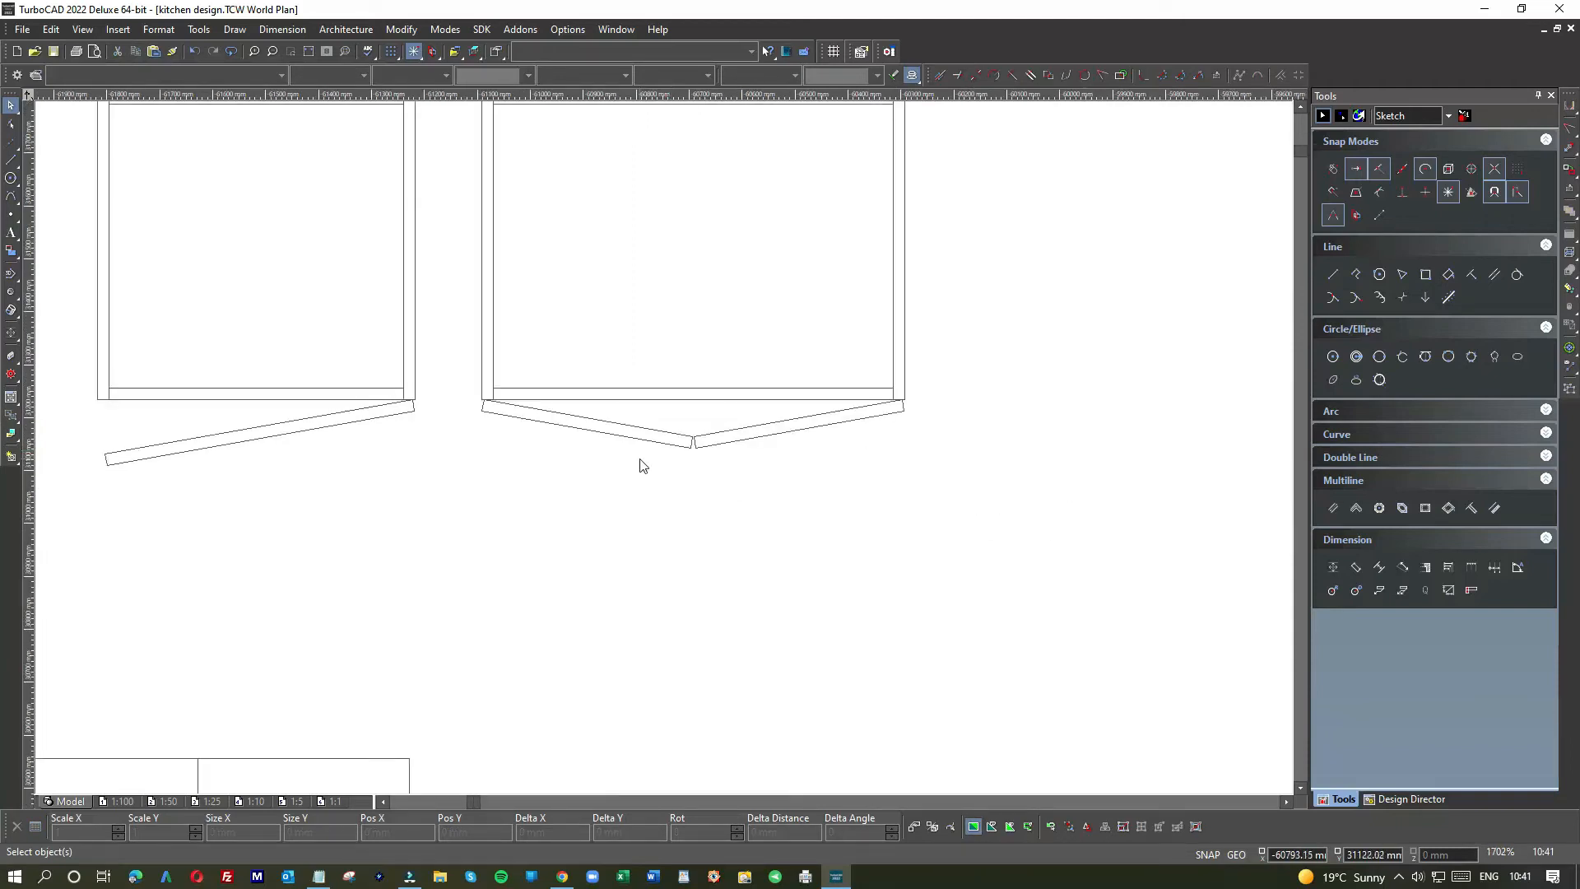
Step: Add an 800 mm orthogonal width dimension above the third cabinet
scroll(701, 399, "down", 3)
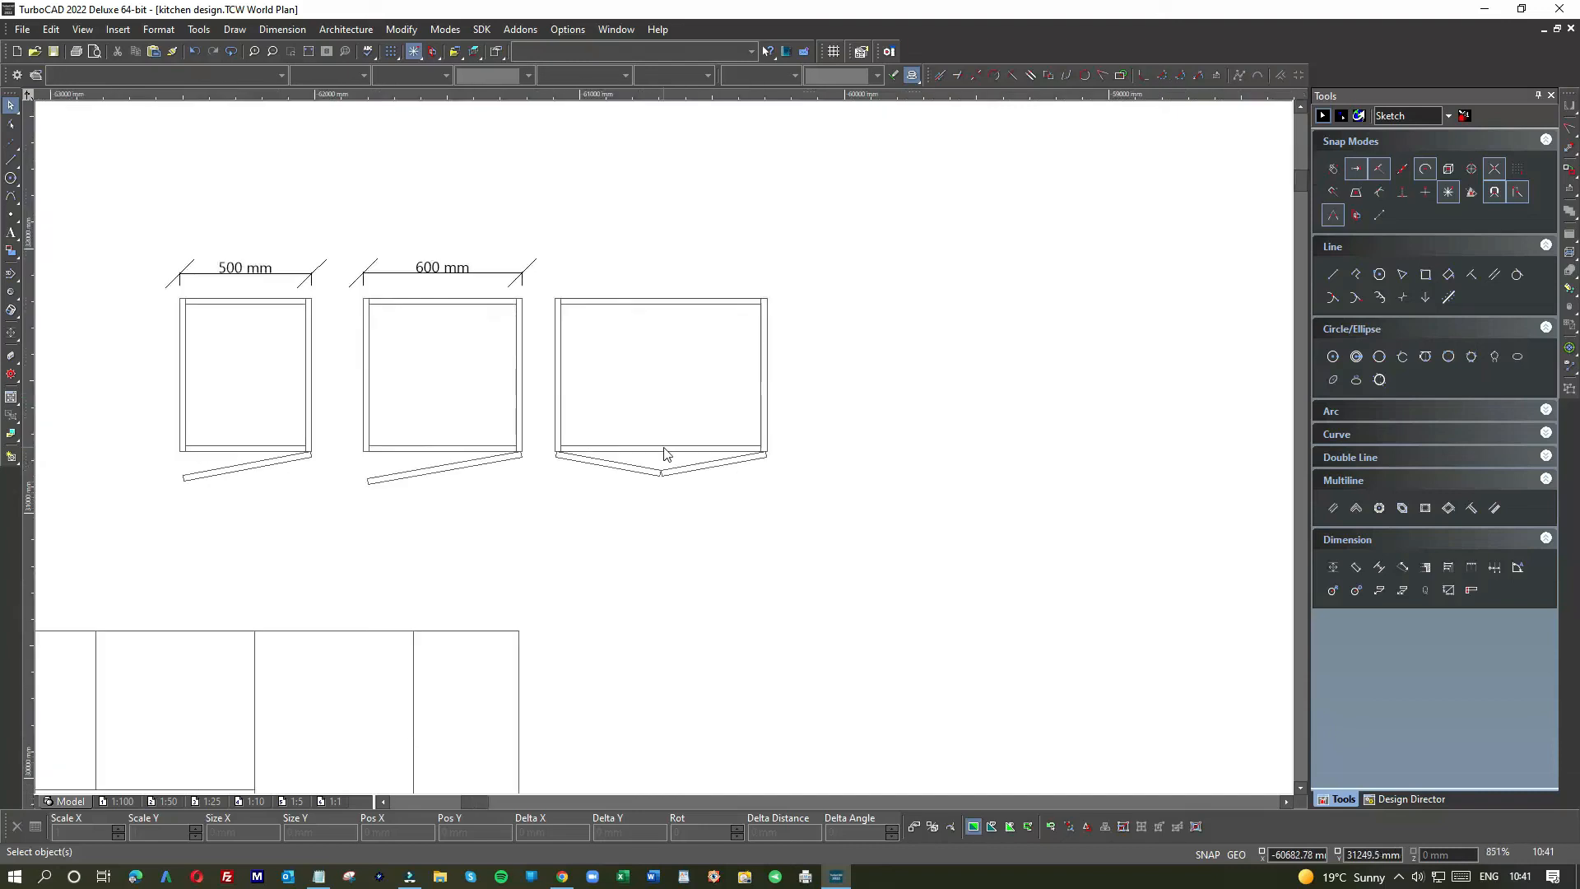
left_click(1332, 567)
scroll(664, 447, "up", 3)
left_click(656, 407)
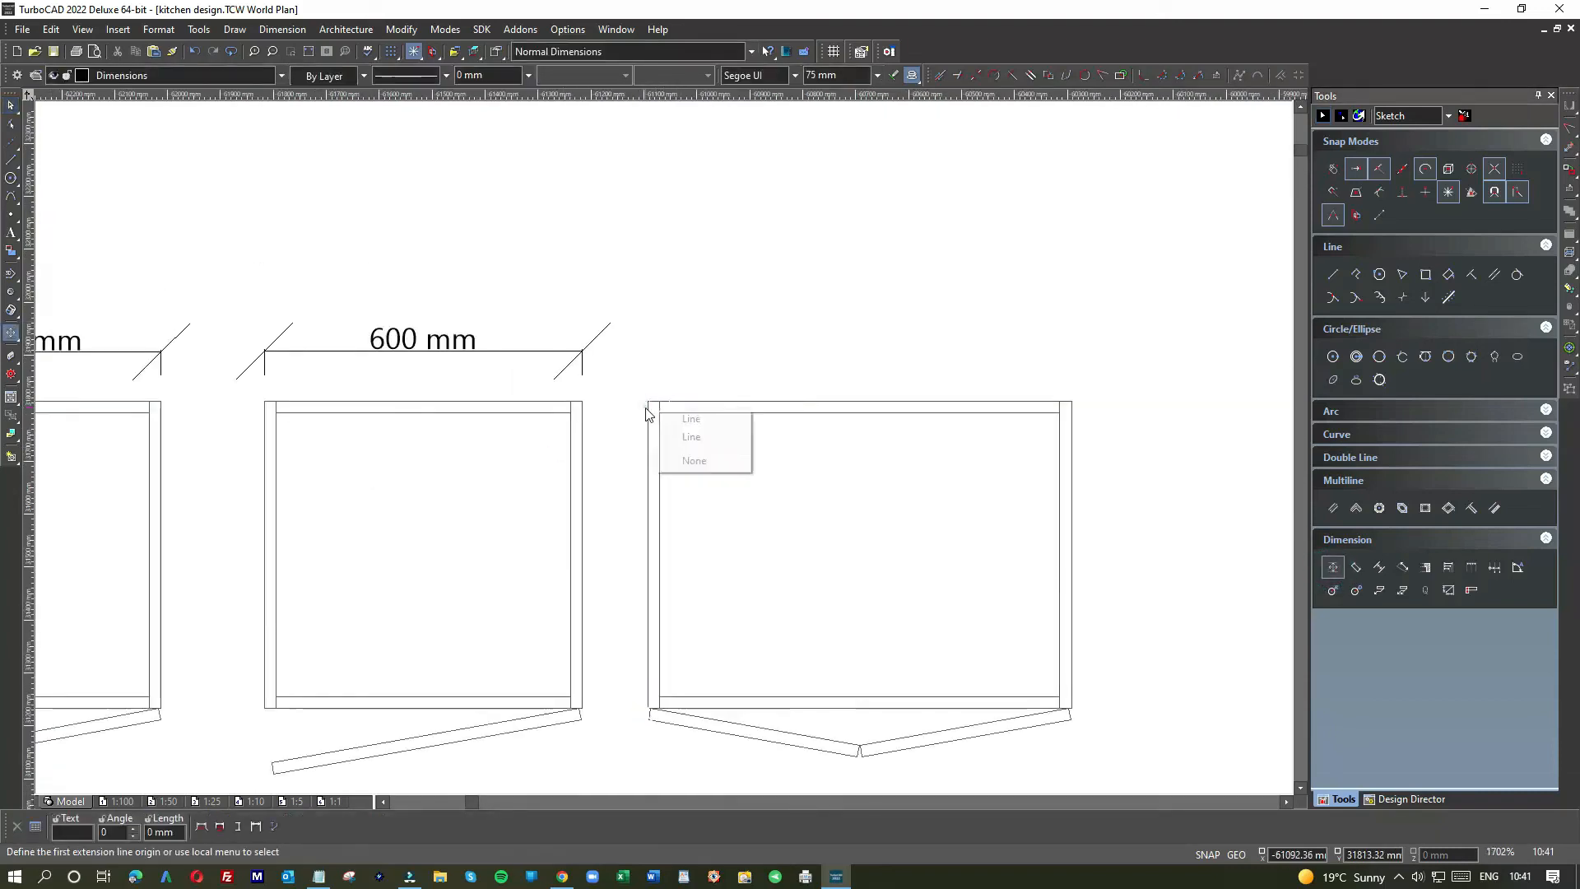
left_click(691, 419)
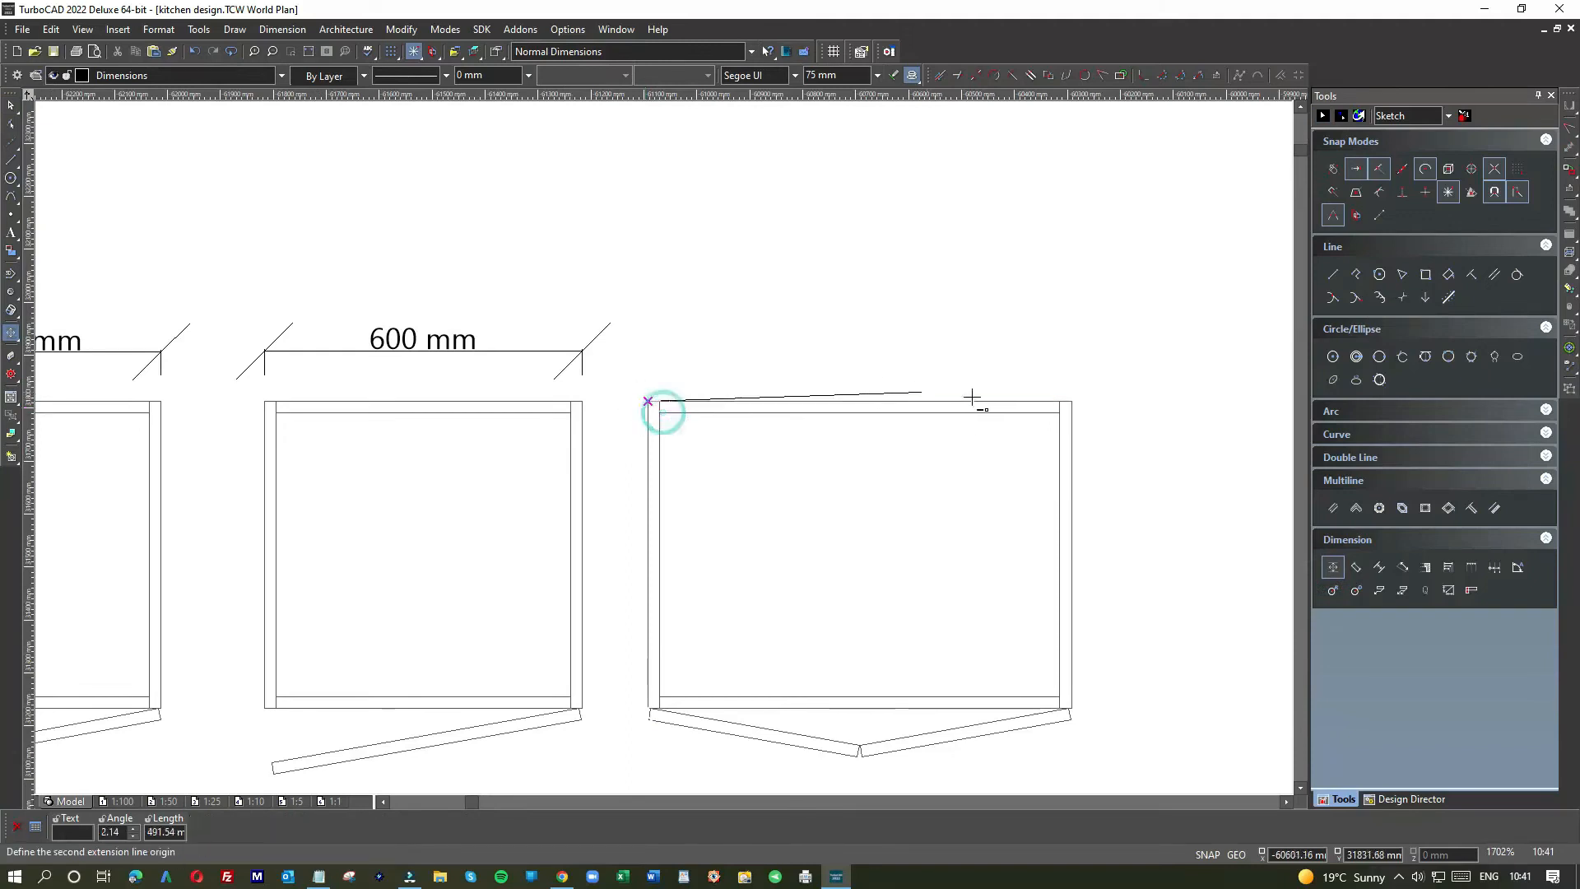
left_click(1069, 401)
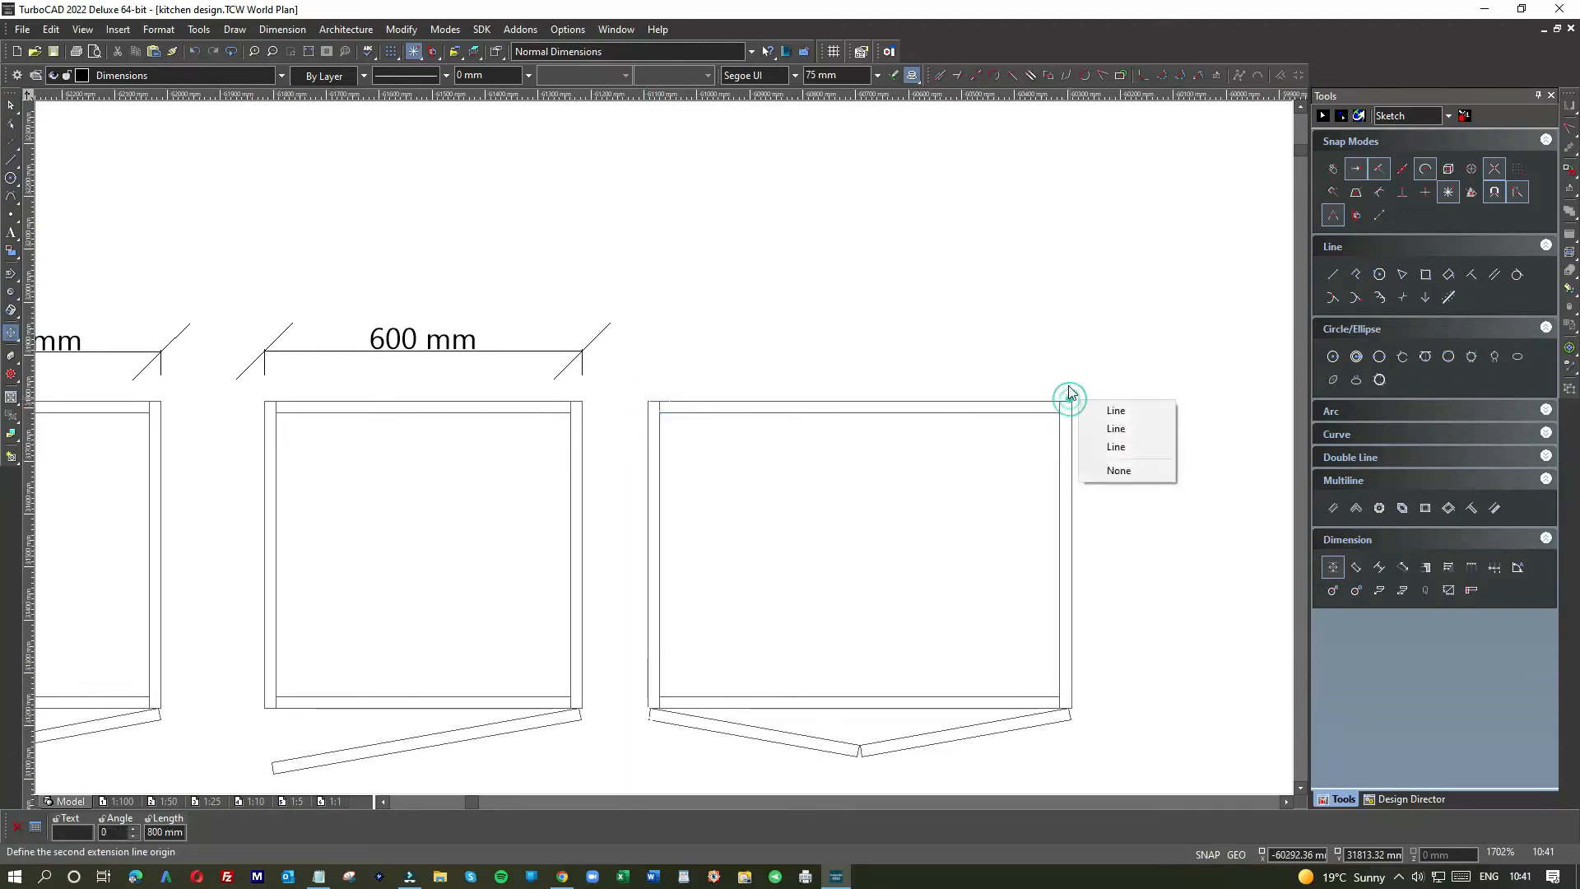
left_click(1111, 428)
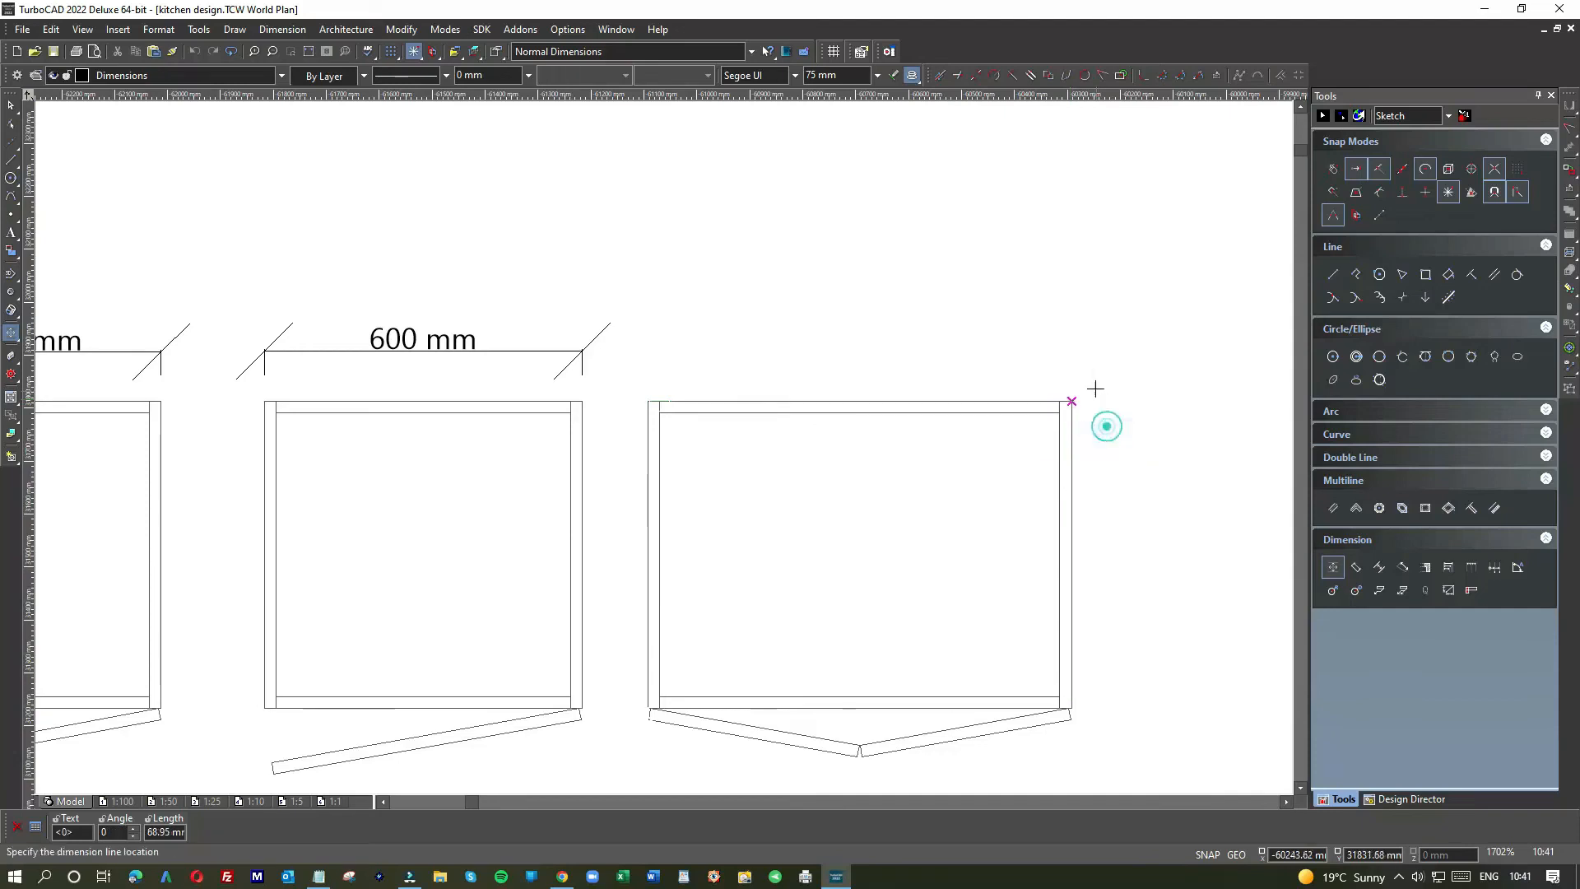
left_click(1026, 351)
scroll(997, 525, "down", 1)
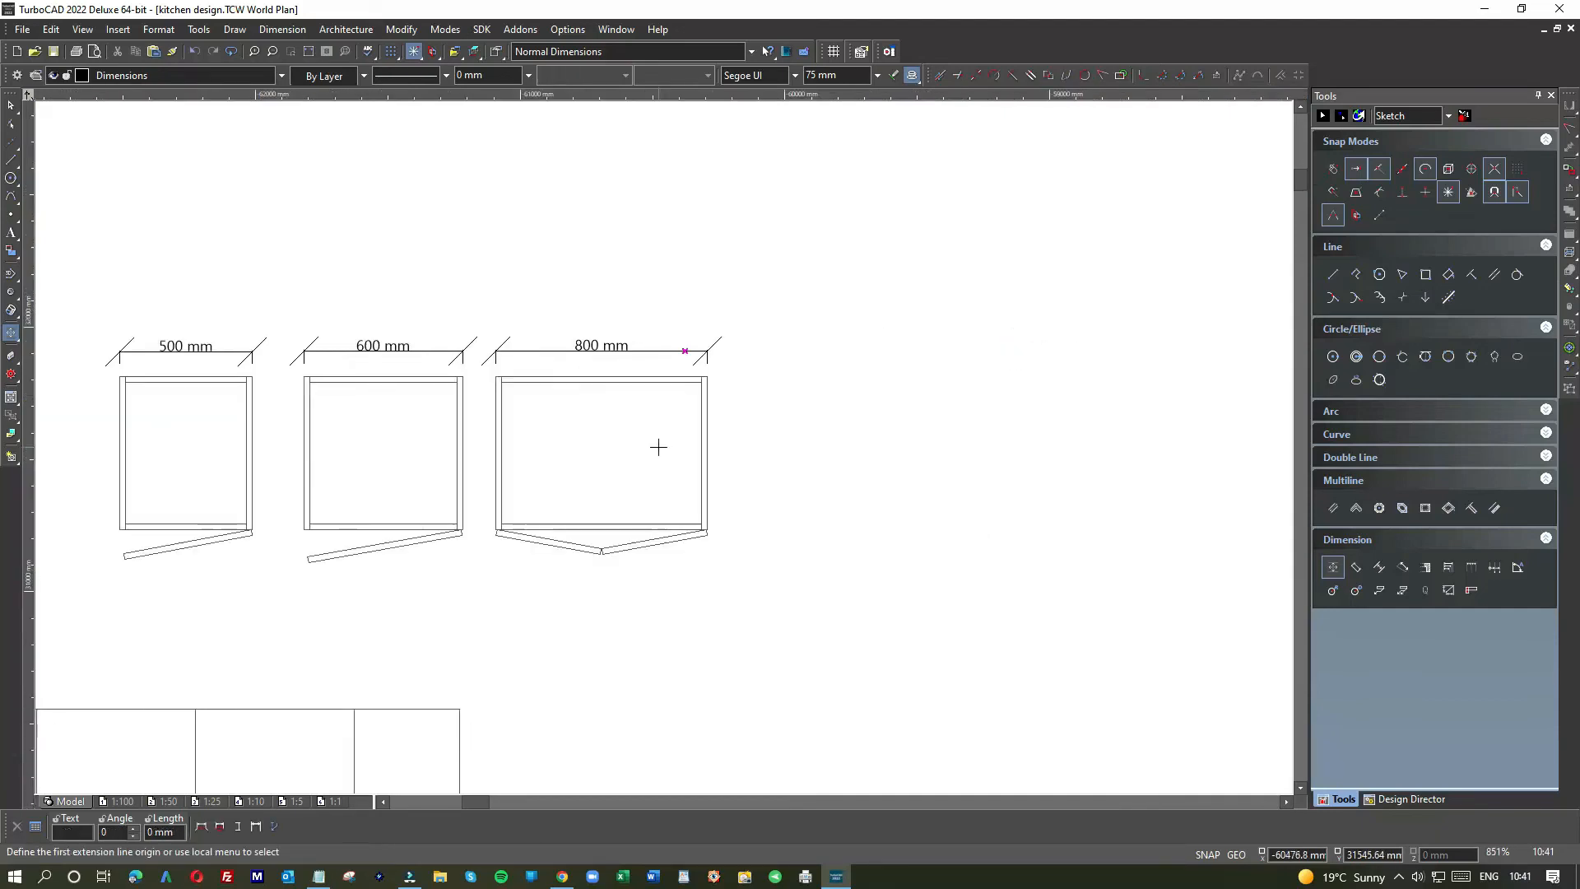
scroll(660, 446, "down", 1)
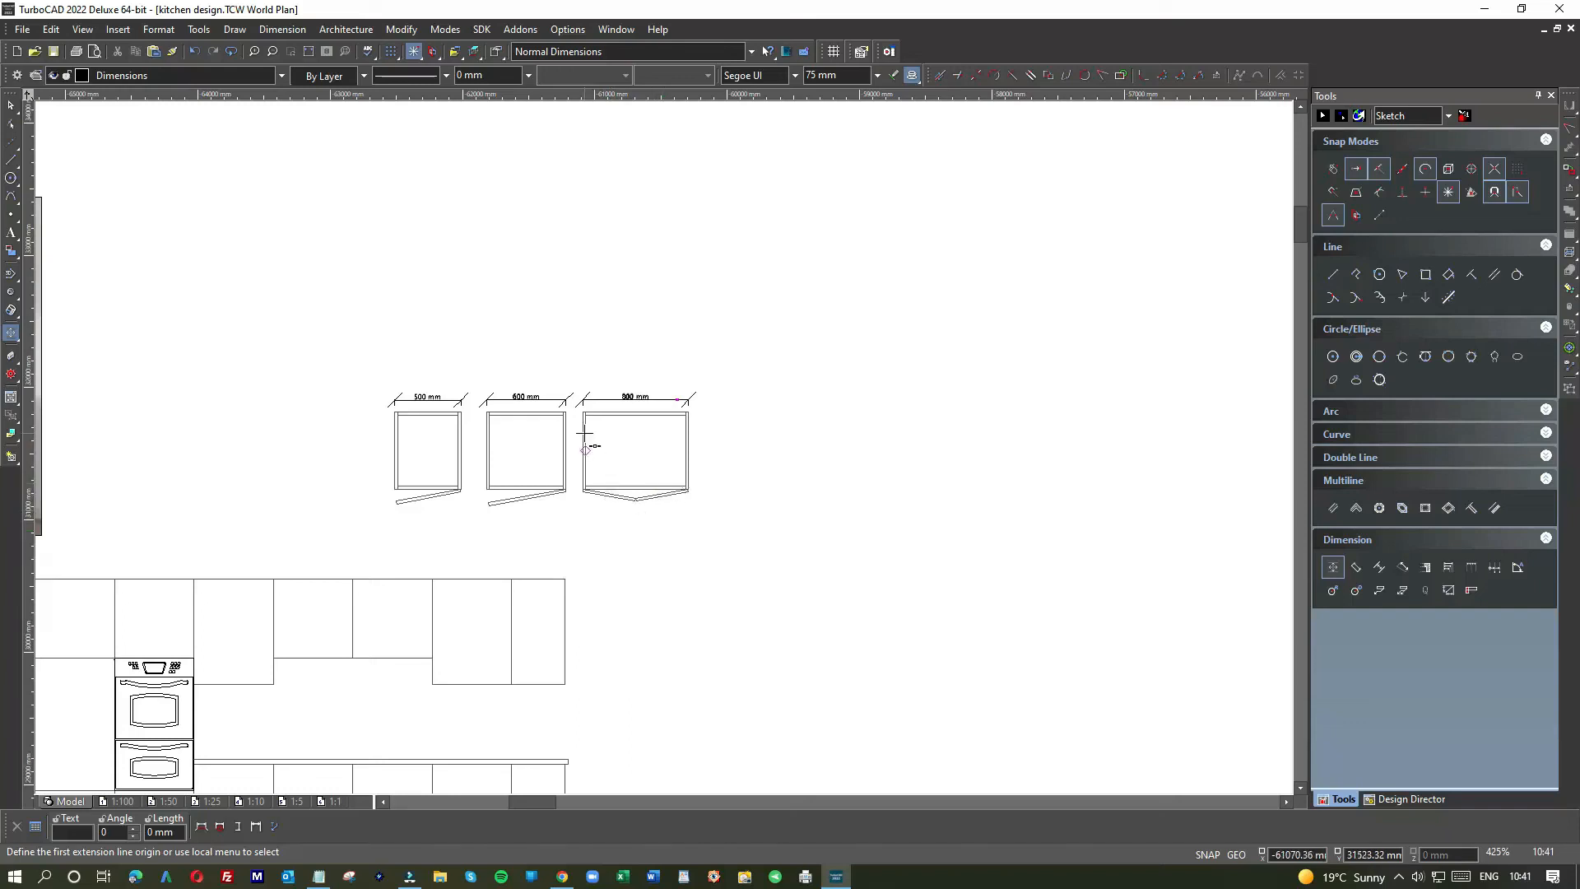
scroll(585, 429, "down", 2)
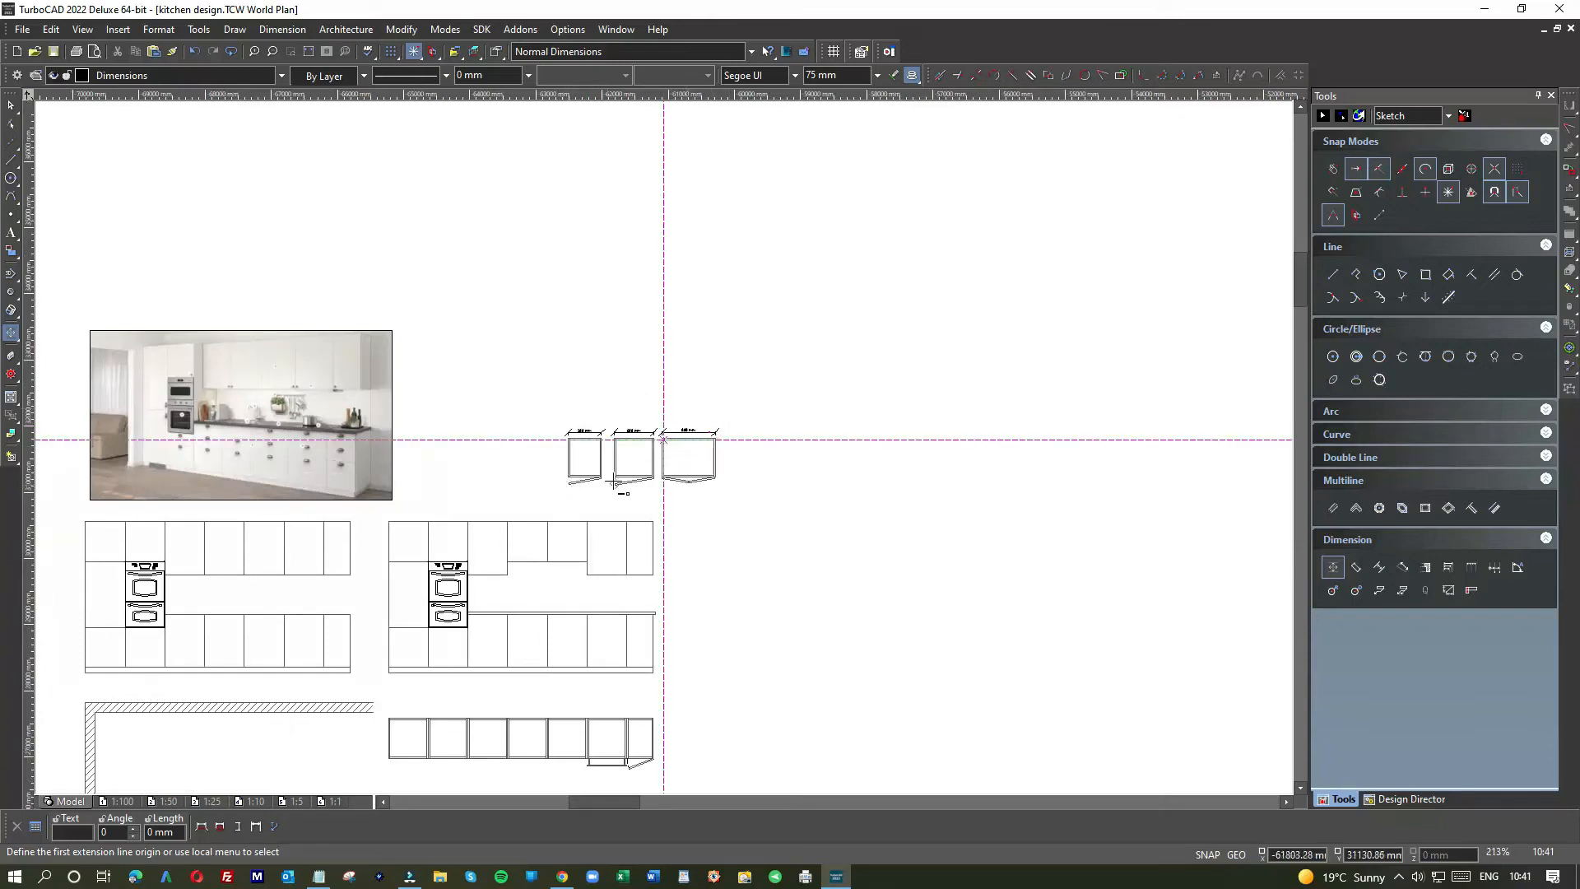
scroll(612, 481, "up", 2)
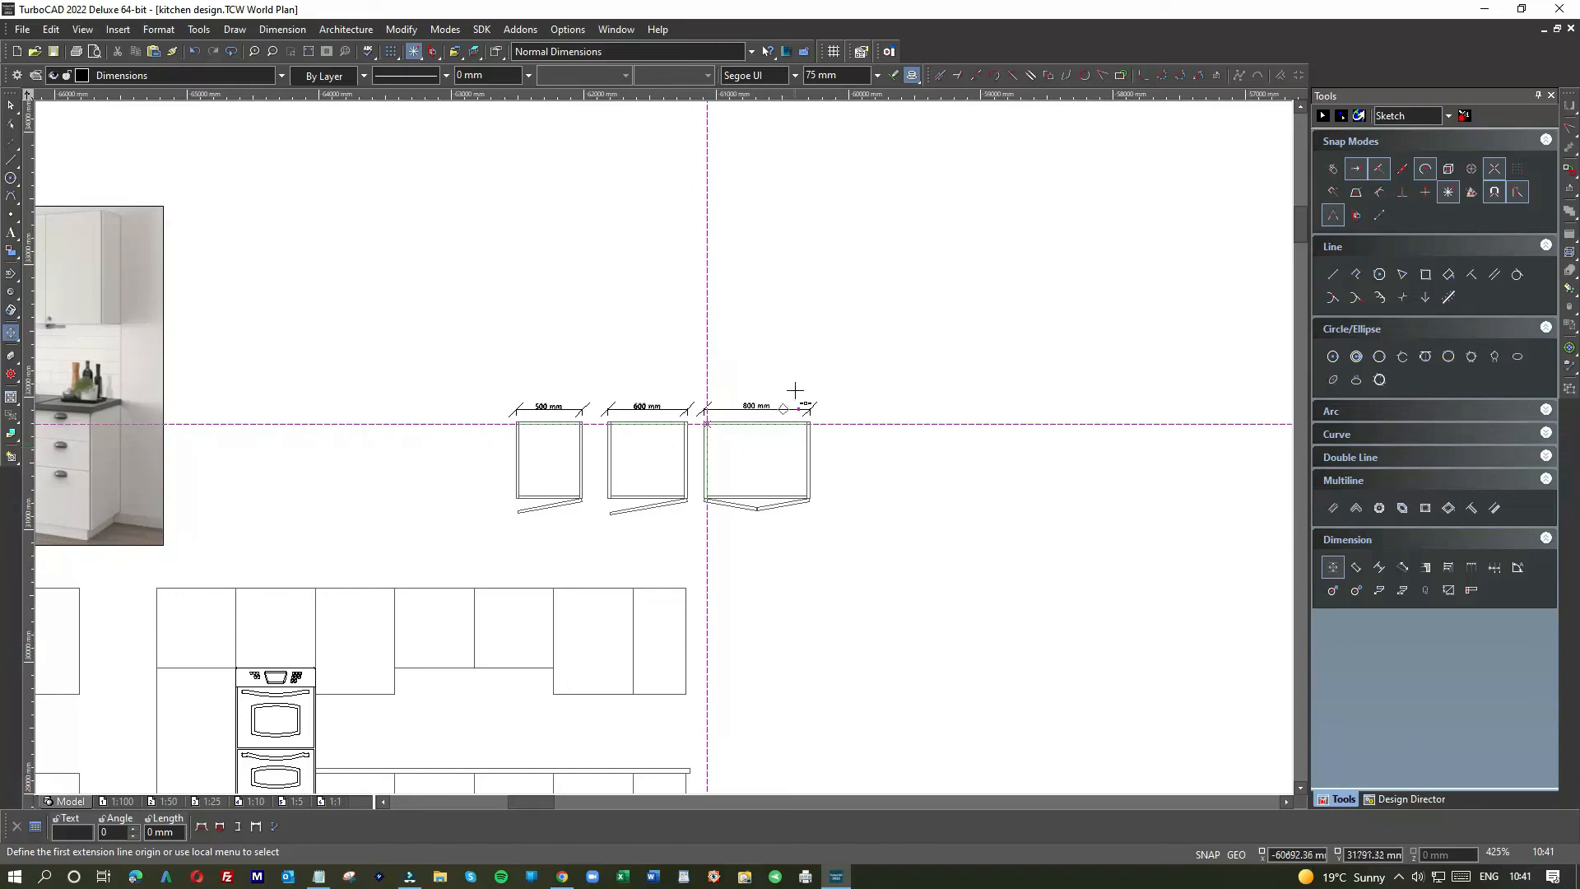
Step: Place a second dimension, which comes out as a stray 0 mm dimension, then exit dimensioning
left_click(818, 309)
left_click(850, 309)
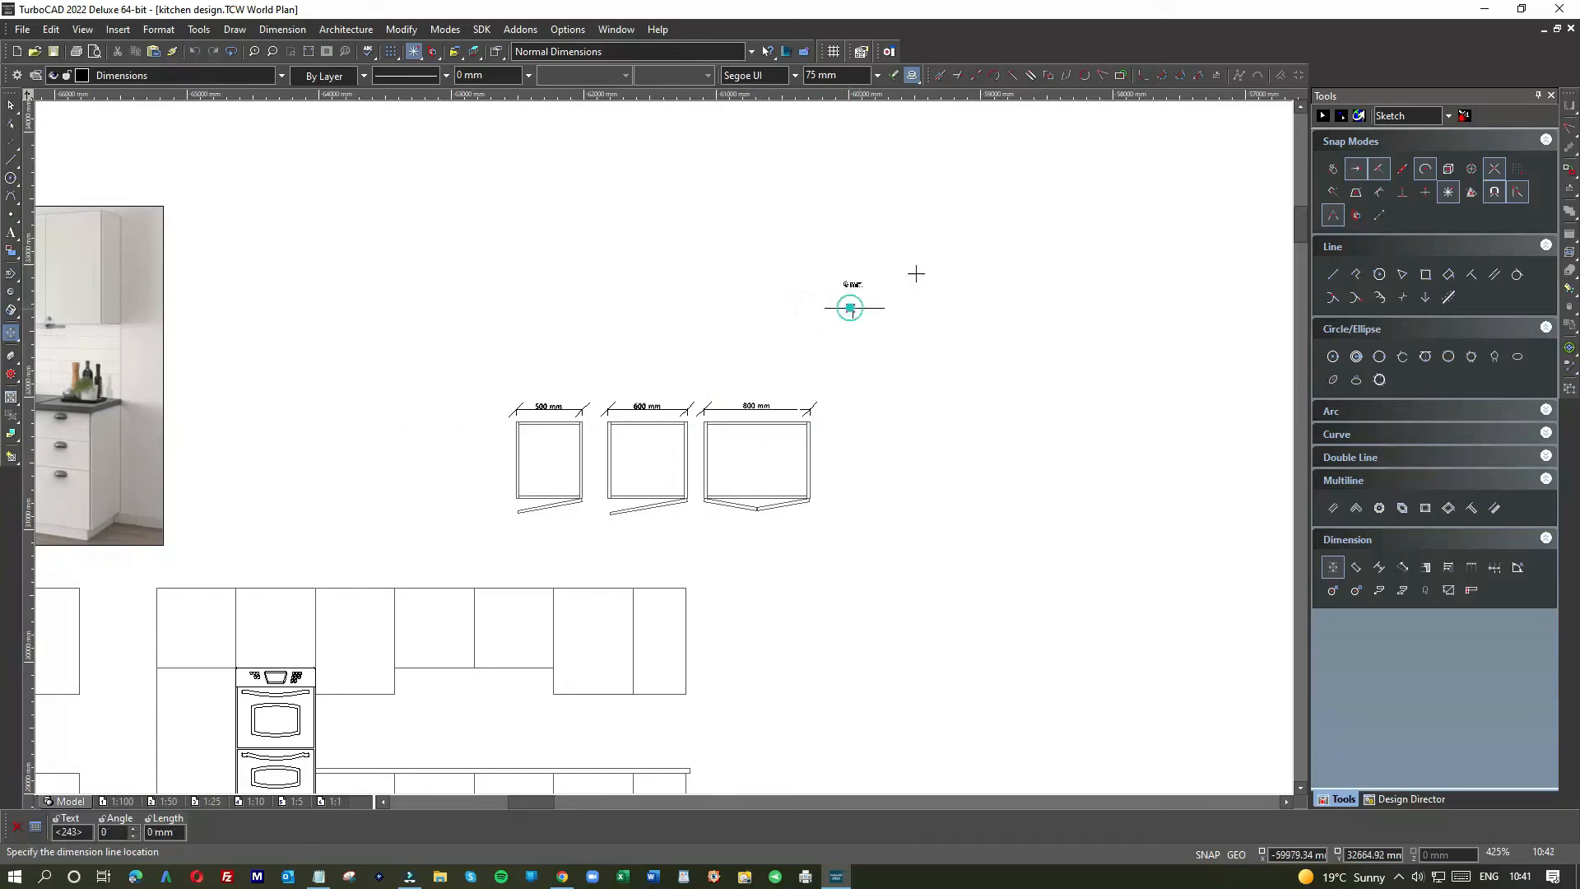
left_click(569, 230)
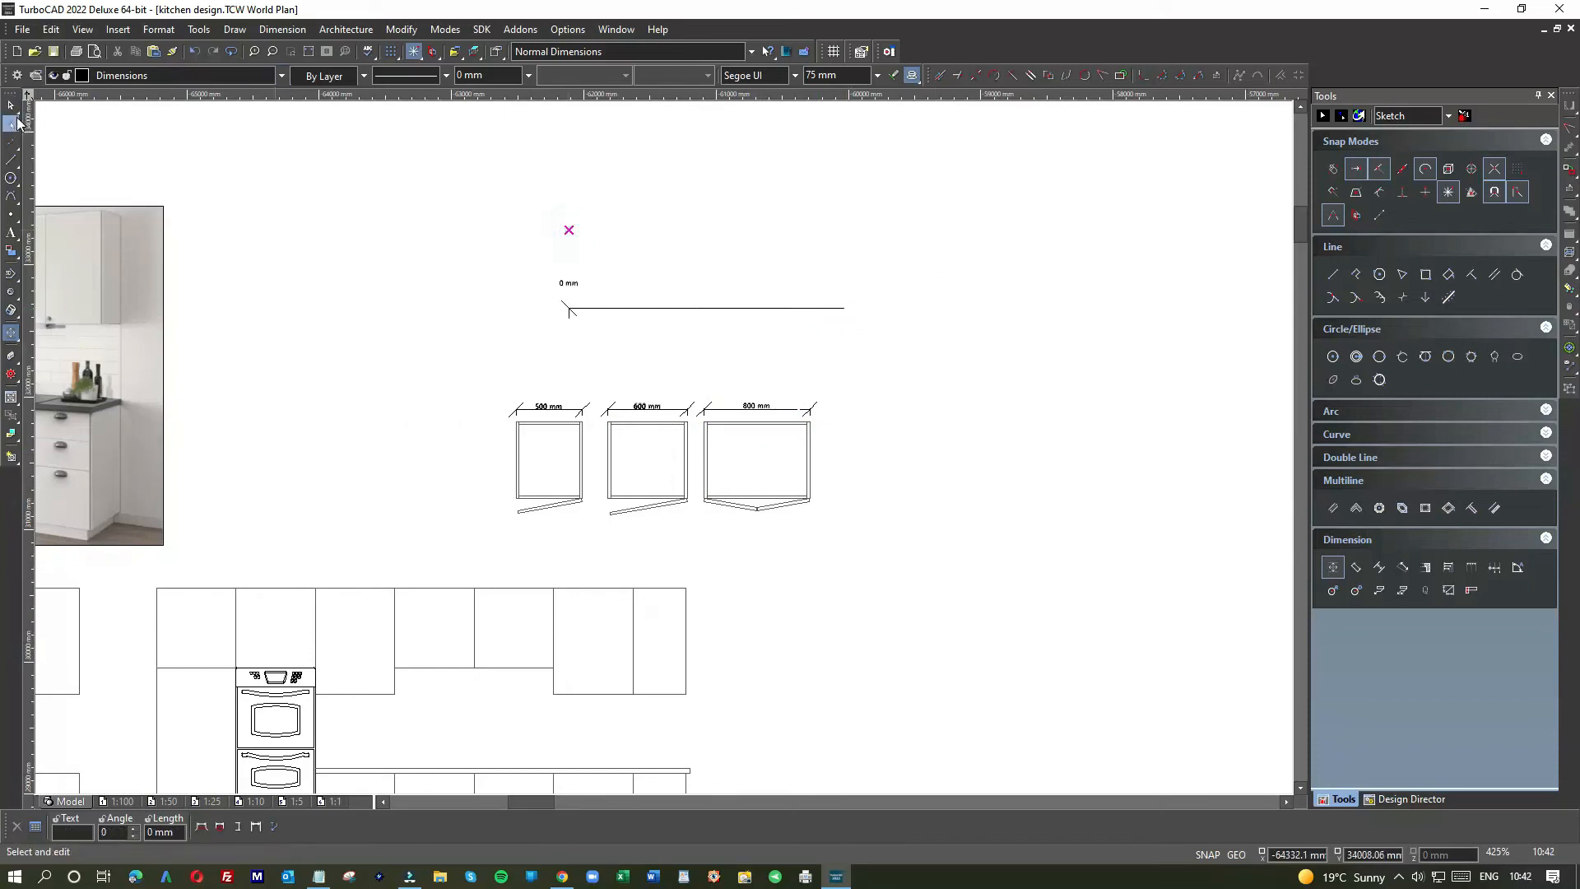
left_click(11, 106)
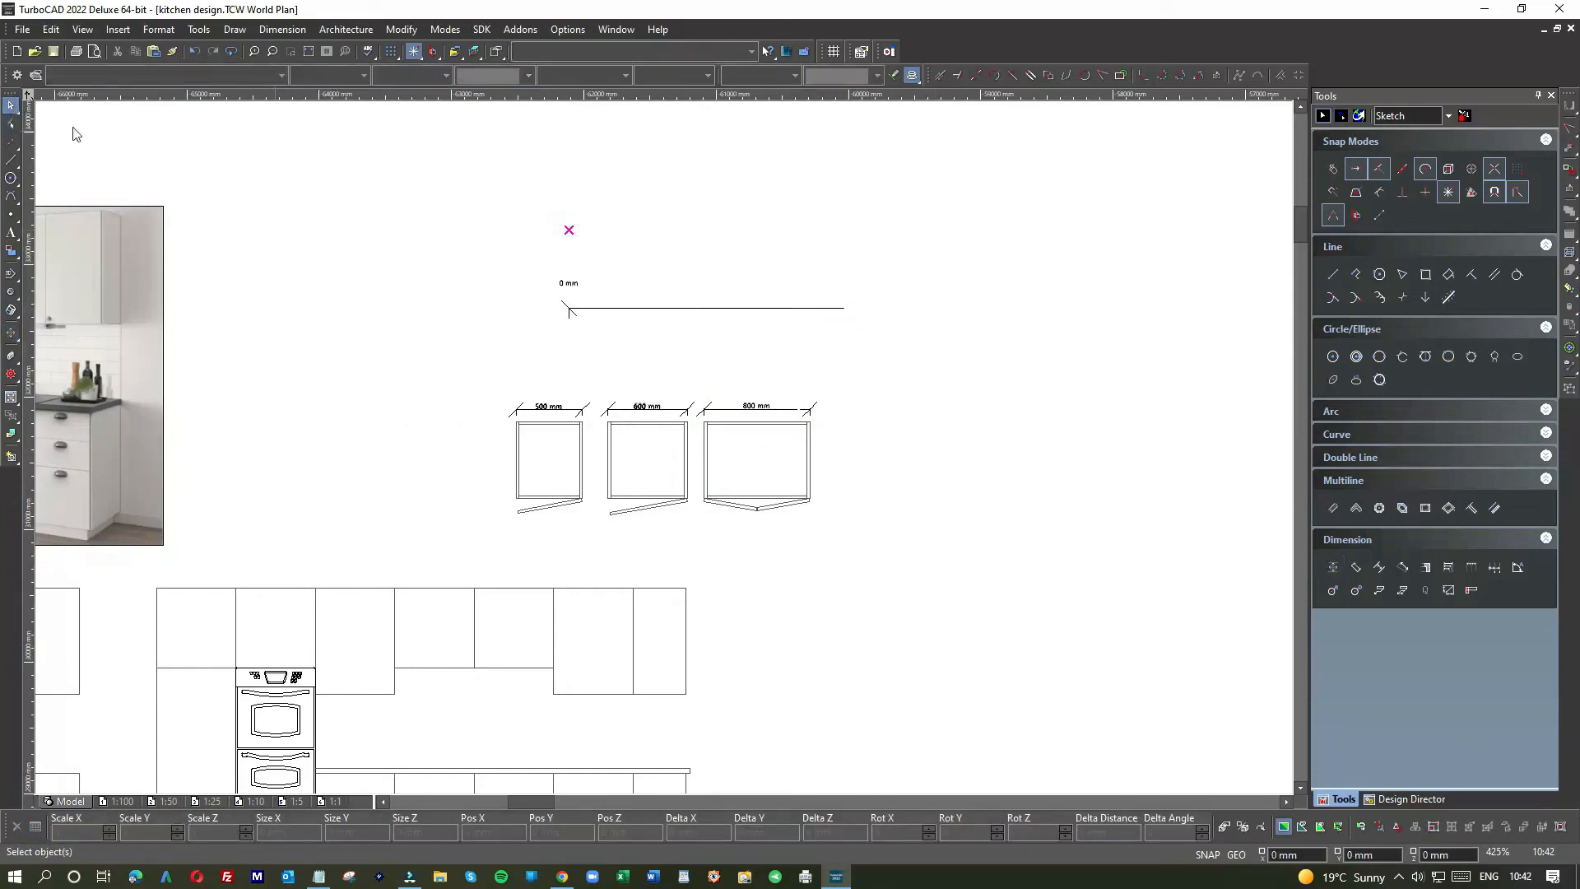
Step: Undo the stray 0 mm dimension
left_click(195, 51)
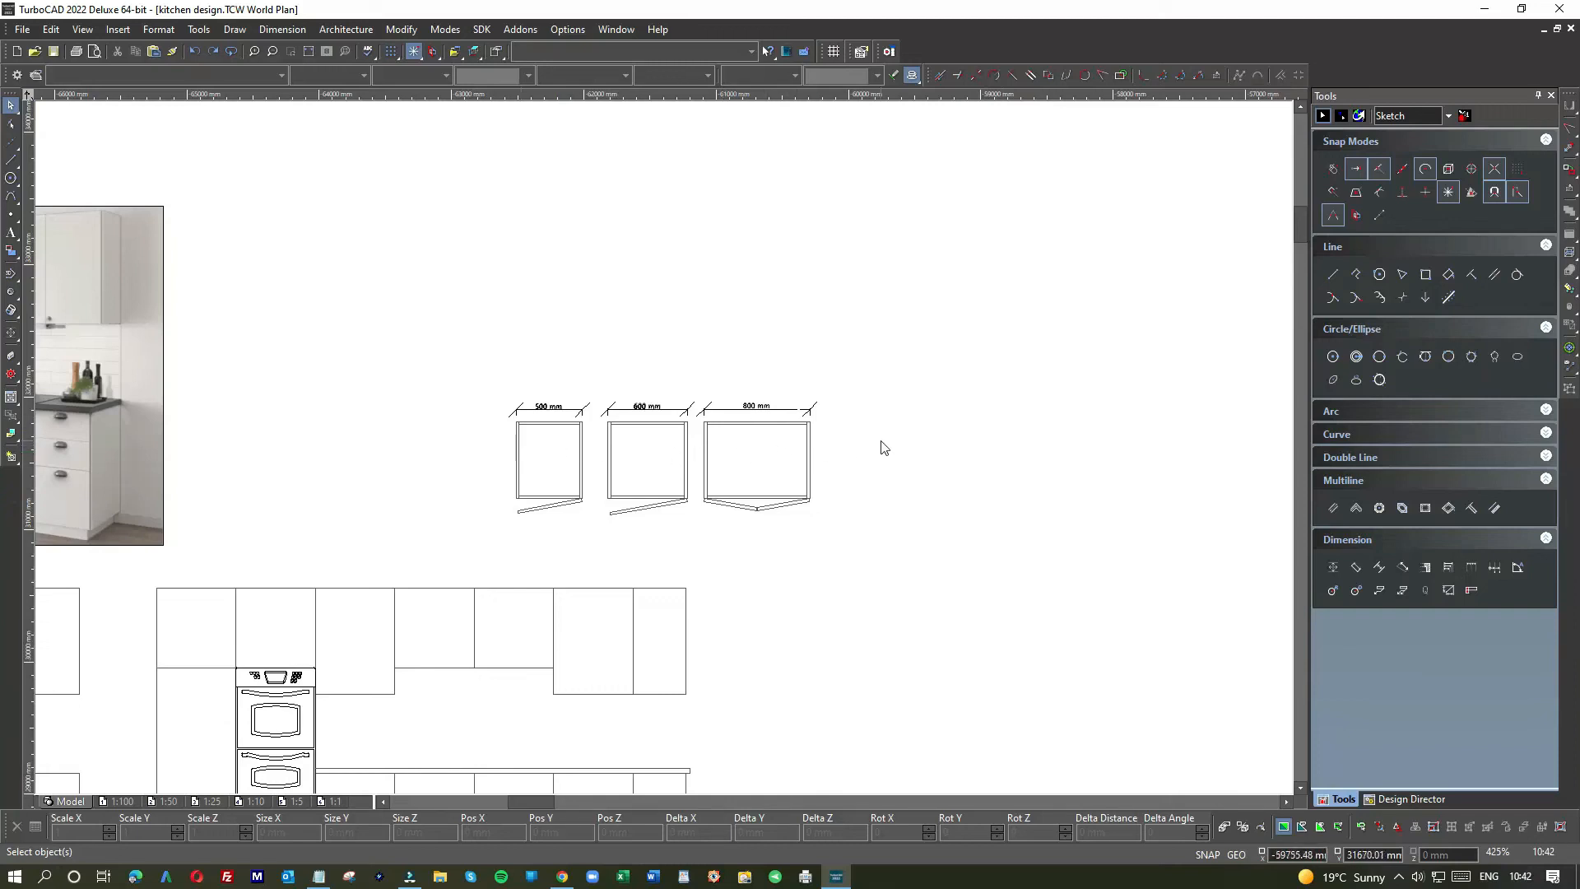
Step: Mirror the three selected cabinets about a vertical line at their right edge
left_click_drag(469, 374, 875, 547)
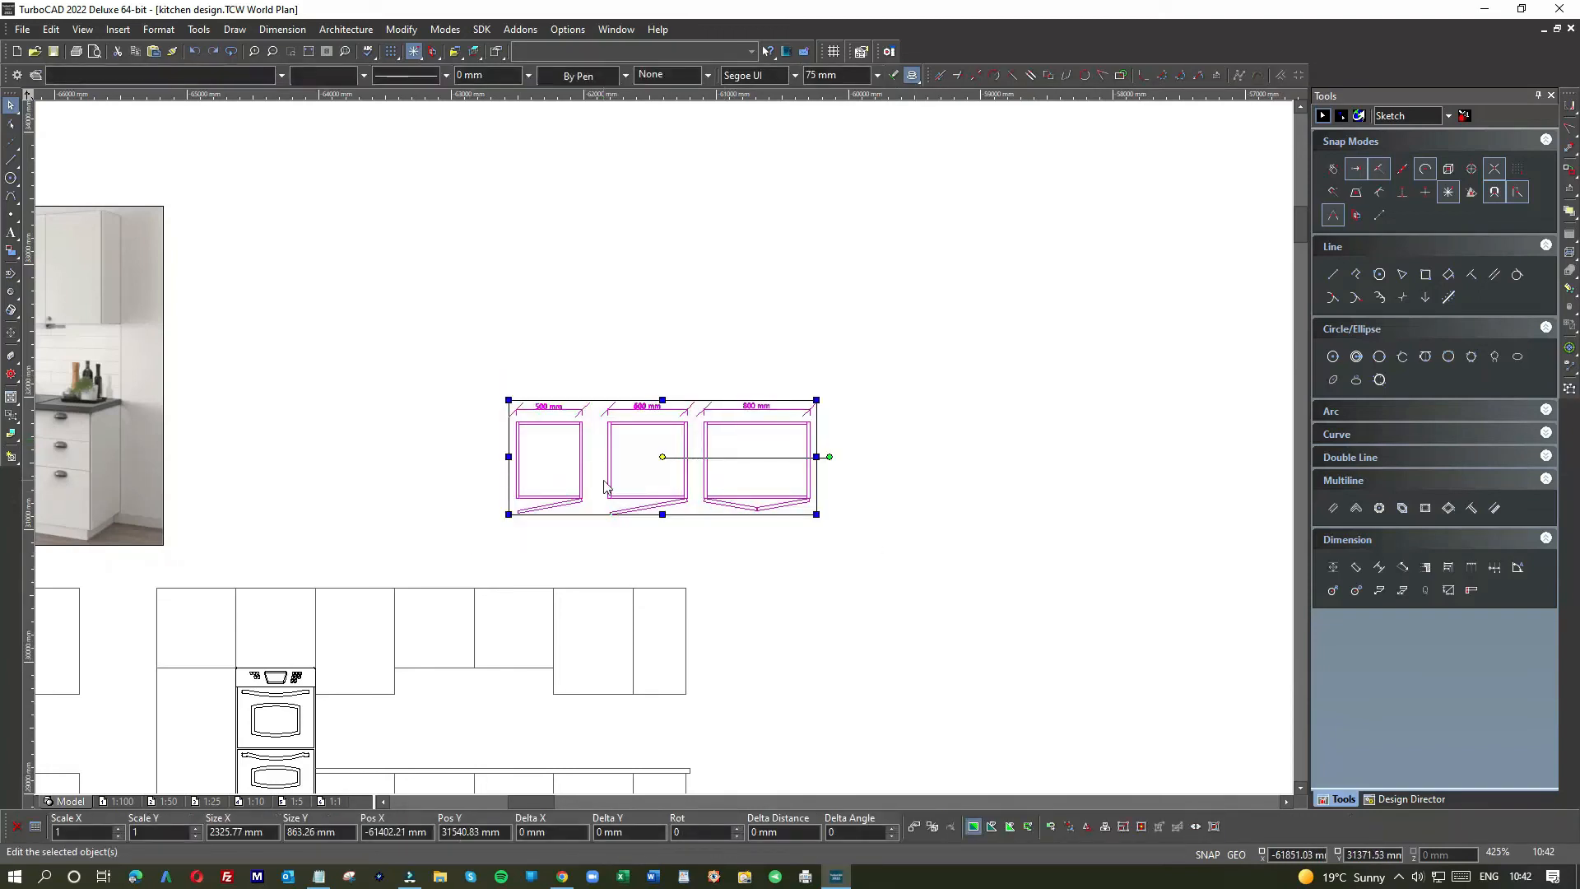
left_click(1570, 107)
left_click(1496, 131)
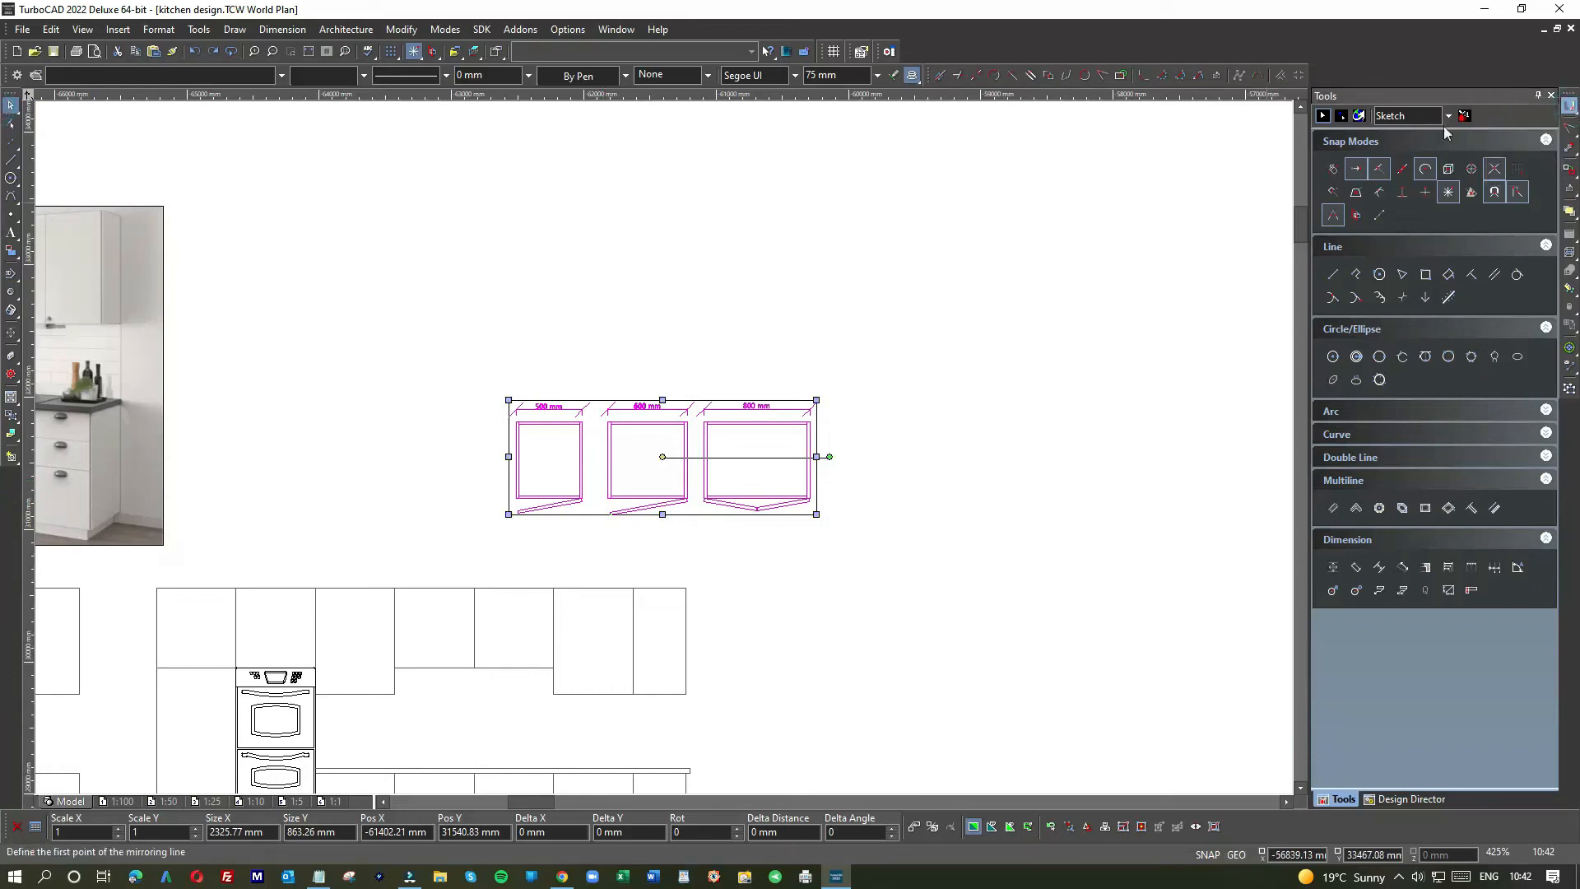
left_click(817, 401)
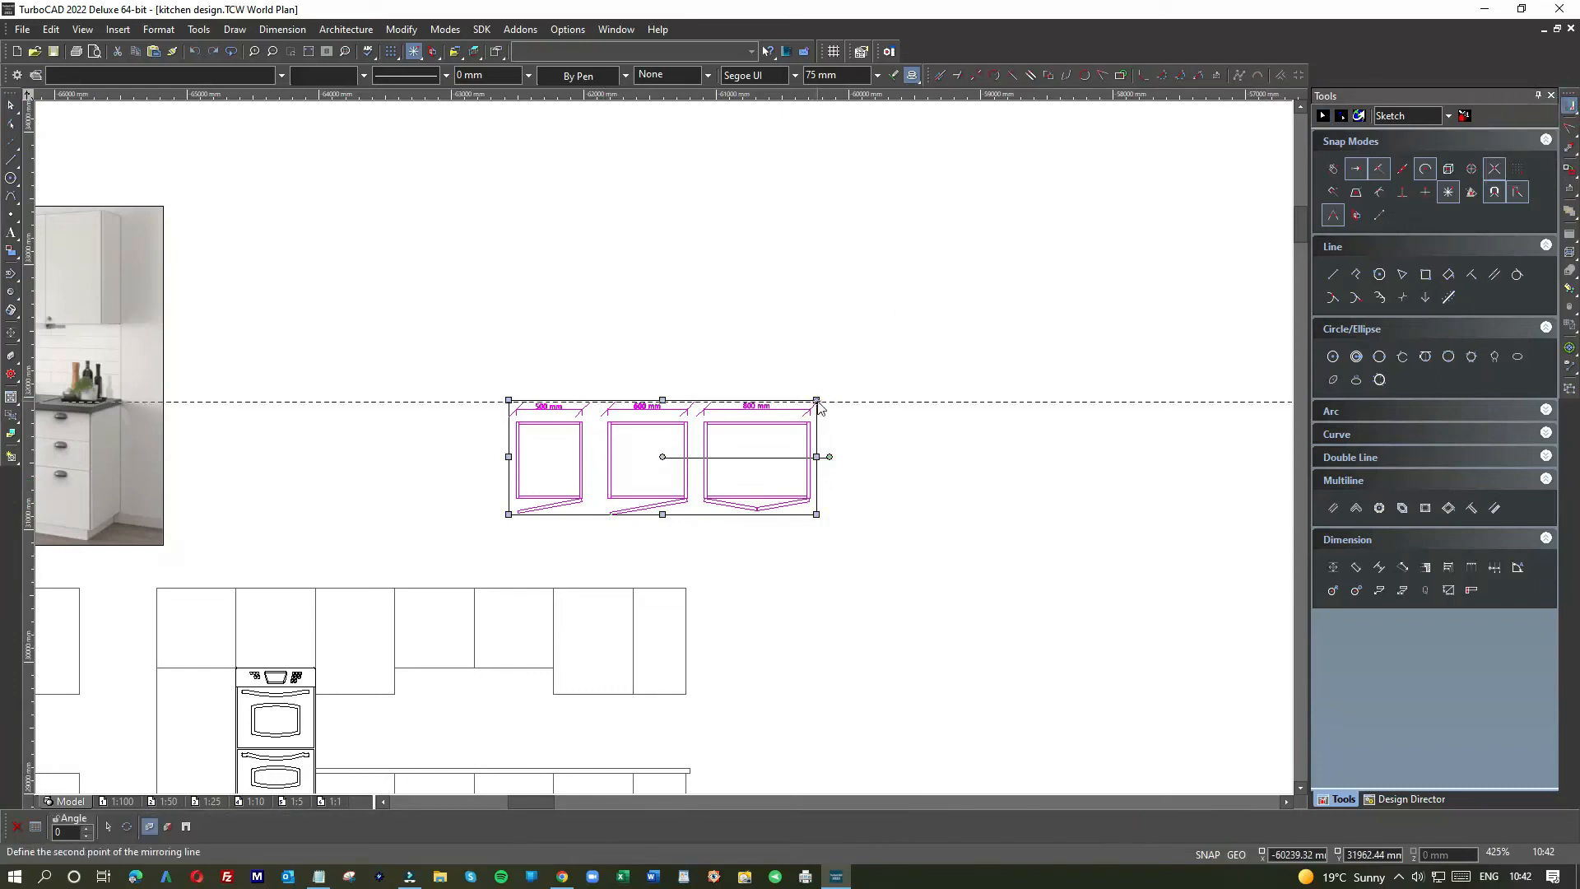
left_click(818, 517)
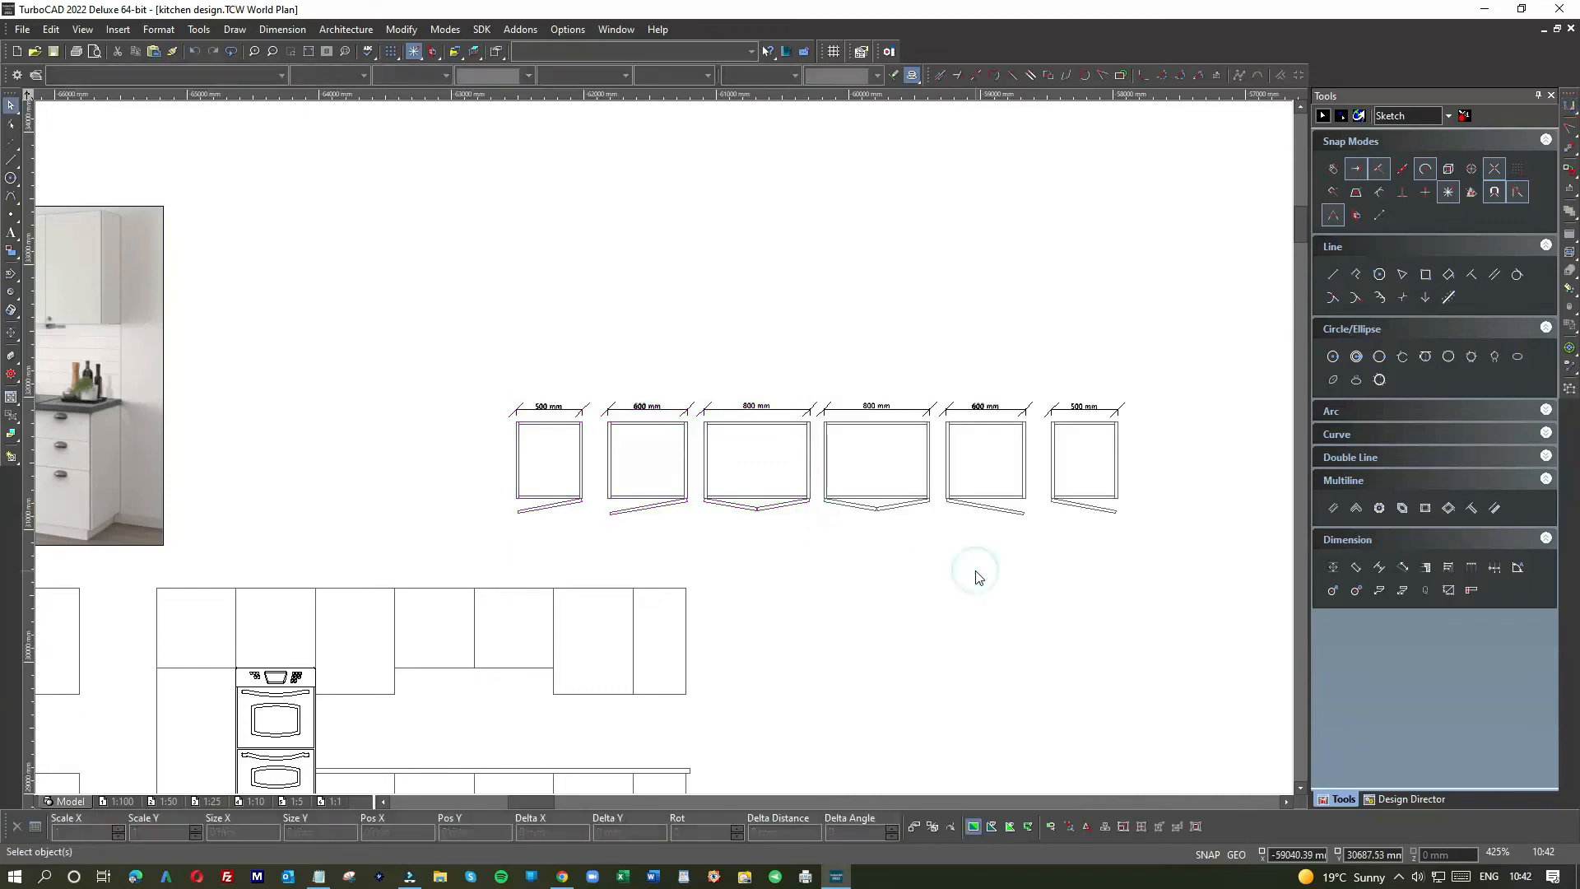
Step: Clear the selection and return to the plain object Select tool
left_click(944, 327)
left_click(11, 125)
scroll(316, 426, "down", 1)
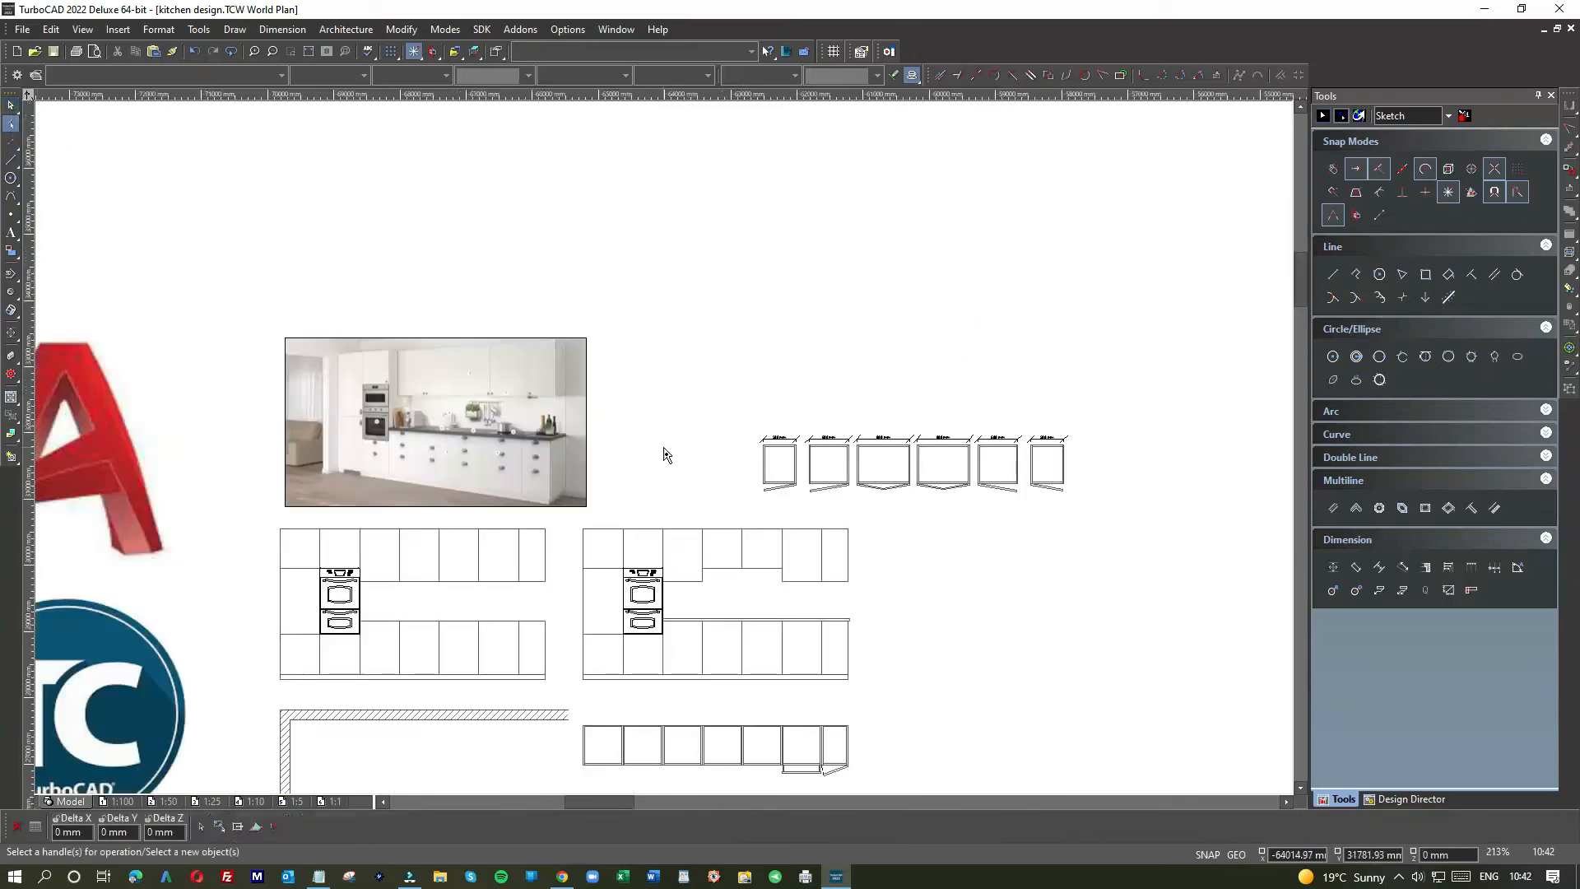
left_click(10, 108)
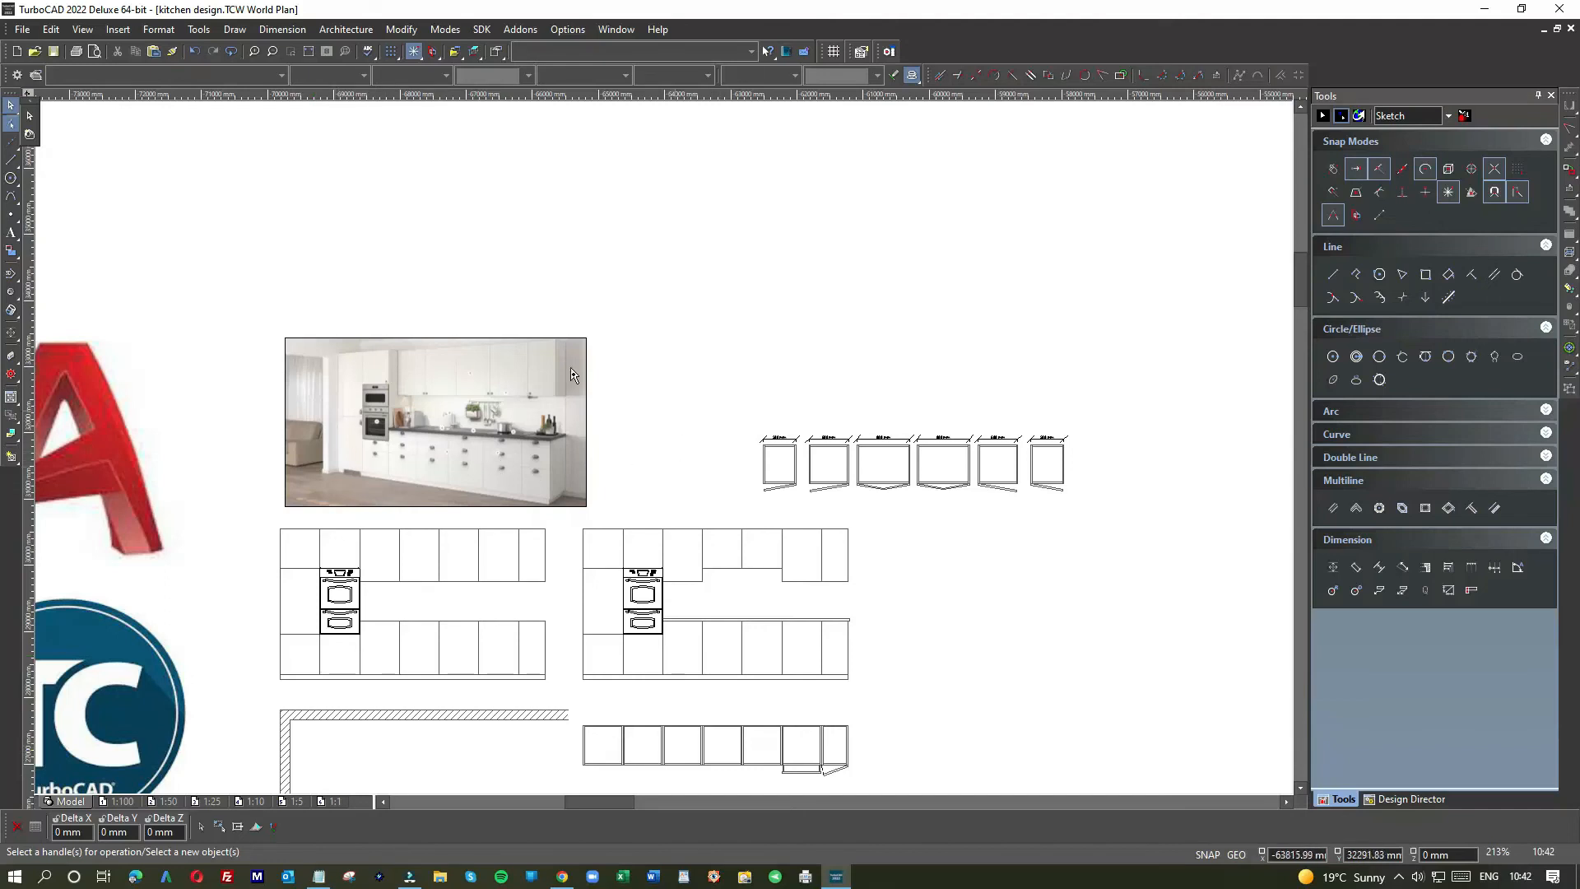
left_click(27, 130)
Step: Move the row of six cabinets down below the right-hand kitchen plan
left_click_drag(733, 418, 1148, 526)
scroll(671, 433, "down", 2)
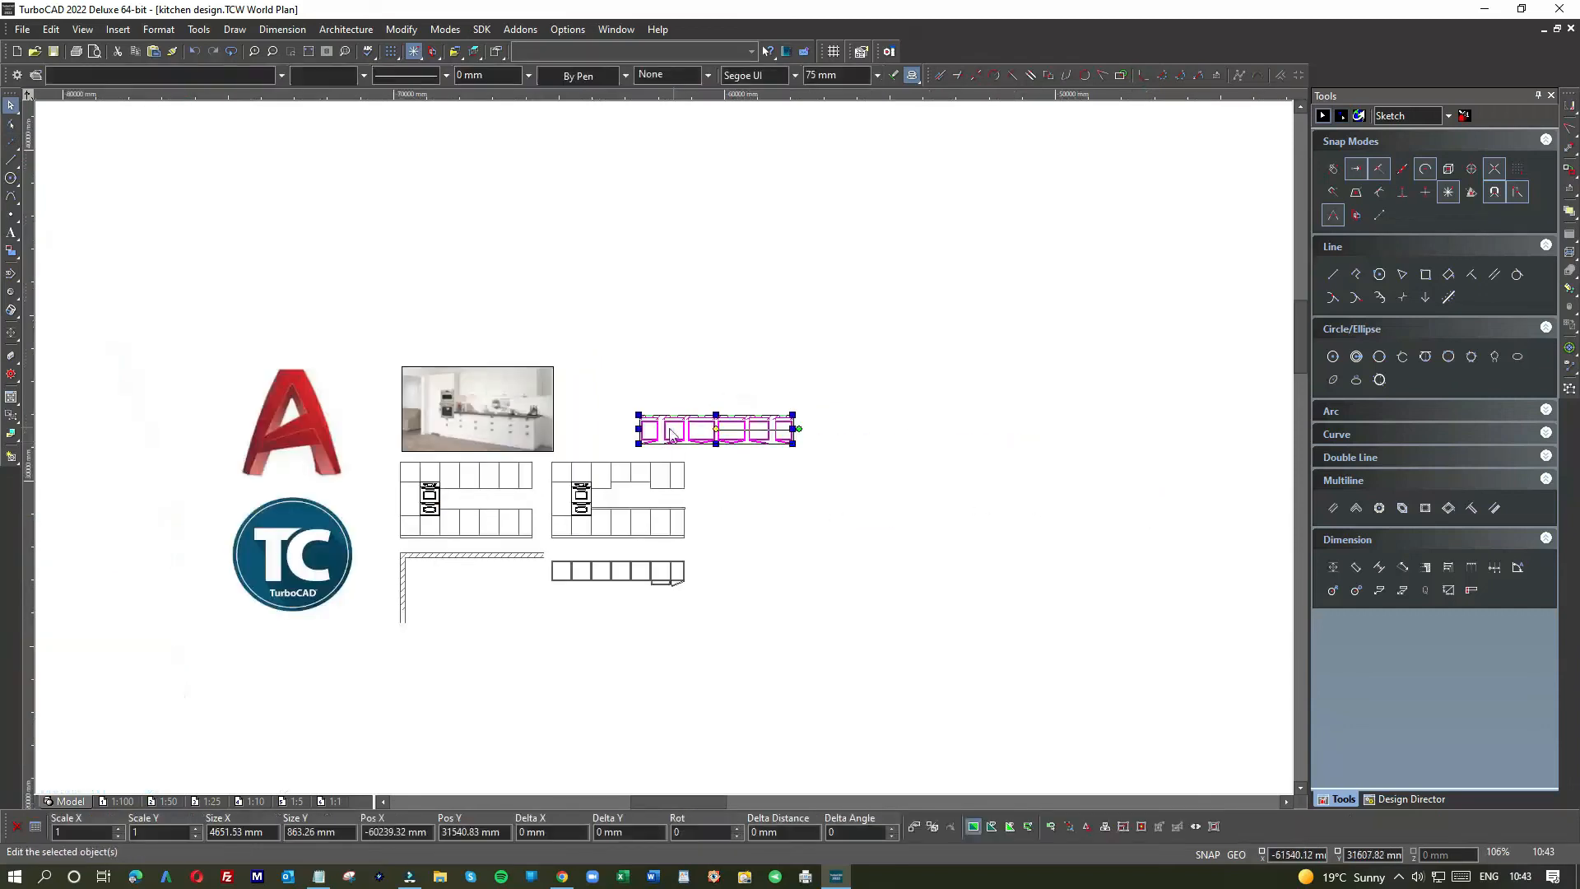
mouse_move(673, 434)
left_mouse_down()
mouse_move(486, 635)
mouse_move(471, 674)
mouse_move(539, 663)
mouse_move(581, 620)
left_mouse_up()
left_click(581, 620)
left_click(478, 609)
scroll(477, 609, "down", 1)
scroll(637, 423, "up", 1)
scroll(665, 455, "up", 4)
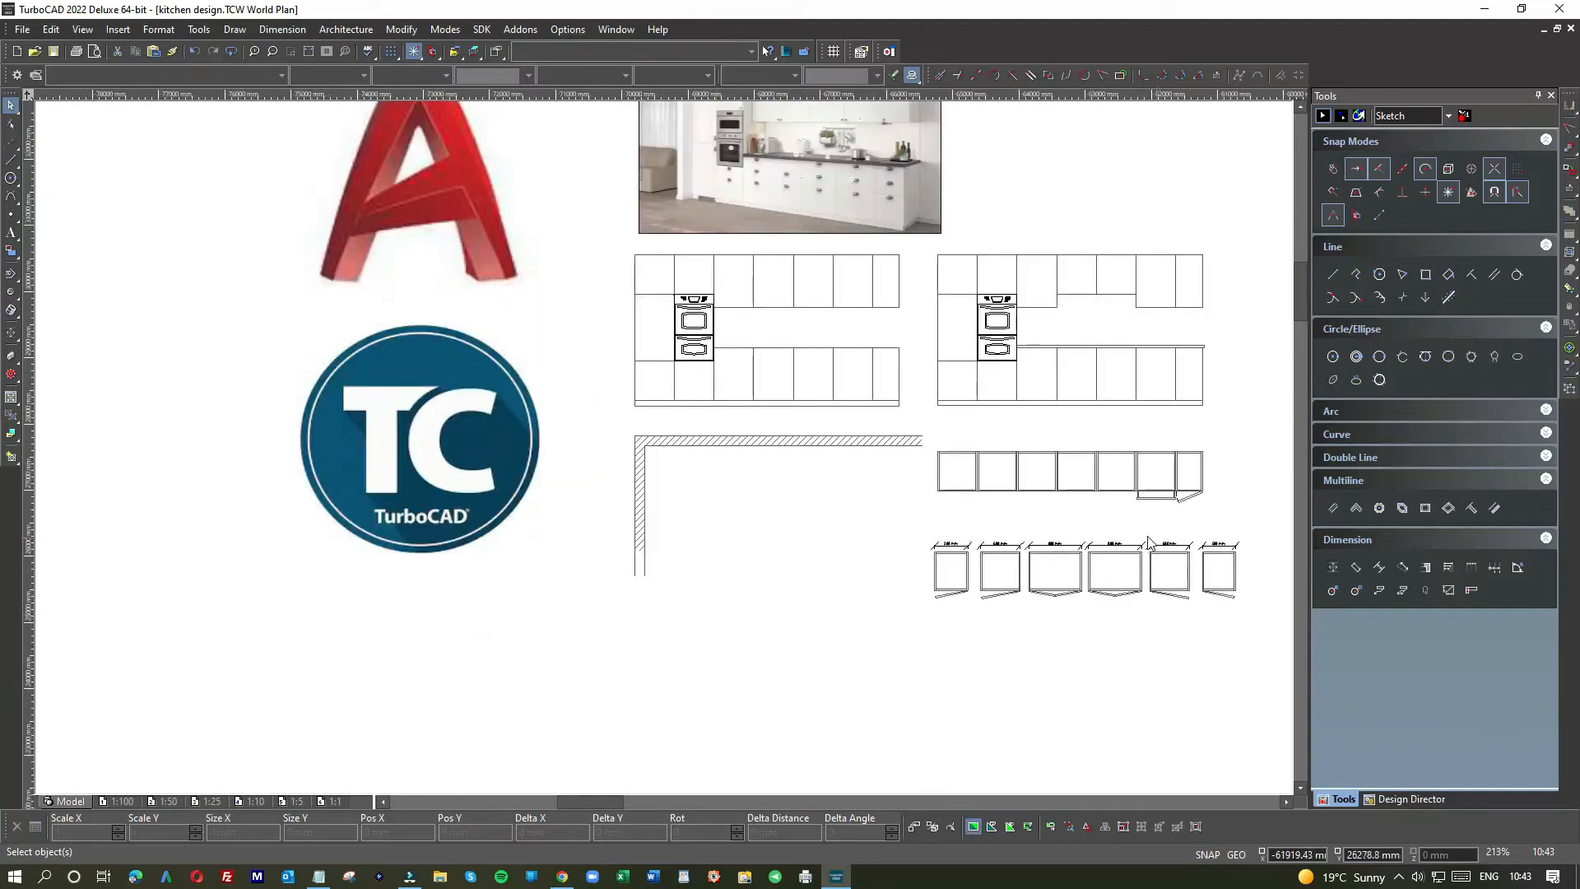
scroll(1146, 566, "up", 4)
left_click_drag(656, 453, 854, 659)
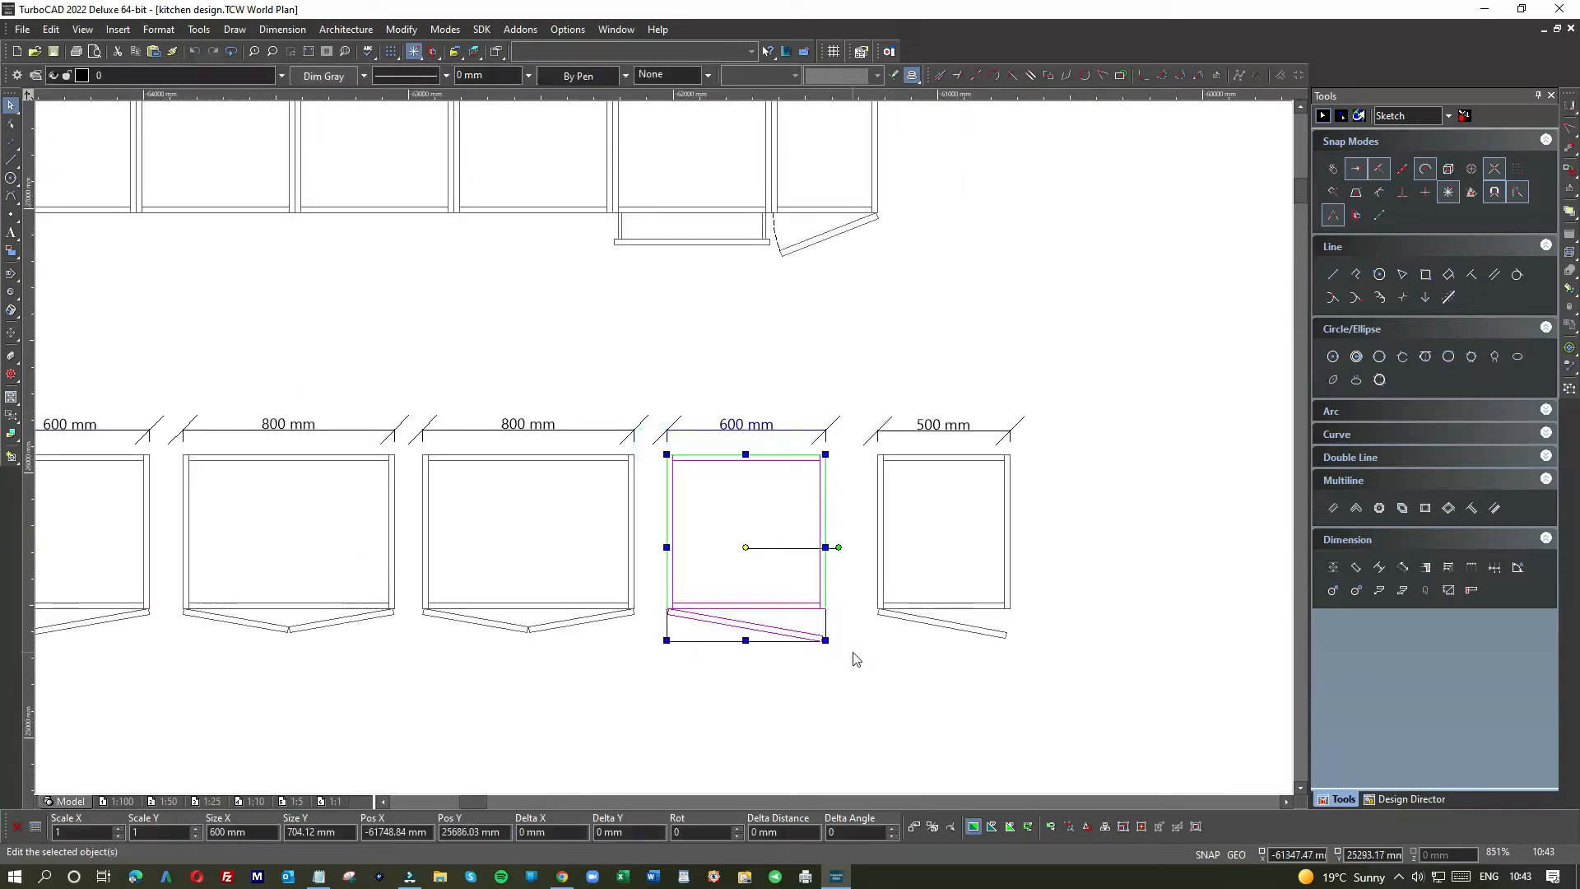
Step: Drag a copy of the 600 mm cabinet into the hatched wall corner and delete its 600 mm dimension
scroll(663, 451, "down", 4)
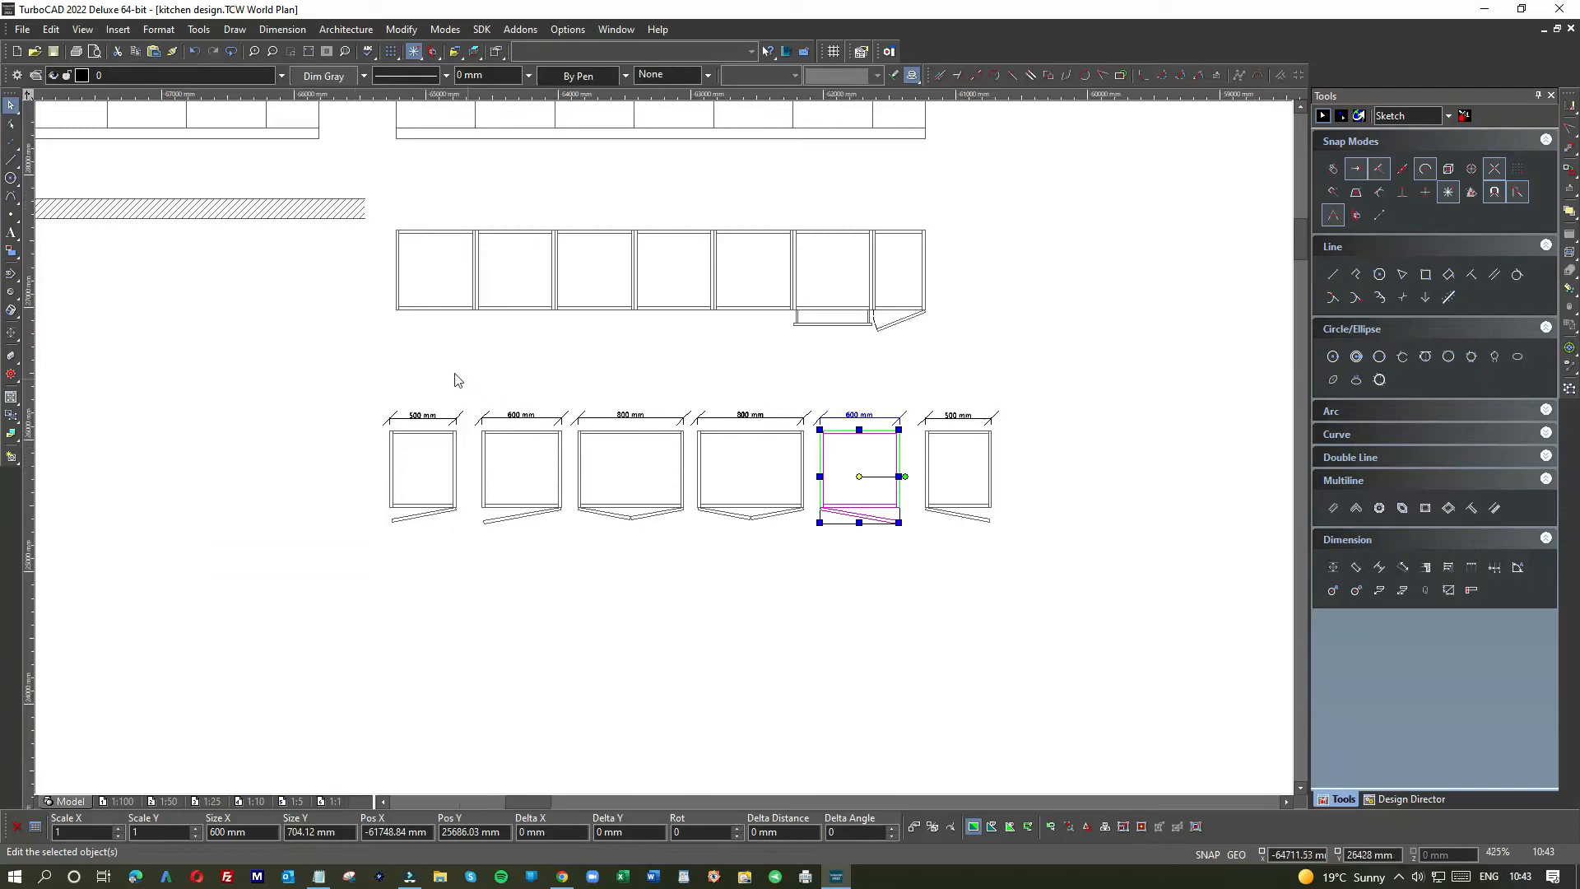
scroll(646, 446, "up", 3)
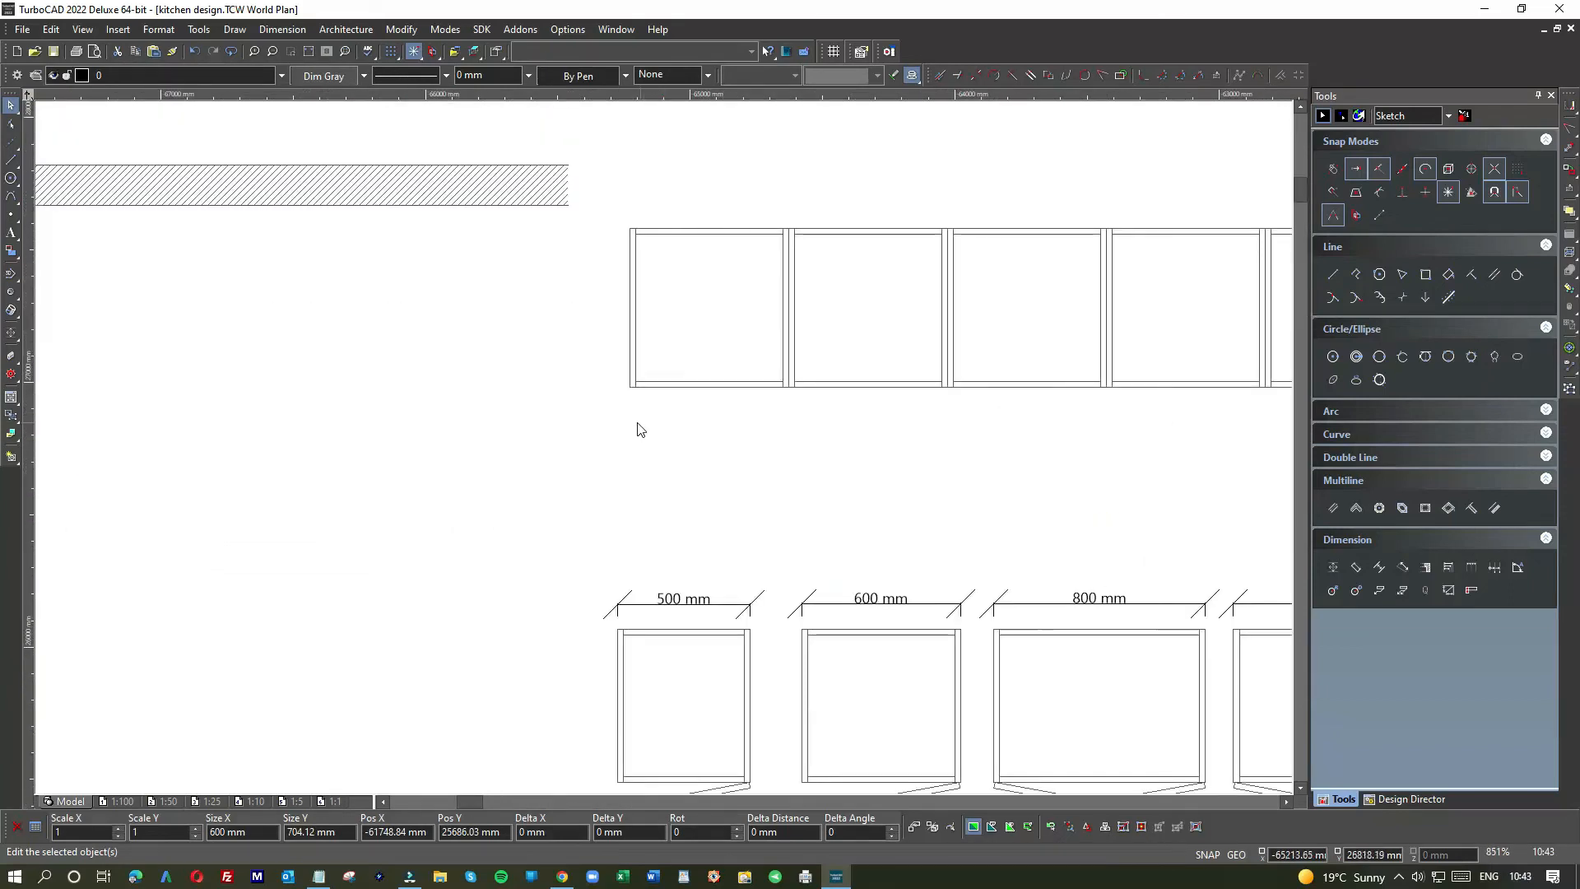
scroll(635, 431, "down", 3)
scroll(384, 417, "up", 4)
left_click(704, 425)
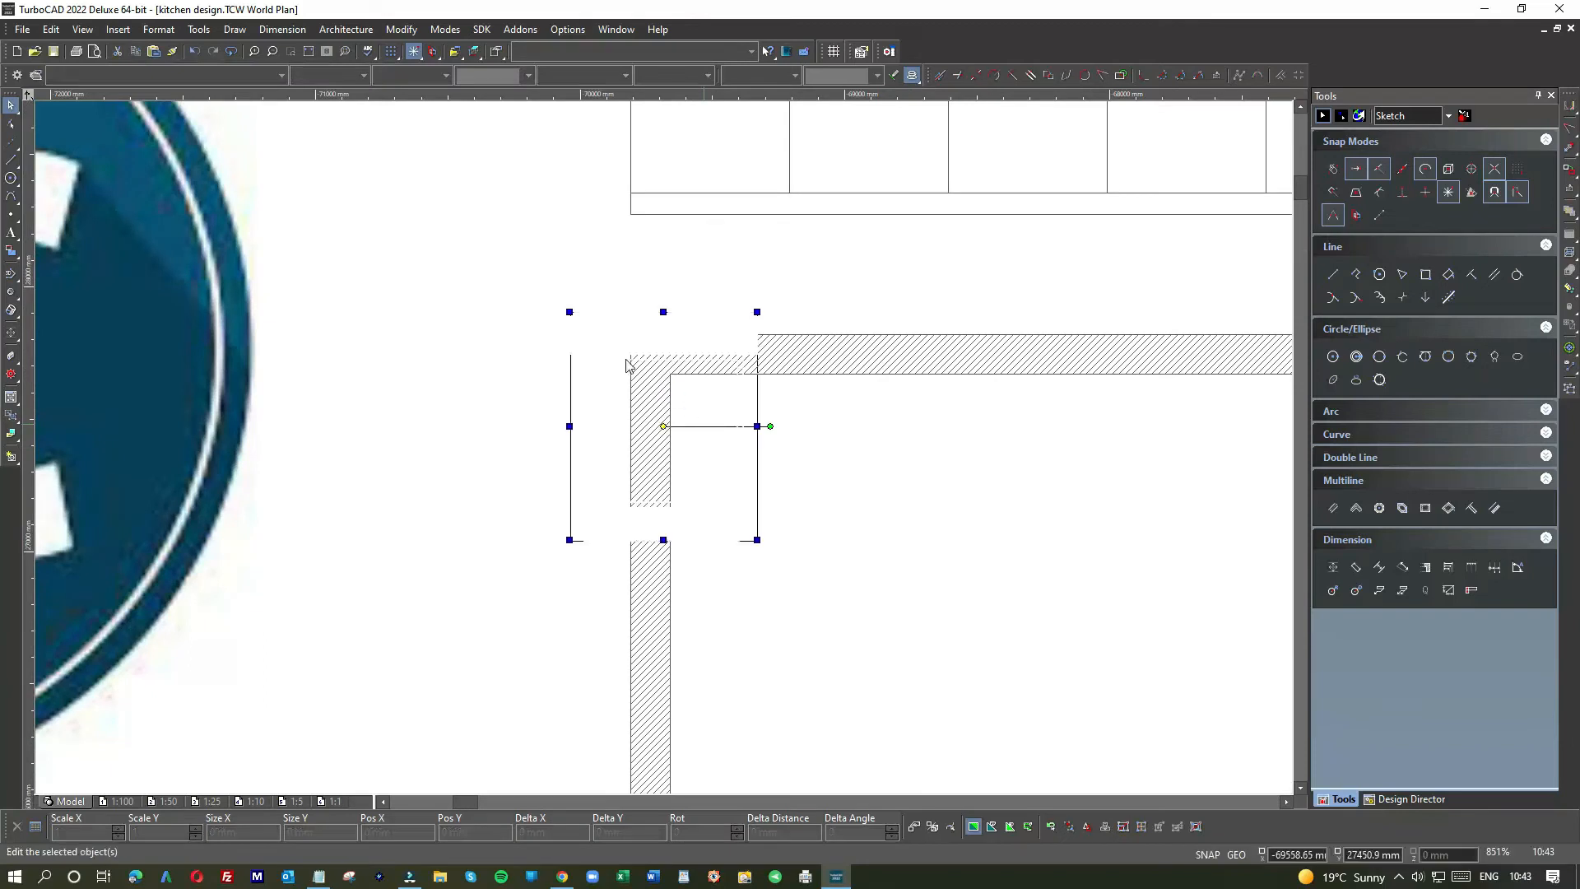
left_click_drag(596, 342, 720, 422)
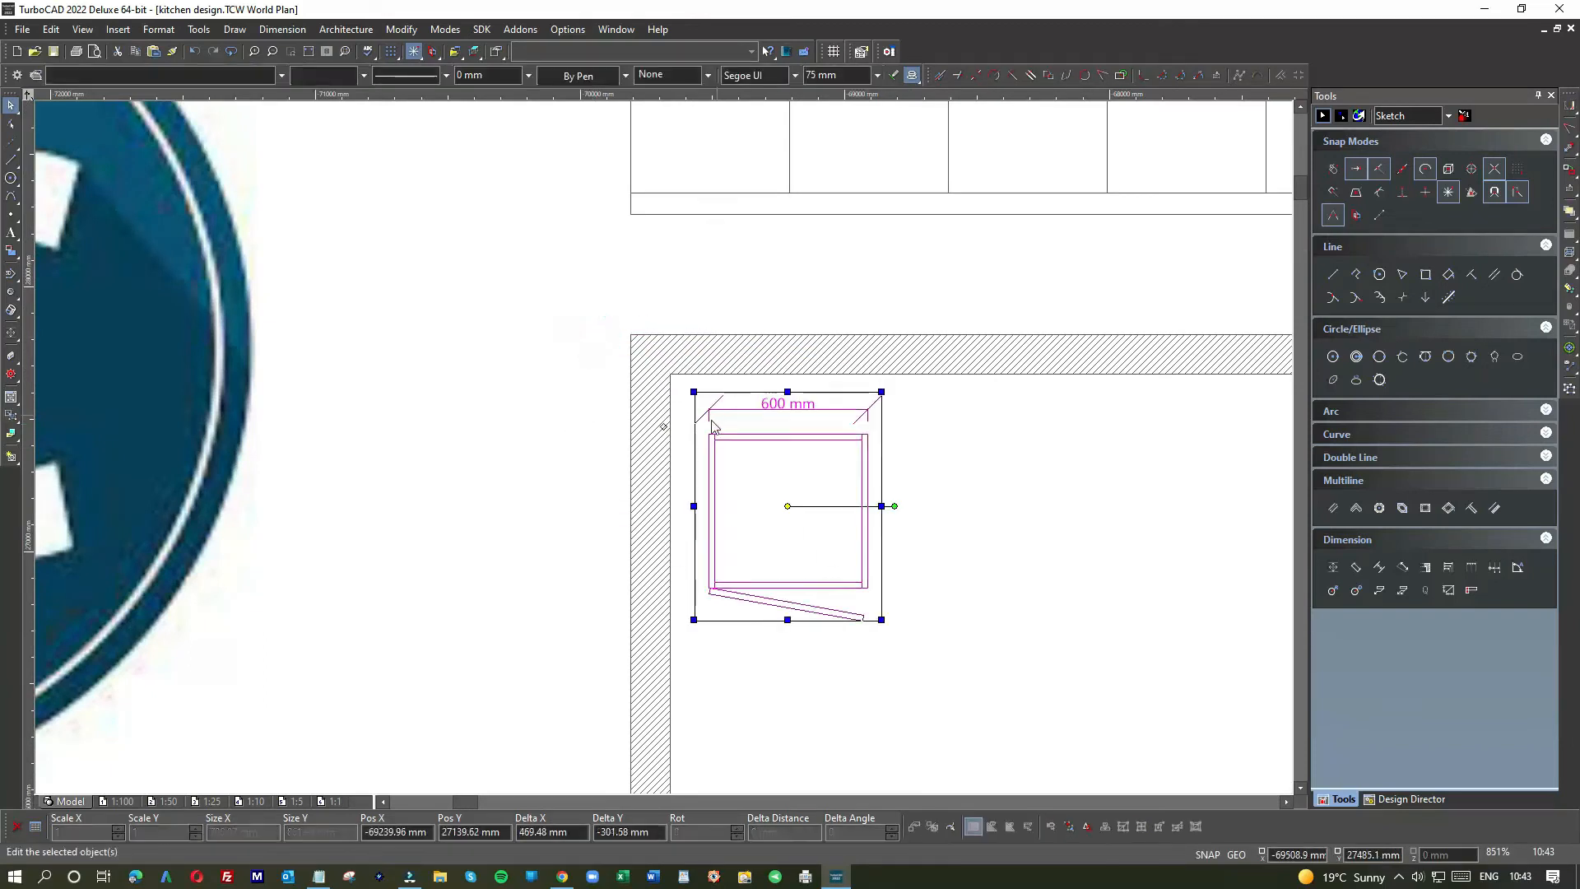
left_click(979, 443)
left_click(880, 414)
key("Delete")
Step: Snap the cabinet's top-left corner to the wall's inner corner with a reference-point move
left_click_drag(703, 421, 892, 652)
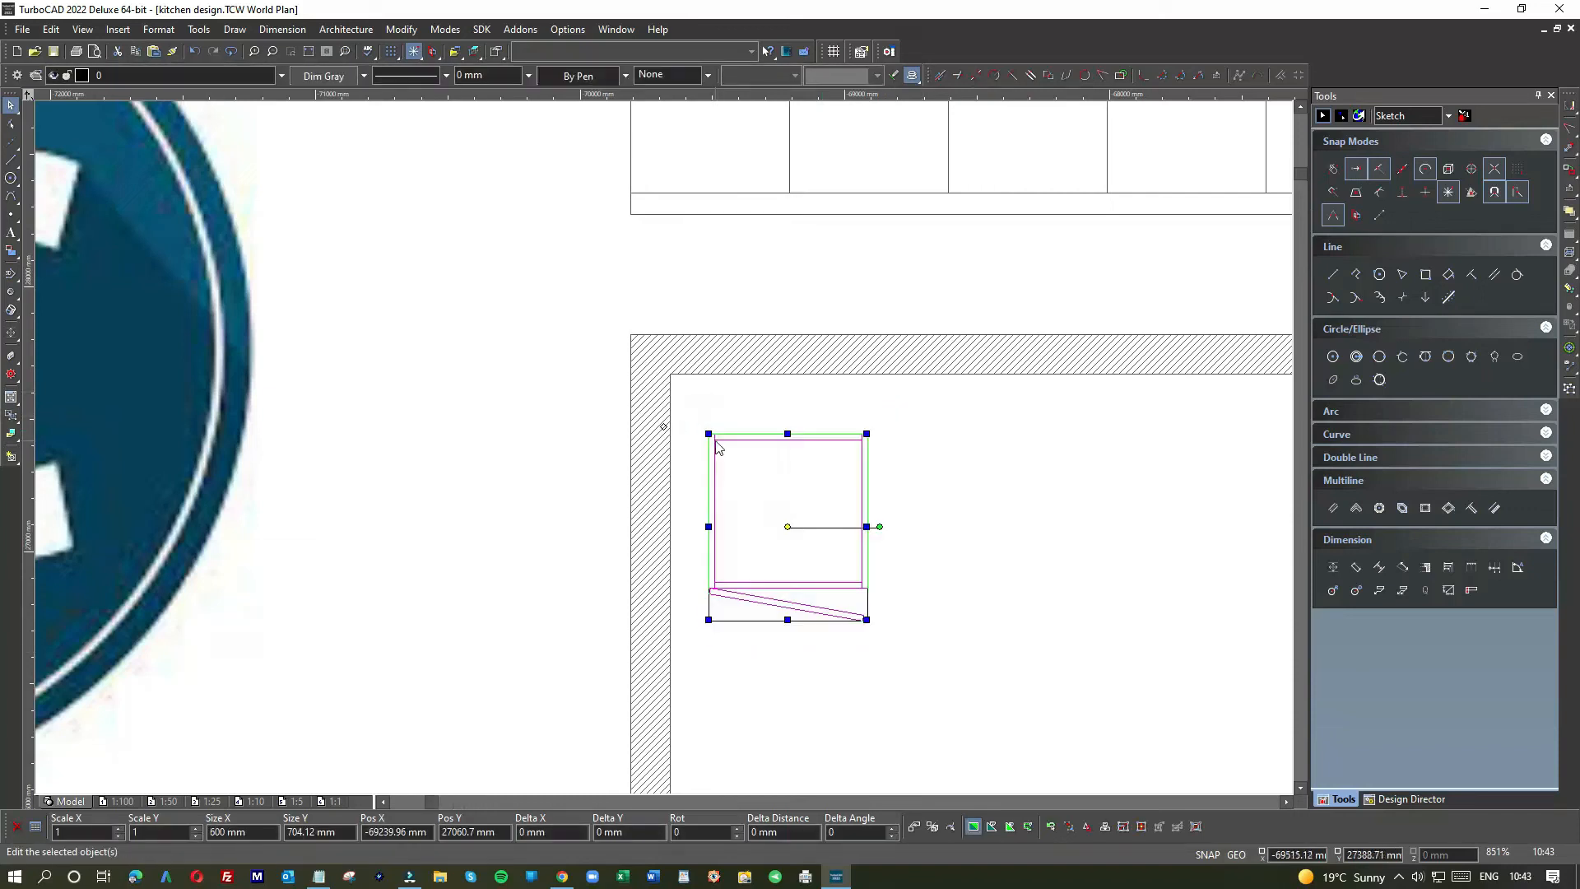
scroll(716, 447, "up", 2)
key("e")
left_click(640, 424)
key("e")
left_click(639, 424)
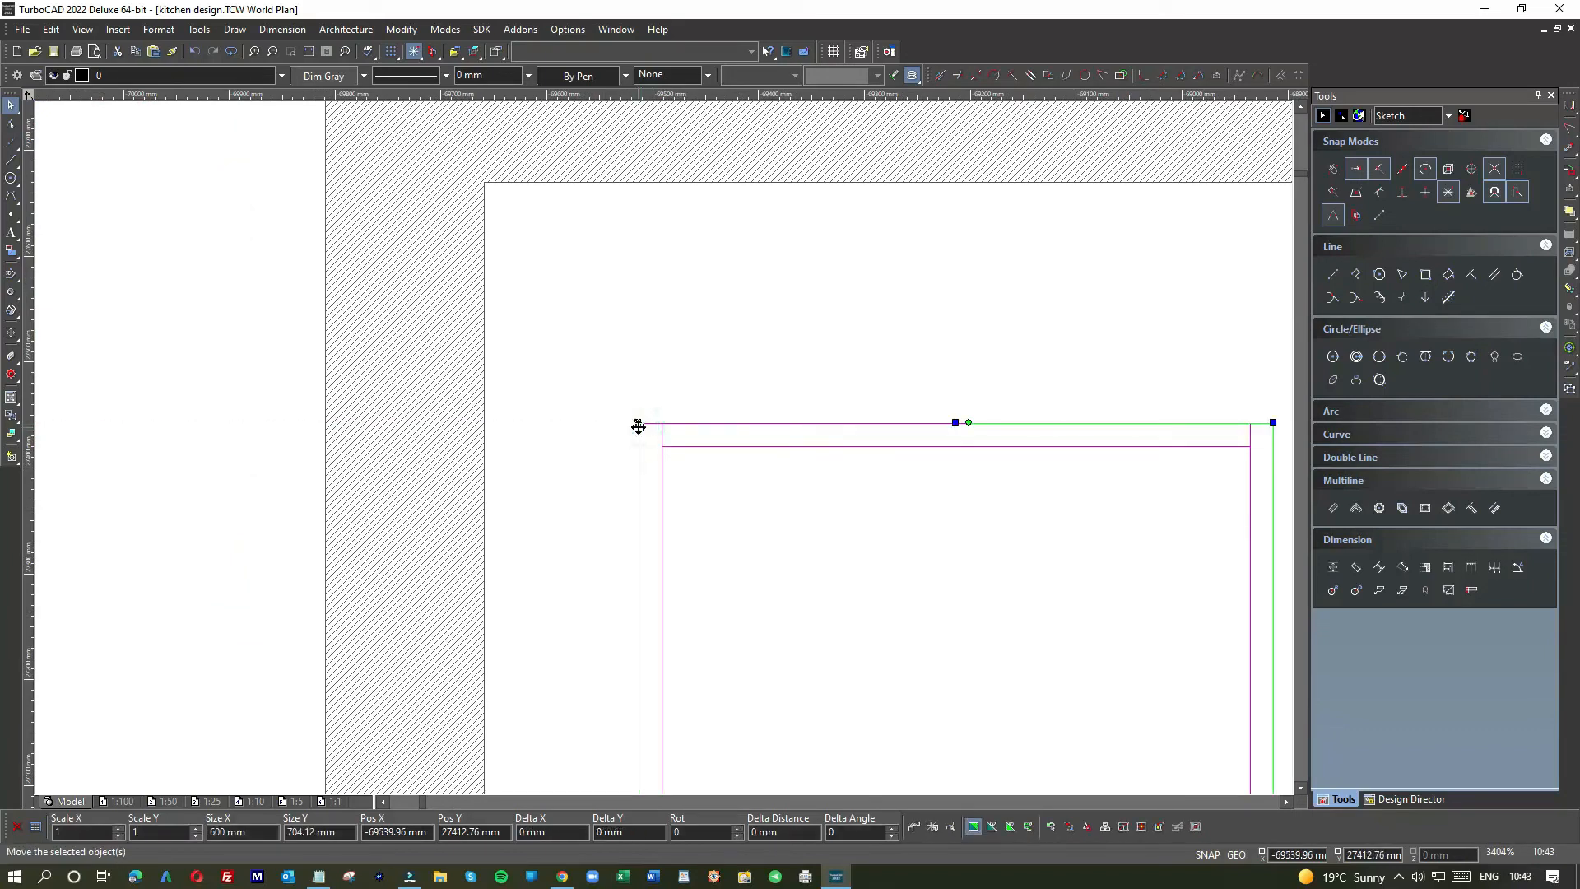
left_click(639, 425)
left_click(487, 184)
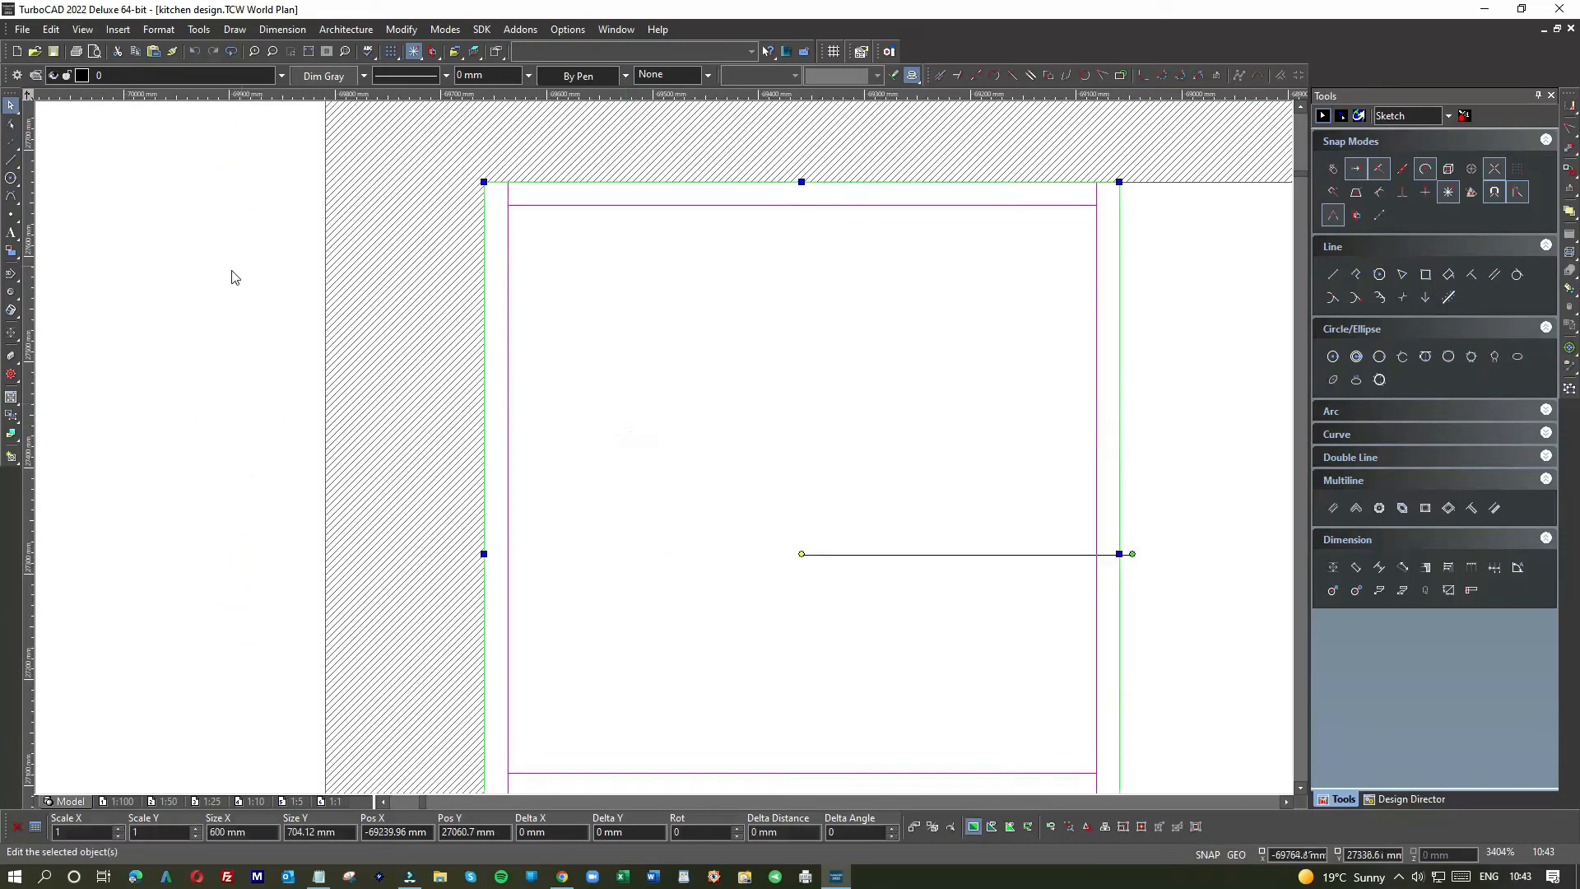
left_click(221, 272)
Step: Paste a copy of the corner cabinet and its door next to the original
scroll(662, 456, "down", 2)
left_click(831, 501)
scroll(862, 506, "down", 1)
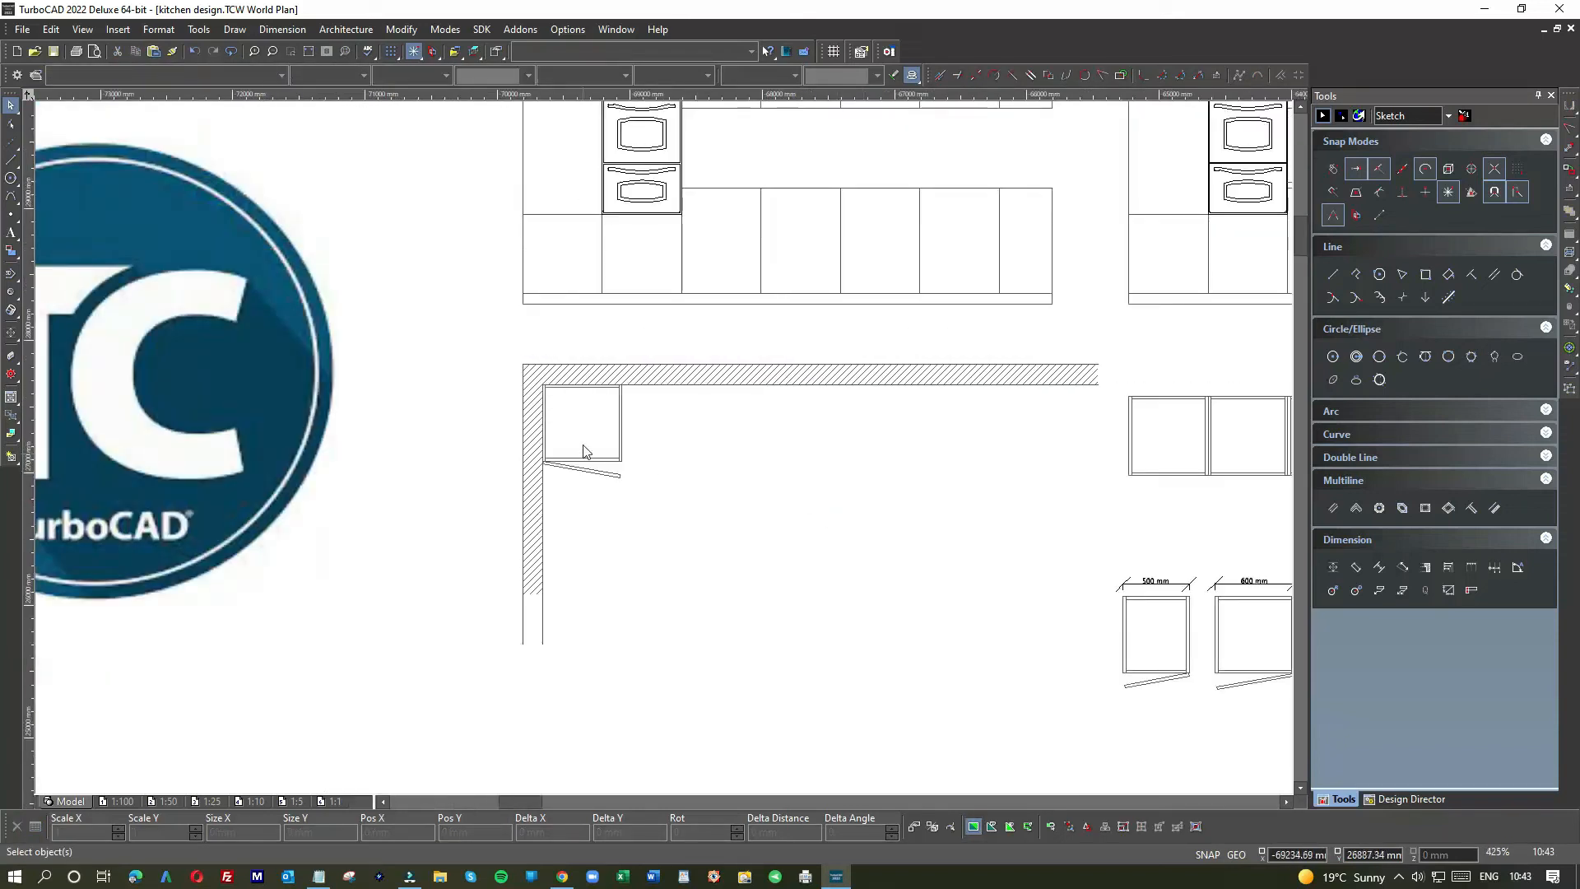
scroll(603, 441, "down", 1)
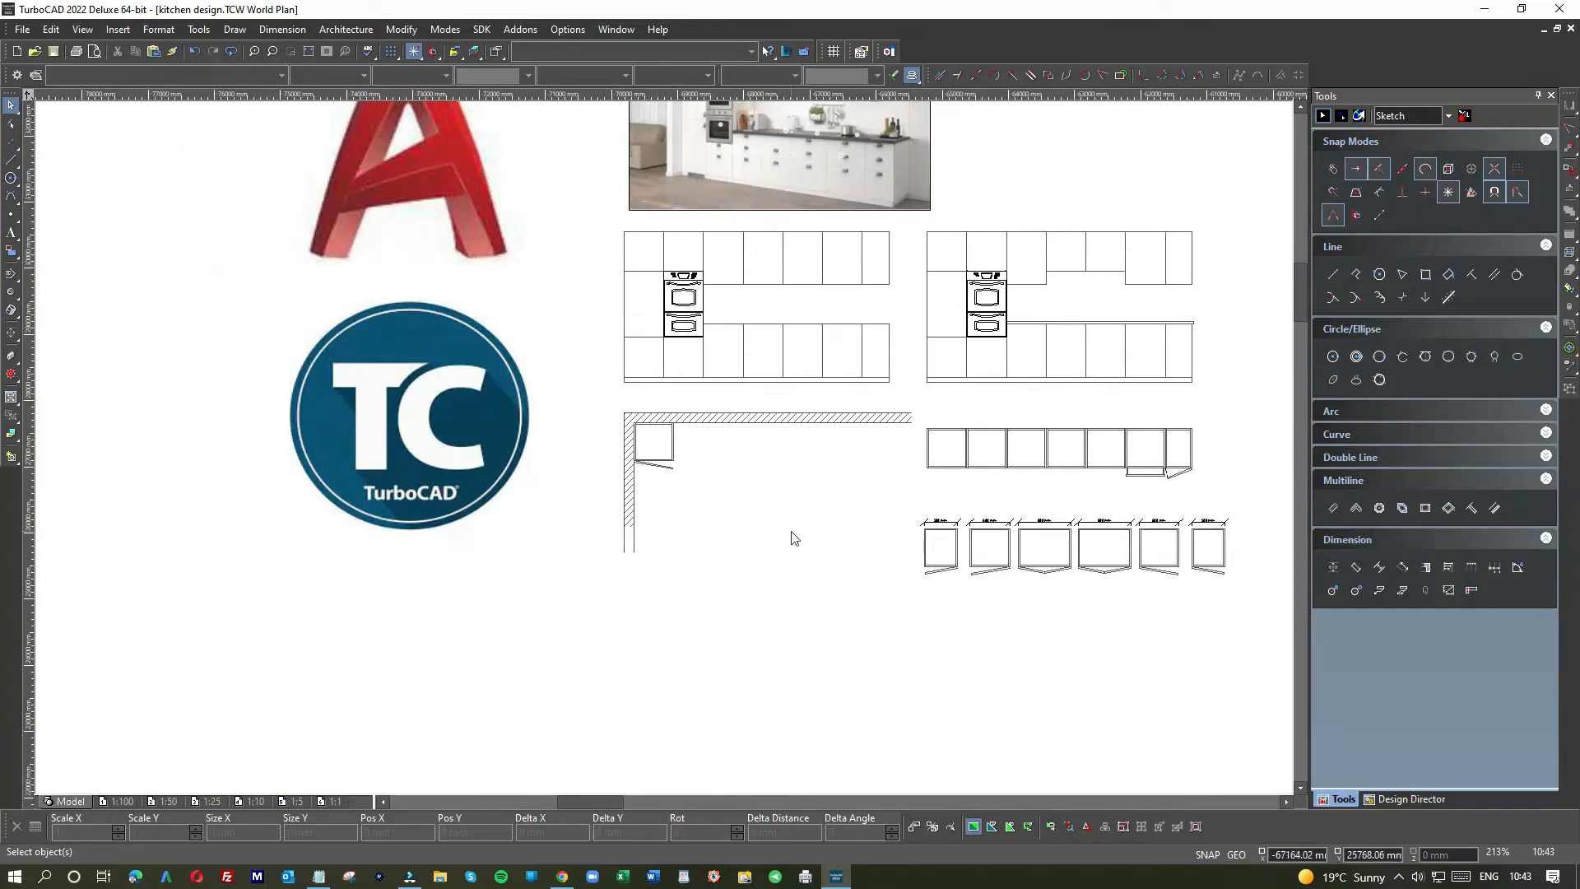
scroll(794, 538, "down", 1)
scroll(623, 437, "up", 3)
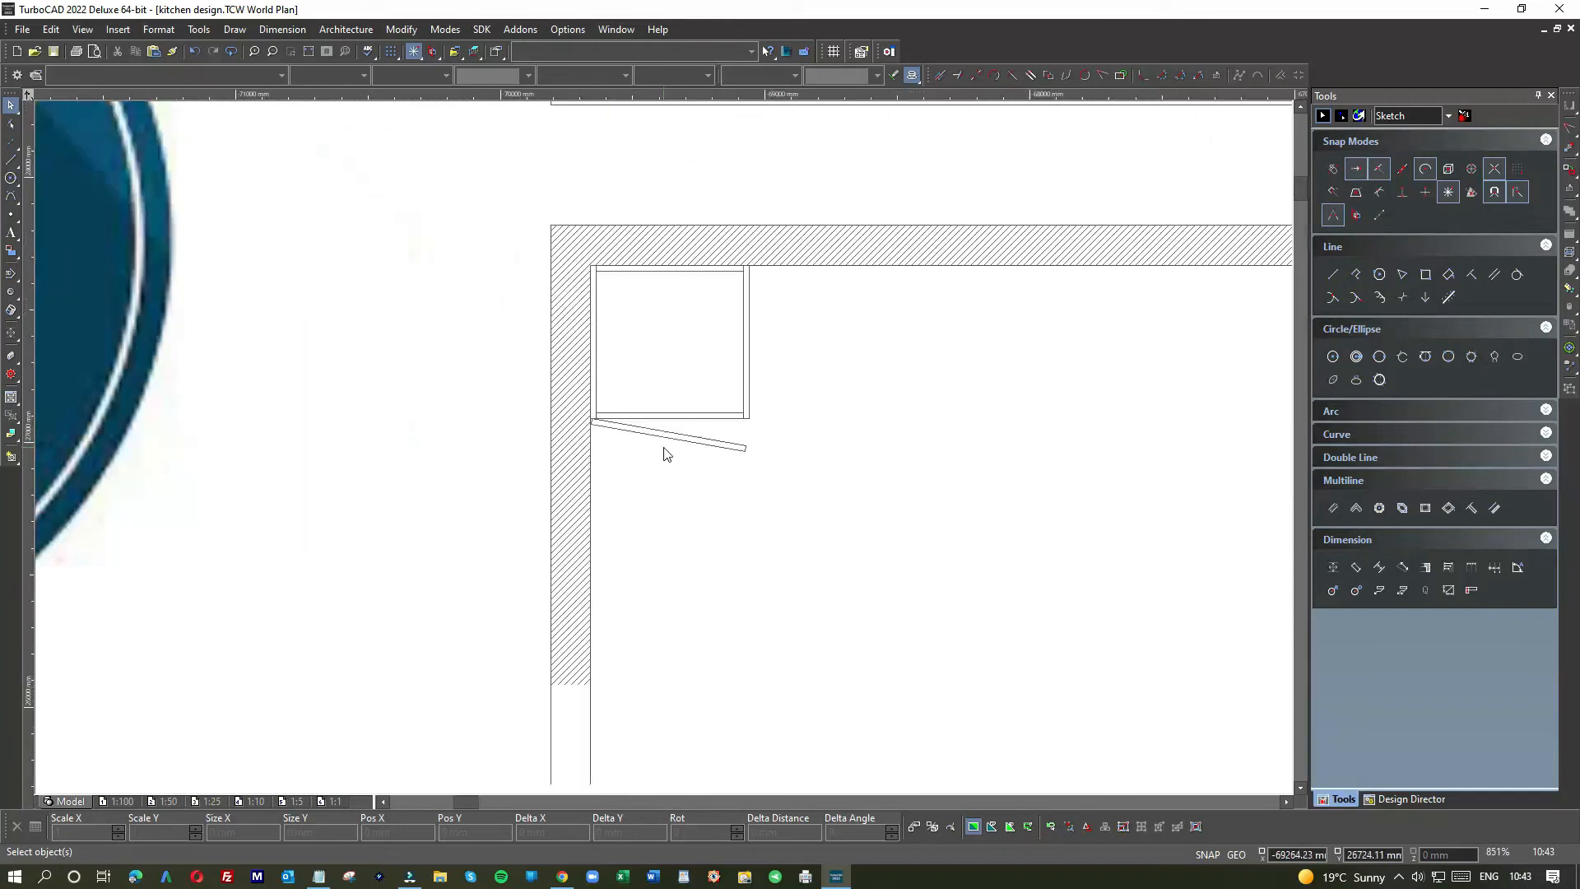
left_click_drag(583, 262, 788, 478)
left_click(833, 445)
key("ctrl+v")
left_click_drag(666, 399, 834, 338)
Step: Snap the copy's top-left corner tight against the first cabinet
scroll(666, 453, "up", 3)
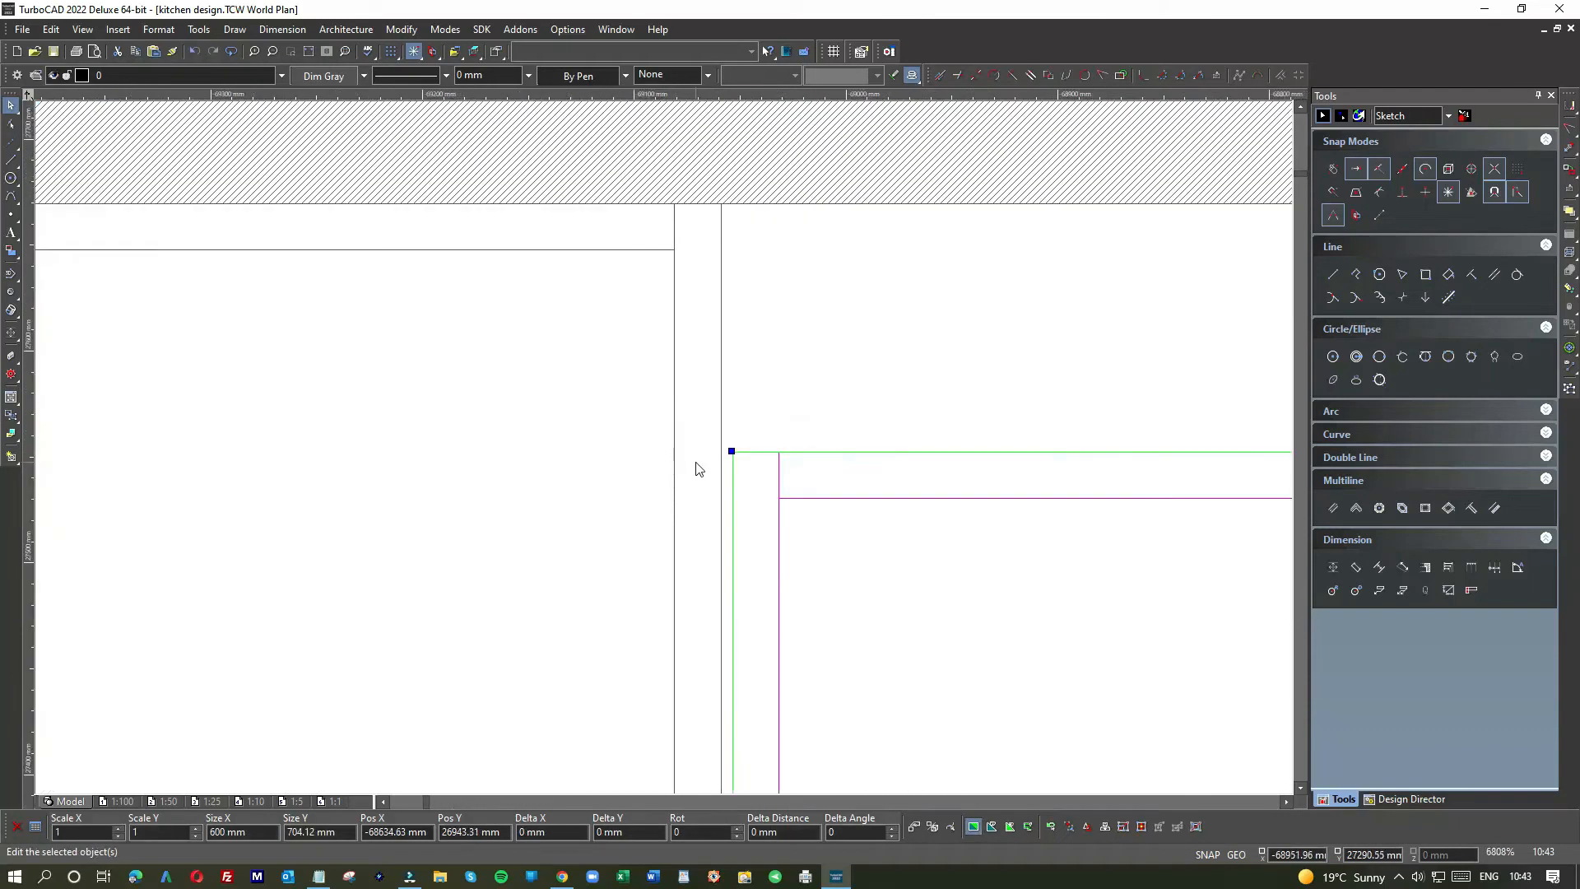
key("e")
left_click(731, 452)
left_click(731, 452)
left_click(732, 452)
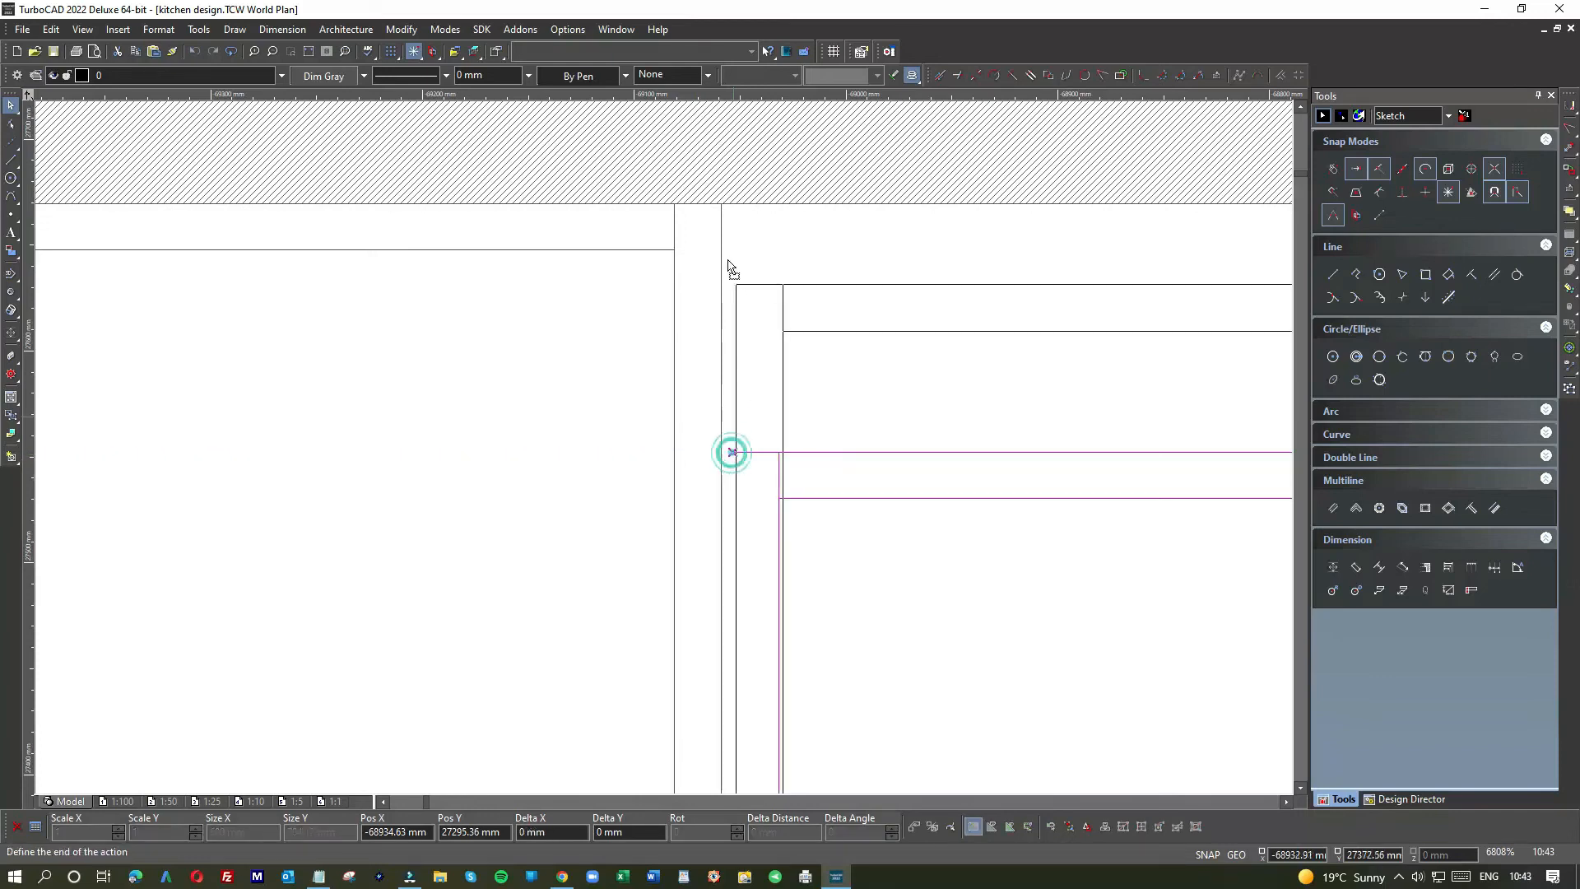
left_click(713, 204)
scroll(675, 448, "down", 3)
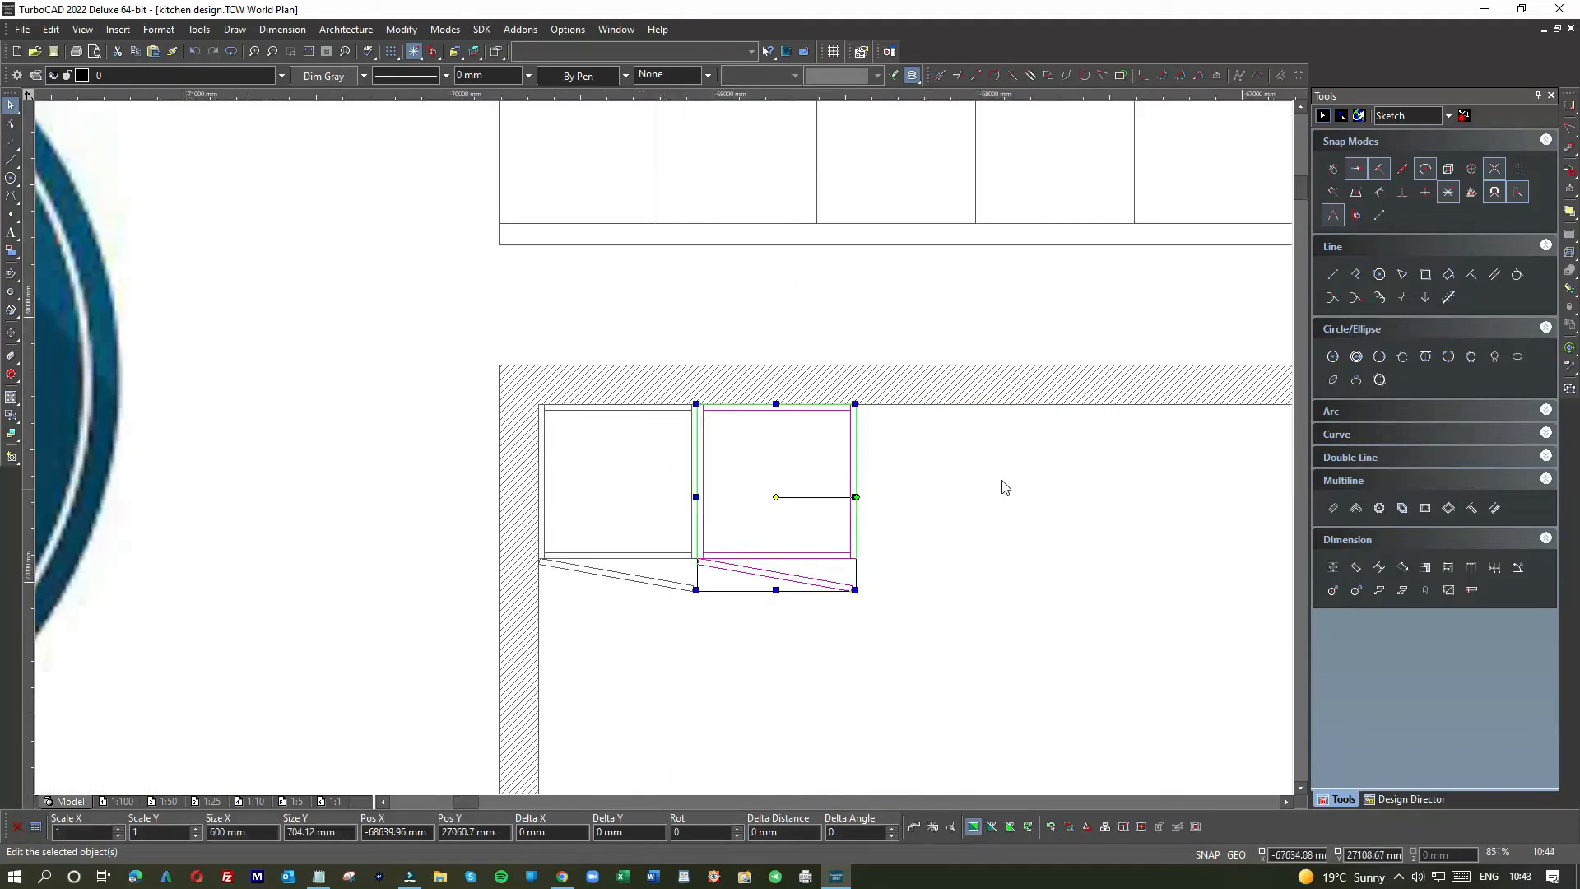
left_click(968, 479)
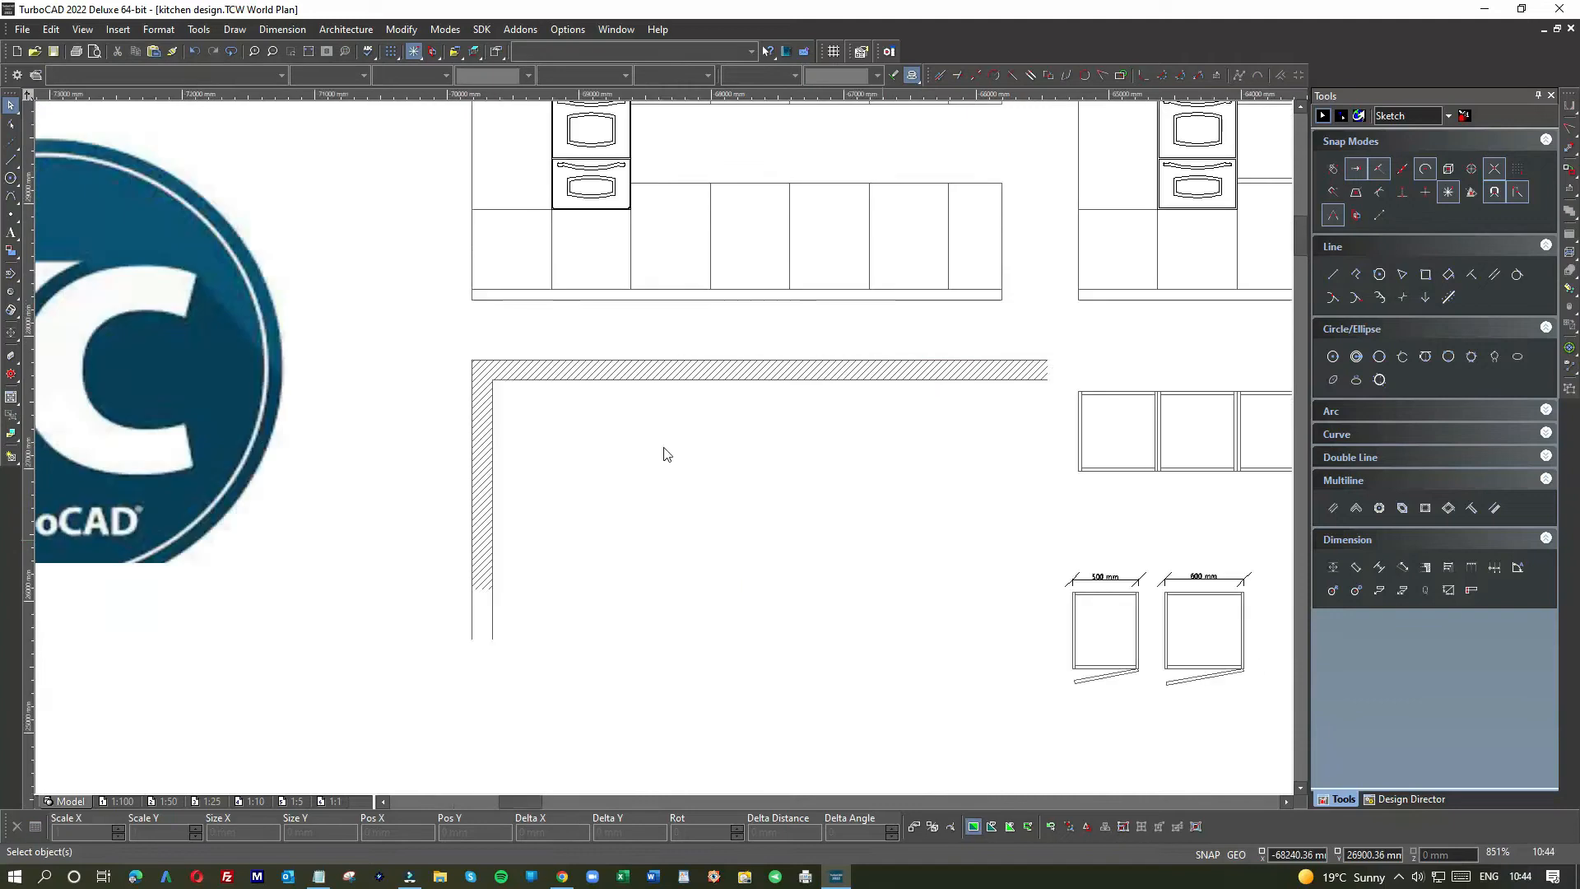
scroll(663, 452, "down", 2)
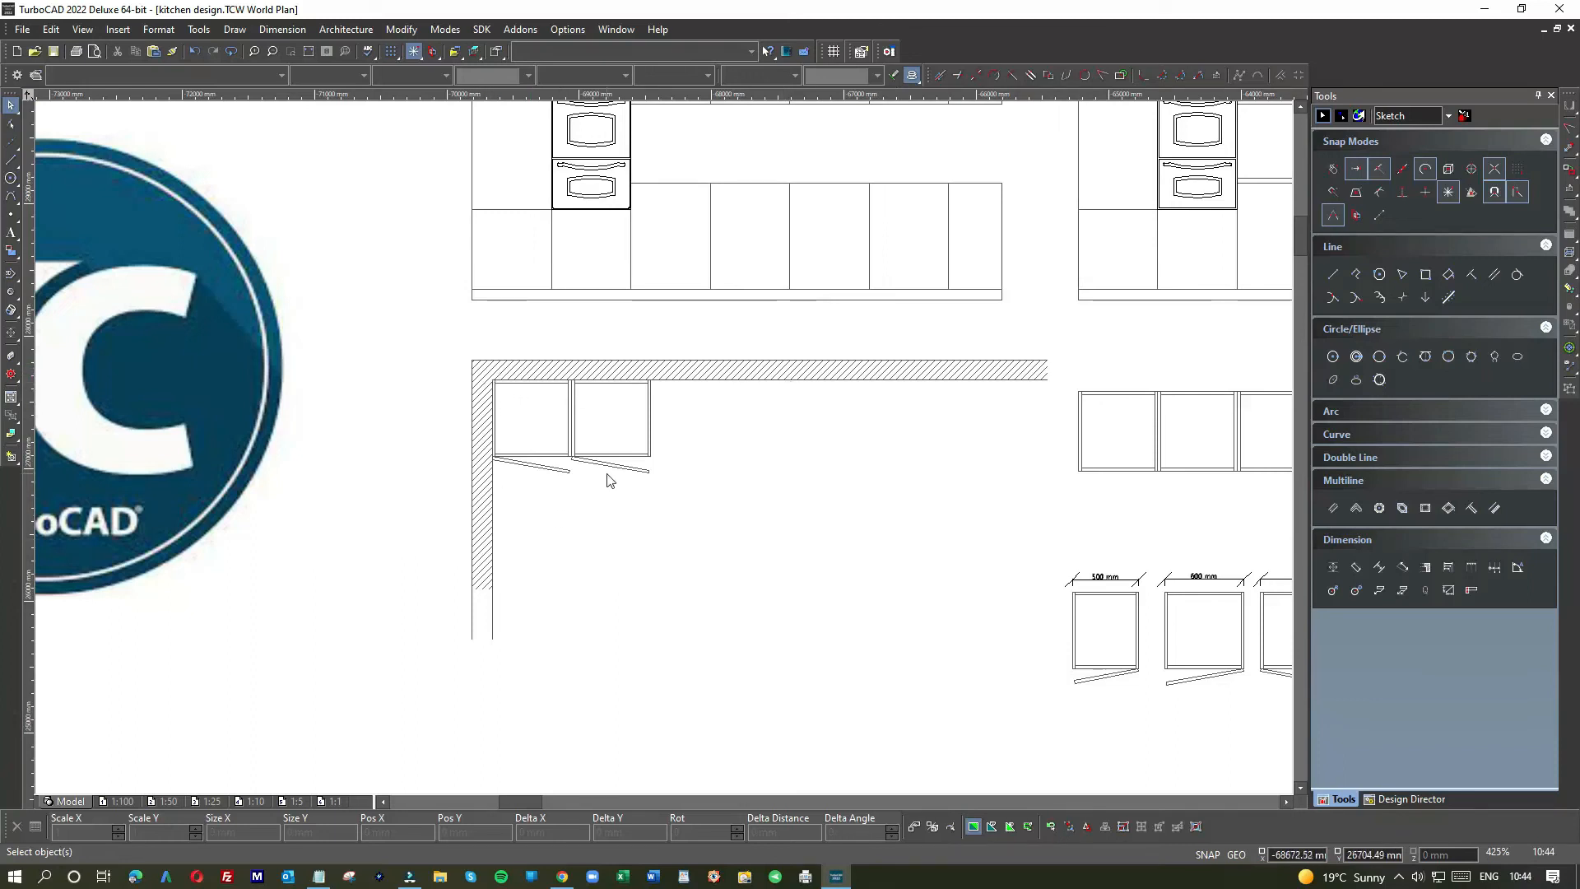
scroll(774, 492, "down", 2)
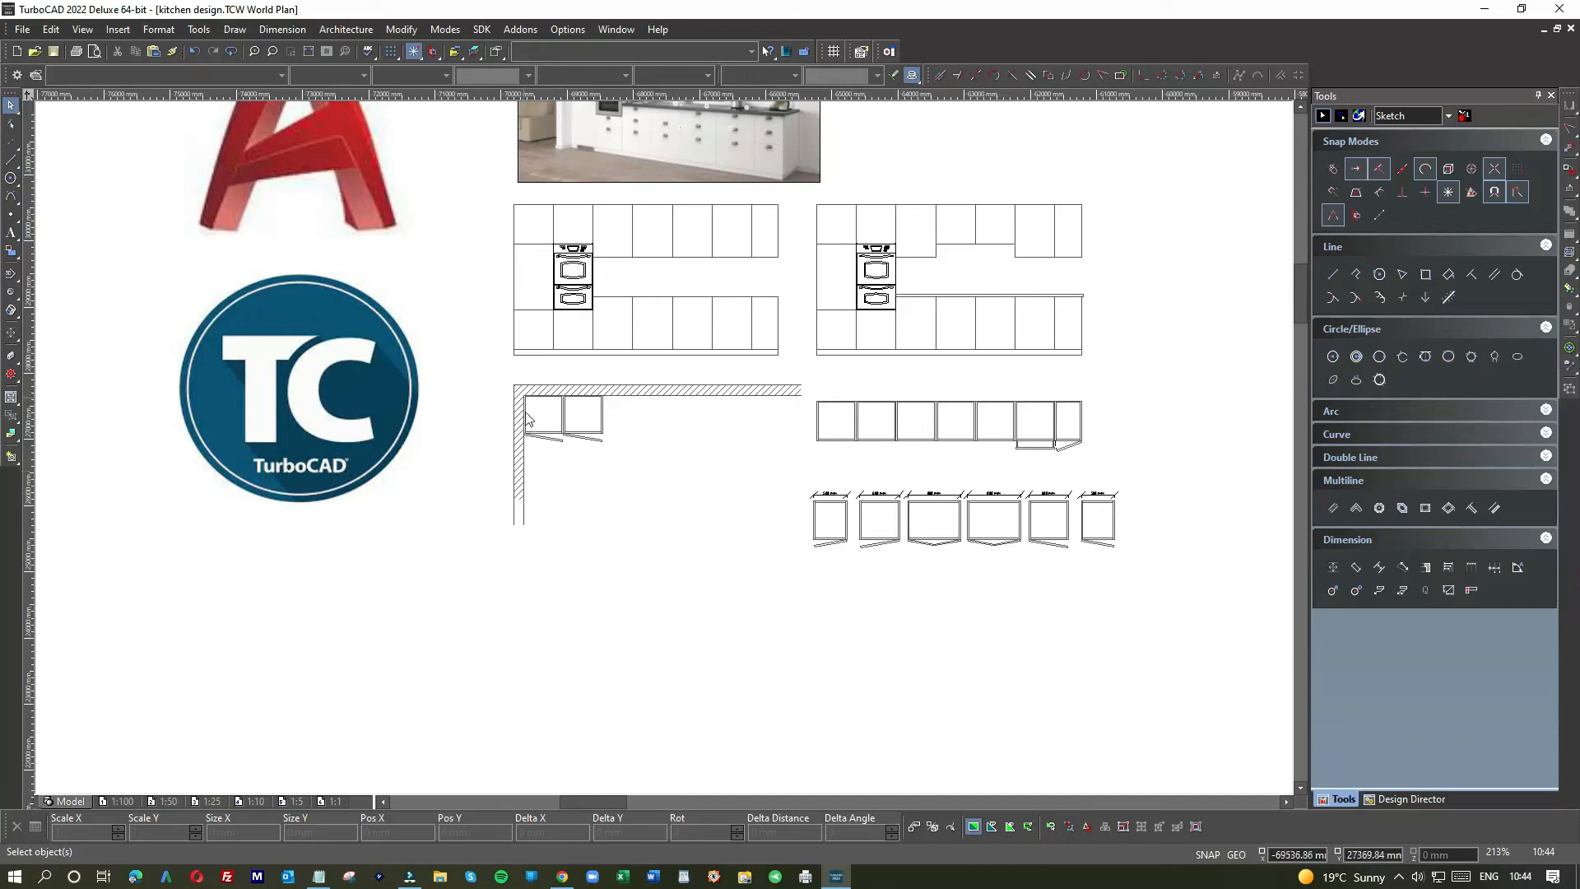
scroll(619, 425, "up", 2)
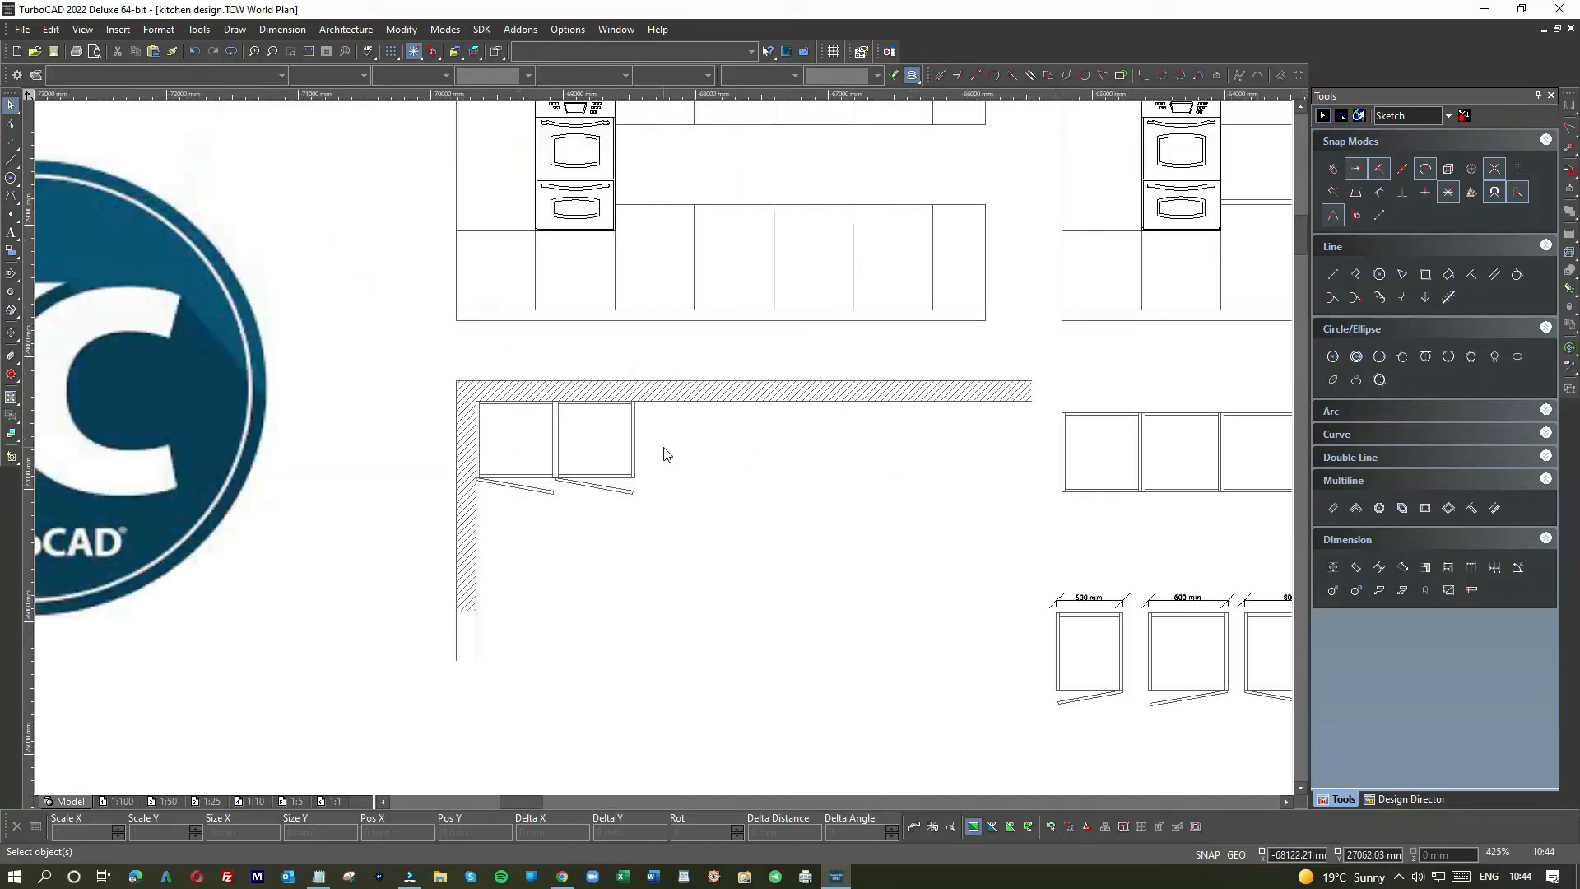
scroll(663, 452, "down", 2)
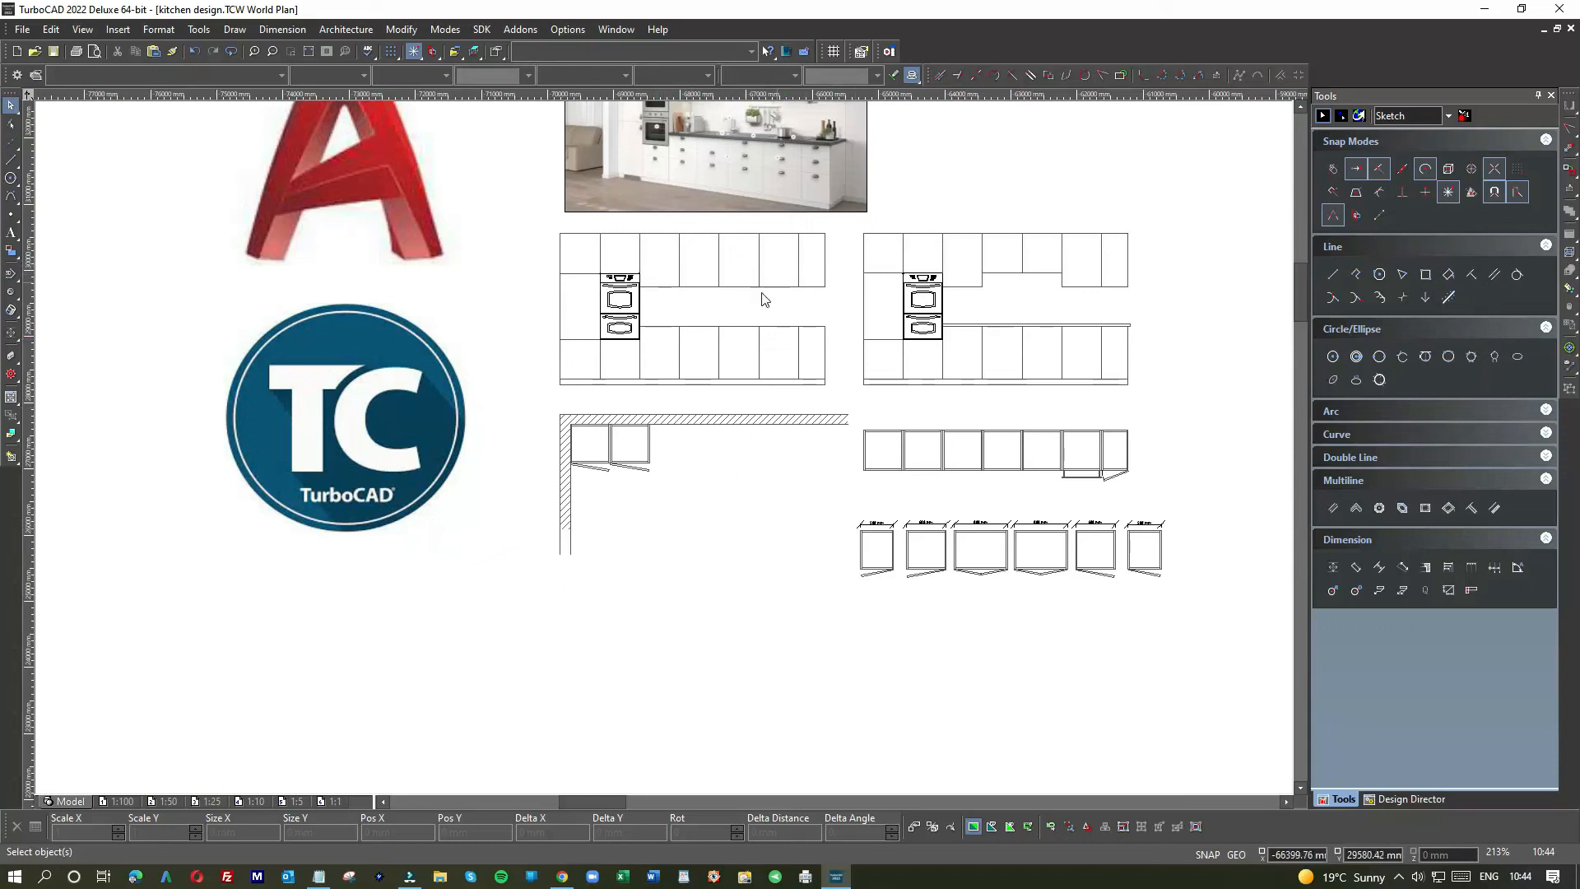
scroll(873, 539, "up", 4)
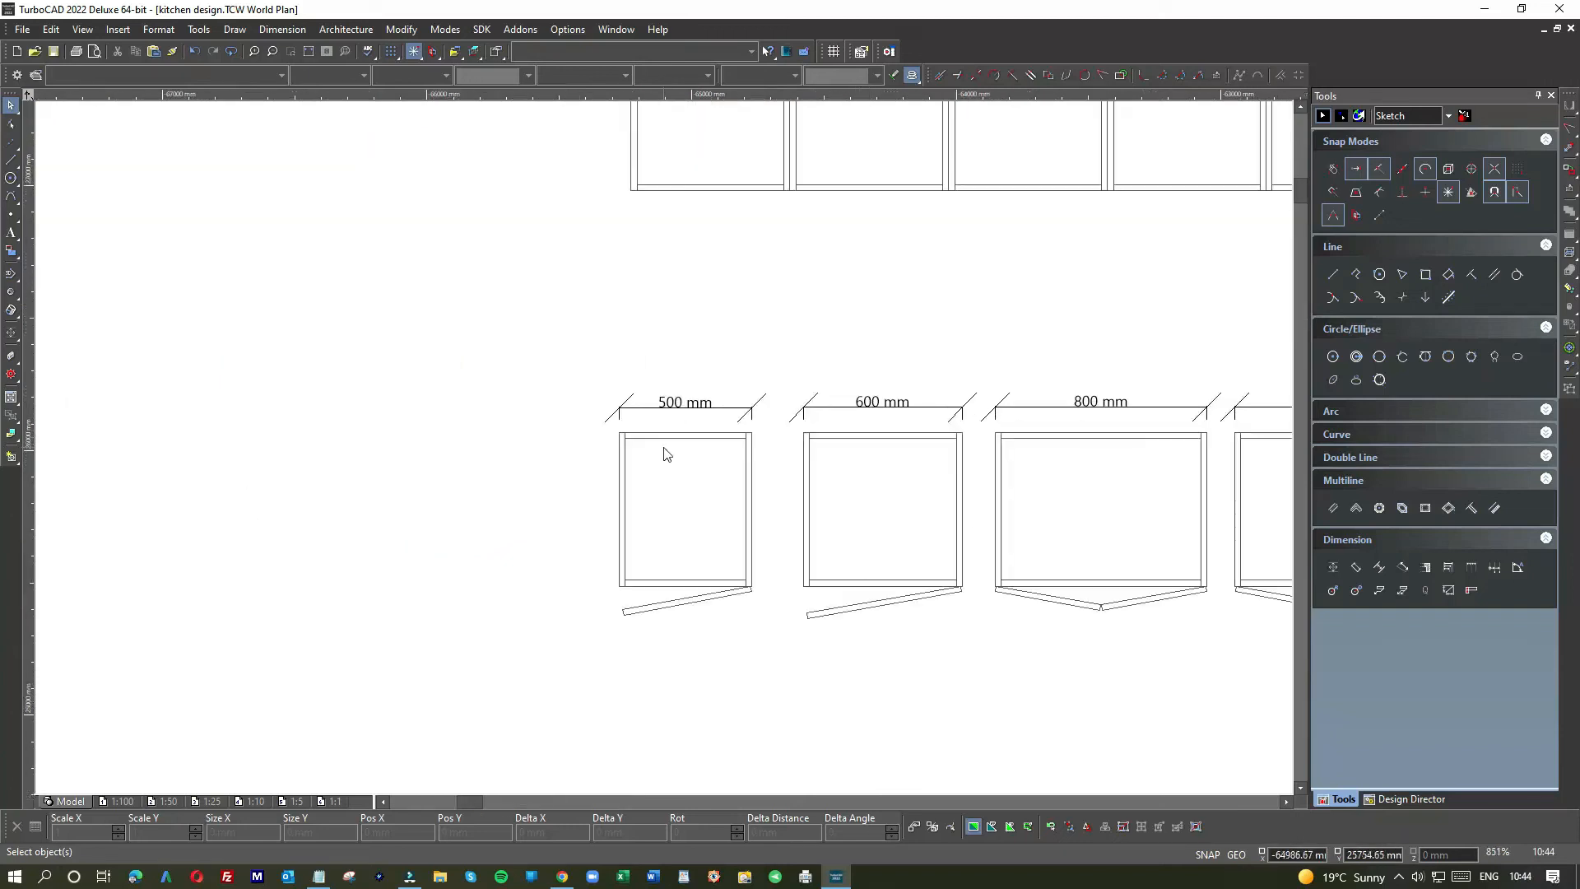
scroll(667, 454, "down", 2)
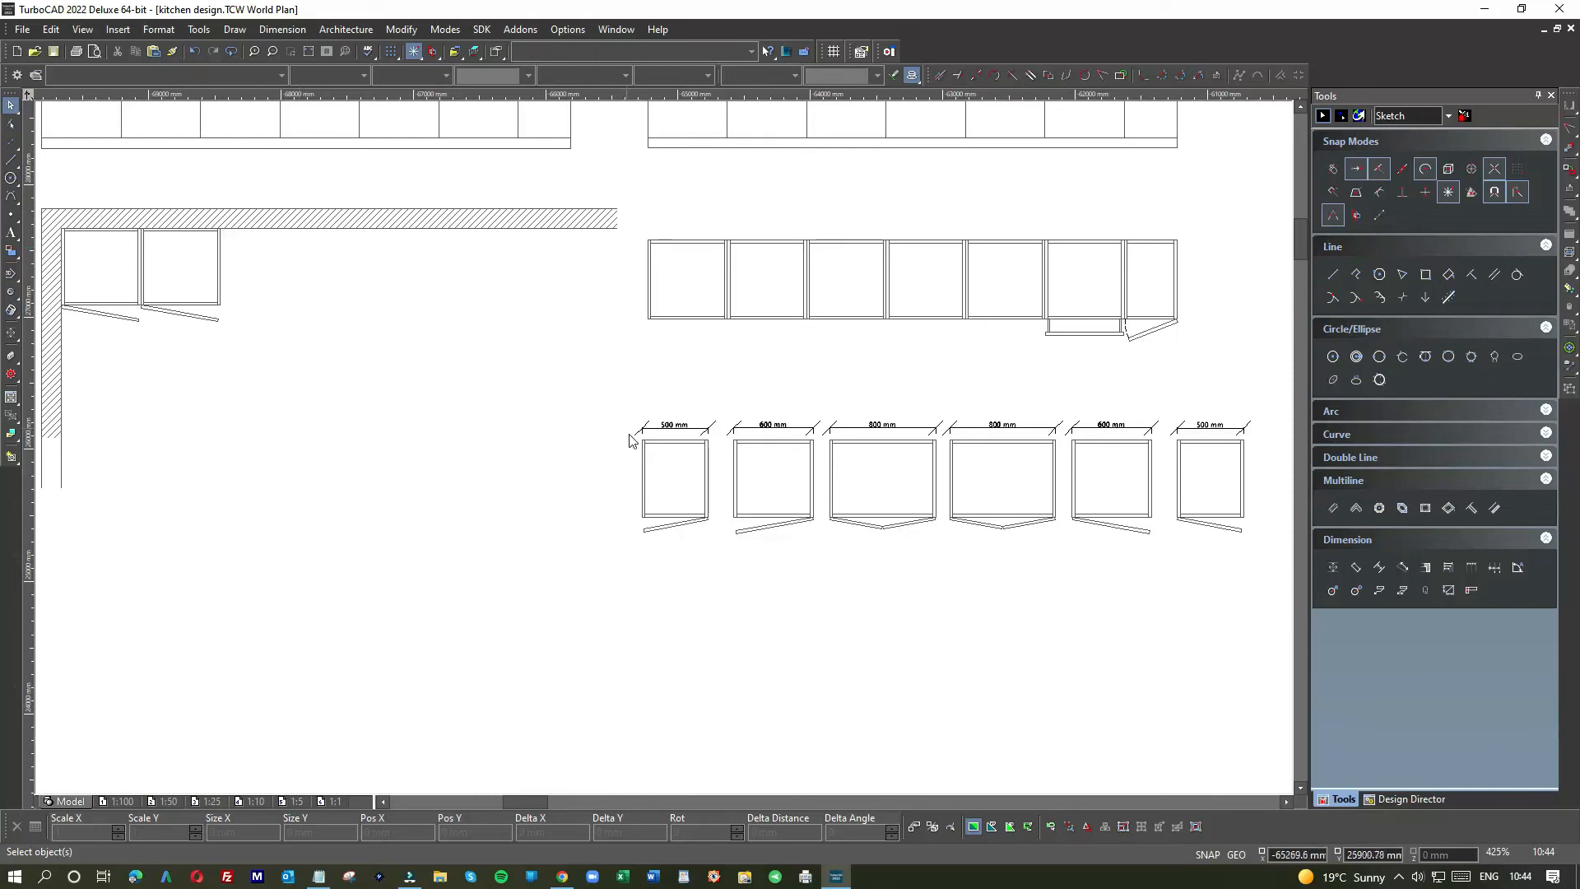
scroll(666, 452, "down", 2)
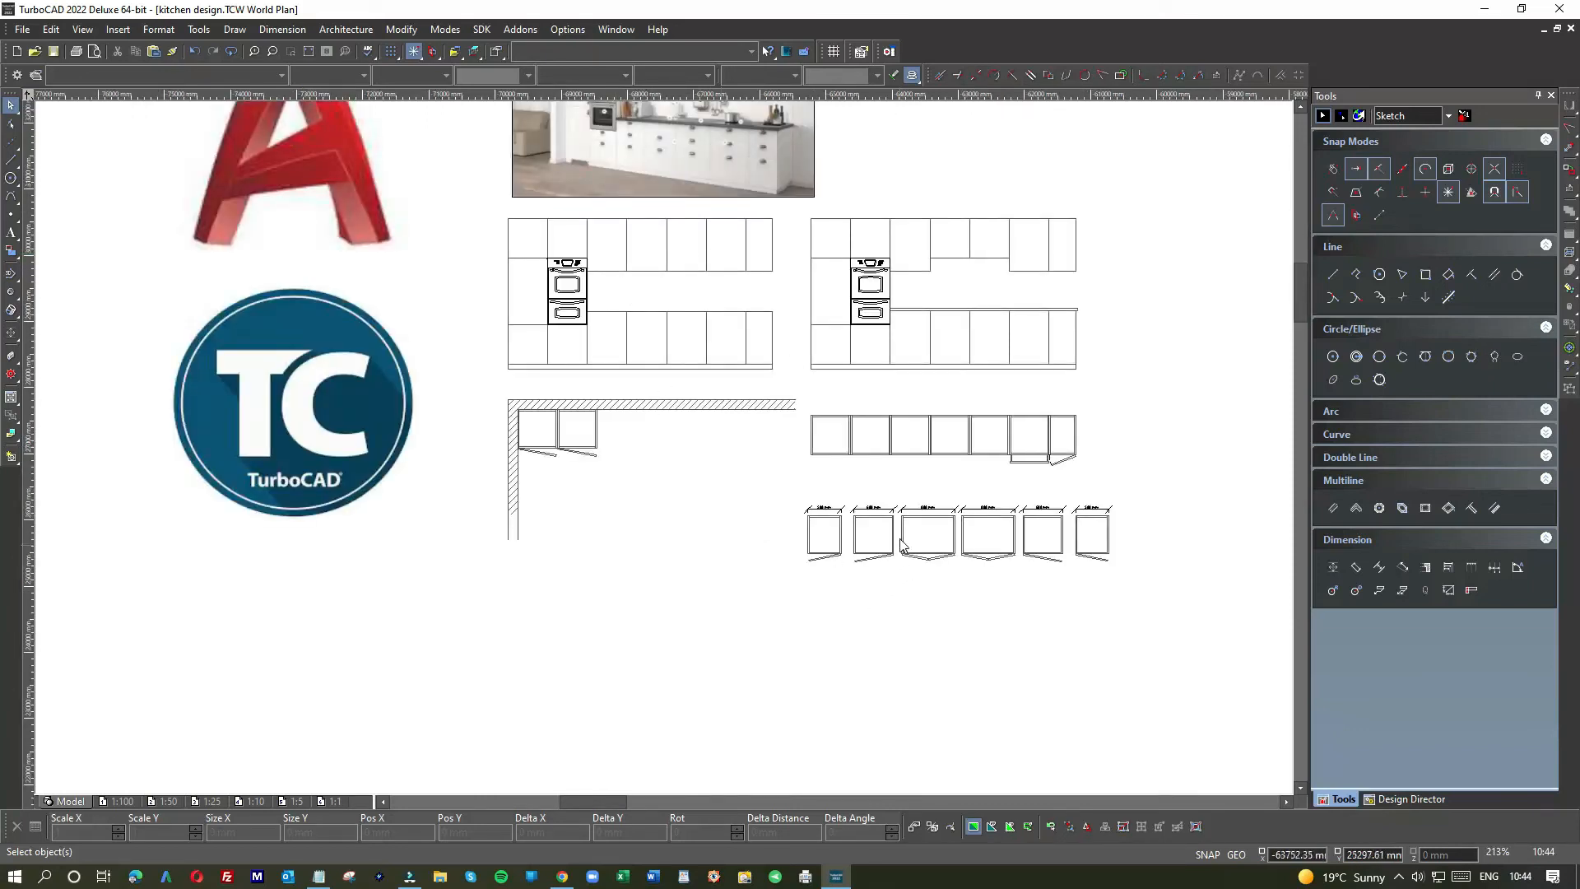
scroll(902, 545, "up", 6)
left_click_drag(392, 425, 663, 550)
scroll(663, 551, "down", 4)
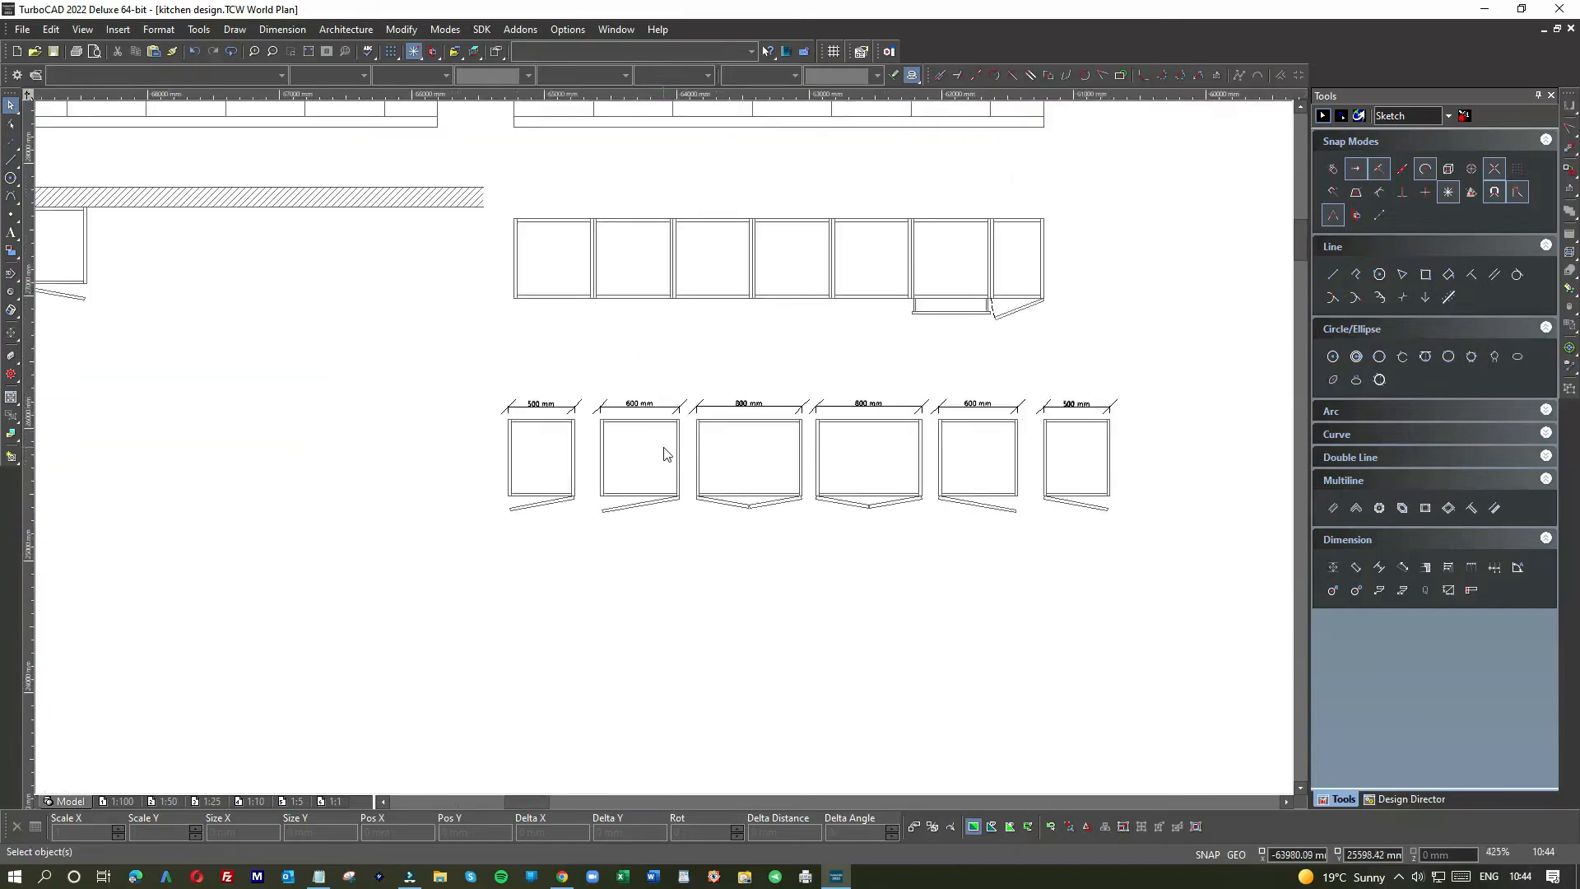
scroll(664, 453, "down", 2)
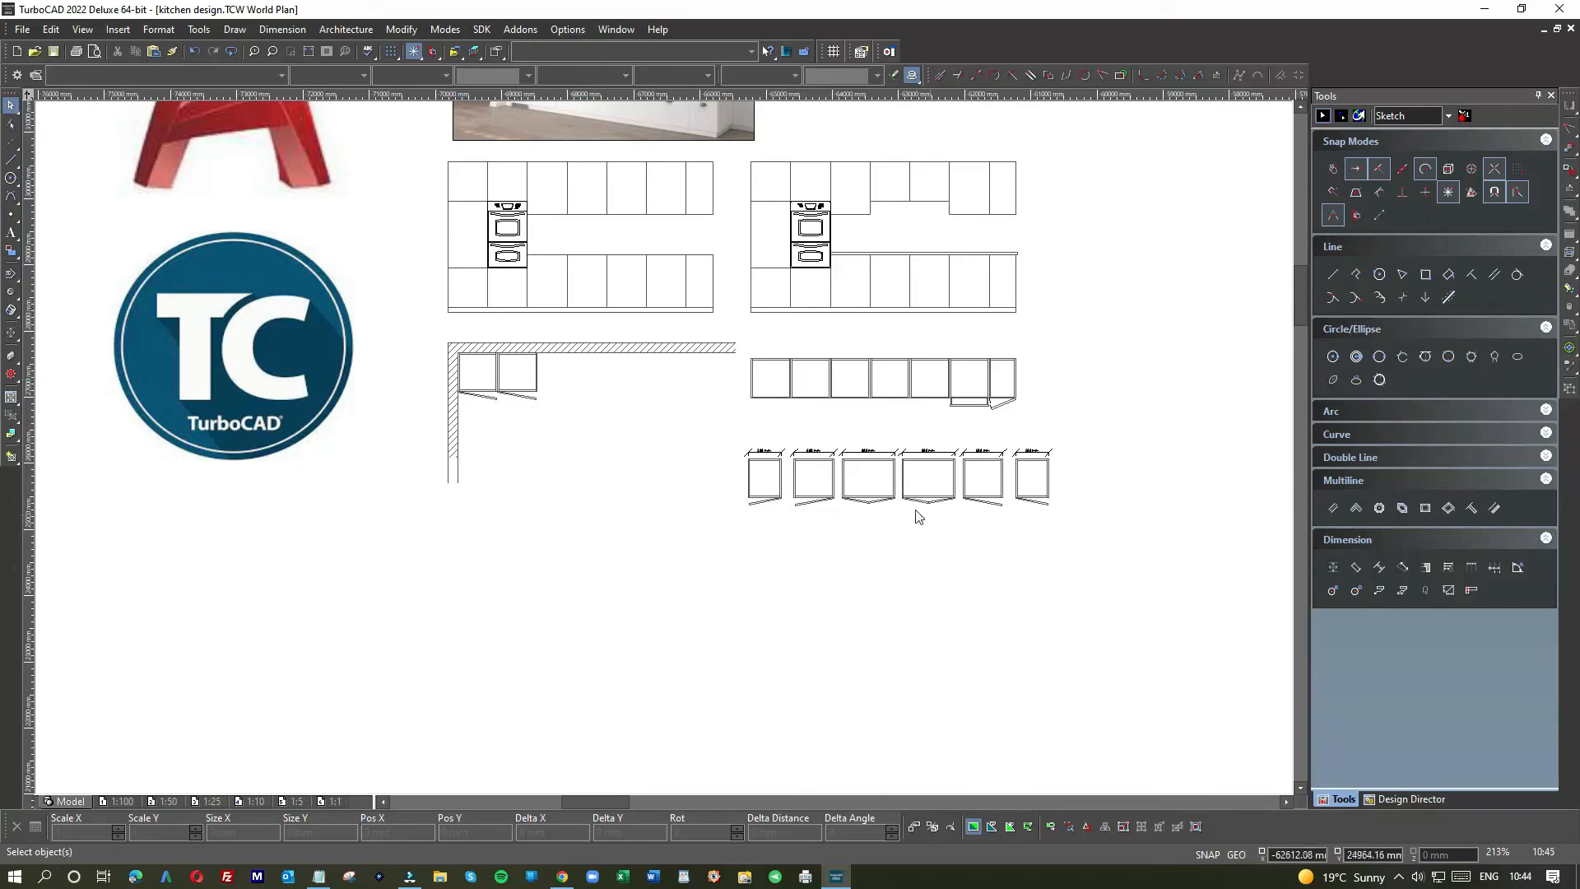
scroll(973, 494, "up", 5)
Step: Paste a copy of the 600 mm cabinet beside the wall cabinets and delete its dimension
left_click_drag(617, 379, 820, 598)
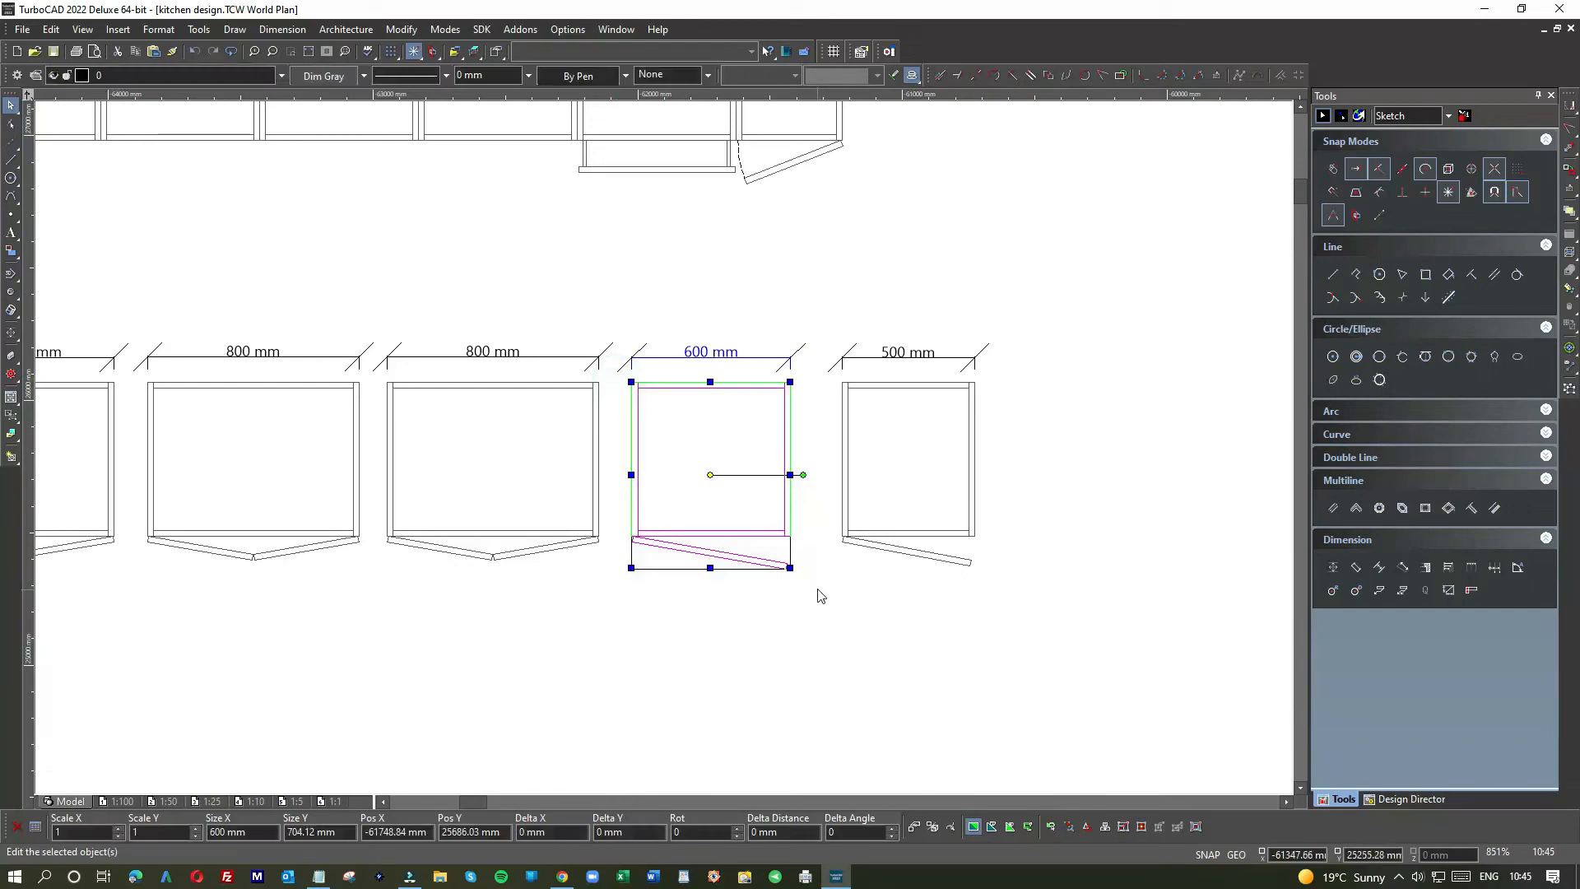
scroll(433, 532, "down", 6)
scroll(667, 453, "up", 1)
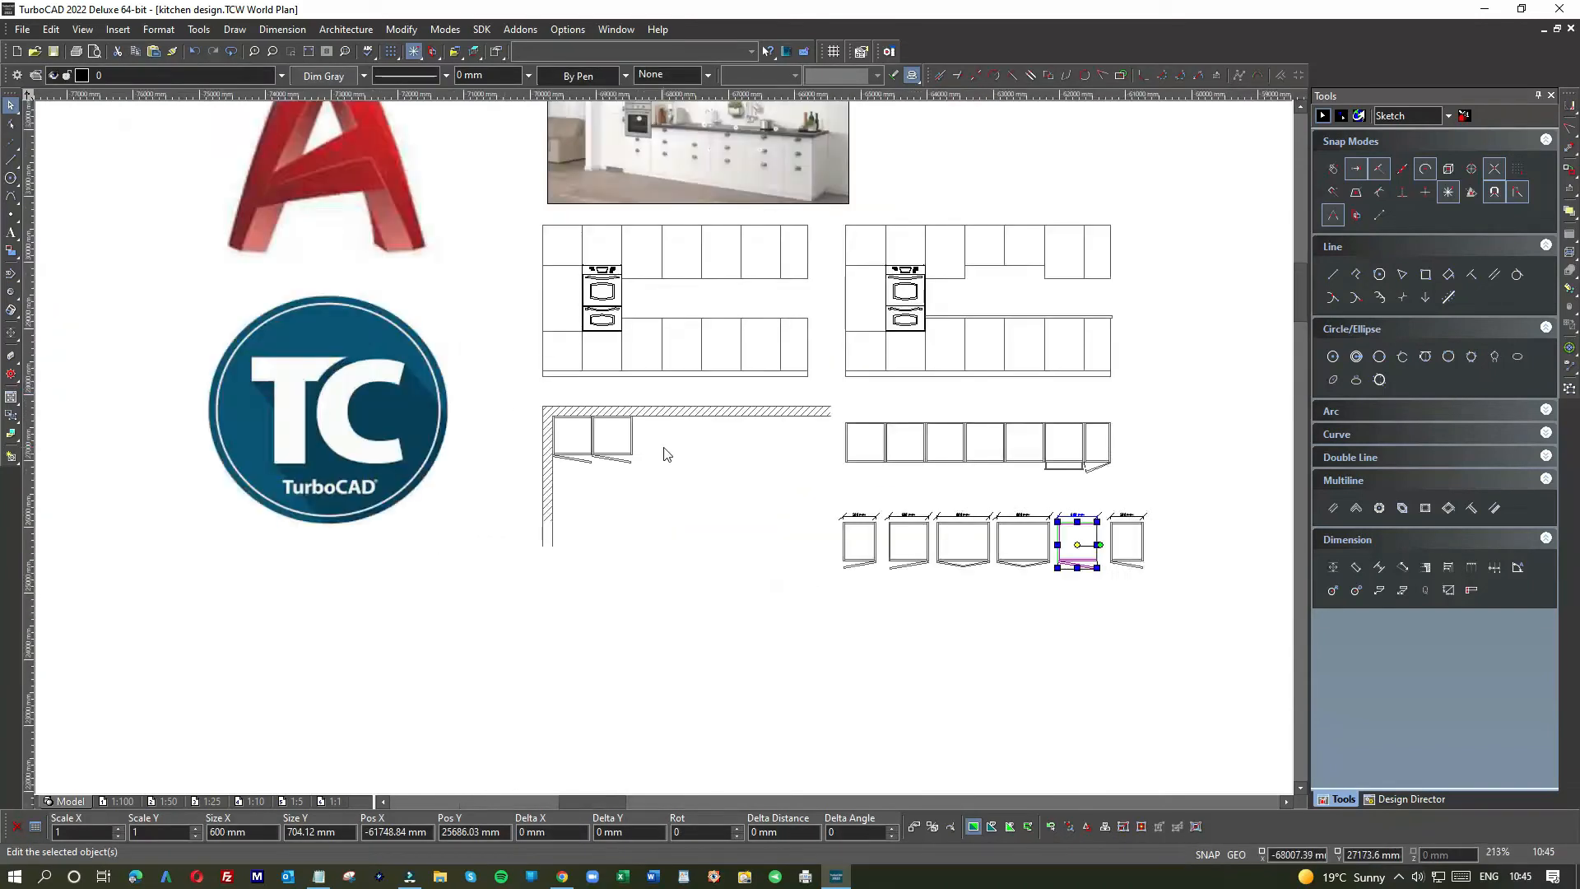
scroll(664, 447, "up", 2)
left_click(643, 420)
key("ctrl+v")
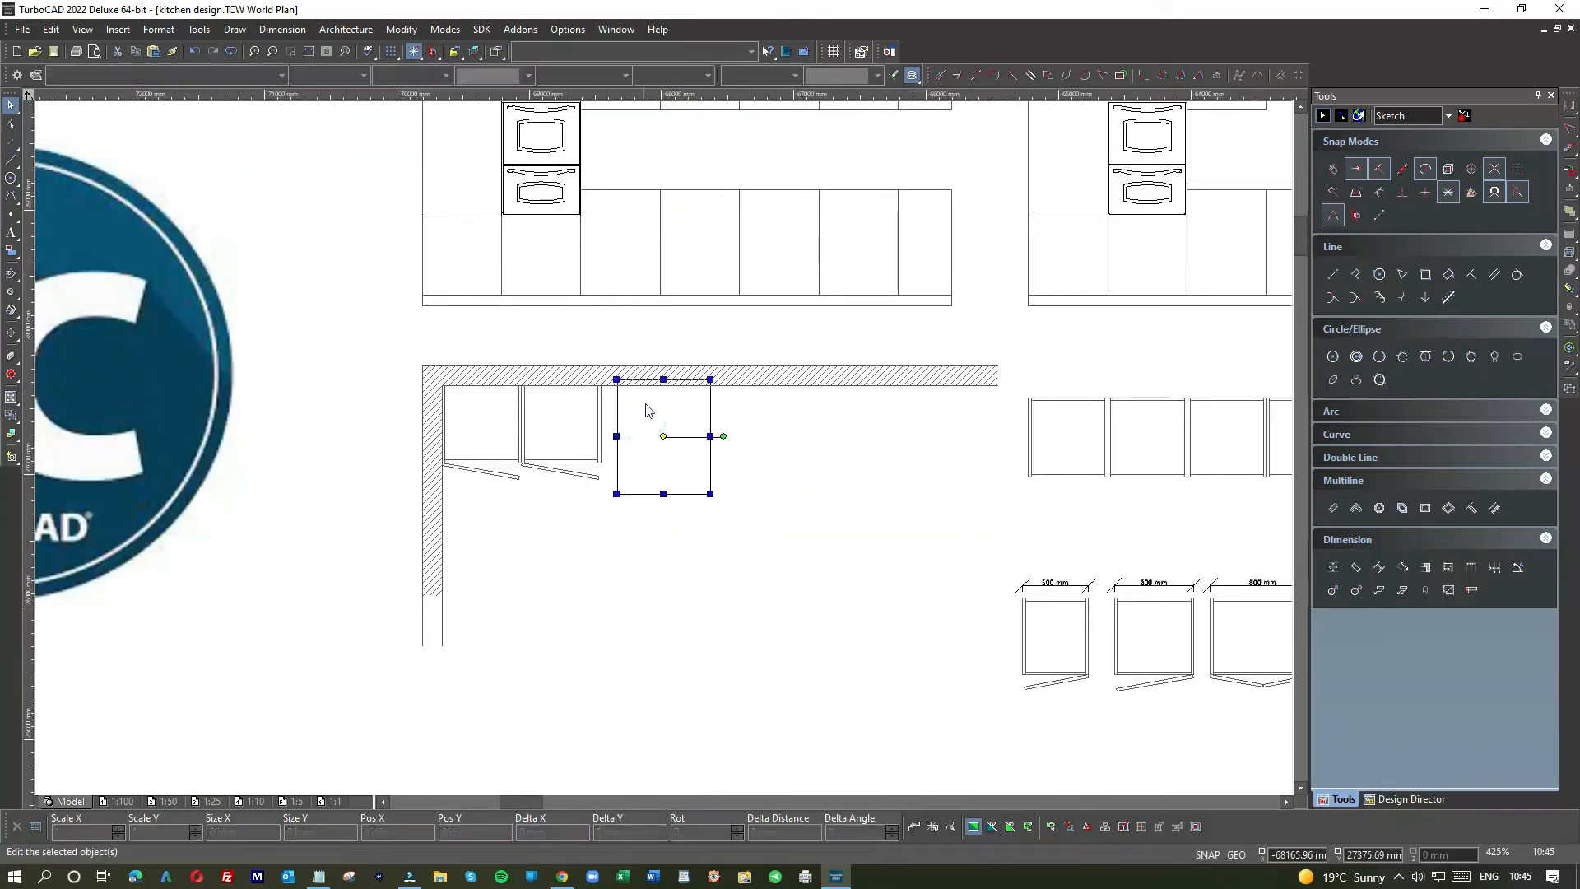
left_click_drag(646, 410, 643, 438)
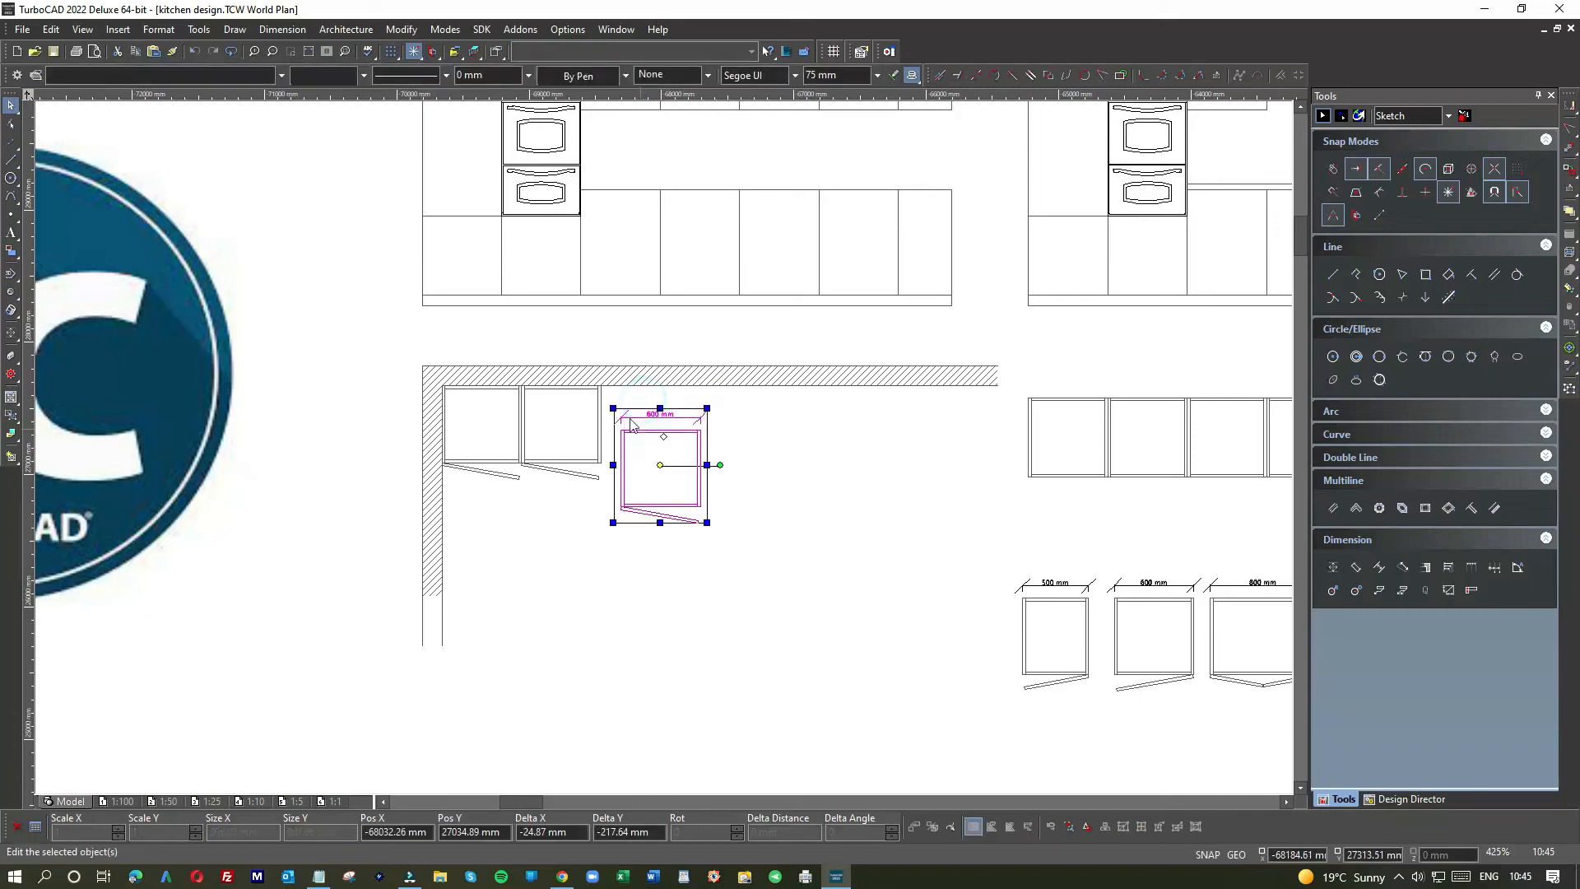
left_click(798, 424)
left_click(698, 416)
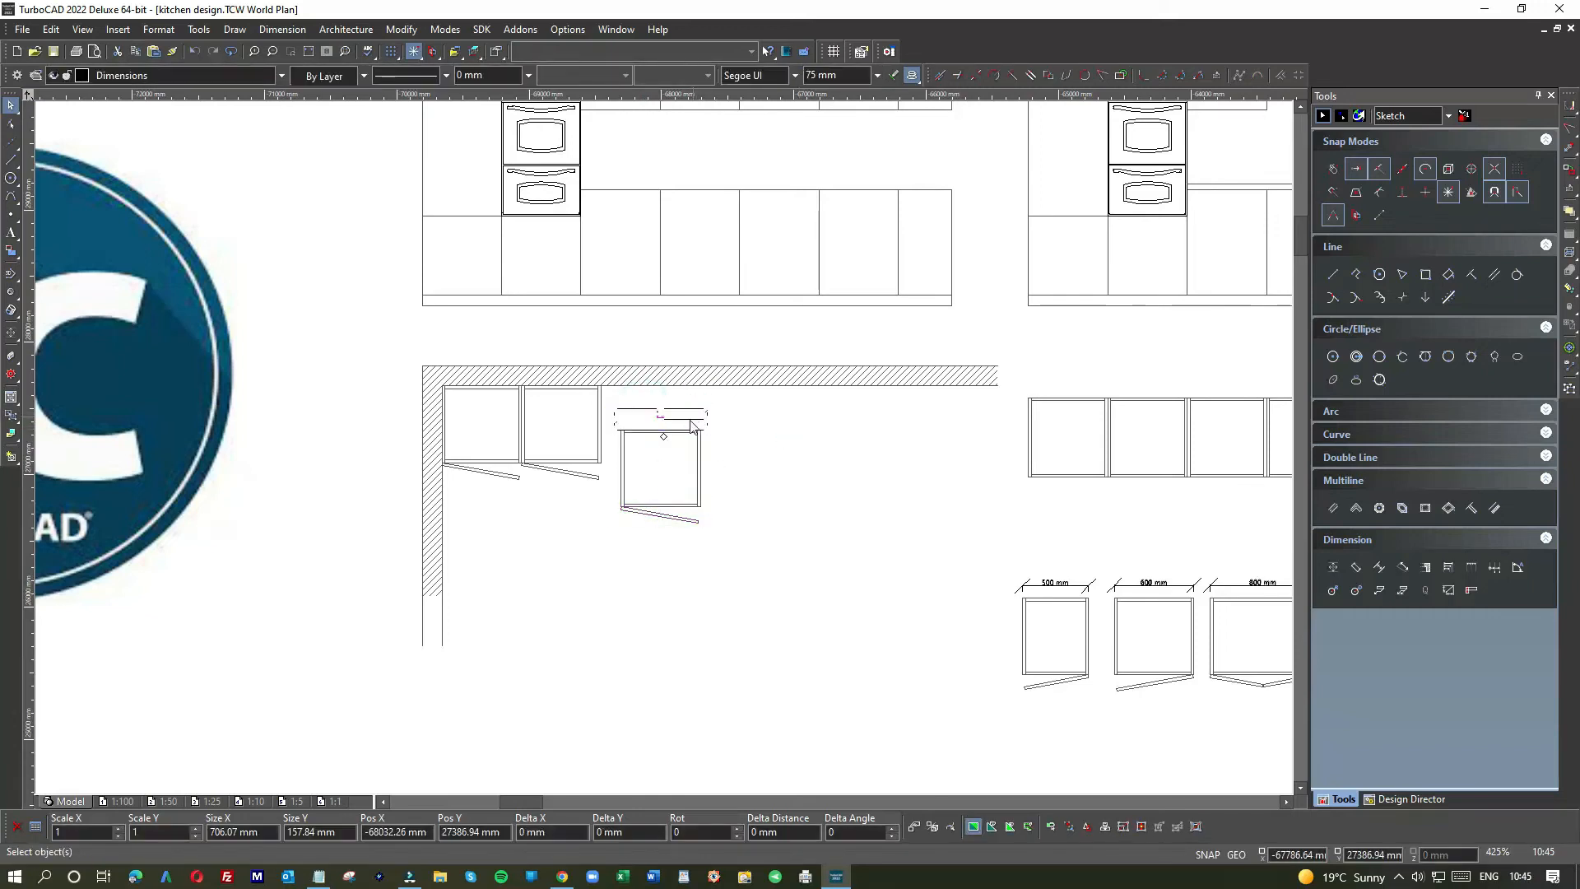
key("Delete")
Step: Snap the third cabinet's corner flush against its neighbour with a reference-point move
left_click_drag(618, 423, 751, 550)
left_click(648, 433)
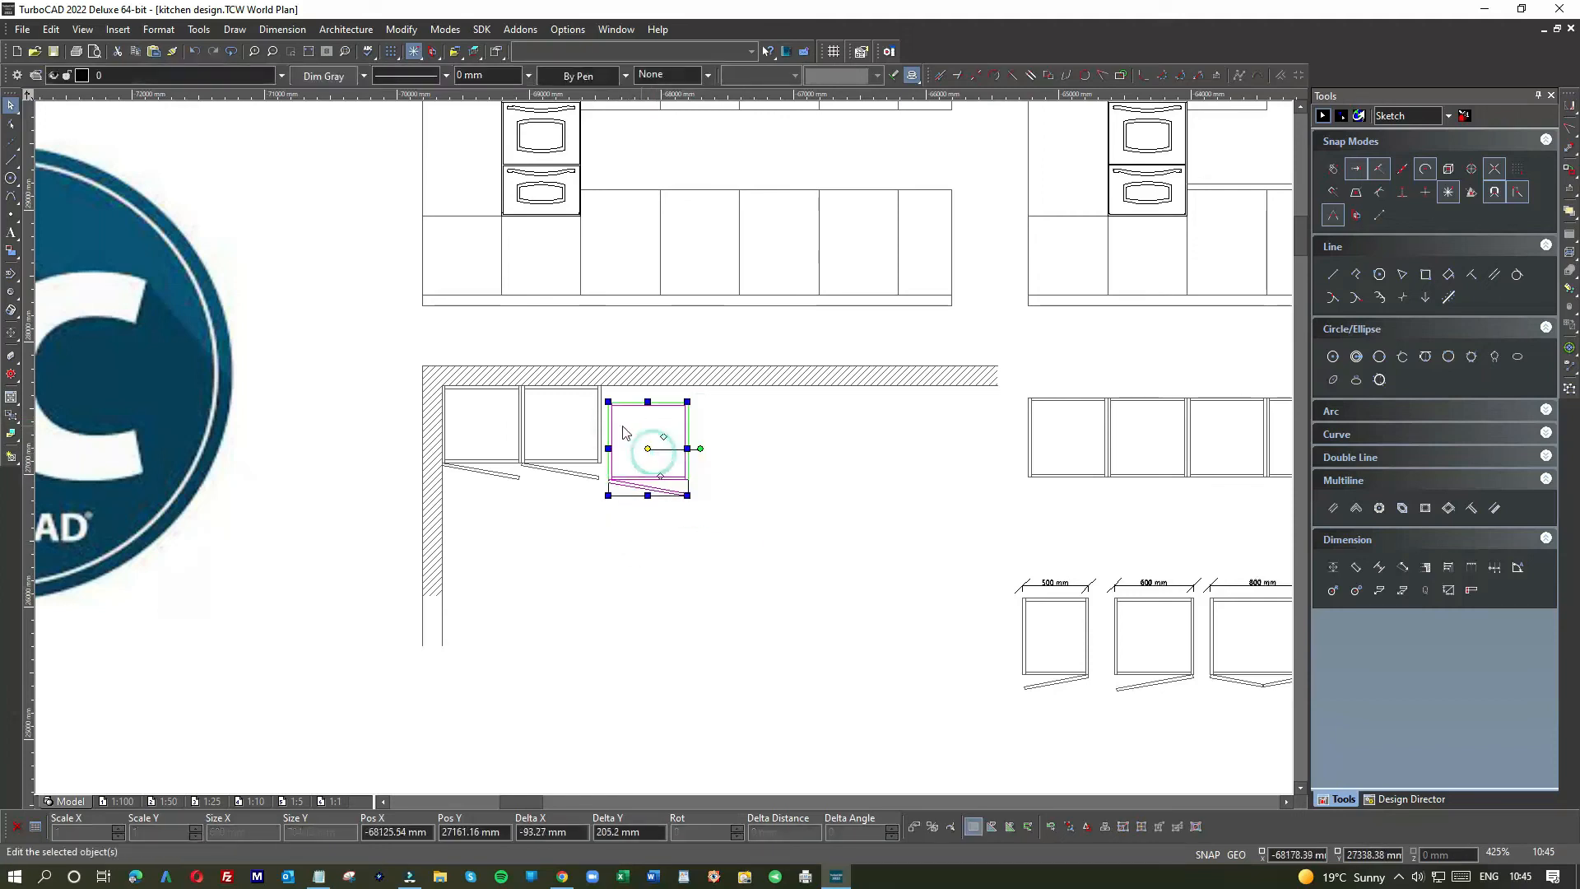
scroll(663, 432, "up", 6)
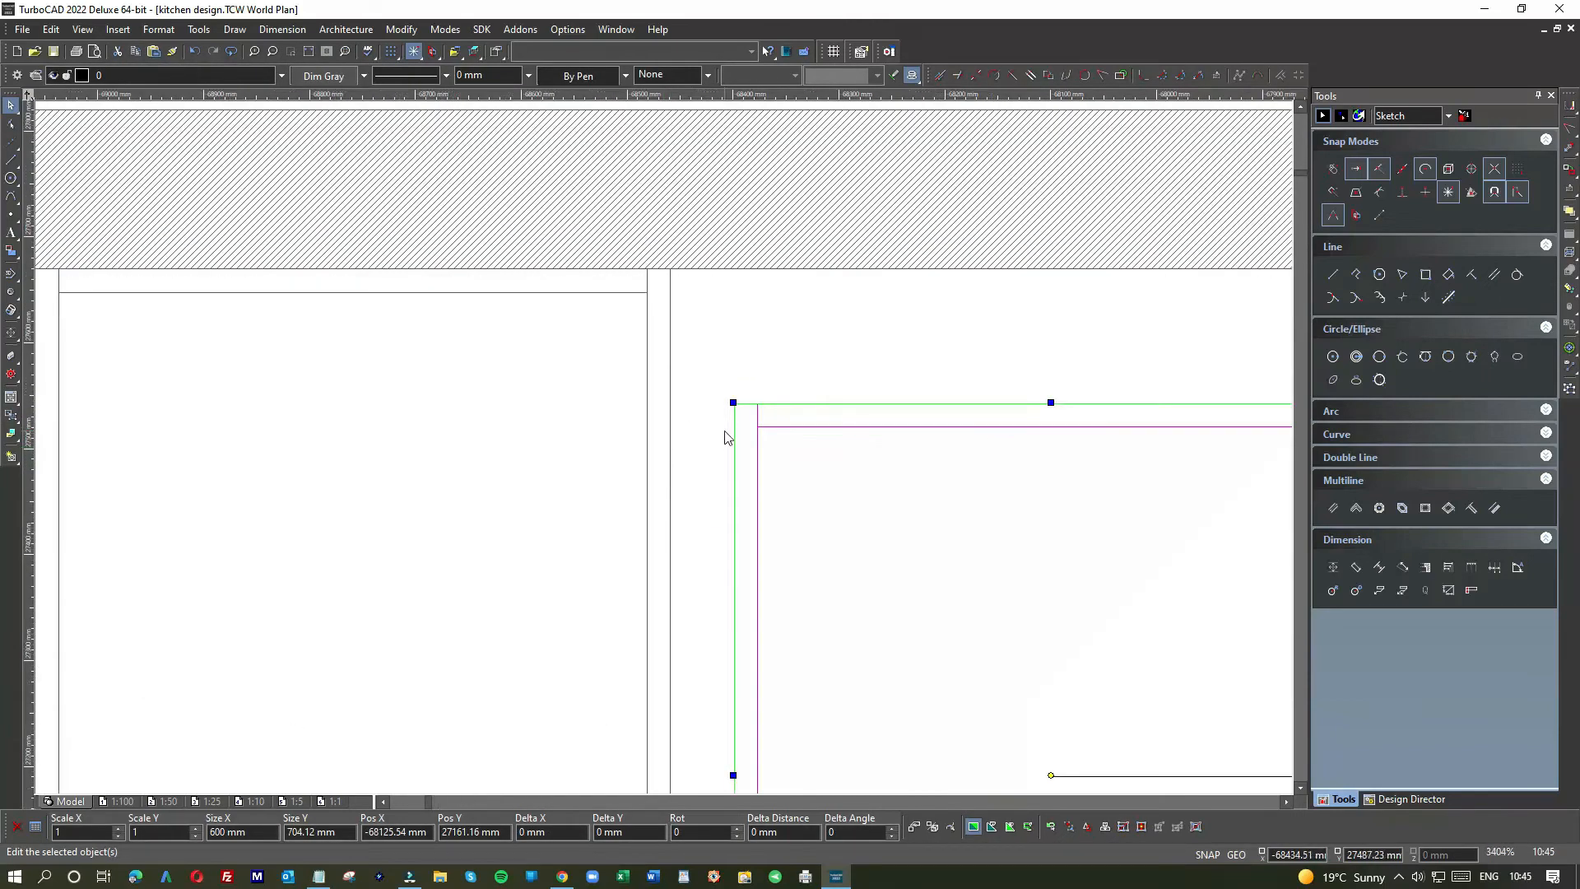
key("e")
key("e")
left_click(733, 403)
left_click(733, 403)
left_click(676, 272)
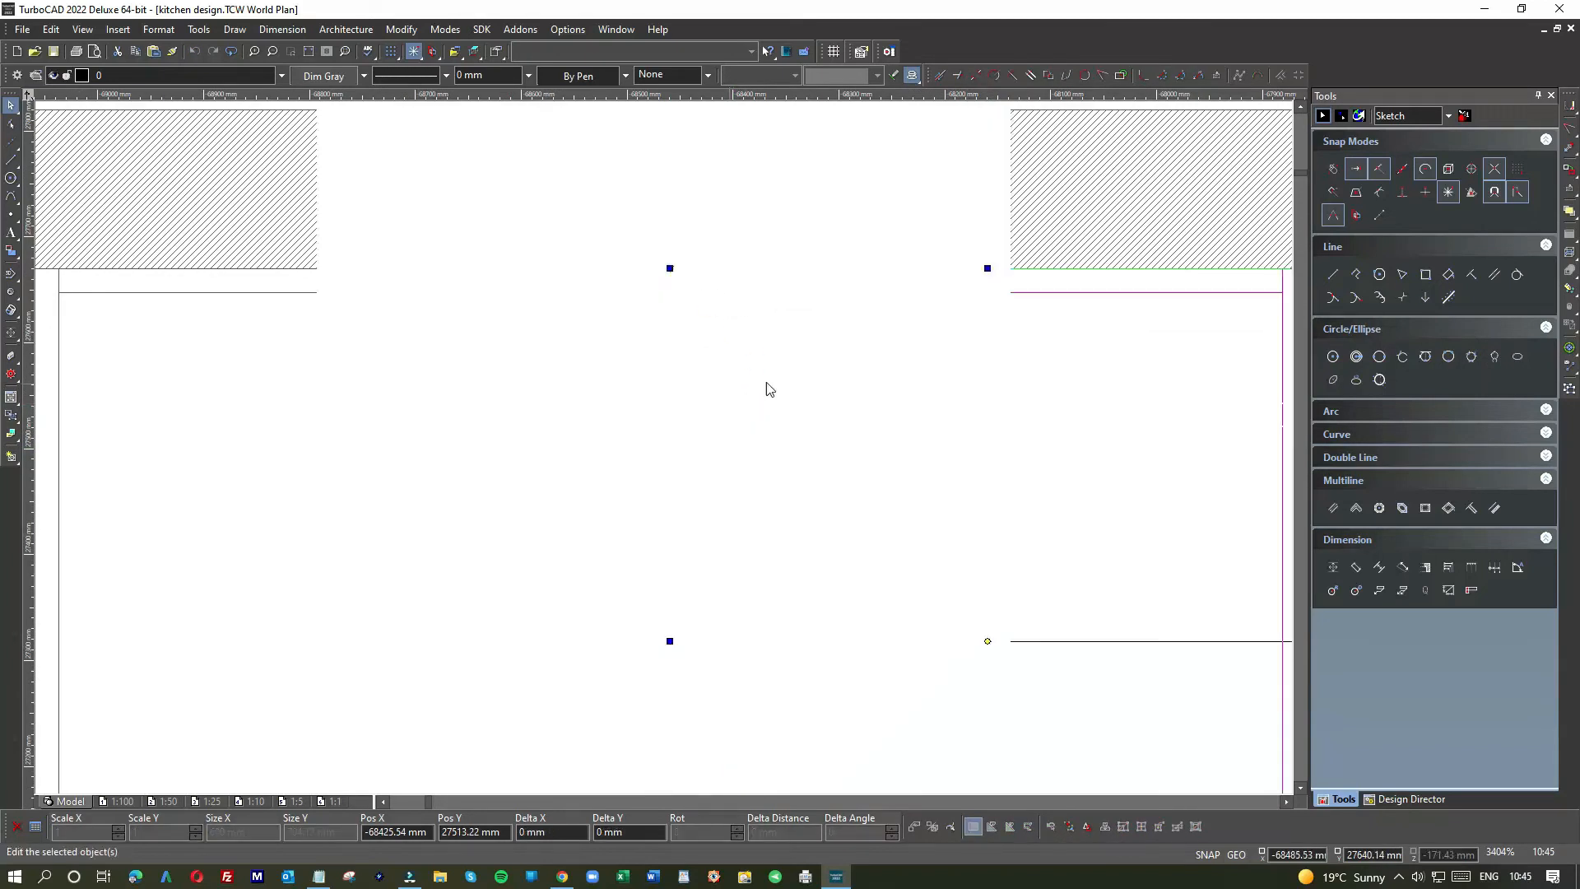
scroll(741, 469, "down", 2)
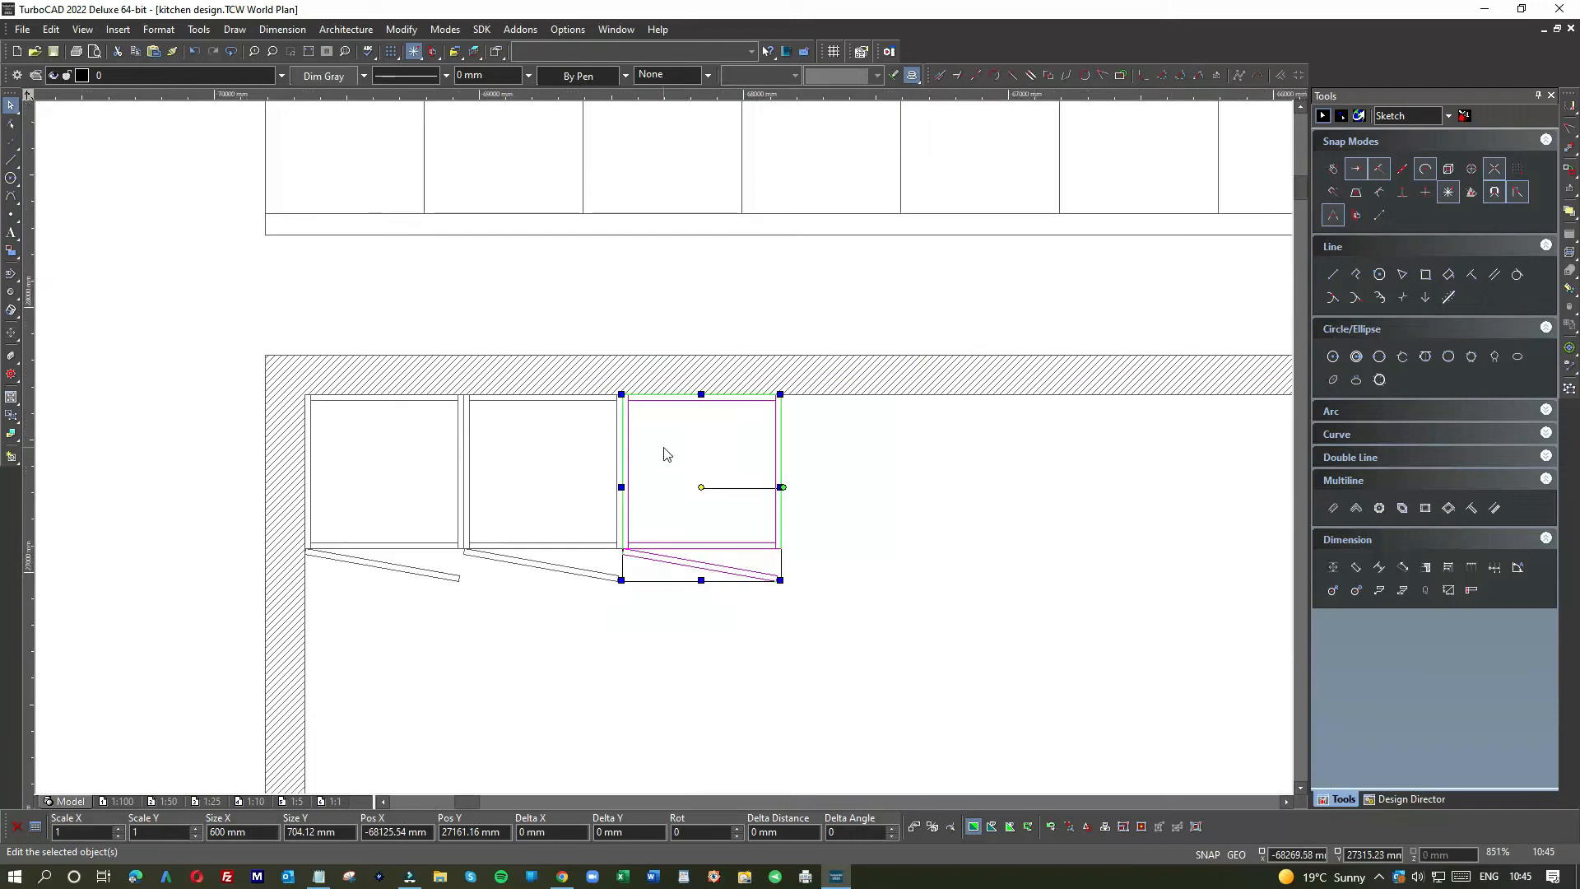
left_click(804, 452)
Step: Place a fourth cabinet beside the third and snap its corner against it
left_click(639, 416)
left_click(640, 410)
left_click(848, 451)
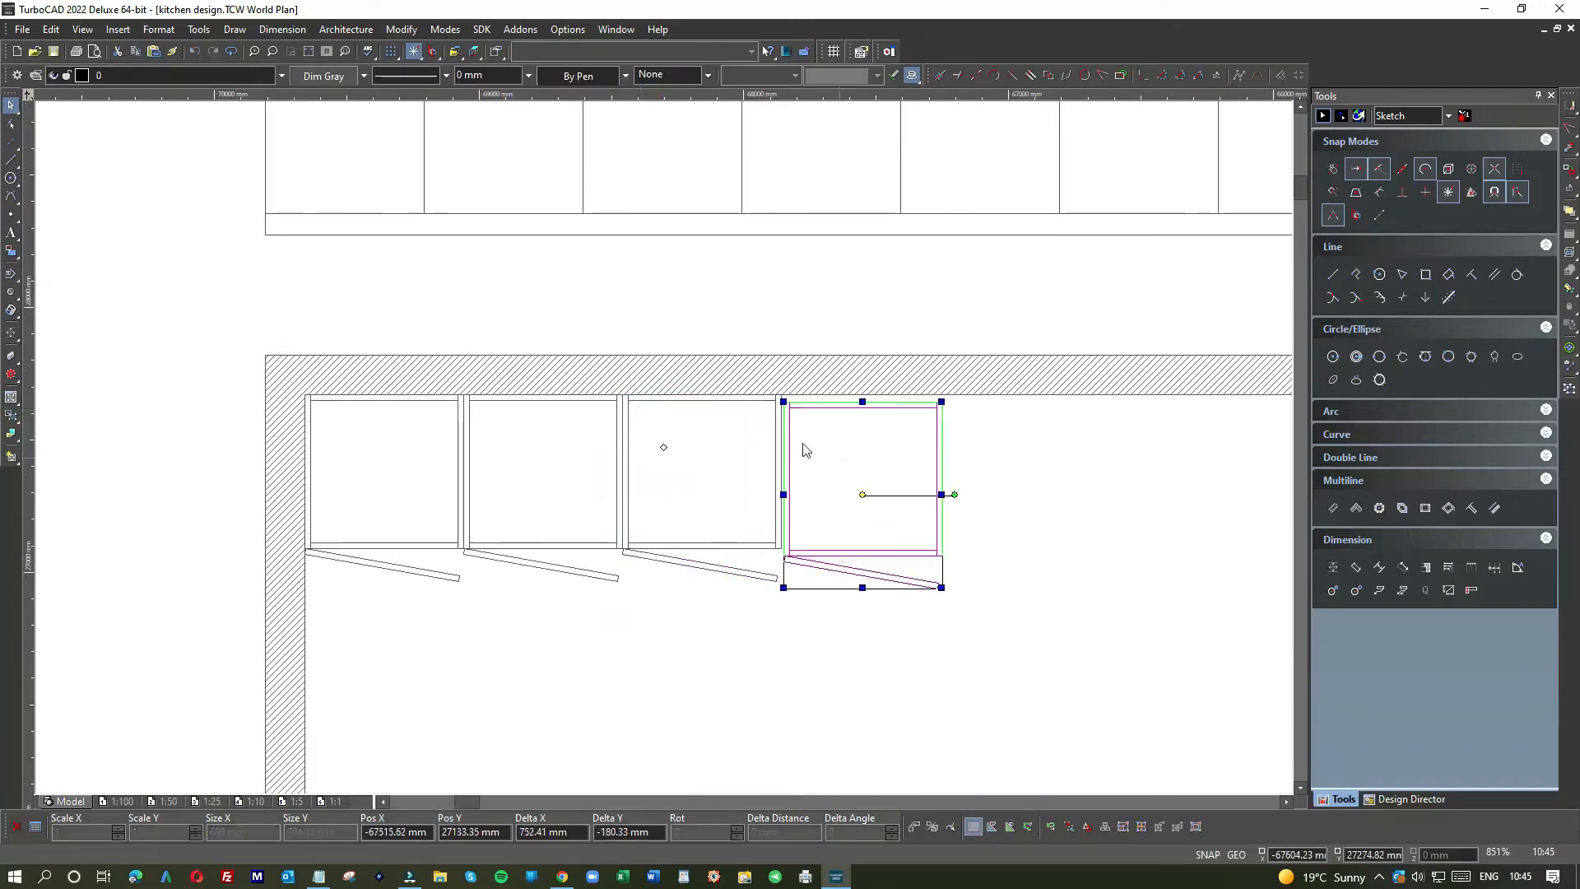
scroll(664, 452, "up", 3)
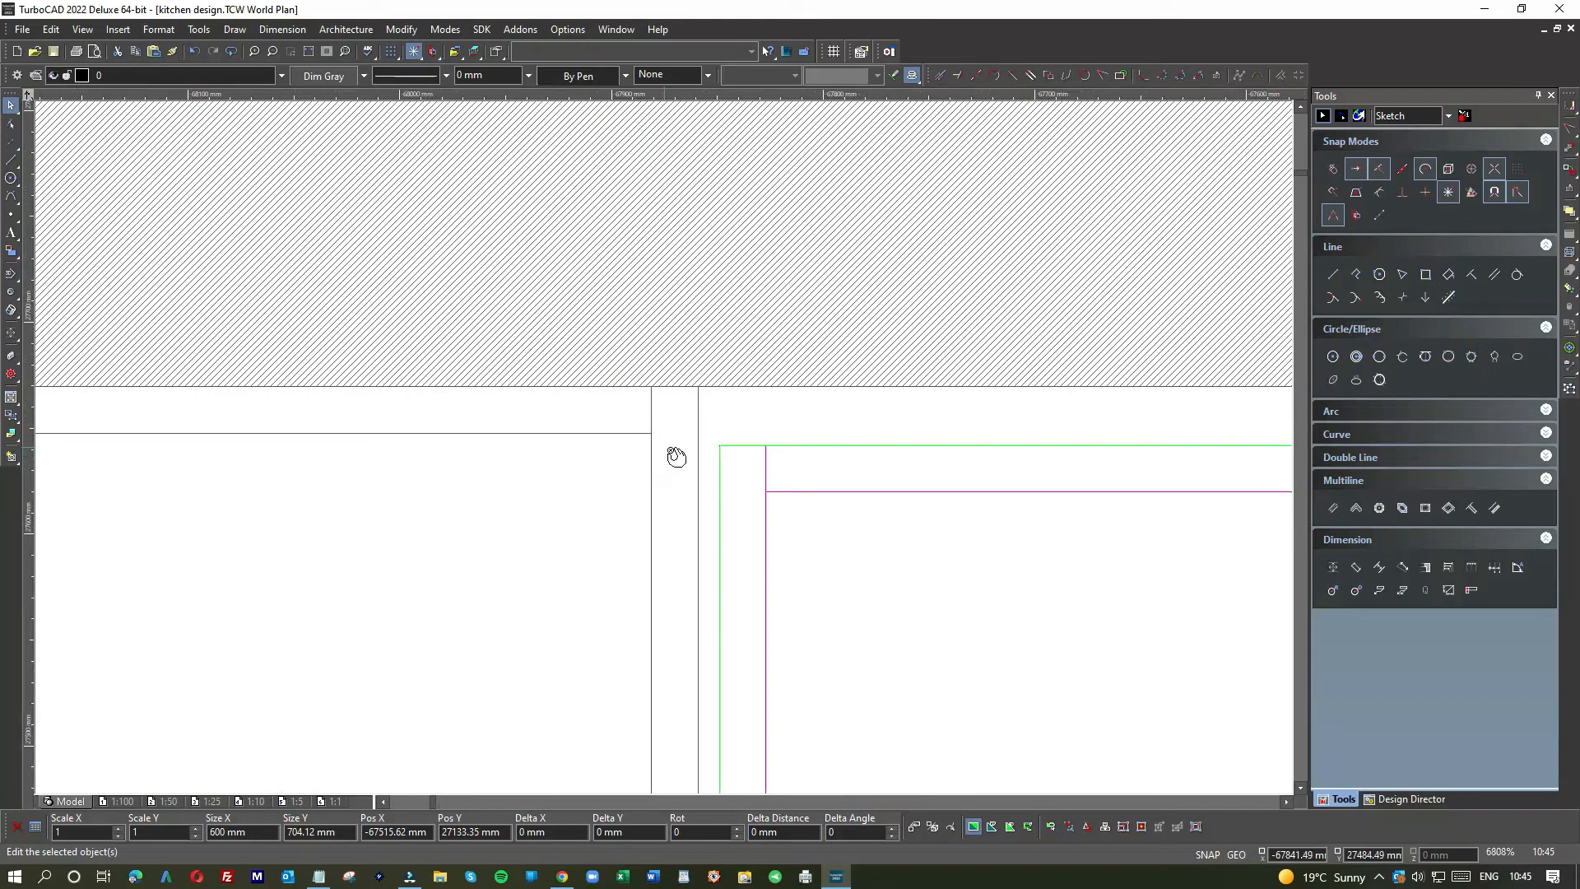
key("d")
left_click(718, 445)
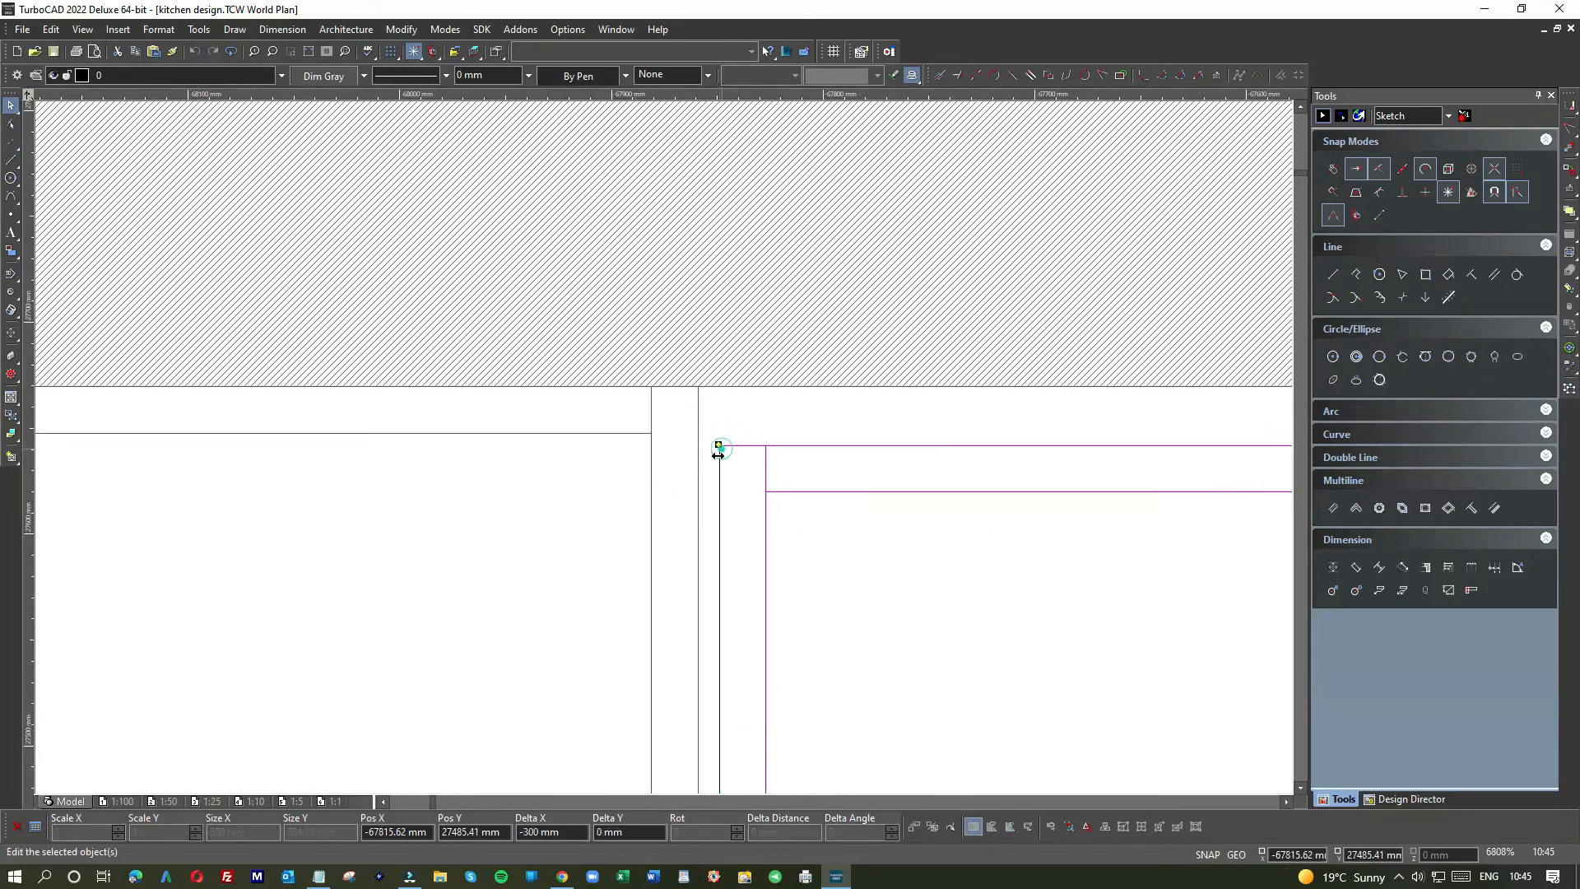
left_click(719, 445)
left_click(698, 404)
scroll(663, 451, "down", 4)
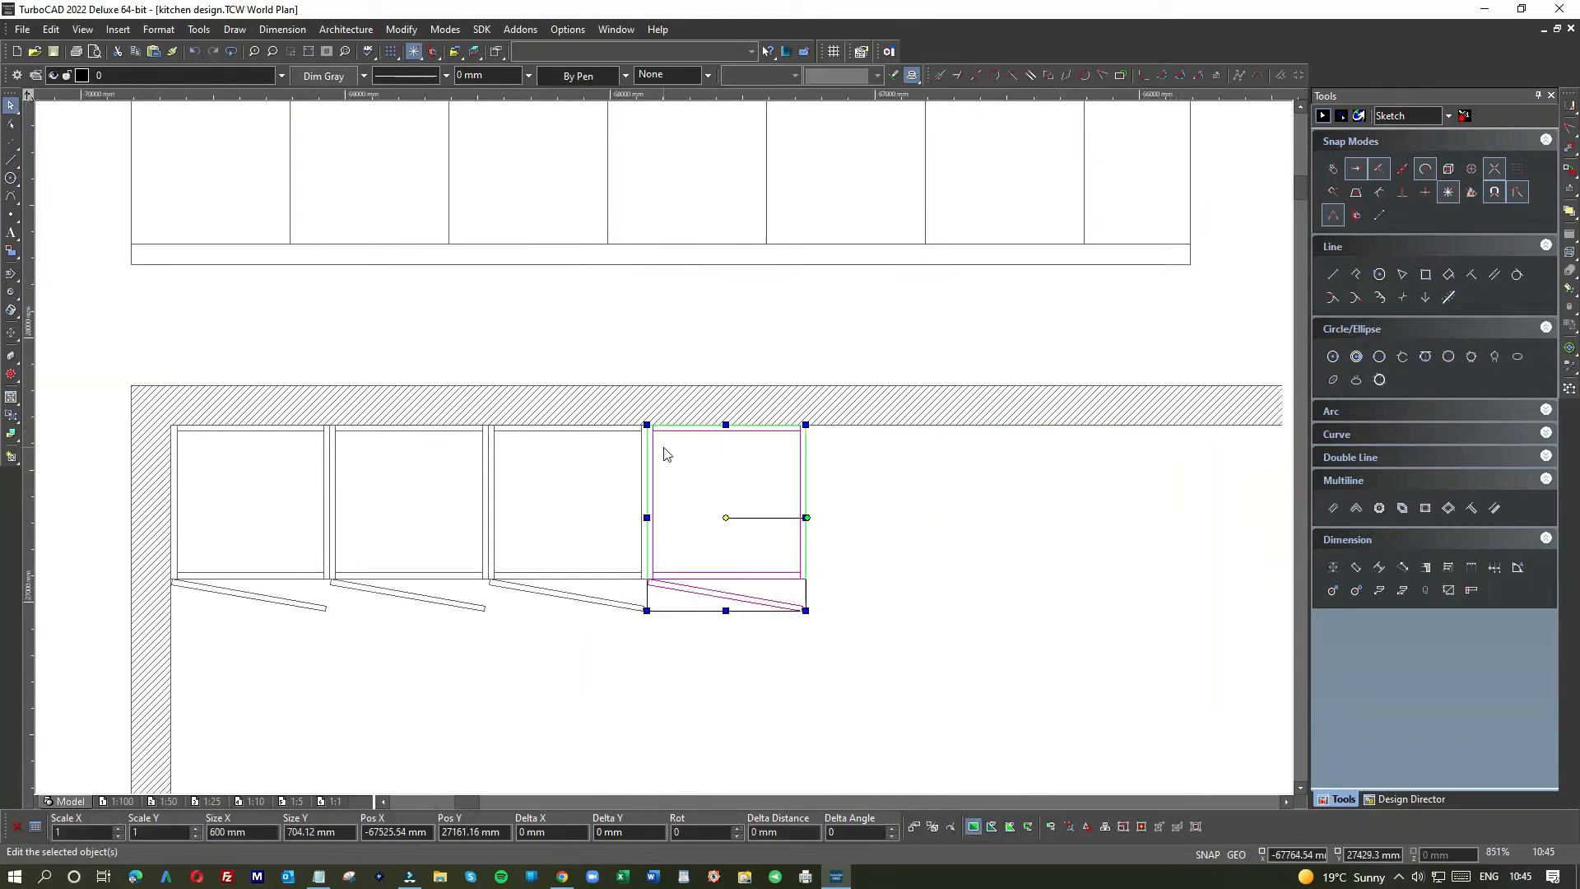
left_click(774, 486)
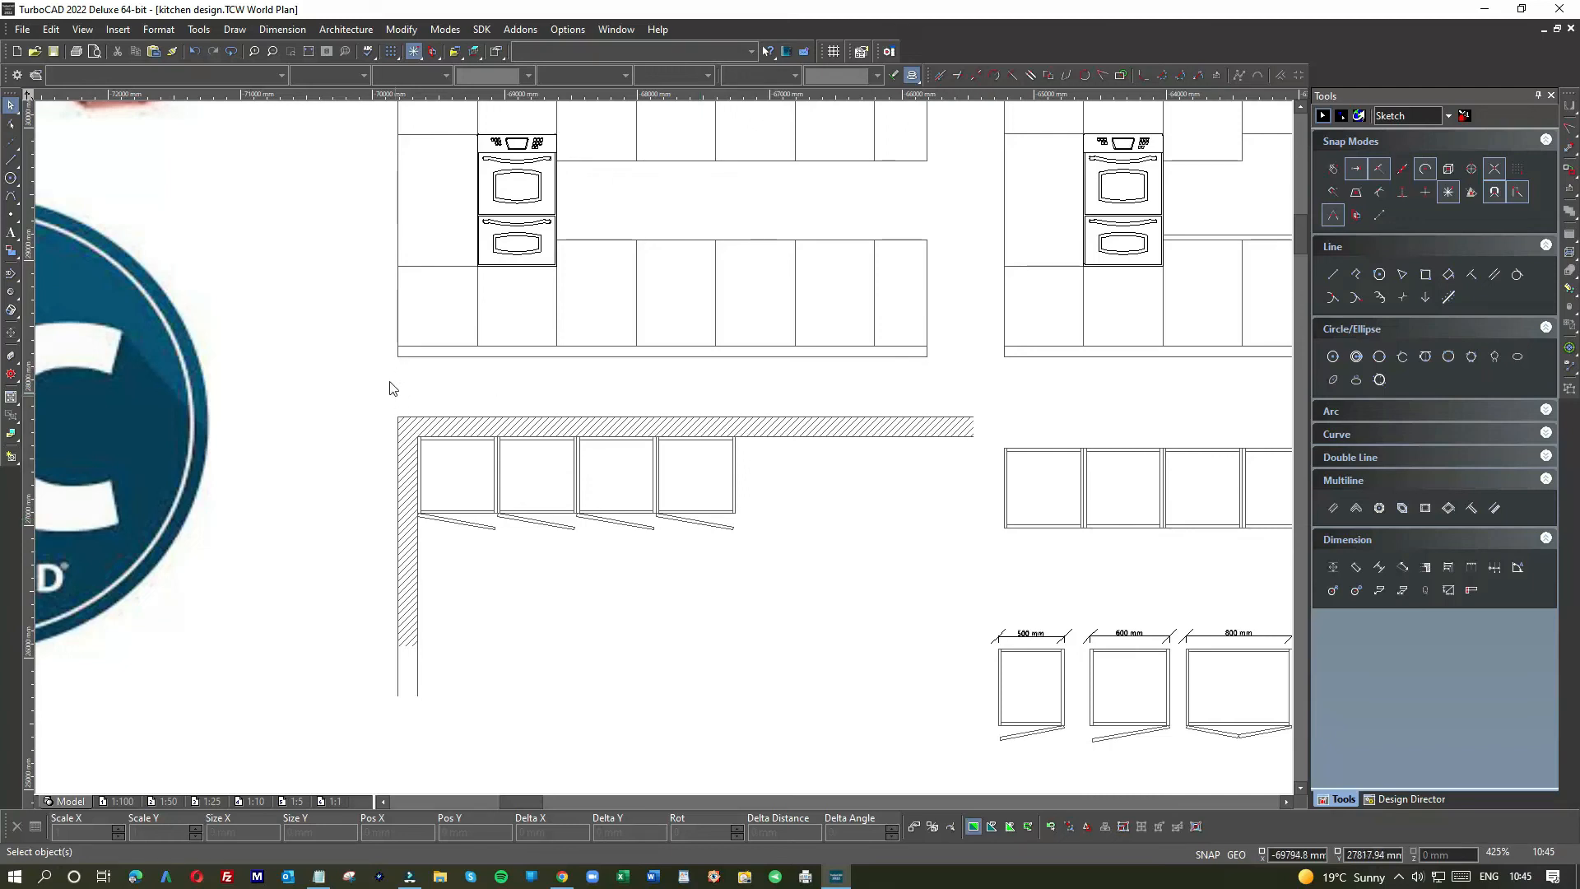
Step: Shift the wall-and-cabinet block slightly to the left
scroll(666, 454, "down", 1)
left_click_drag(579, 455, 898, 639)
left_click_drag(652, 545, 621, 548)
left_click(670, 638)
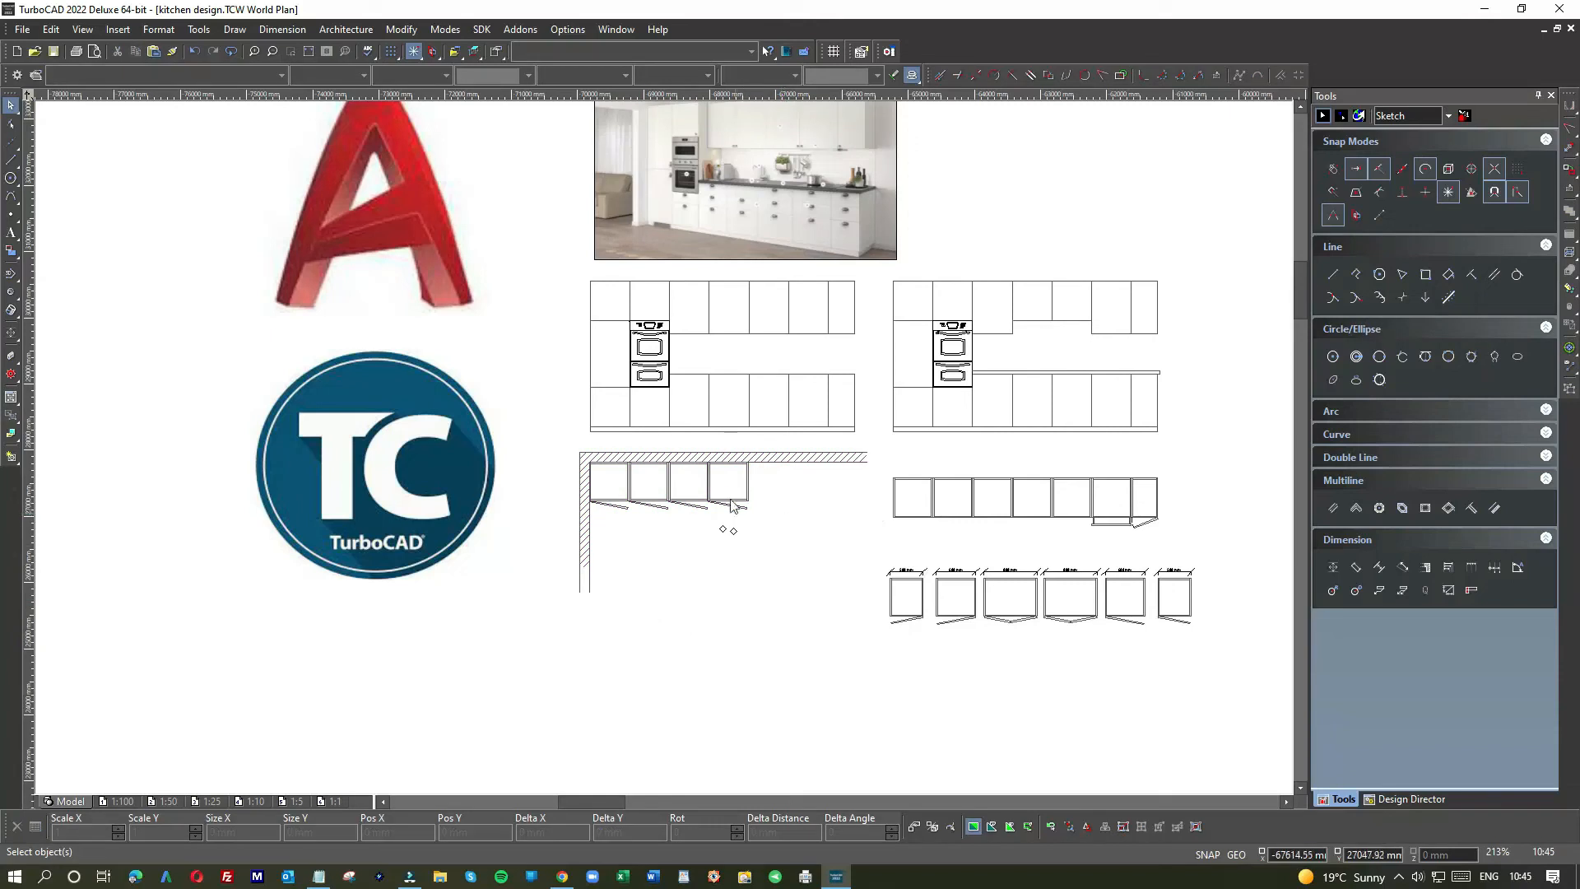
scroll(728, 487, "up", 1)
scroll(973, 600, "down", 1)
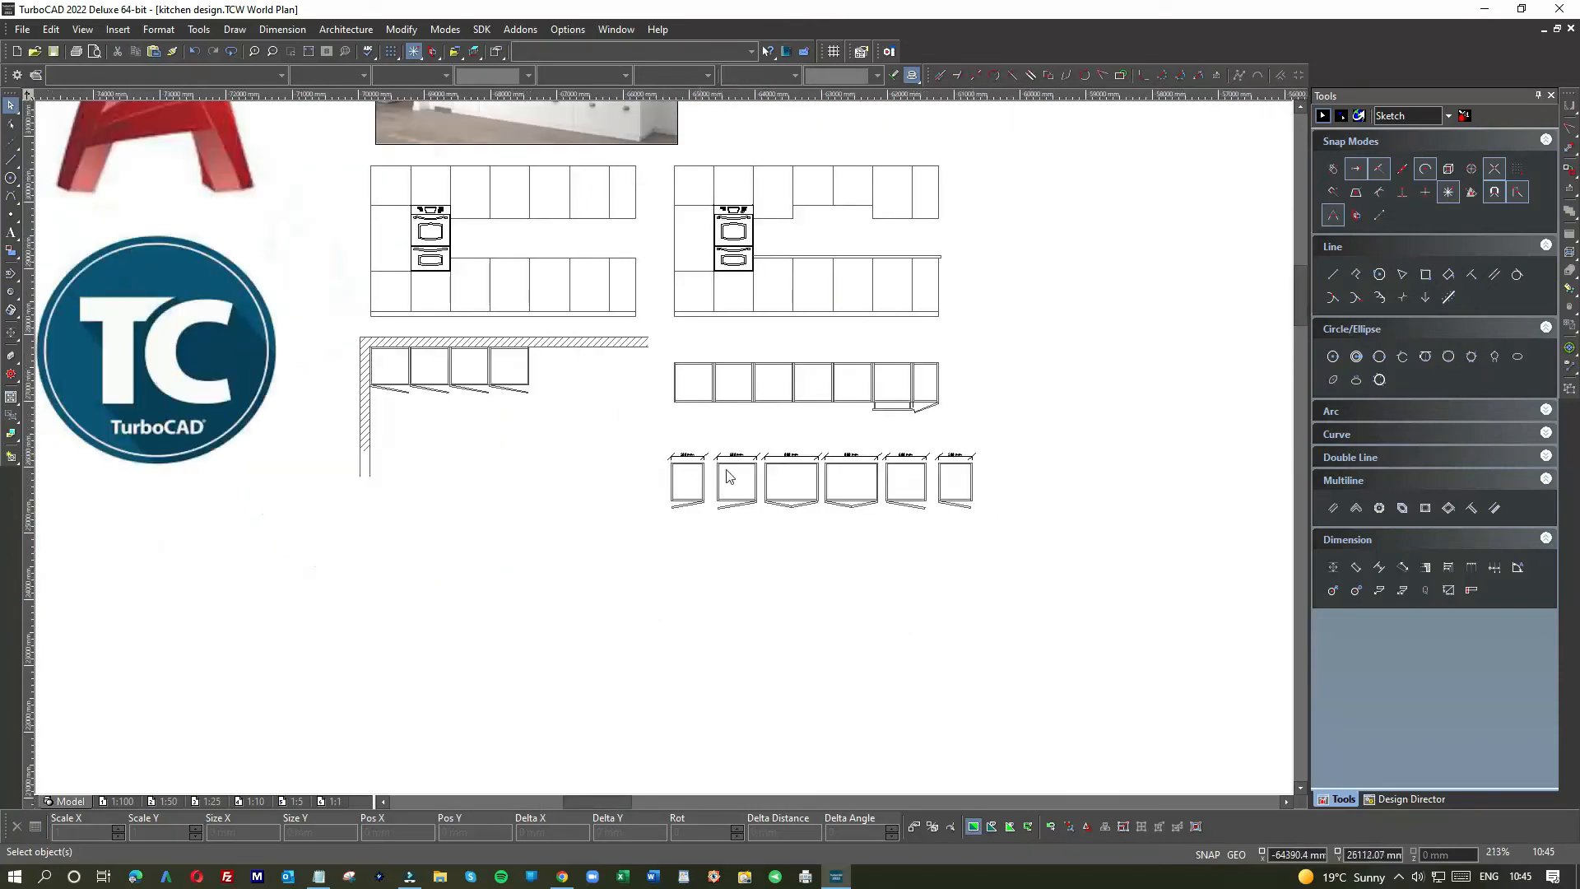
scroll(729, 476, "up", 2)
Step: Place a copy of the 600 mm cabinet on empty floor and delete its 600 mm dimension
left_click_drag(623, 418, 811, 630)
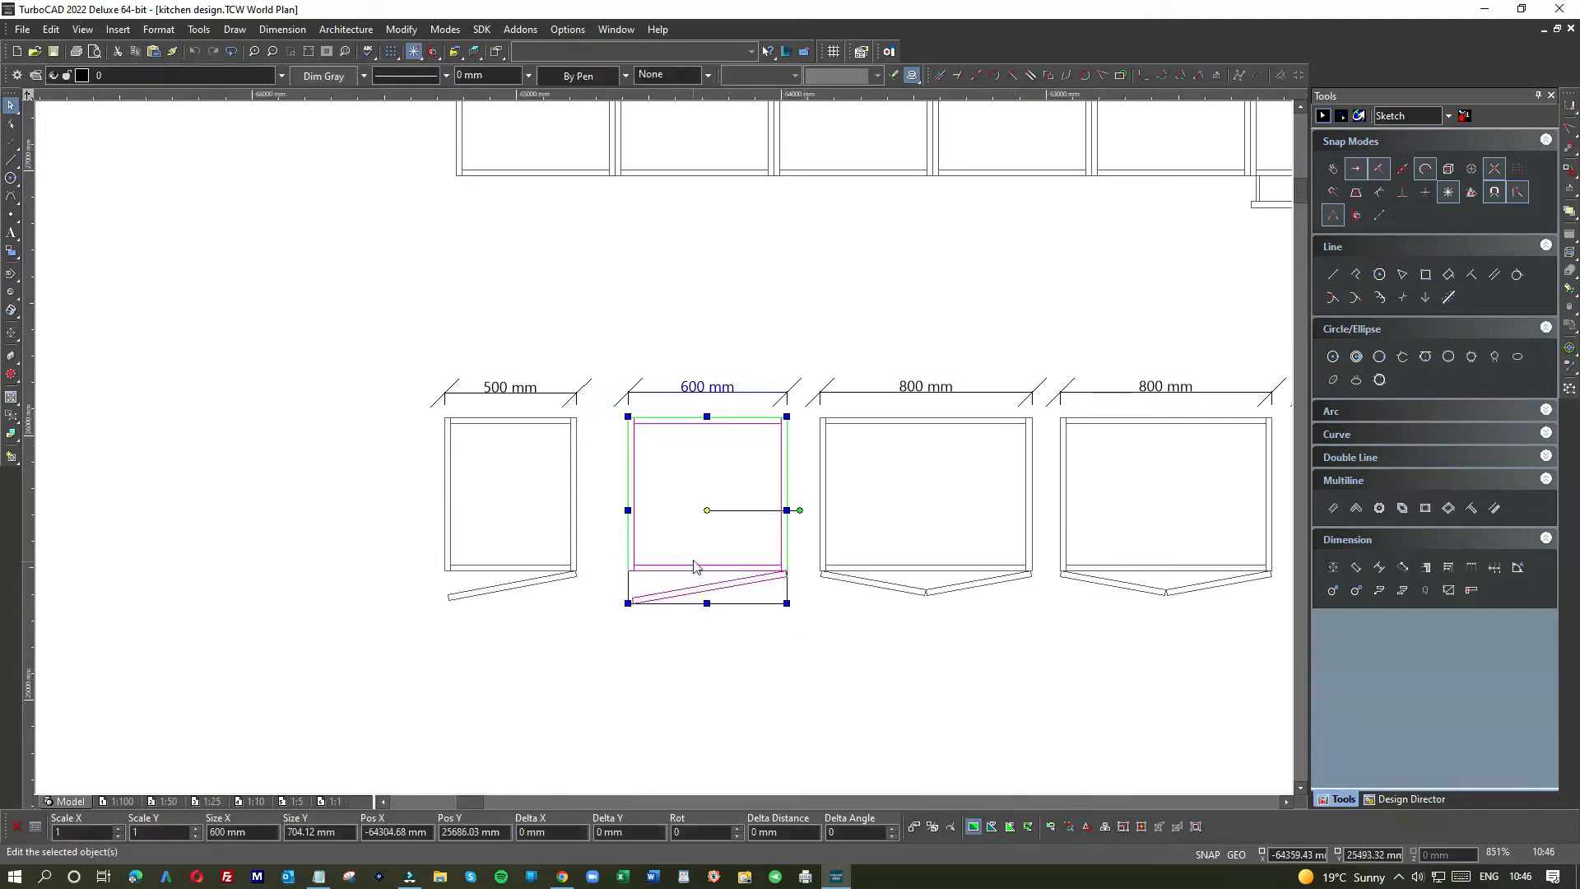
scroll(687, 484, "down", 2)
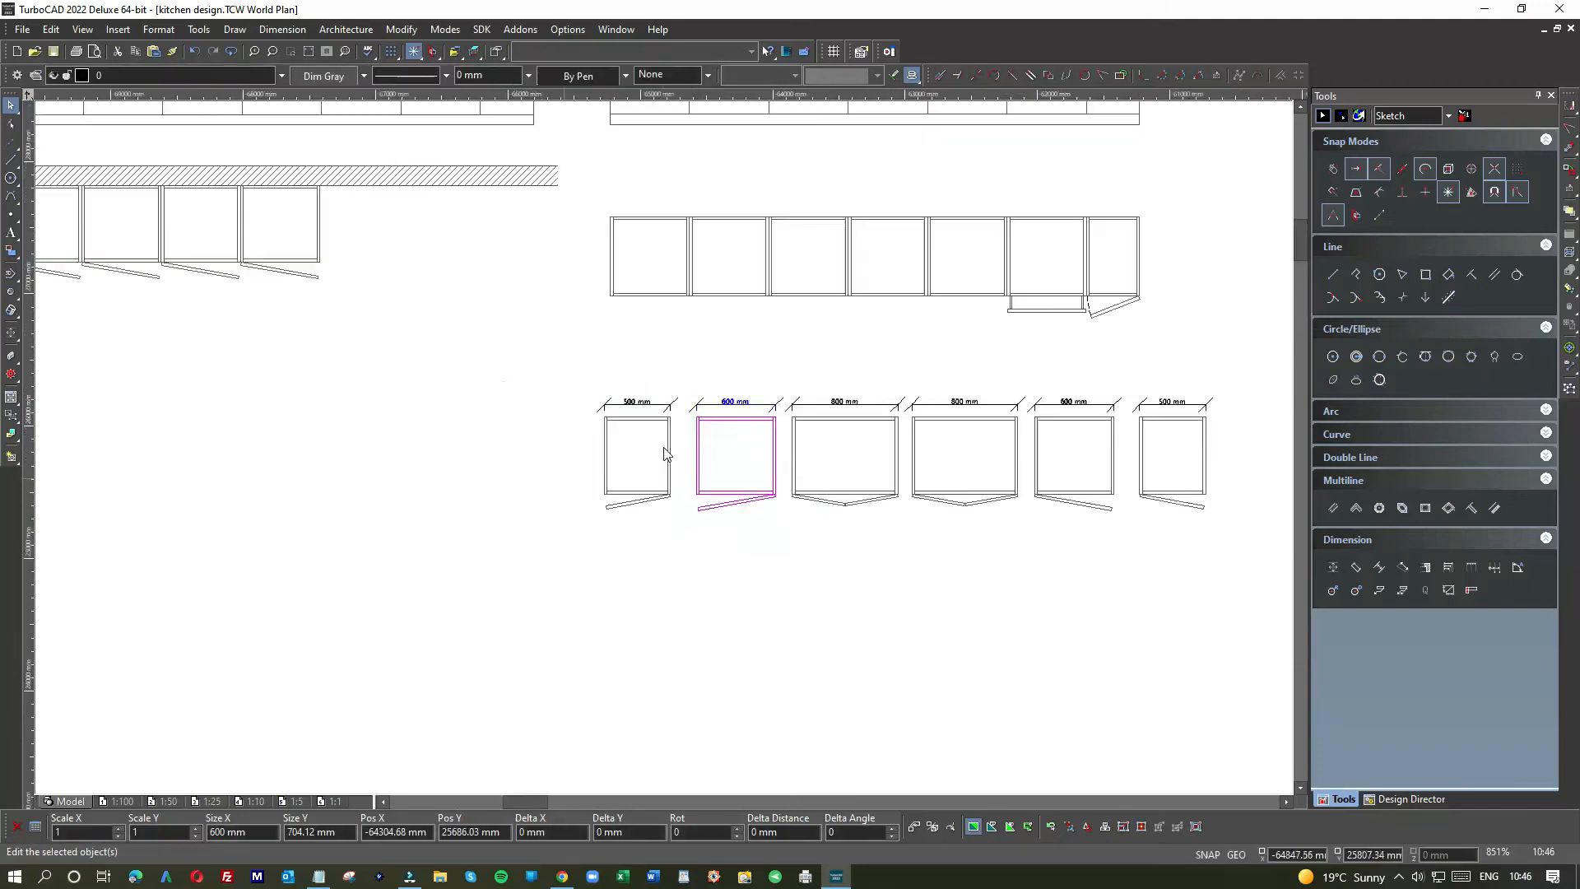
left_click(539, 348)
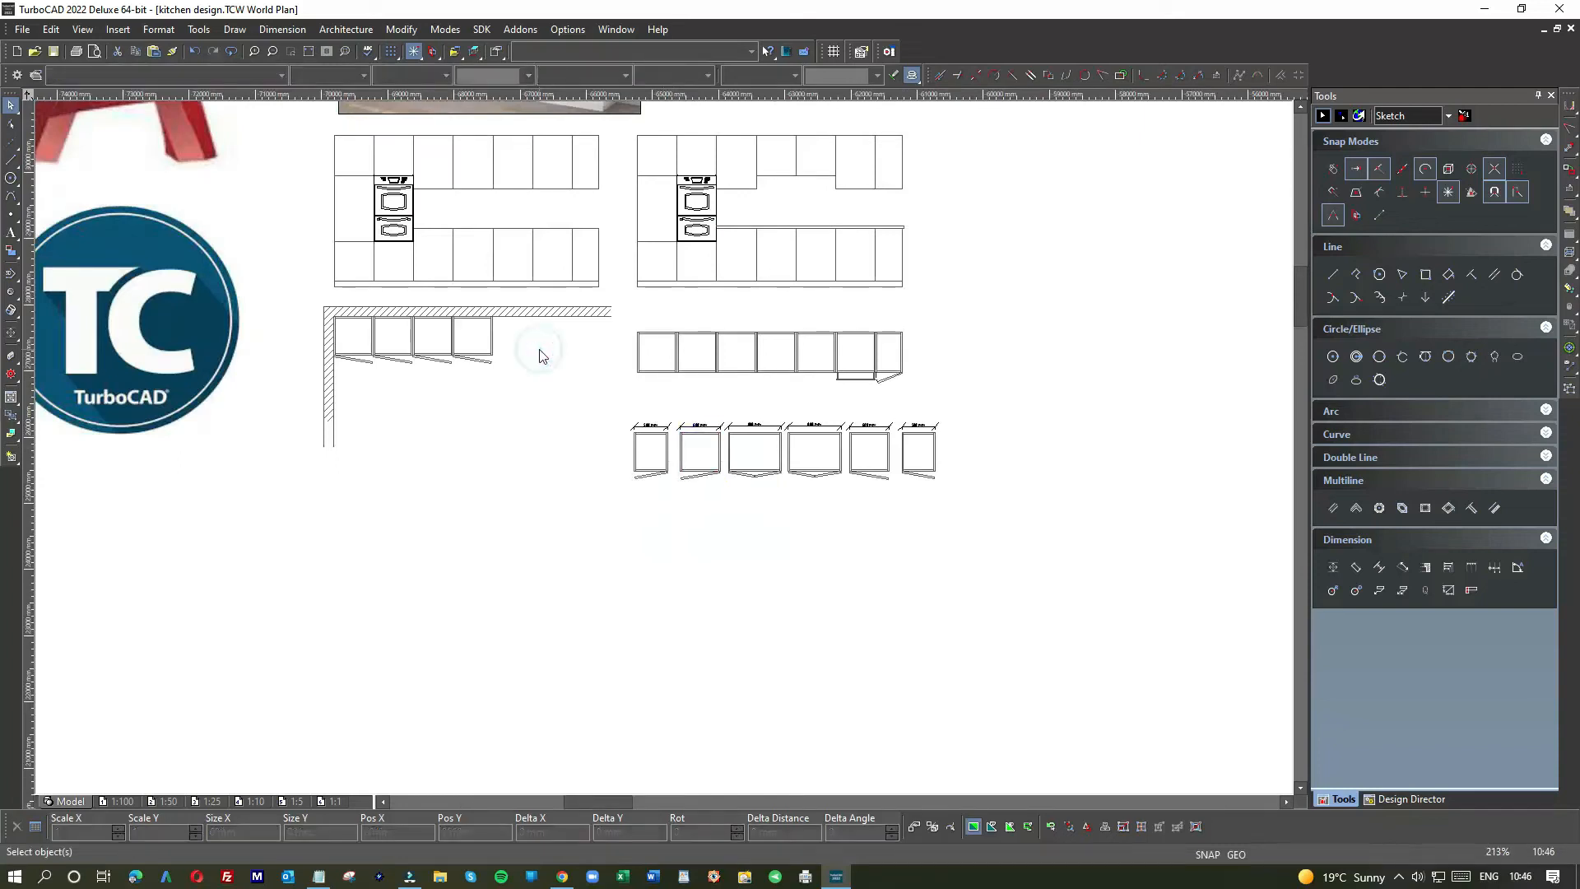
left_click_drag(663, 444, 535, 373)
left_click(603, 367)
scroll(665, 450, "up", 2)
mouse_move(574, 446)
left_mouse_down()
mouse_move(793, 500)
mouse_move(580, 452)
left_mouse_up()
key("Delete")
Step: Delete the fourth cabinet's door swing
scroll(667, 454, "down", 1)
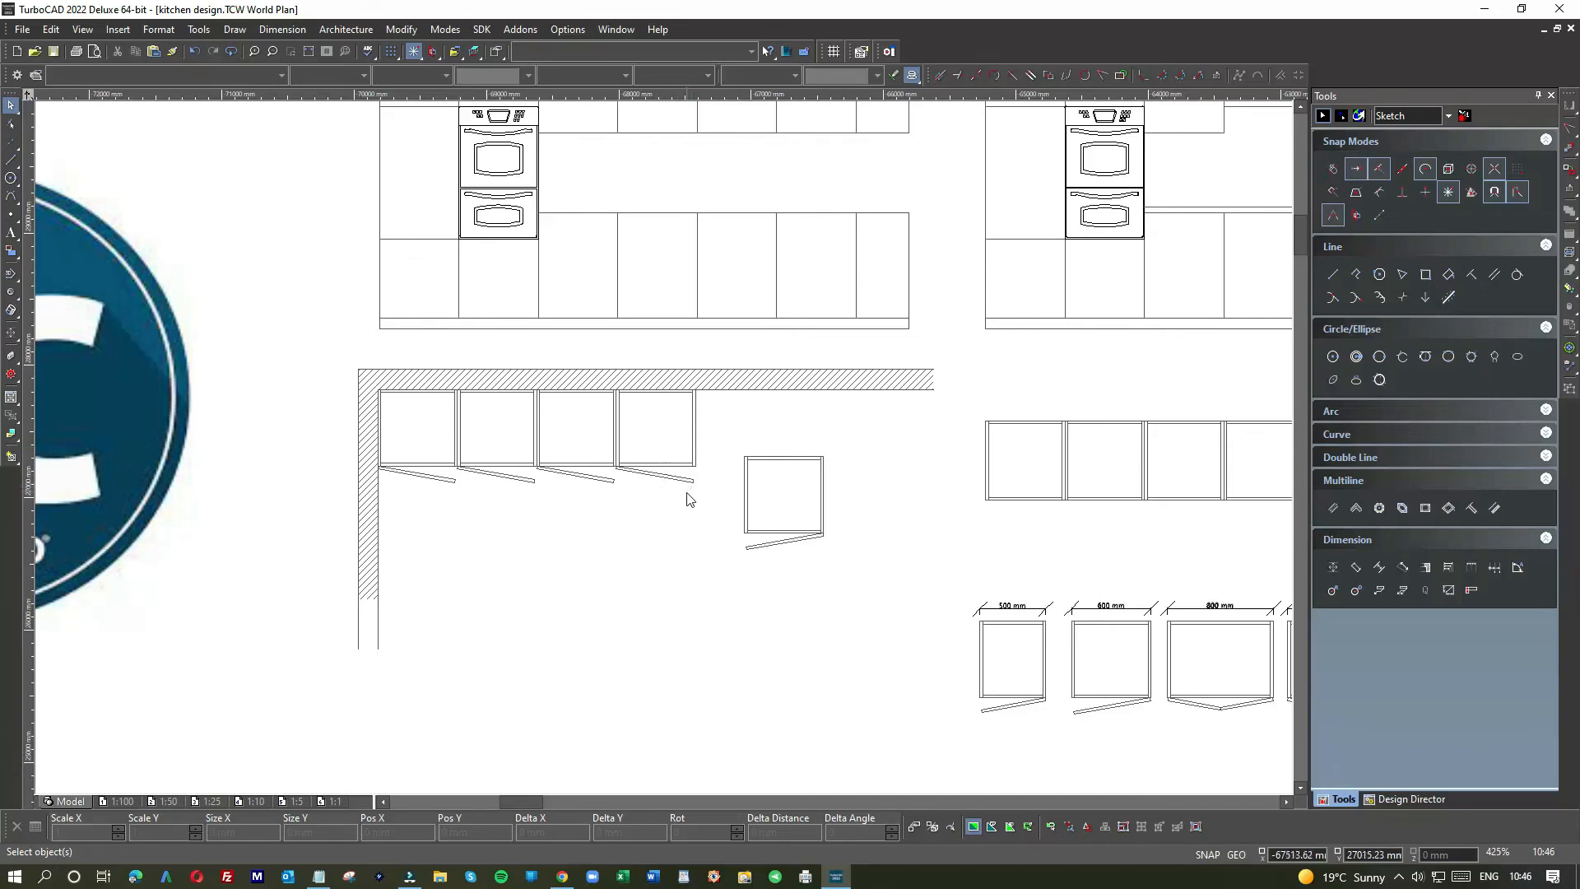
scroll(623, 404, "up", 2)
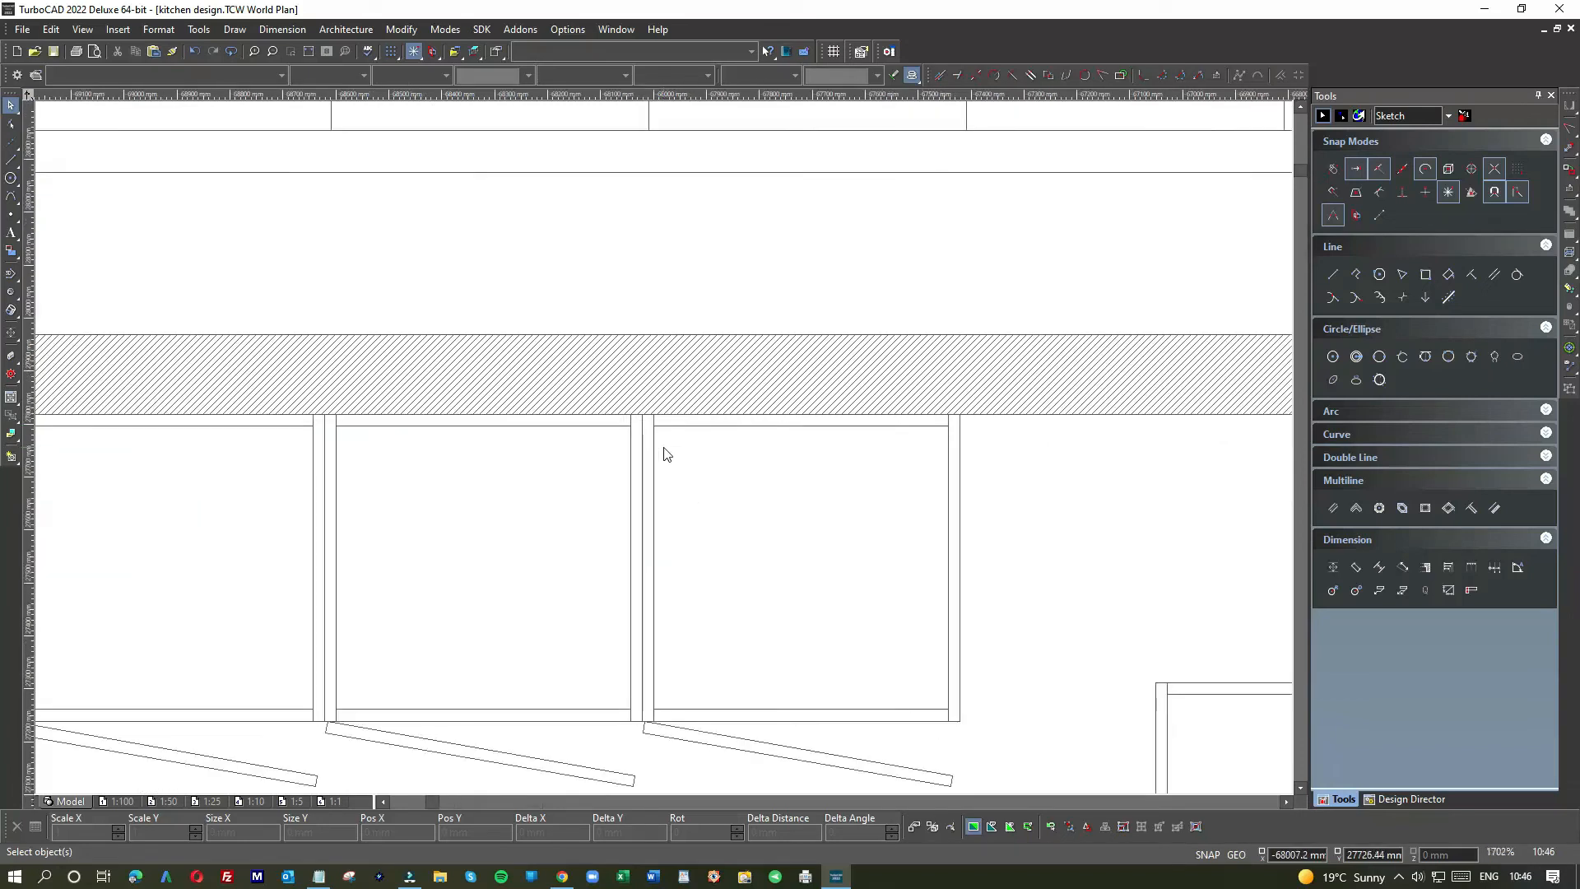
scroll(714, 632, "down", 1)
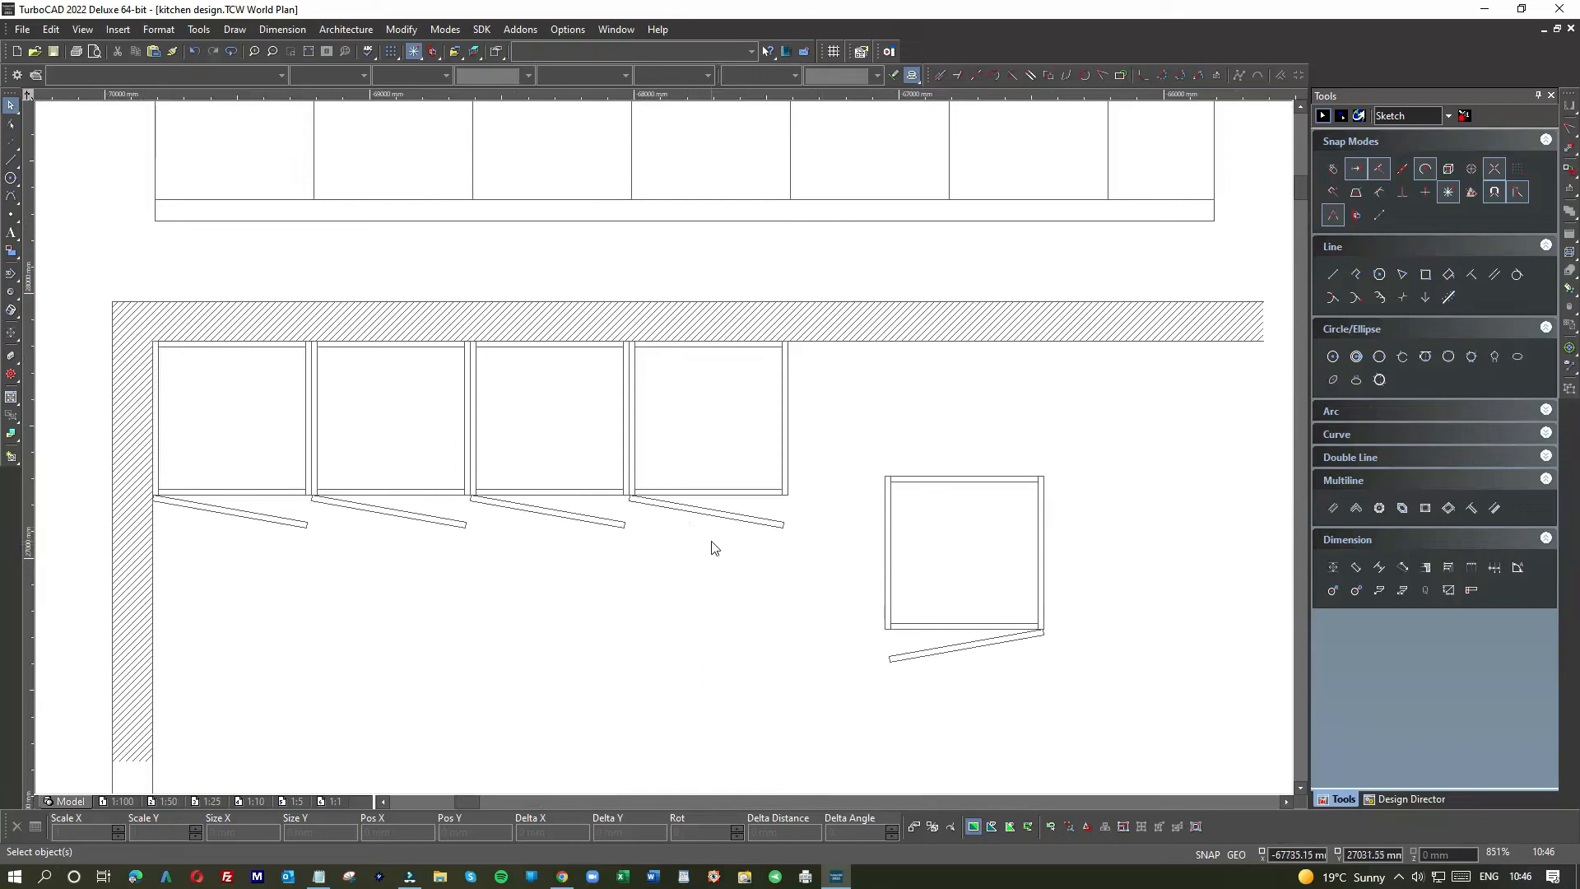
left_click(701, 512)
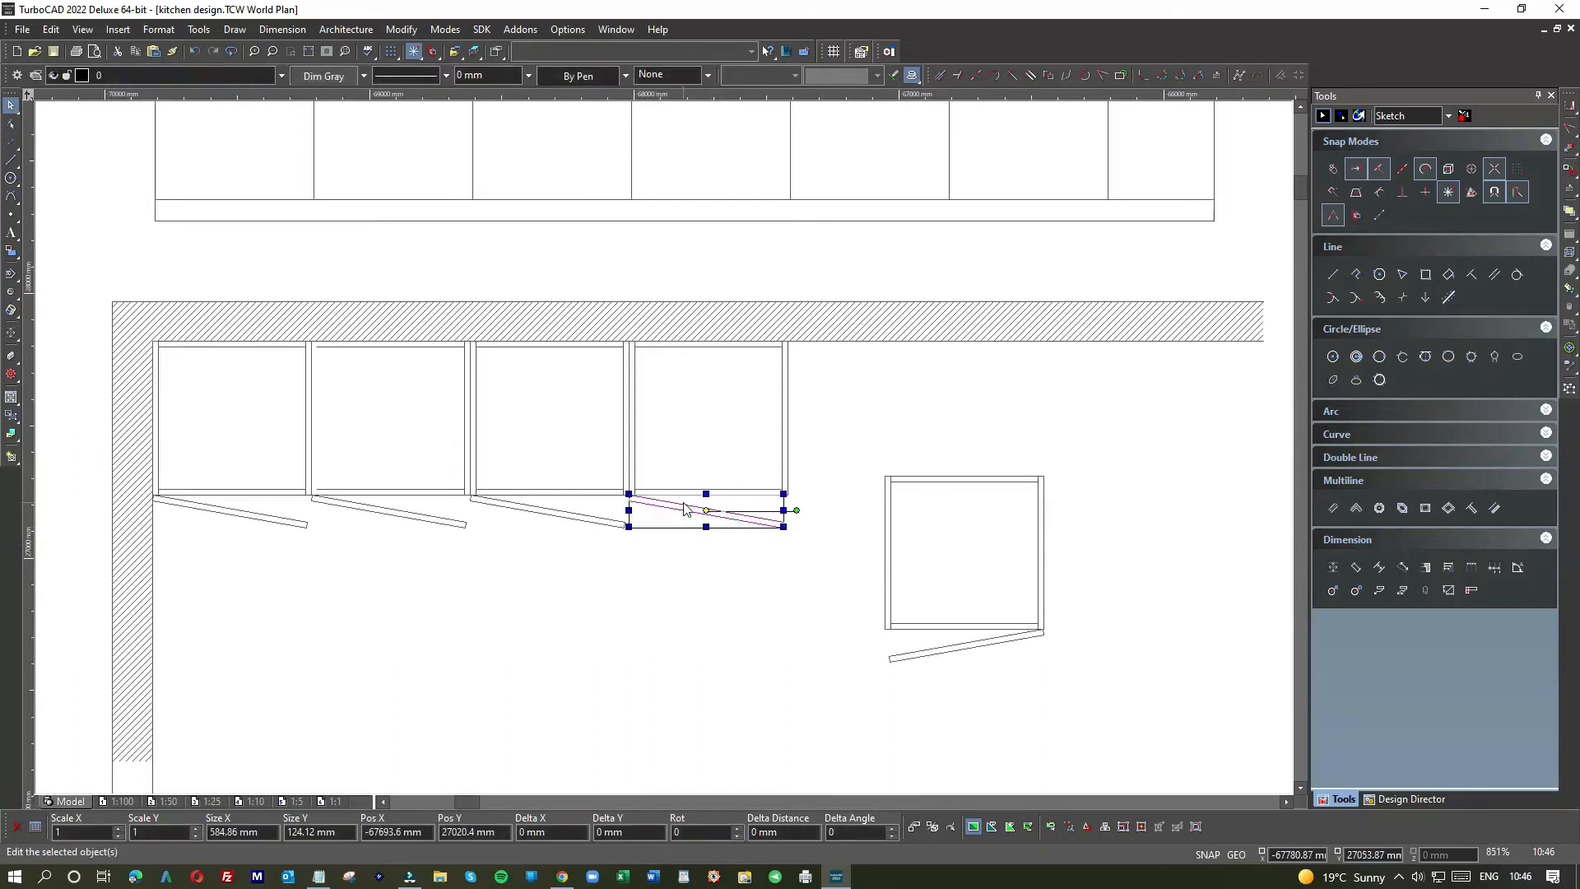
key("Delete")
Step: Move the separate cabinet to the end of the row, flush against its neighbour
left_click_drag(868, 471, 1098, 707)
mouse_move(923, 520)
left_mouse_down()
mouse_move(837, 394)
mouse_move(807, 388)
left_mouse_up()
scroll(663, 447, "up", 6)
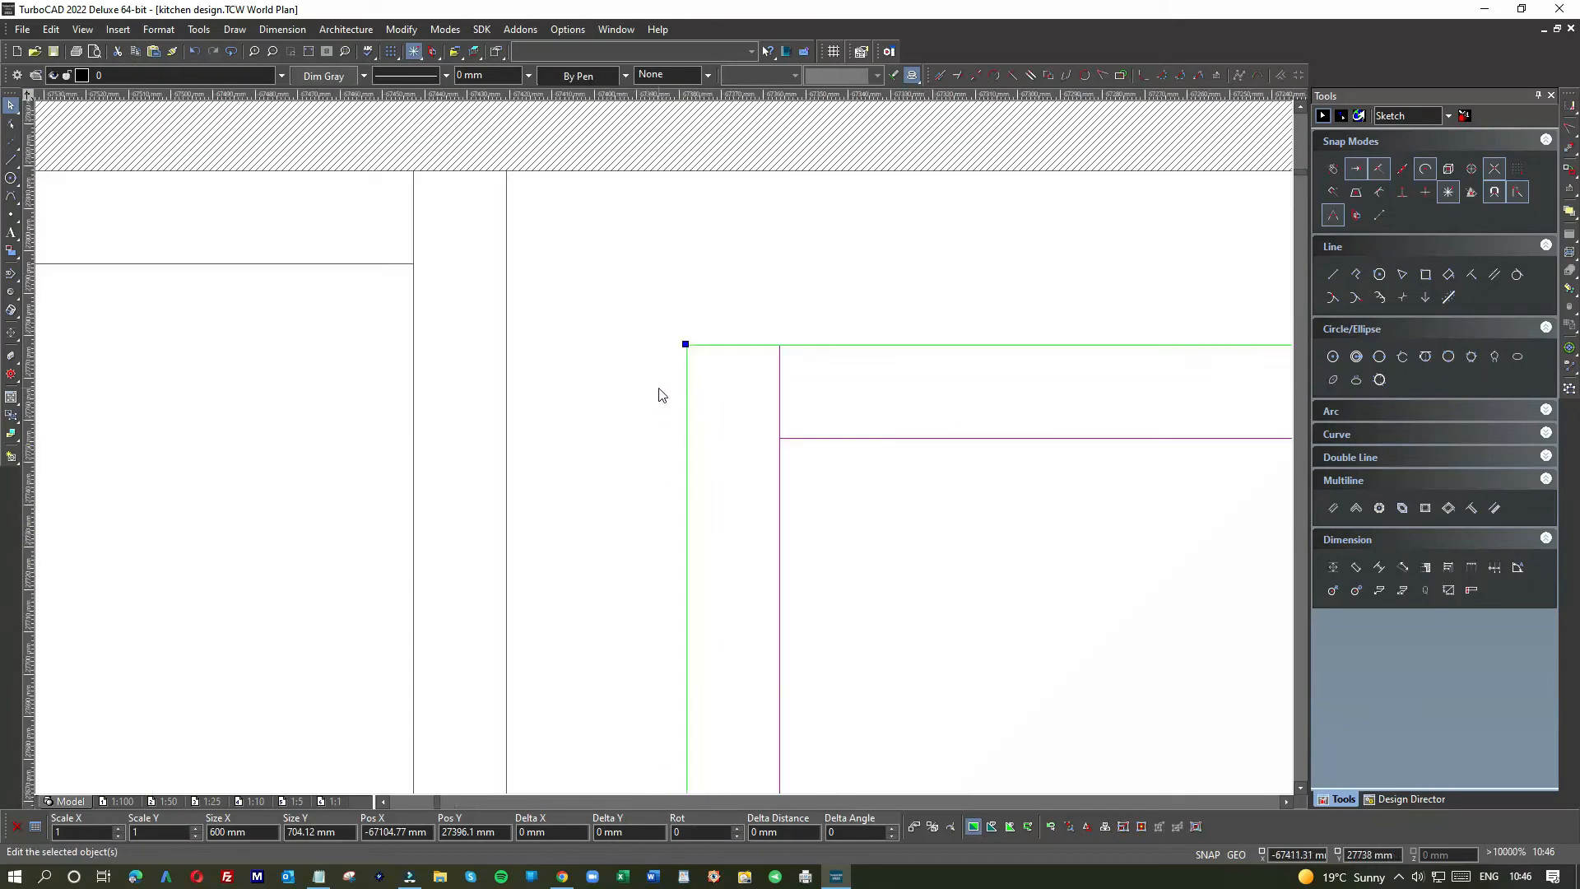
key("e")
left_click(687, 344)
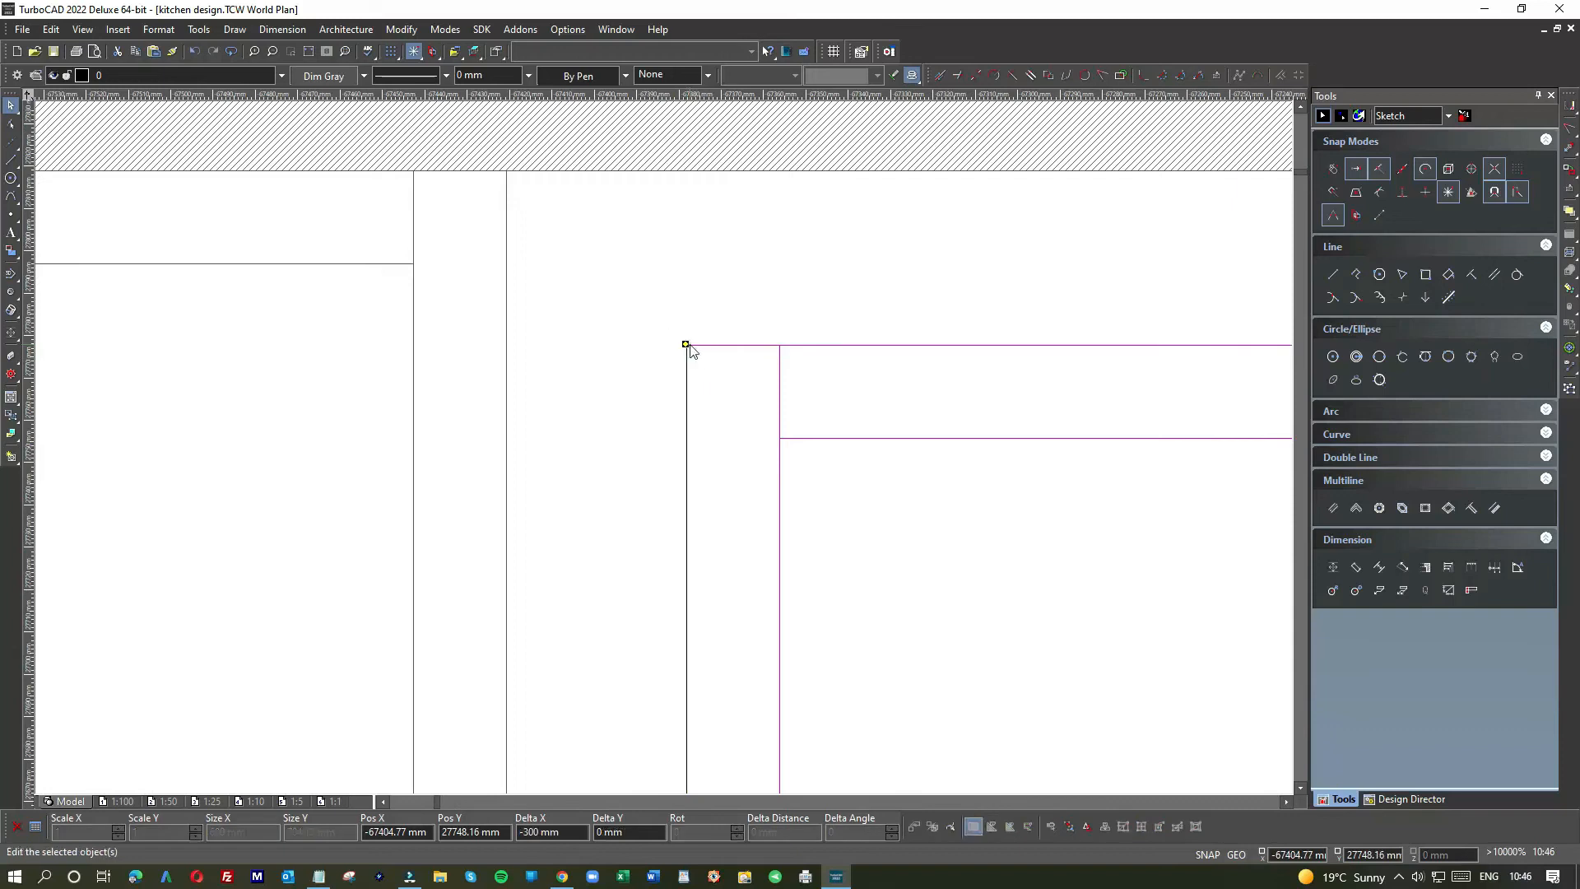
left_click(508, 174)
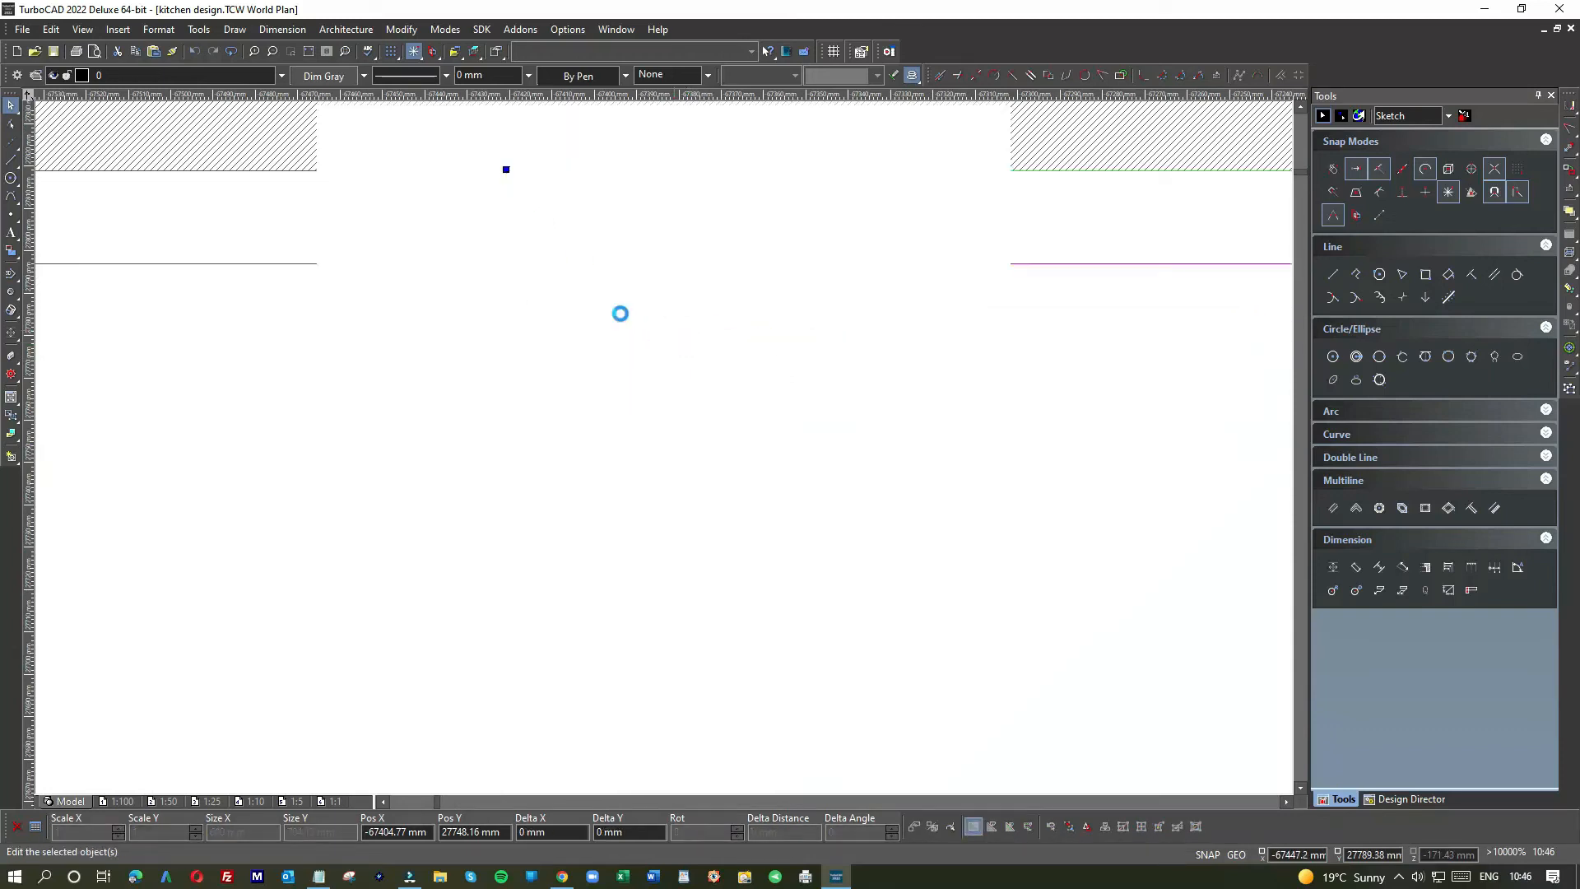
scroll(663, 446, "down", 3)
scroll(666, 455, "down", 1)
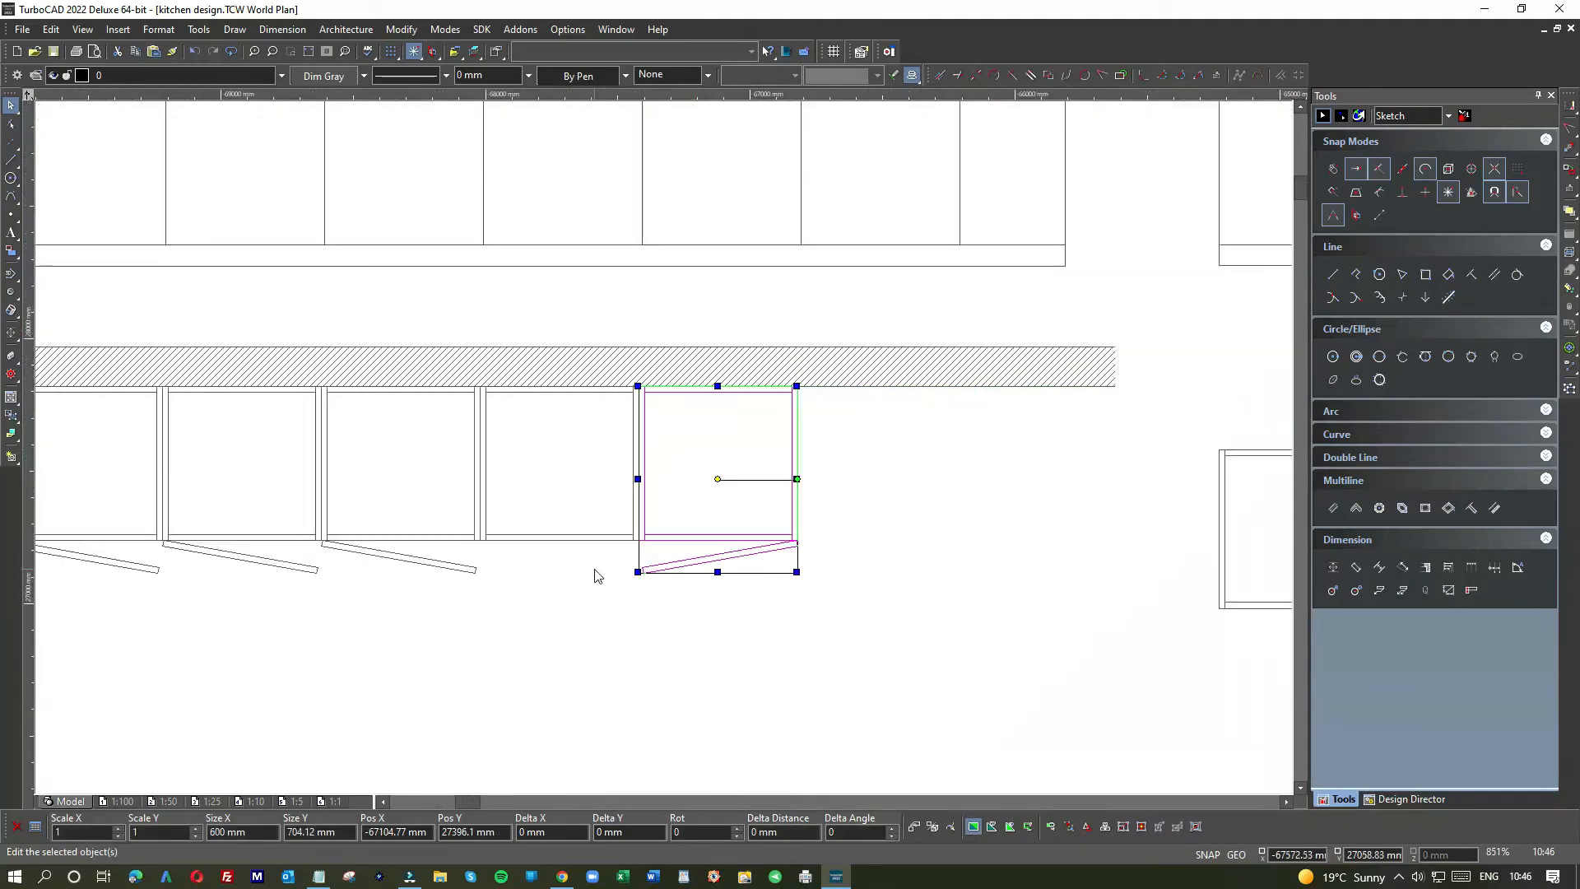
left_click(596, 574)
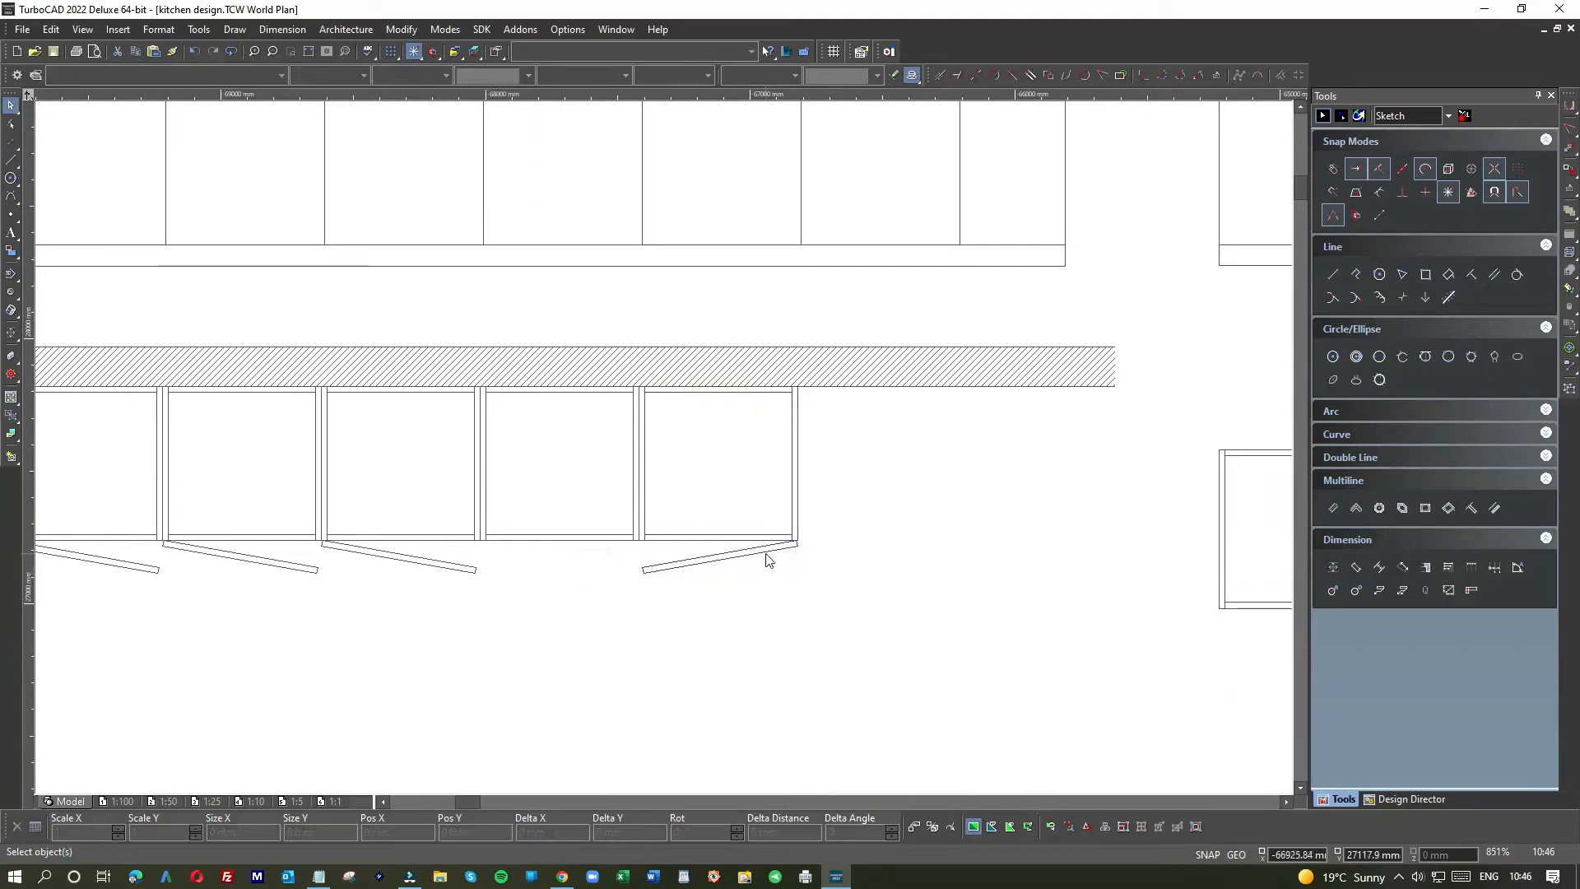
Step: Copy the end cabinet's door-swing line and paste the copy below the cabinets
left_click(690, 583)
key("ctrl+c")
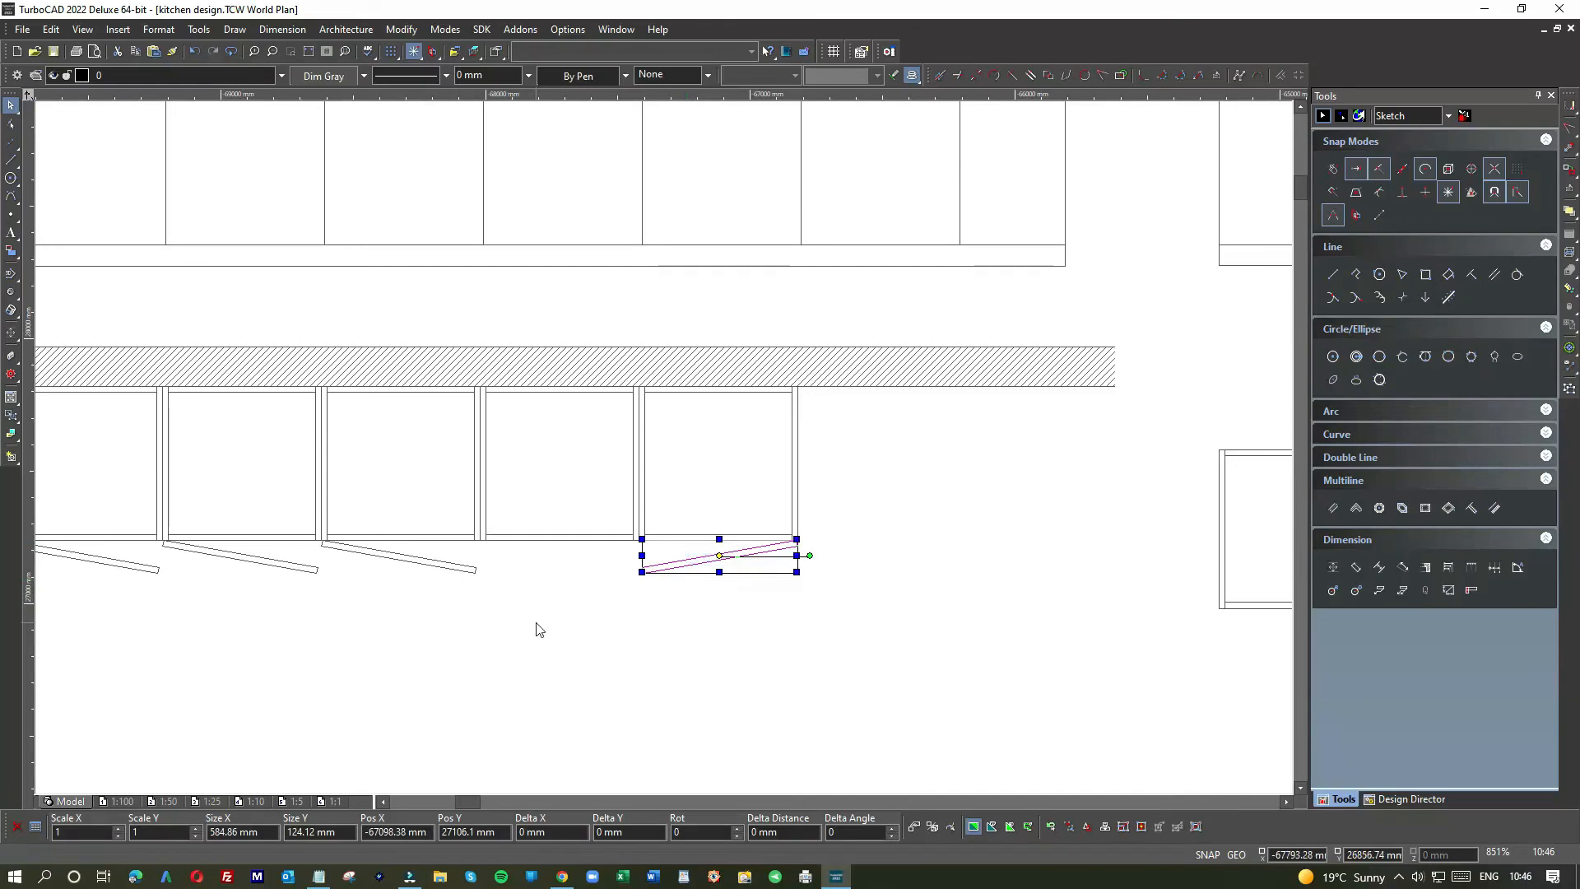
left_click(535, 620)
key("ctrl+v")
left_click_drag(623, 443, 504, 623)
scroll(611, 620, "up", 1)
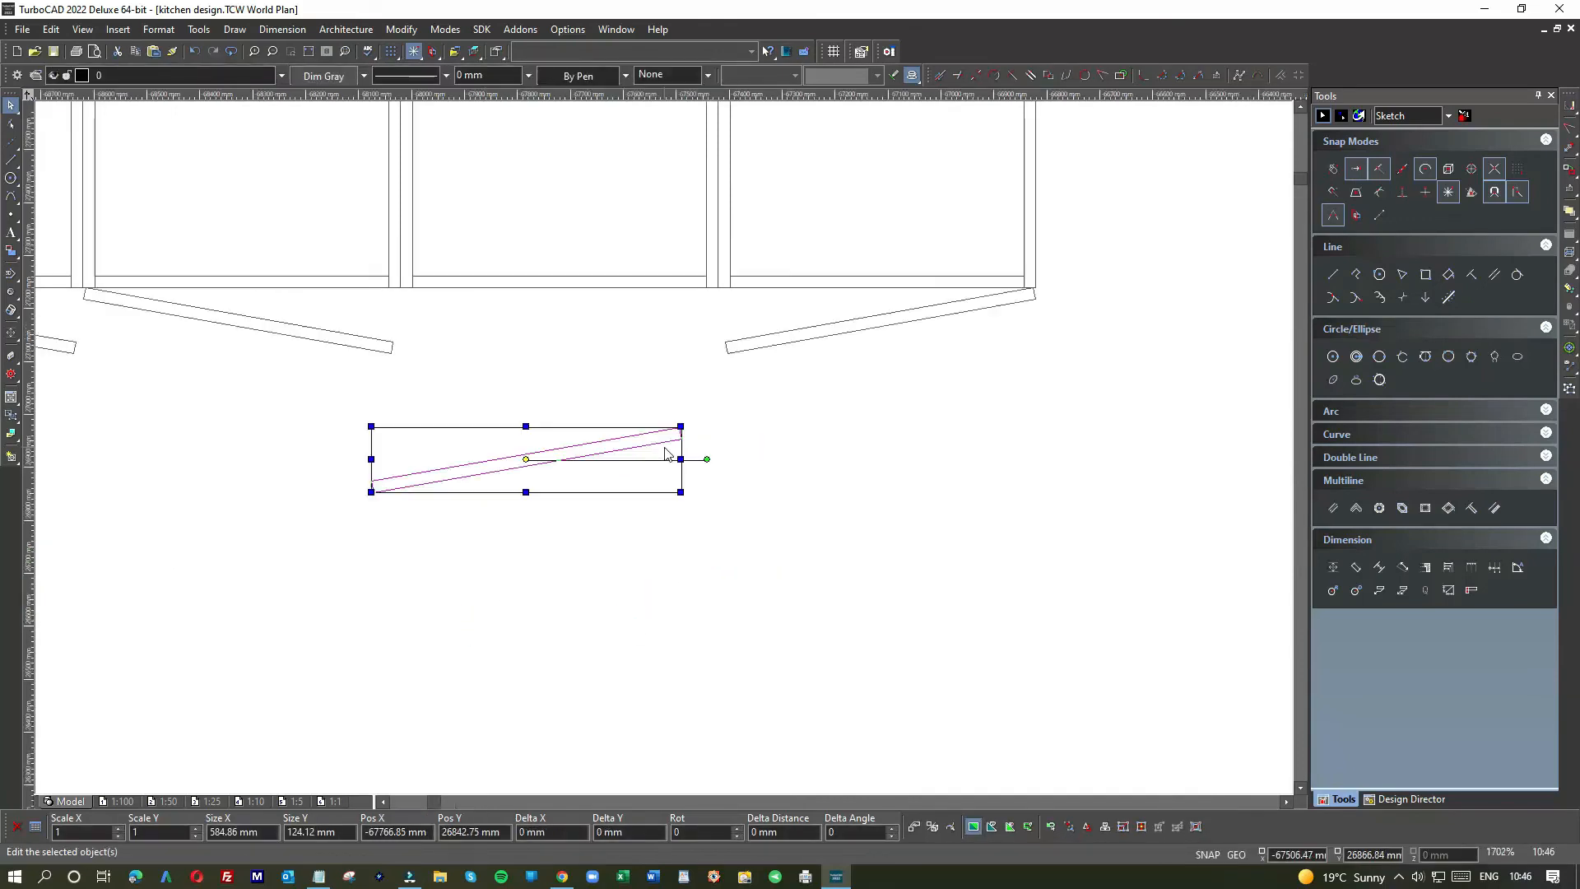
scroll(665, 453, "up", 1)
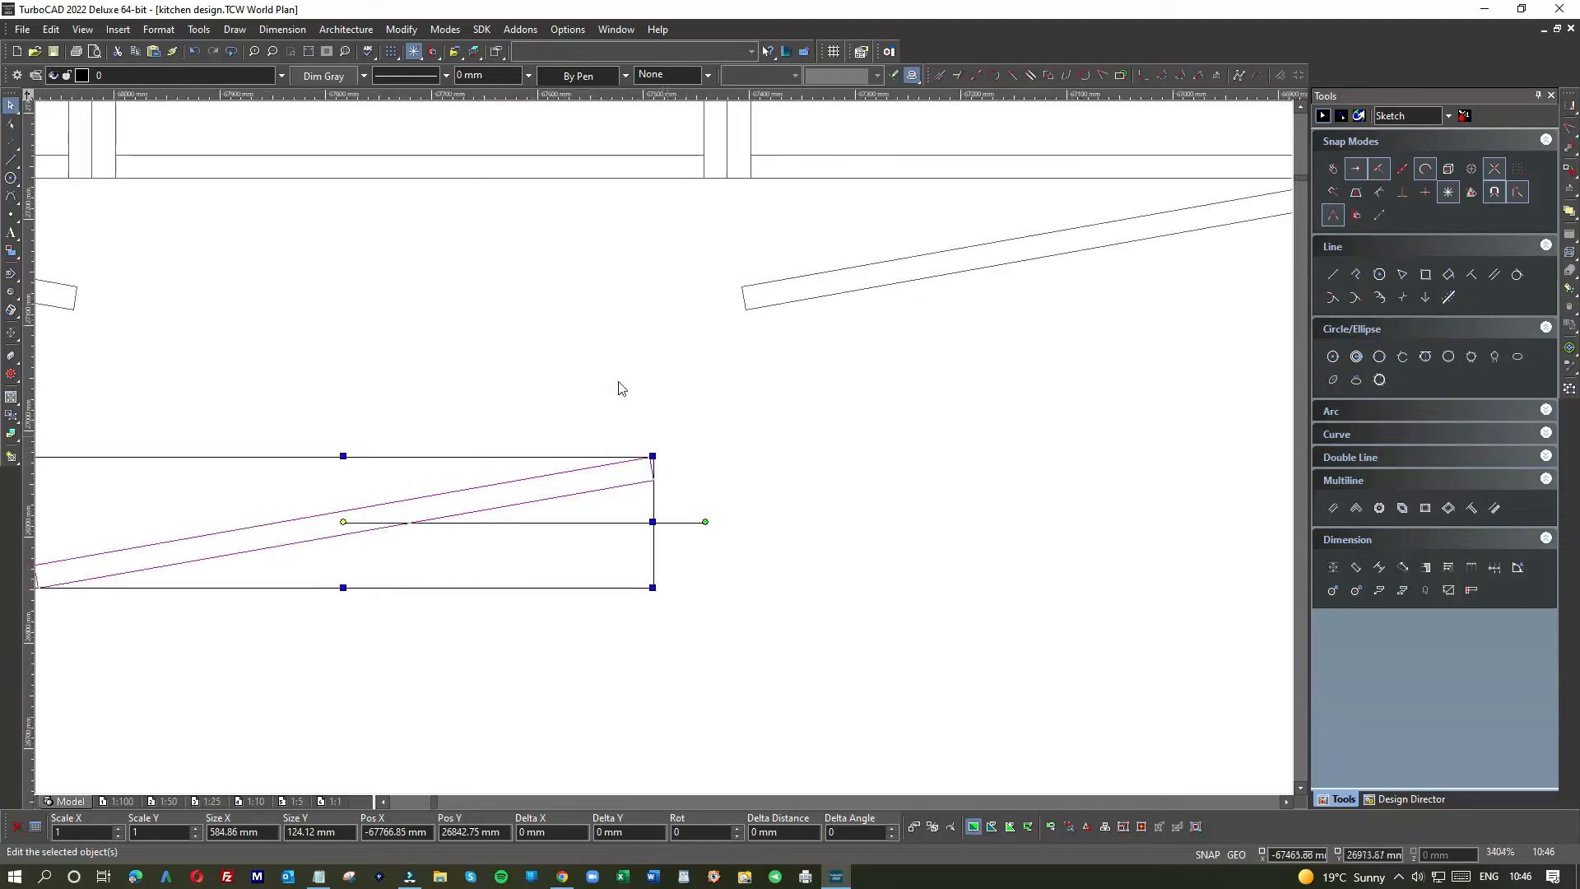
Step: Draw a 5 mm line starting at the door panel's corner
left_click(11, 159)
scroll(645, 457, "up", 1)
left_click(673, 445)
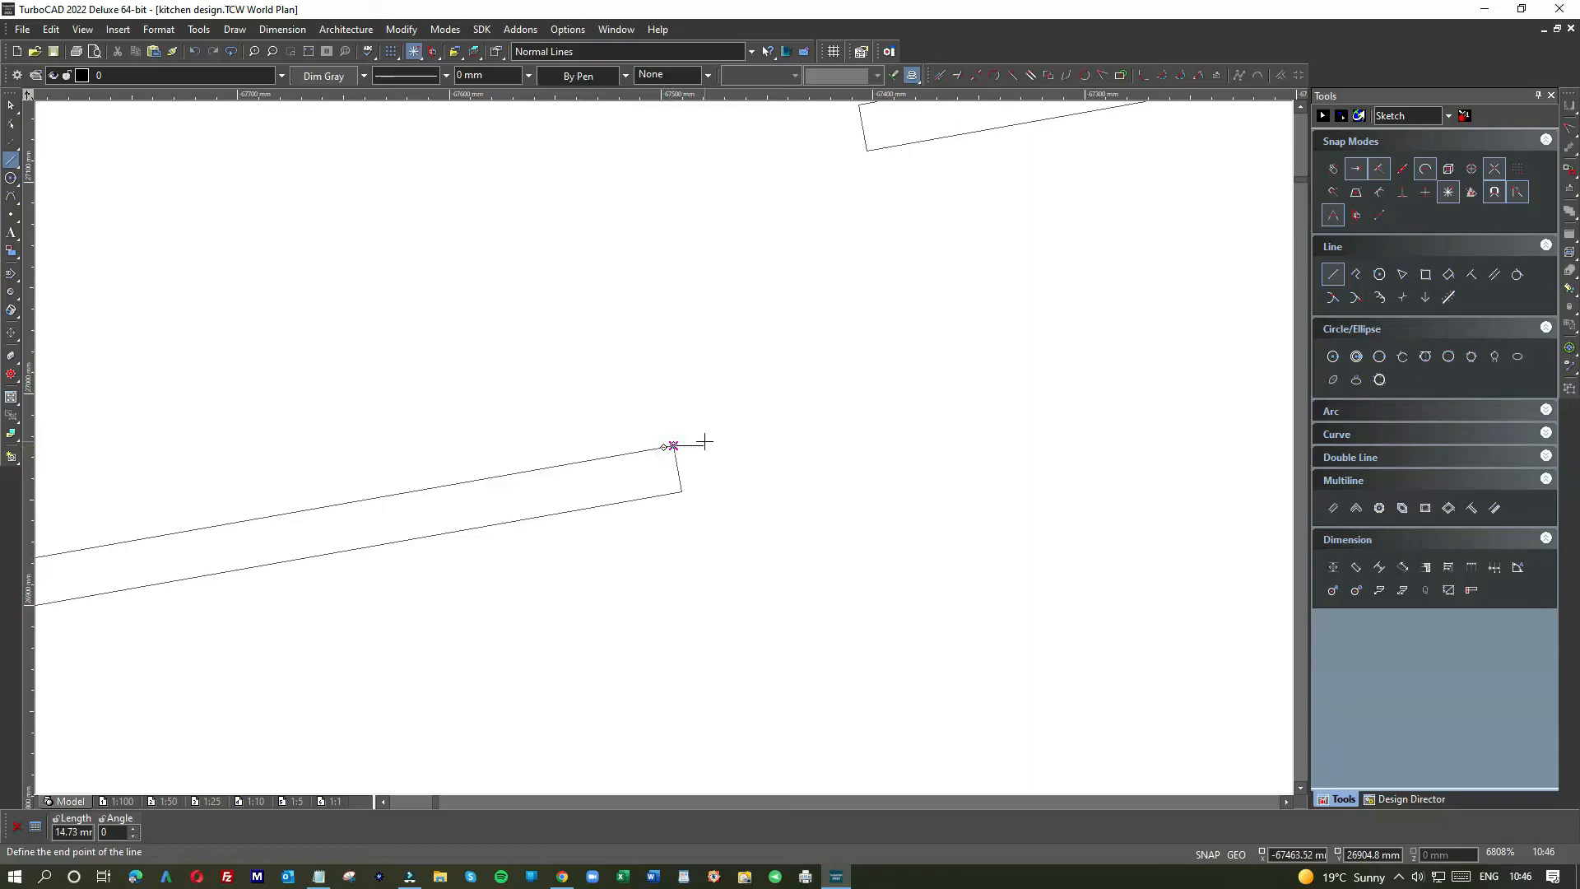
key("Return")
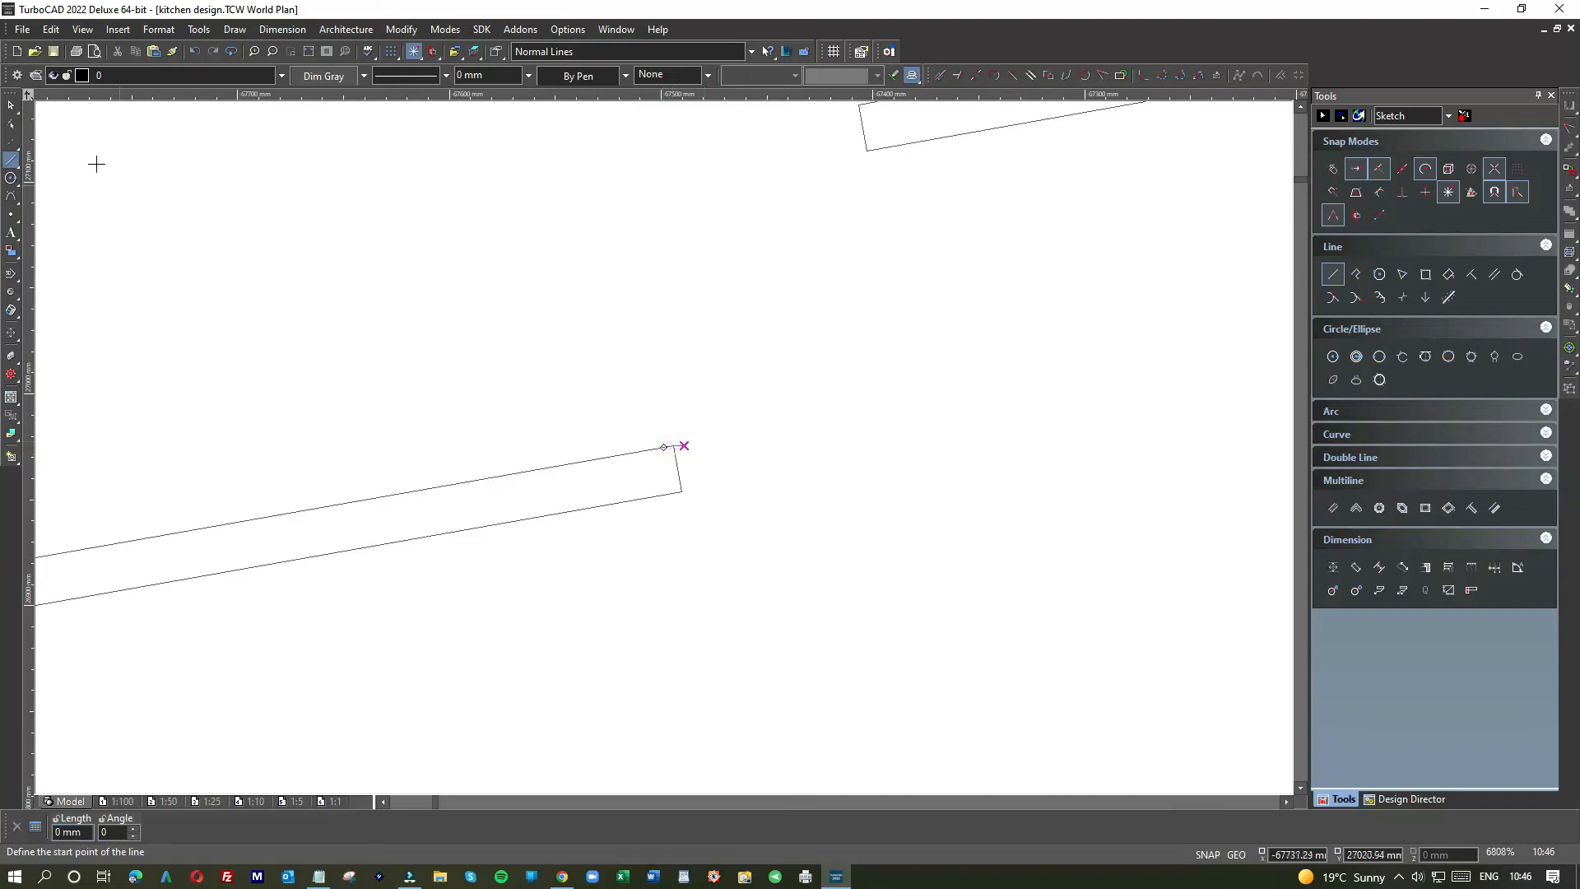
left_click(11, 104)
scroll(663, 452, "down", 1)
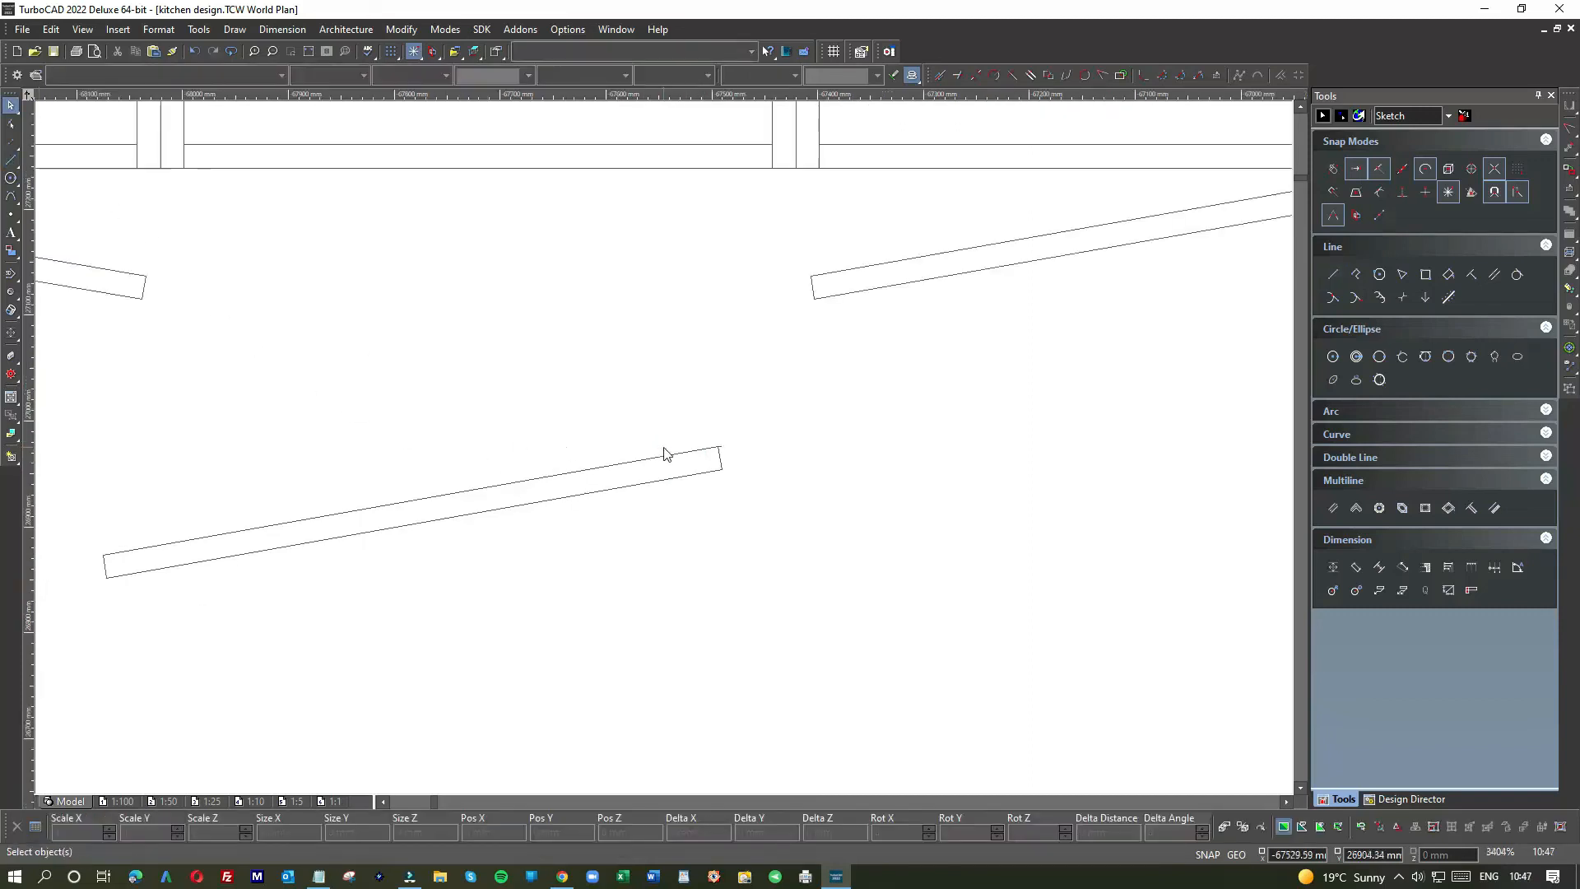
Step: Move the slanted door panel up and resize it so its corner snaps to the cabinet line
left_click_drag(89, 499, 826, 574)
left_click_drag(77, 359, 807, 658)
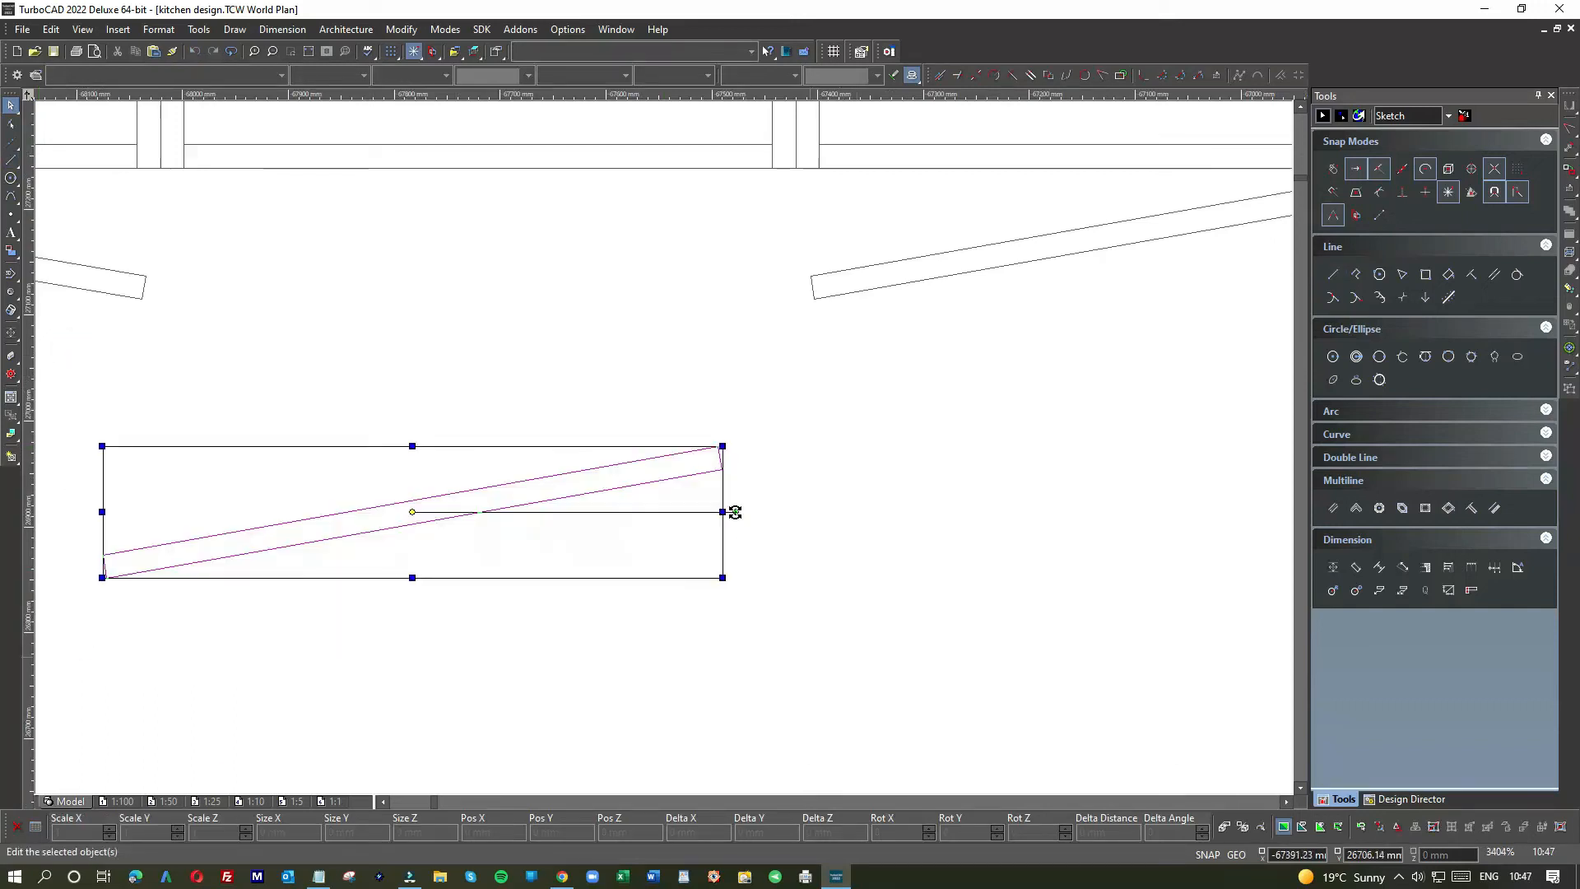
left_click_drag(704, 473, 780, 204)
scroll(780, 204, "up", 5)
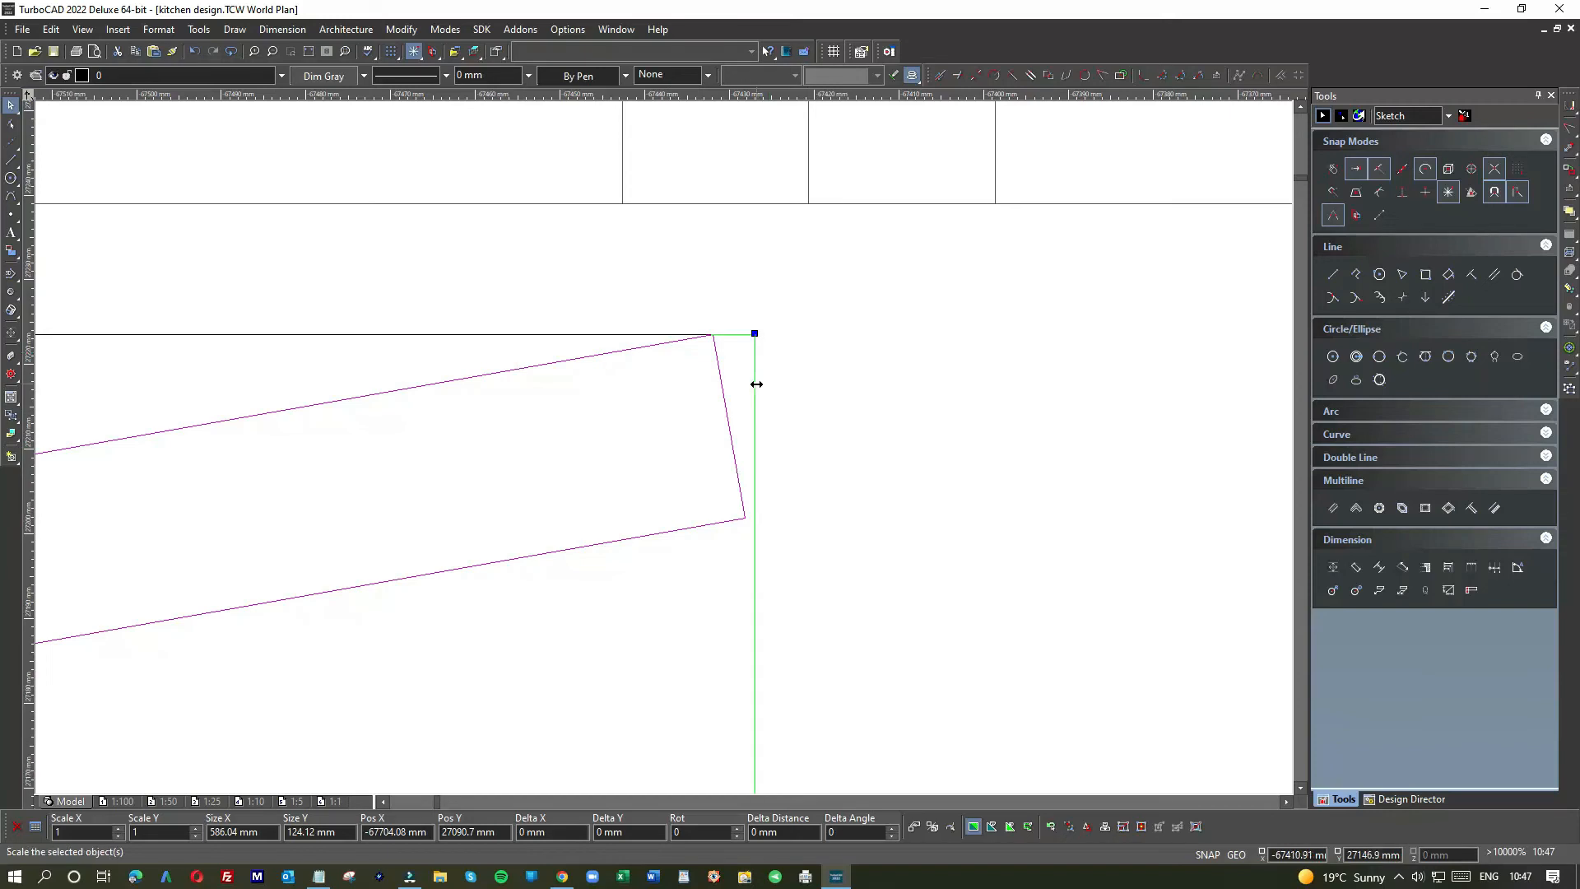
left_click(755, 337)
left_click(809, 209)
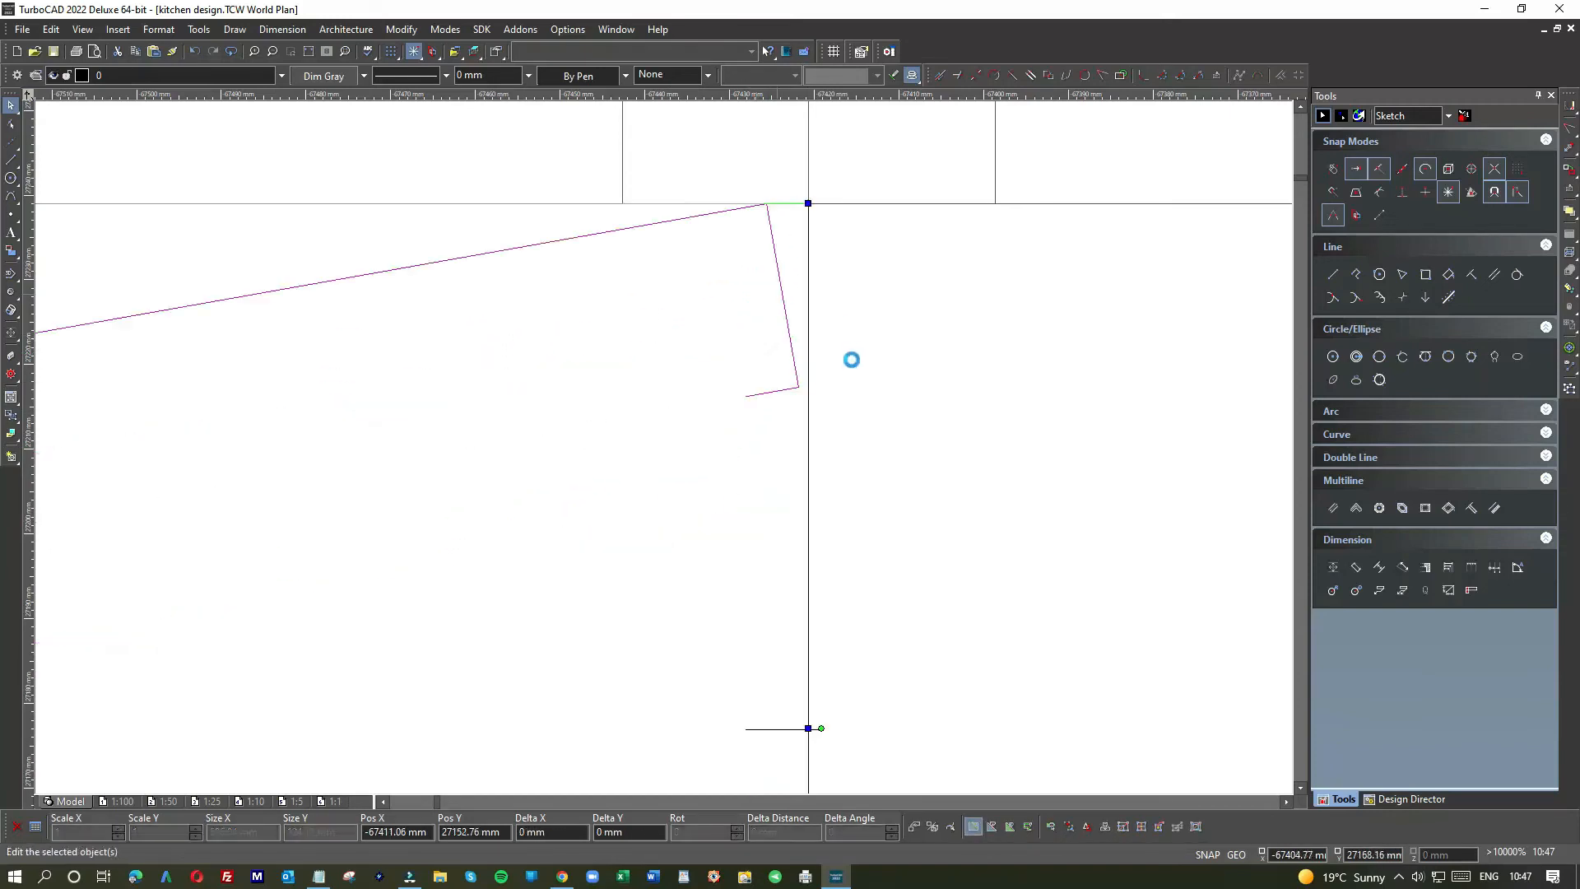
scroll(665, 450, "down", 4)
left_click(623, 527)
Step: Window-select the 600 mm sample cabinet together with its dimension
scroll(667, 453, "down", 3)
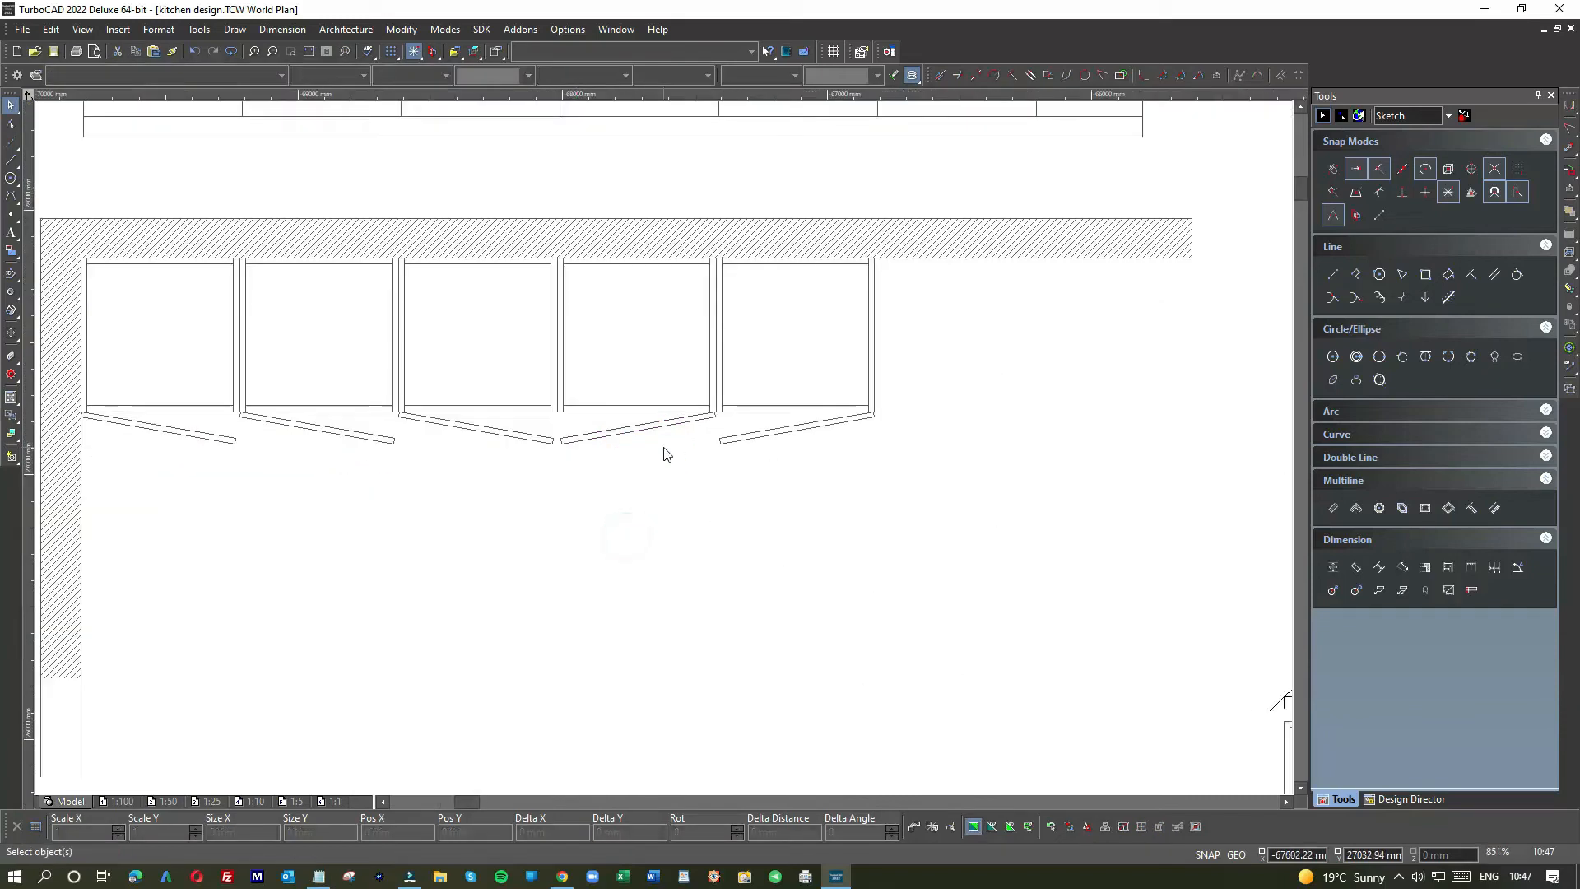
scroll(667, 454, "down", 3)
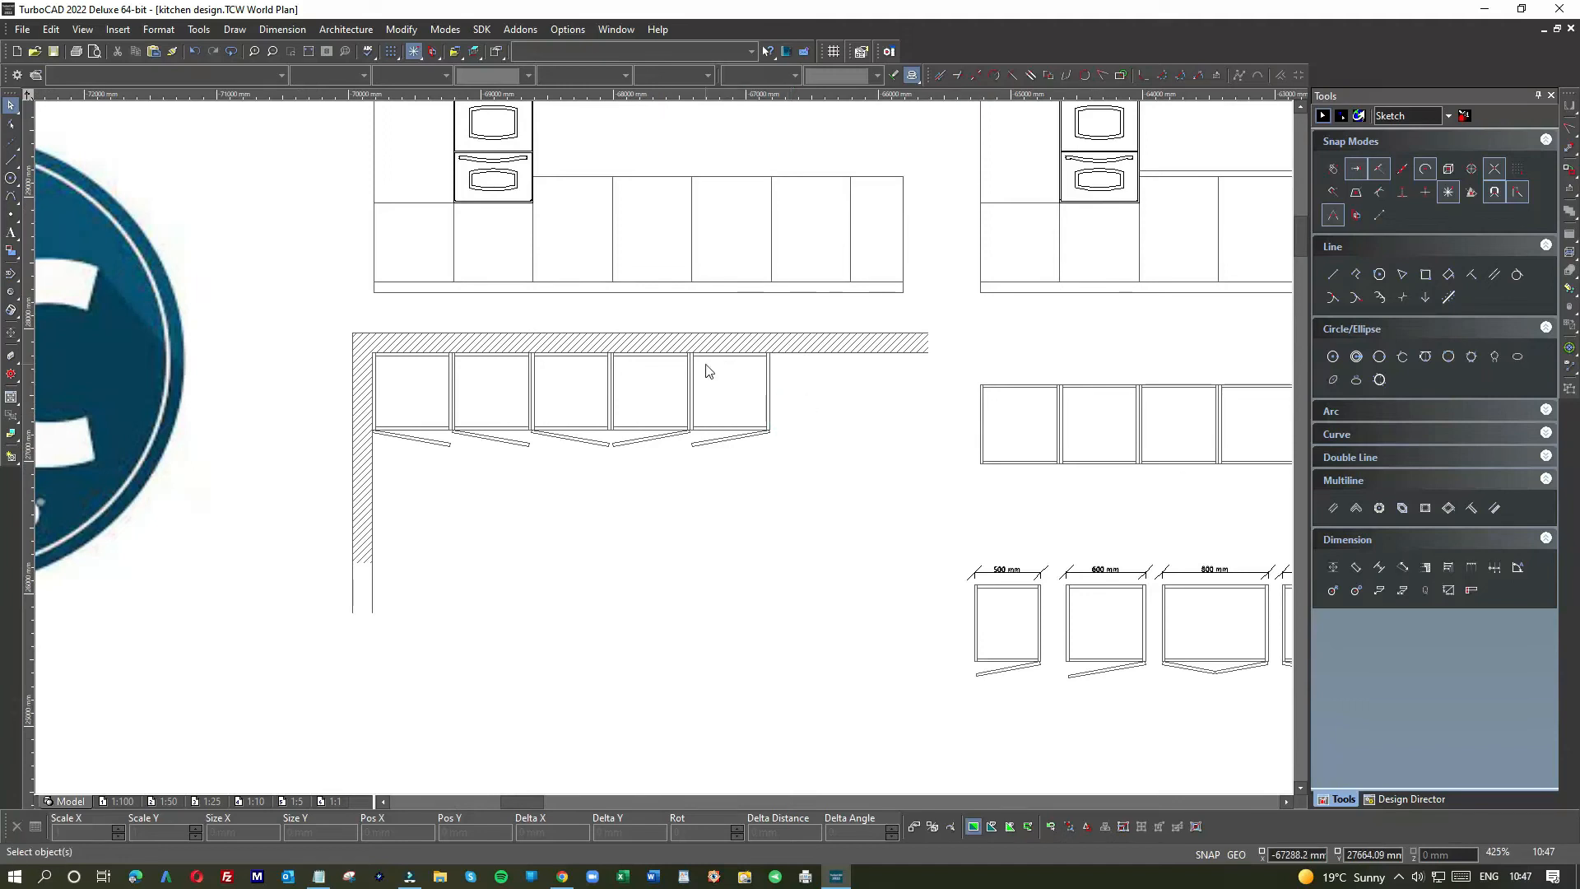
middle_click_drag(705, 367, 666, 455)
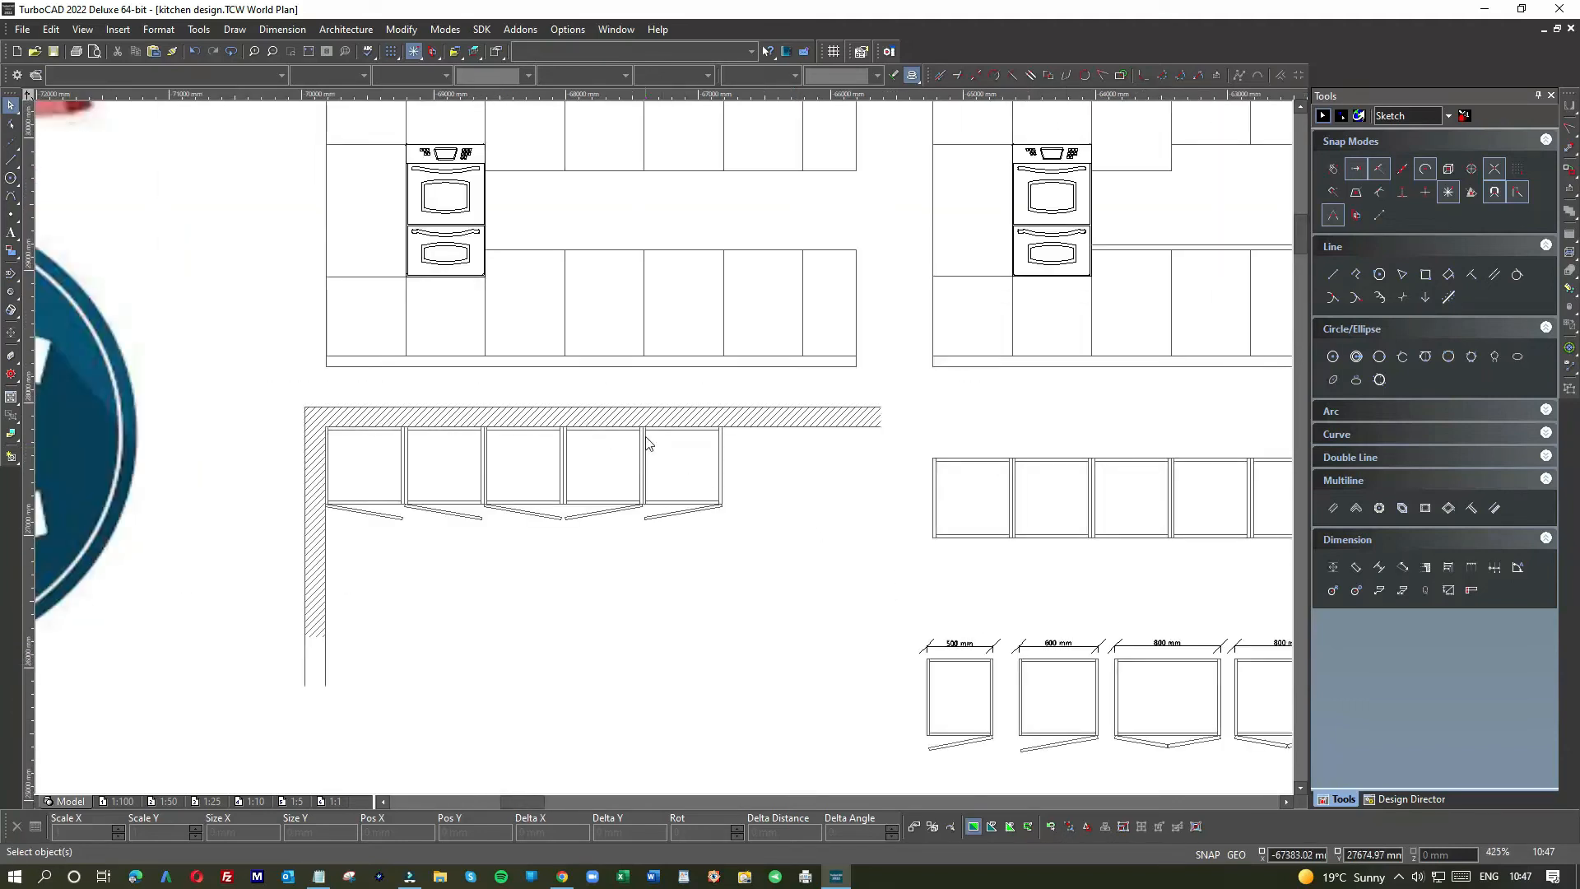
scroll(648, 444, "up", 6)
left_click_drag(641, 417, 1043, 743)
scroll(1043, 742, "down", 6)
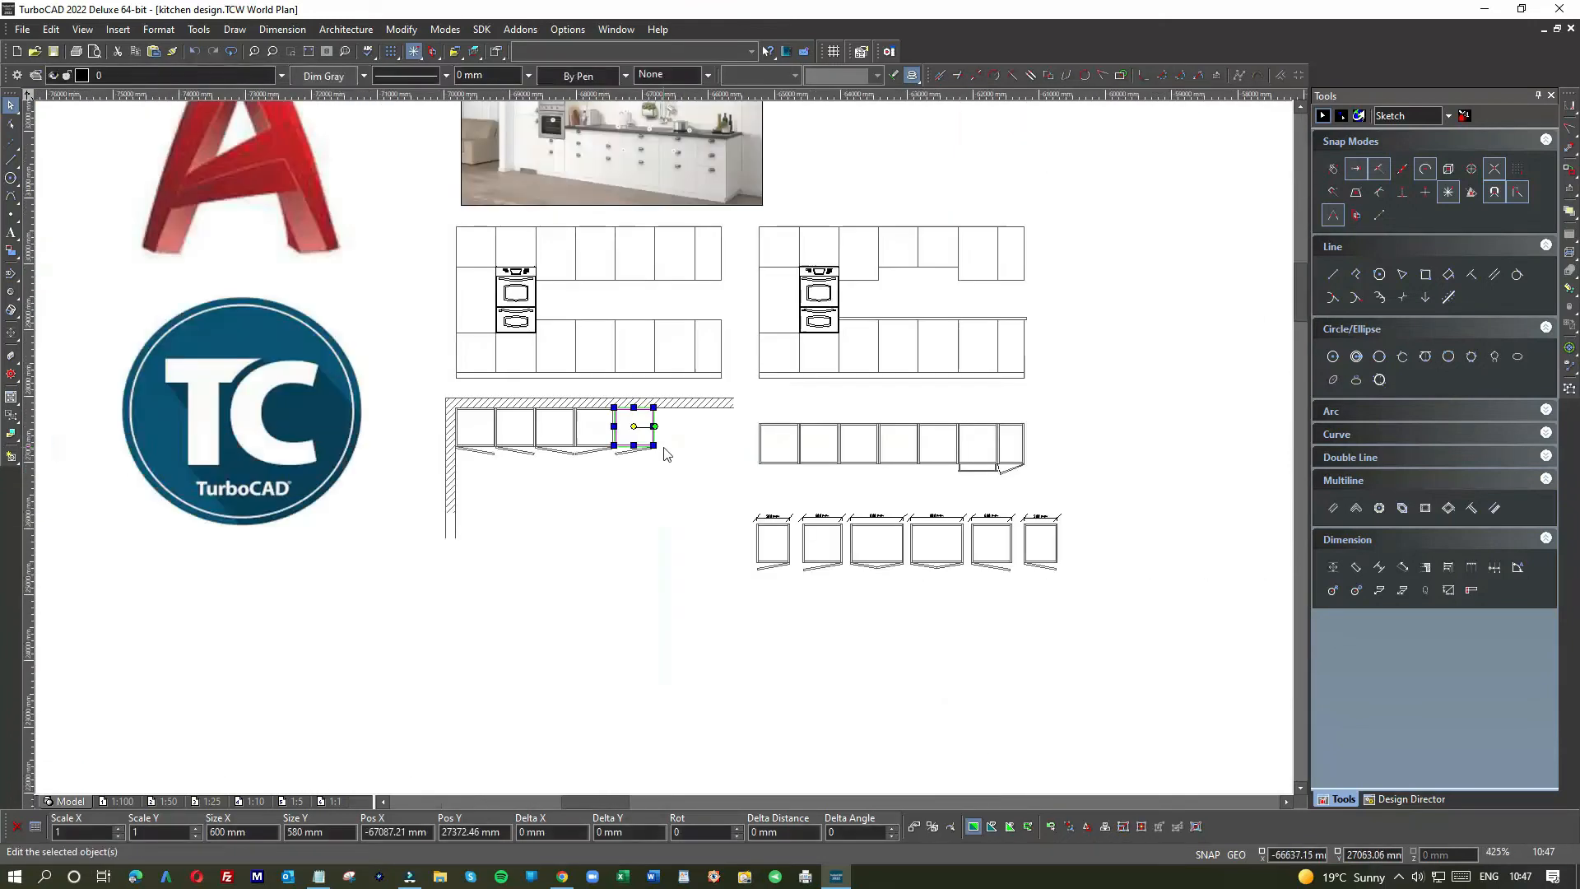
left_click(945, 606)
scroll(945, 604, "up", 9)
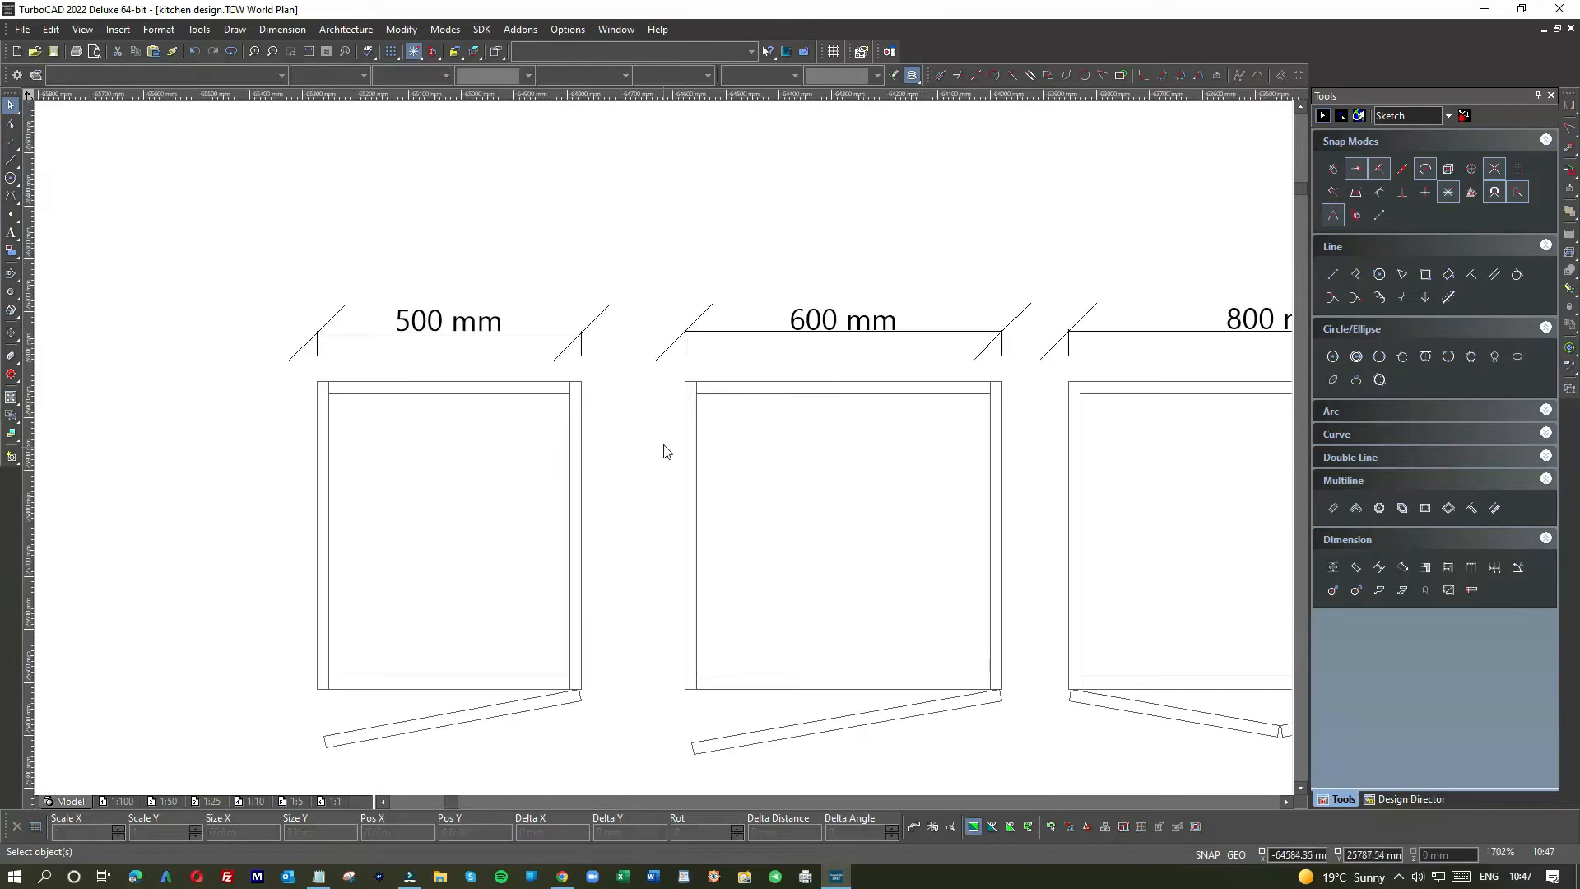
left_click_drag(661, 377, 1034, 776)
scroll(712, 412, "down", 9)
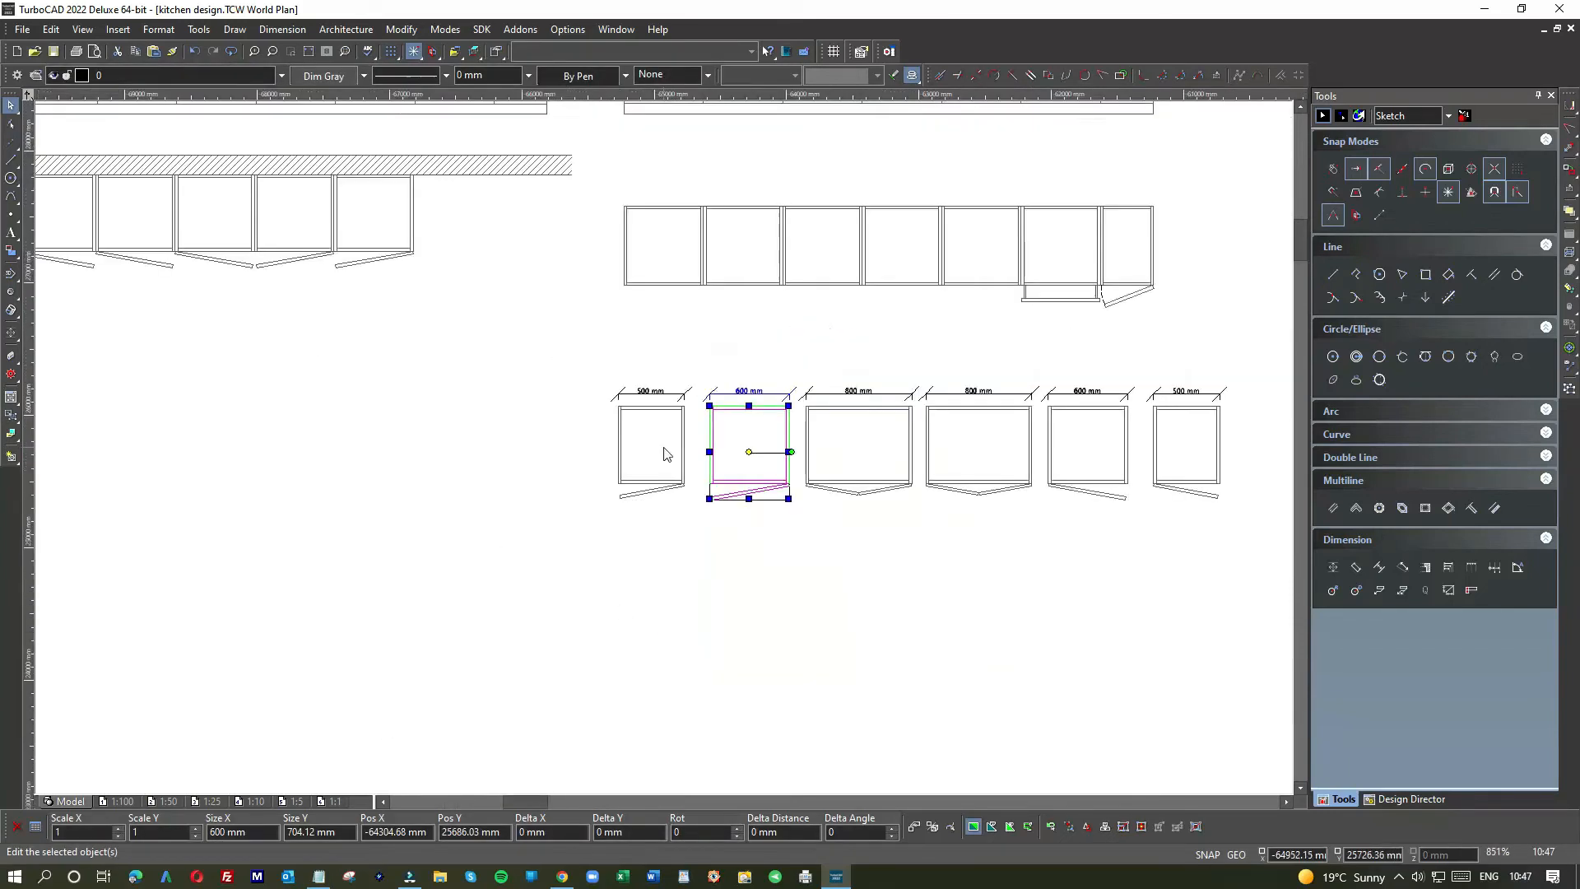
left_click(557, 376)
Step: Paste a copy of the 600 mm cabinet beside the row and delete its copied dimension
key("ctrl+v")
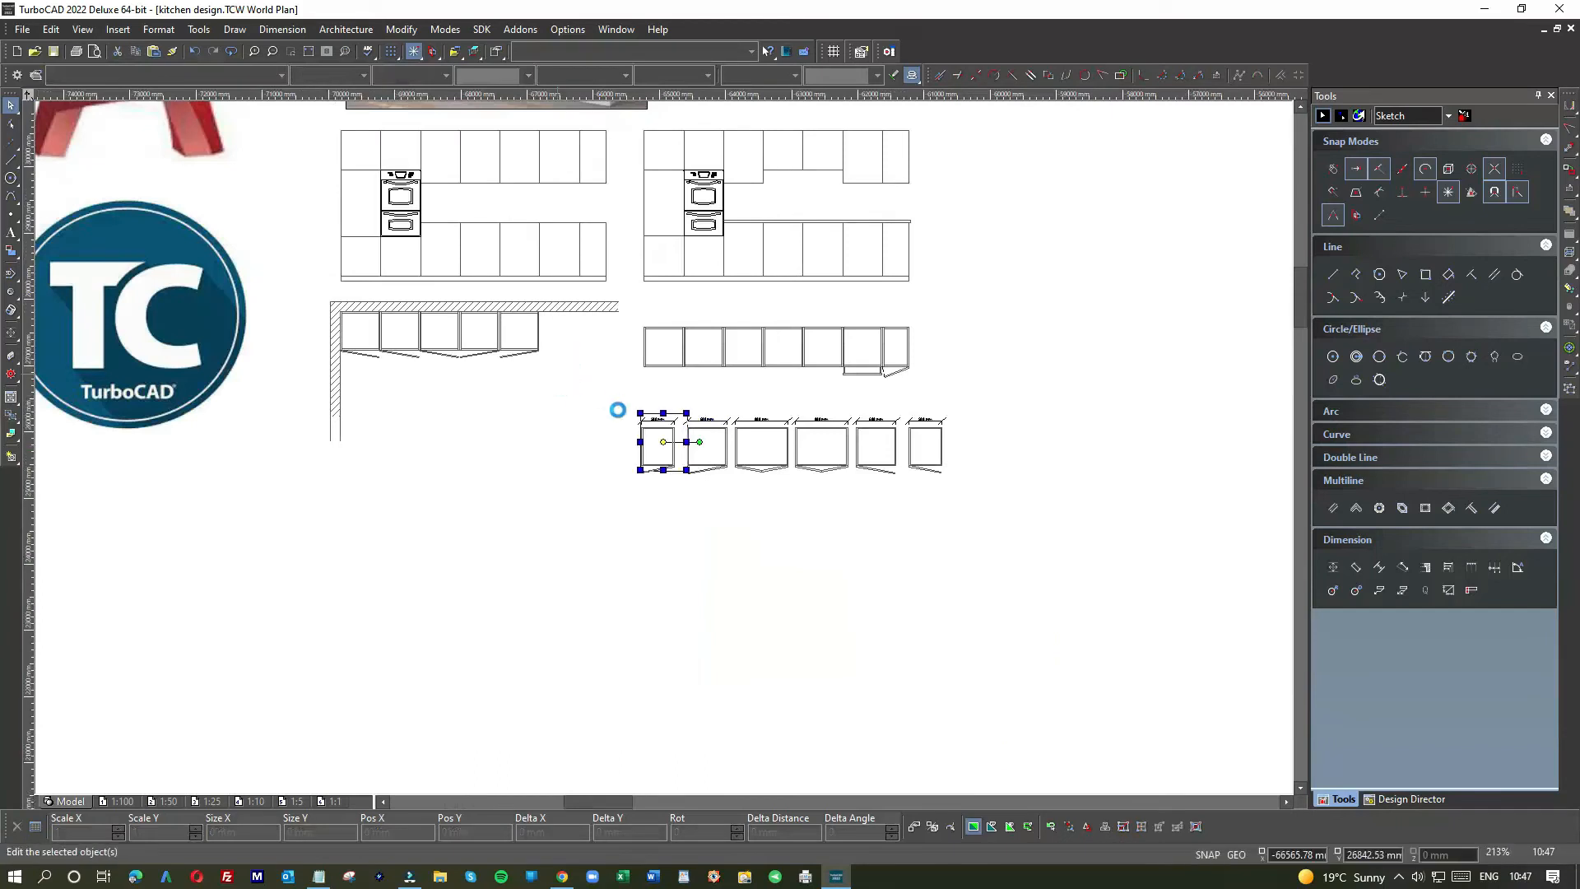
left_click_drag(652, 437, 566, 361)
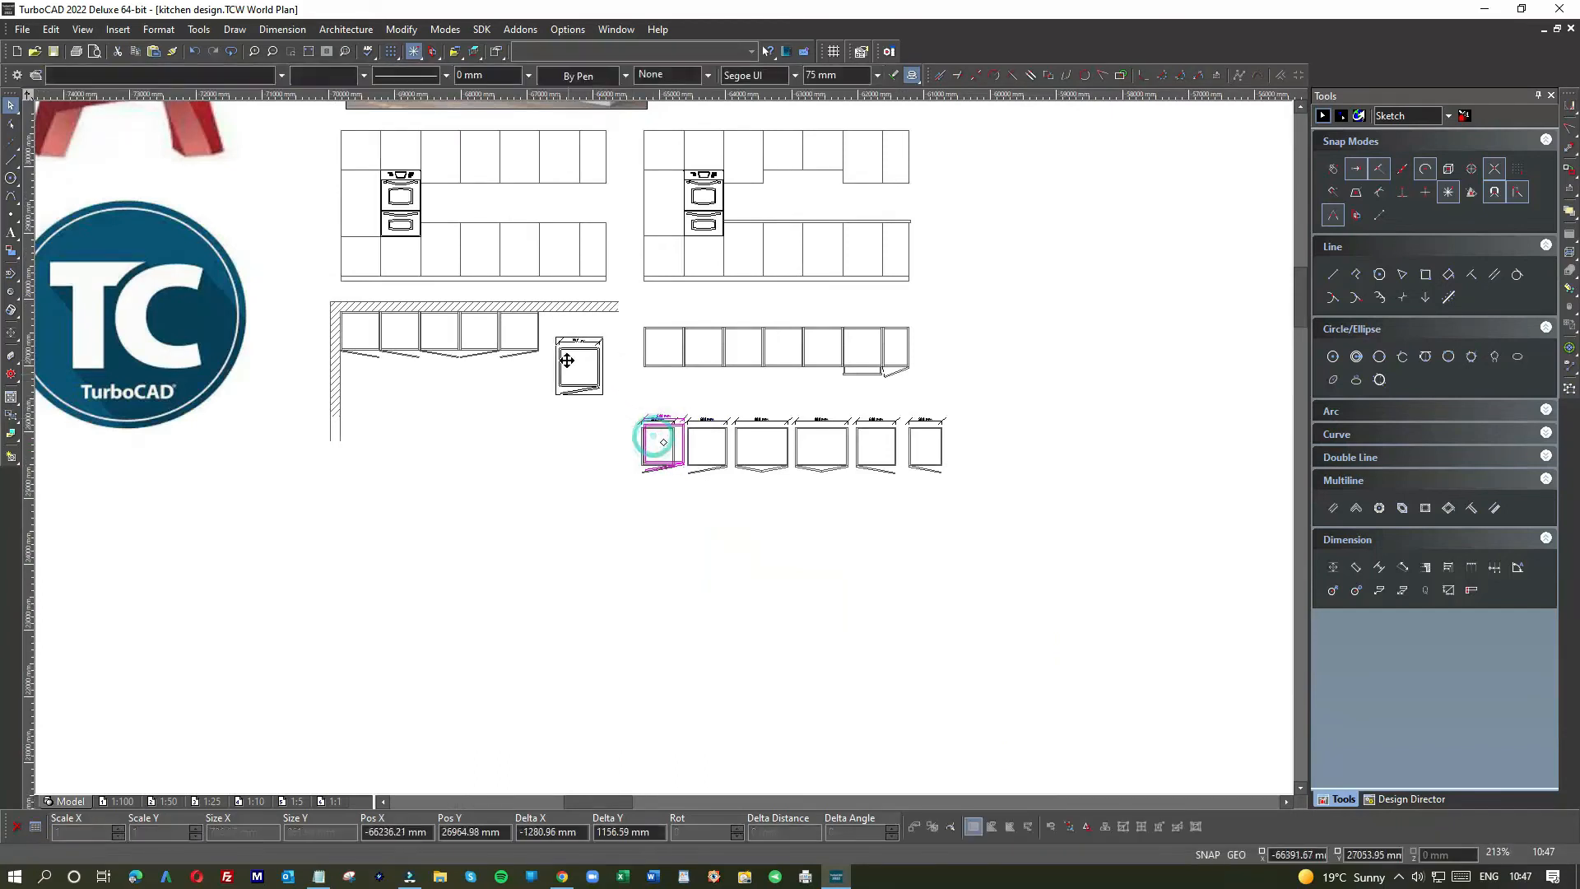
left_click(619, 350)
left_click(602, 341)
key("Delete")
Step: Set the copy's reference point to its top-left corner and snap it to the row's end
left_click_drag(534, 321, 615, 418)
left_click_drag(574, 368, 555, 332)
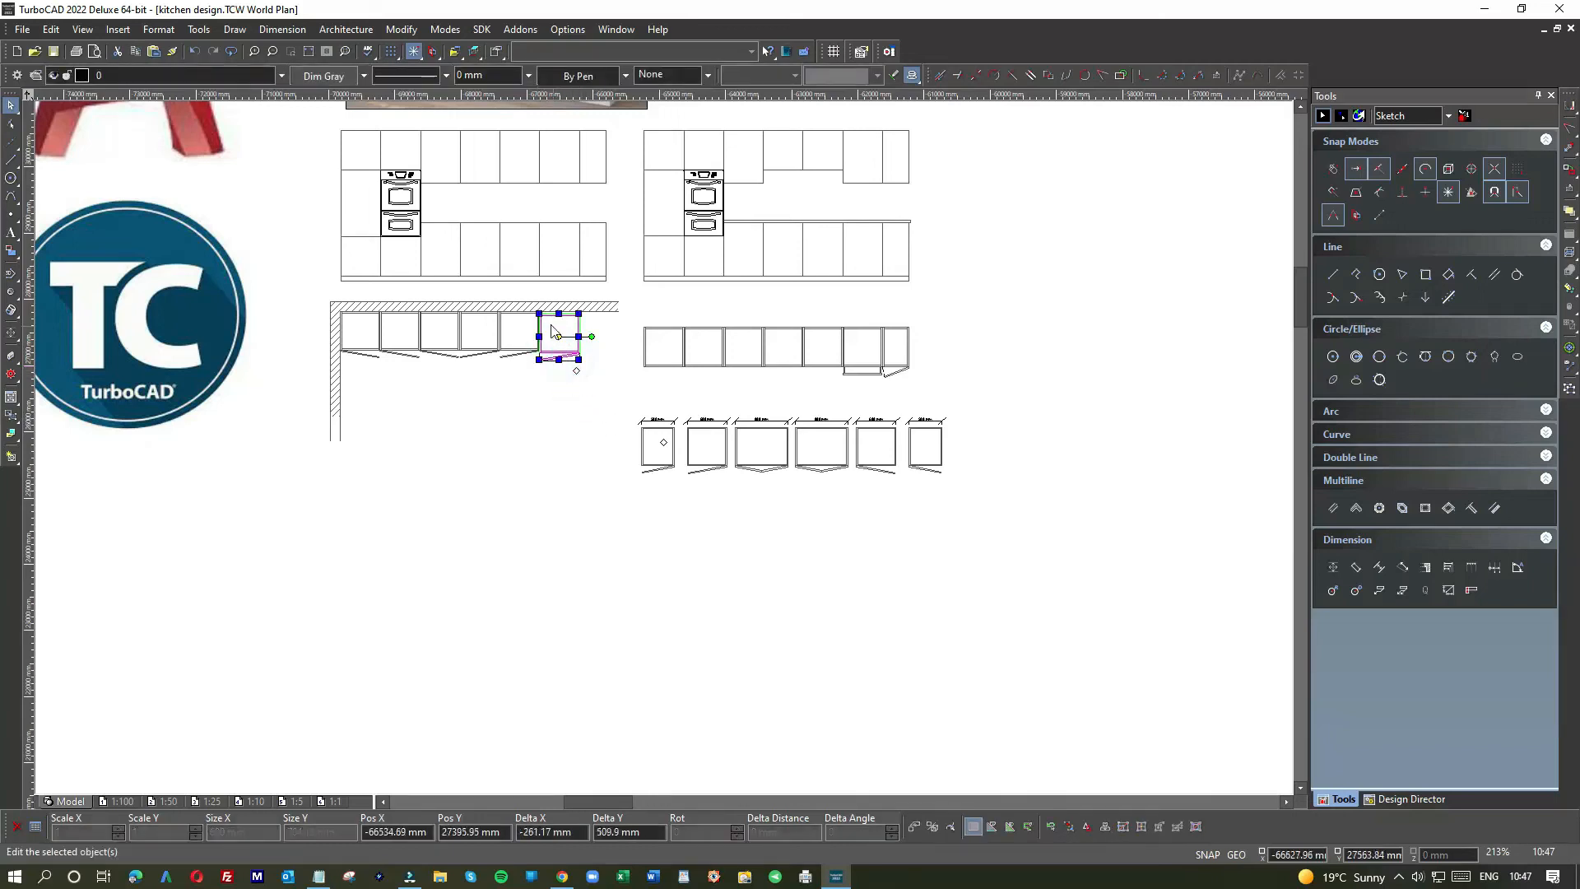
scroll(664, 445, "up", 10)
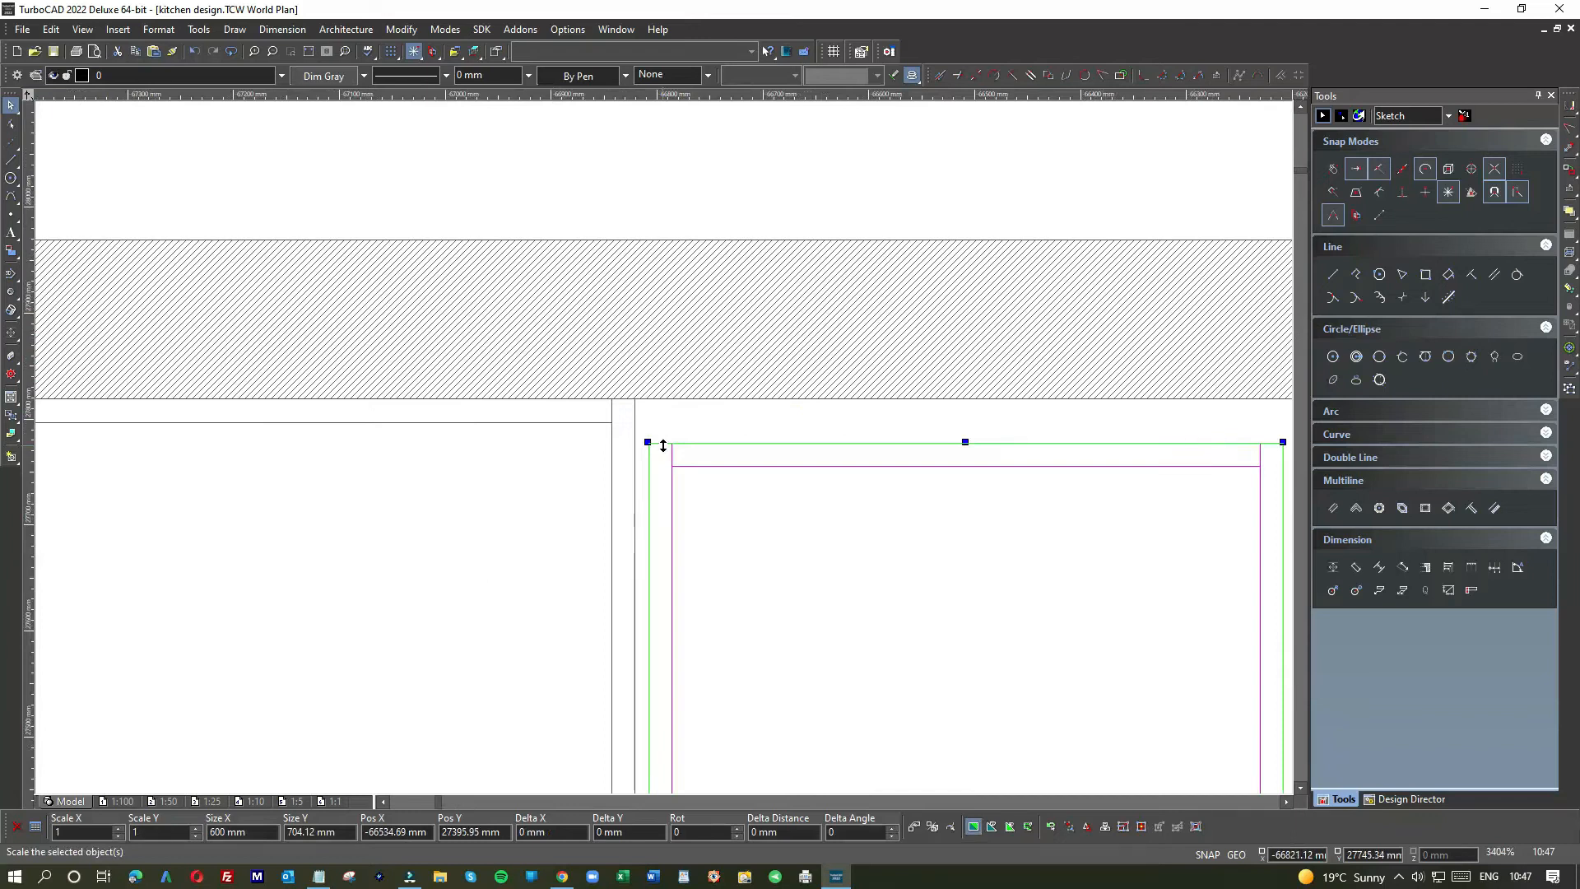
key("e")
left_click(649, 444)
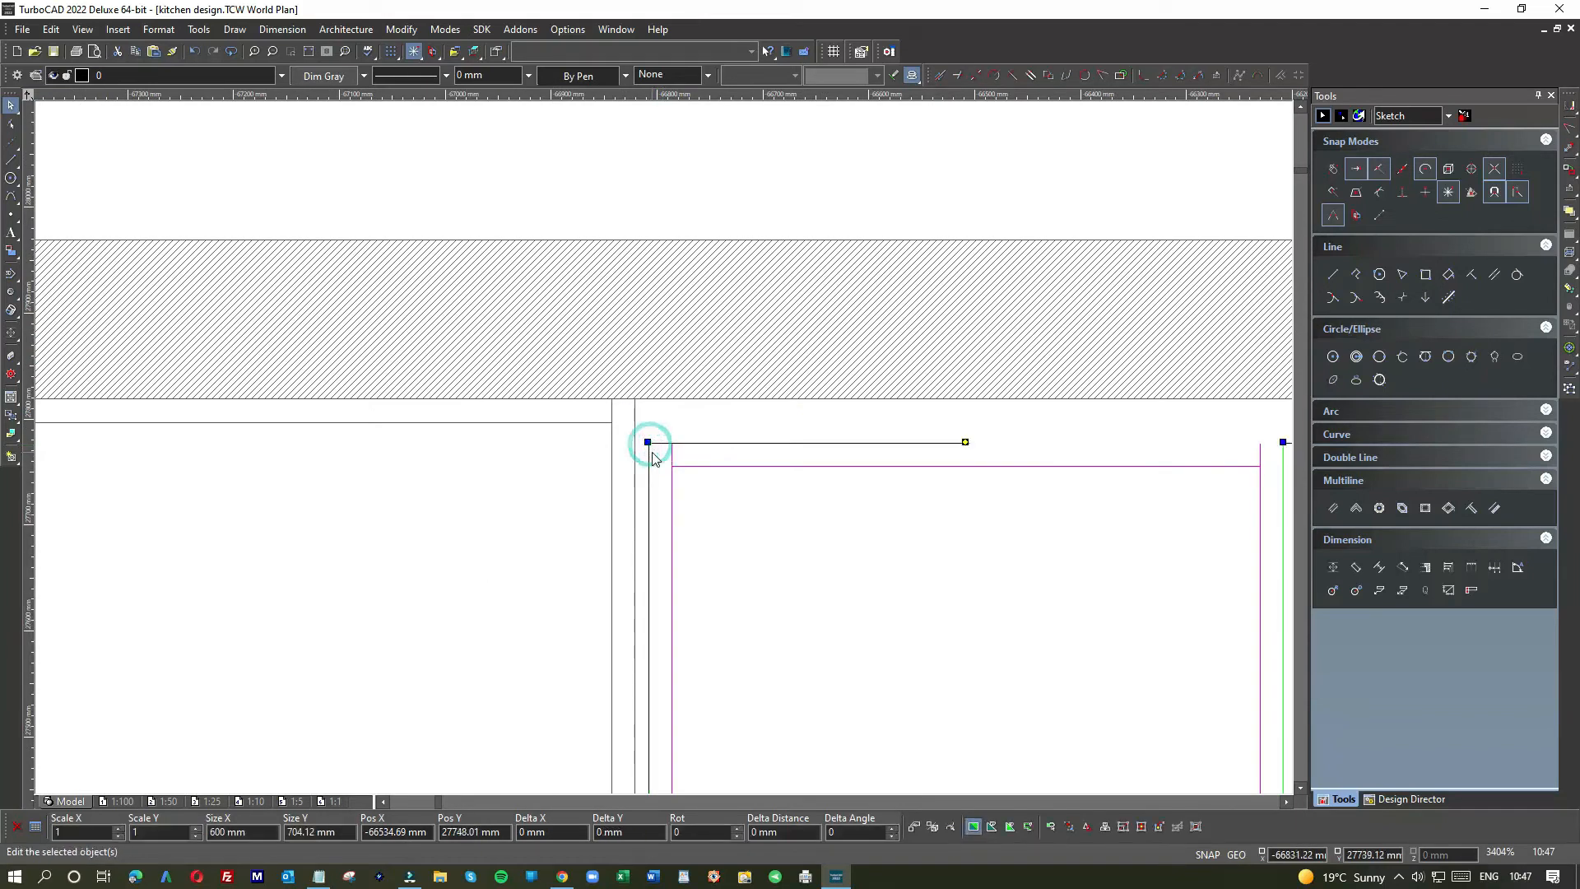
left_click_drag(652, 452, 656, 455)
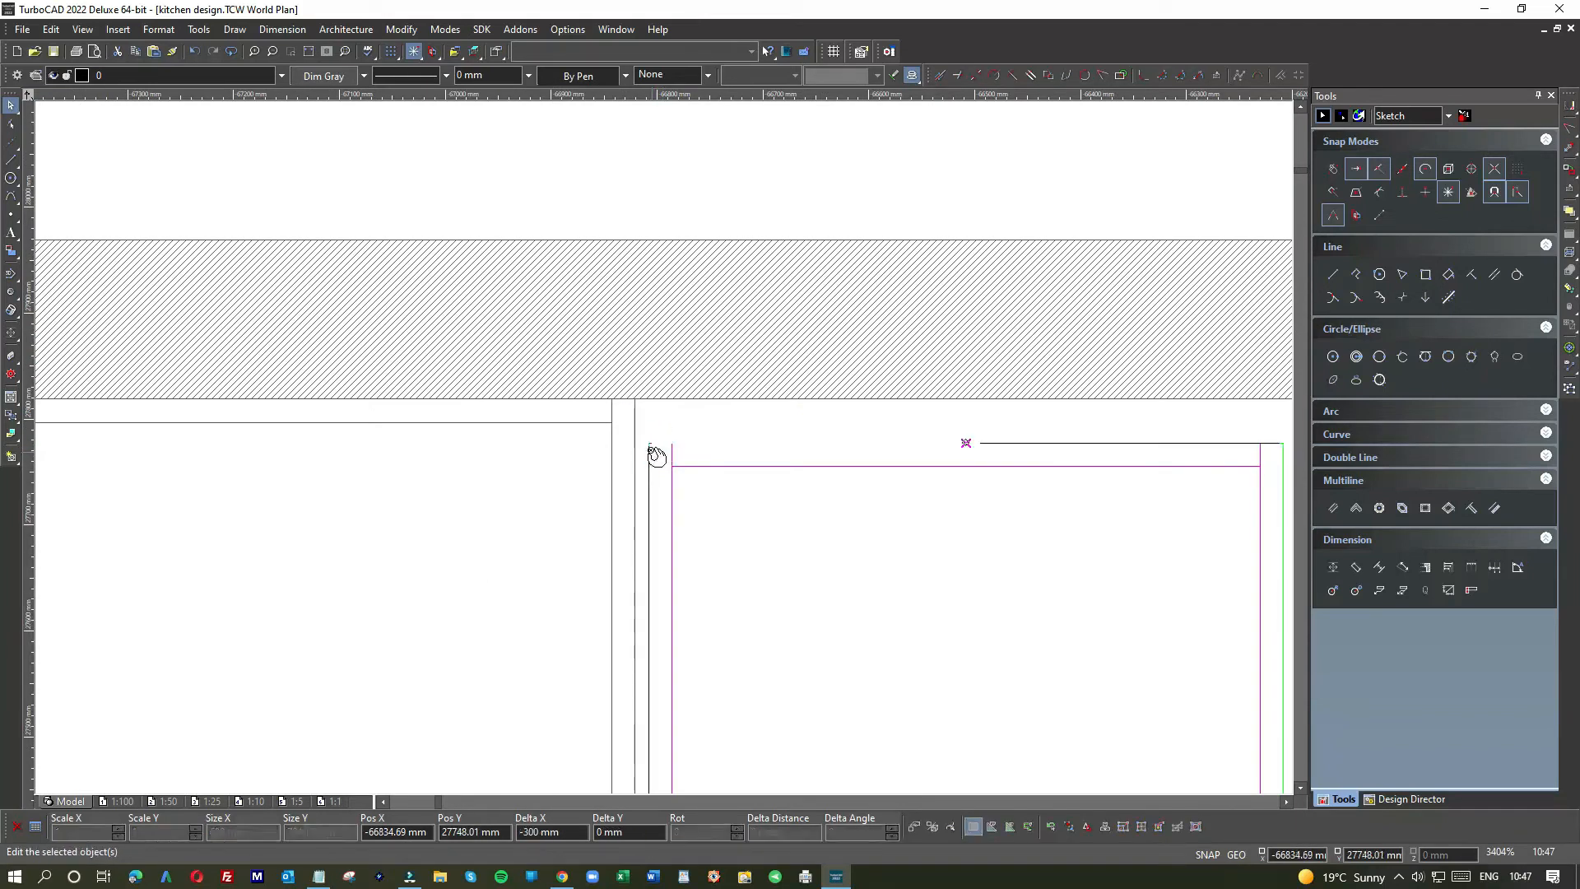
left_click(648, 446)
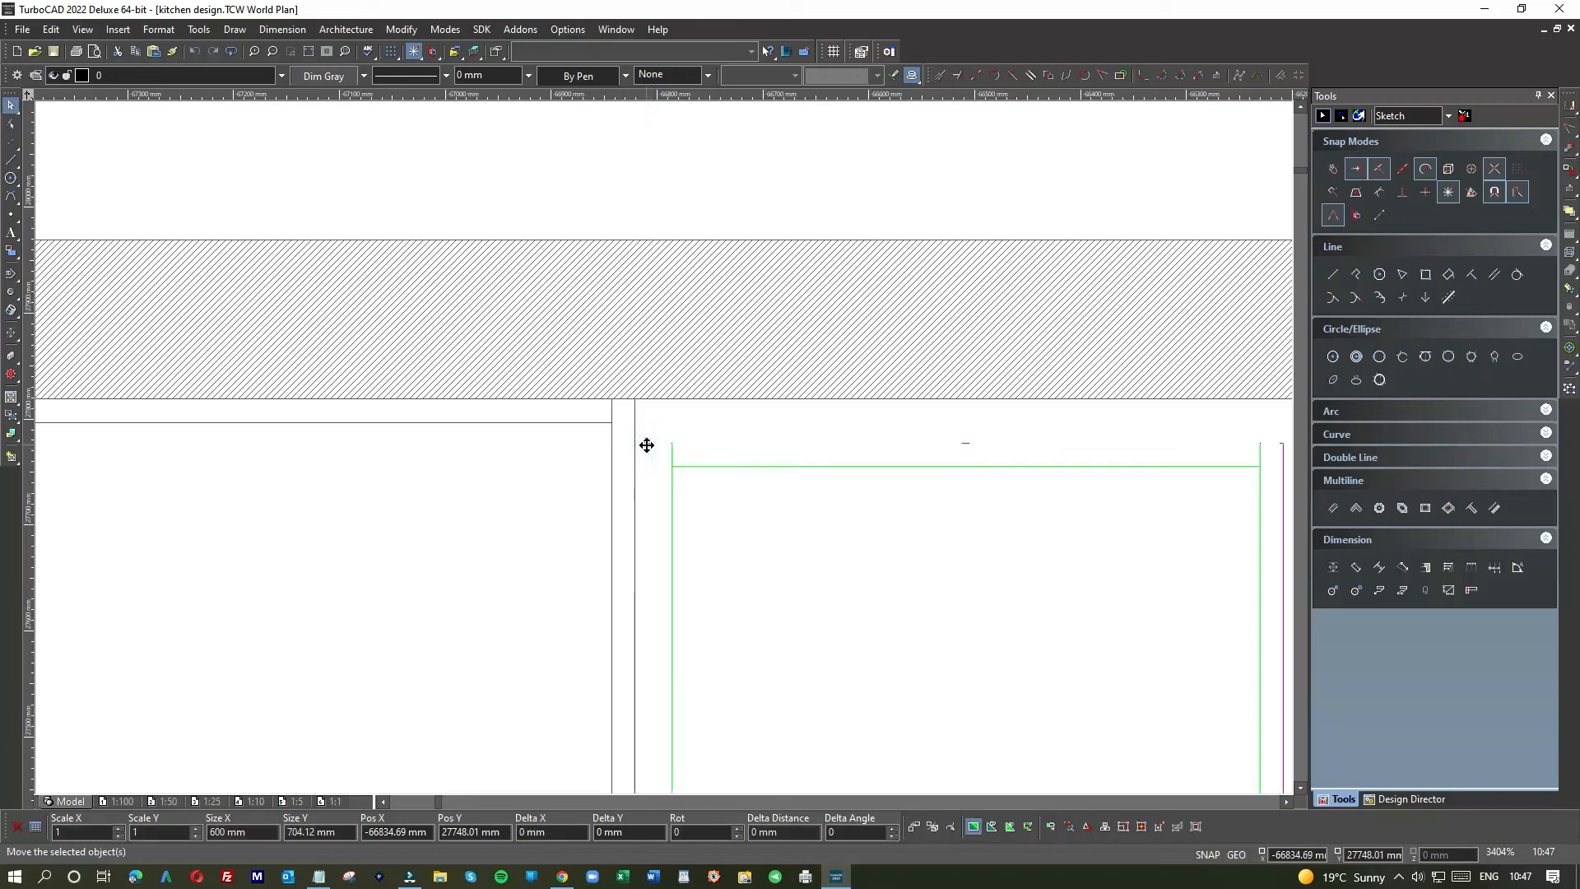
left_click(646, 444)
left_click(643, 421)
Step: Select the 500 mm sample cabinet
scroll(663, 452, "down", 8)
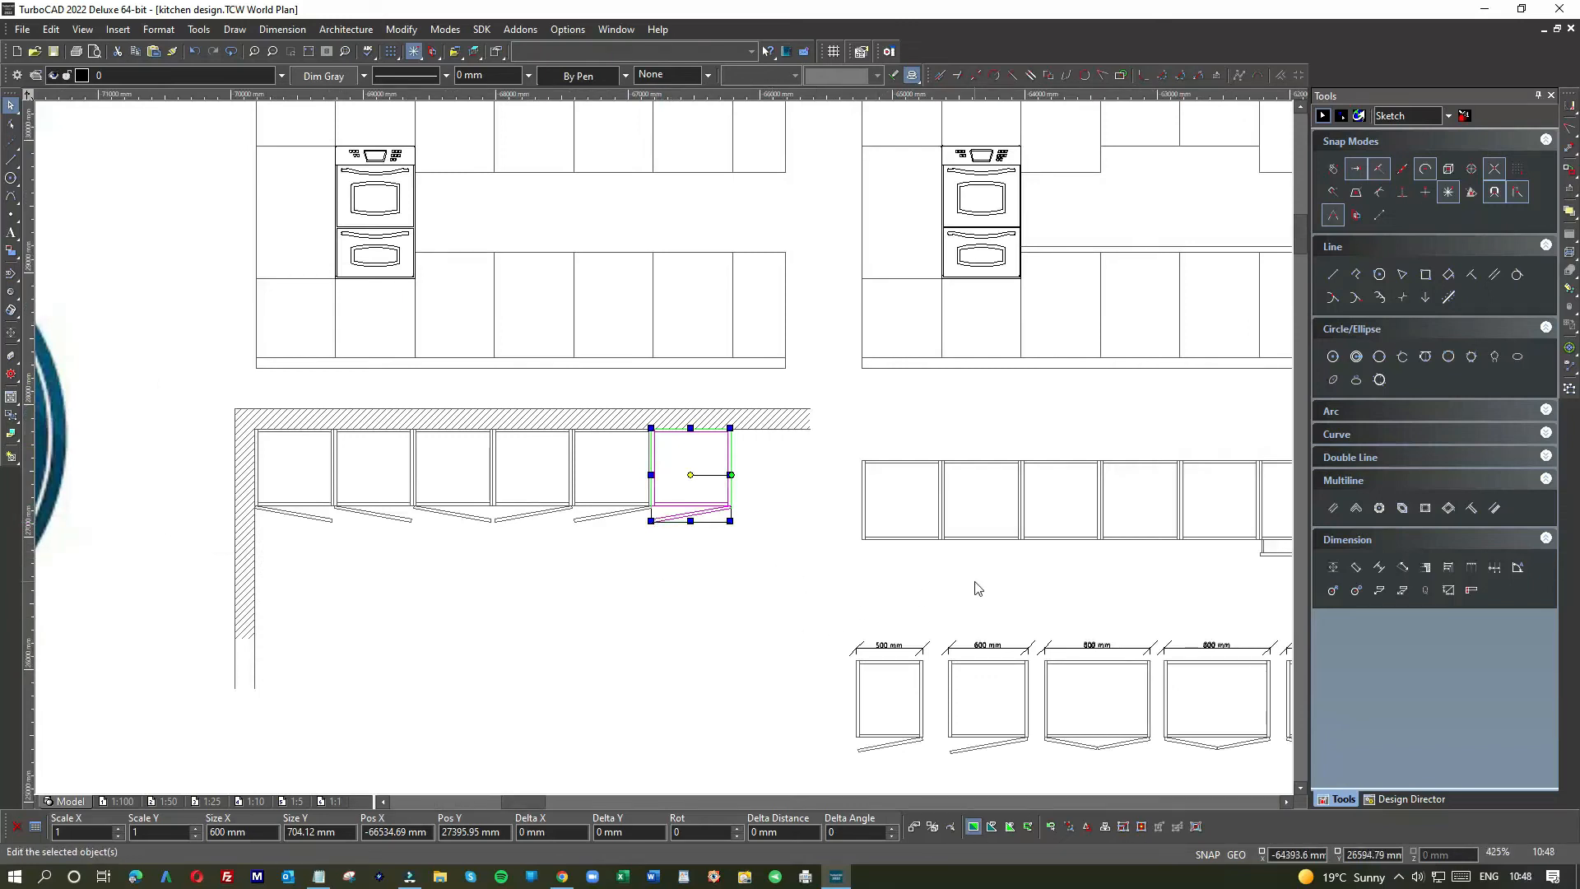
scroll(978, 587, "down", 3)
scroll(881, 510, "up", 8)
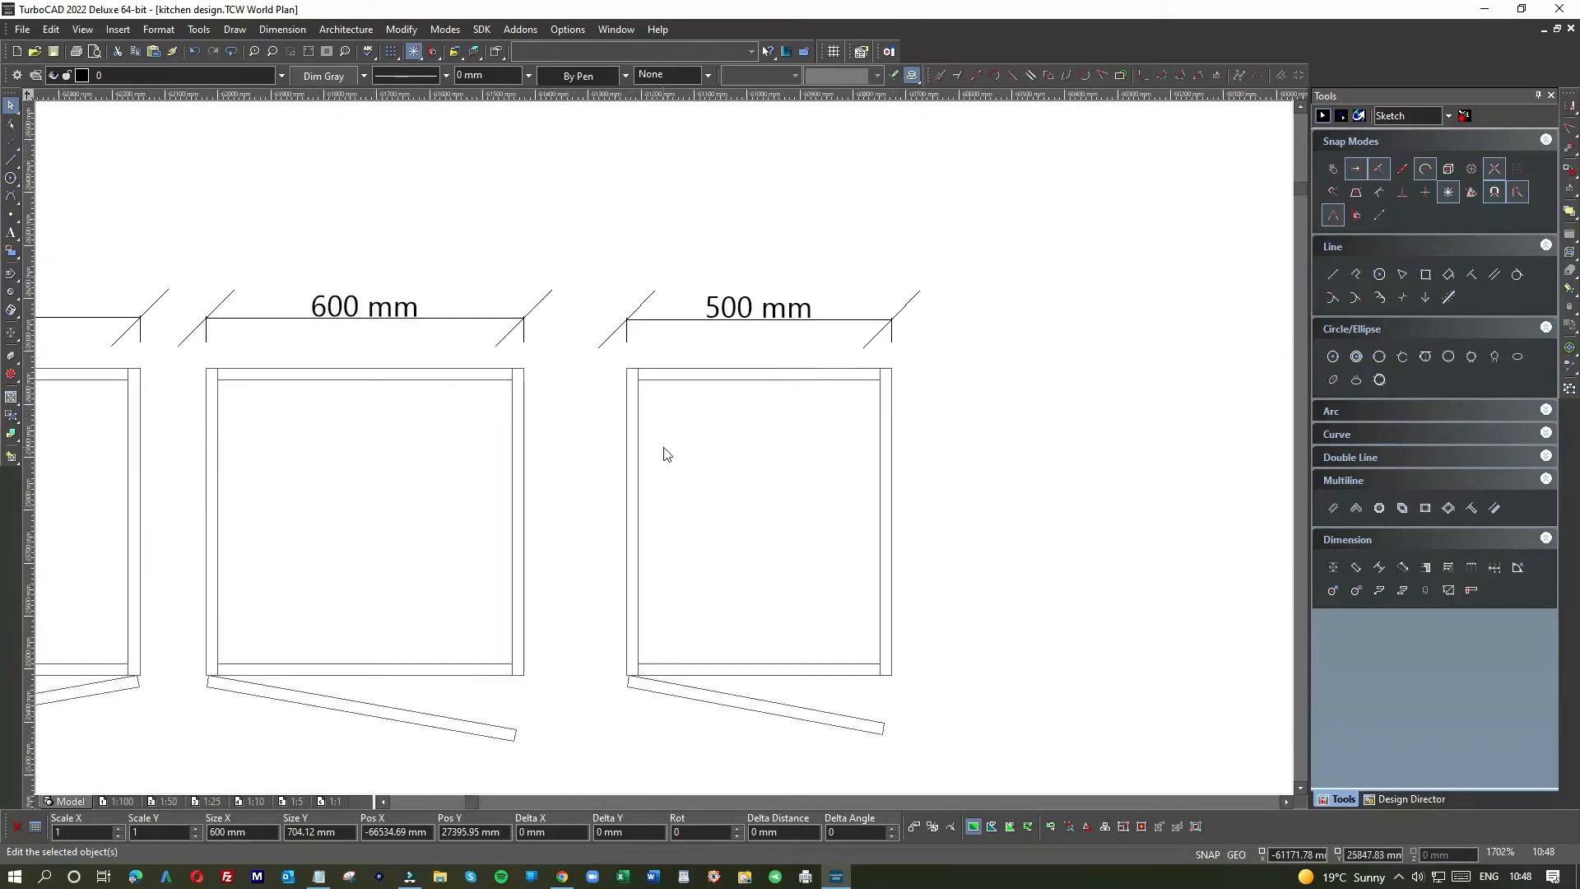
scroll(663, 451, "down", 5)
scroll(664, 451, "up", 5)
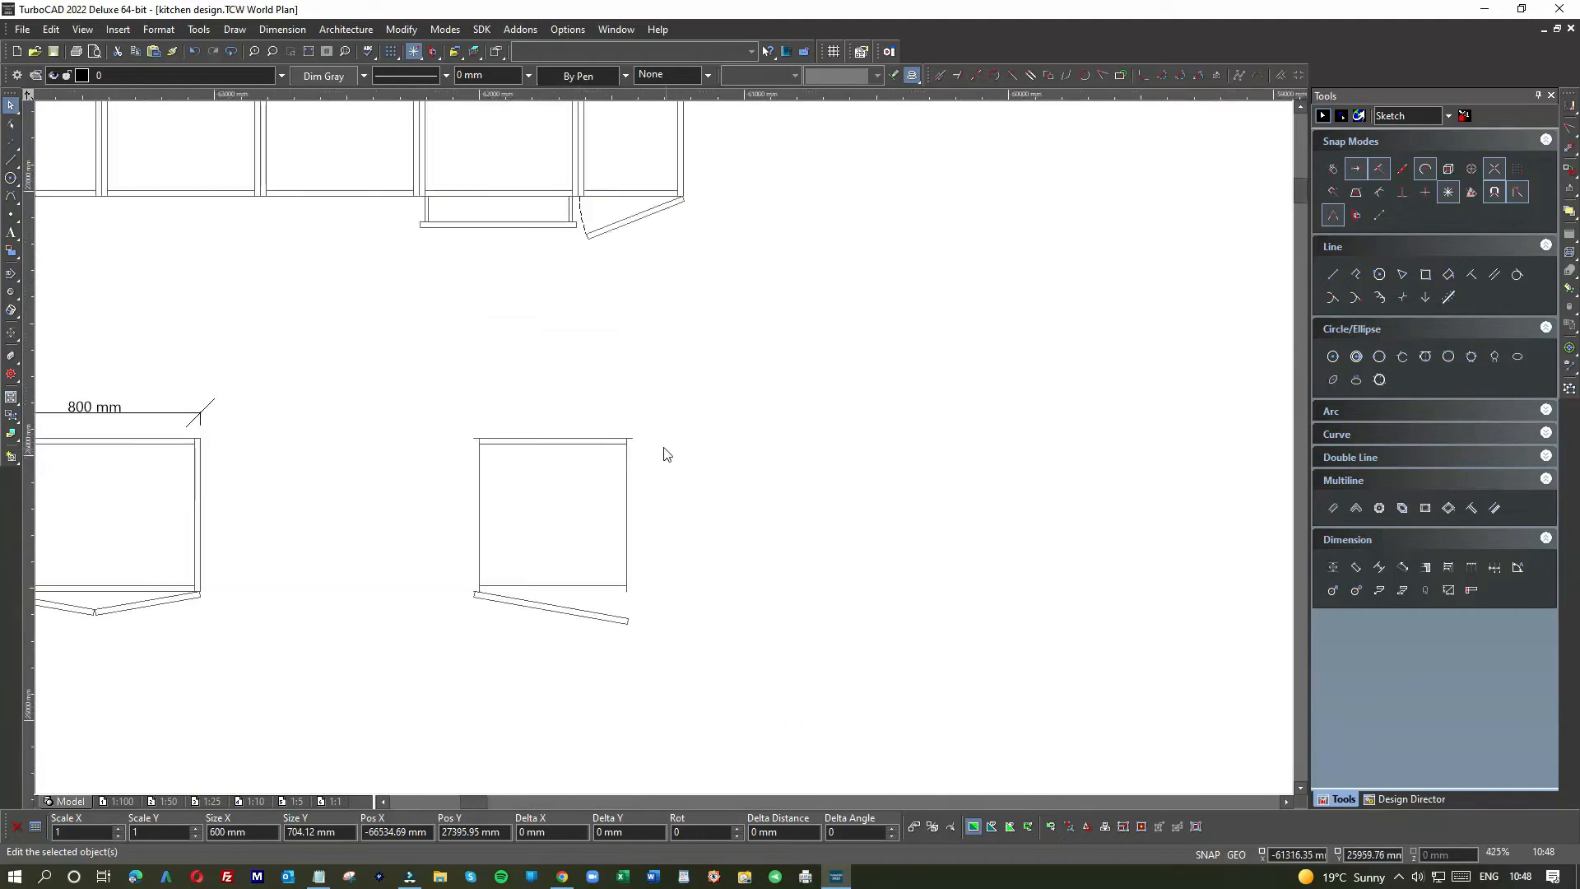
mouse_move(665, 415)
left_mouse_down()
mouse_move(991, 486)
mouse_move(1045, 802)
mouse_move(664, 445)
left_mouse_up()
Step: Window-select the 500 mm cabinet, then copy and paste it
scroll(1048, 792, "down", 2)
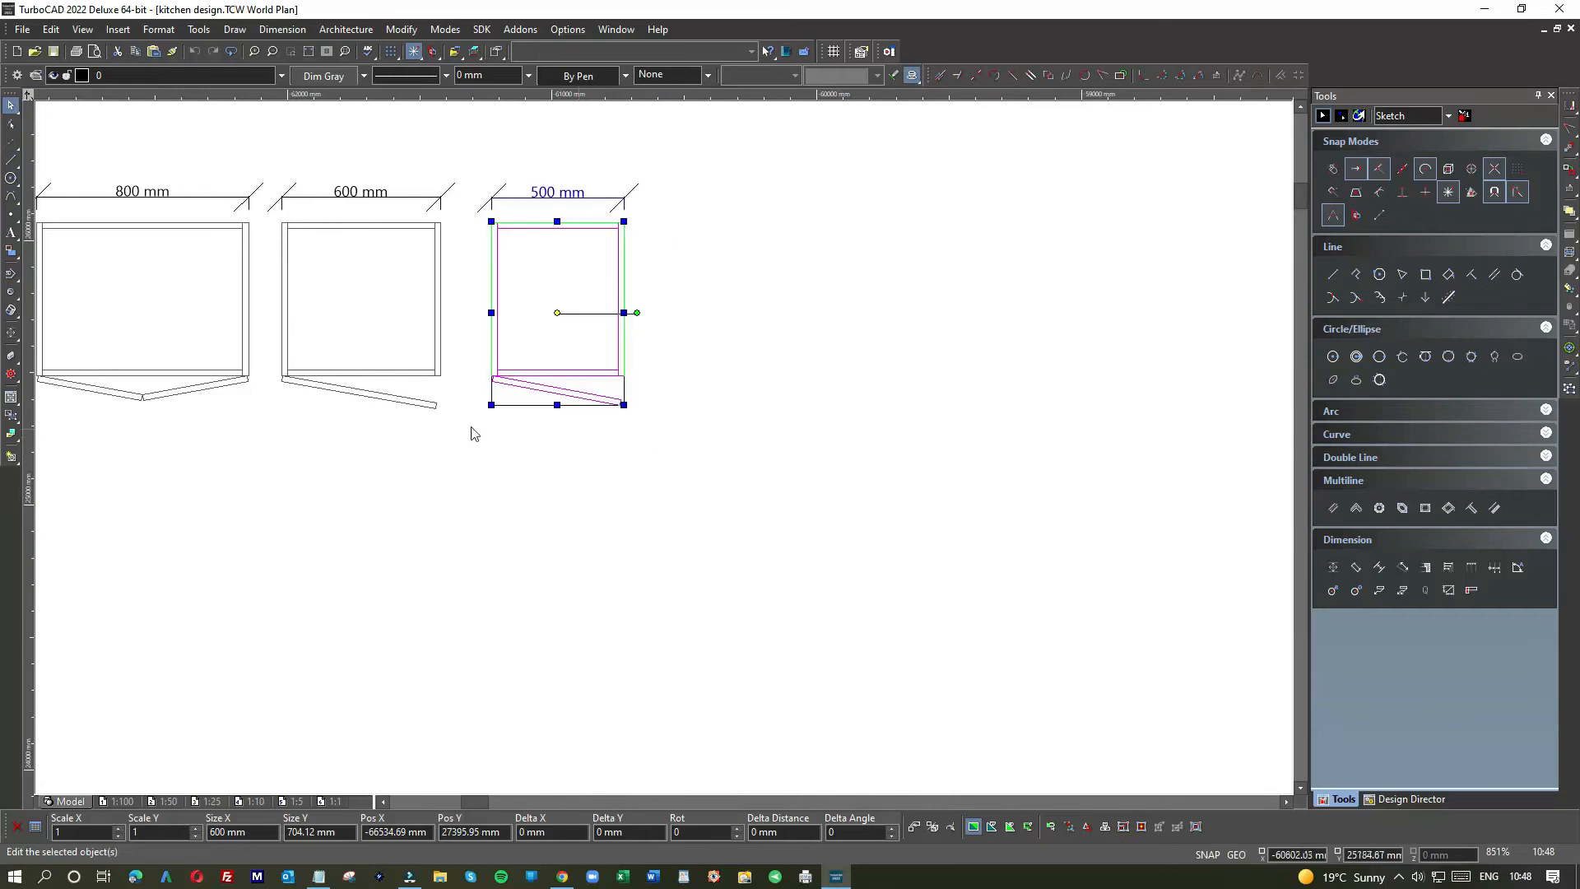
scroll(666, 454, "down", 4)
scroll(663, 452, "up", 6)
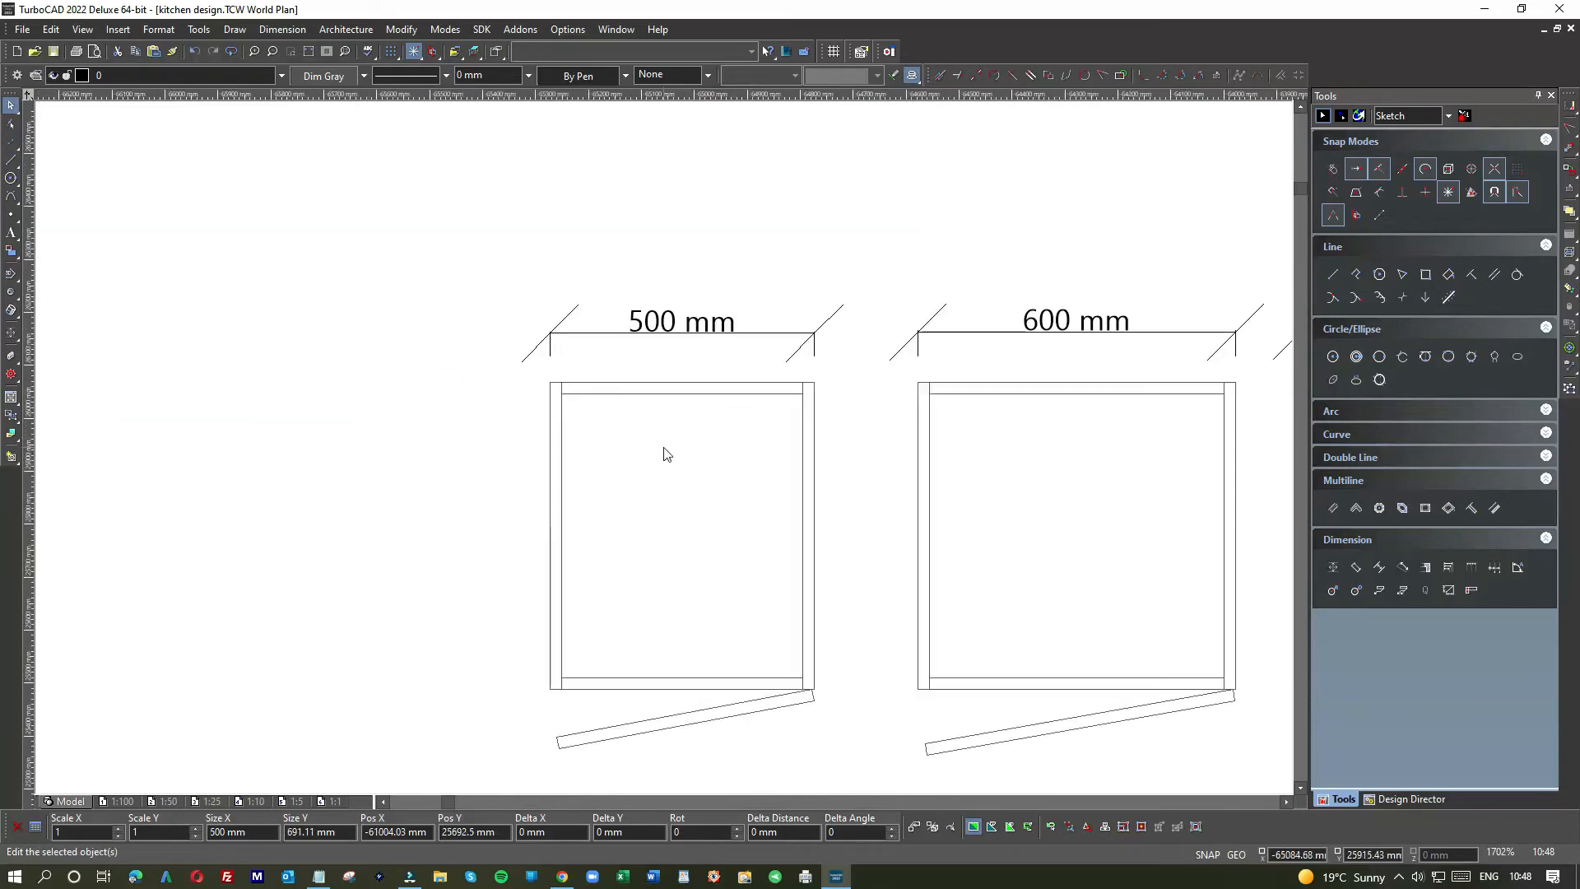
left_click_drag(518, 366, 882, 783)
scroll(669, 452, "down", 6)
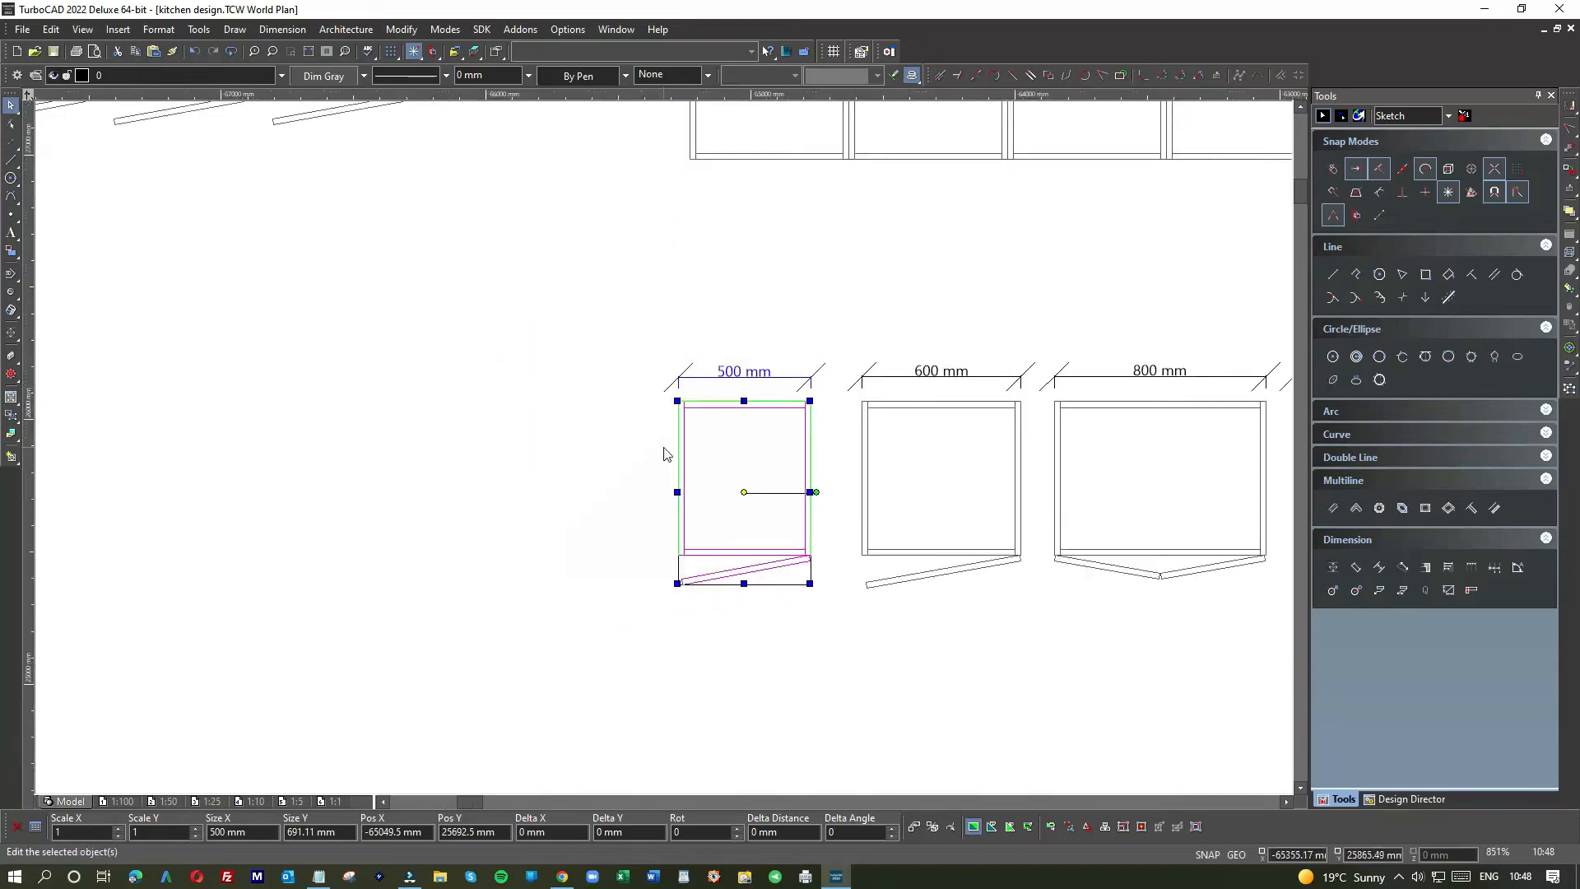
key("ctrl+c")
key("ctrl+v")
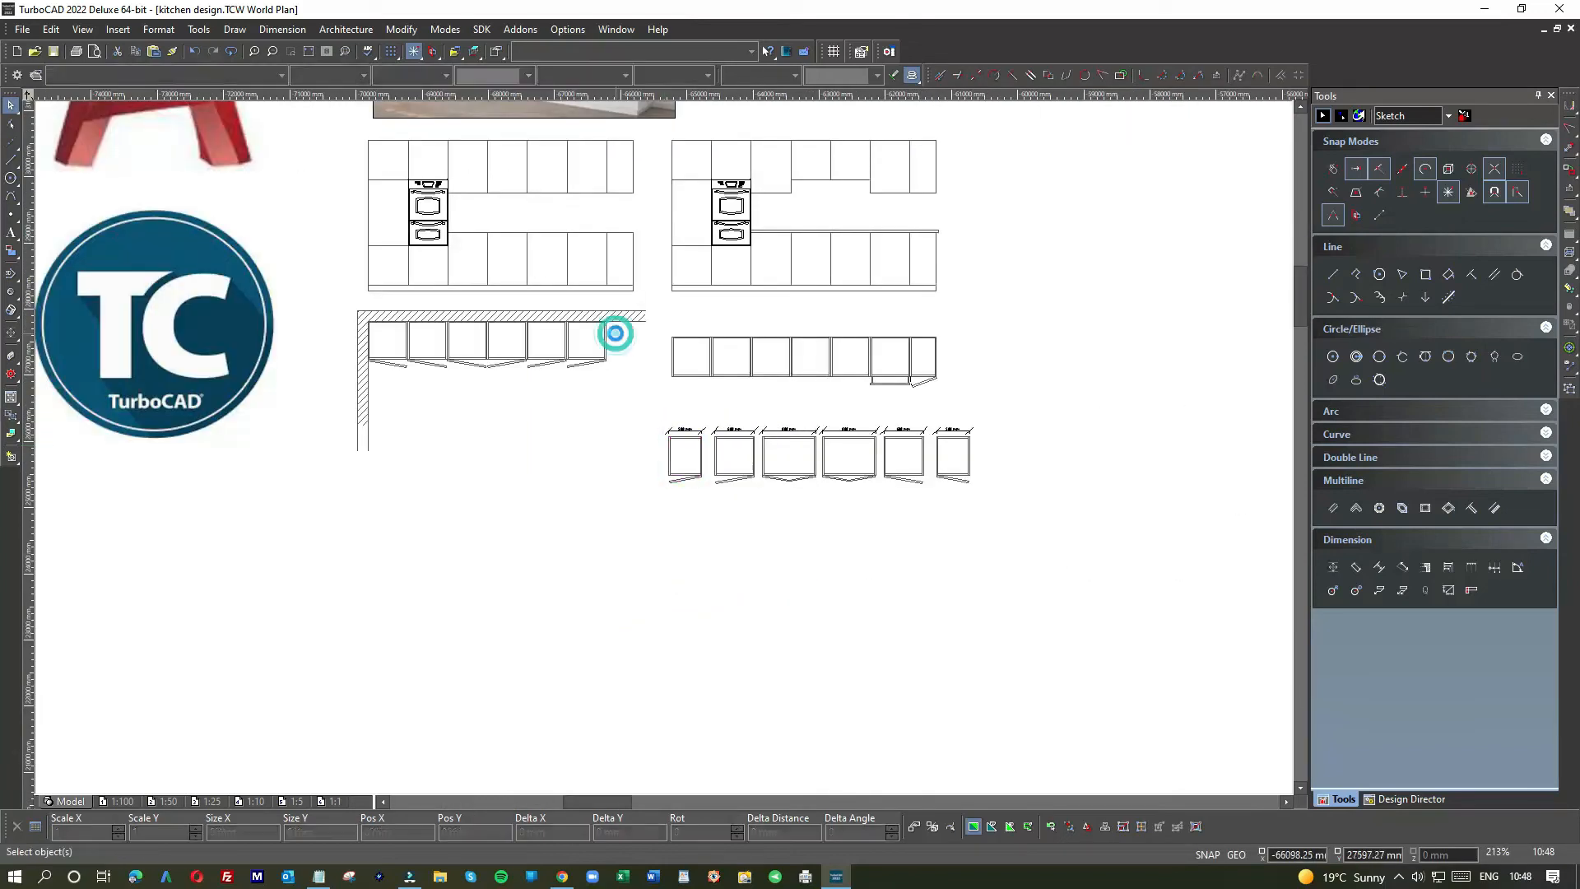
Step: Move the 500 mm copy toward the wall row and check its dimension
left_click_drag(647, 423, 630, 356)
left_click(670, 308)
left_click(636, 348)
left_click(633, 344)
left_click(634, 345)
key("Escape")
Step: Snap the 500 mm copy's corner flush against the neighbouring cabinet at the row's end
scroll(629, 352, "up", 3)
left_click(664, 466)
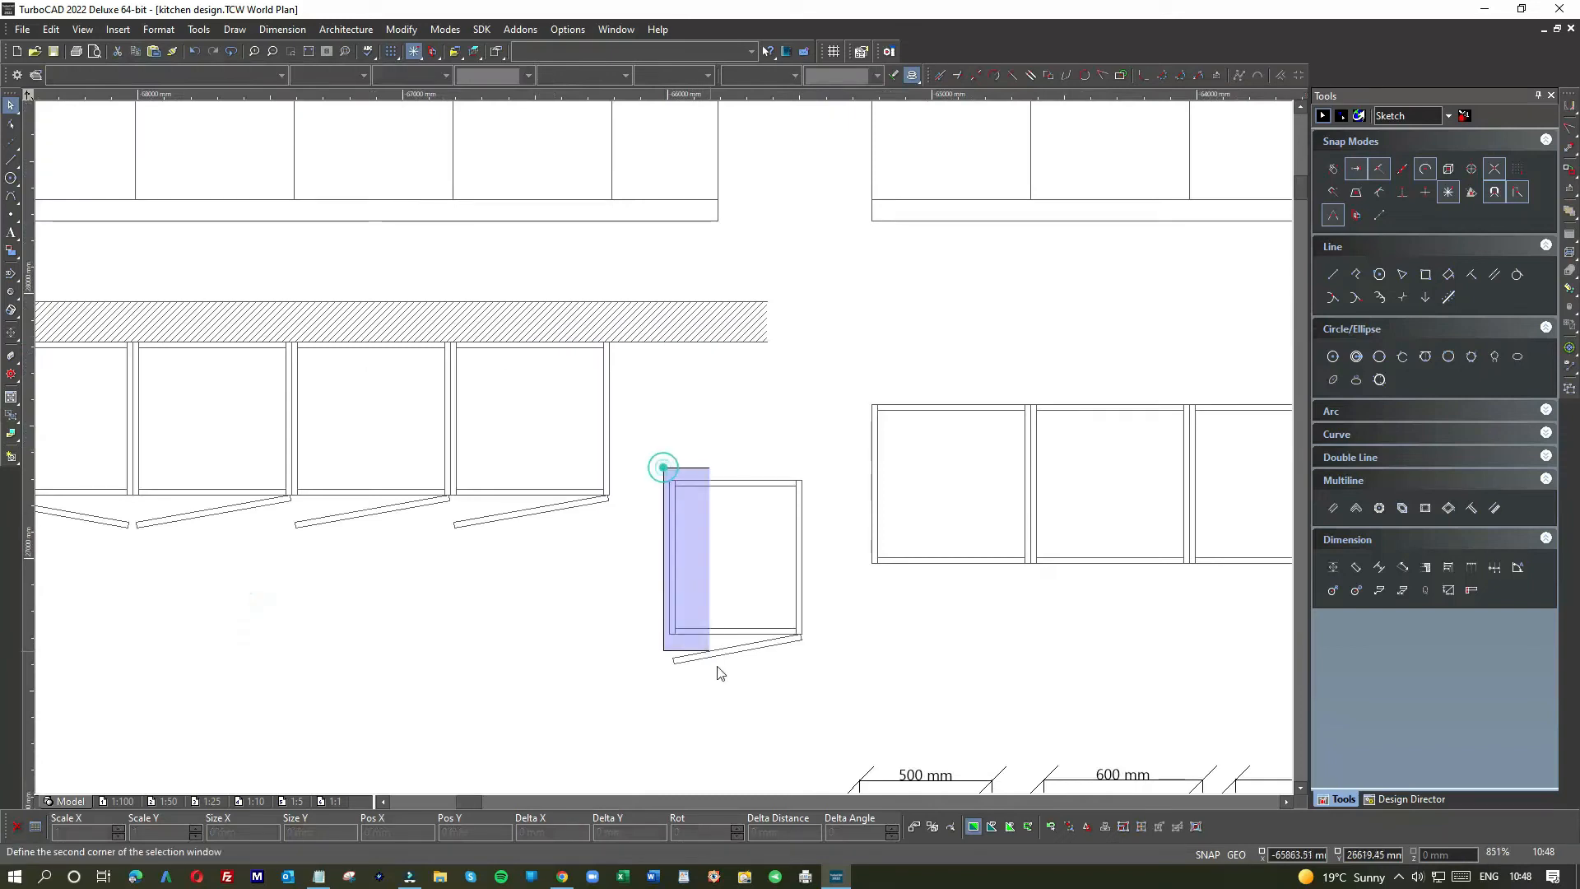
left_click(814, 683)
left_click_drag(705, 511, 628, 375)
scroll(613, 344, "up", 4)
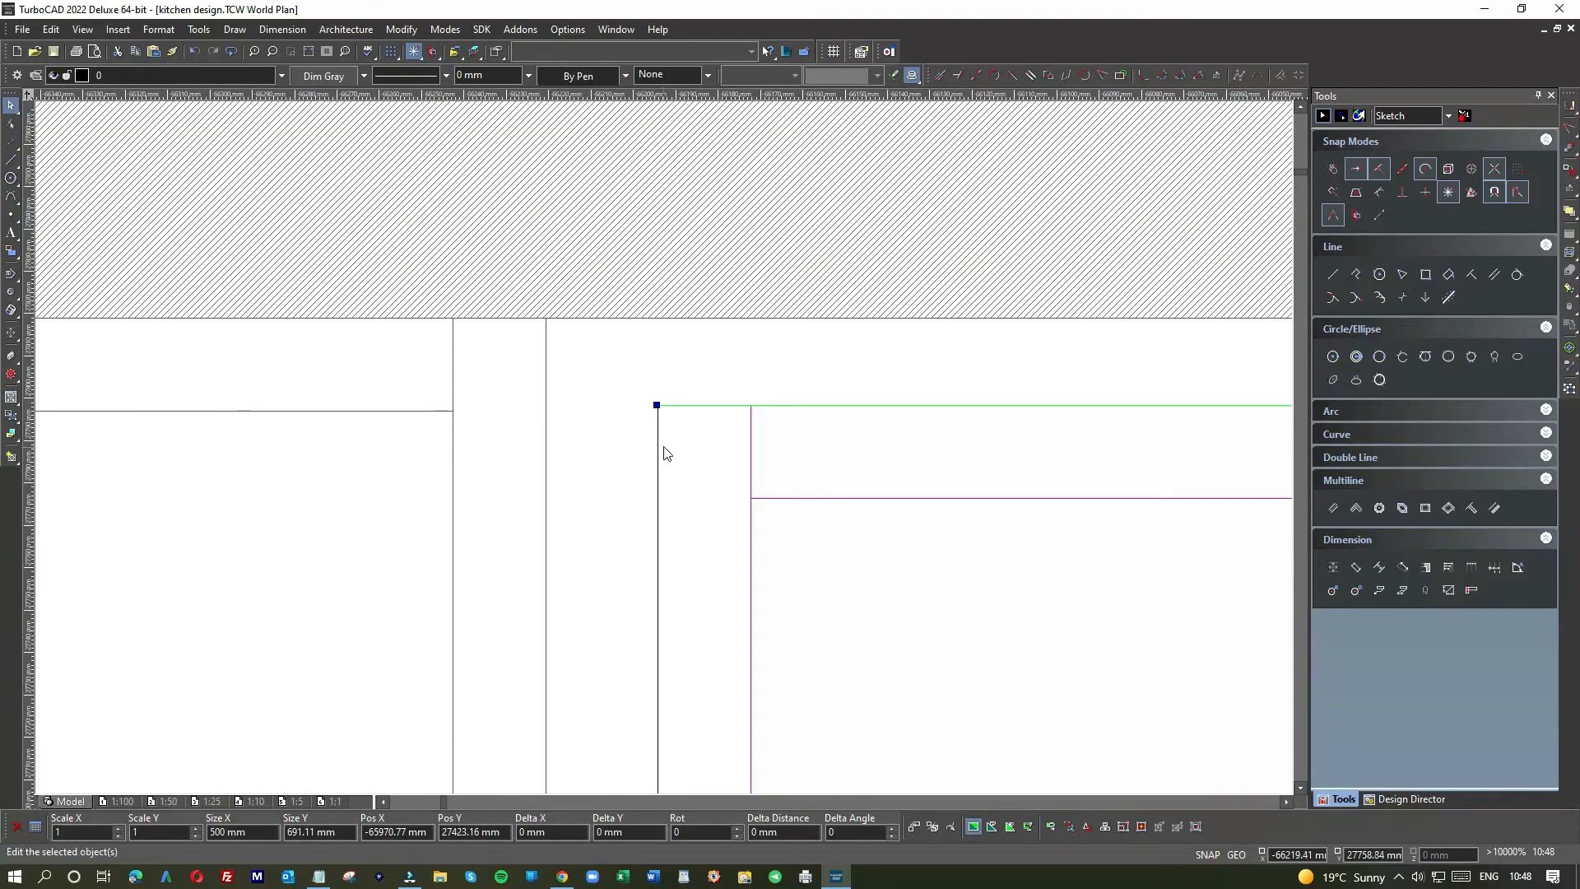
left_click_drag(657, 407, 544, 317)
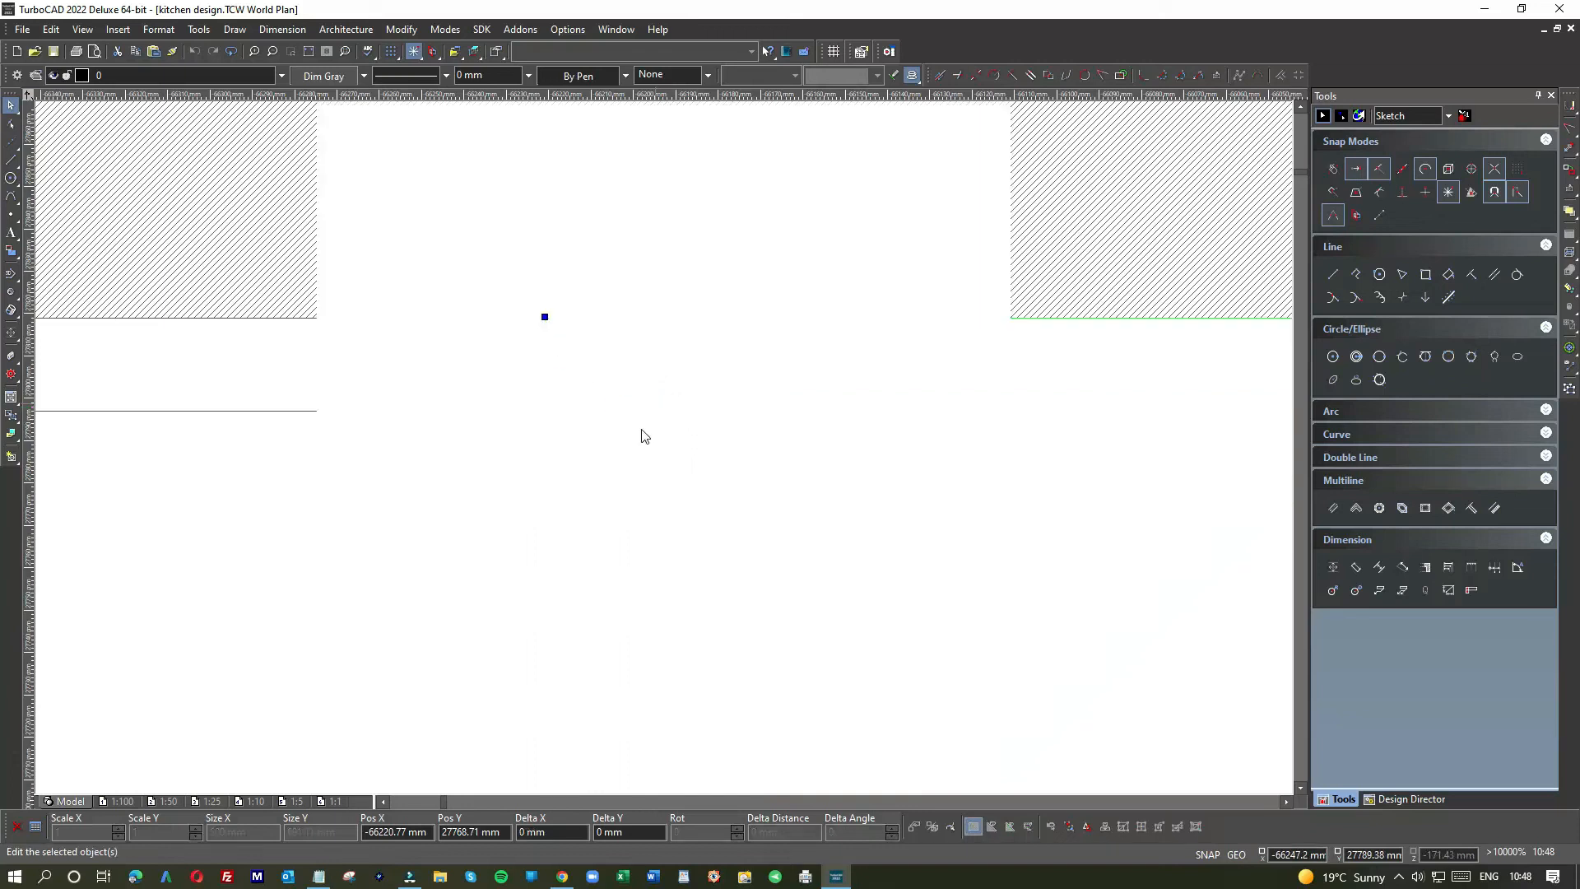
scroll(644, 436, "down", 2)
left_click(910, 465)
scroll(914, 469, "down", 8)
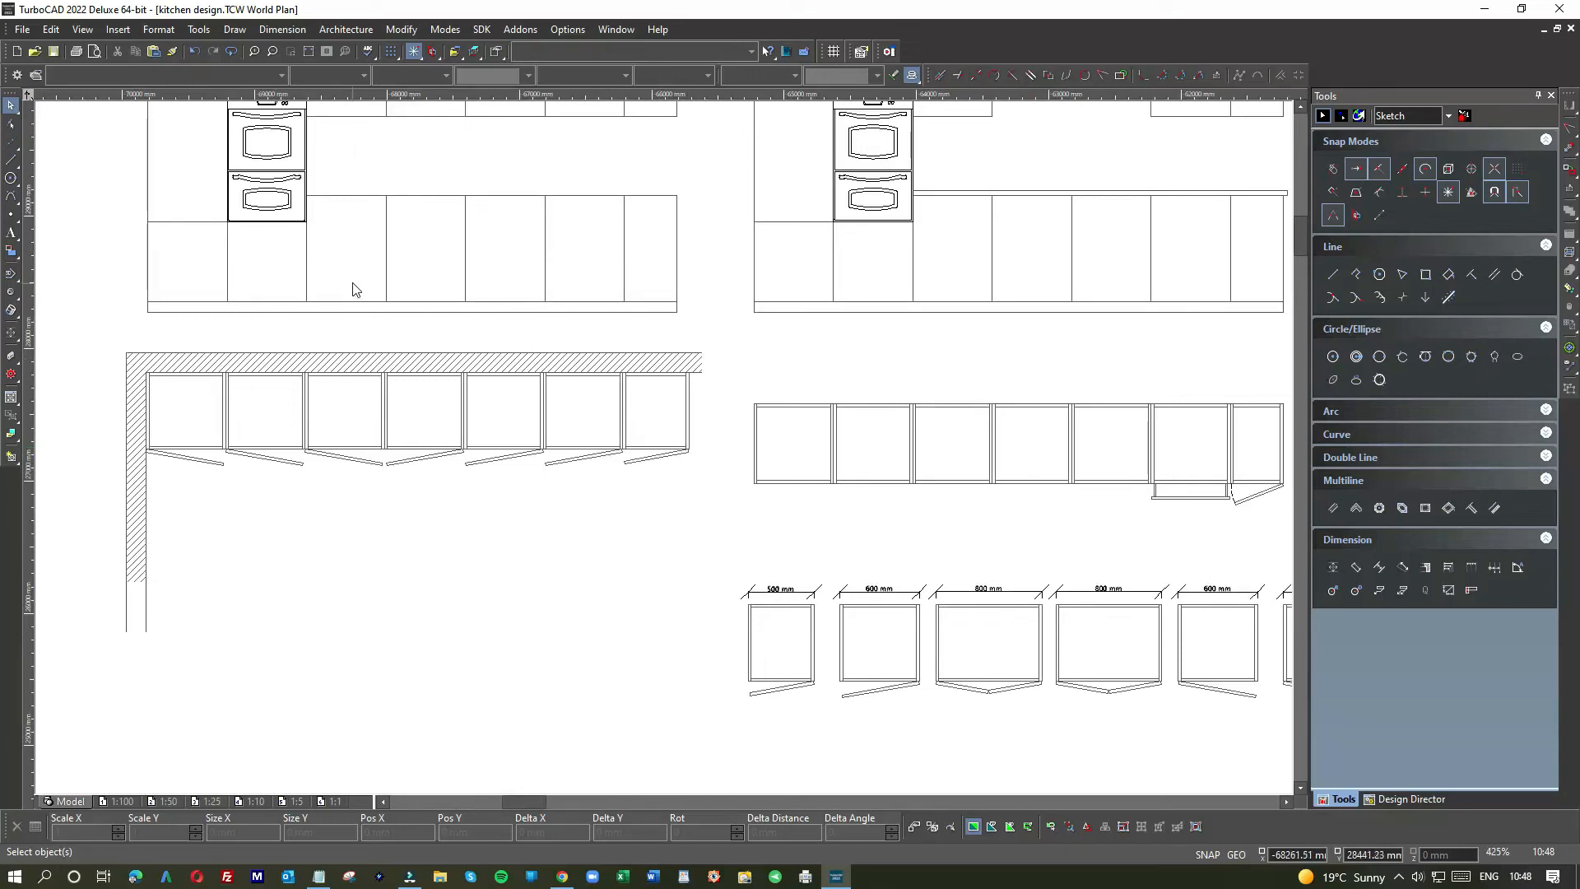
scroll(667, 455, "down", 4)
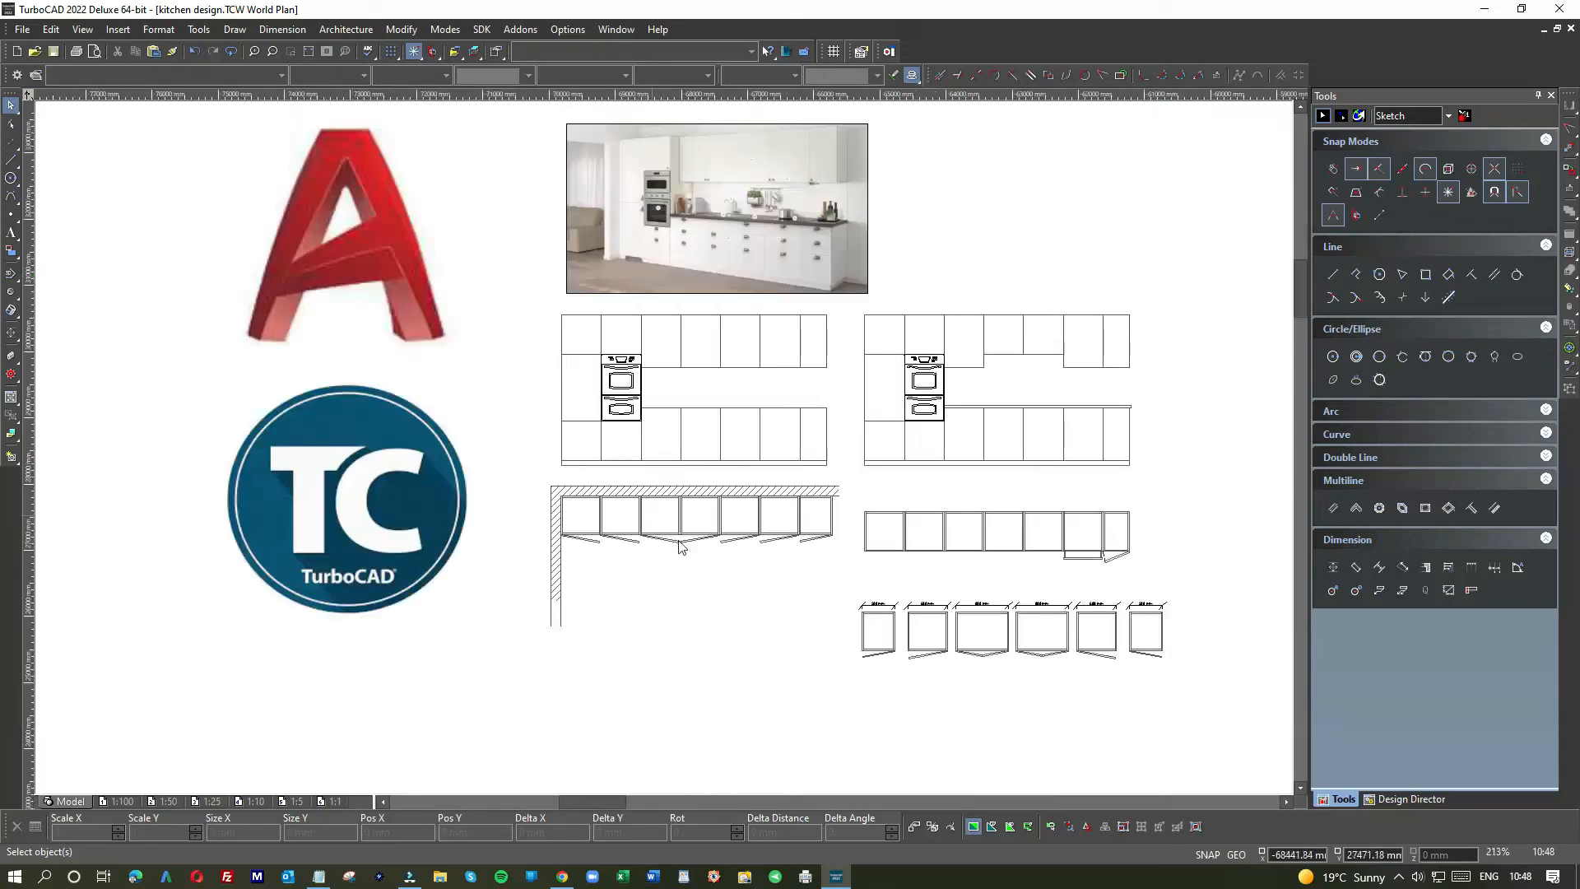
scroll(658, 507, "up", 4)
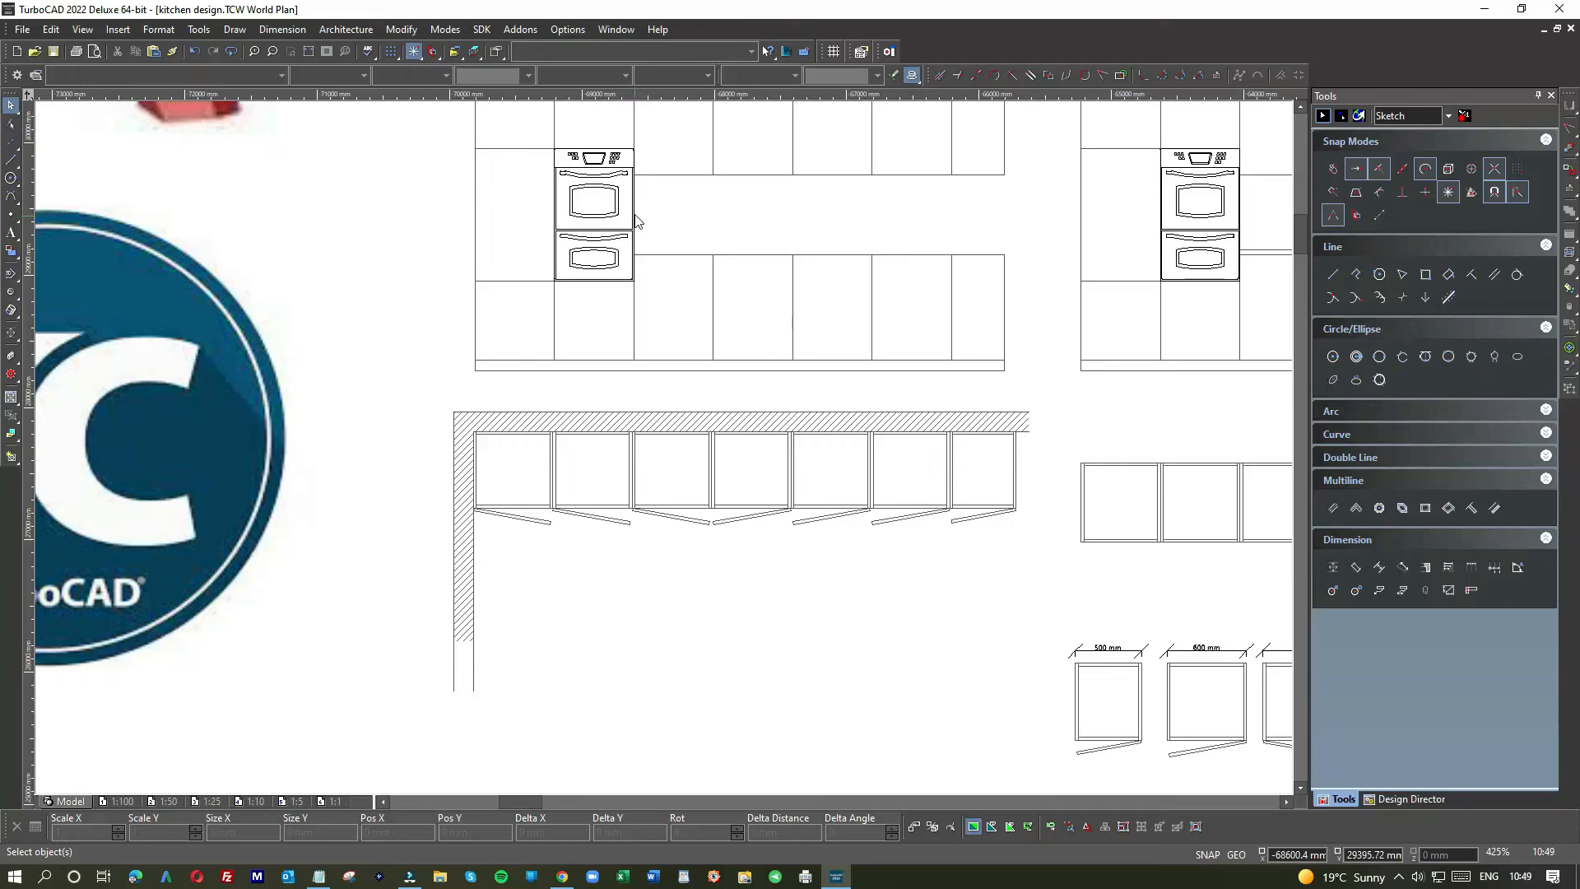
scroll(640, 169, "down", 2)
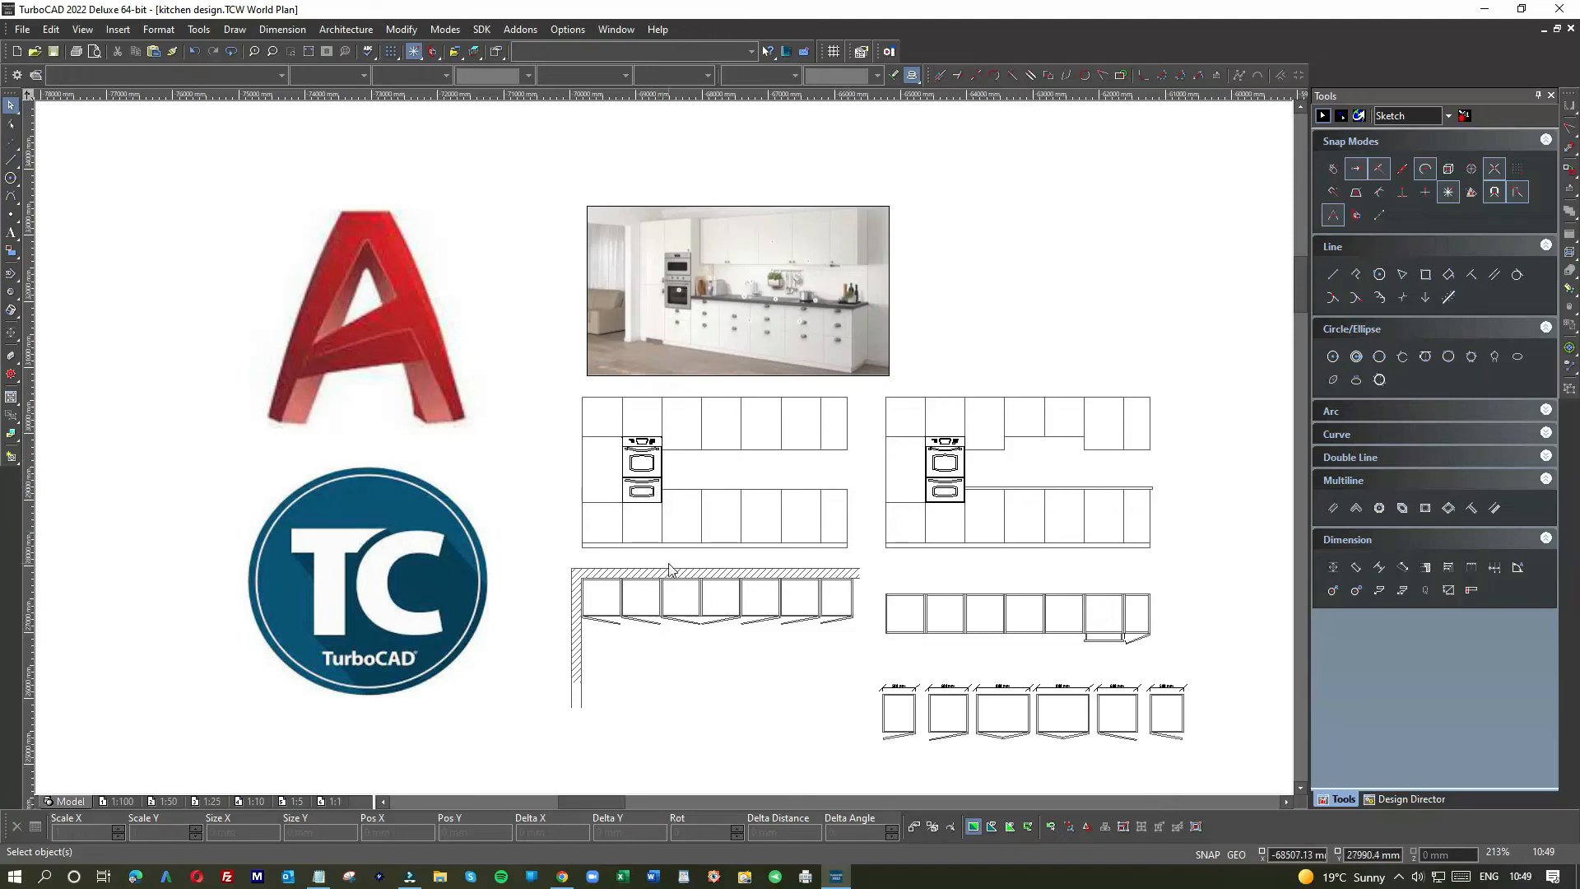
scroll(668, 605, "up", 5)
Step: Start window-selecting the wall-row cabinets, clearing an accidental divider selection
scroll(666, 455, "down", 2)
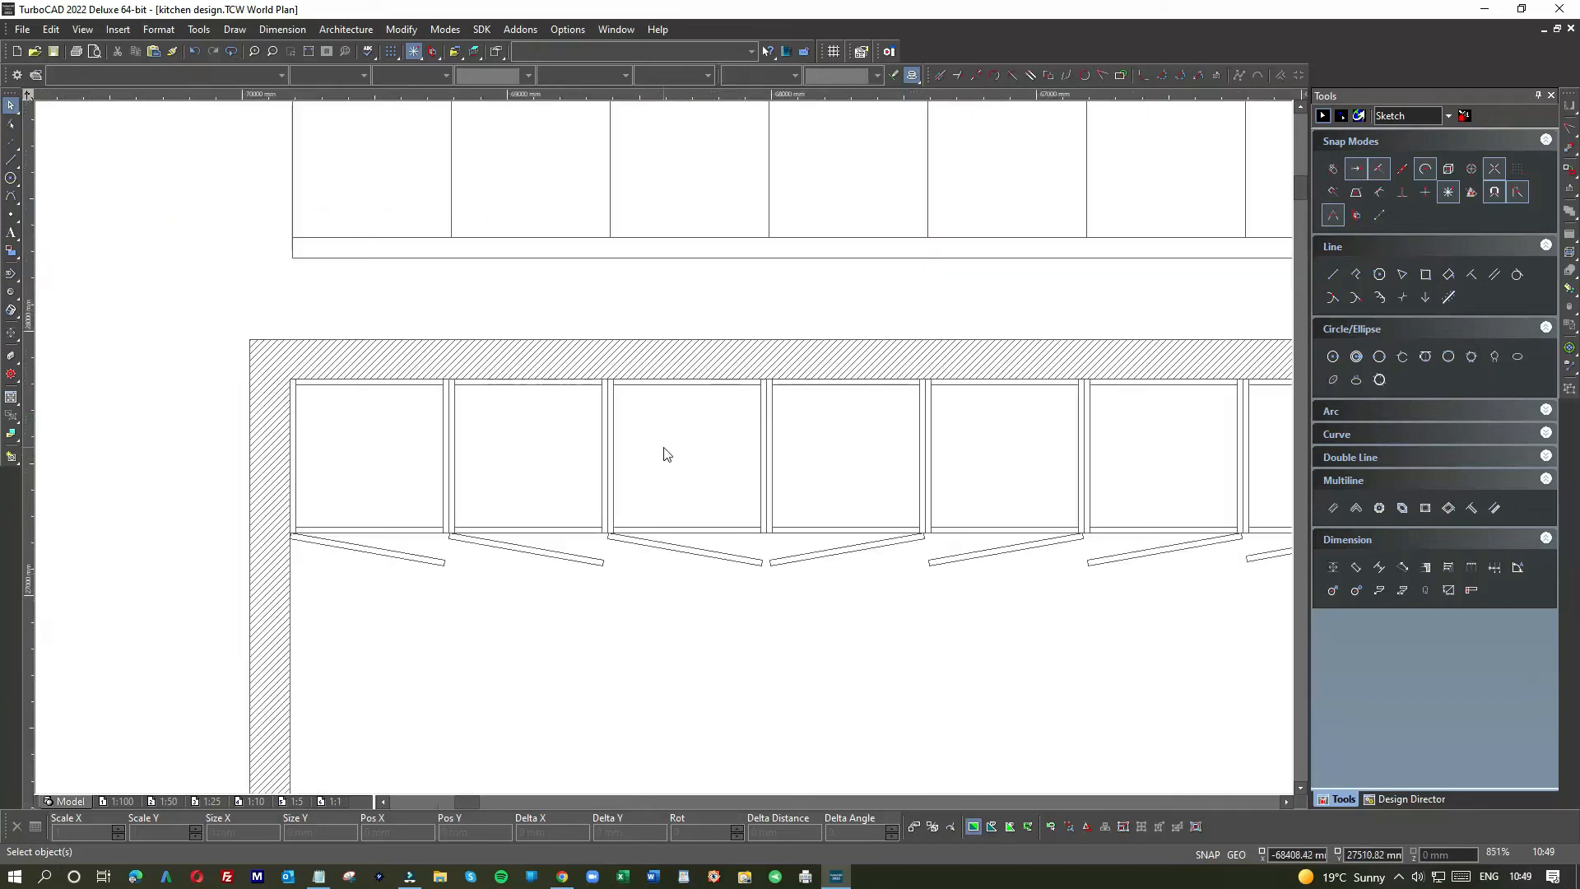
scroll(667, 455, "up", 2)
scroll(667, 455, "down", 2)
scroll(666, 454, "down", 2)
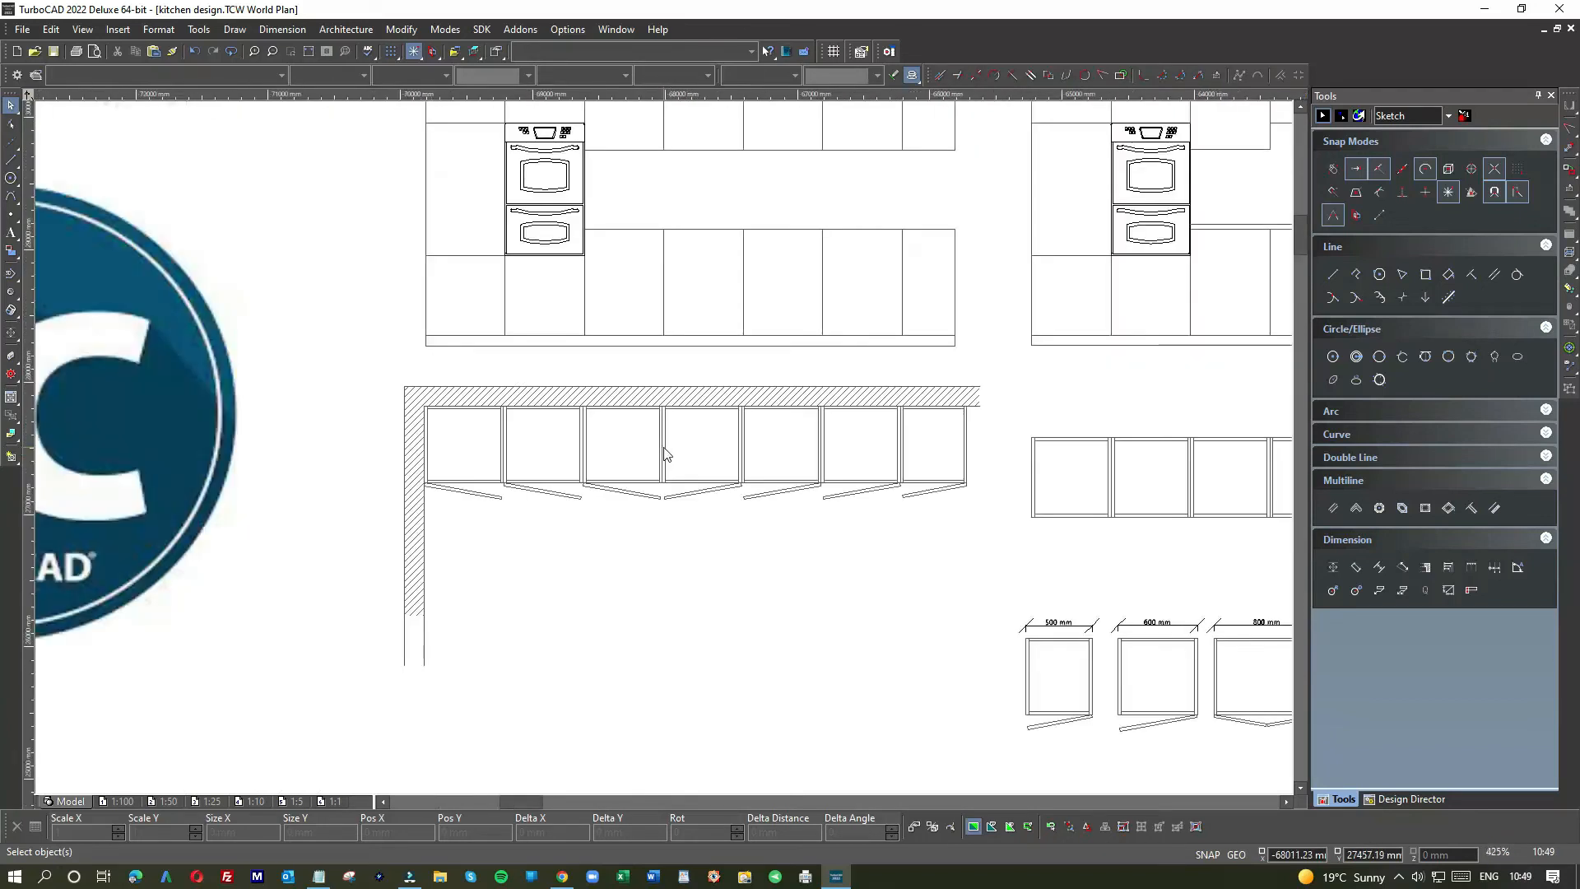
scroll(603, 426, "up", 2)
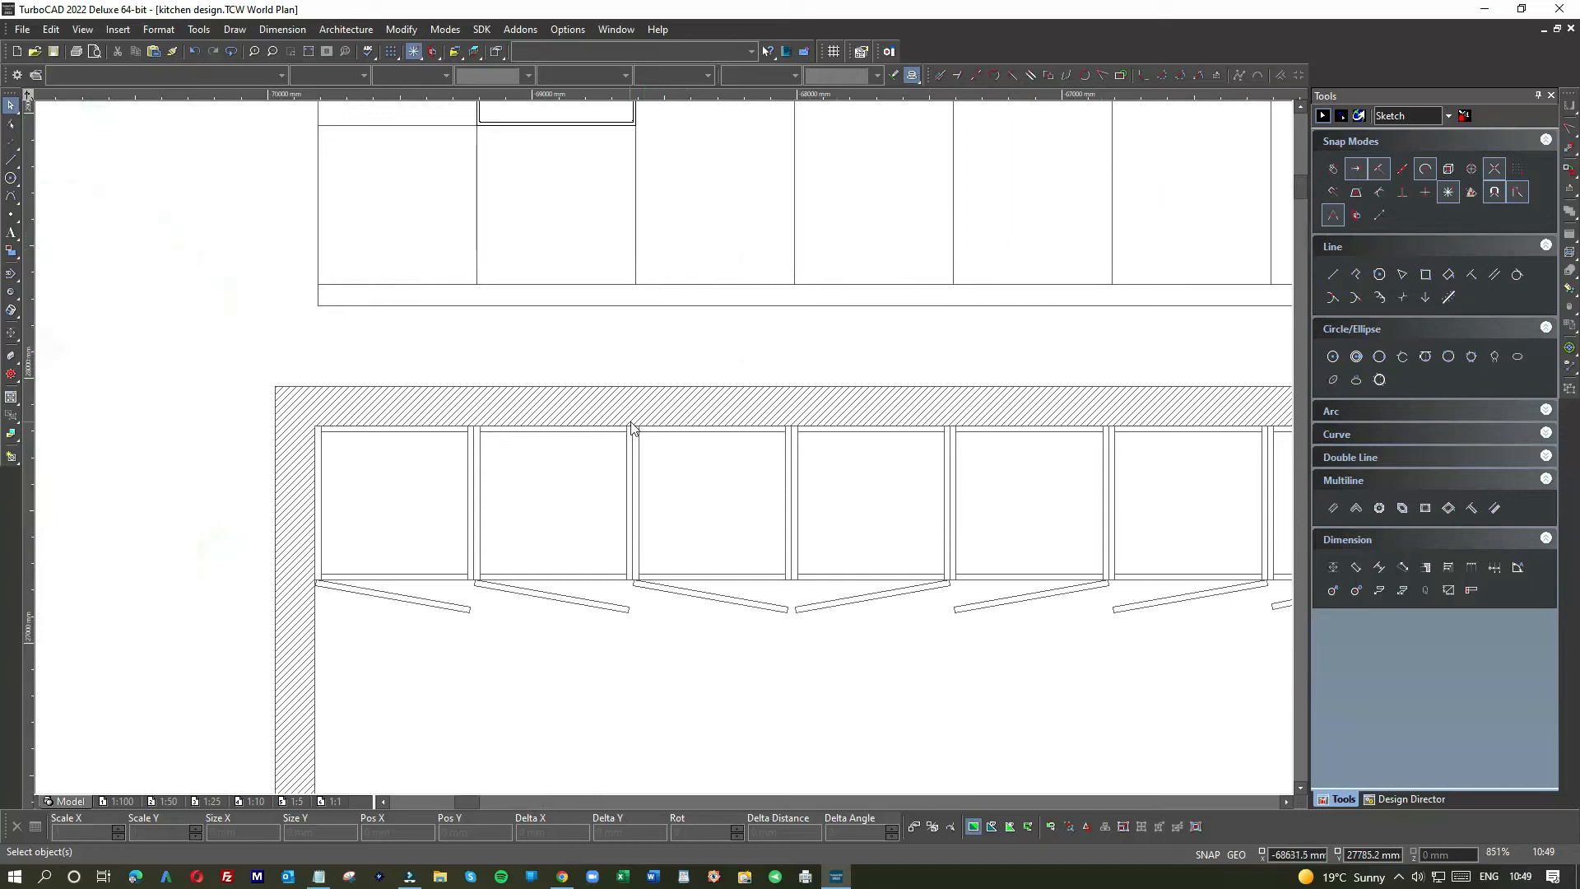
left_click_drag(634, 425, 784, 613)
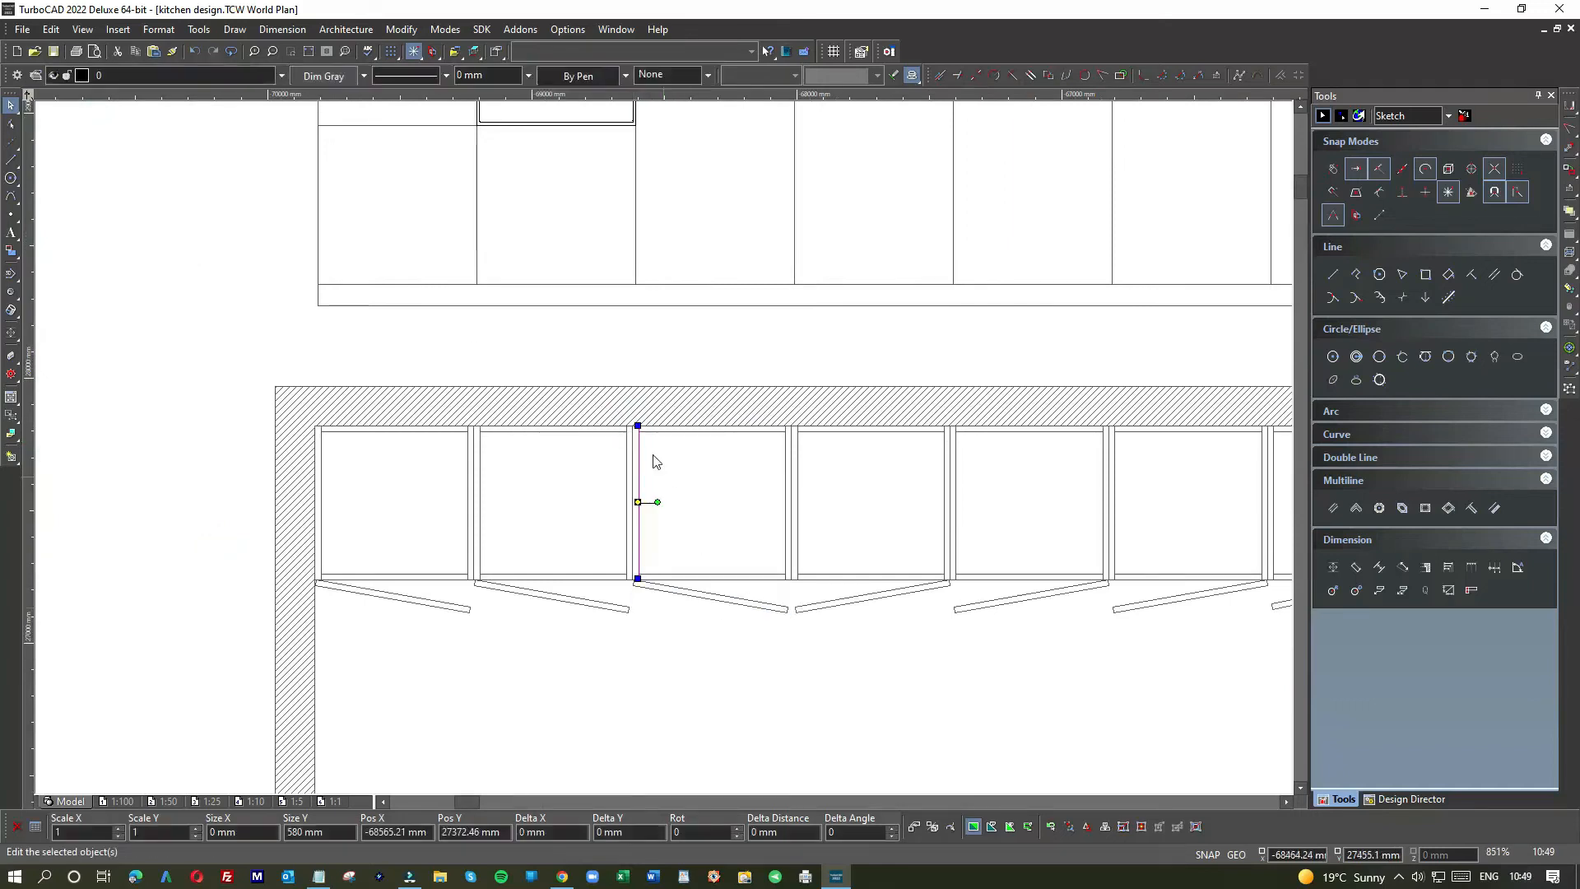
left_click(635, 359)
mouse_move(631, 416)
left_mouse_down()
mouse_move(638, 547)
mouse_move(707, 619)
mouse_move(1177, 644)
mouse_move(666, 453)
mouse_move(794, 449)
left_mouse_up()
Step: Drag the last five cabinets down below the wall, then check a moved cabinet's left edge
scroll(1174, 645, "down", 2)
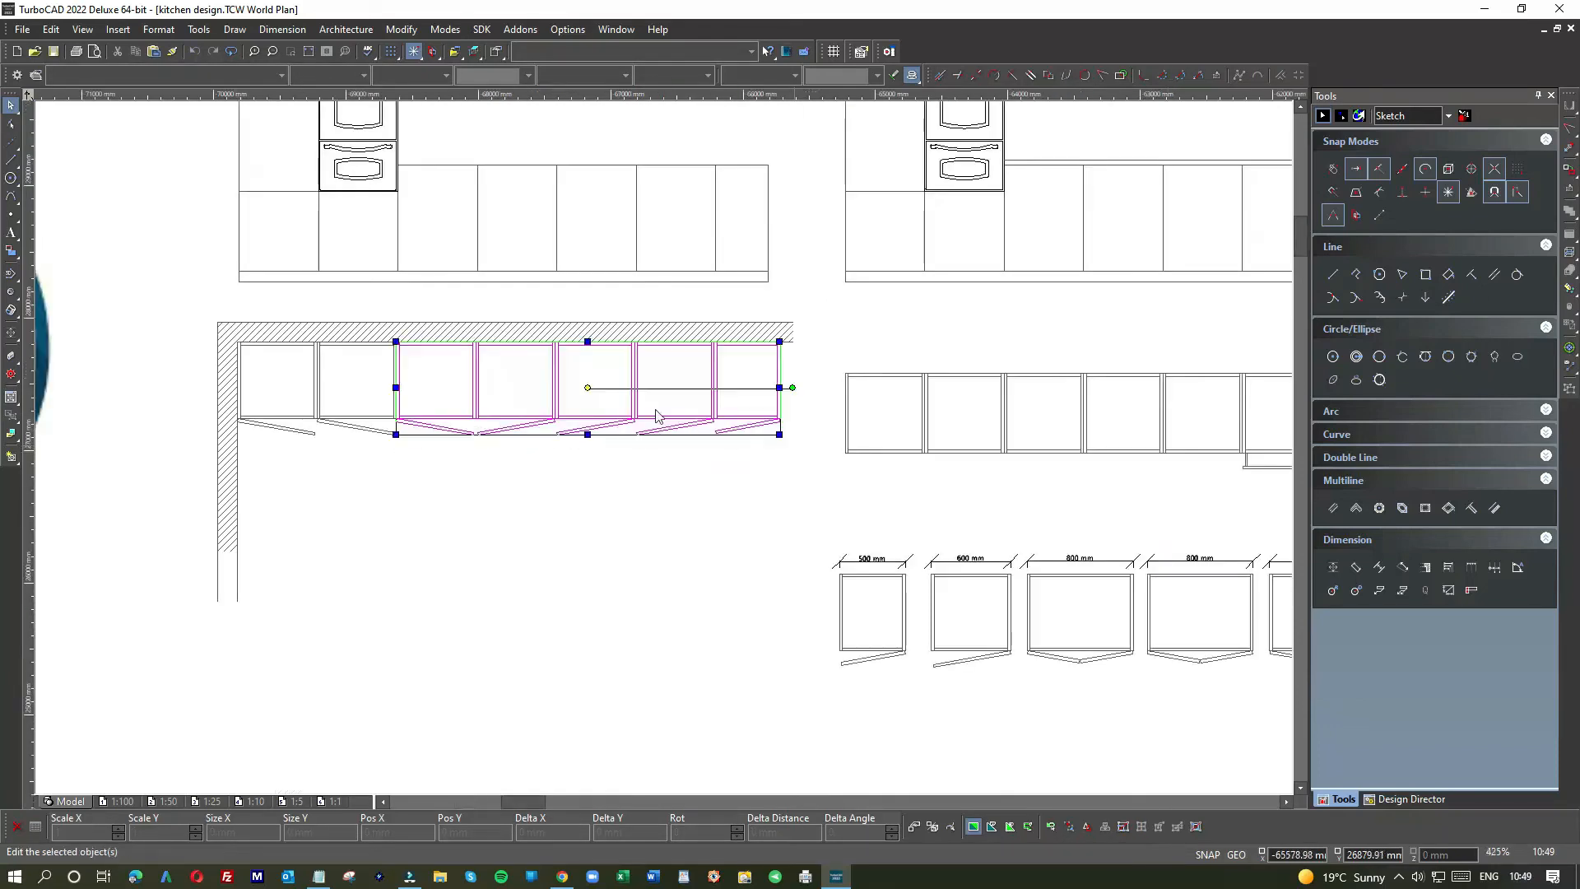
left_click_drag(543, 361, 539, 498)
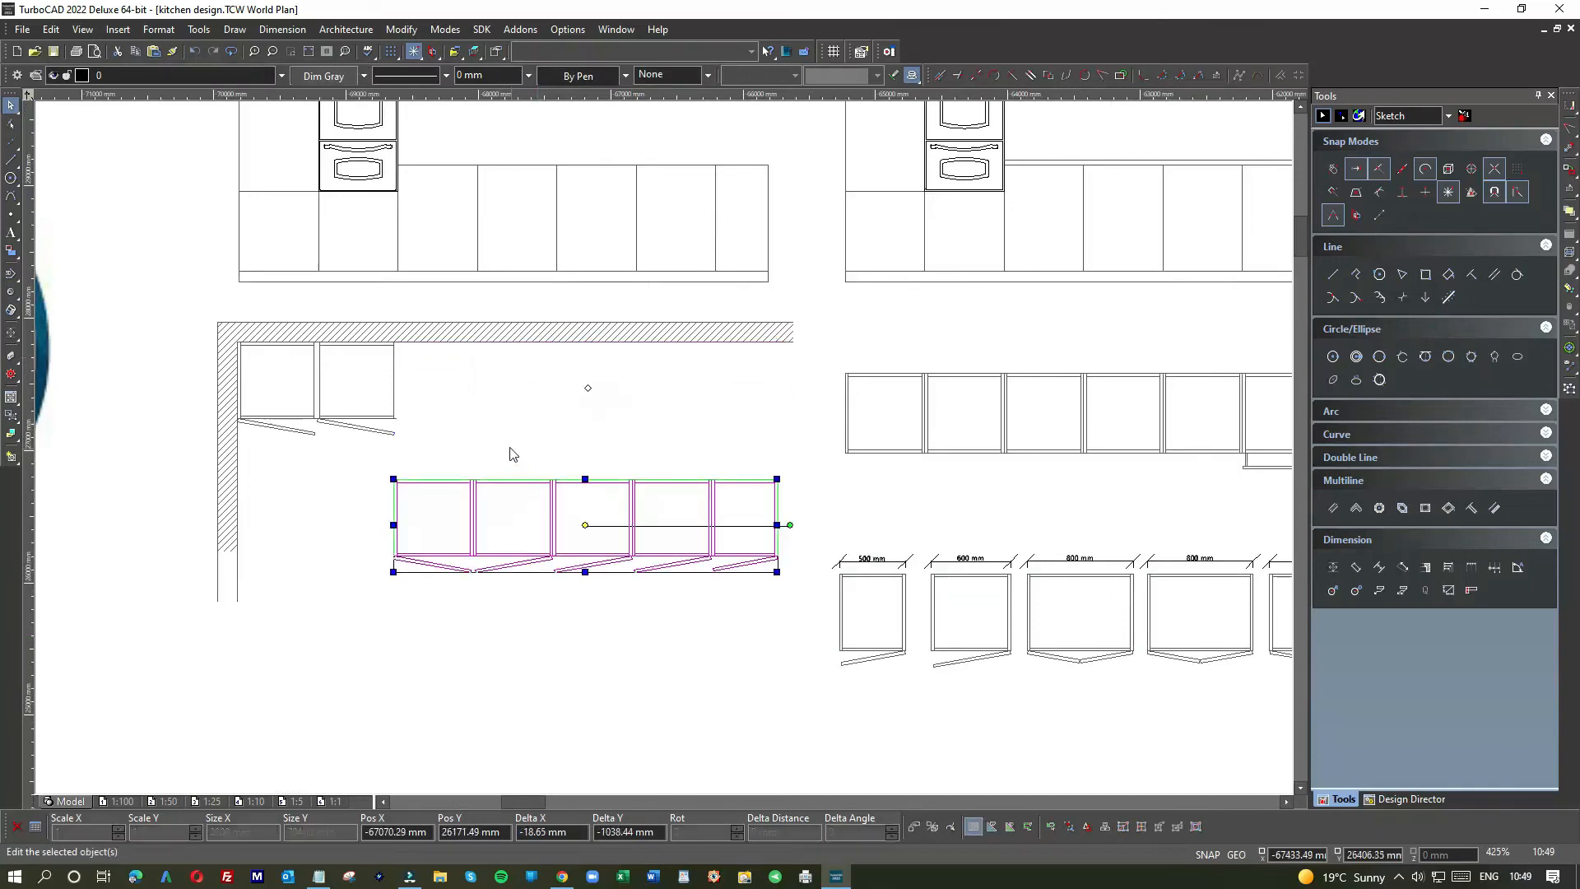
left_click(505, 438)
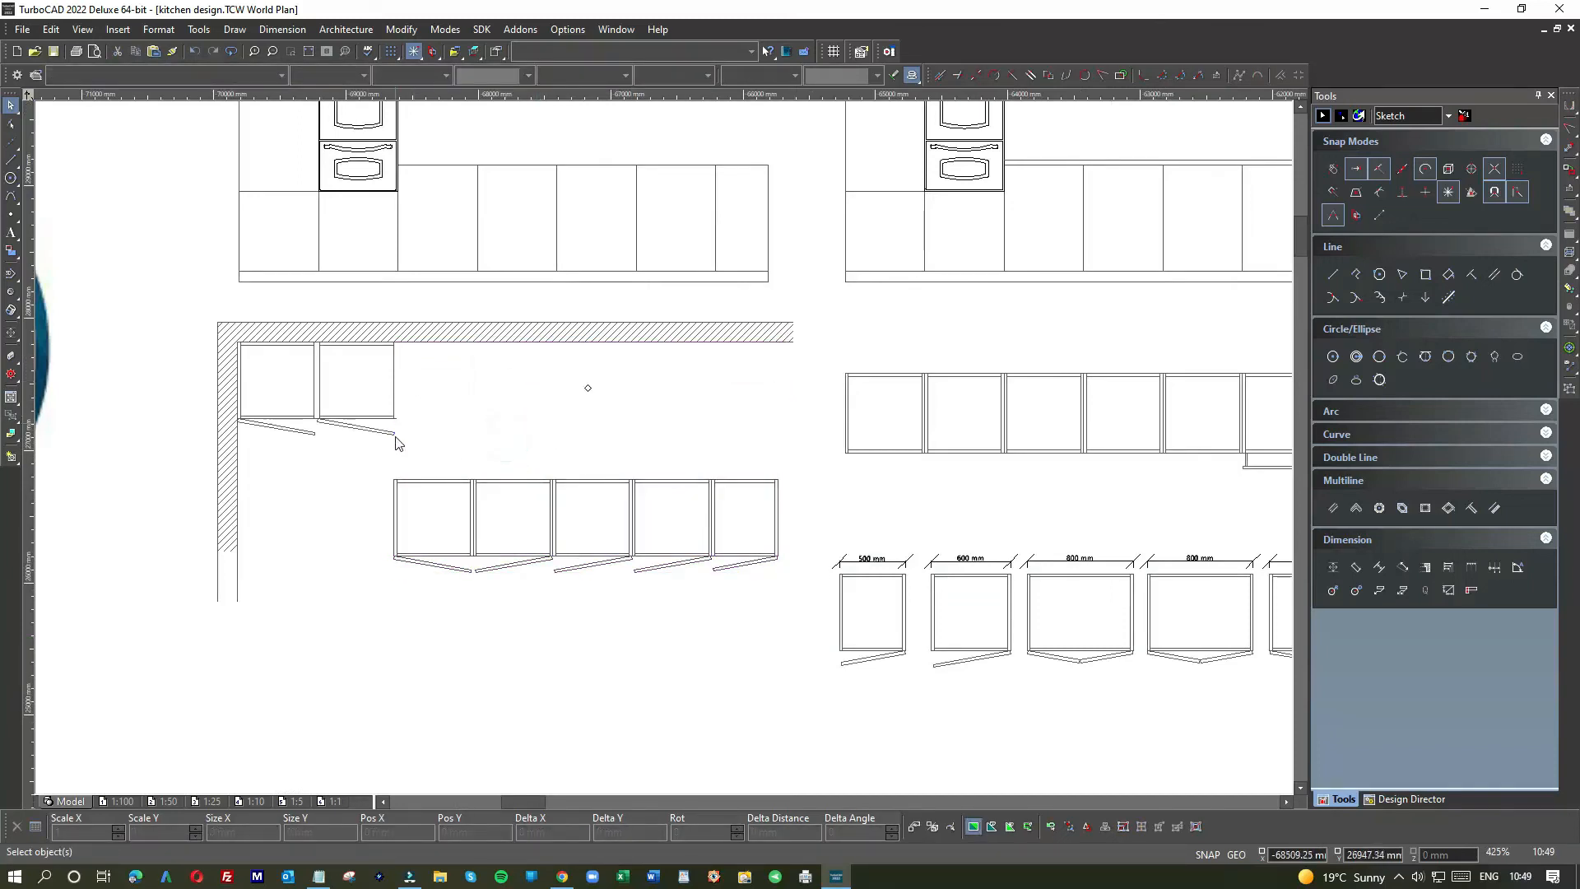
scroll(663, 451, "up", 3)
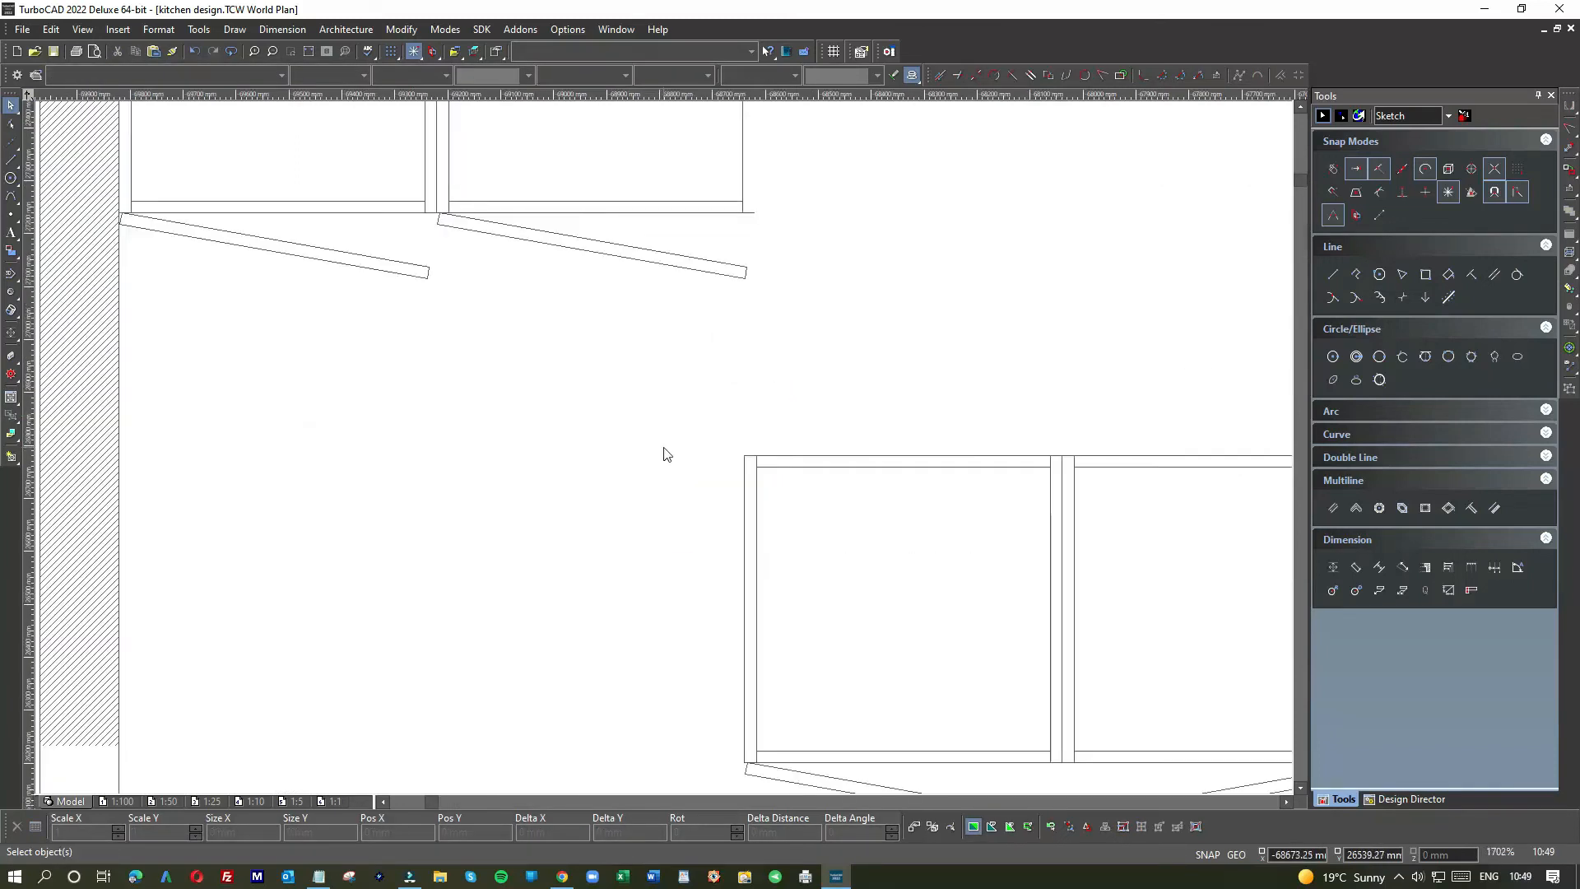
left_click(741, 510)
left_click(778, 518)
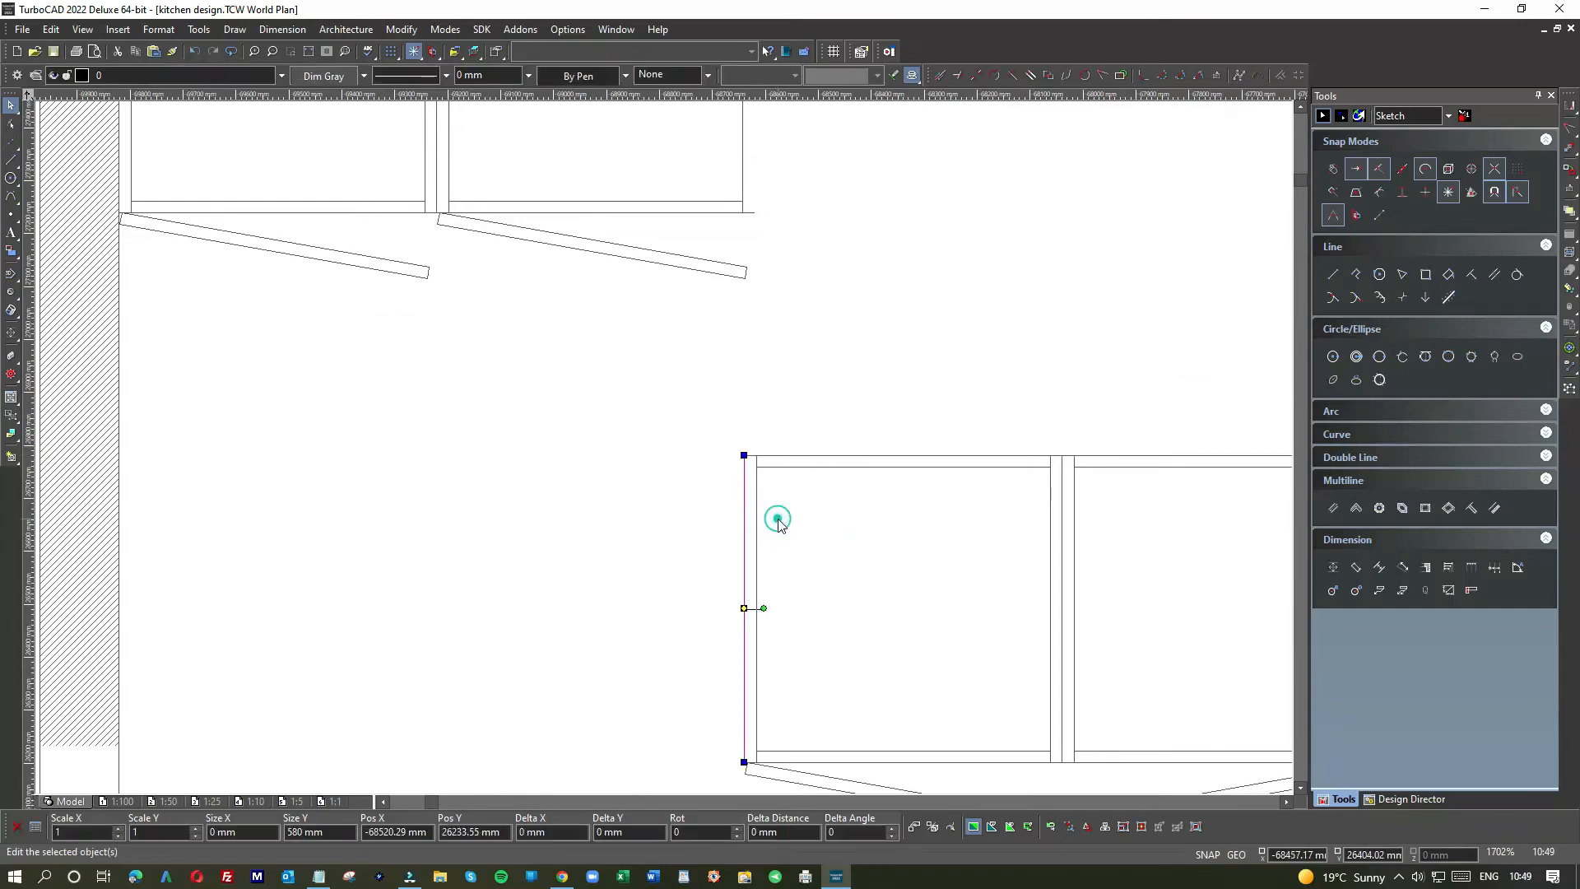
left_click(761, 338)
scroll(677, 448, "down", 2)
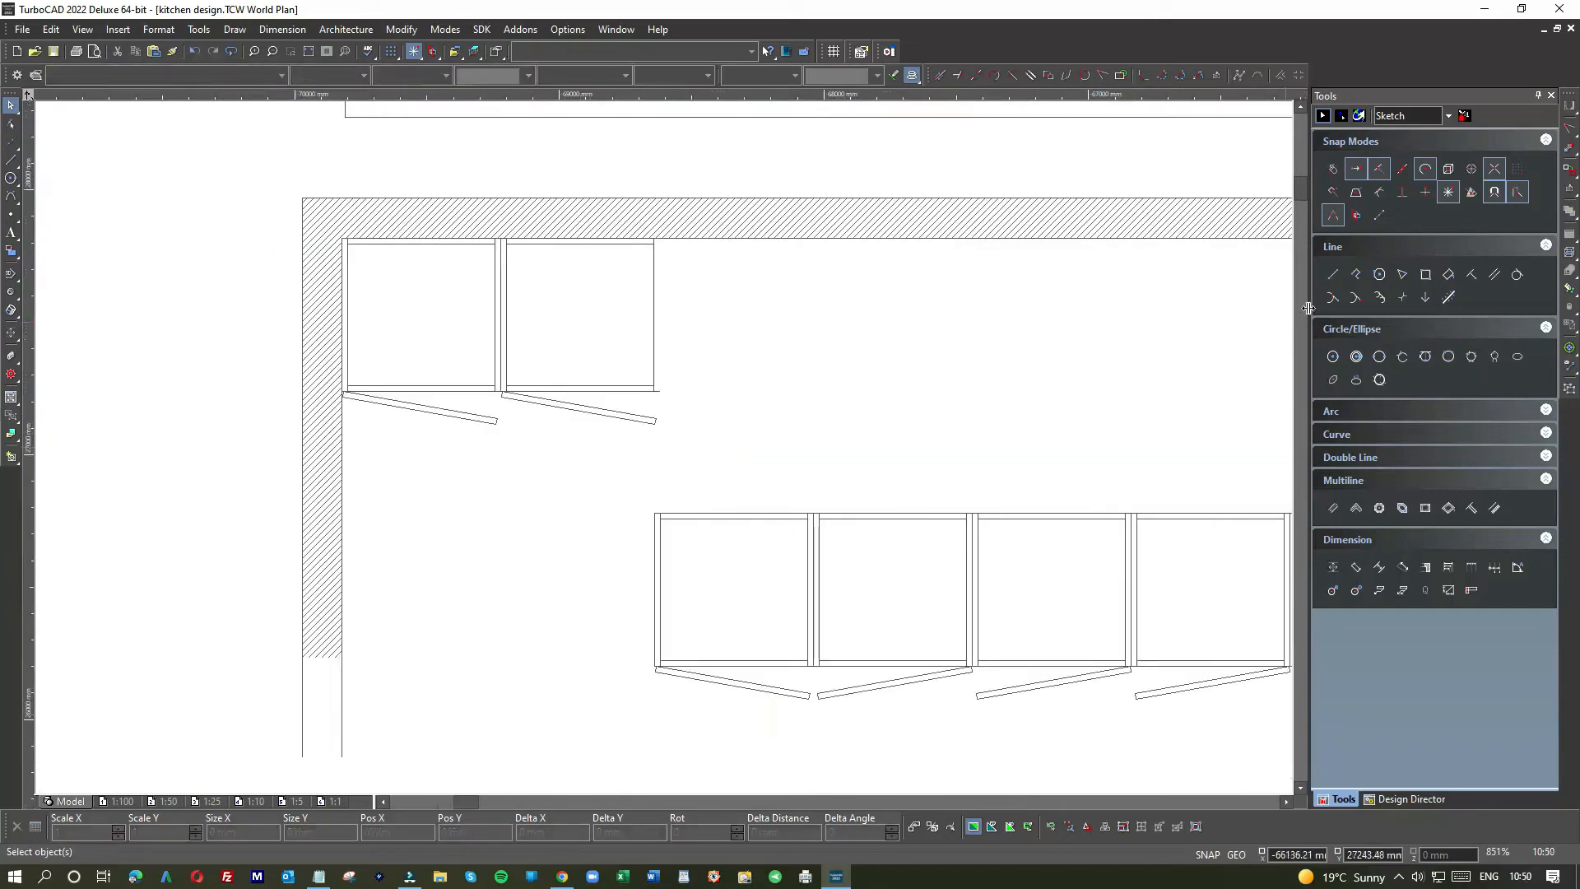
Step: Try a first parallel line at the second corner cabinet's right edge
left_click(1494, 274)
left_click(651, 291)
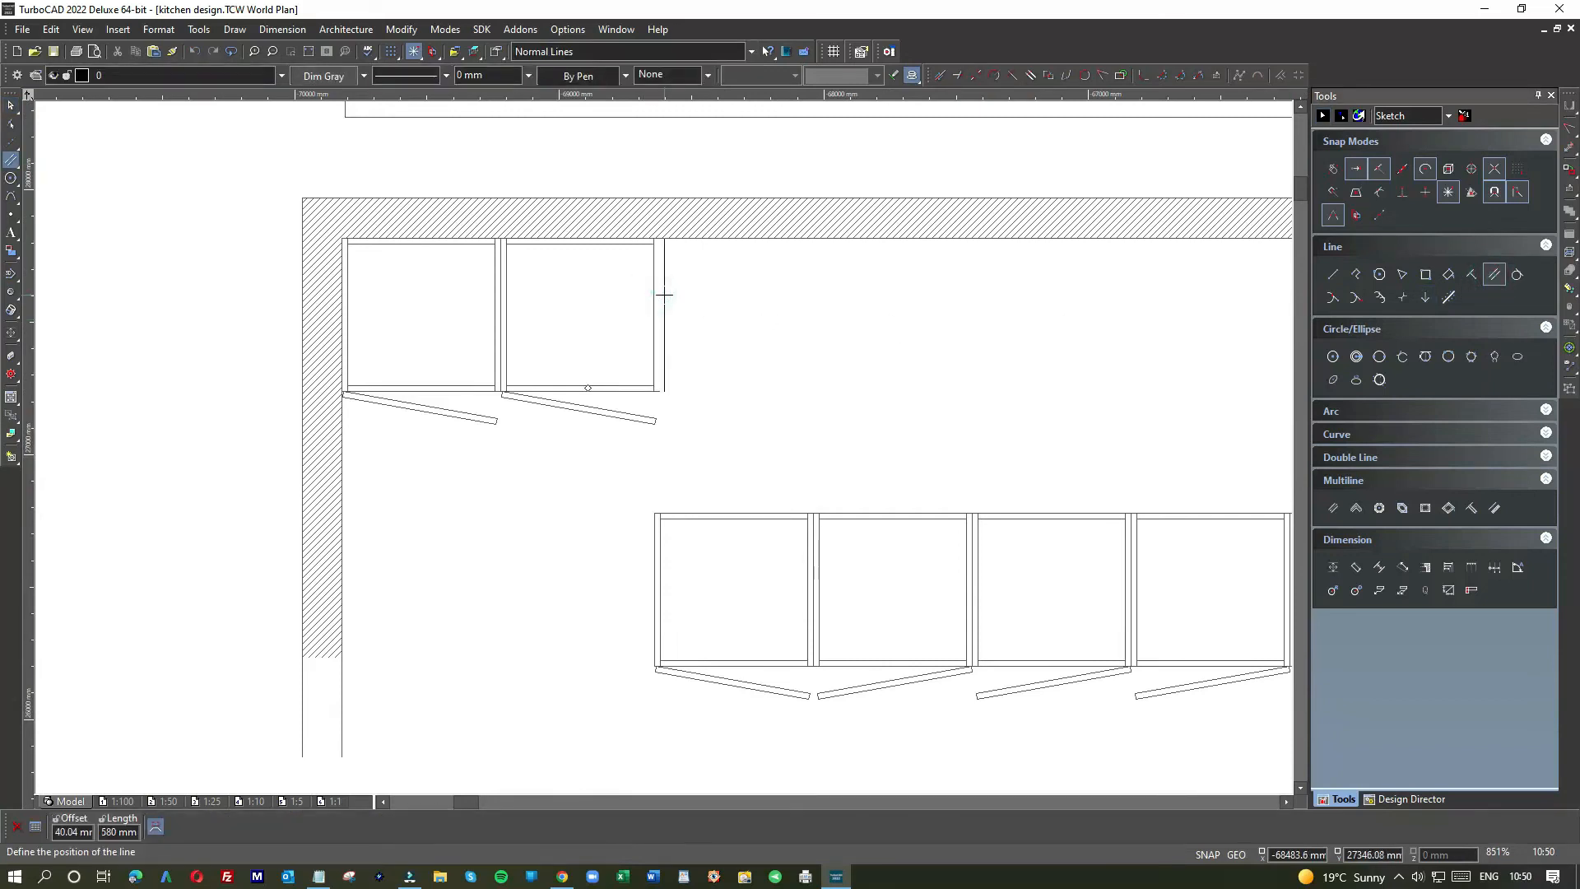
left_click(659, 293)
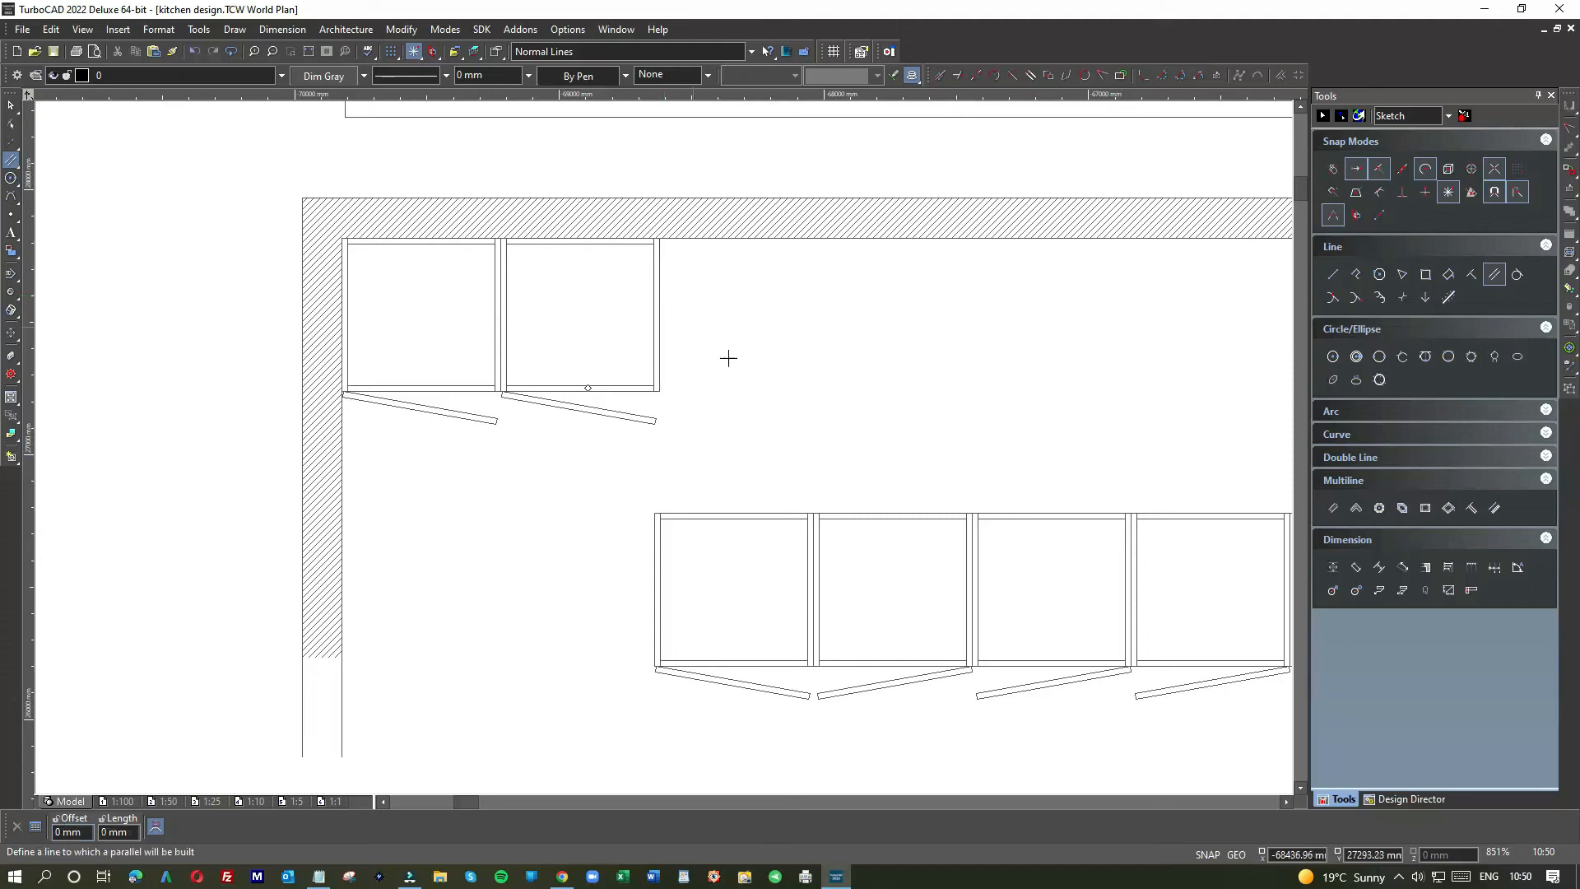
left_click(11, 106)
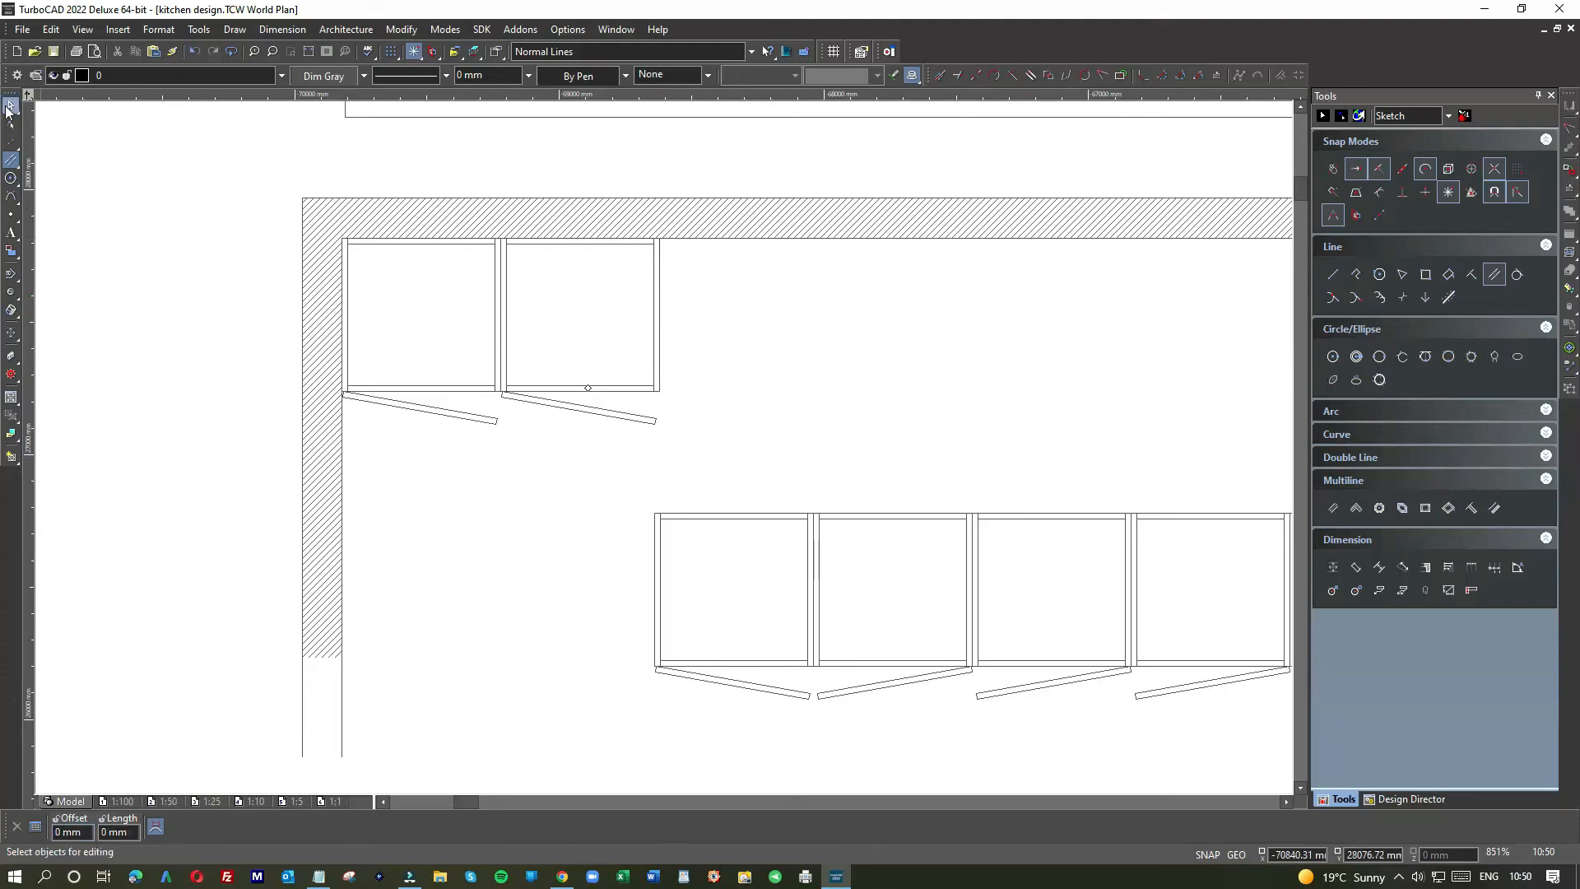
Step: Draw a parallel line offset 10 mm from the corner cabinet's right edge
left_click(1494, 274)
left_click(658, 302)
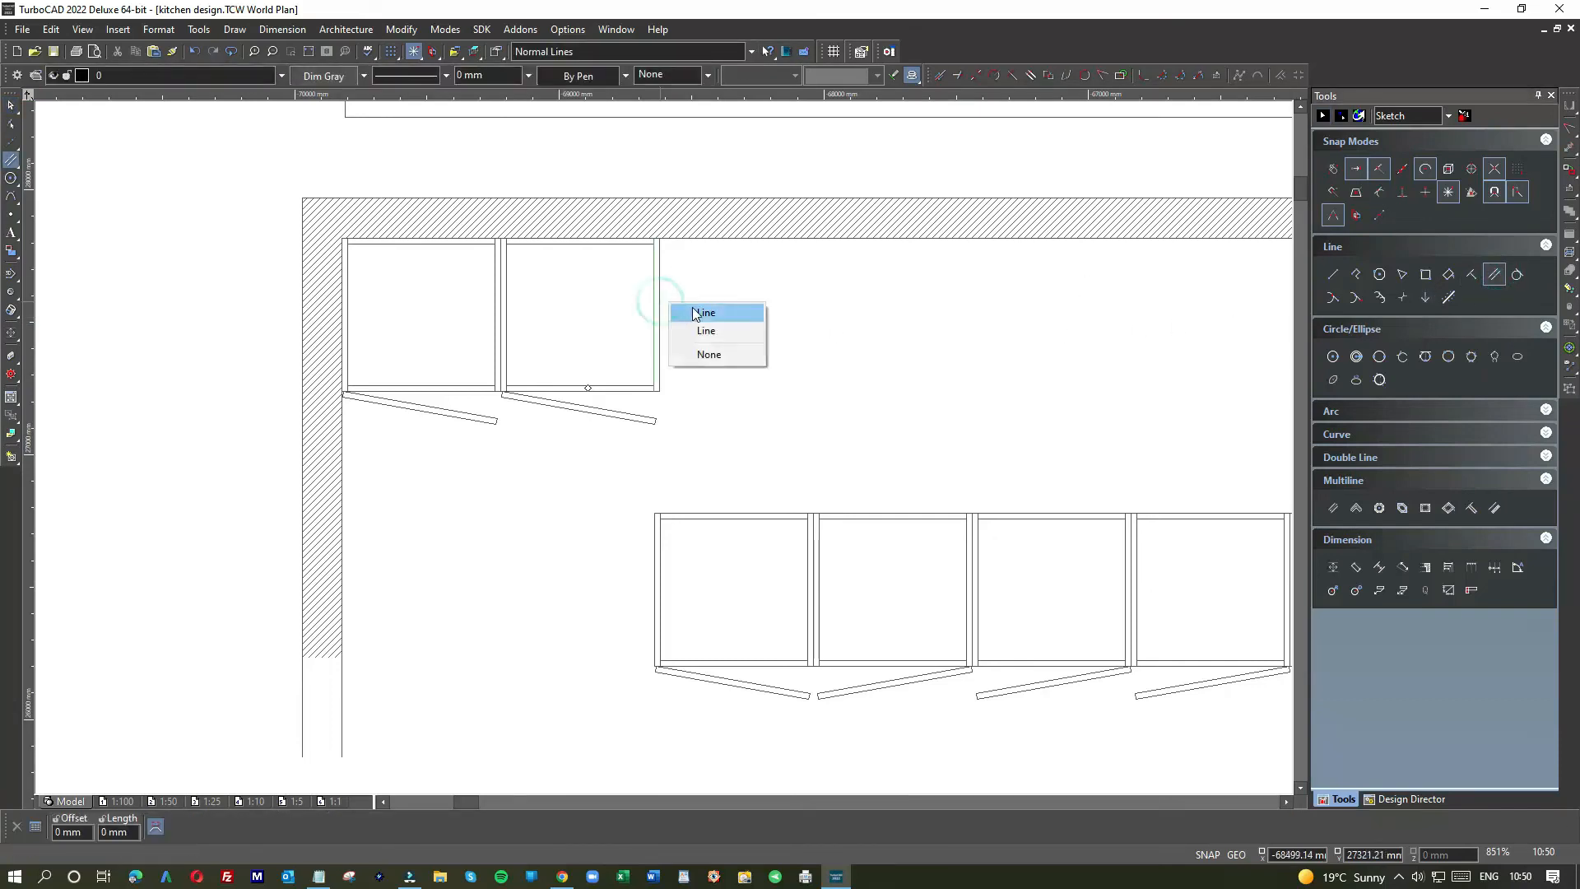
left_click(693, 308)
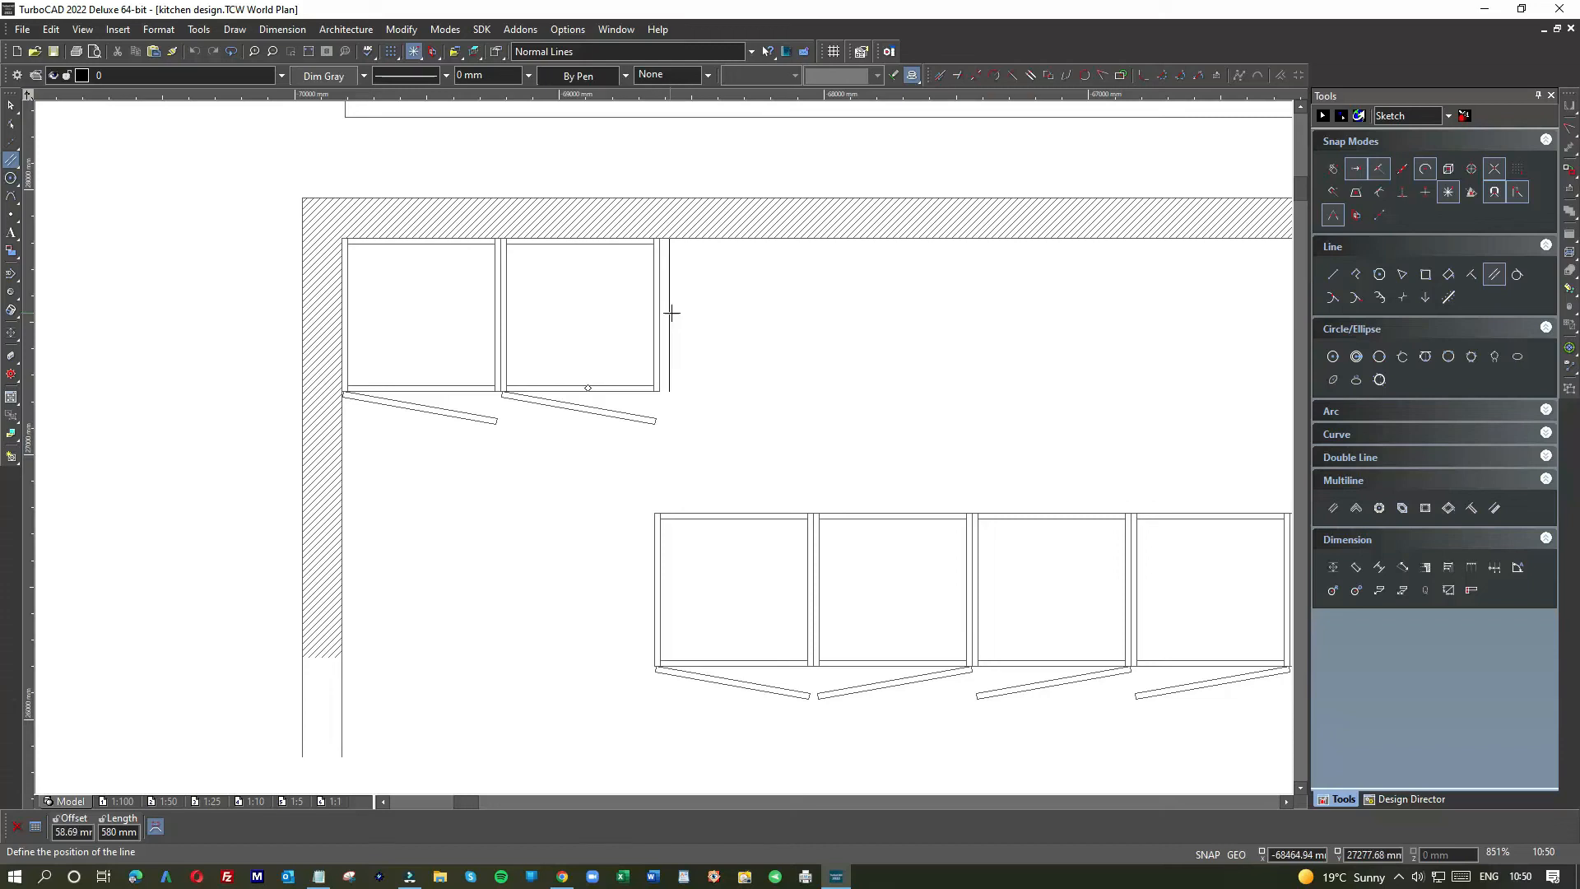
key("Tab")
type("10")
key("Return")
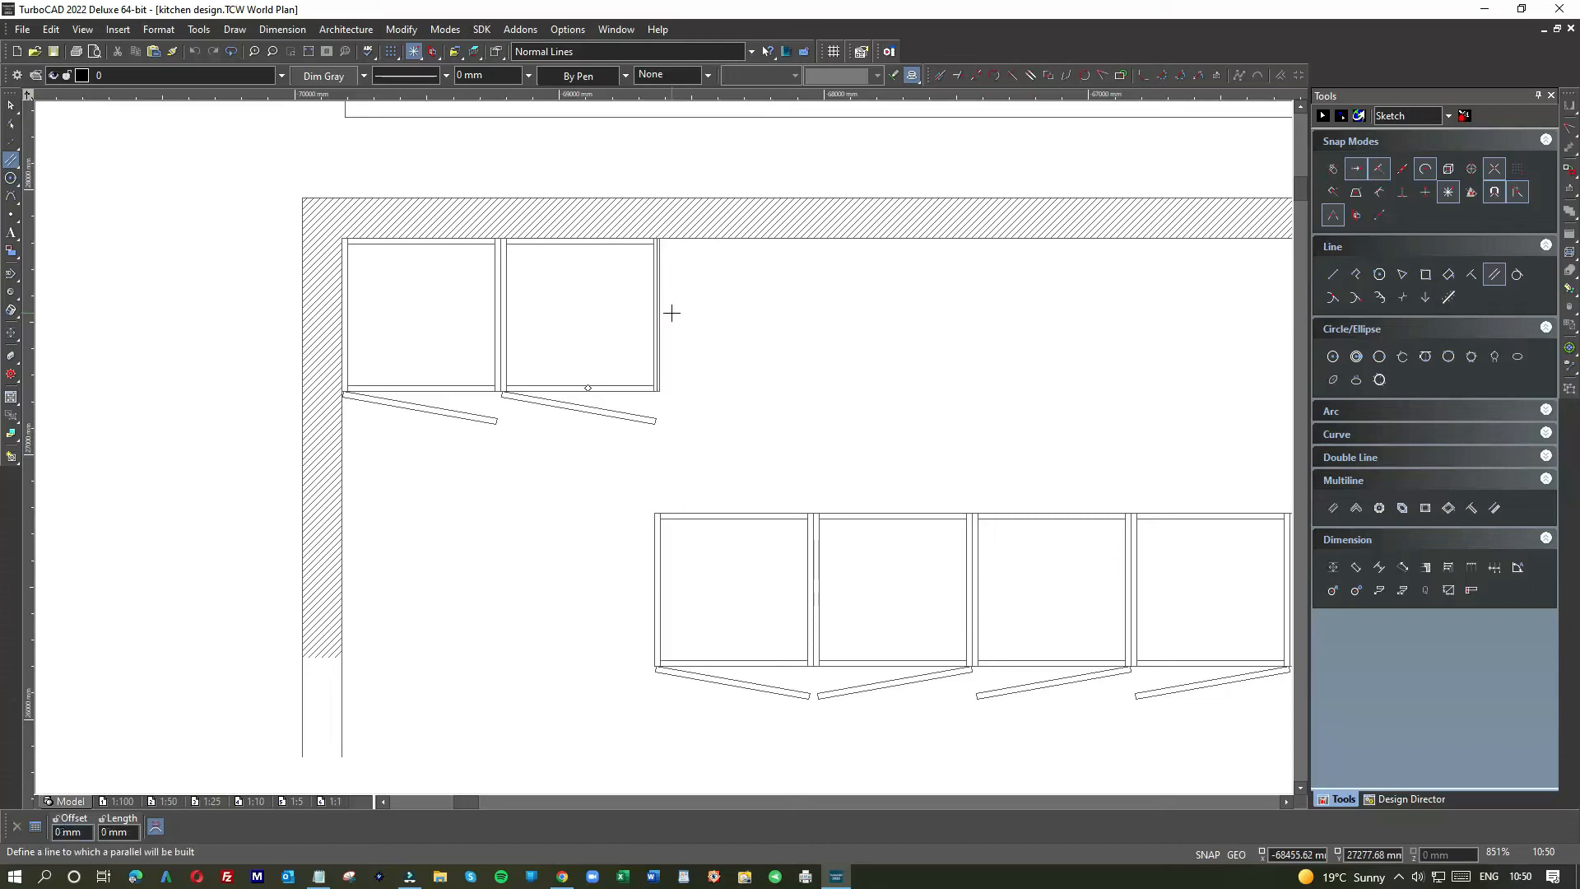
left_click(12, 107)
scroll(658, 383, "up", 1)
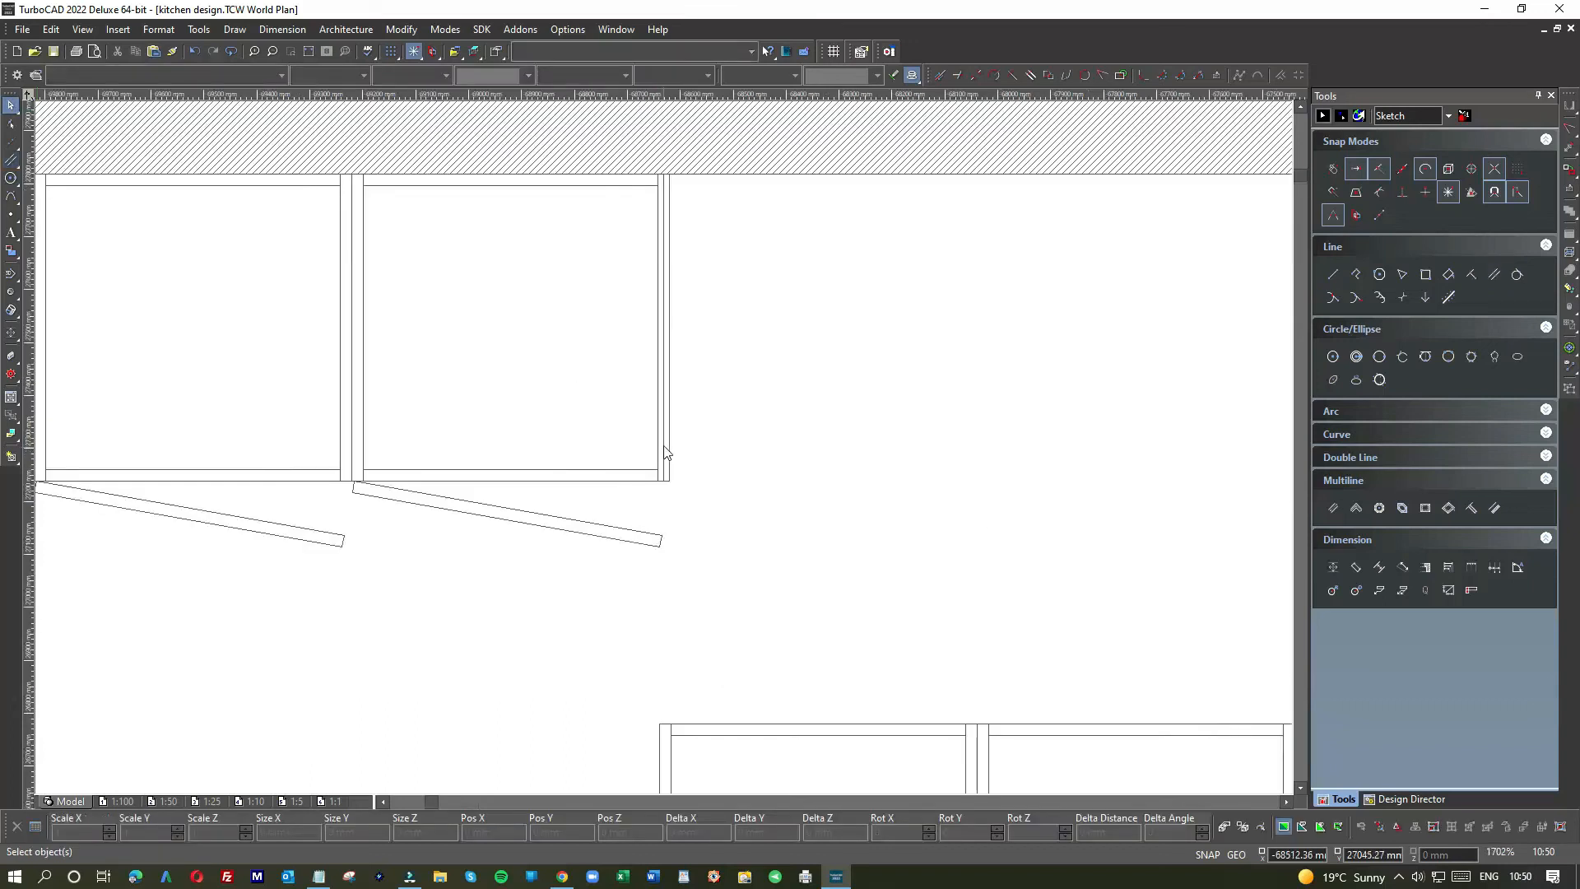
scroll(682, 407, "down", 1)
scroll(664, 449, "down", 1)
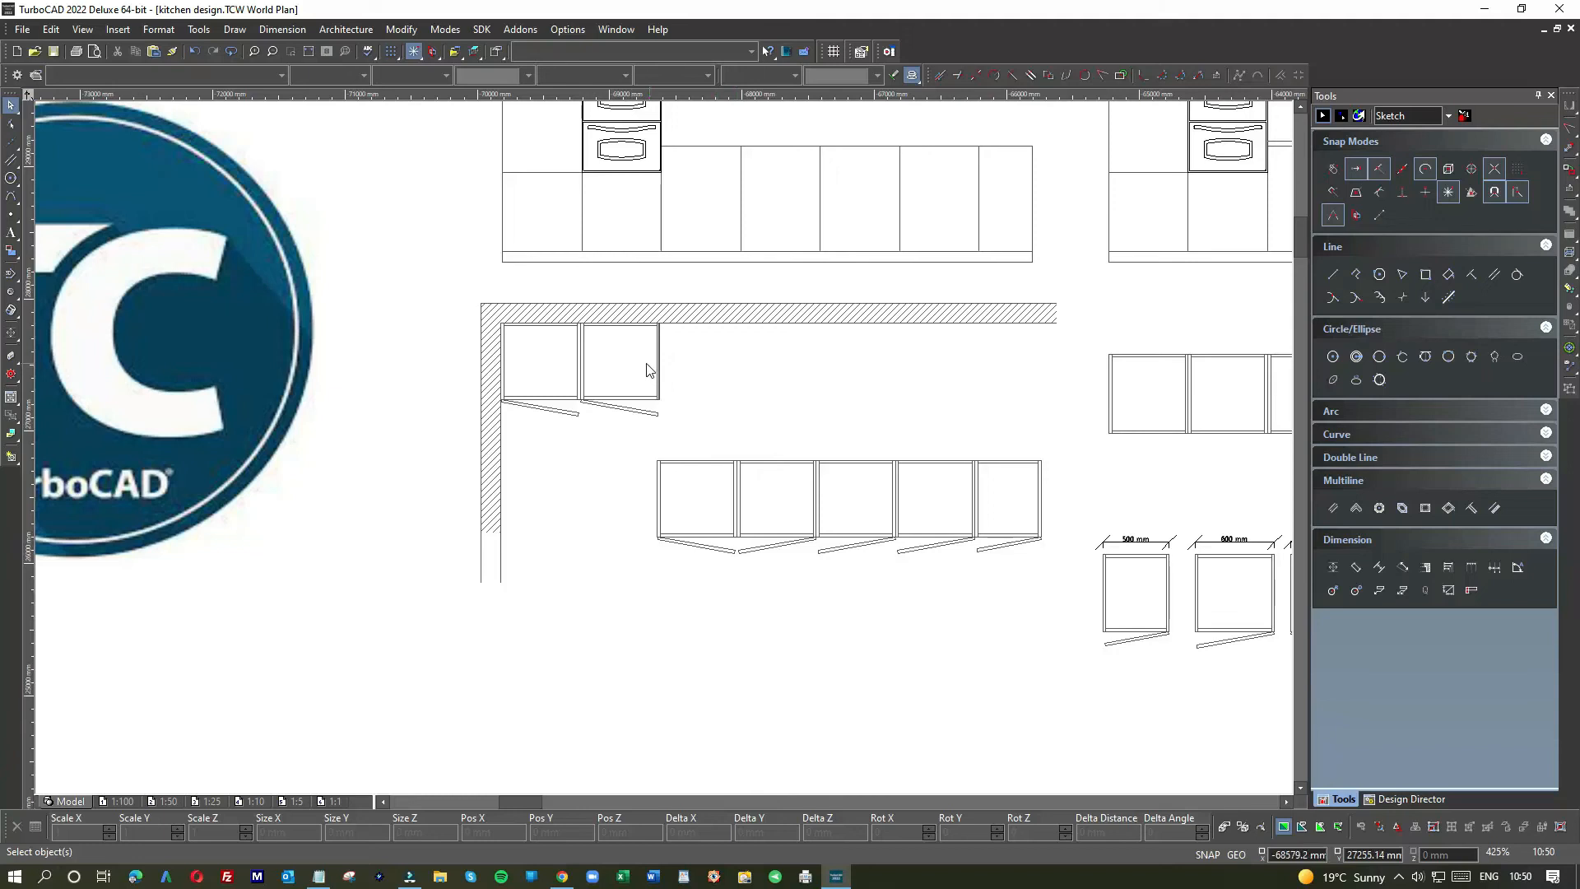
scroll(731, 325, "down", 1)
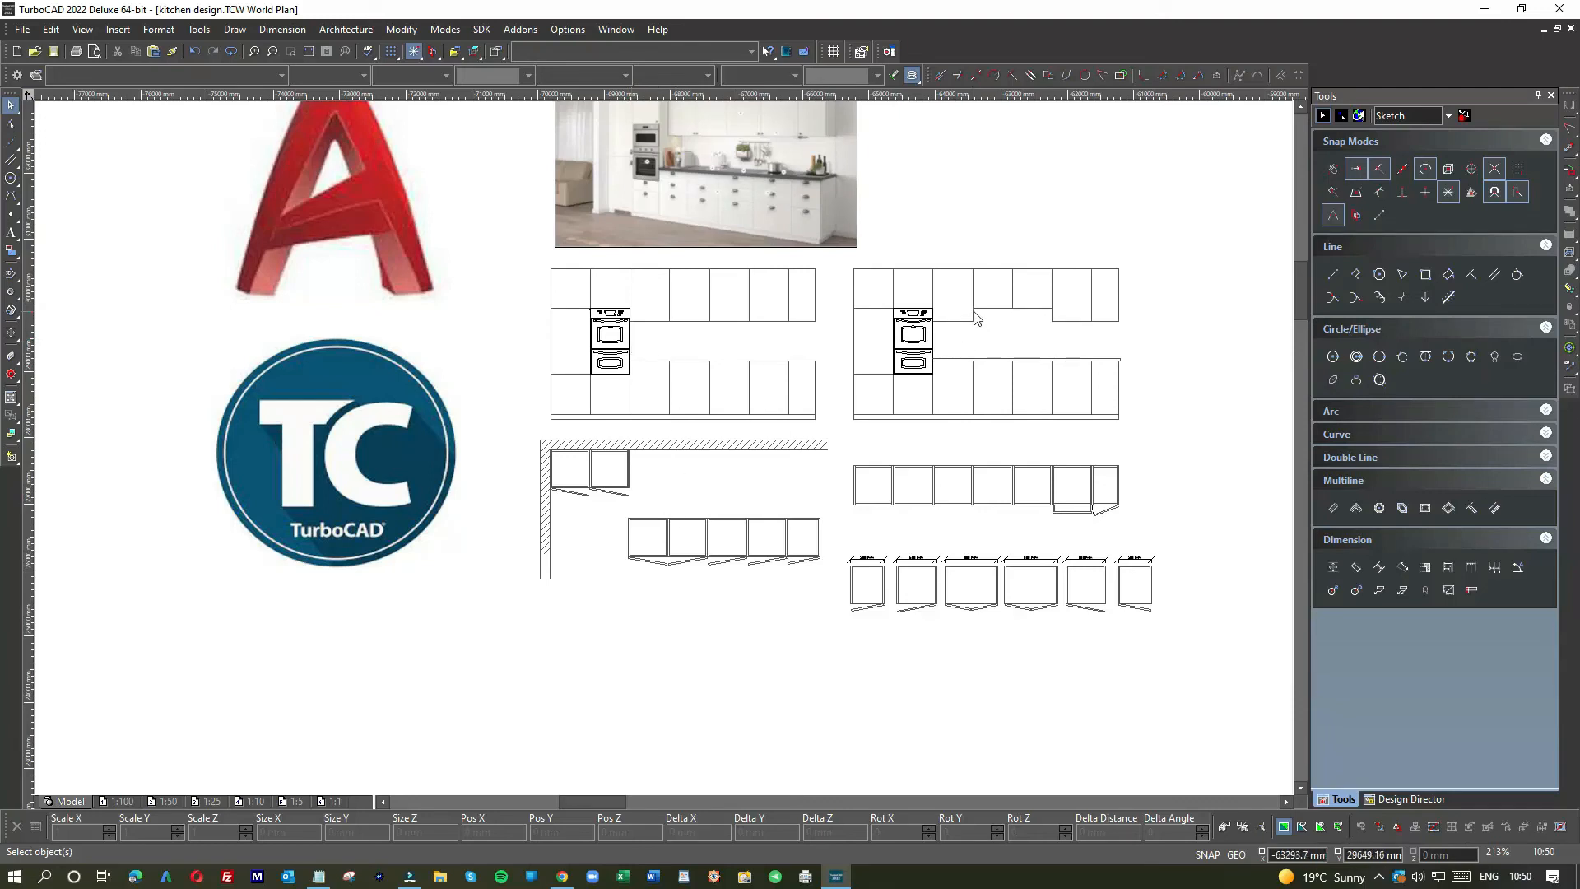
scroll(976, 318, "up", 2)
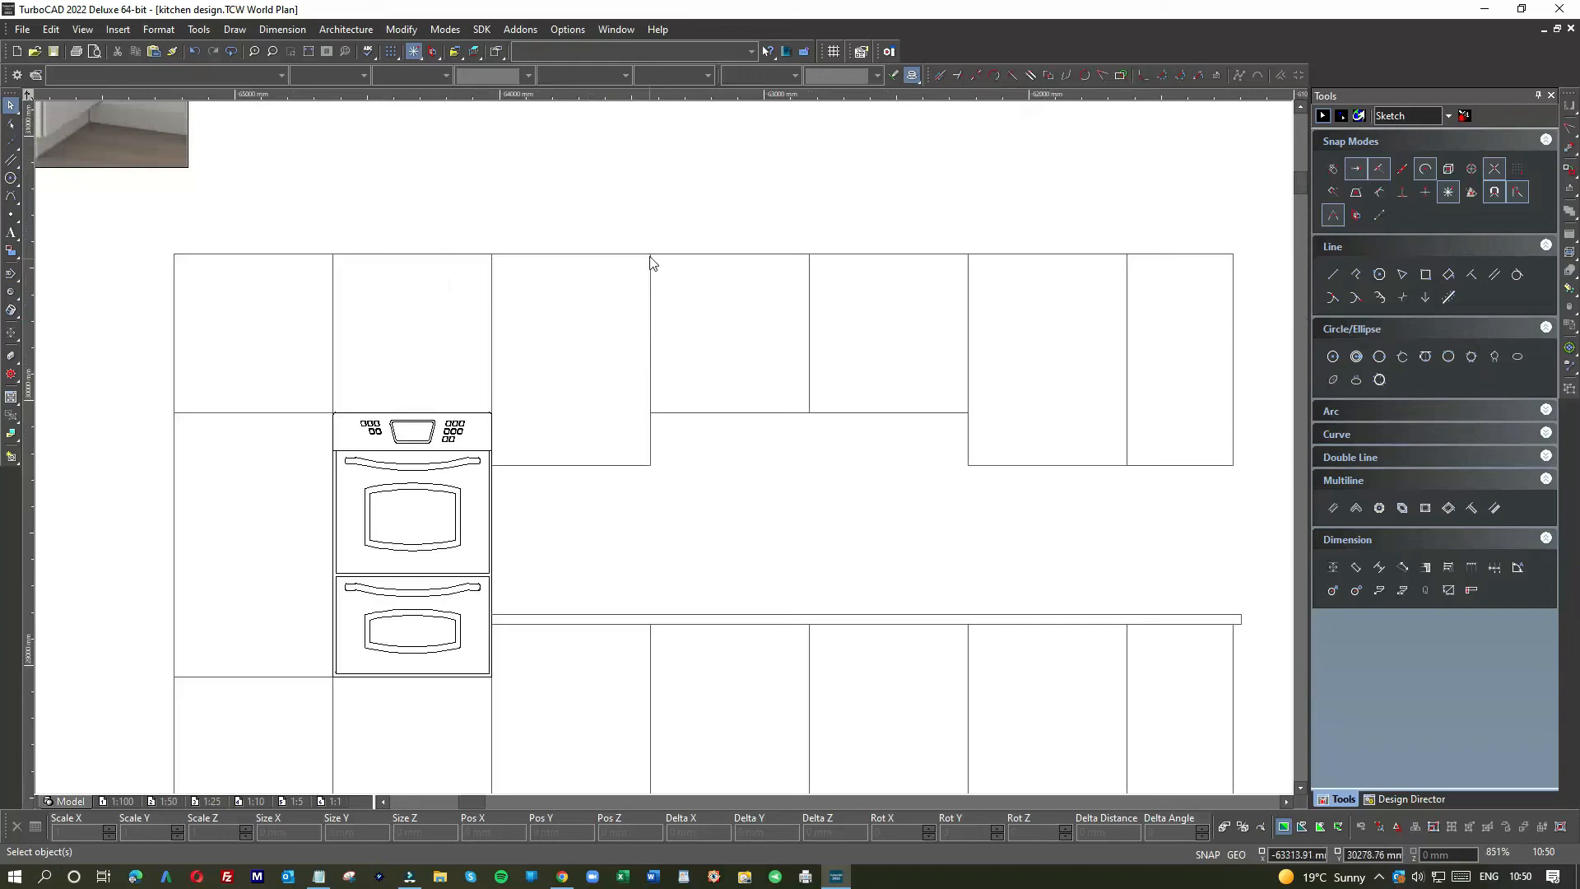
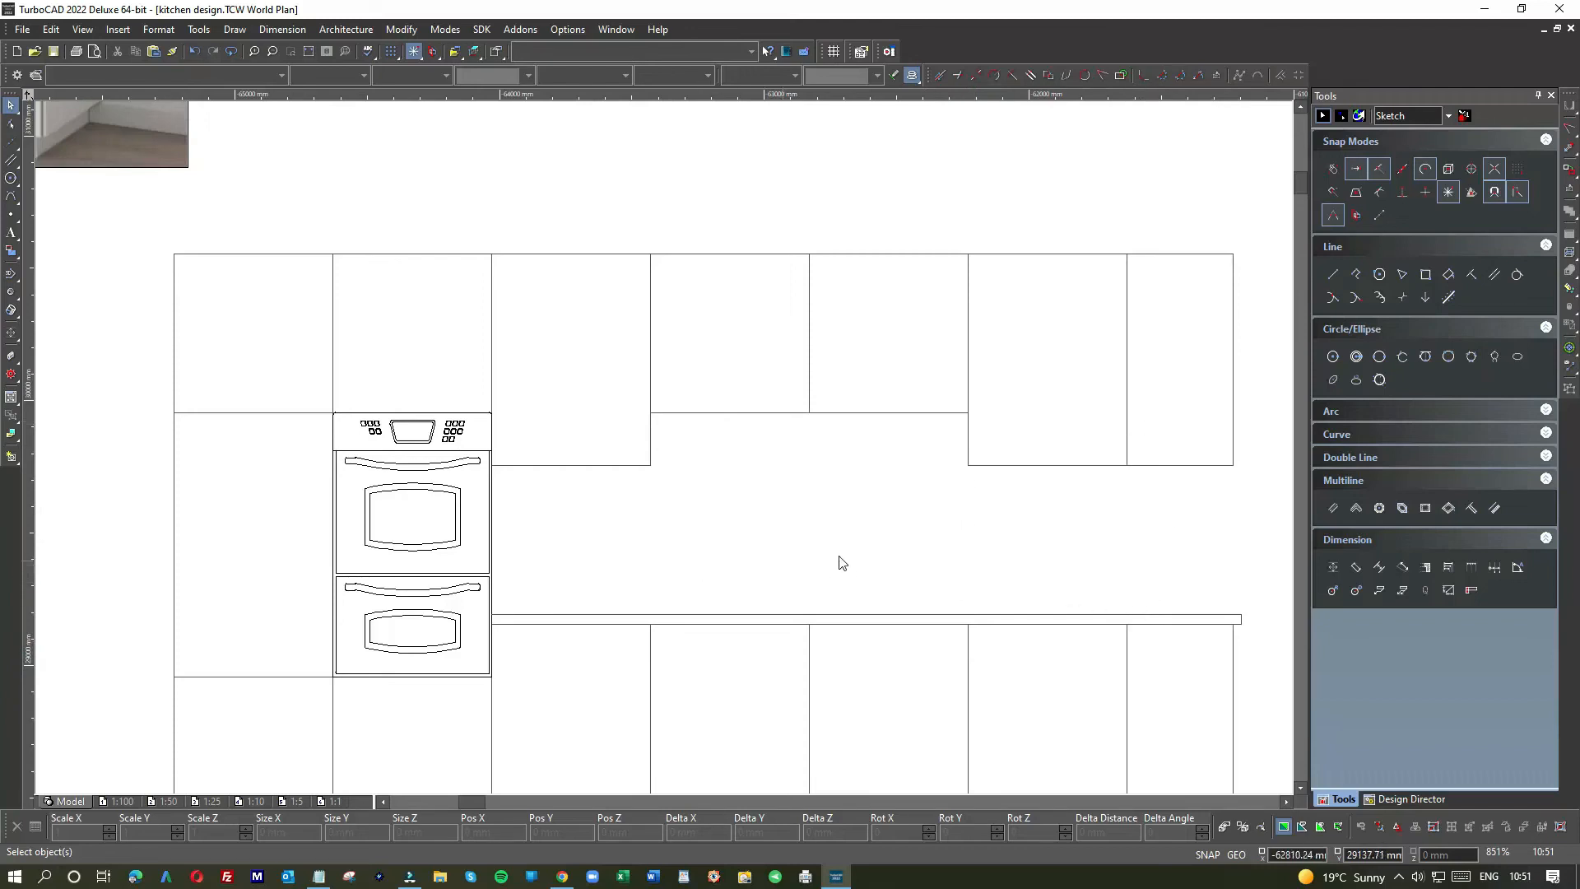
Step: Window-select the five lower-row cabinets and drag them up toward the wall
scroll(663, 452, "down", 2)
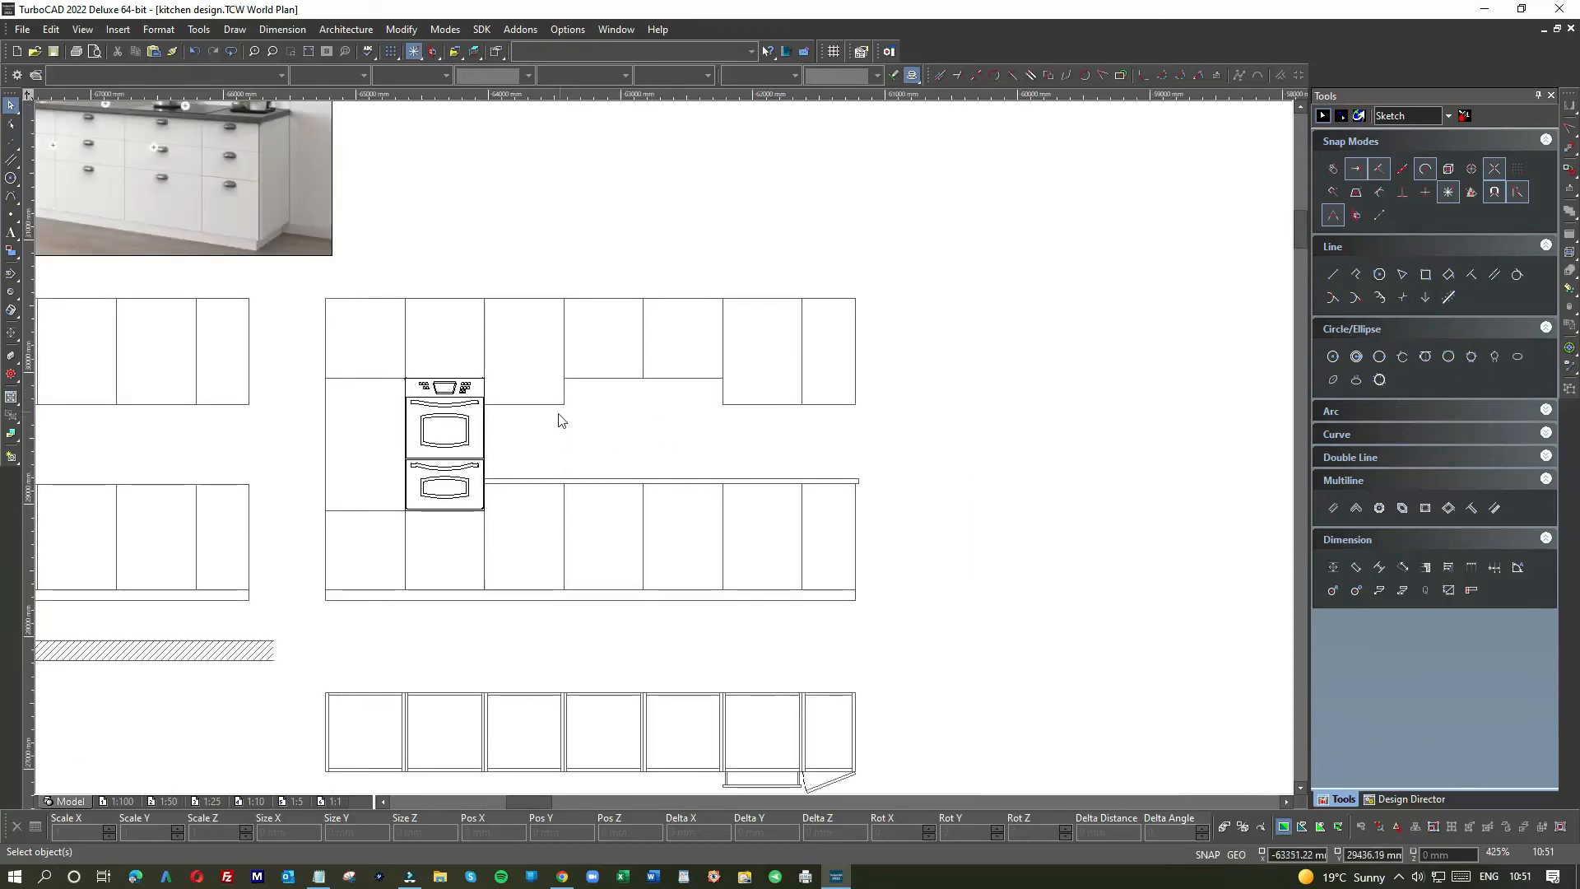
scroll(663, 448, "down", 2)
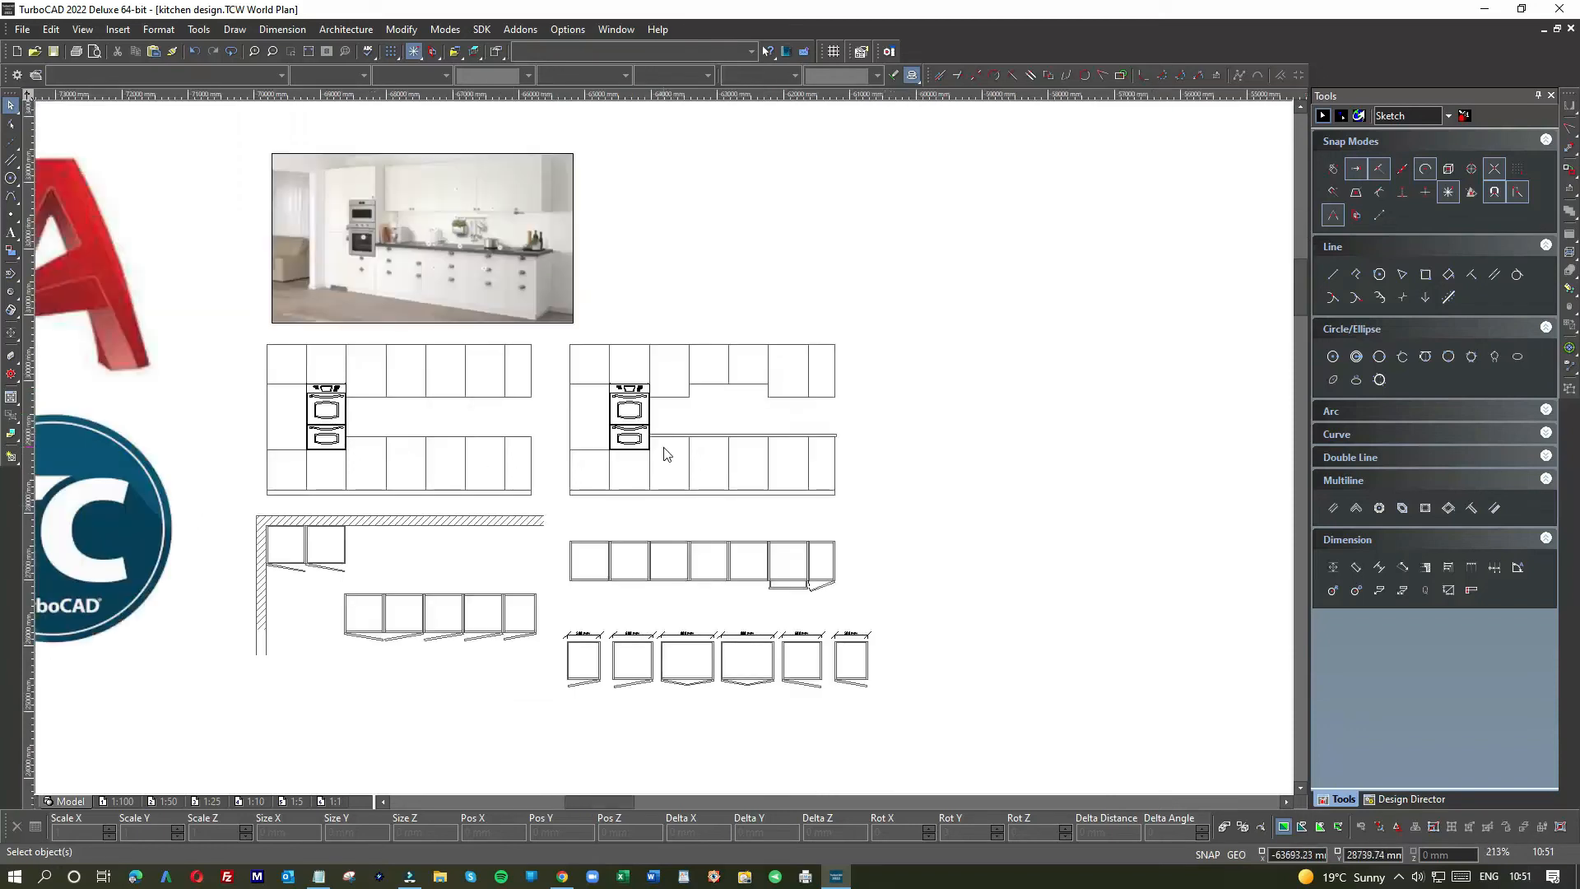
scroll(402, 592, "up", 2)
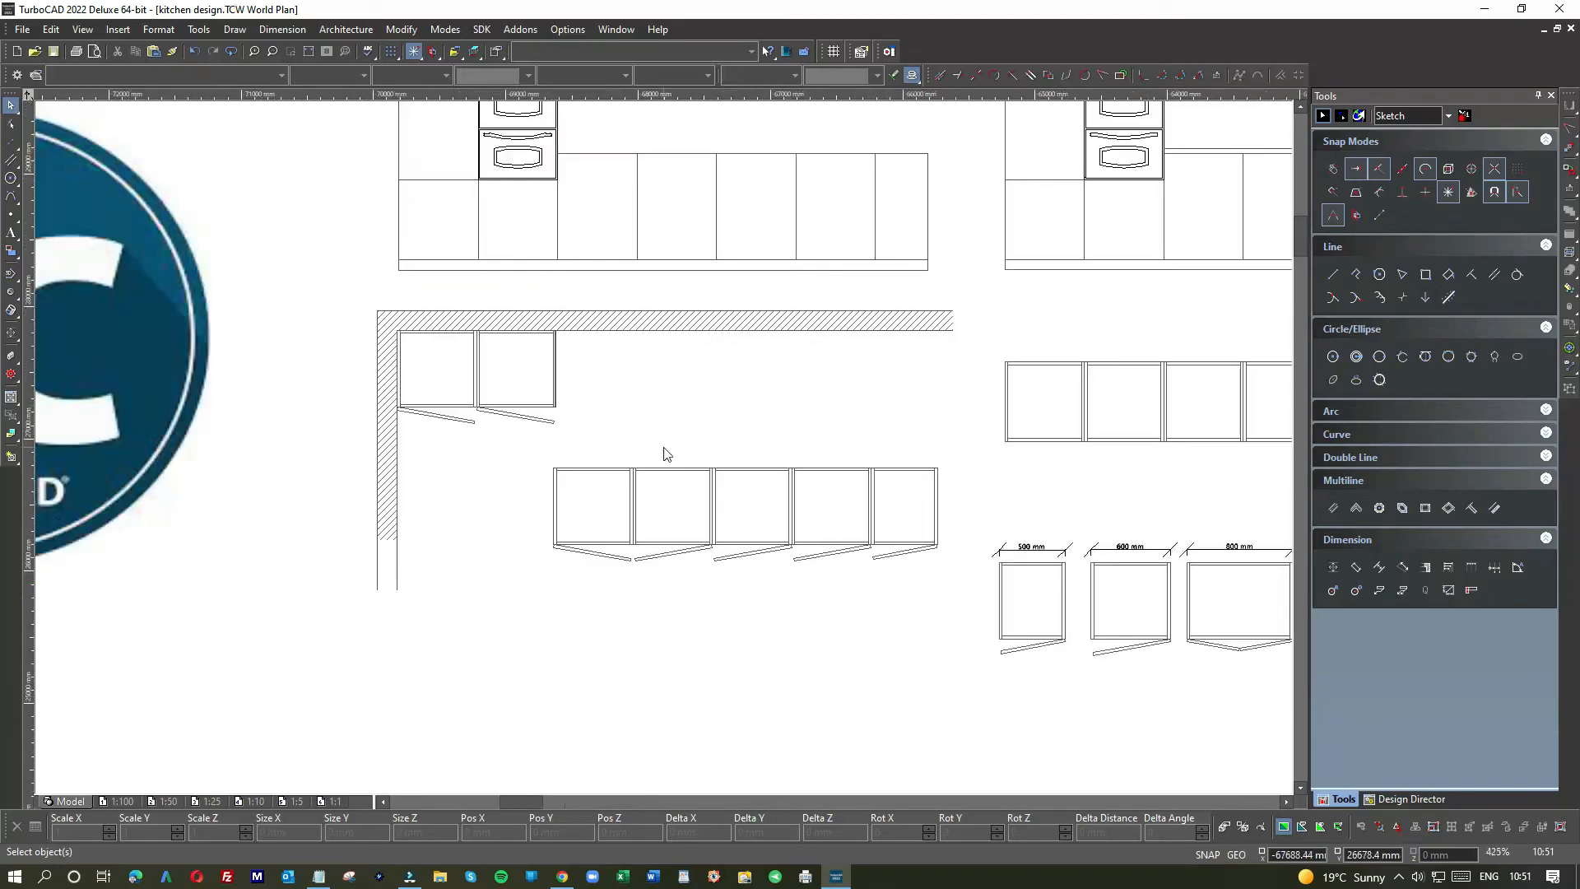
left_click_drag(542, 455, 924, 582)
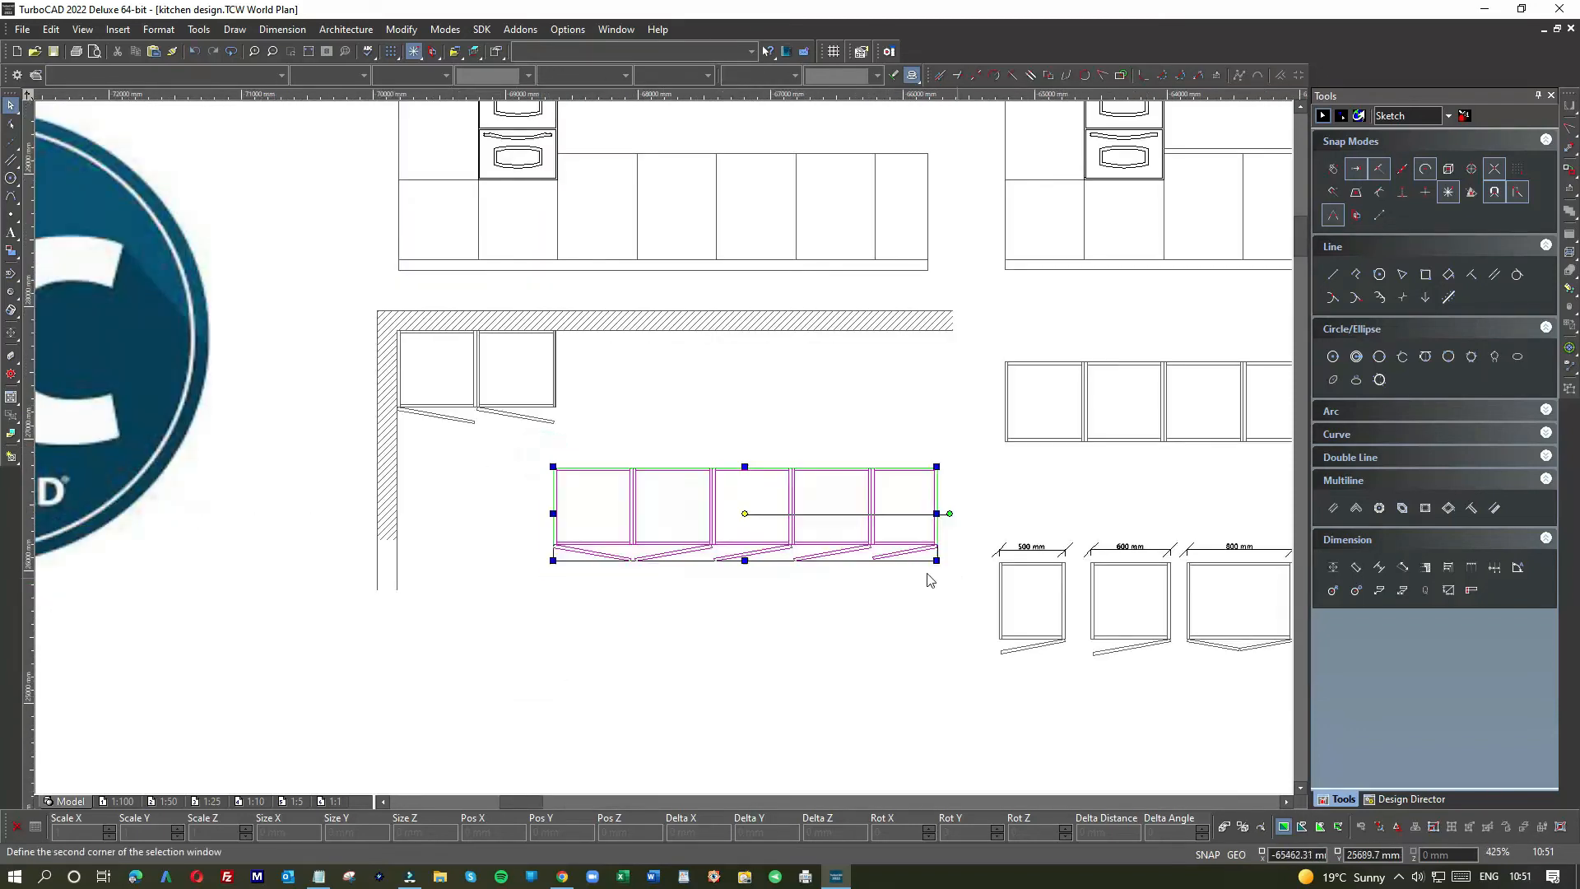
left_click_drag(592, 497, 603, 363)
Step: Reset the selection's base point to its top-left corner and snap it onto the wall corner
scroll(568, 321, "up", 6)
scroll(665, 454, "up", 2)
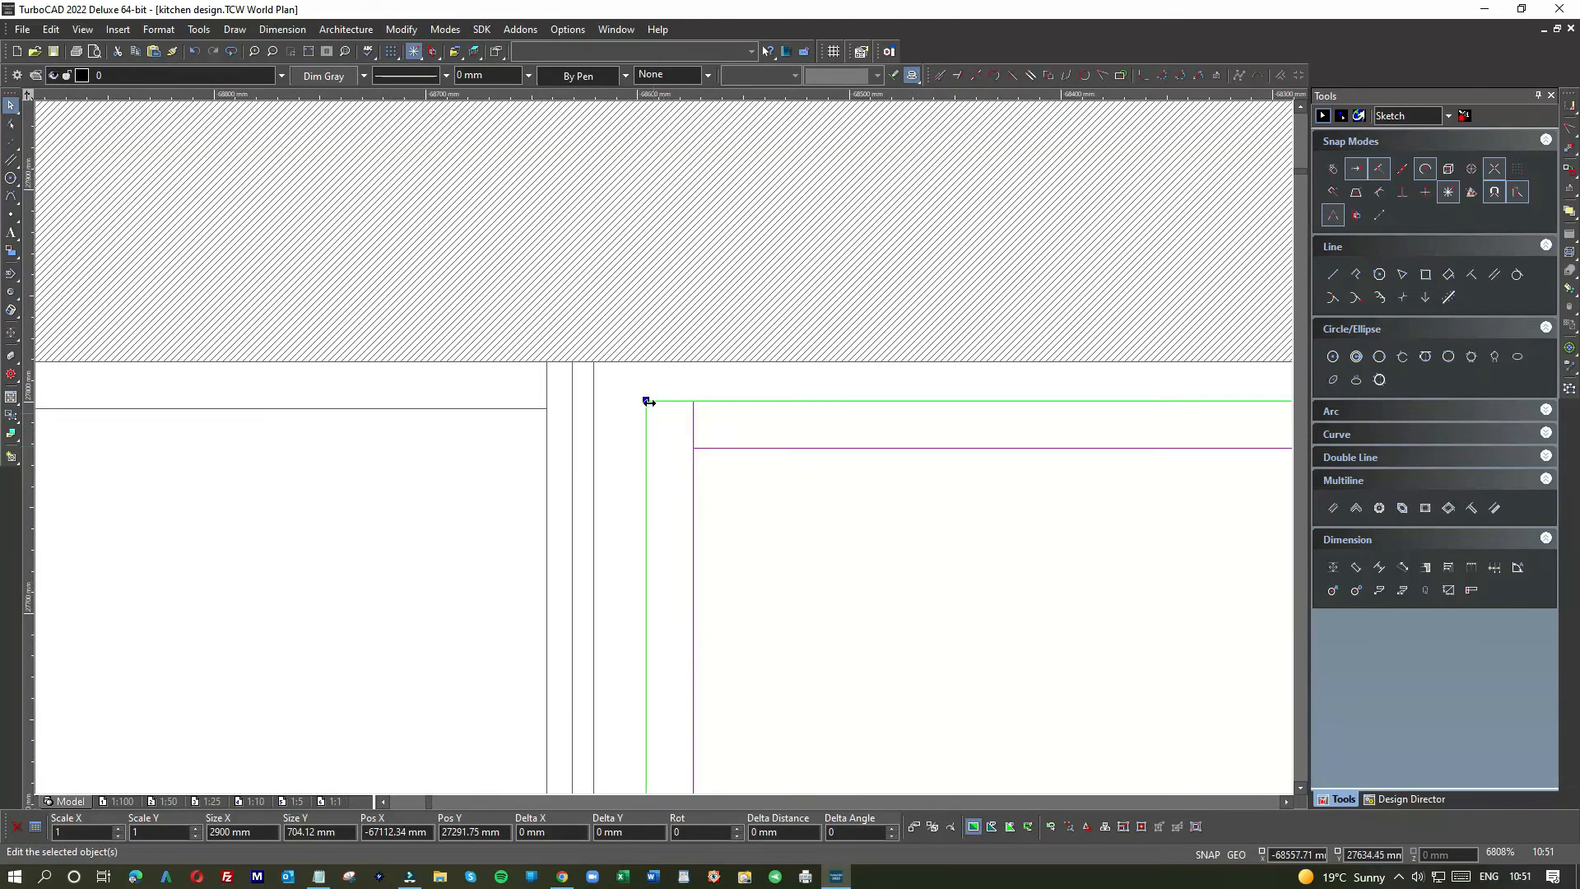
left_click(648, 401)
key("e")
left_click(649, 401)
left_click_drag(648, 402, 593, 361)
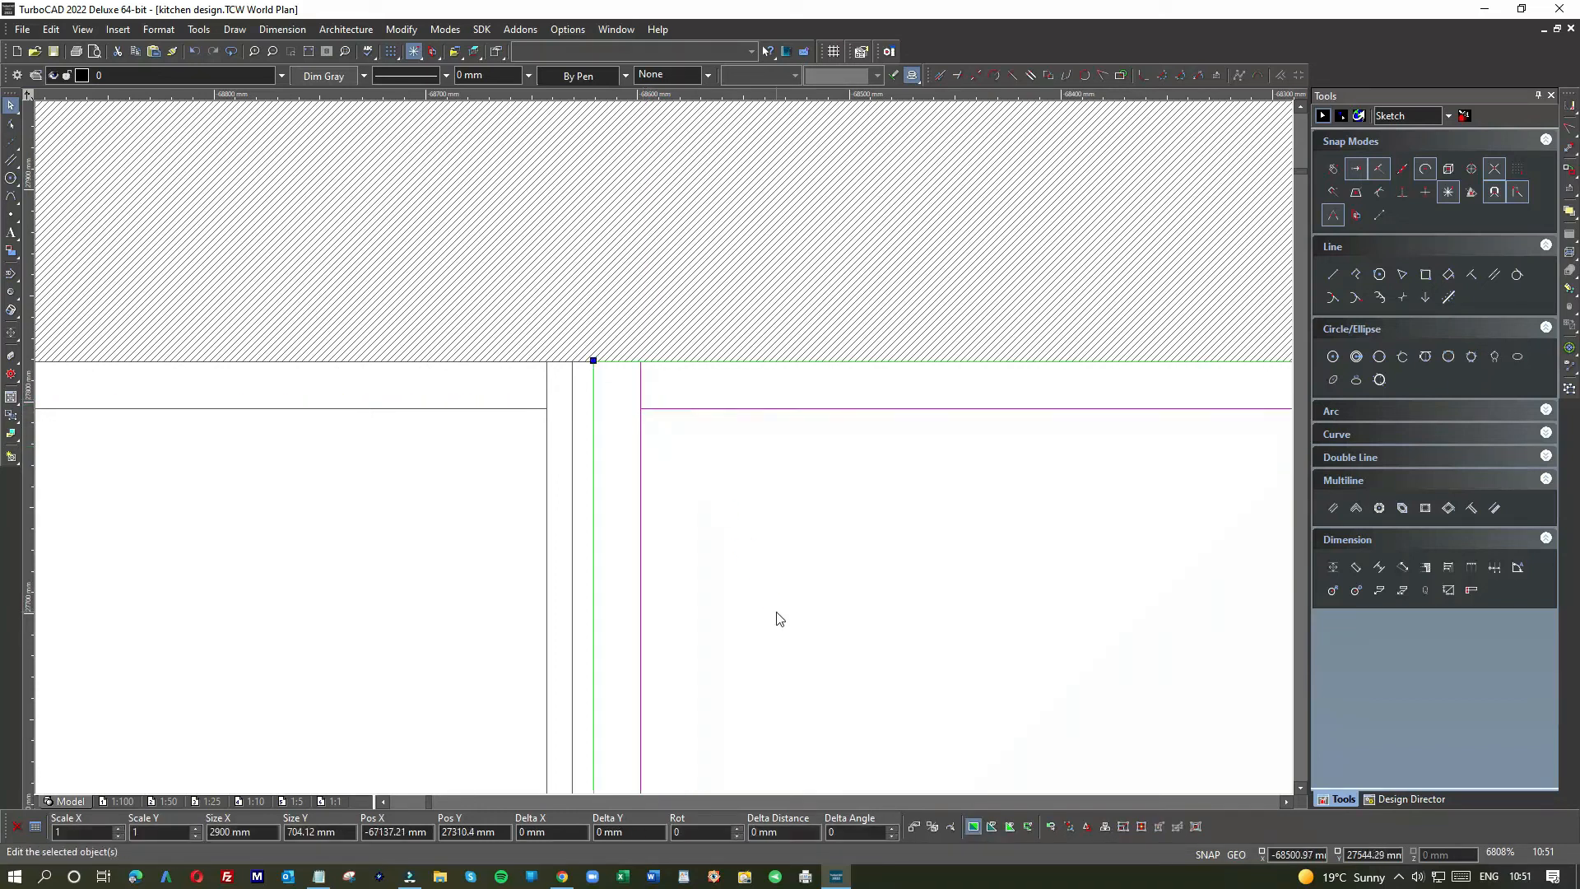
scroll(405, 447, "down", 2)
left_click(406, 442)
scroll(663, 452, "down", 2)
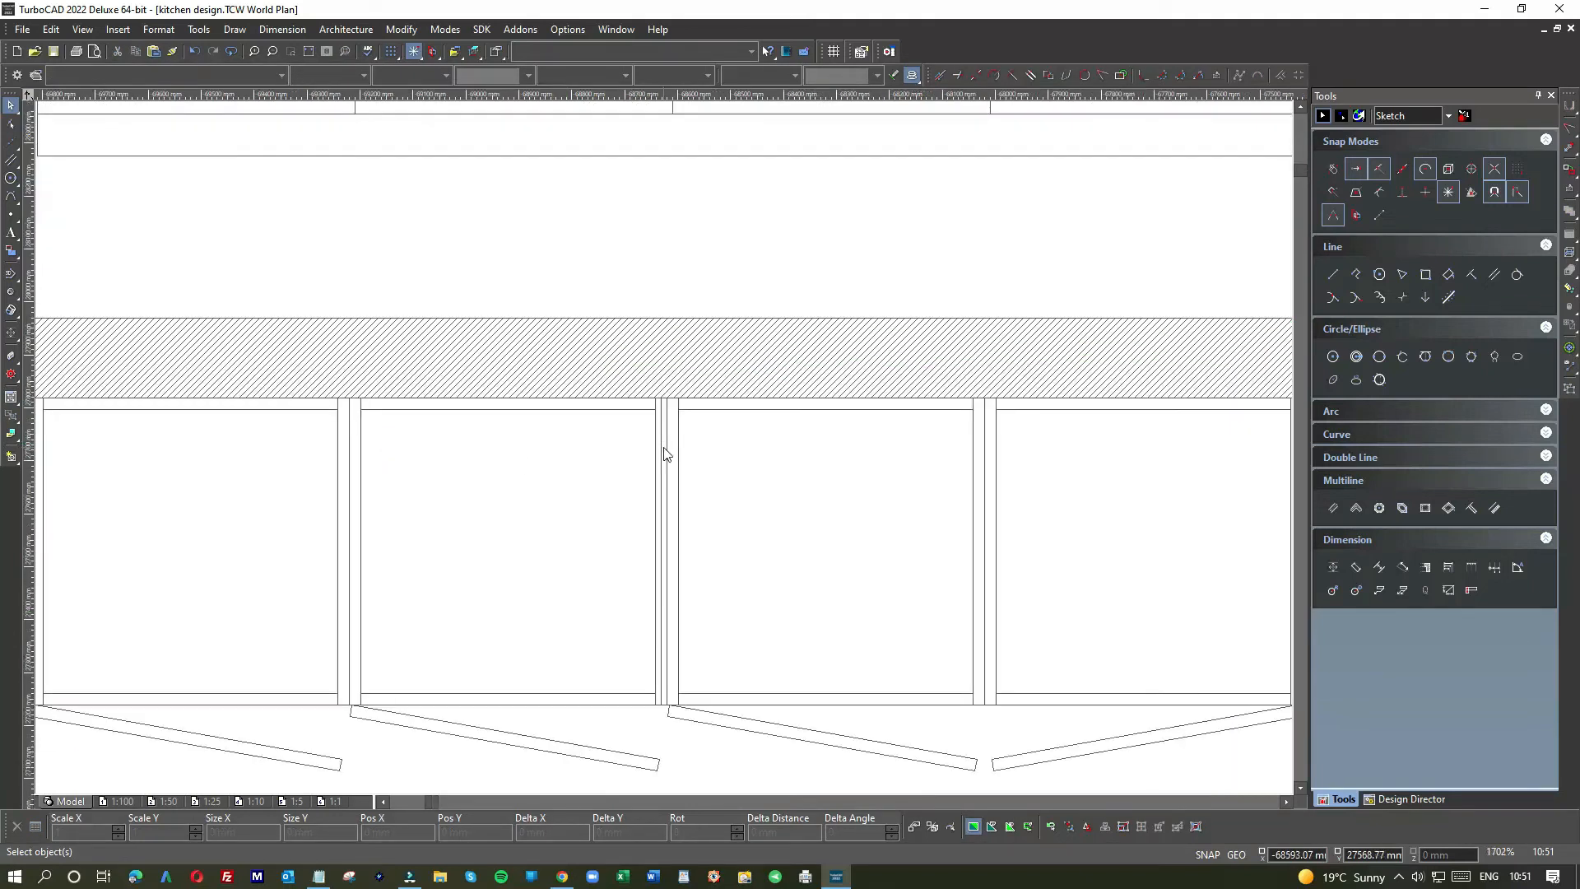
scroll(663, 452, "down", 4)
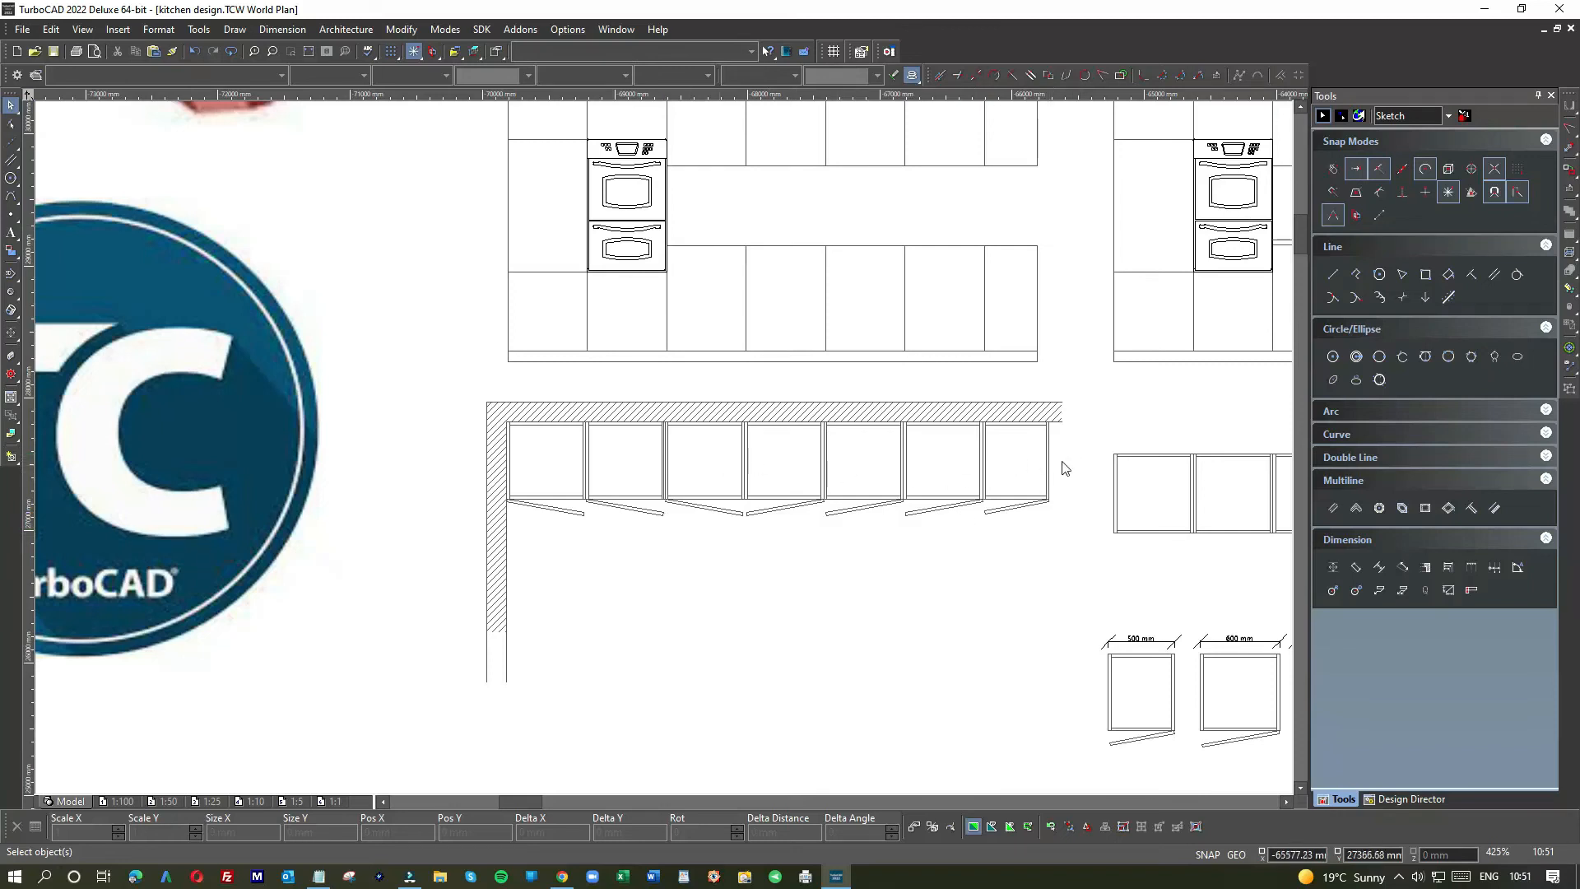
scroll(1061, 467, "up", 4)
Step: Draw a parallel line 12 mm from the last cabinet's right edge
left_click(1494, 275)
left_click(613, 404)
type("12")
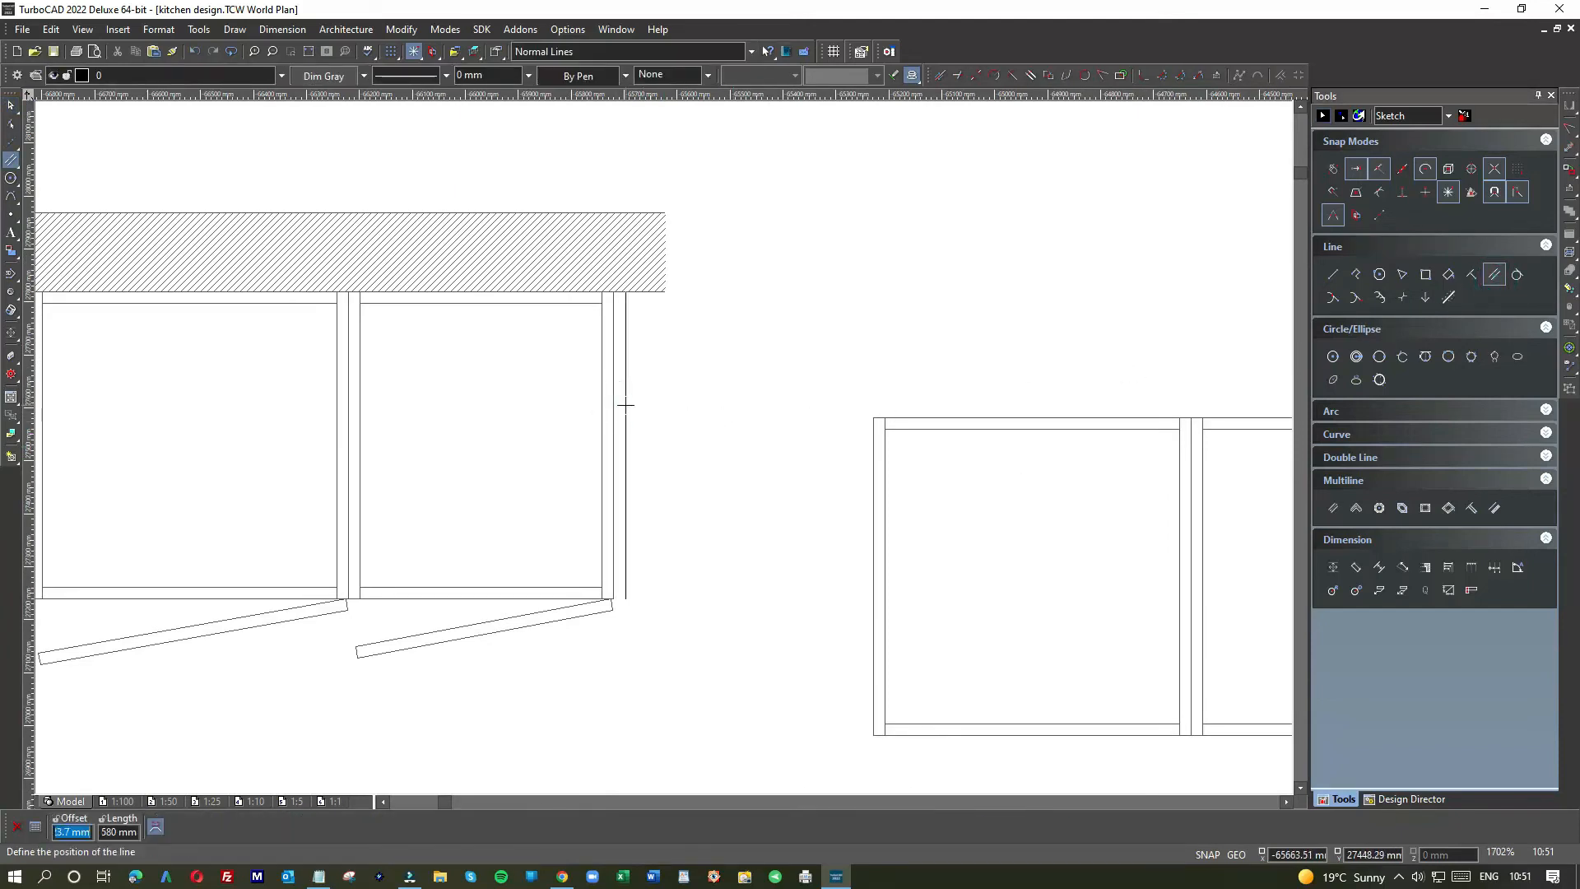
key("Return")
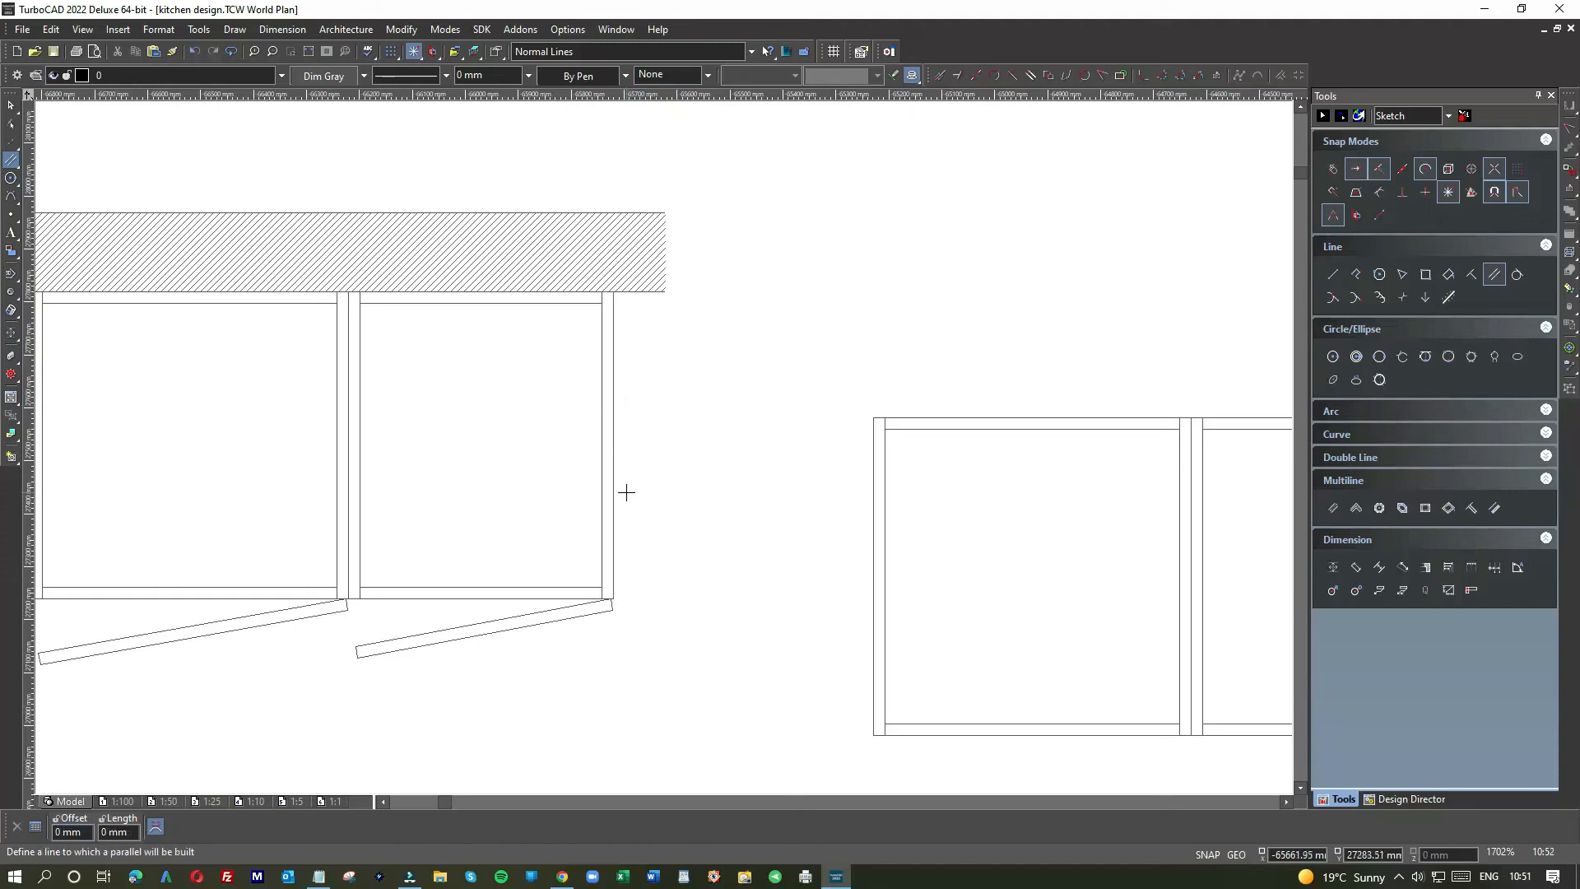
scroll(631, 455, "down", 1)
scroll(663, 446, "up", 2)
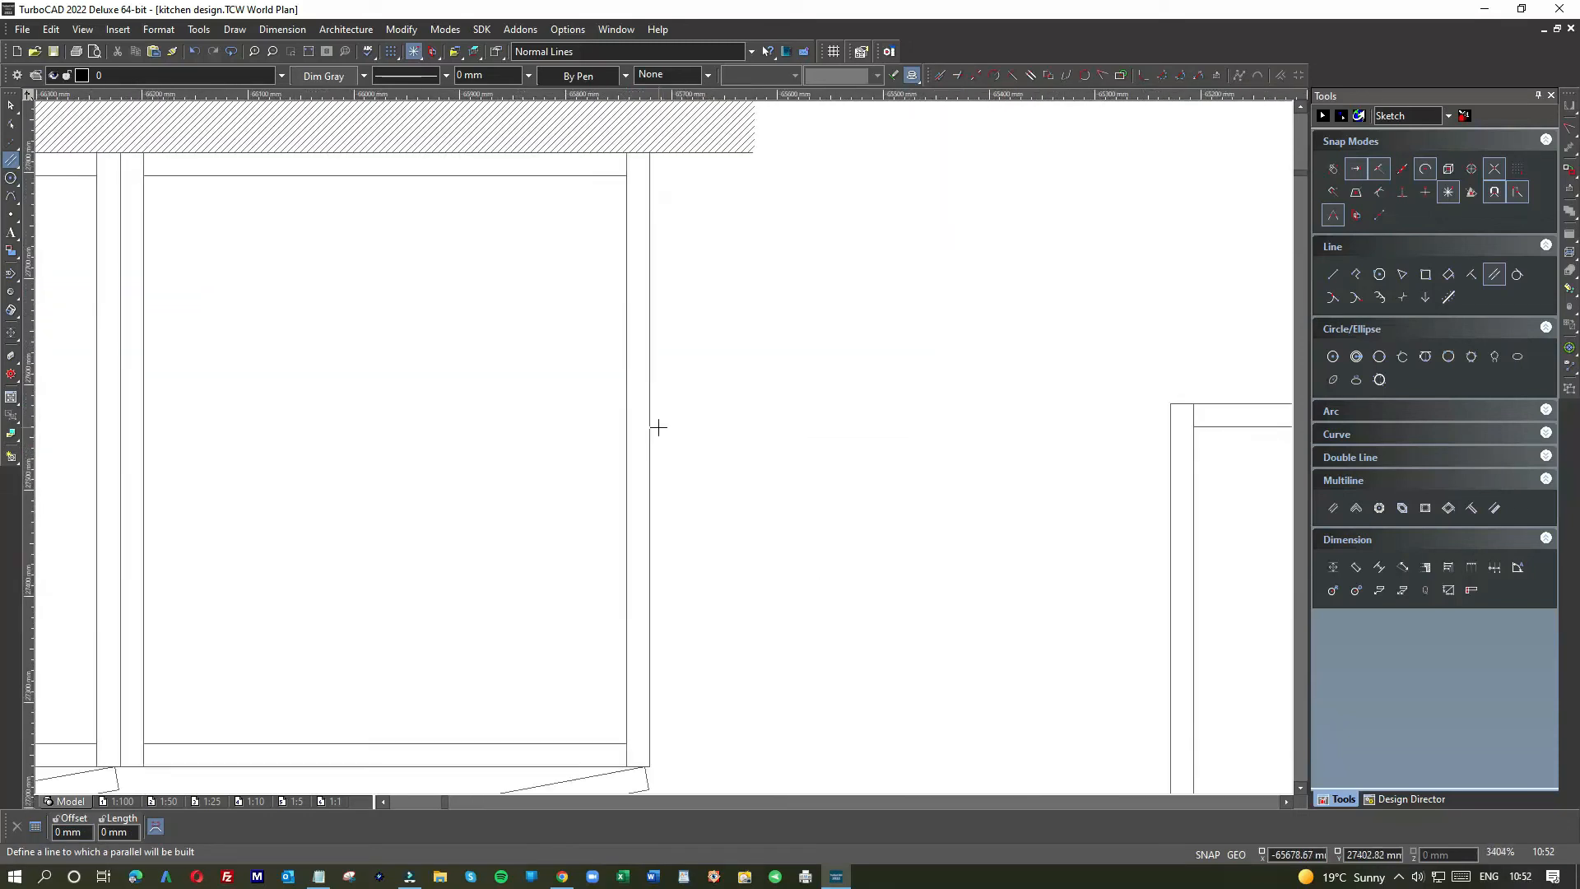
left_click(652, 427)
key("Escape")
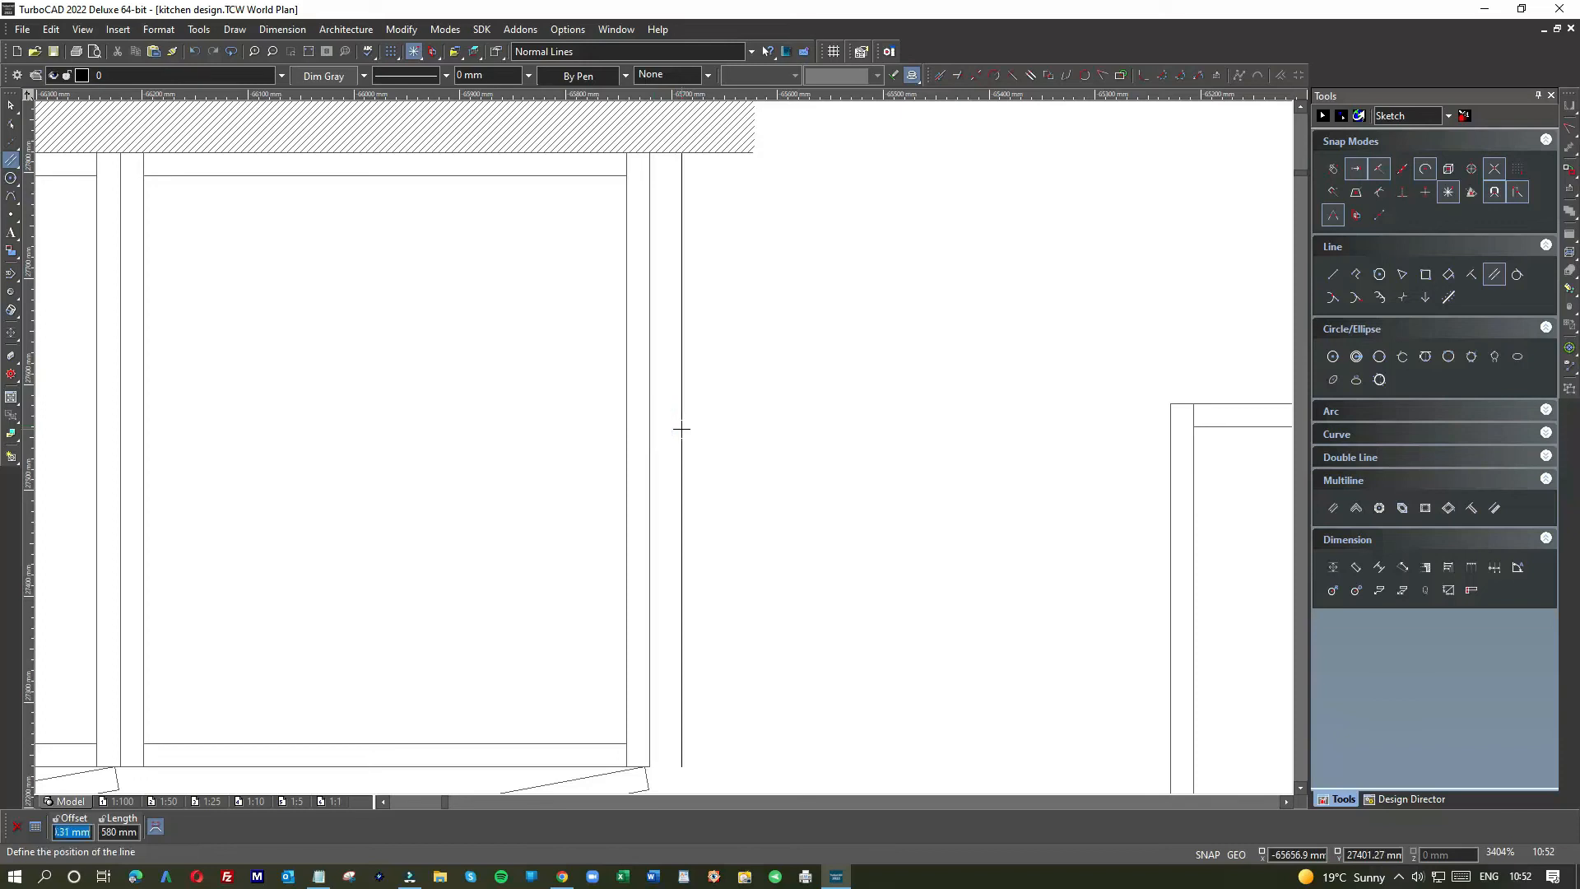
Step: Cancel the pending parallel line and undo the stray line
scroll(665, 445, "down", 1)
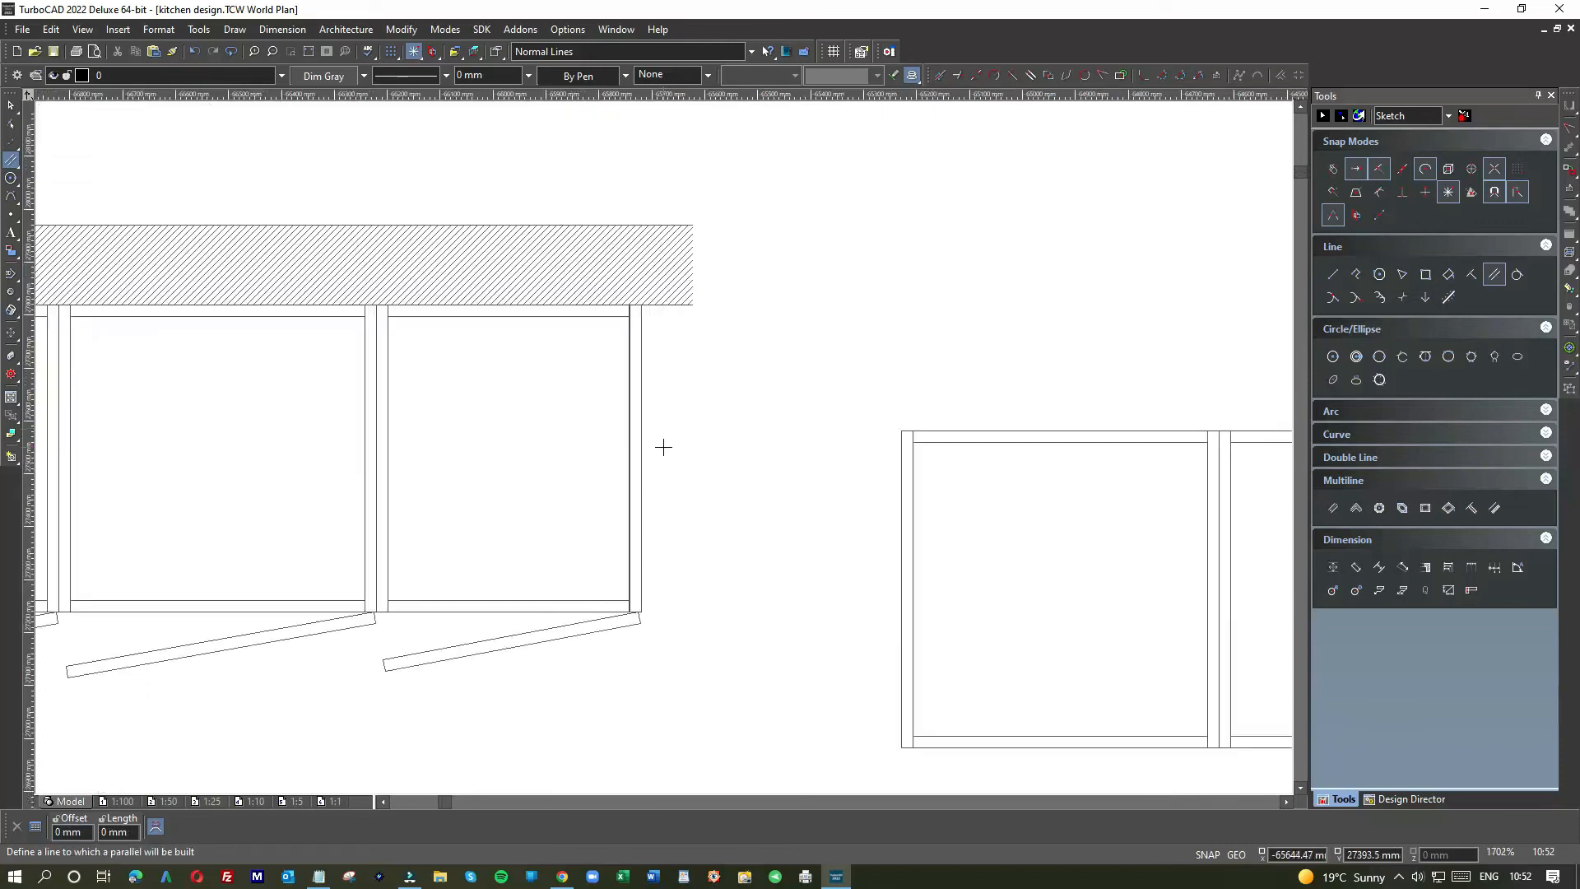
scroll(665, 444, "down", 1)
scroll(663, 446, "up", 1)
scroll(663, 447, "up", 1)
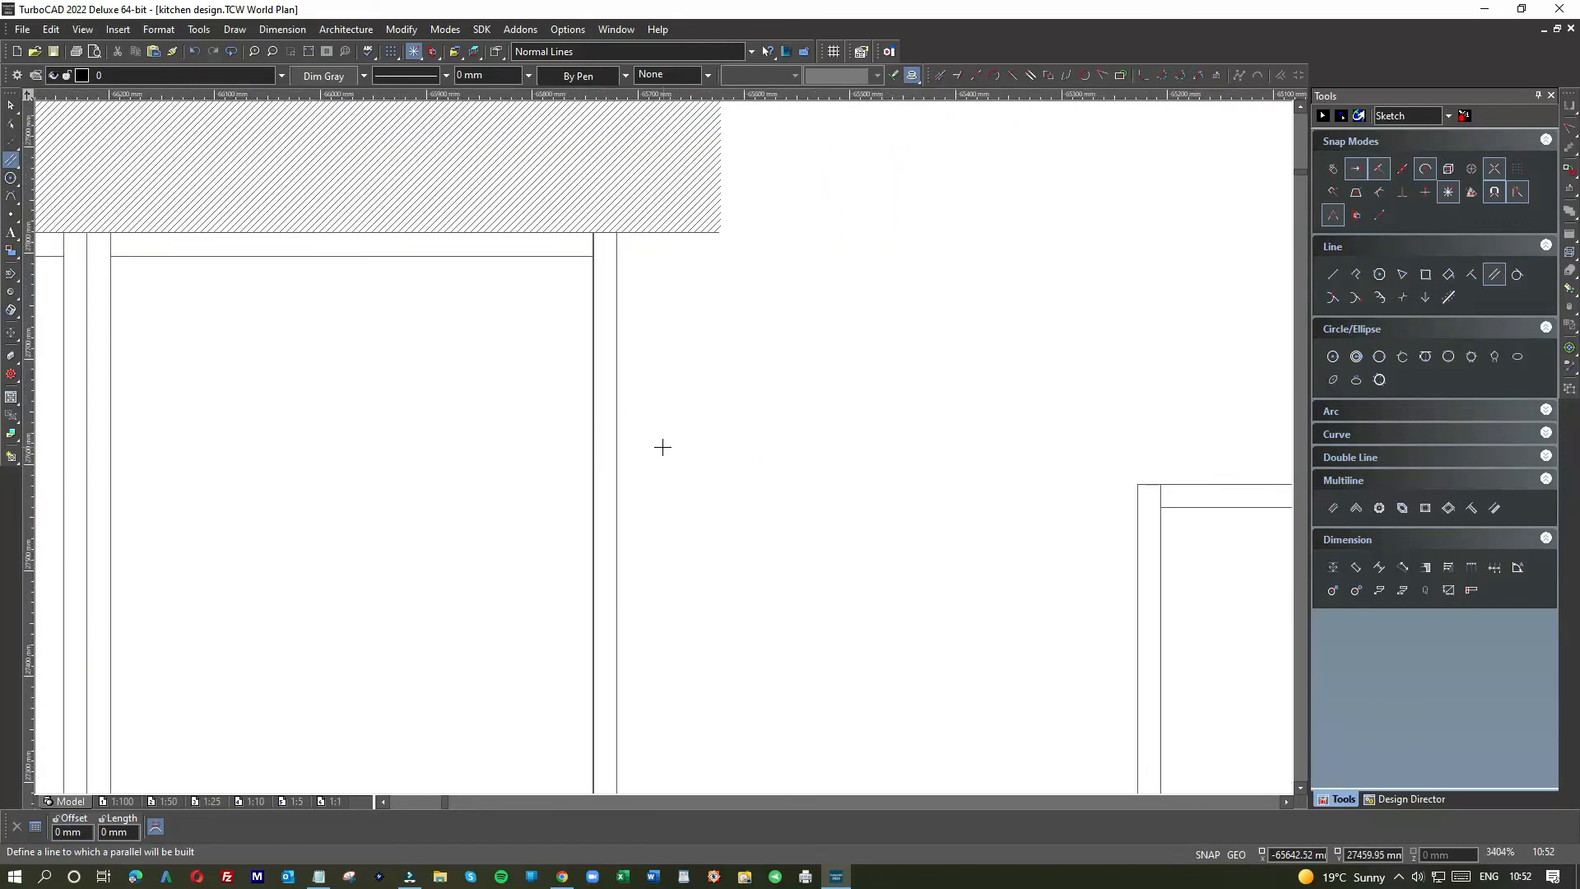
key("Escape")
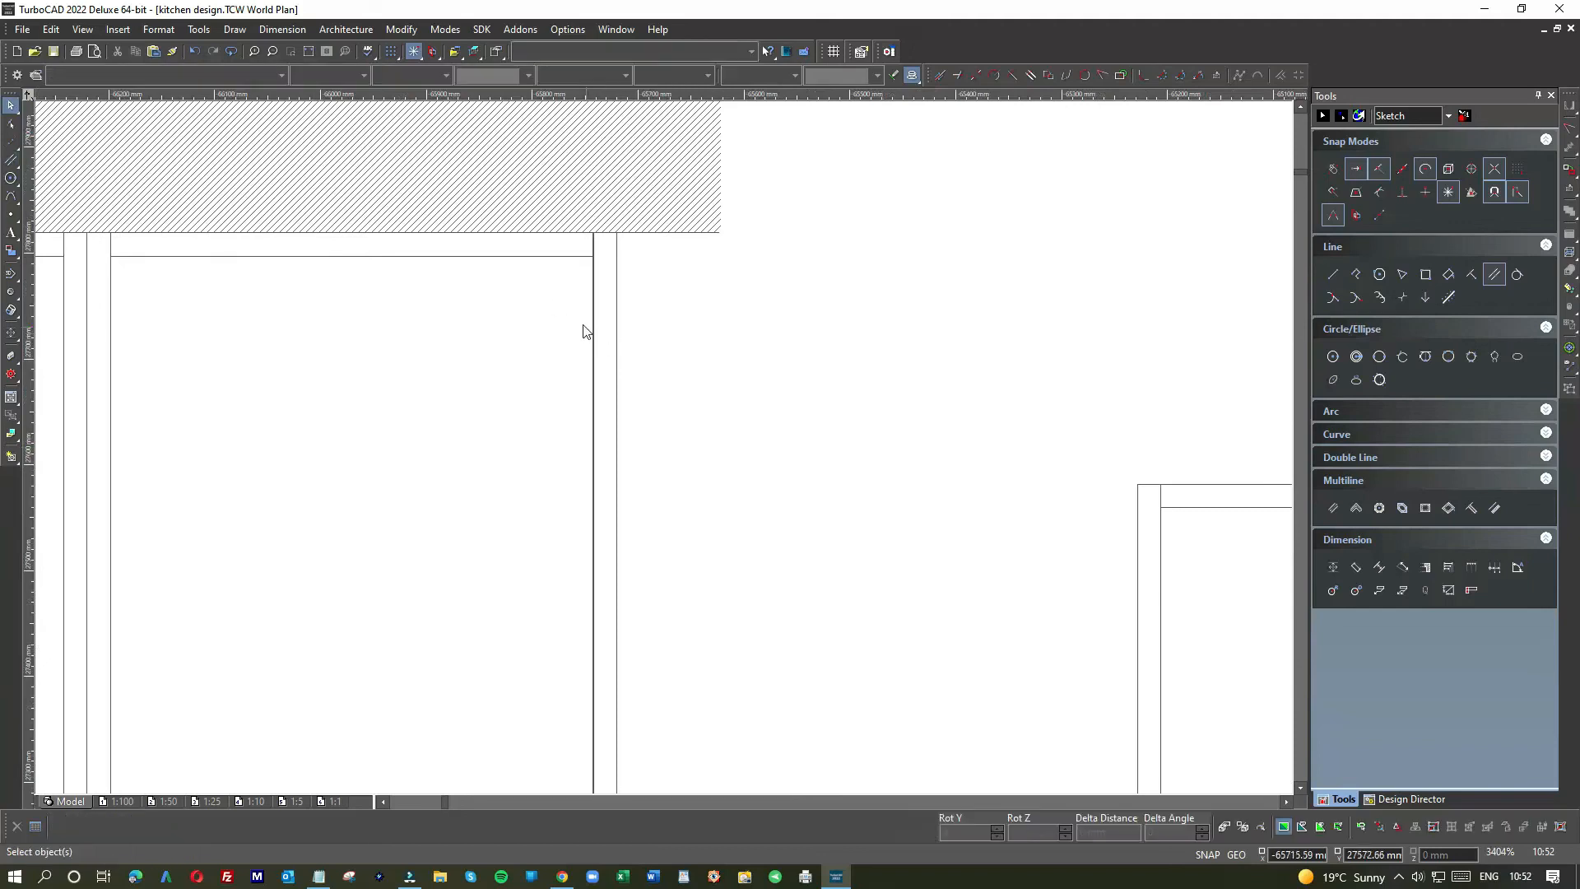
left_click(195, 52)
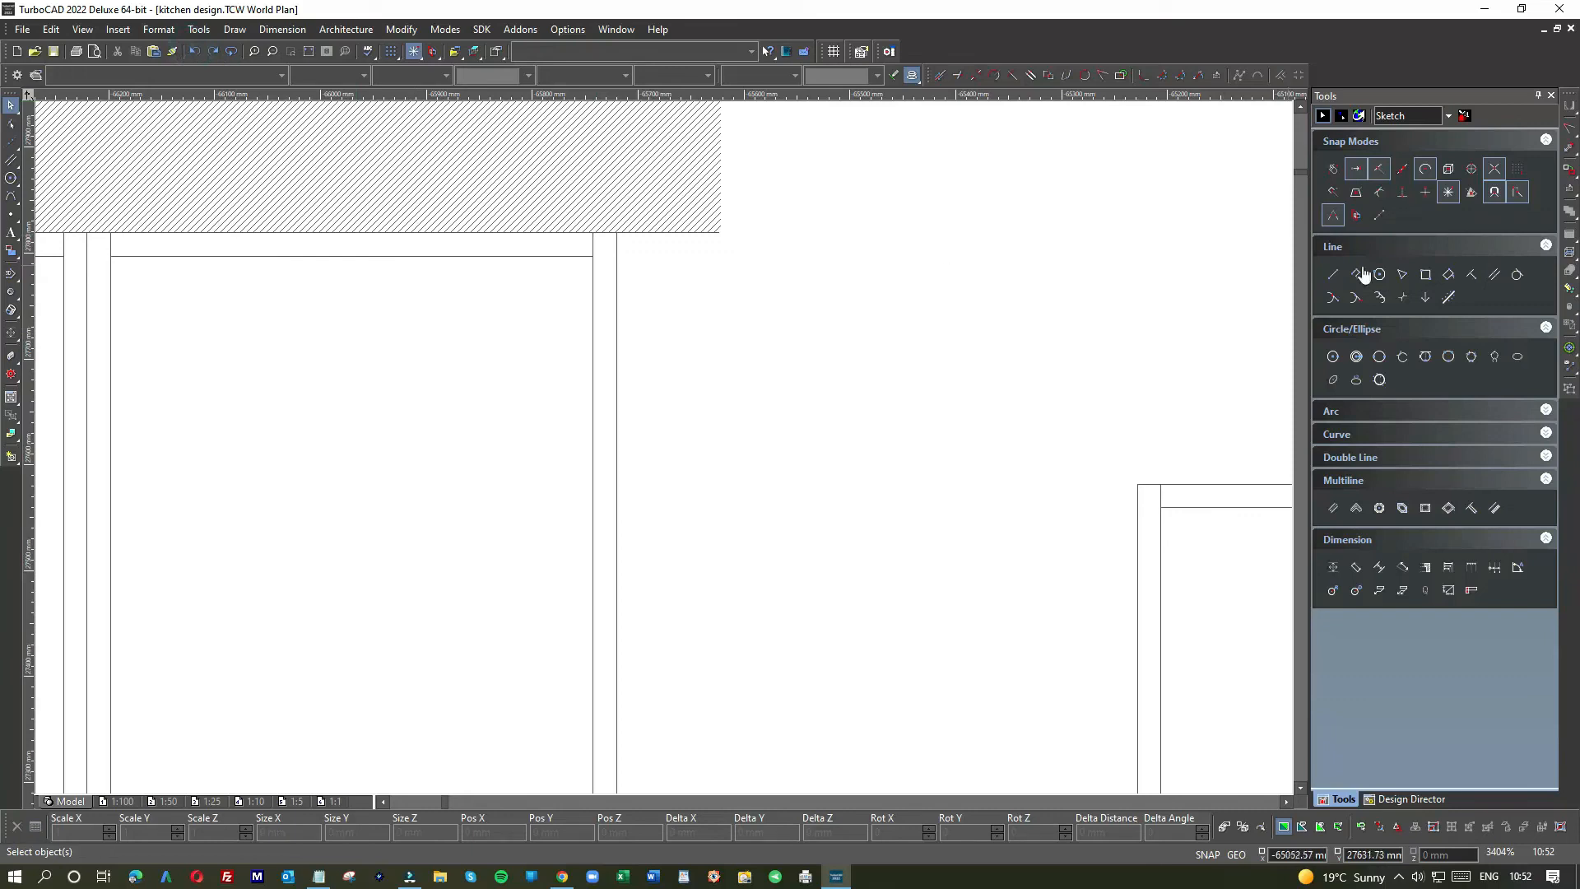
Step: Add a parallel line at 22 mm offset, then another parallel off the new vertical line
left_click(1494, 274)
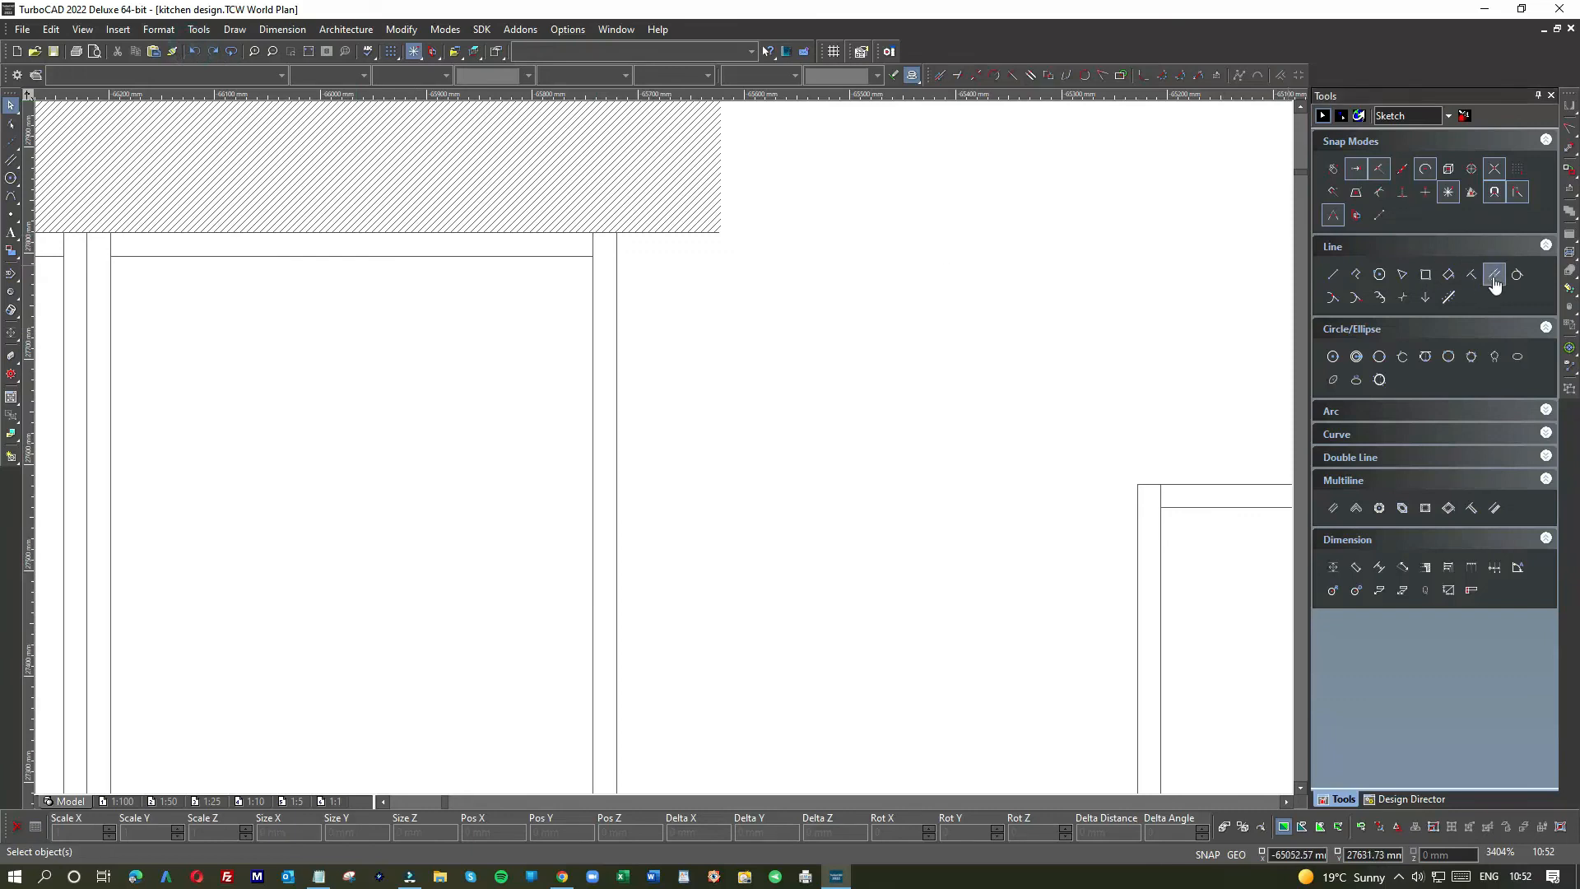
left_click(617, 449)
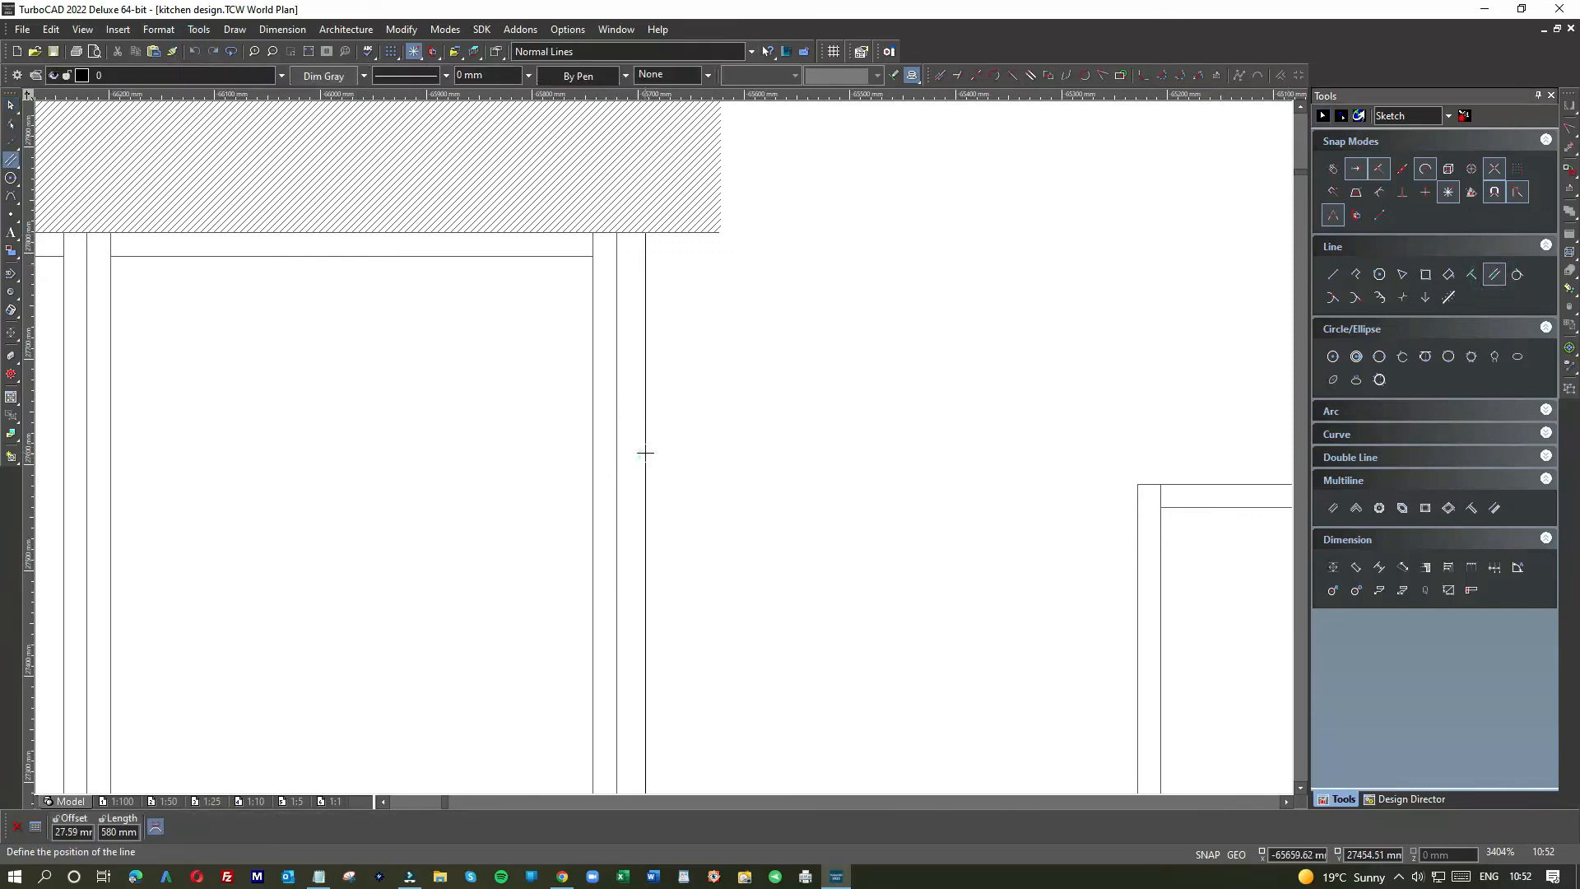
key("Tab")
type("22")
key("Return")
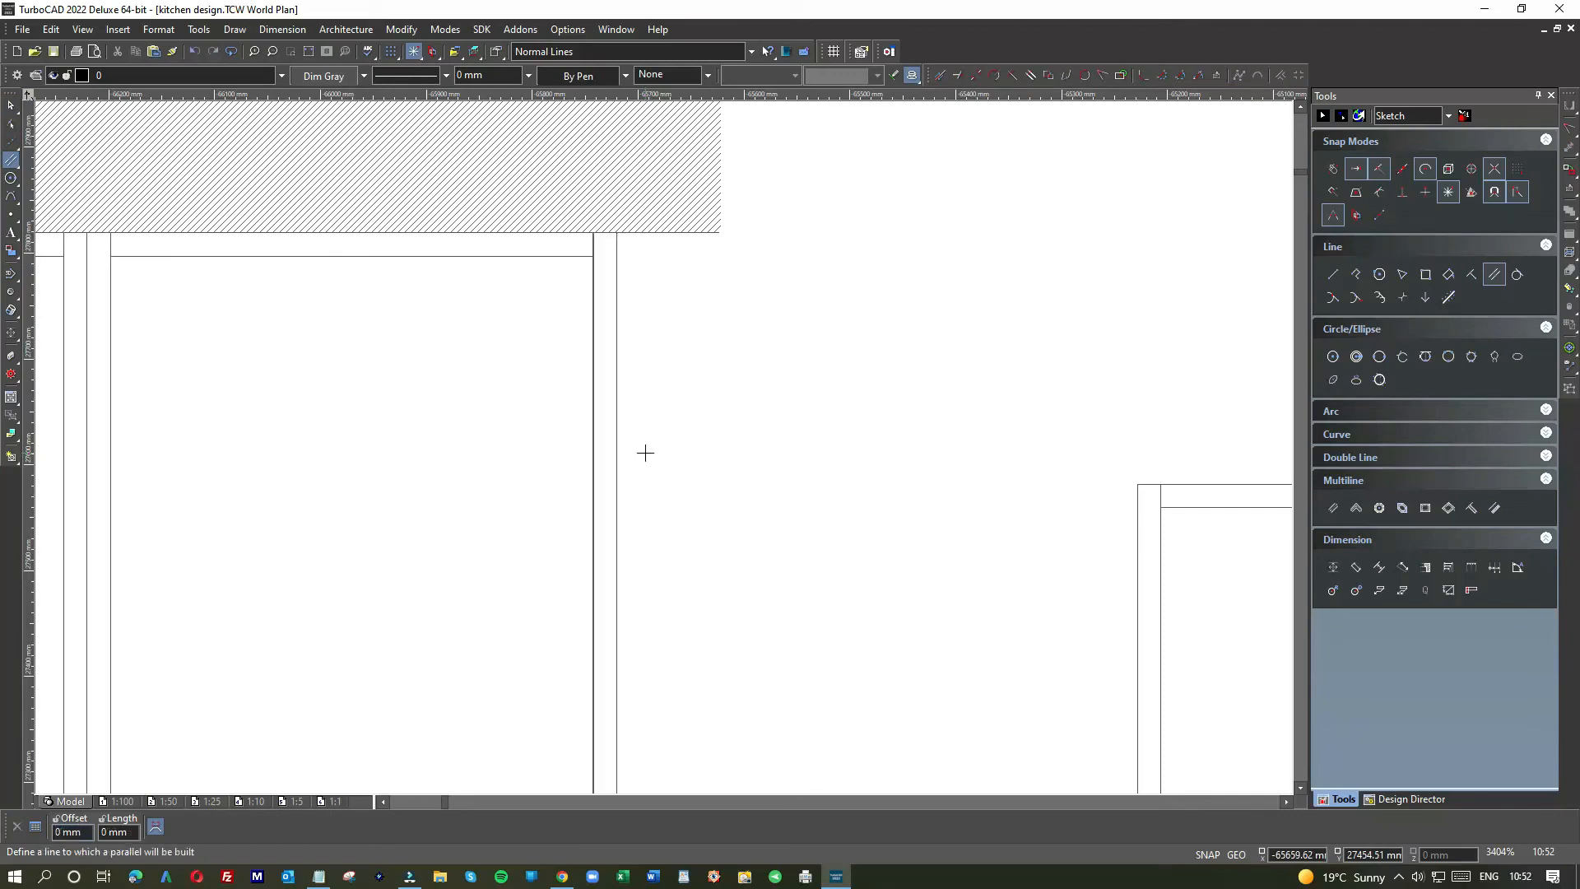
scroll(663, 446, "down", 2)
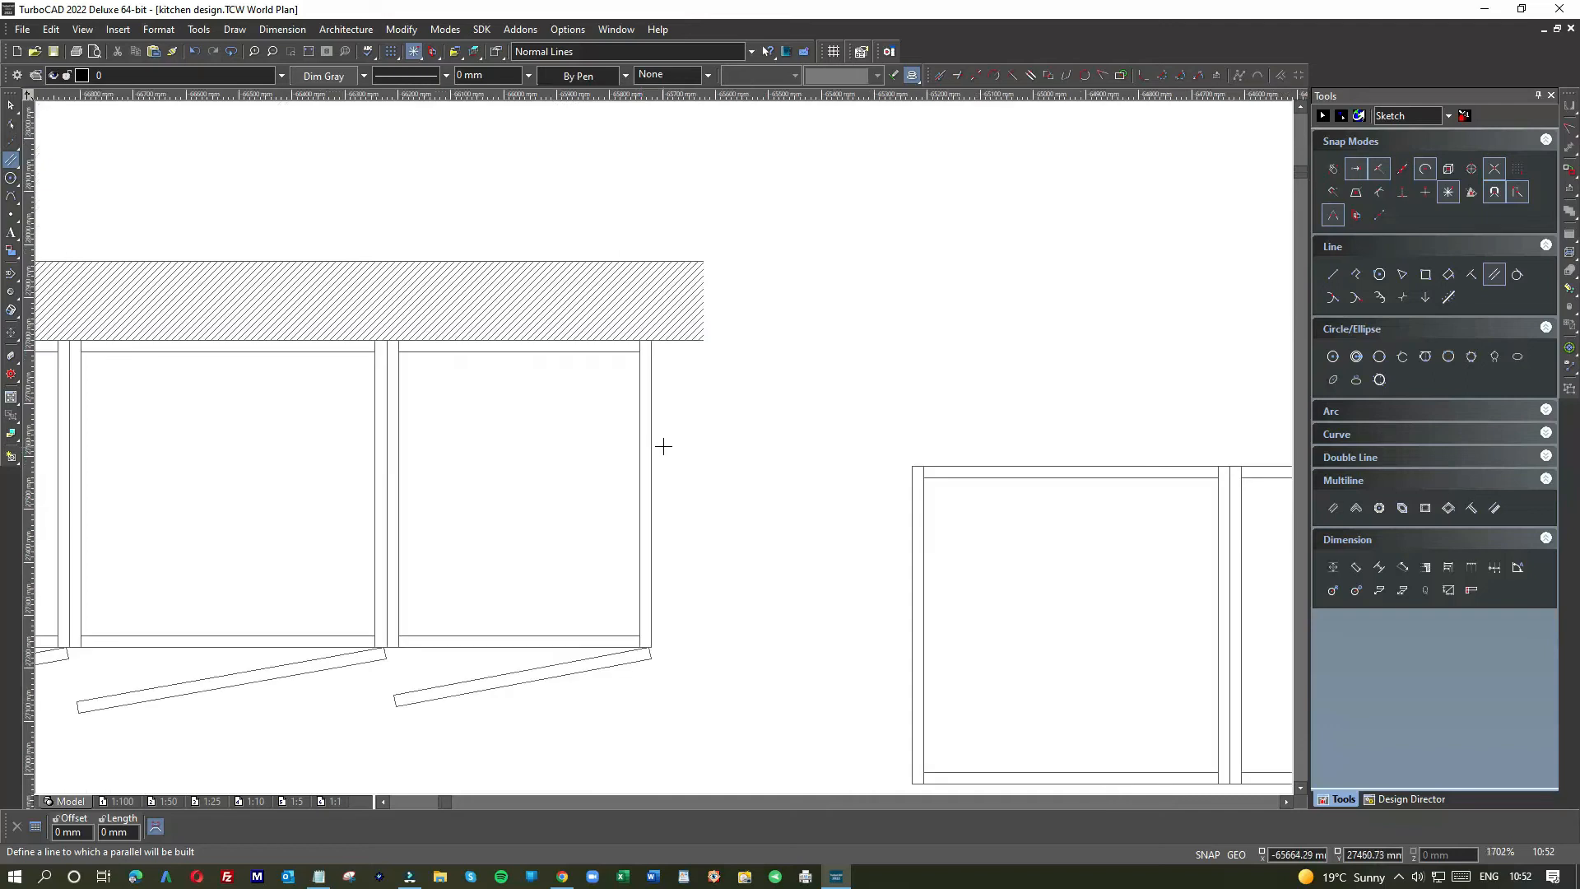
scroll(632, 421, "up", 2)
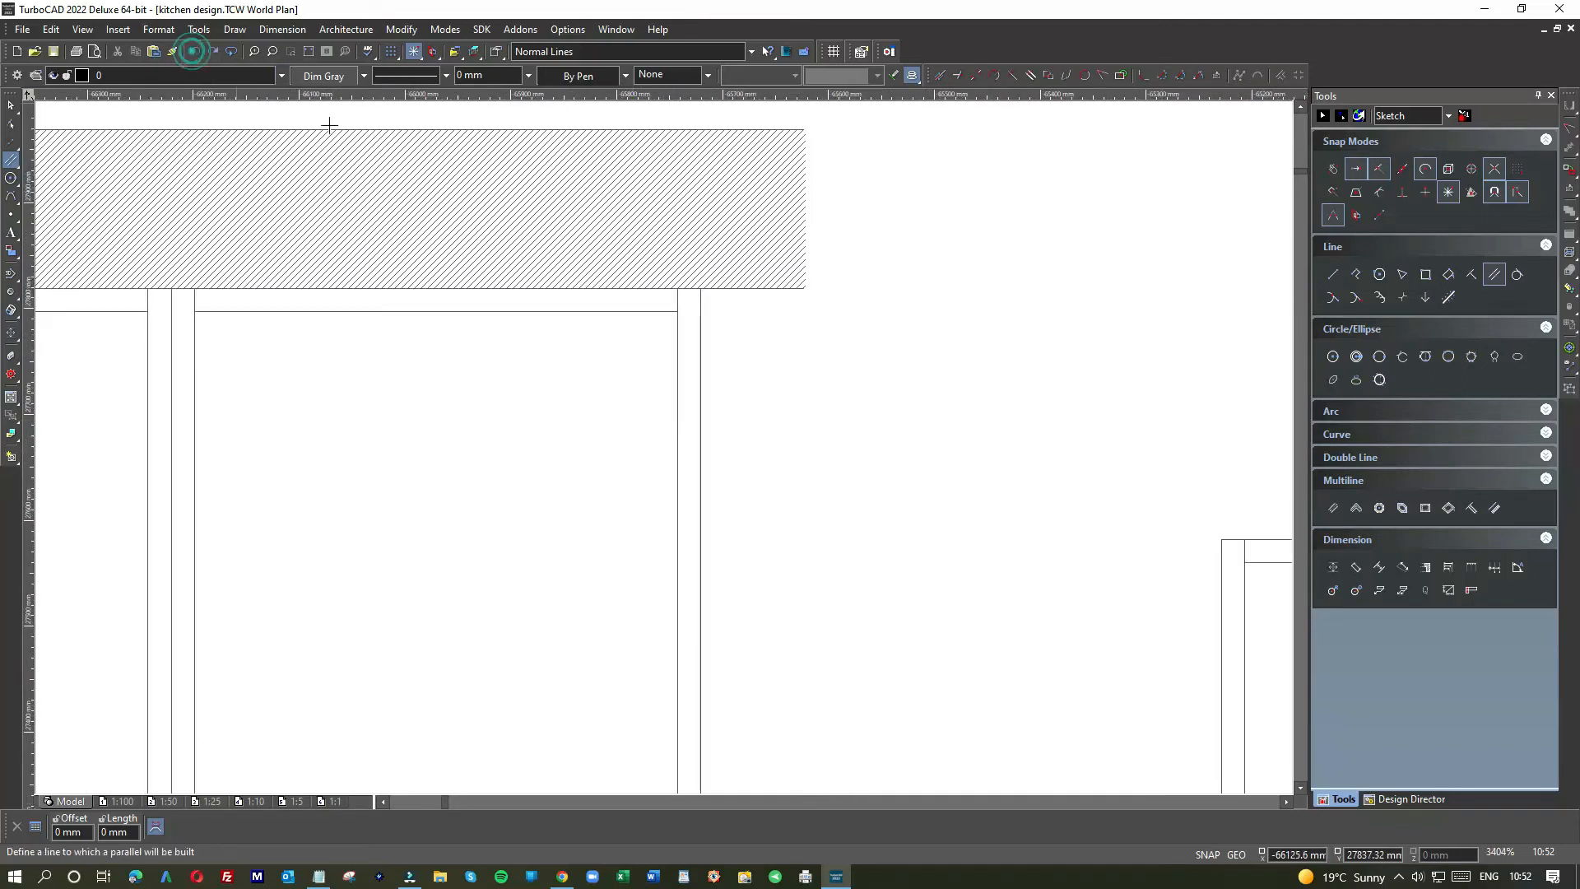
scroll(663, 446, "down", 4)
scroll(663, 446, "up", 3)
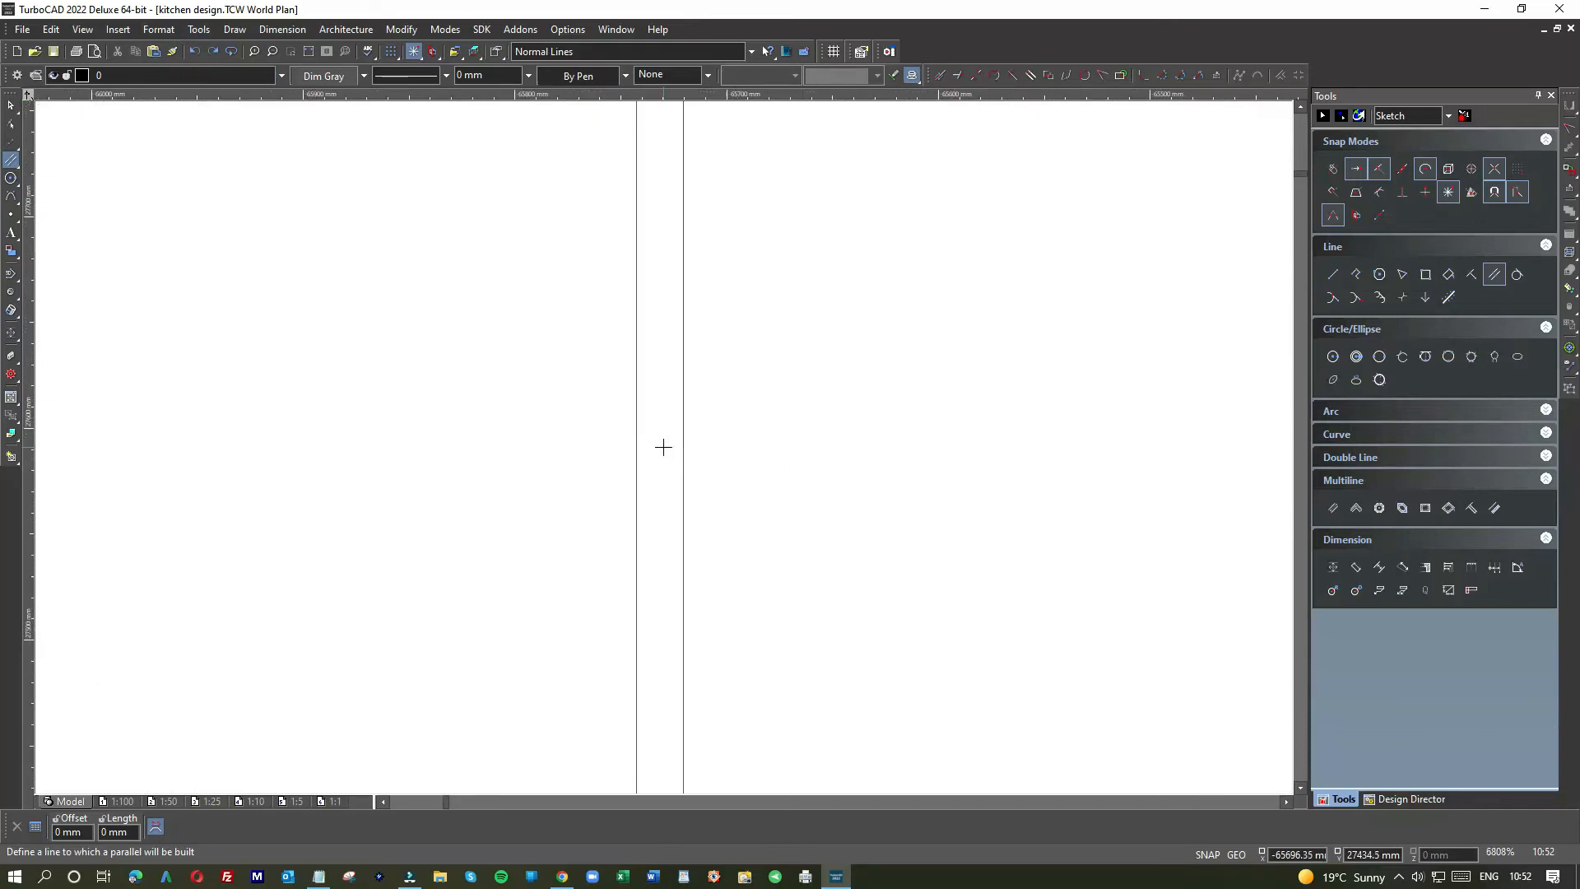
left_click(682, 448)
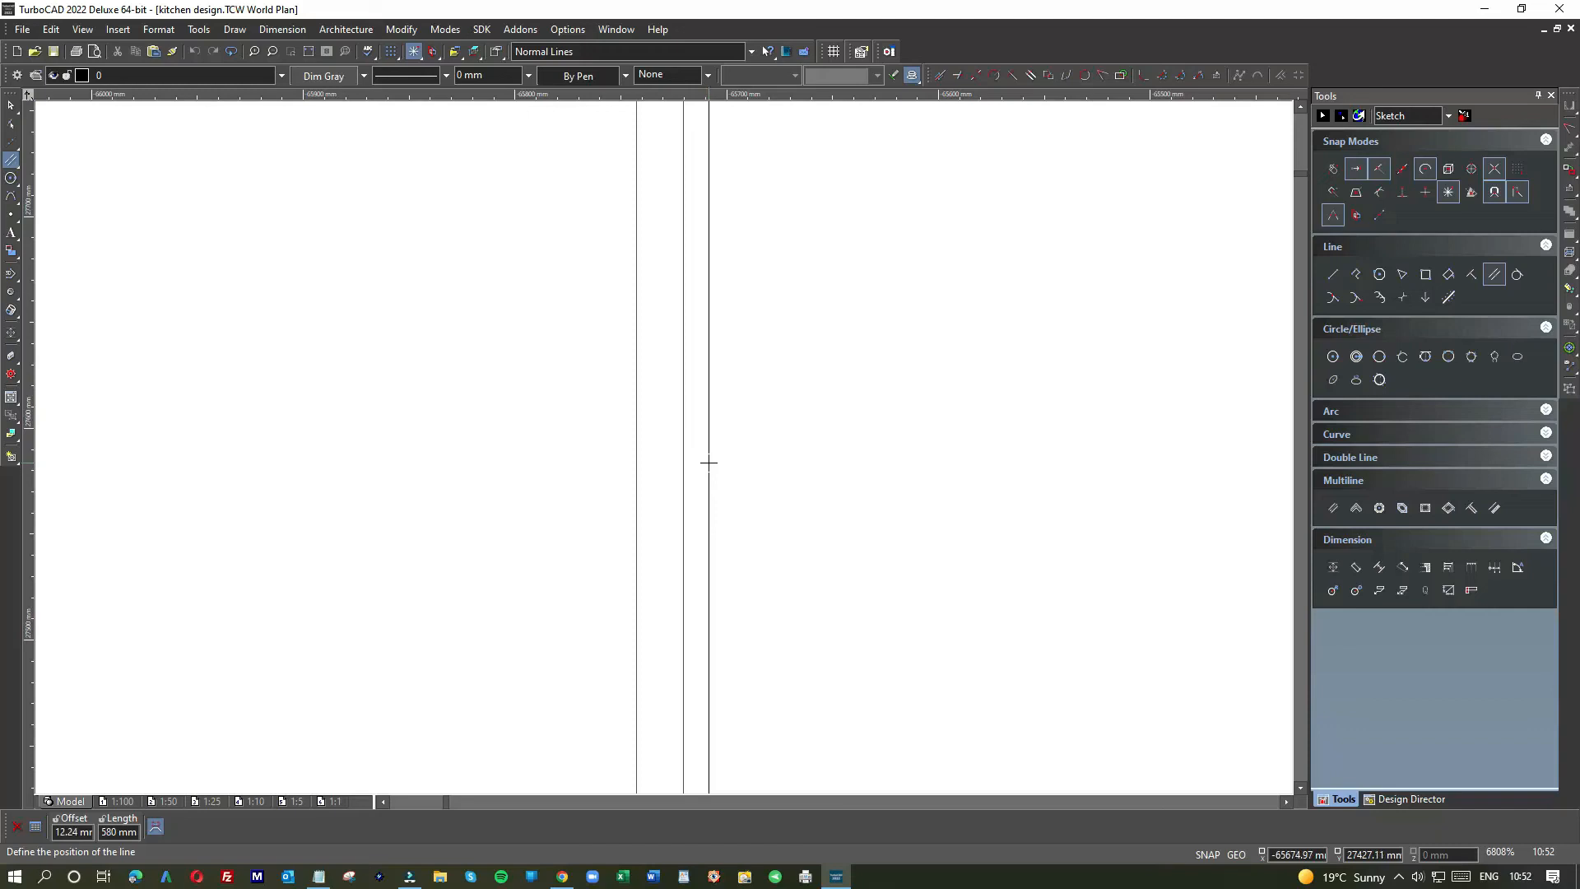
left_click(709, 462)
scroll(709, 462, "down", 2)
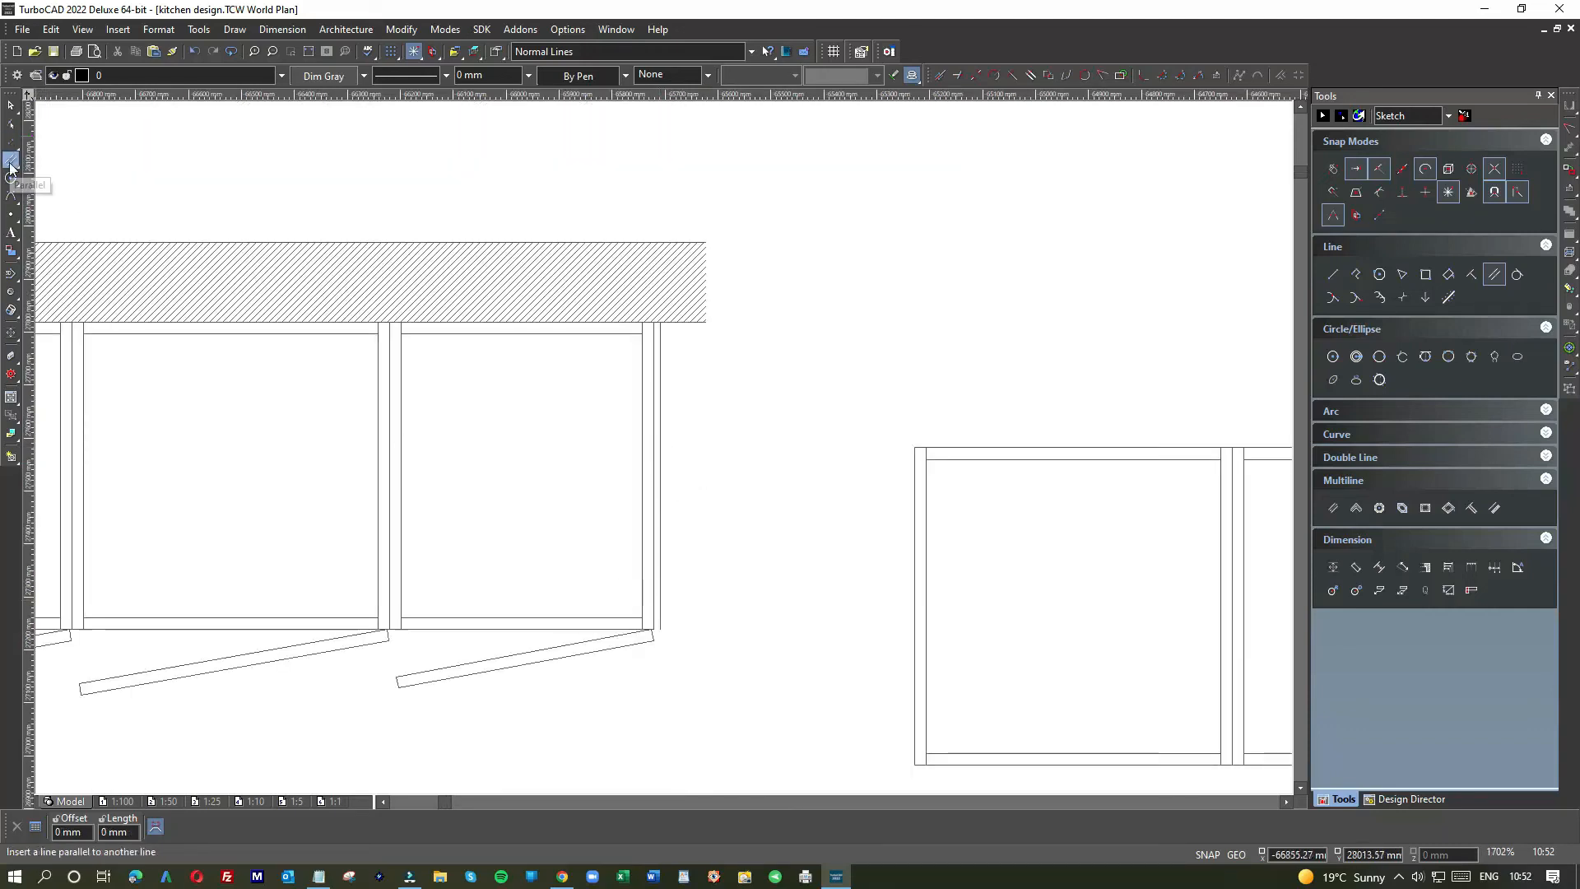
Step: Draw a short horizontal single line starting at the last cabinet door's corner
left_click(1332, 274)
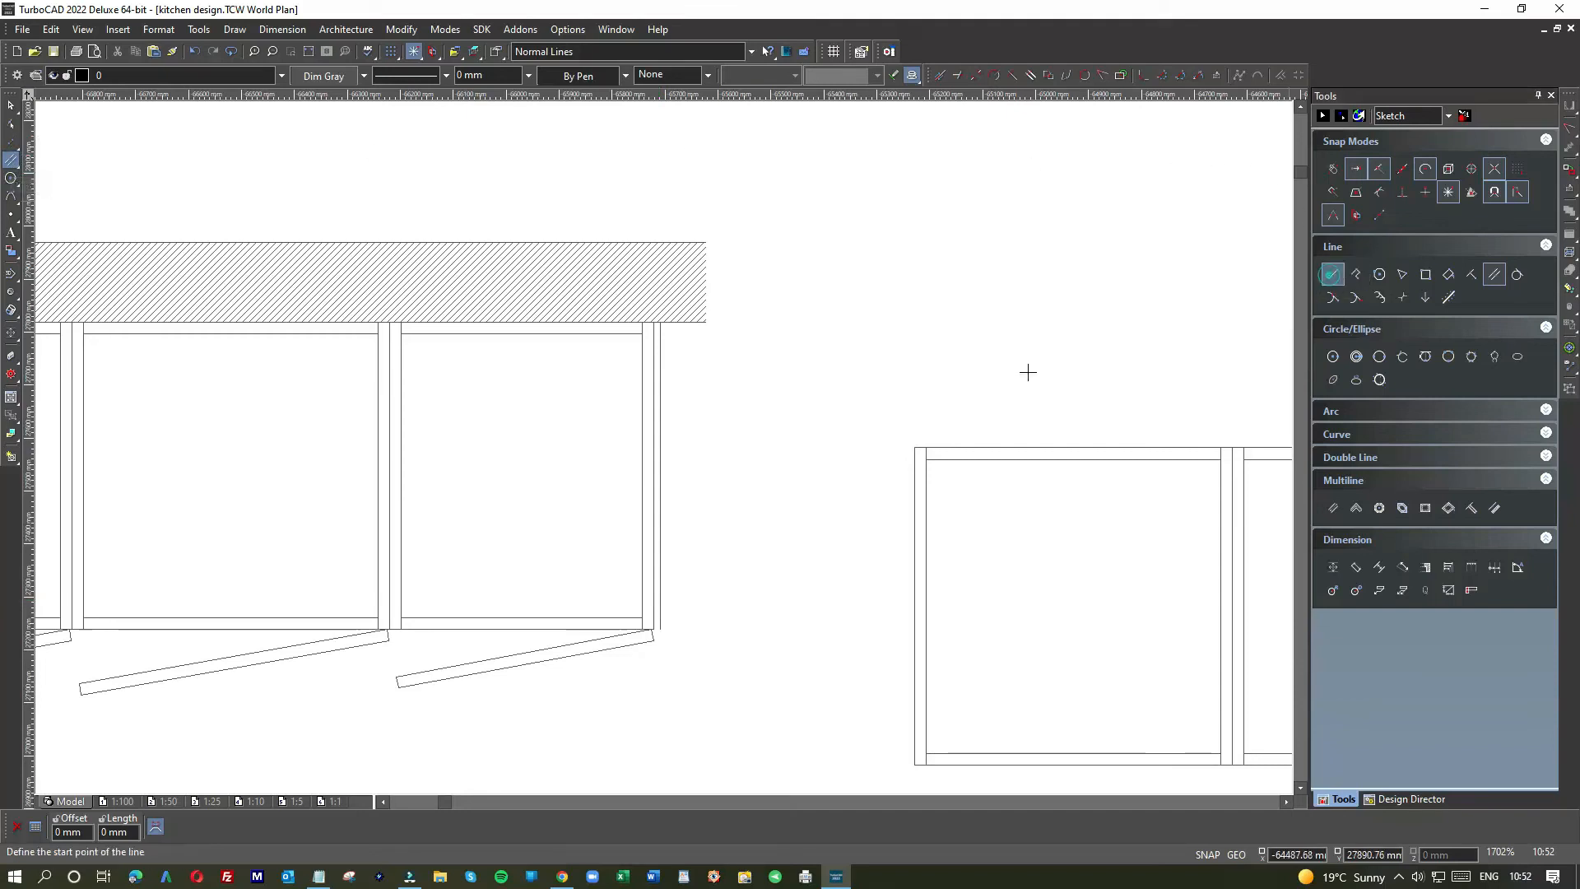
scroll(663, 448, "up", 3)
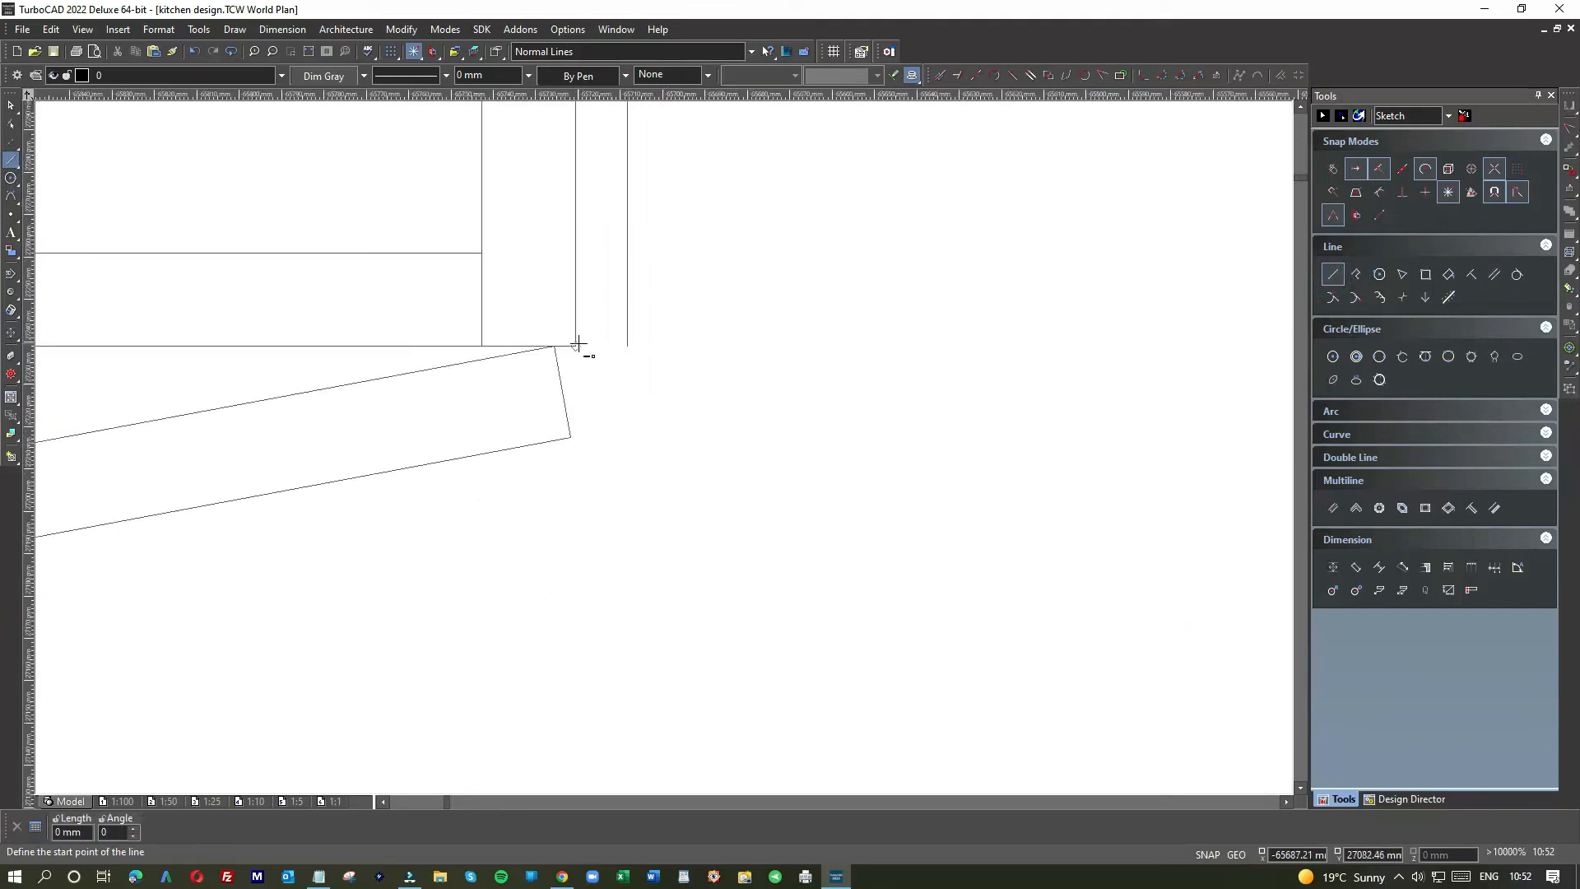
left_click(575, 346)
left_click(627, 347)
scroll(639, 444, "down", 3)
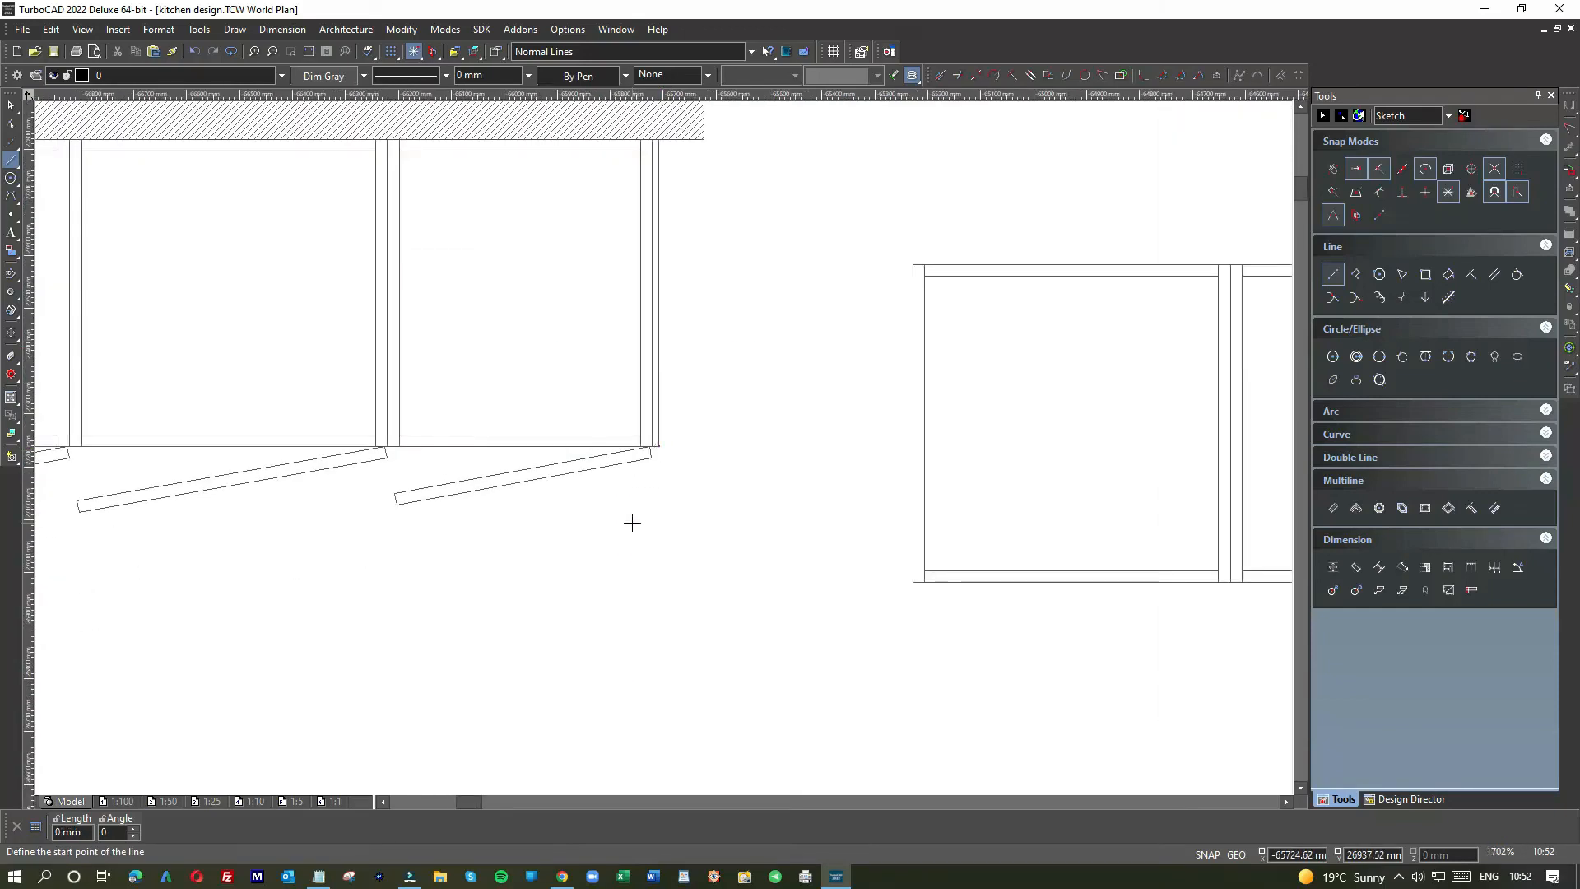
scroll(768, 444, "down", 3)
scroll(659, 448, "down", 1)
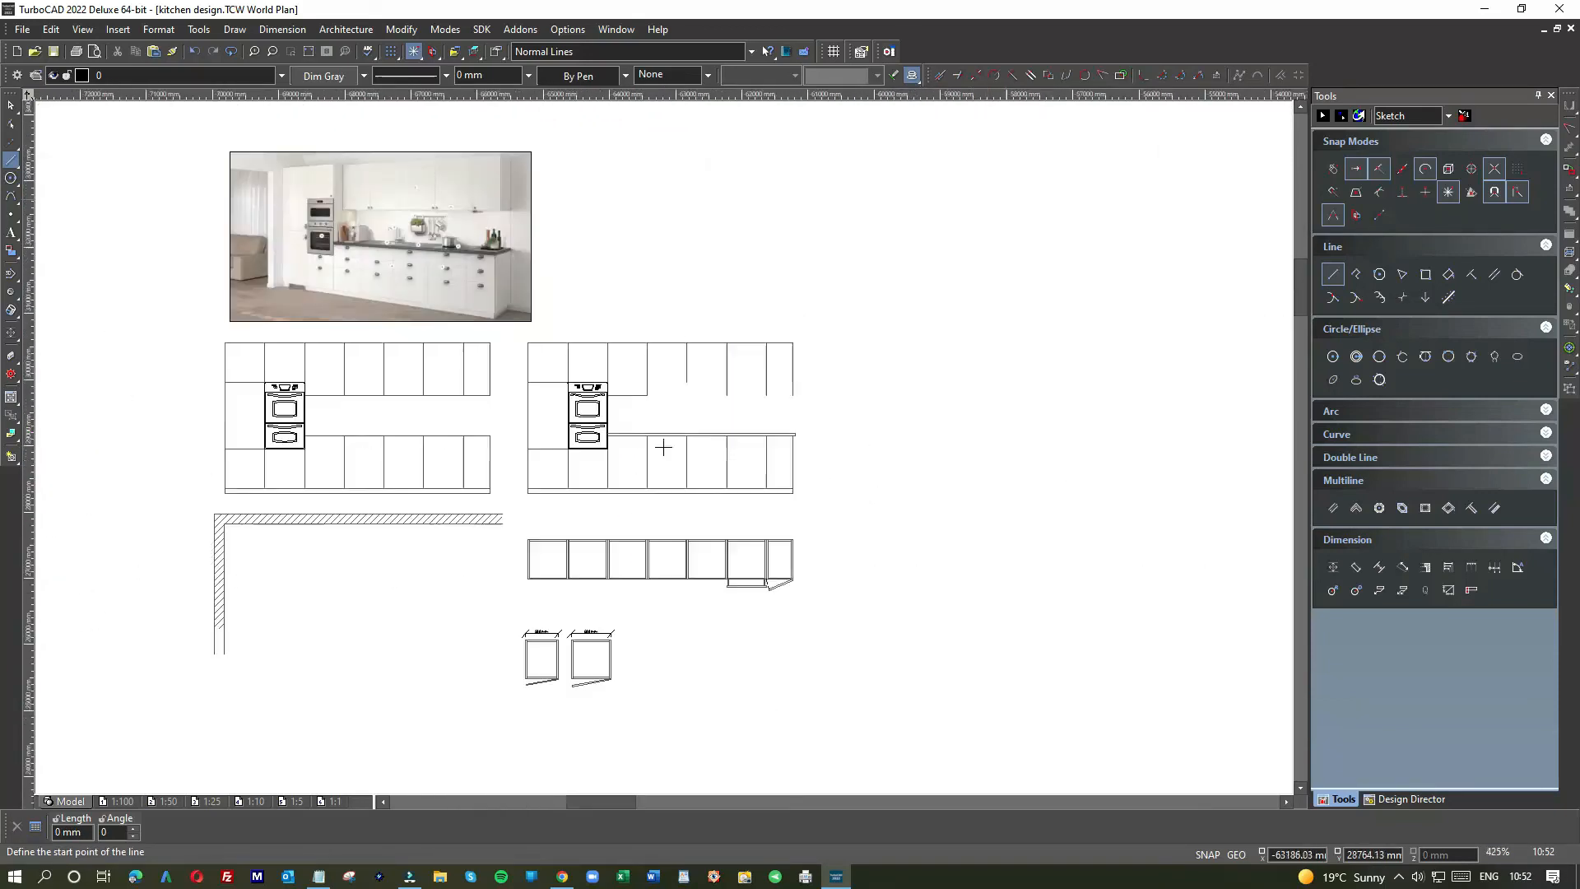
scroll(659, 448, "up", 1)
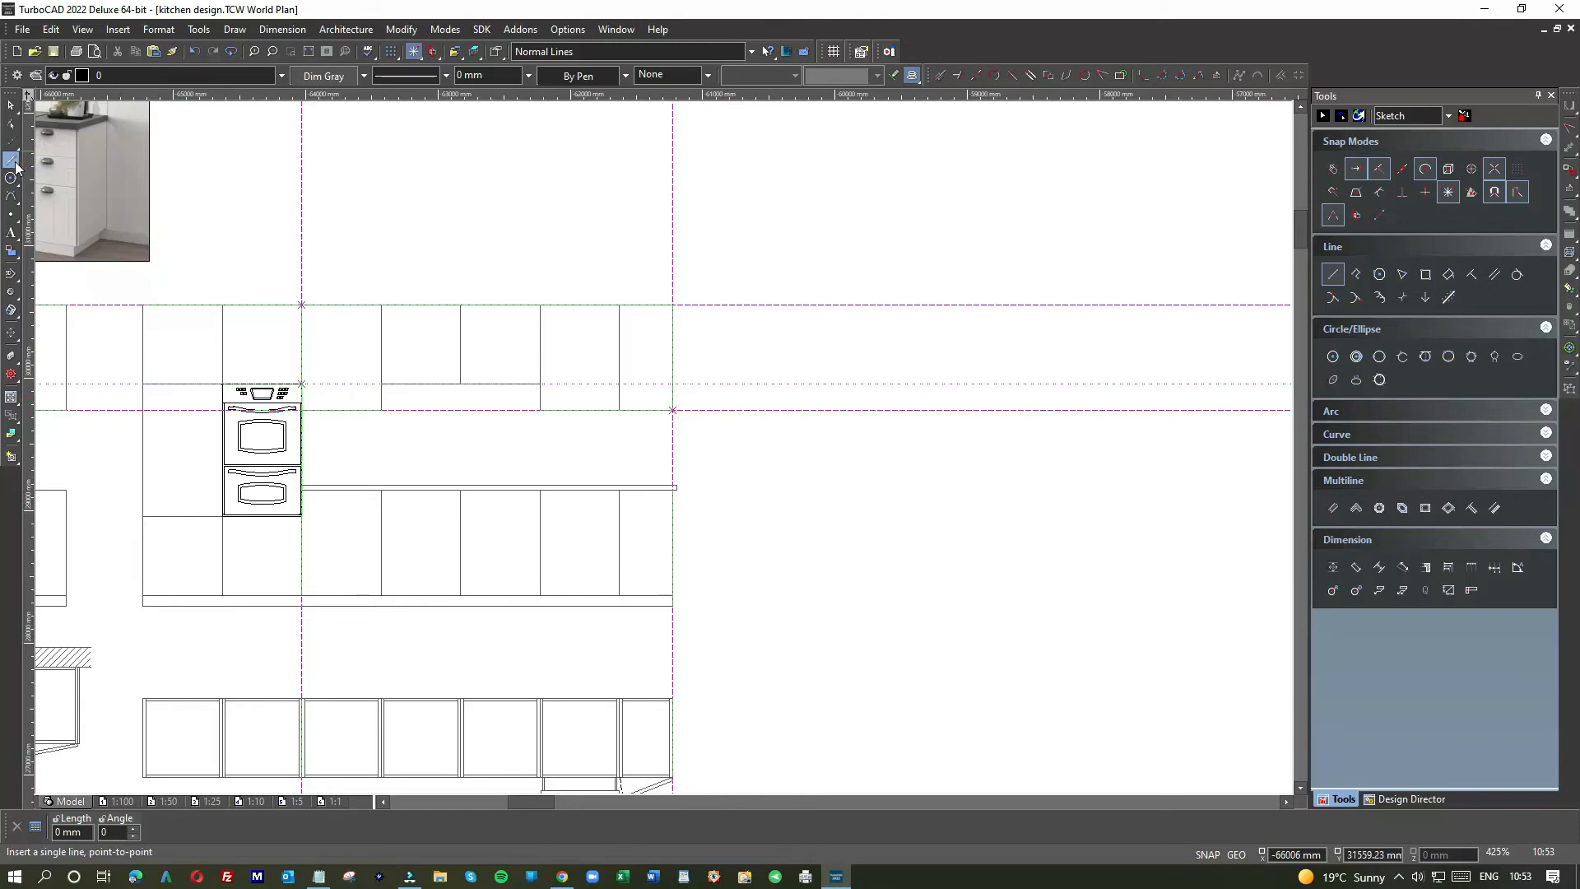
Step: Draw a 48 mm line from the cabinet edge, then a vertical line upward from its end
scroll(687, 387, "up", 5)
left_click(677, 403)
key("Tab")
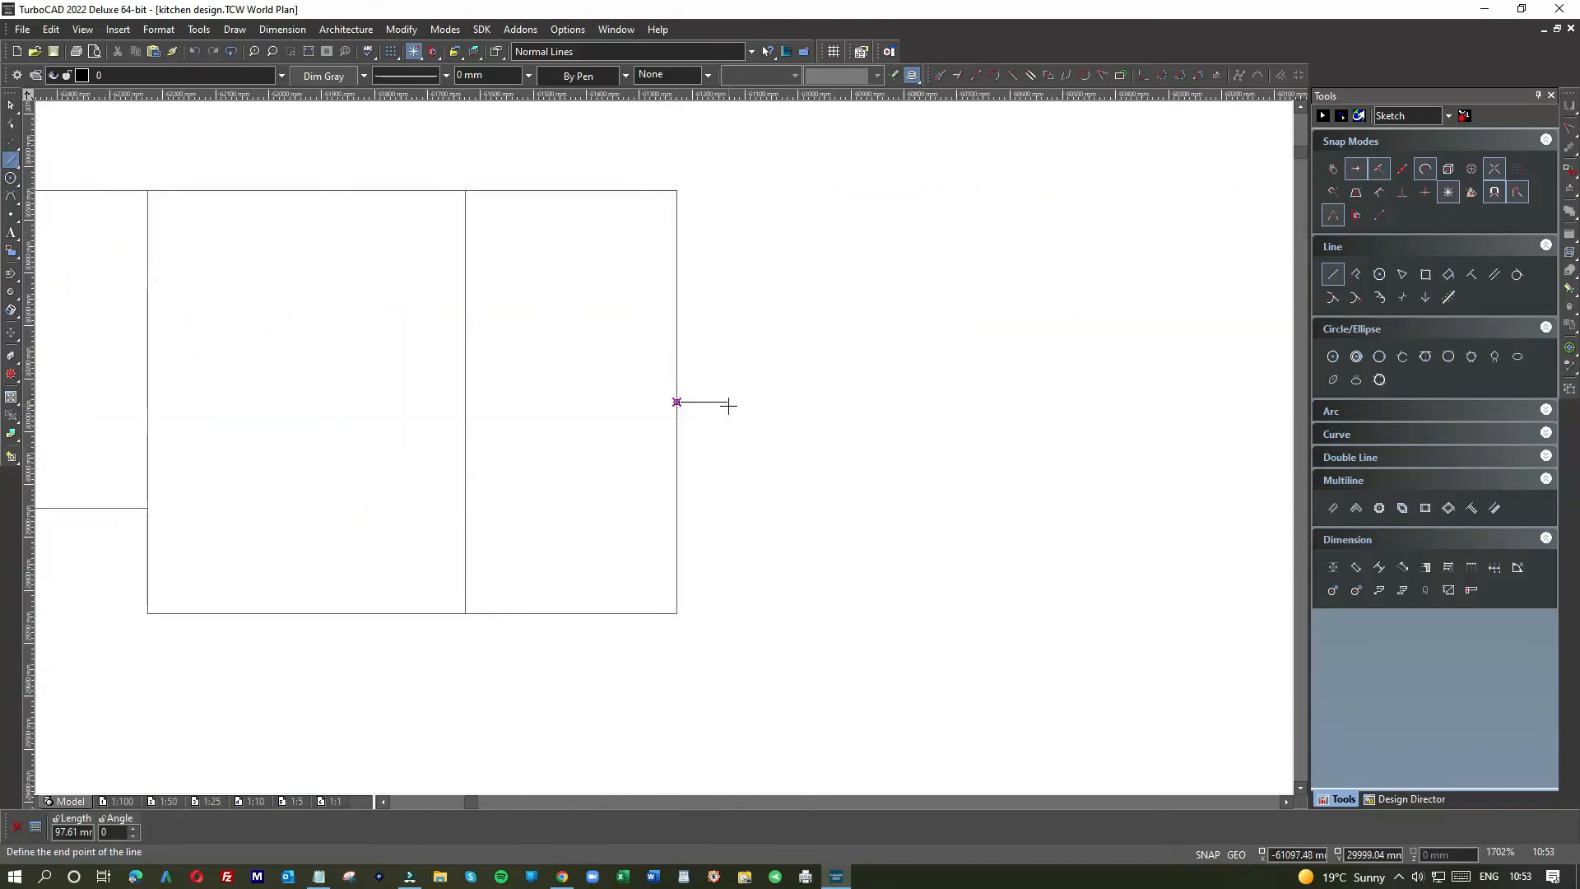
type("48")
key("Return")
left_click(702, 402)
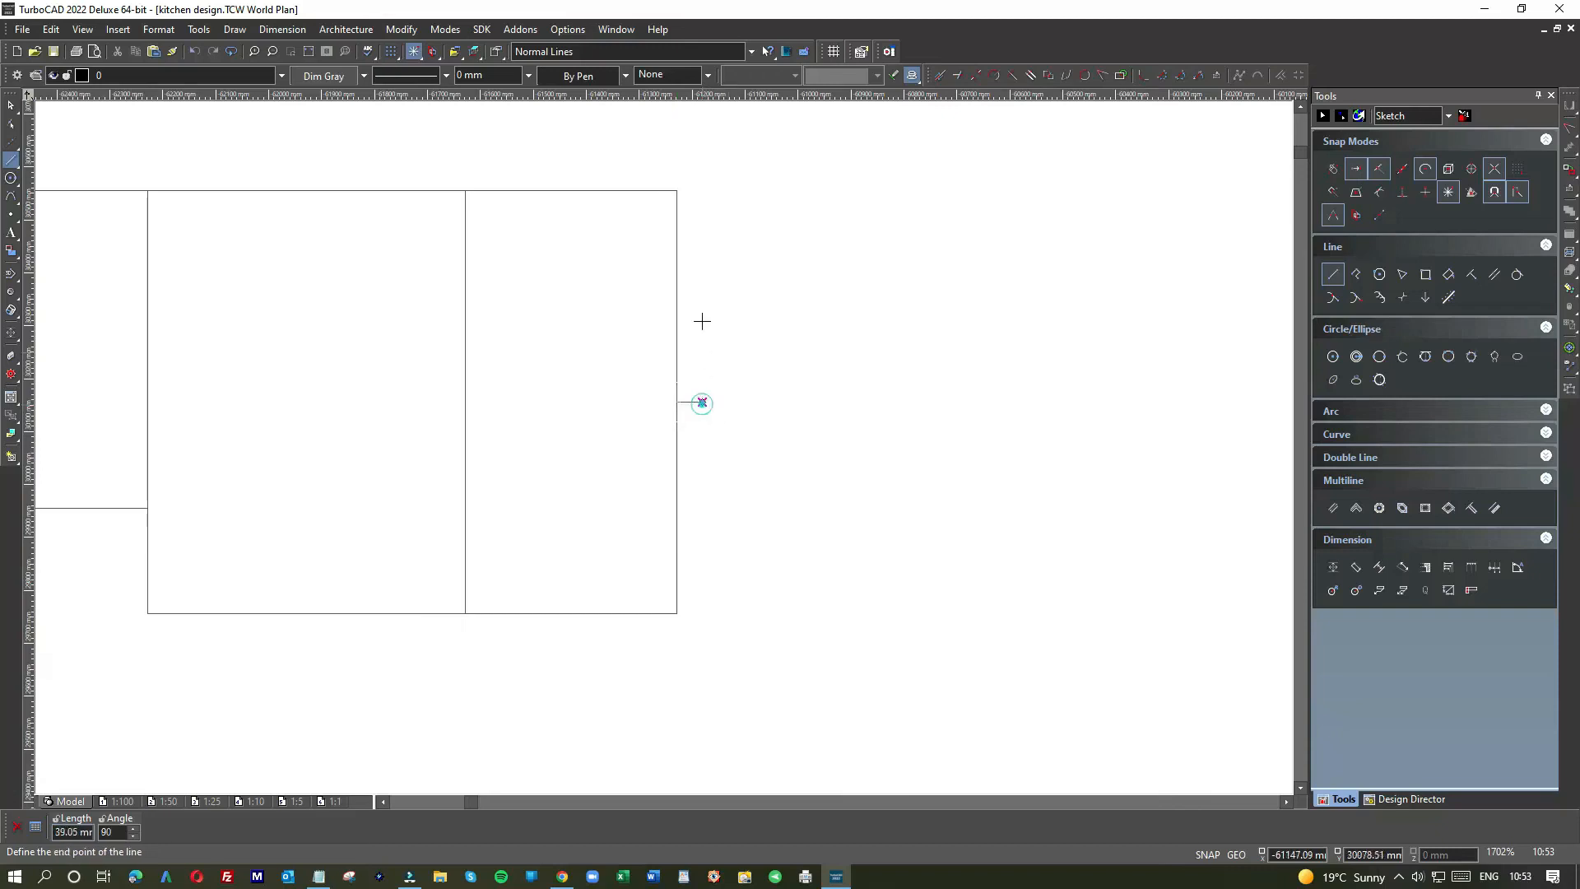
left_click(701, 168)
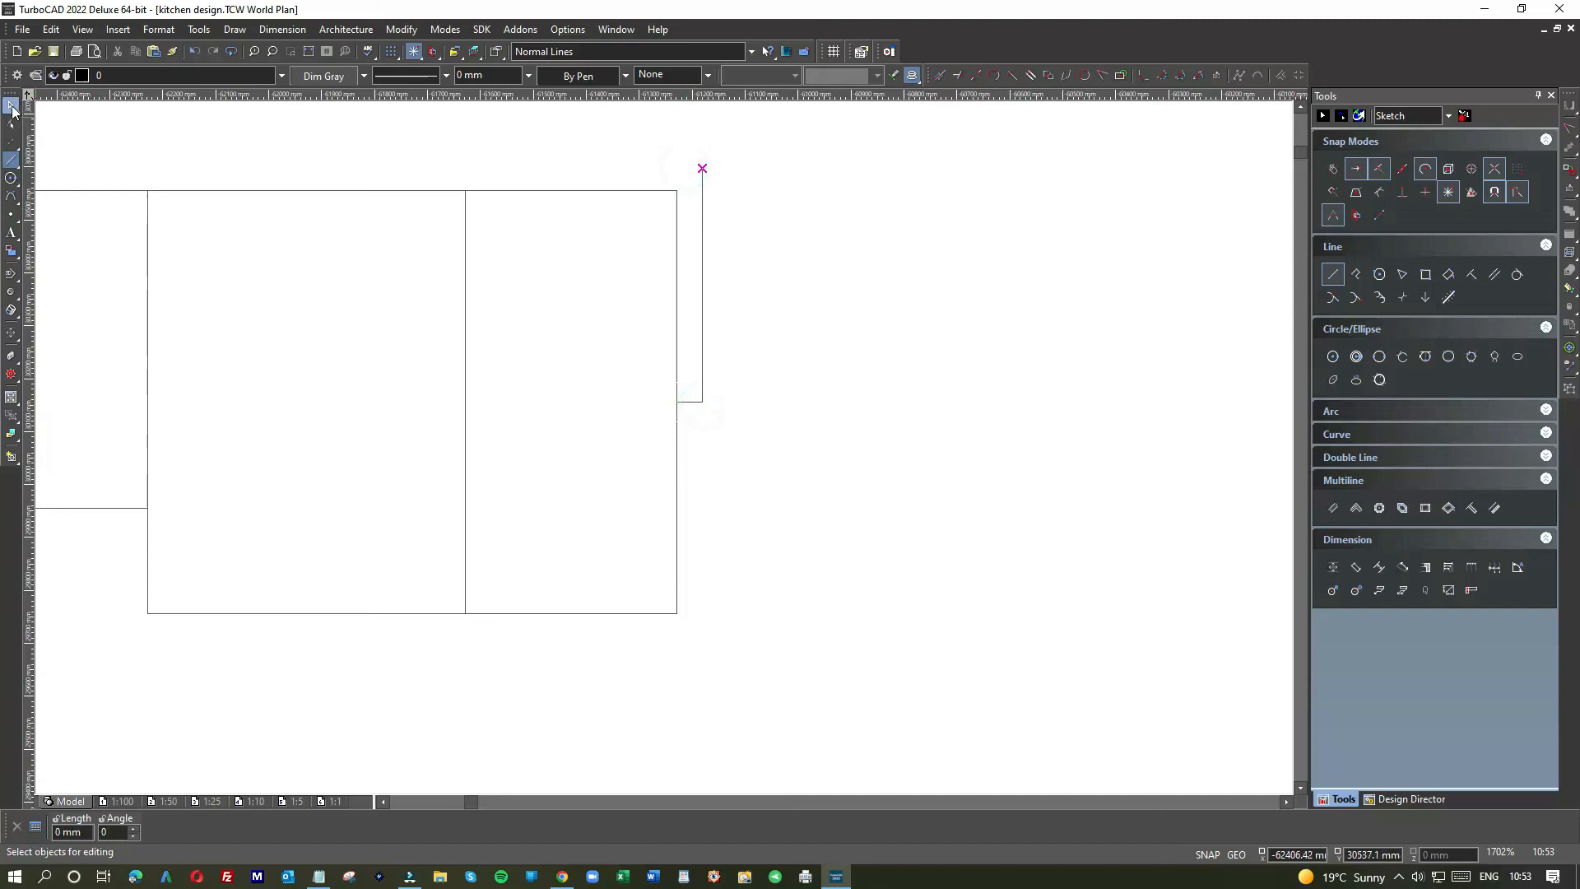
key("Escape")
Step: Delete the stub, stretch the vertical line down to 1473.72 mm, and remove the leftover short line
left_click(690, 401)
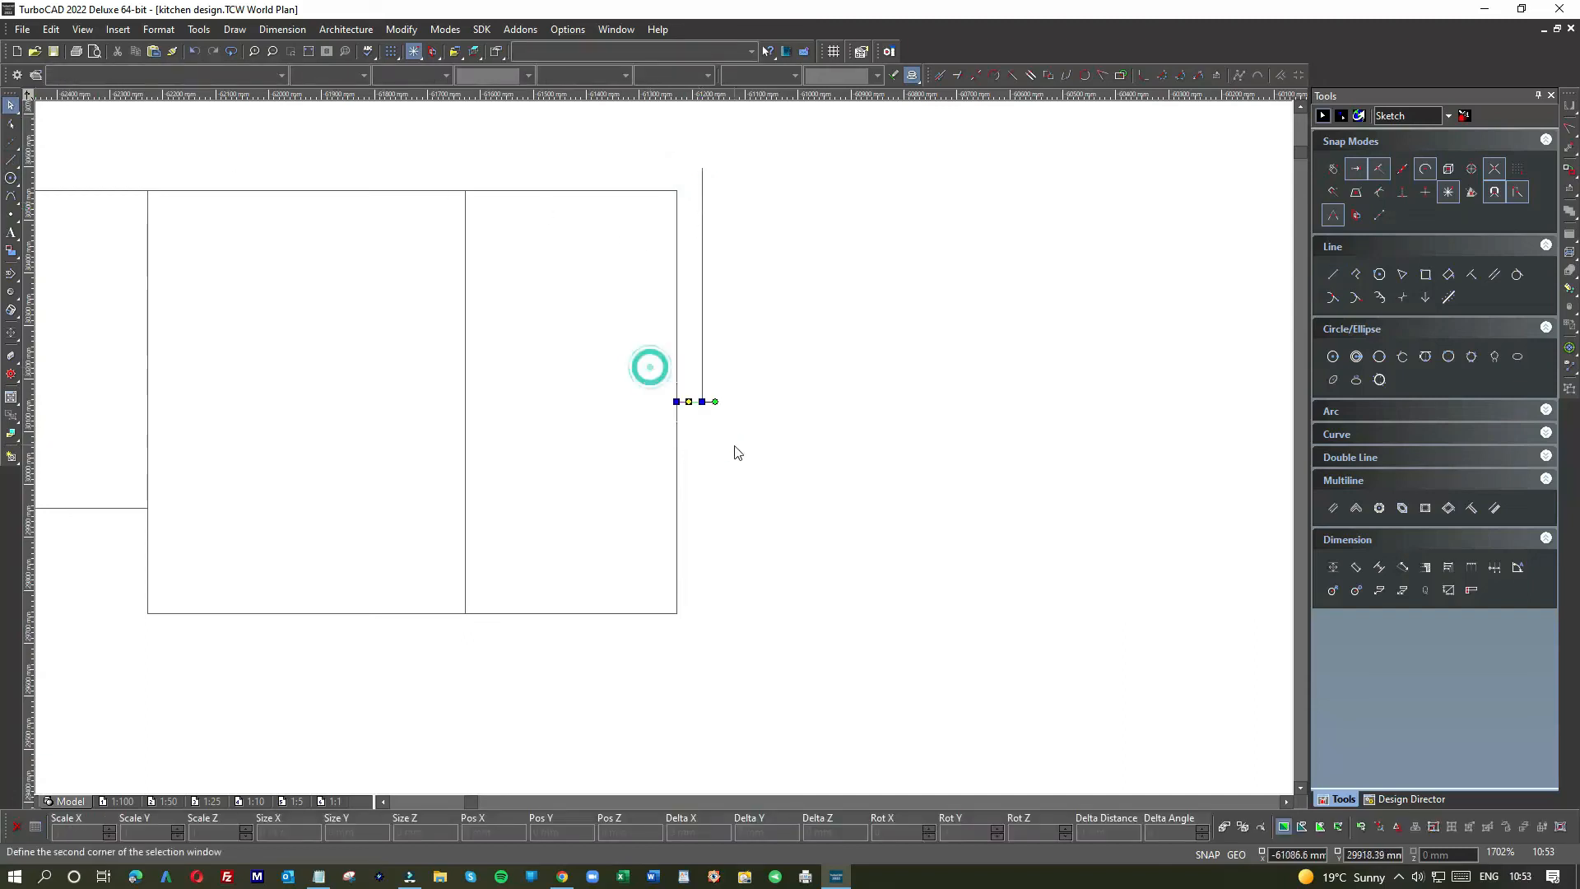
key("Delete")
left_click(706, 354)
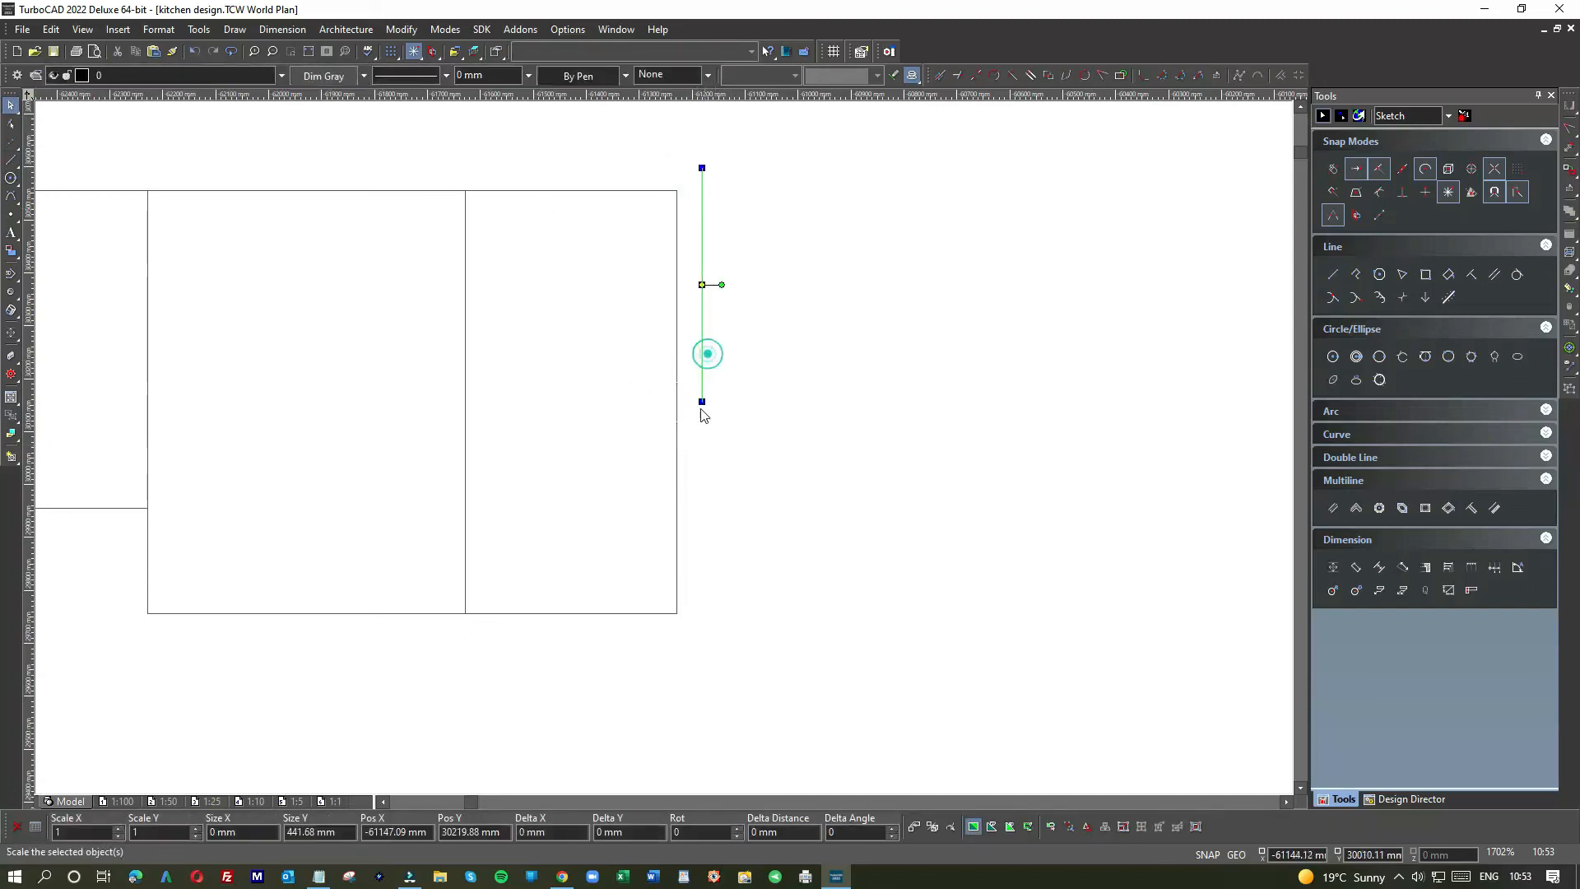
left_click(700, 401)
left_click(702, 655)
scroll(704, 701, "down", 1)
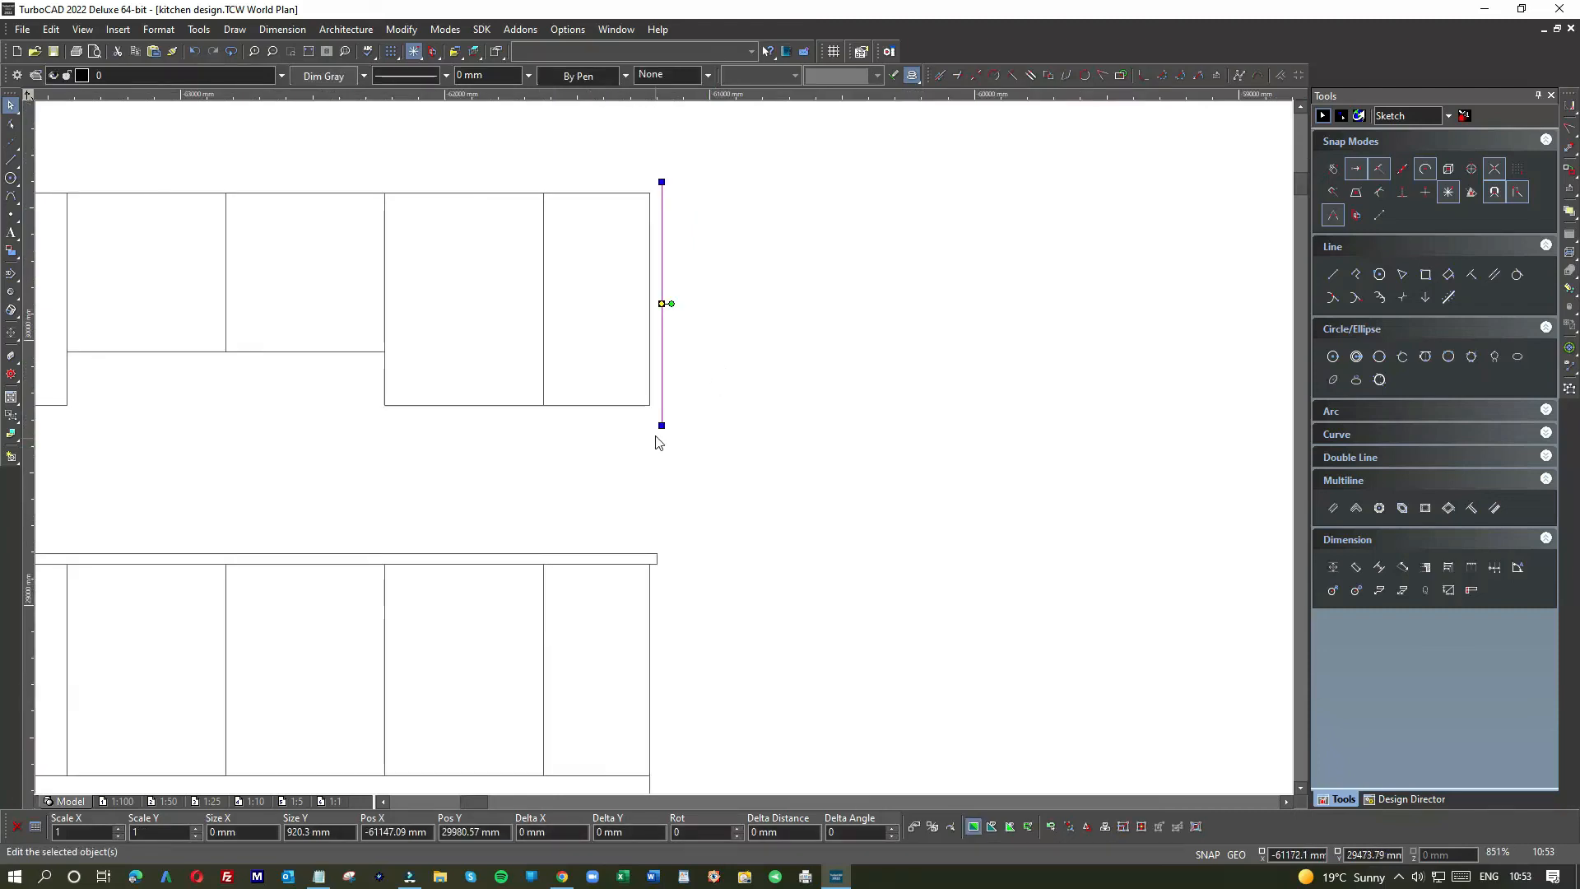
left_click_drag(662, 425, 661, 571)
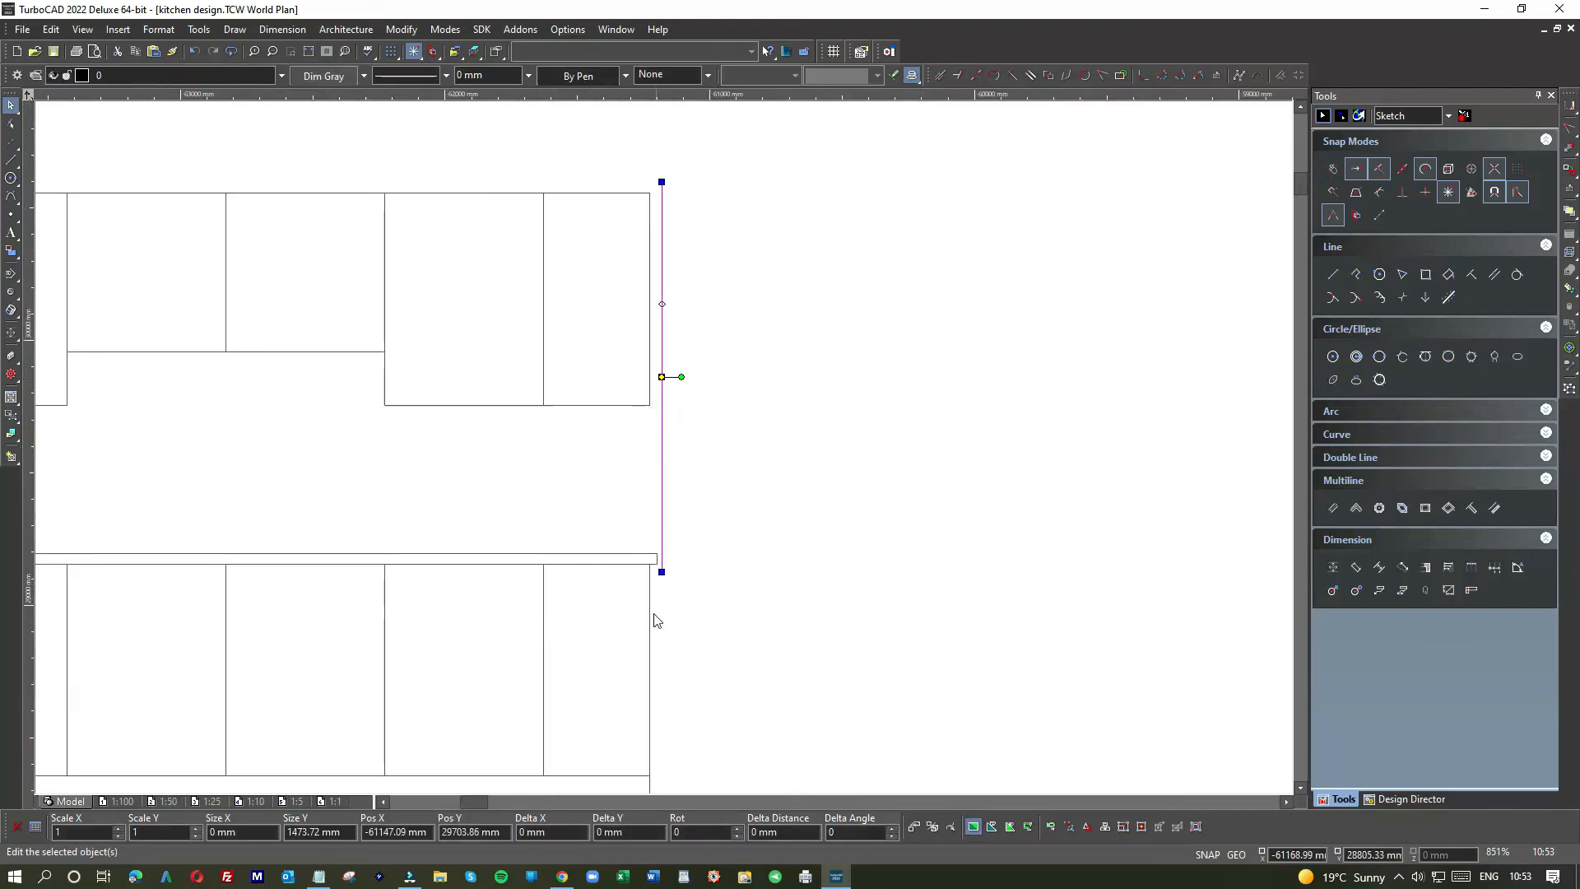
scroll(642, 547, "up", 2)
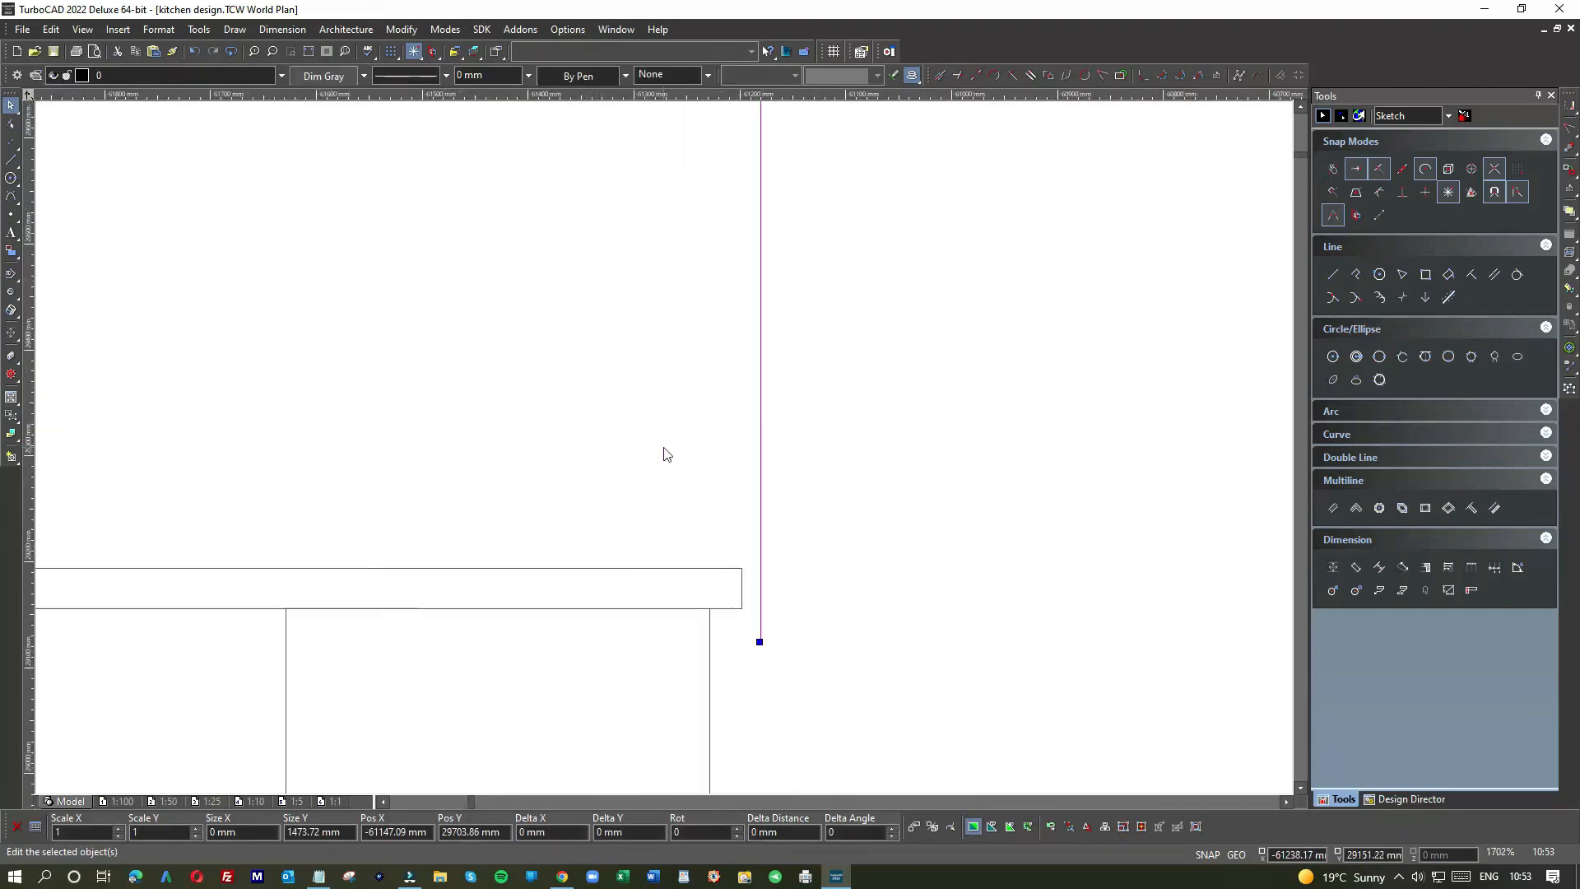
left_click(749, 575)
key("Delete")
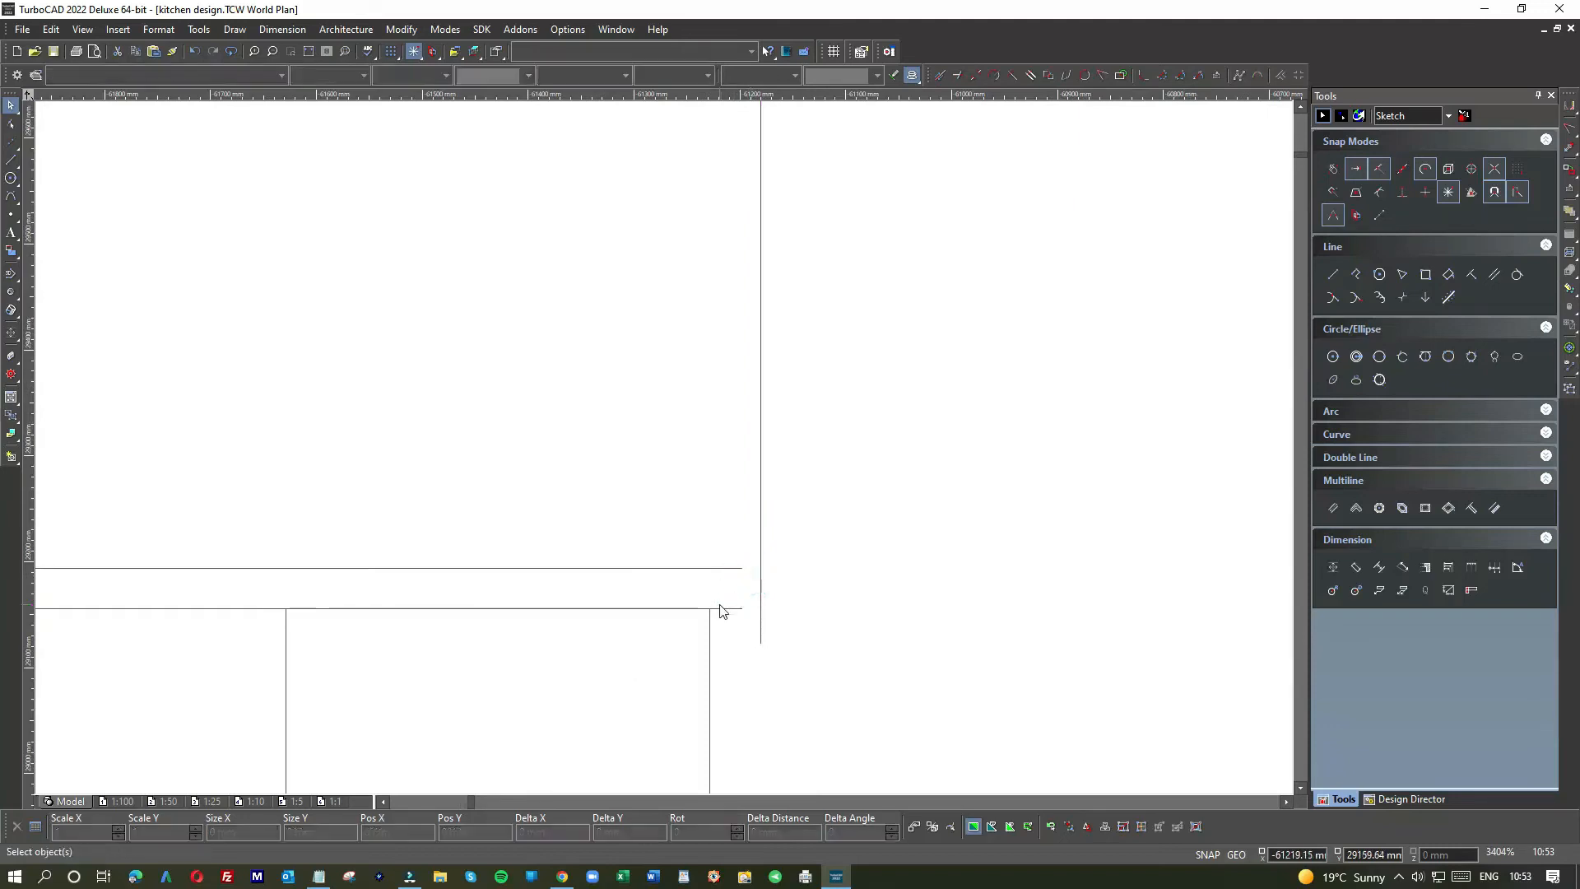
Step: Extend the countertop and short line to the wall line, and bring the wall line down to the countertop
left_click(741, 597)
left_click_drag(743, 588, 794, 563)
left_click(811, 576)
left_click(726, 610)
left_click(822, 572)
left_click(761, 501)
scroll(794, 563, "down", 3)
left_click_drag(656, 262, 667, 447)
left_click(692, 448)
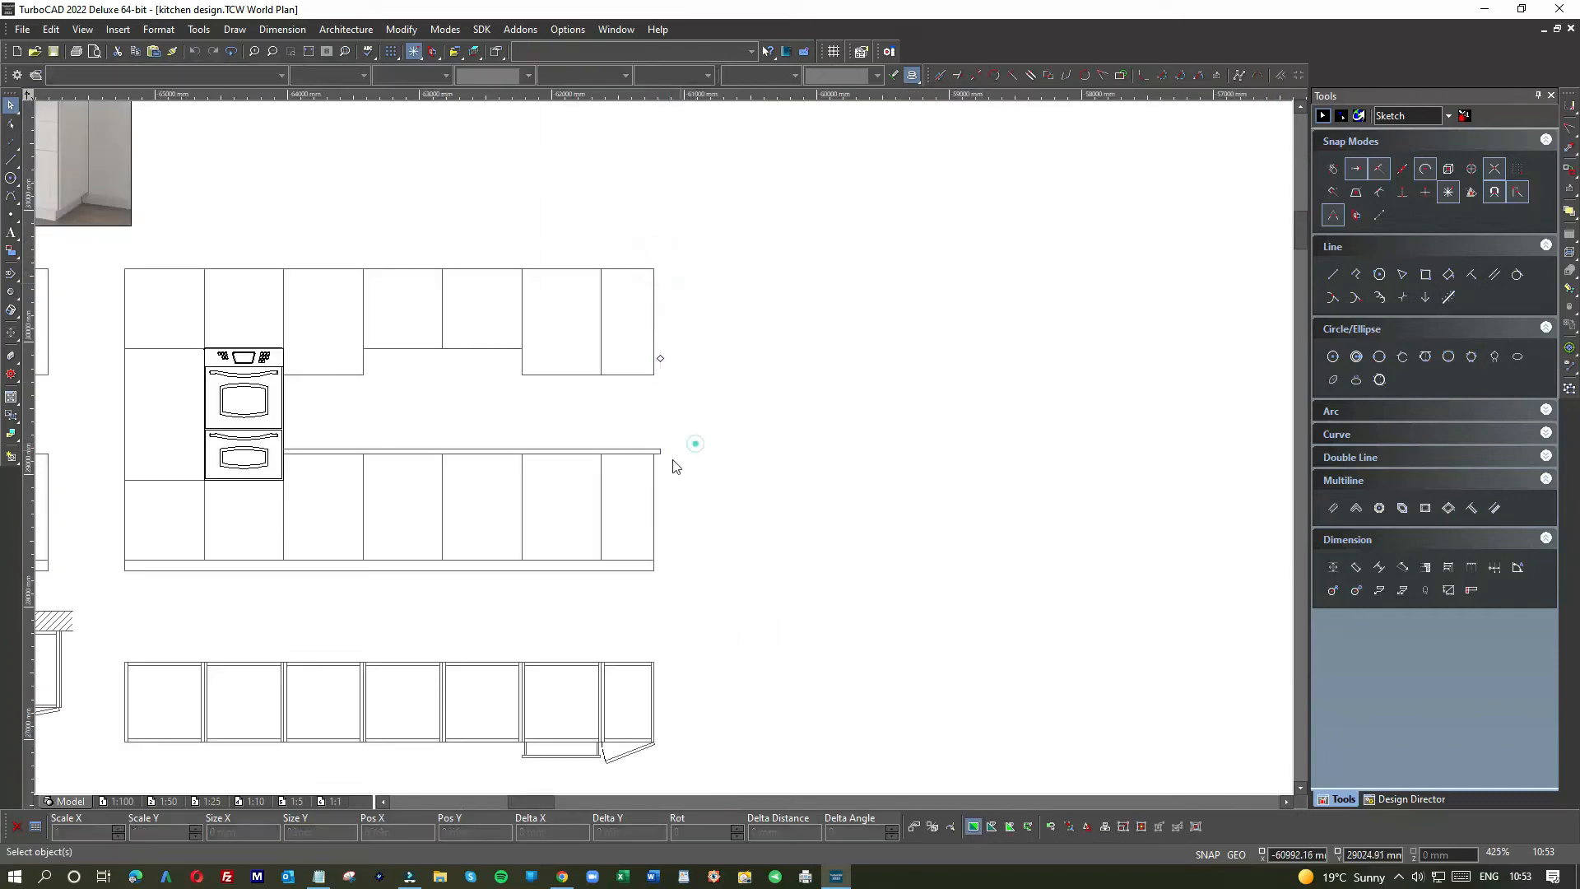
Step: Review the finished elevation end and pick the single Line tool
scroll(666, 453, "down", 1)
scroll(667, 453, "down", 1)
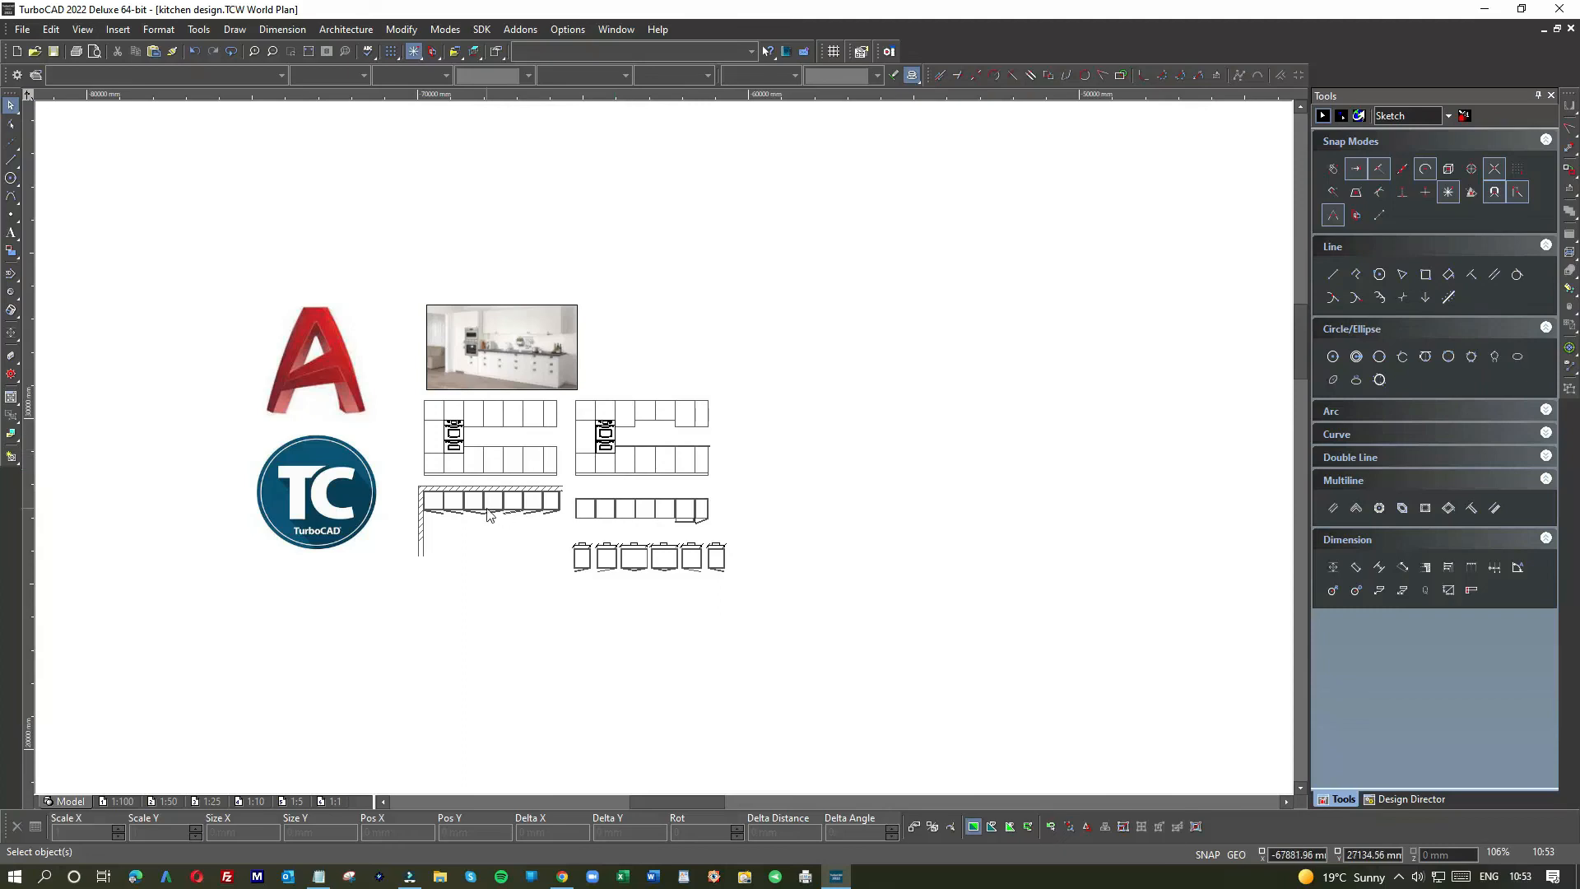
scroll(487, 515, "up", 2)
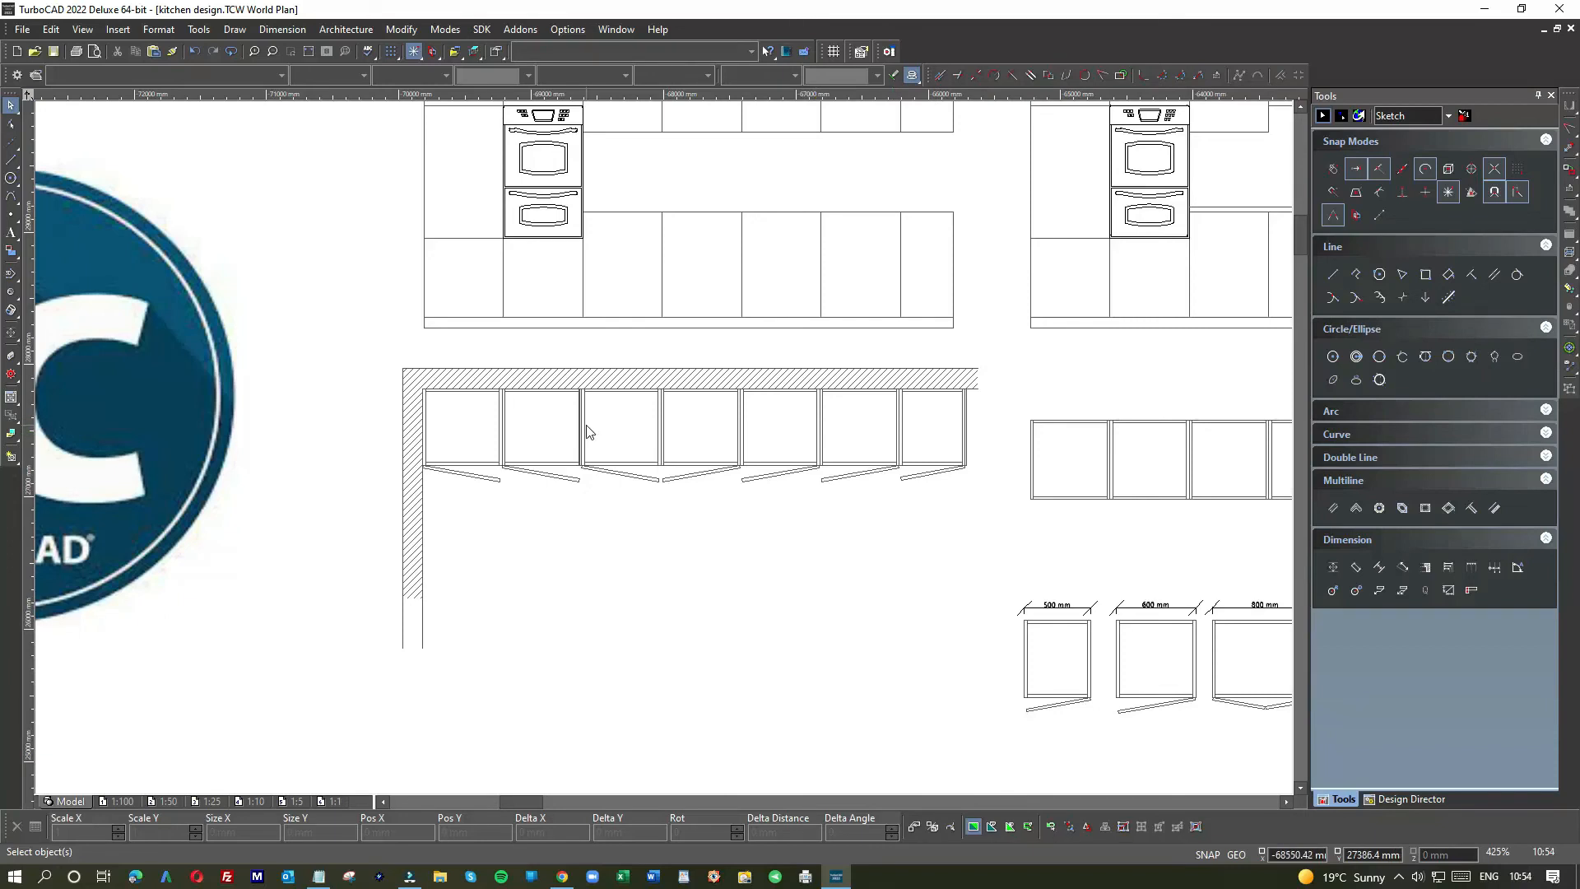
scroll(731, 272, "down", 2)
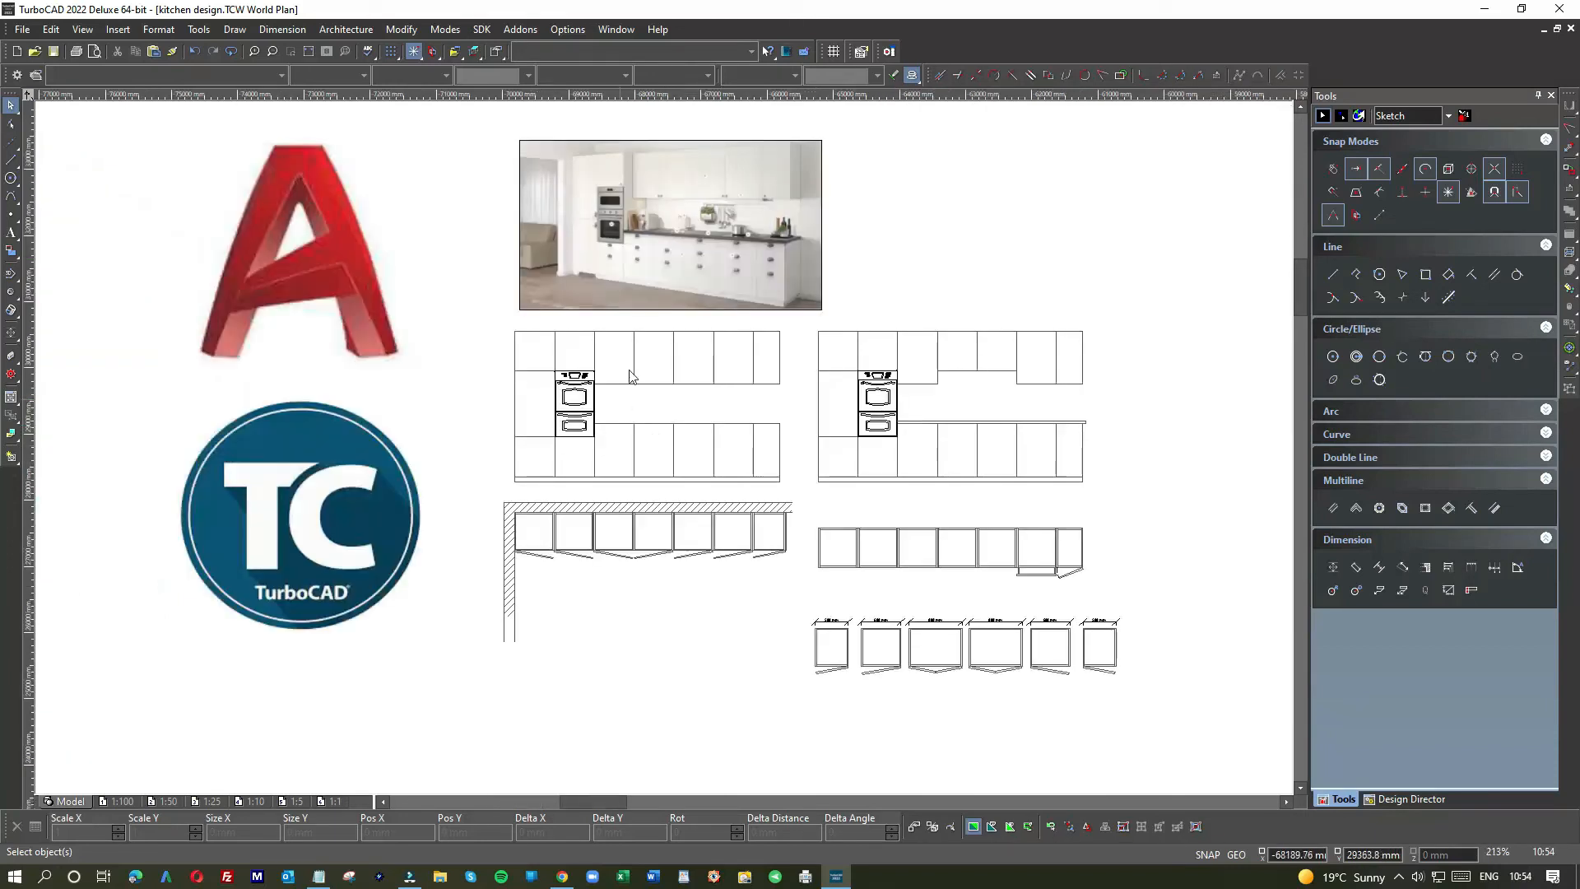
scroll(596, 535, "up", 4)
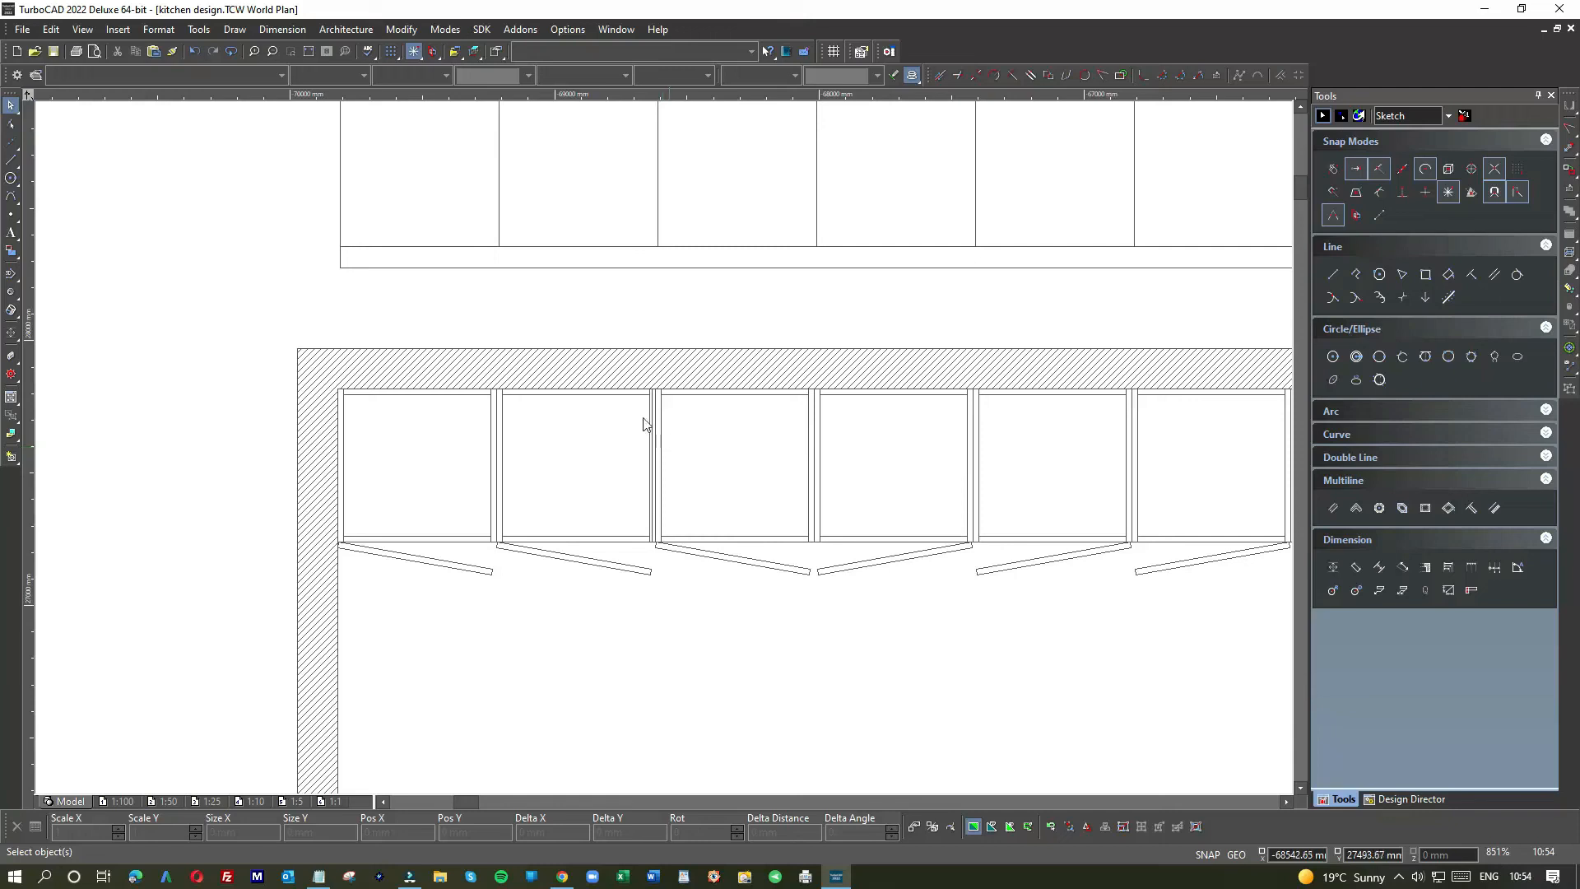
left_click(12, 159)
scroll(675, 448, "down", 2)
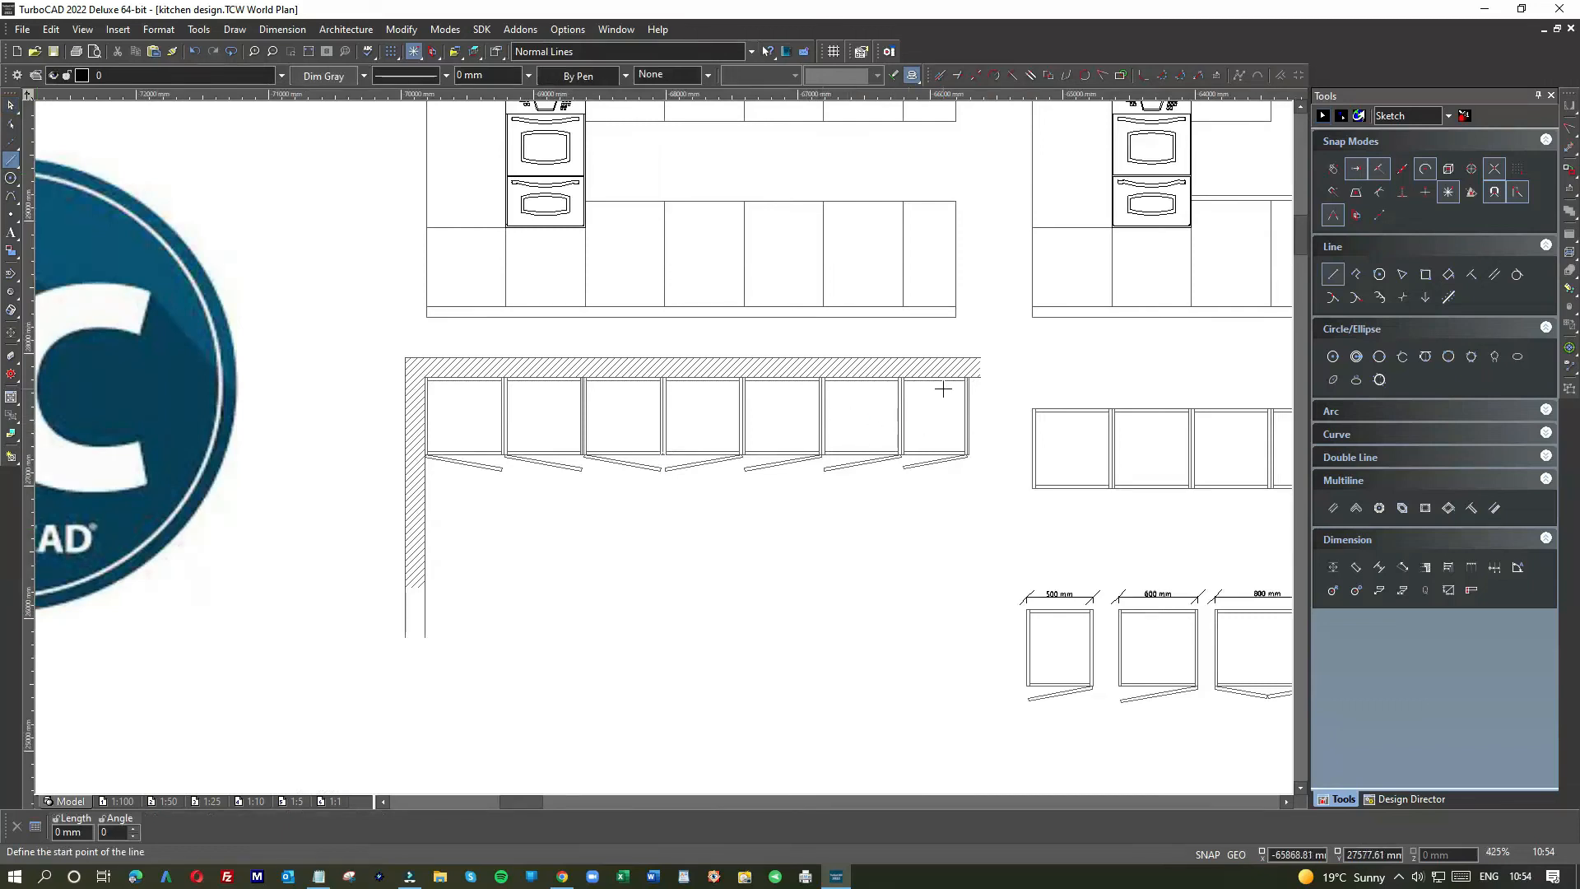
Step: Draw a 400 mm line down from the wall corner, then a horizontal line back across the cabinets
scroll(943, 389, "up", 4)
left_click(811, 404)
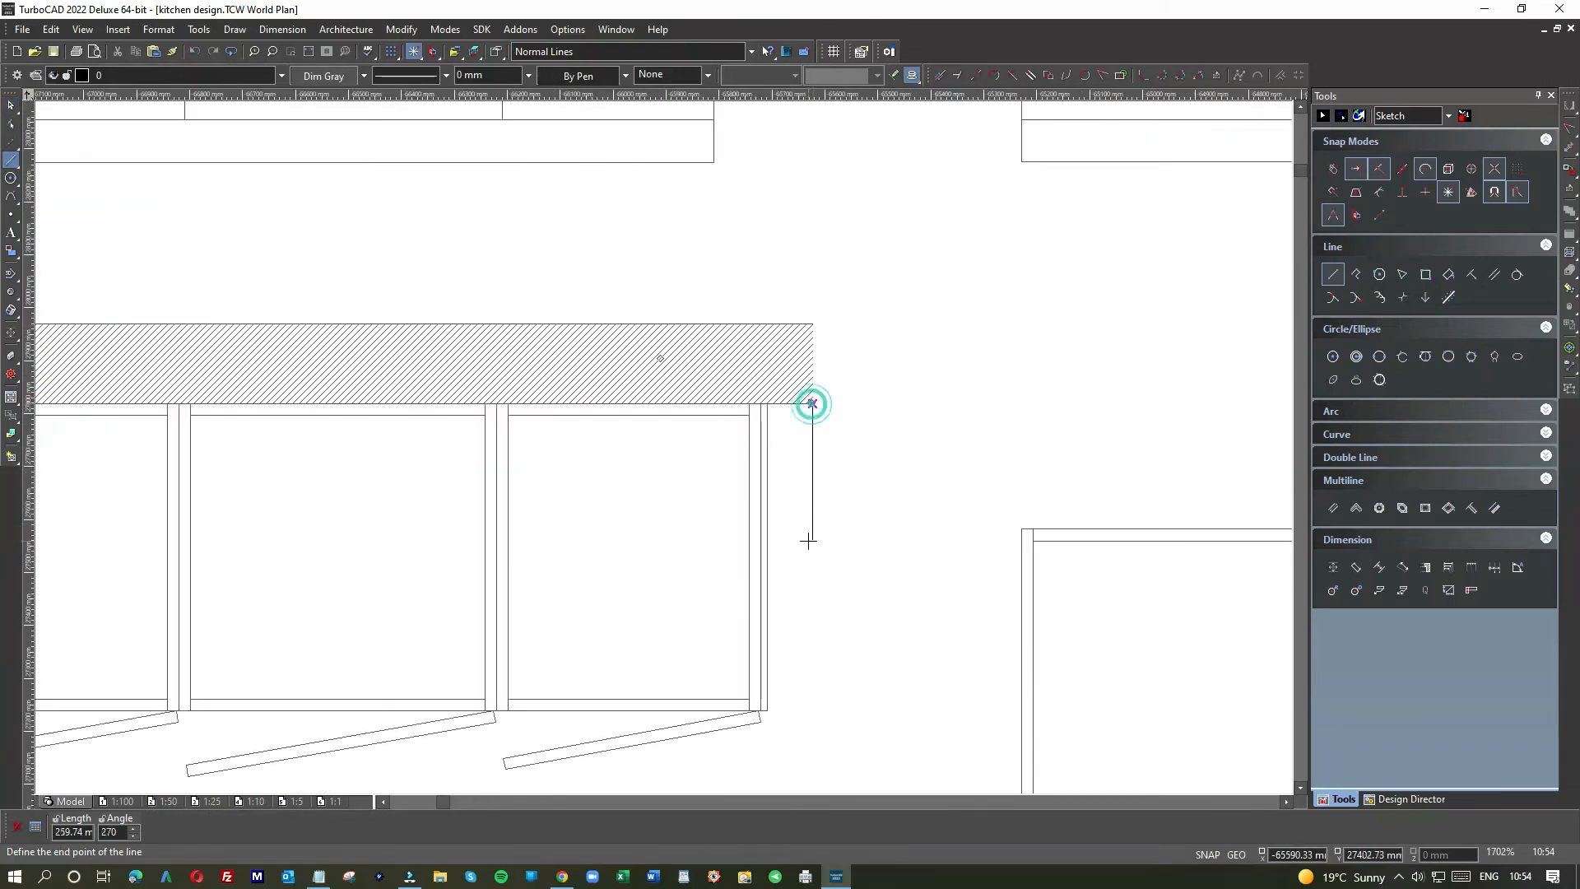
type("400")
key("Return")
left_click(811, 615)
scroll(547, 619, "down", 2)
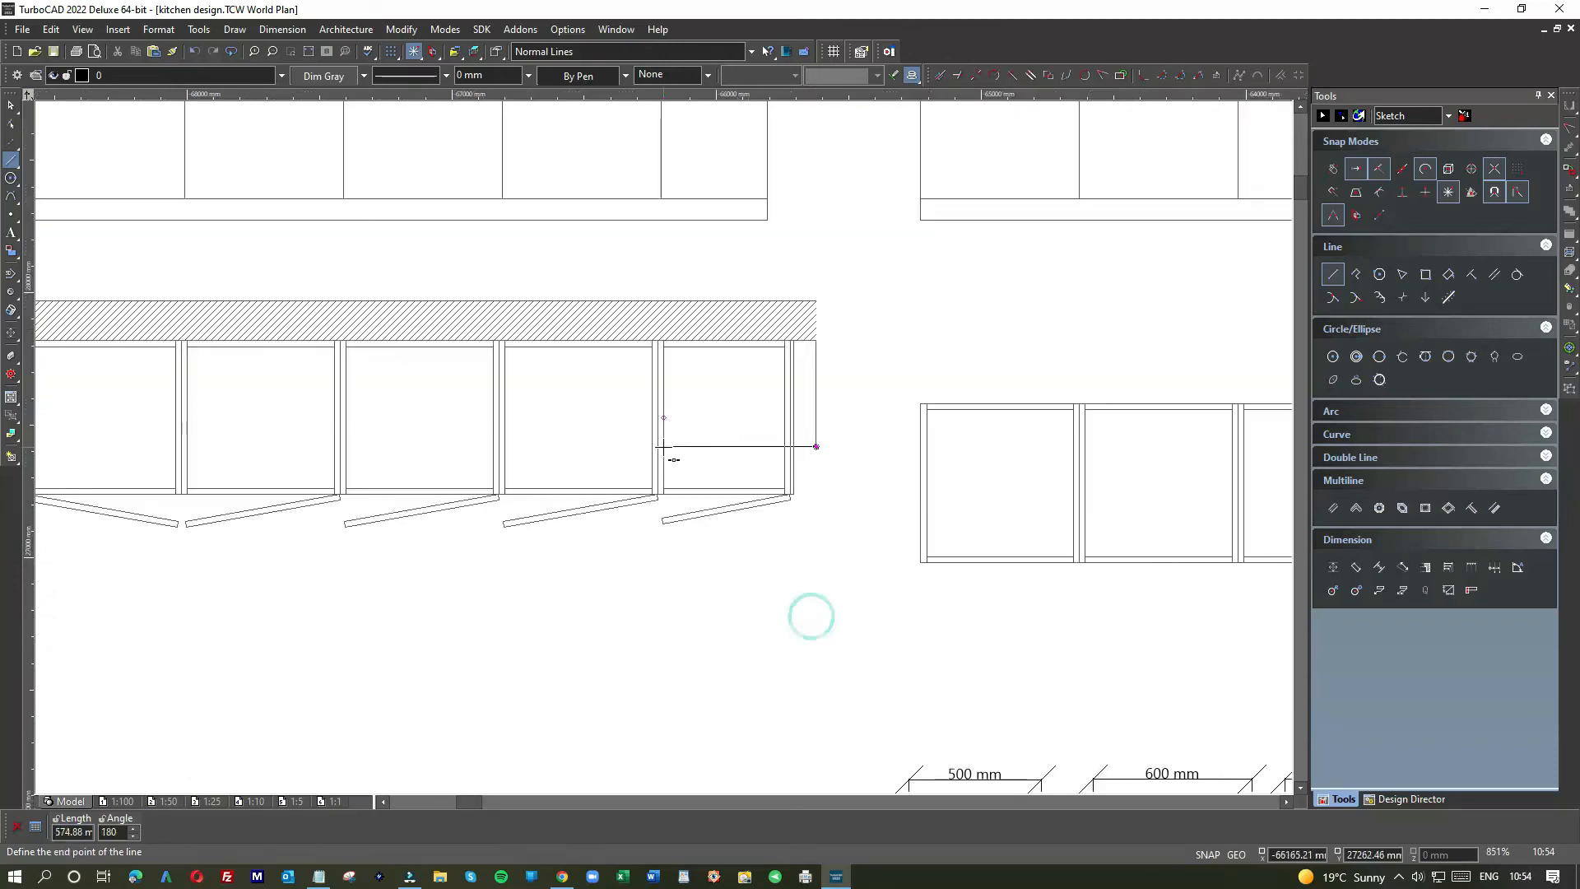
scroll(663, 447, "down", 2)
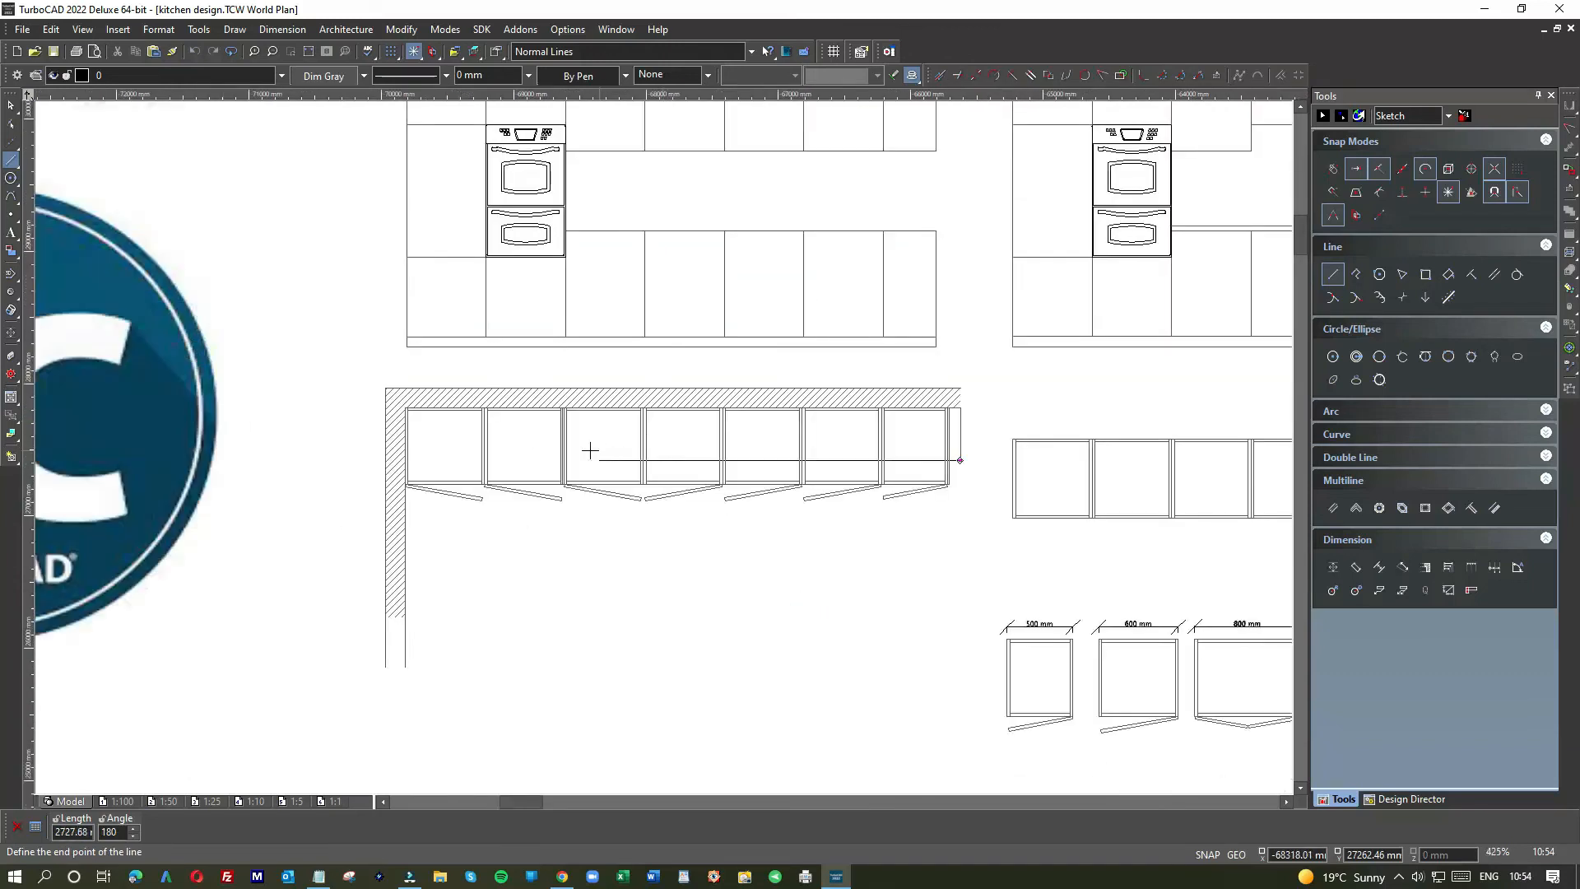
left_click(481, 459)
key("Escape")
Step: Stretch the horizontal line's end to shorten it to about 2997 mm
left_click(765, 460)
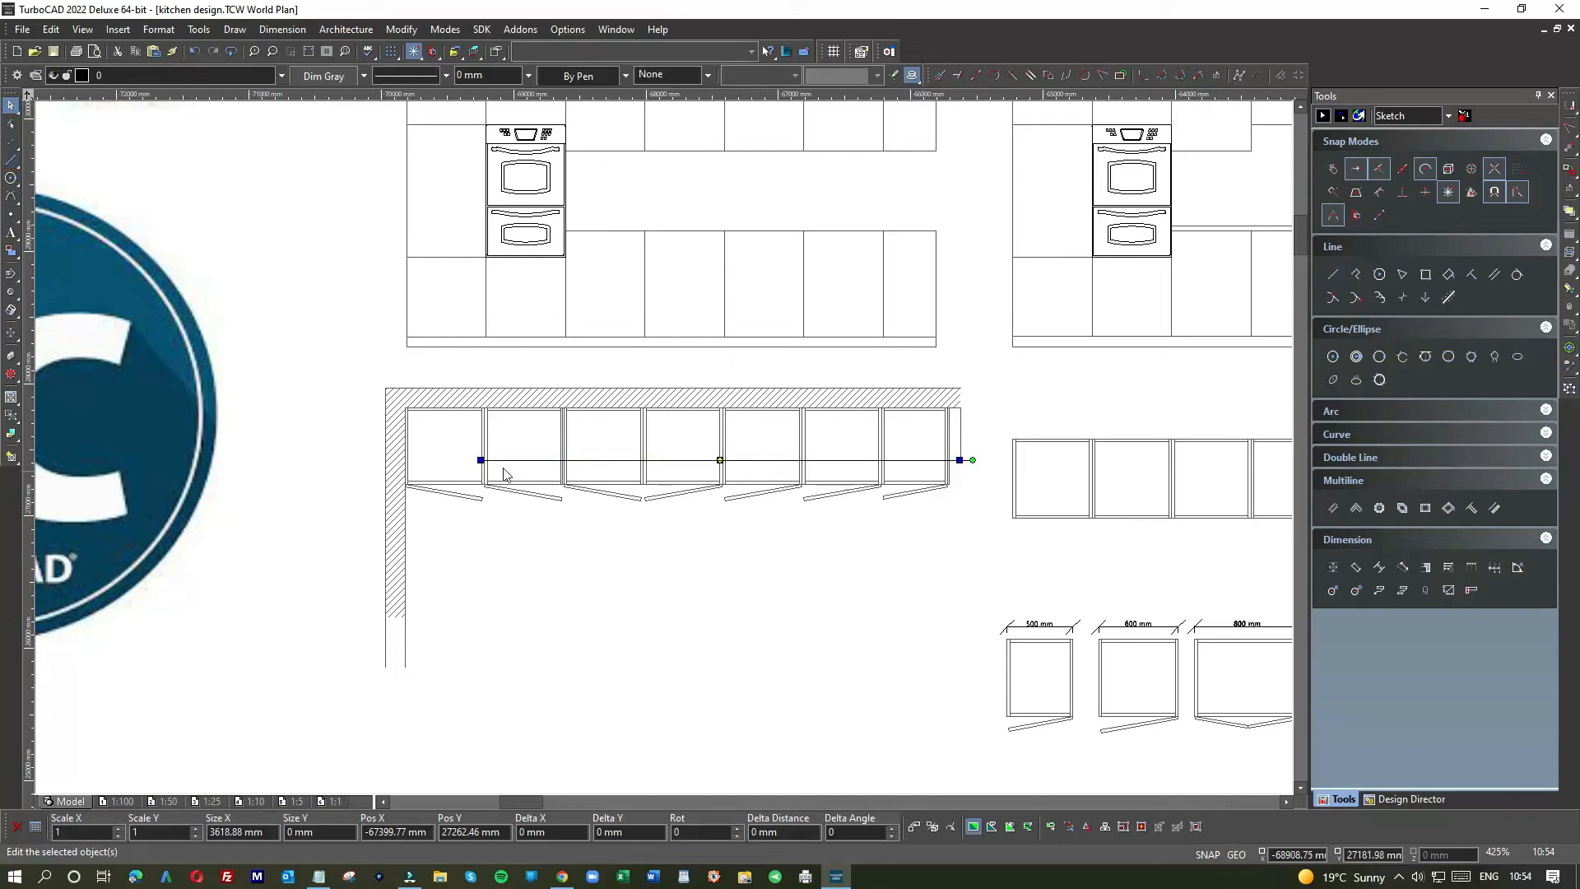
scroll(489, 466, "up", 5)
left_click_drag(501, 412, 1163, 411)
left_click(975, 428)
scroll(663, 452, "down", 5)
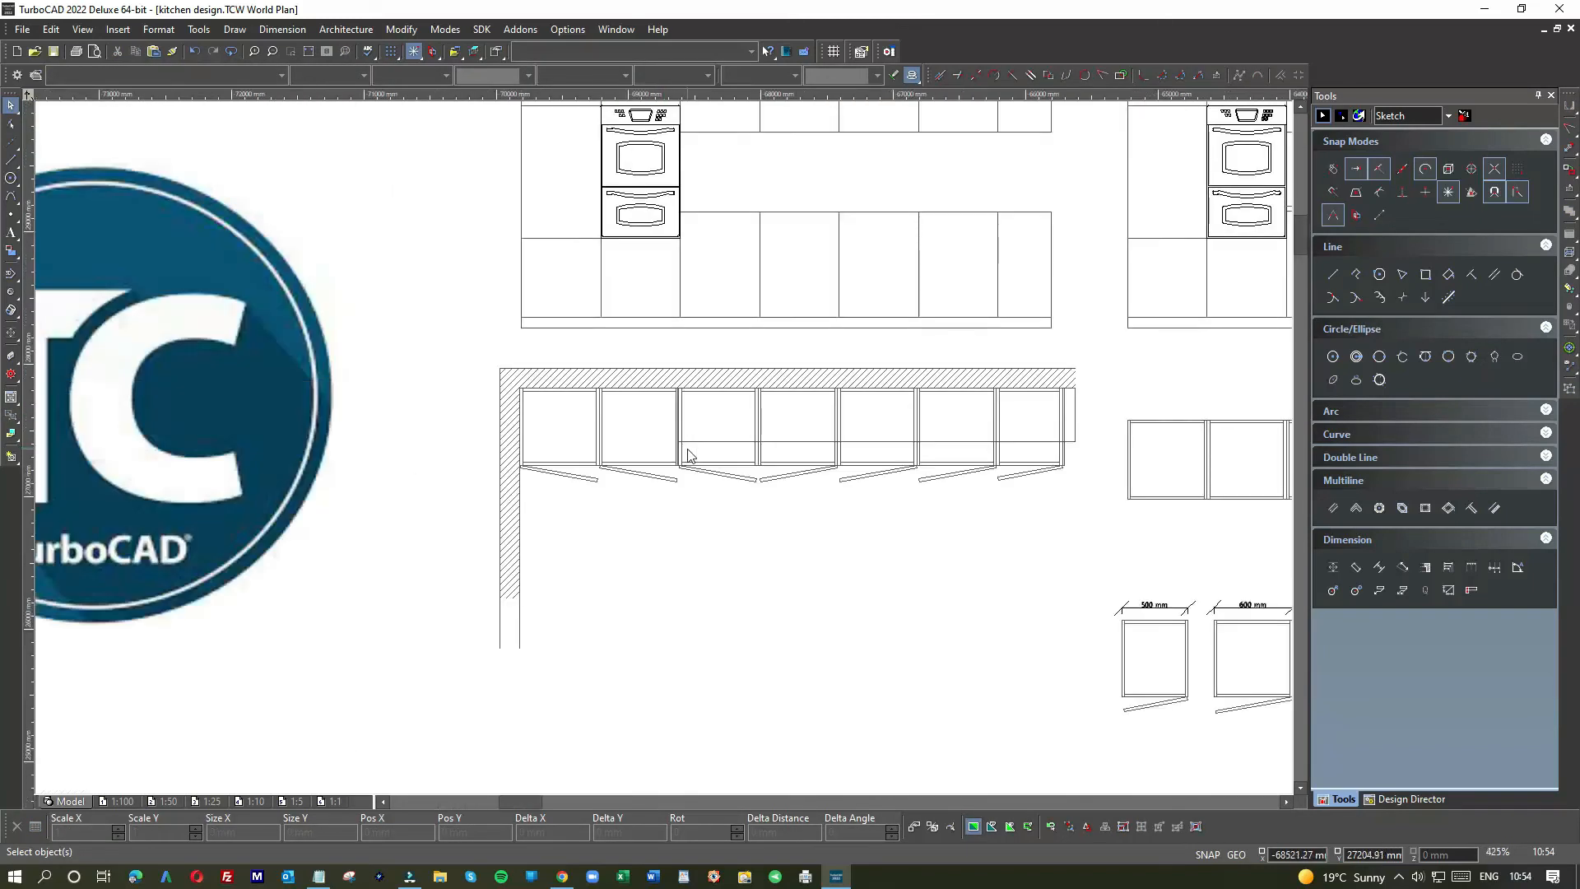
Step: Delete the 400 mm vertical line and trim the horizontal line to the last cabinet's side, about 2912 mm
scroll(666, 454, "up", 5)
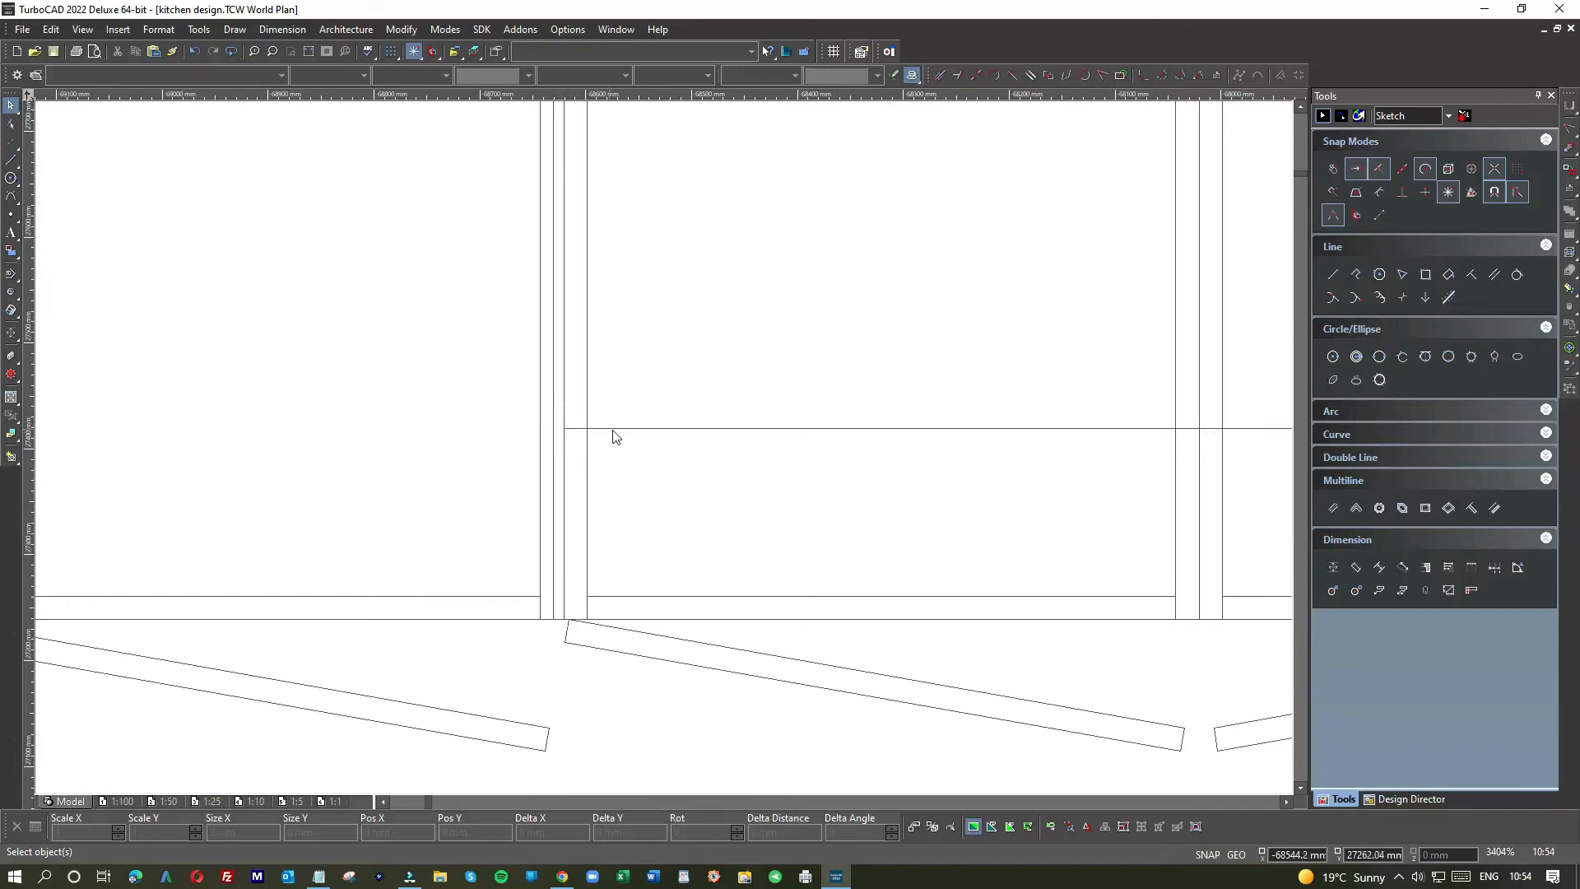
scroll(663, 452, "down", 7)
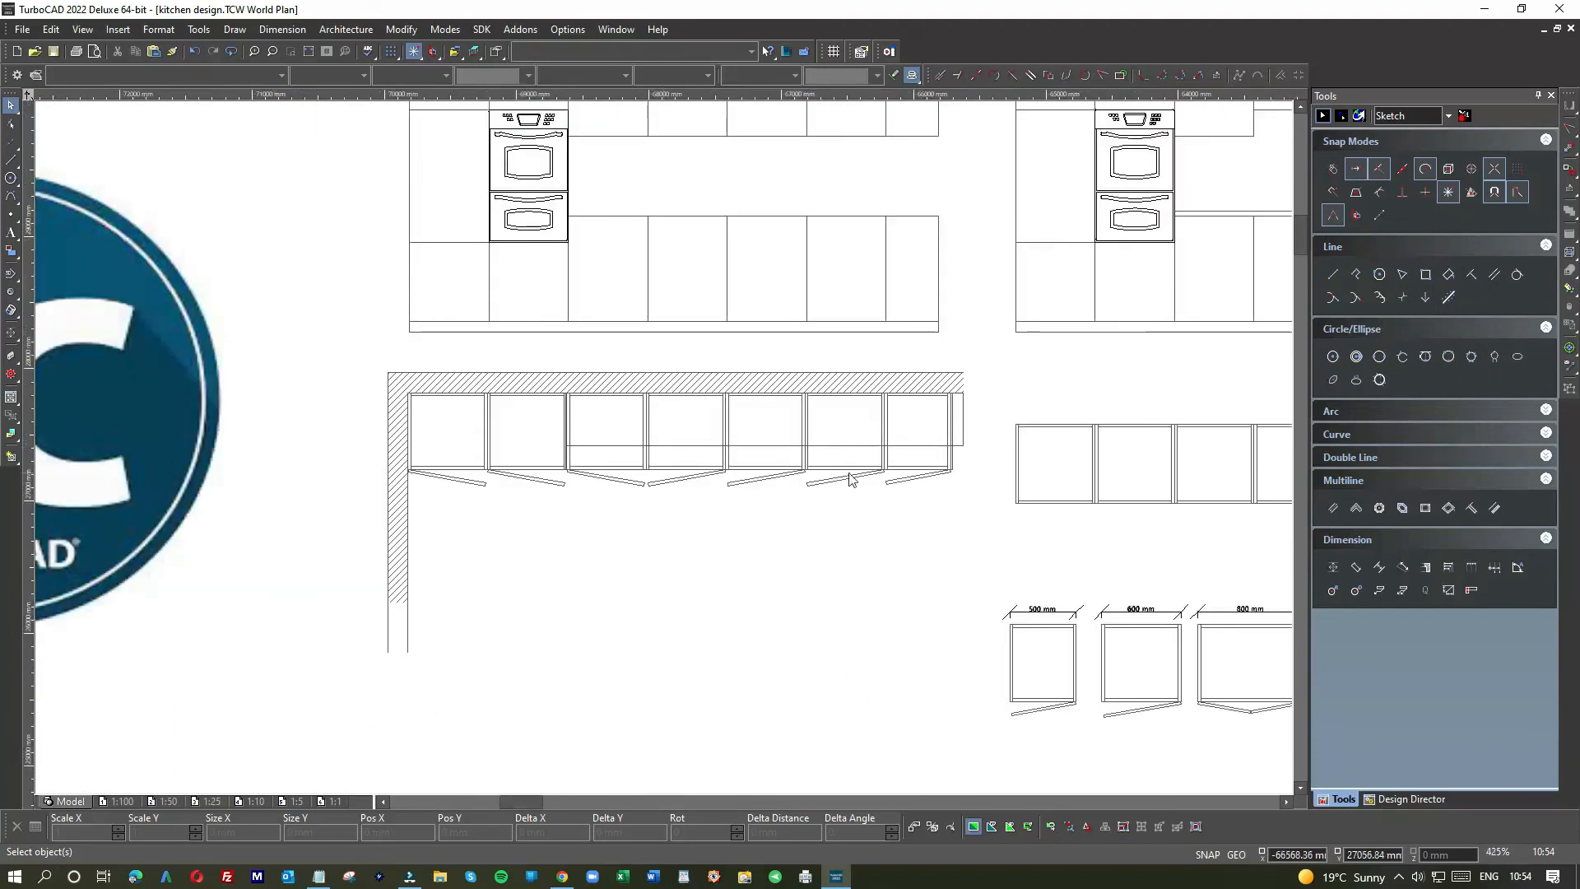
scroll(951, 441, "up", 6)
left_click(715, 381)
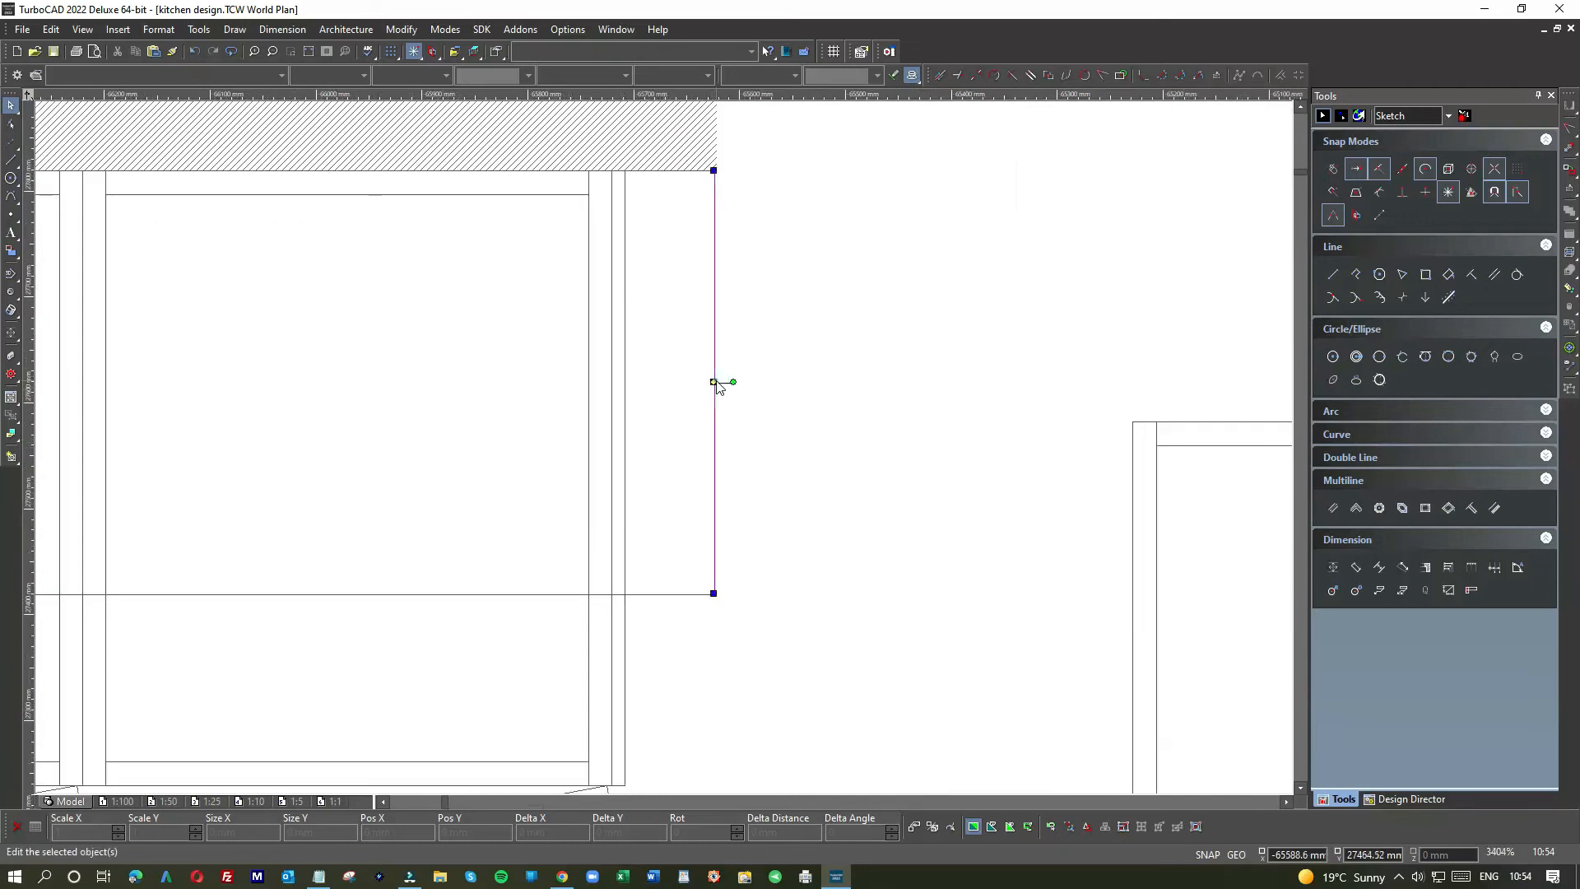
key("Delete")
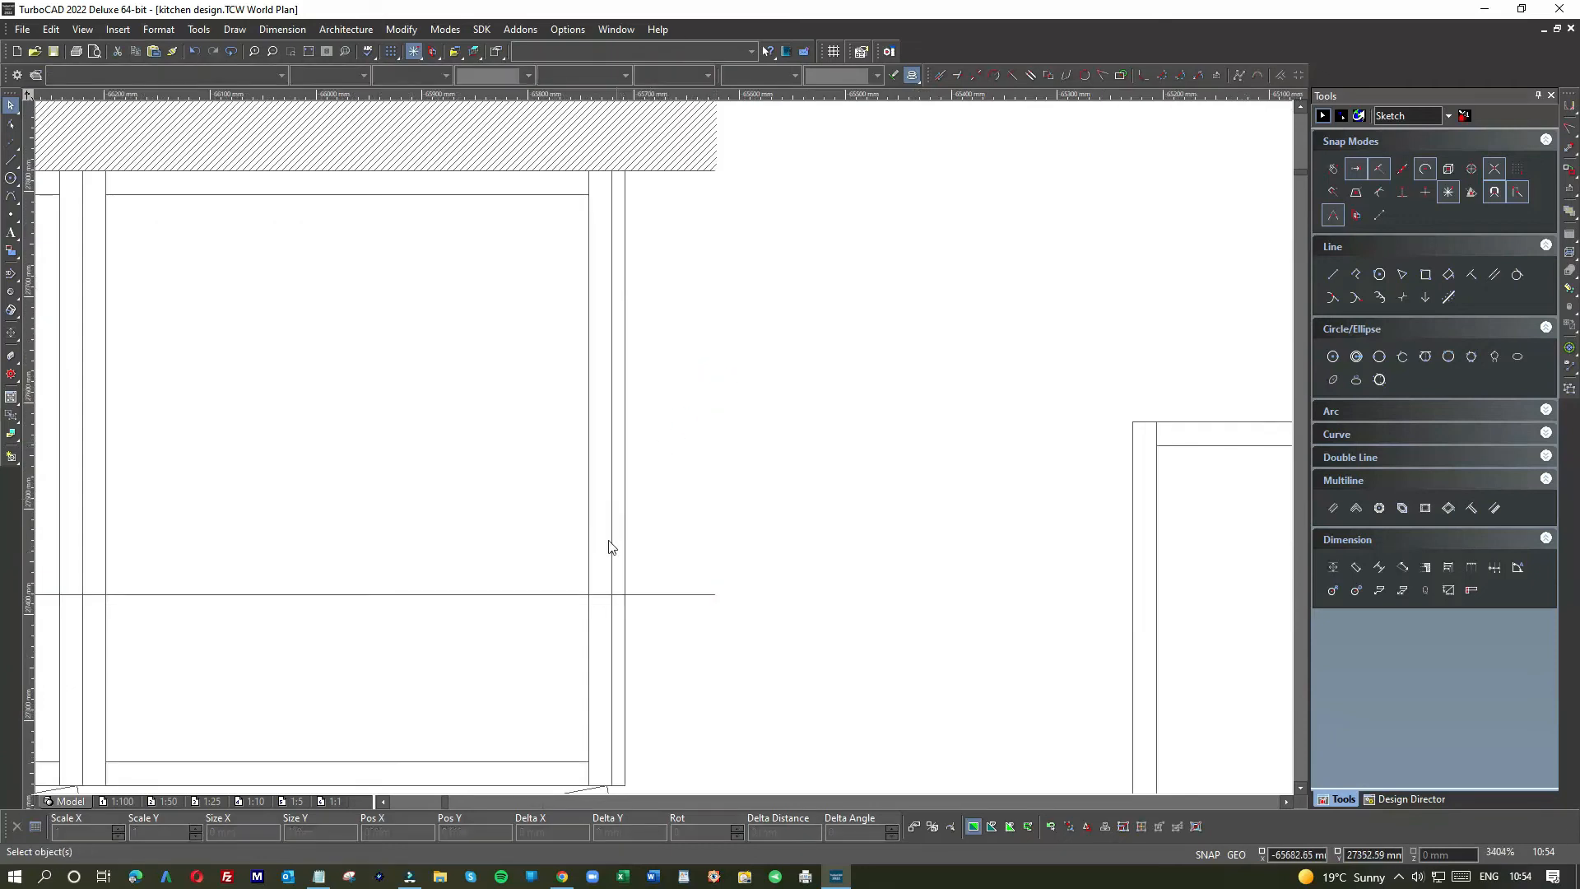
left_click(710, 594)
left_click_drag(716, 594, 625, 594)
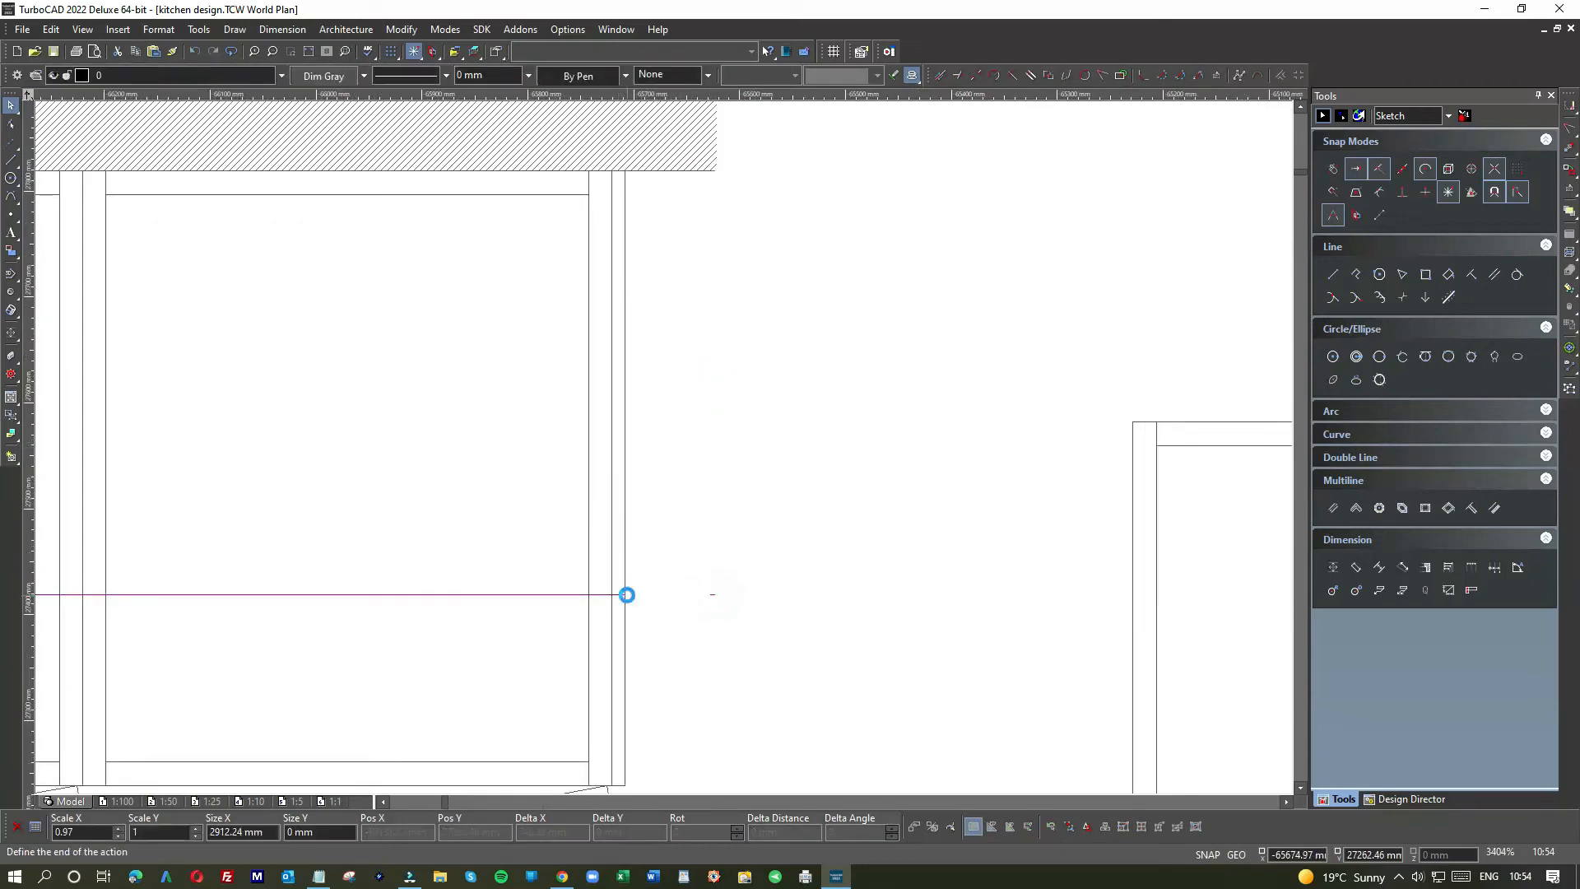
left_click(701, 558)
scroll(663, 452, "down", 4)
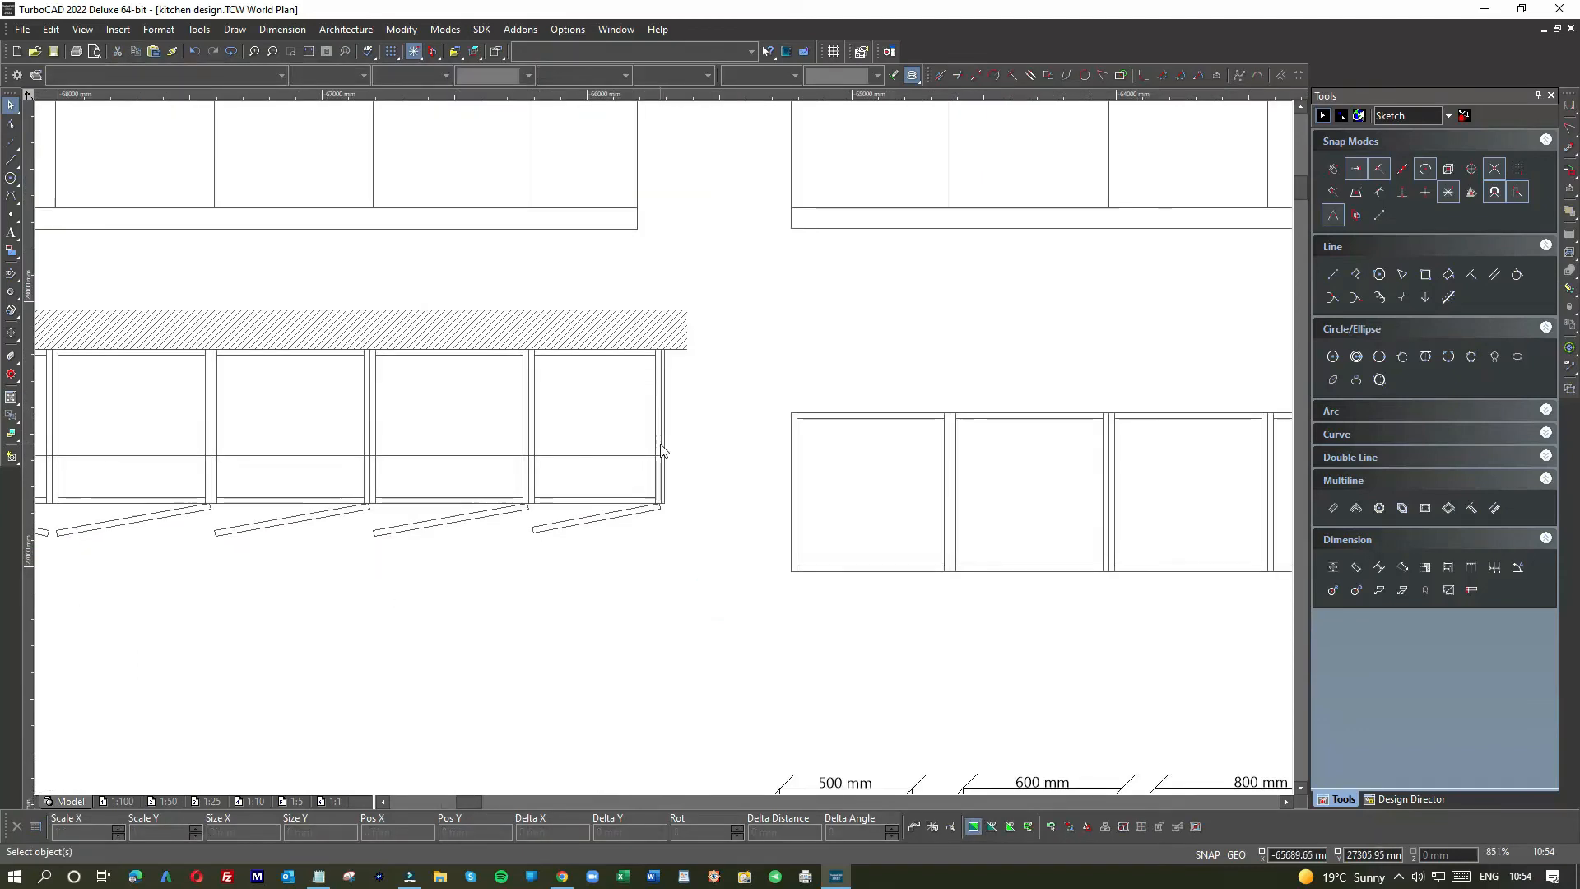
scroll(665, 453, "down", 2)
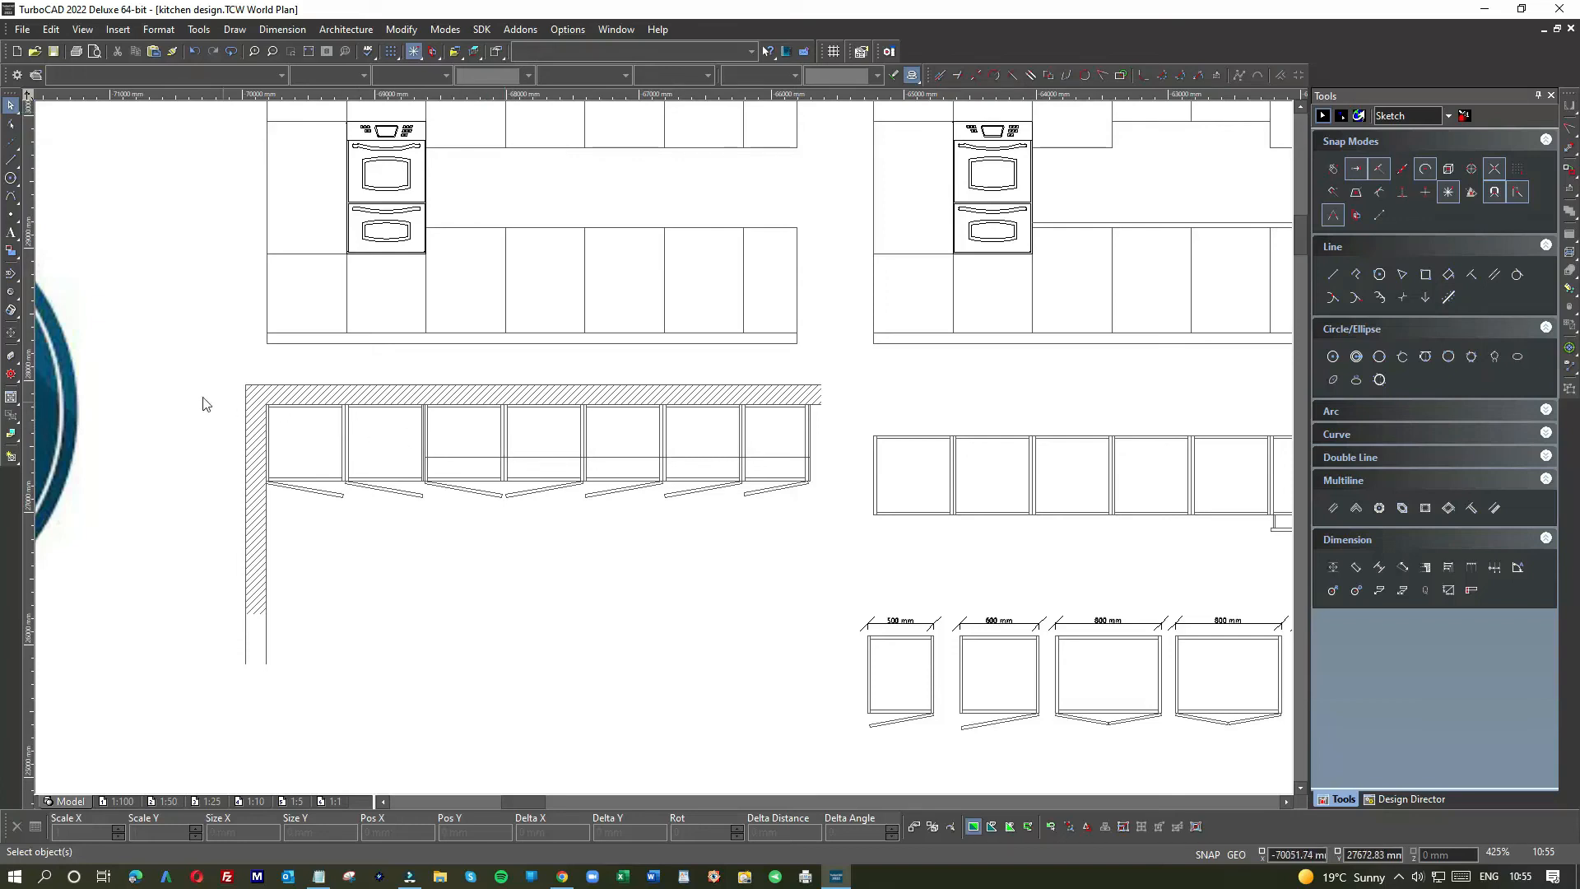
left_click_drag(214, 372, 839, 702)
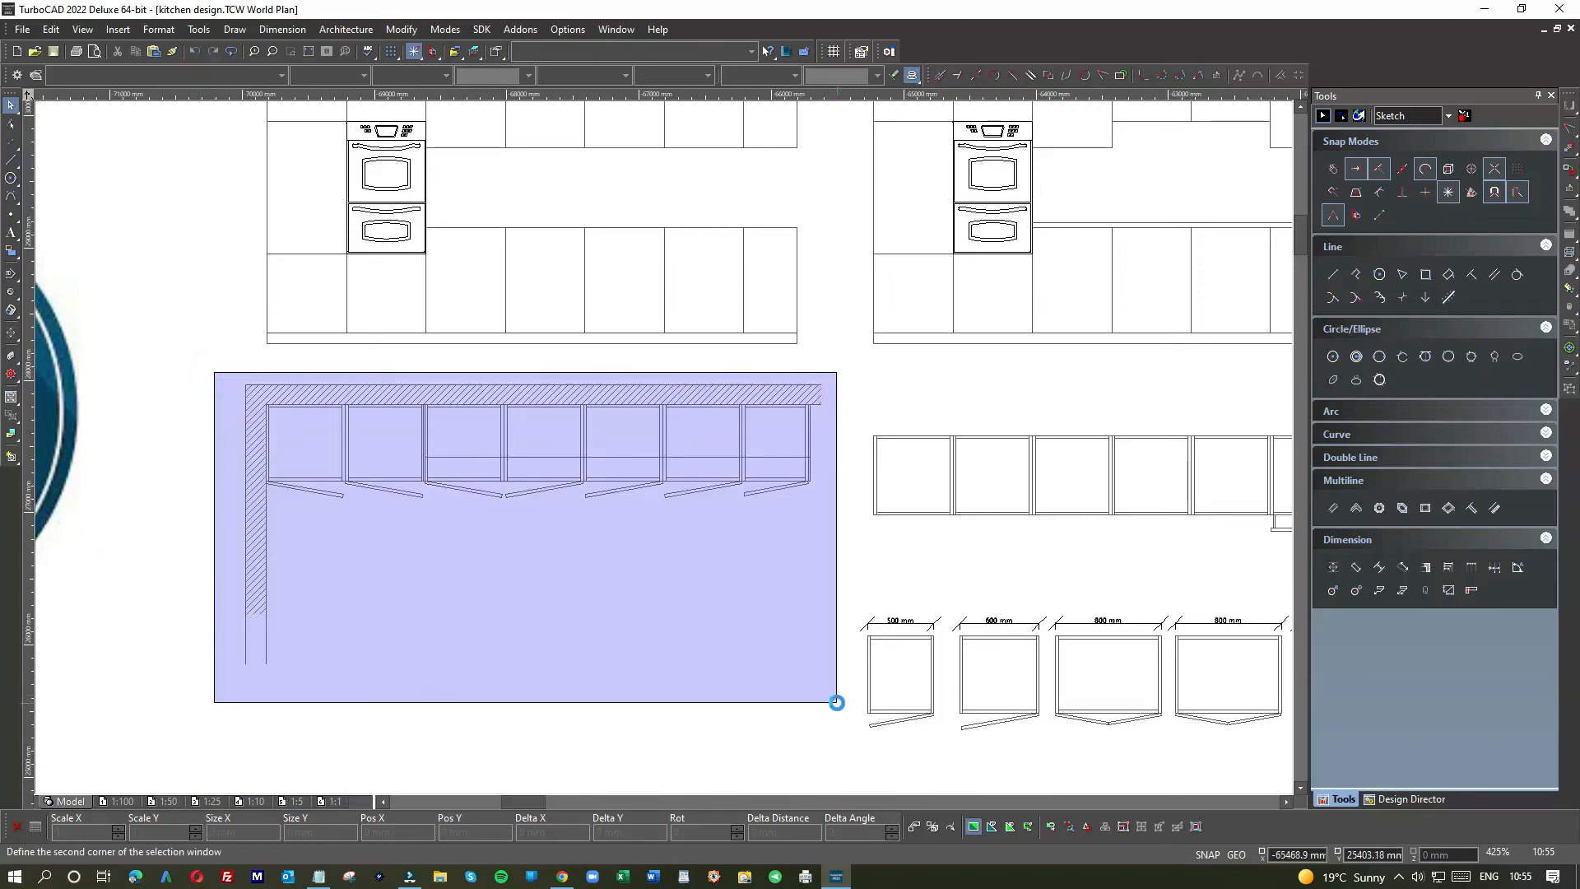
key("ctrl+c")
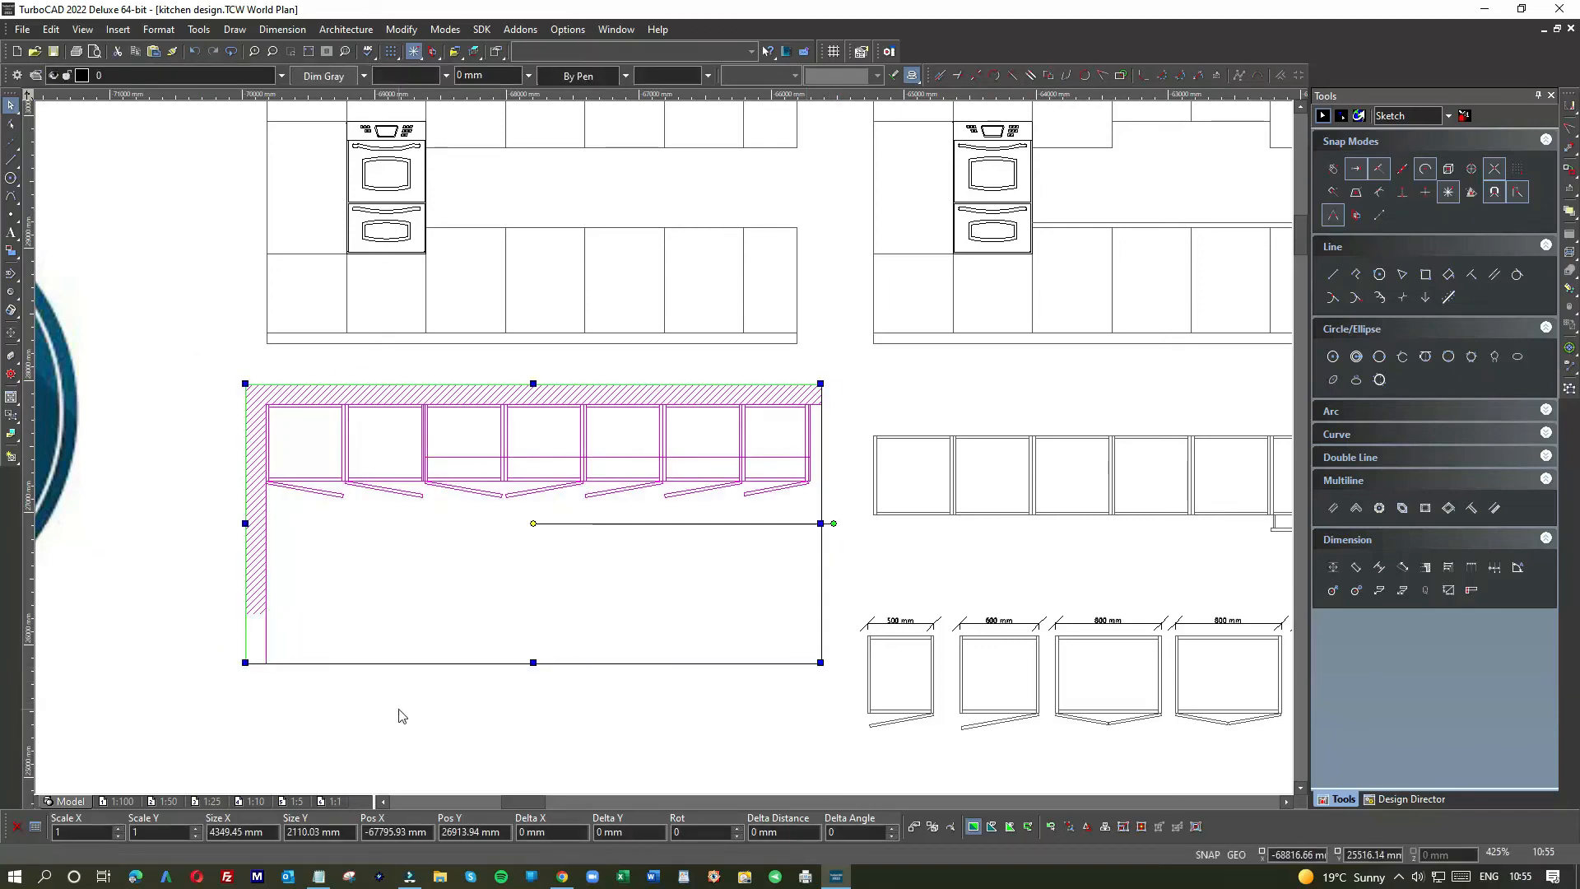
key("ctrl+v")
left_click_drag(411, 360, 278, 724)
left_click_drag(279, 724, 279, 724)
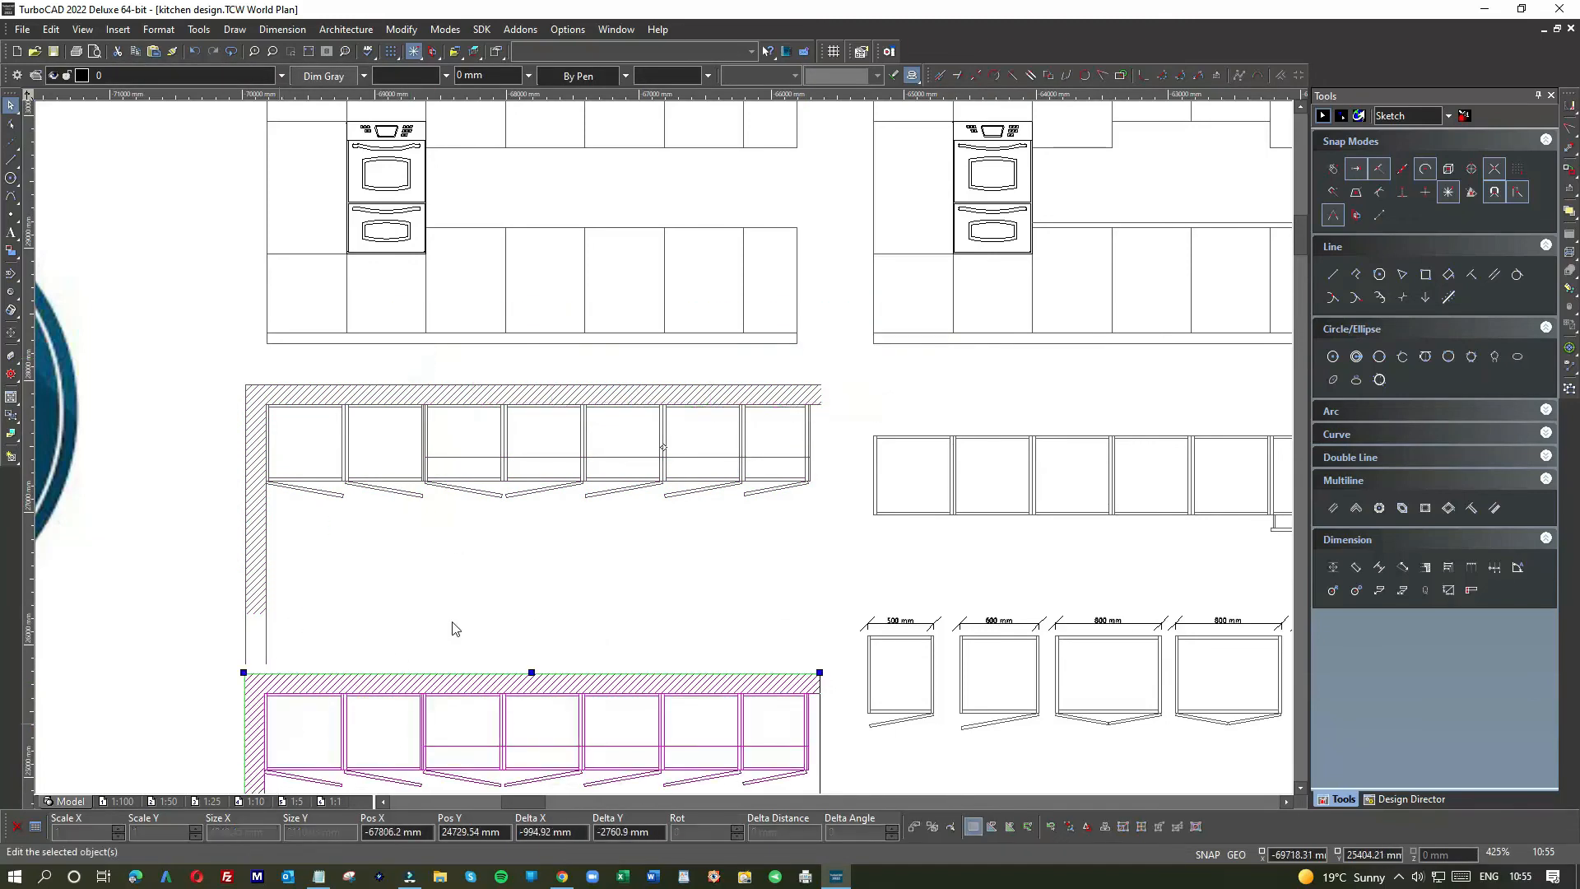
left_click(476, 603)
scroll(489, 696, "down", 1)
scroll(666, 469, "up", 2)
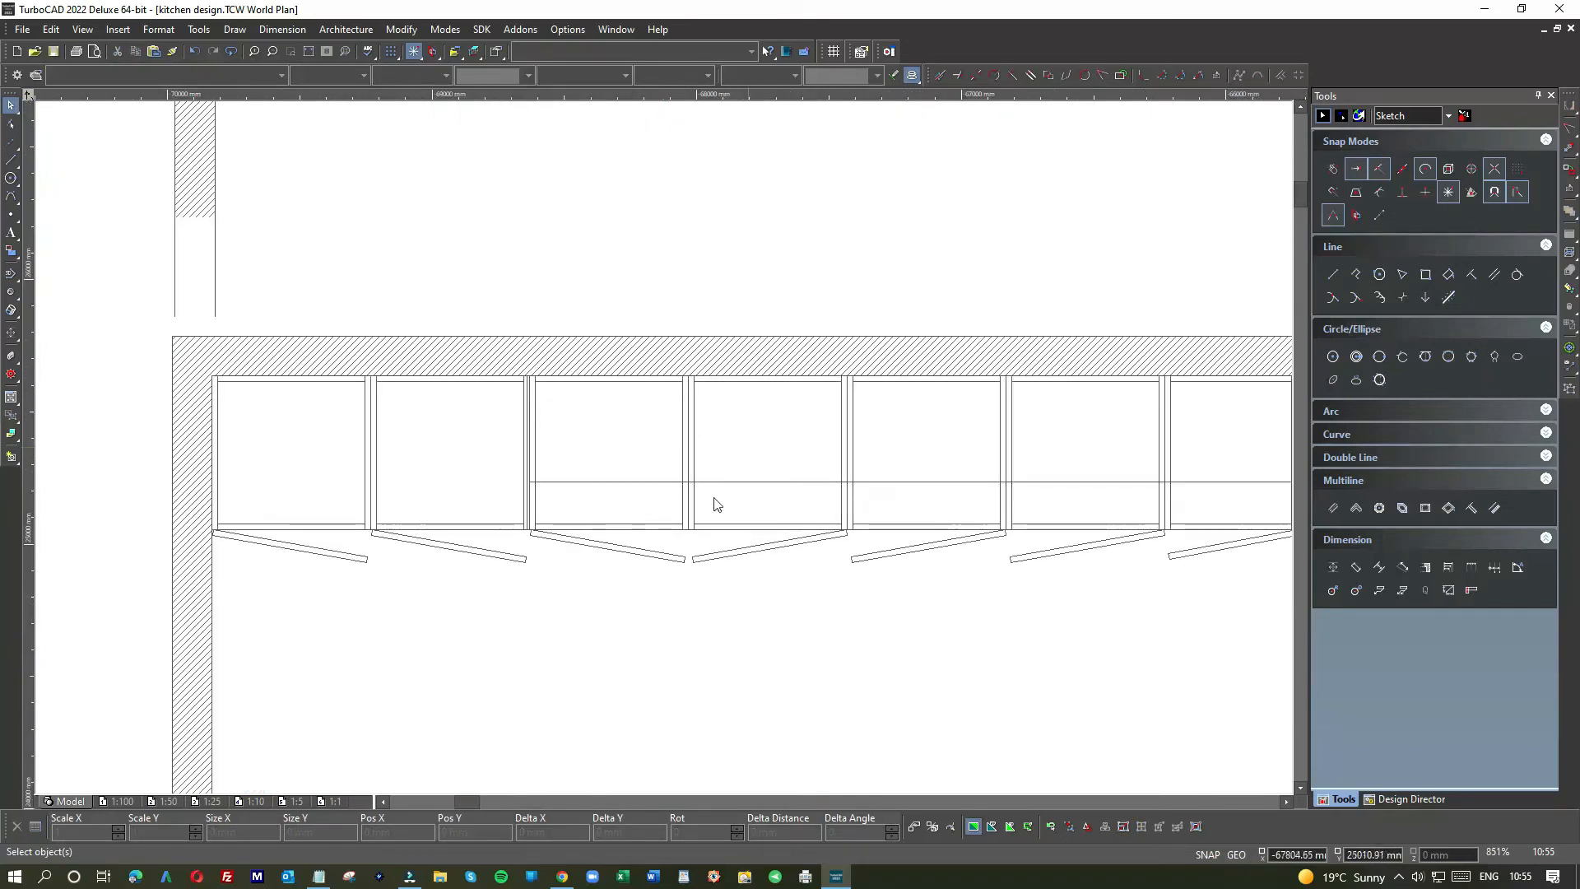
Step: Window-select the five right-hand lower-run cabinets and raise them about 190 mm toward the wall
scroll(671, 517, "down", 1)
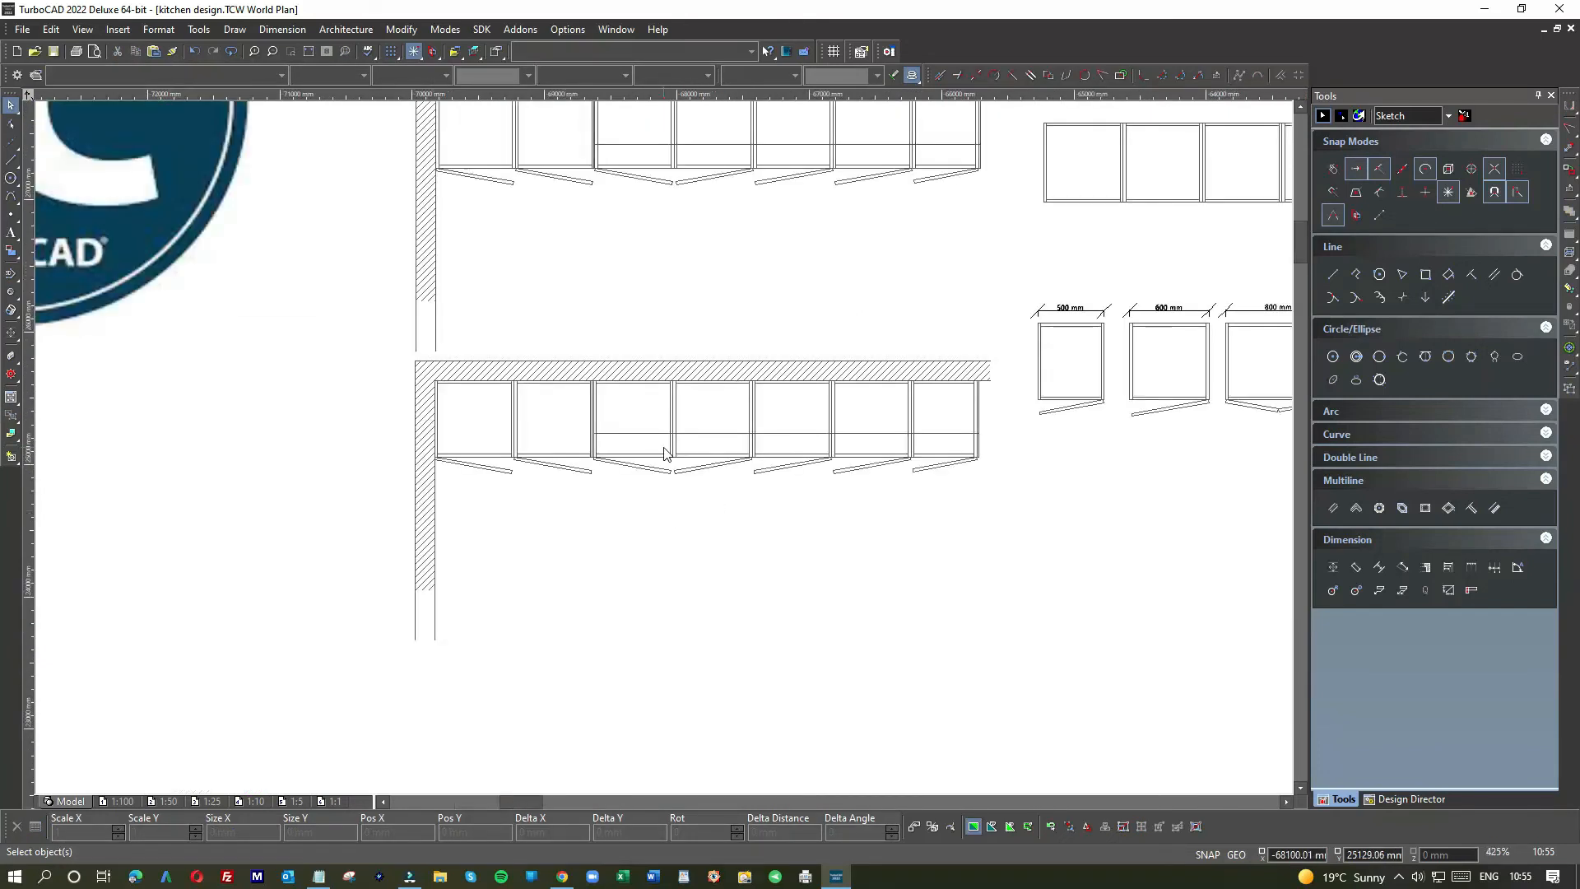
scroll(601, 401, "up", 2)
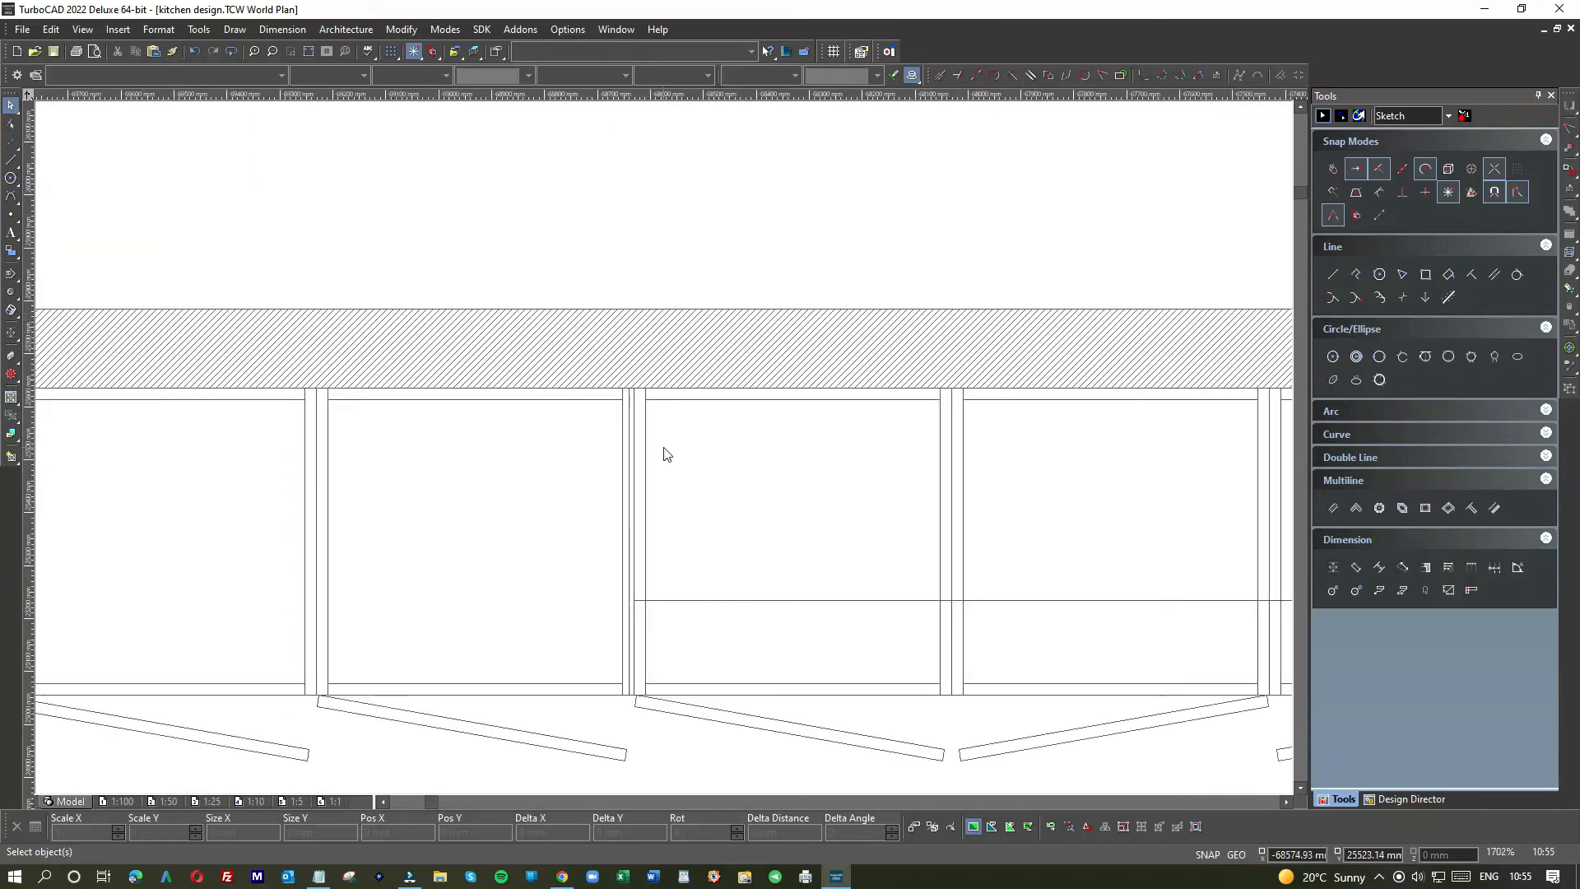
left_click(633, 386)
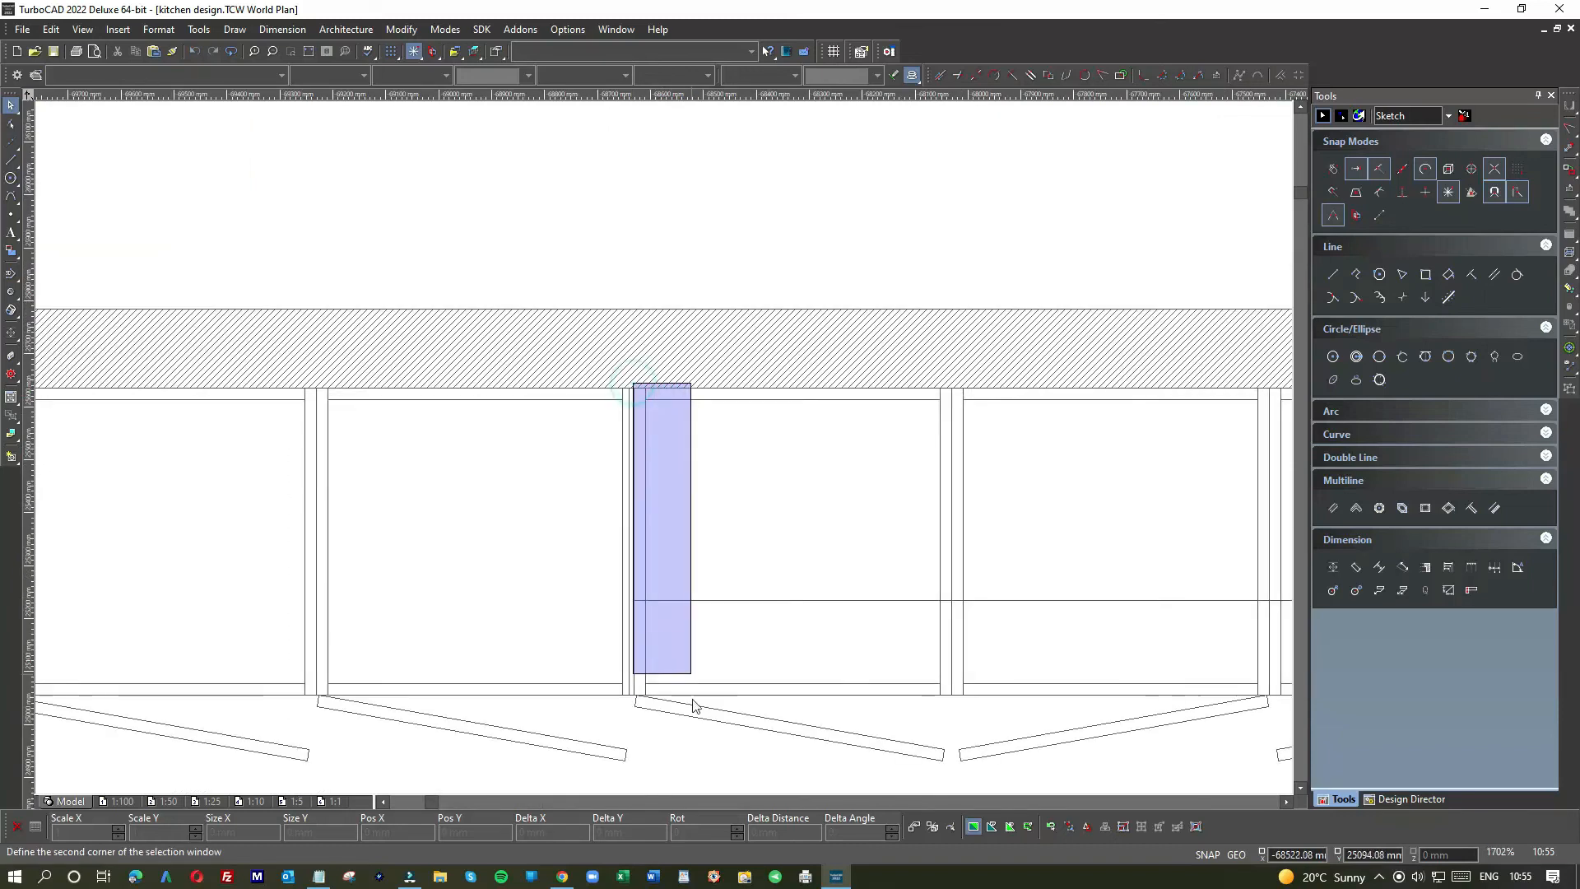
scroll(666, 448, "down", 1)
scroll(660, 451, "down", 1)
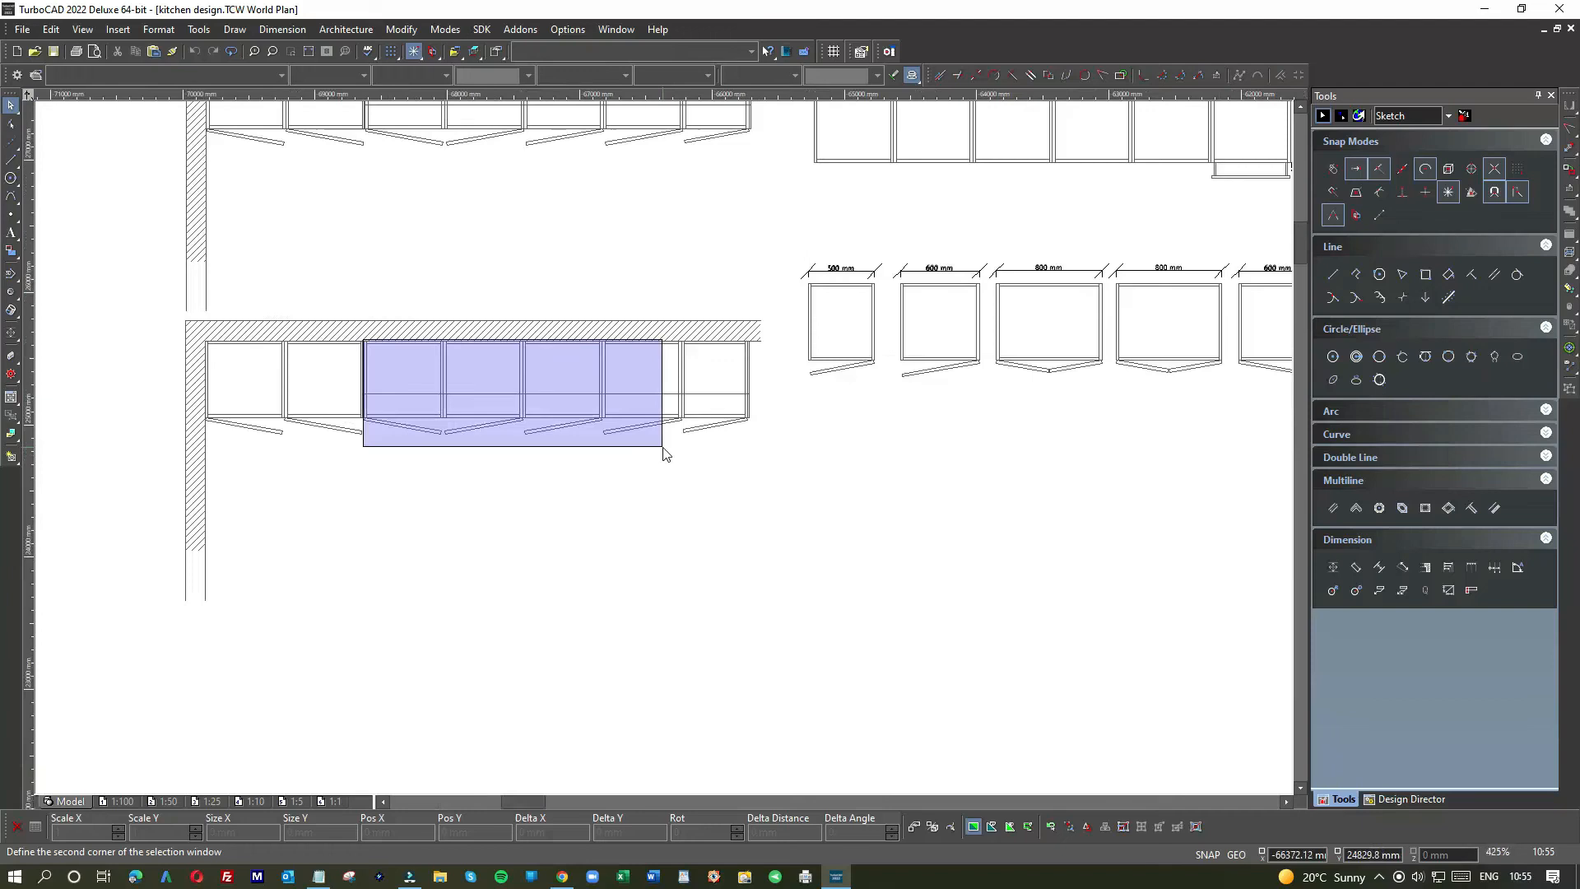
left_click(757, 455)
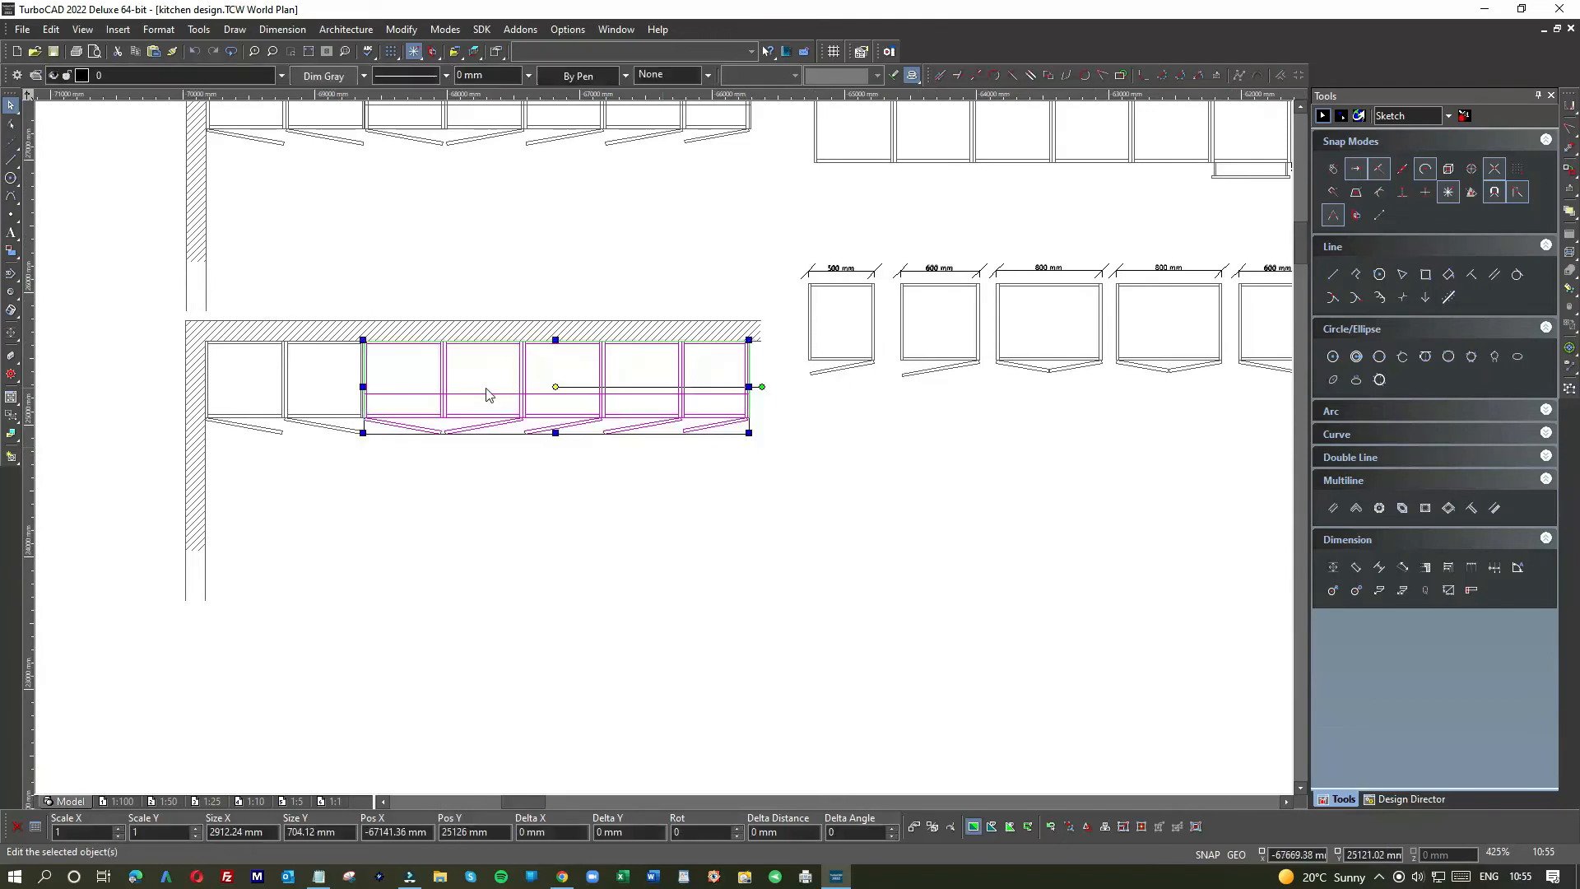
scroll(665, 453, "up", 3)
left_click_drag(457, 562, 455, 373)
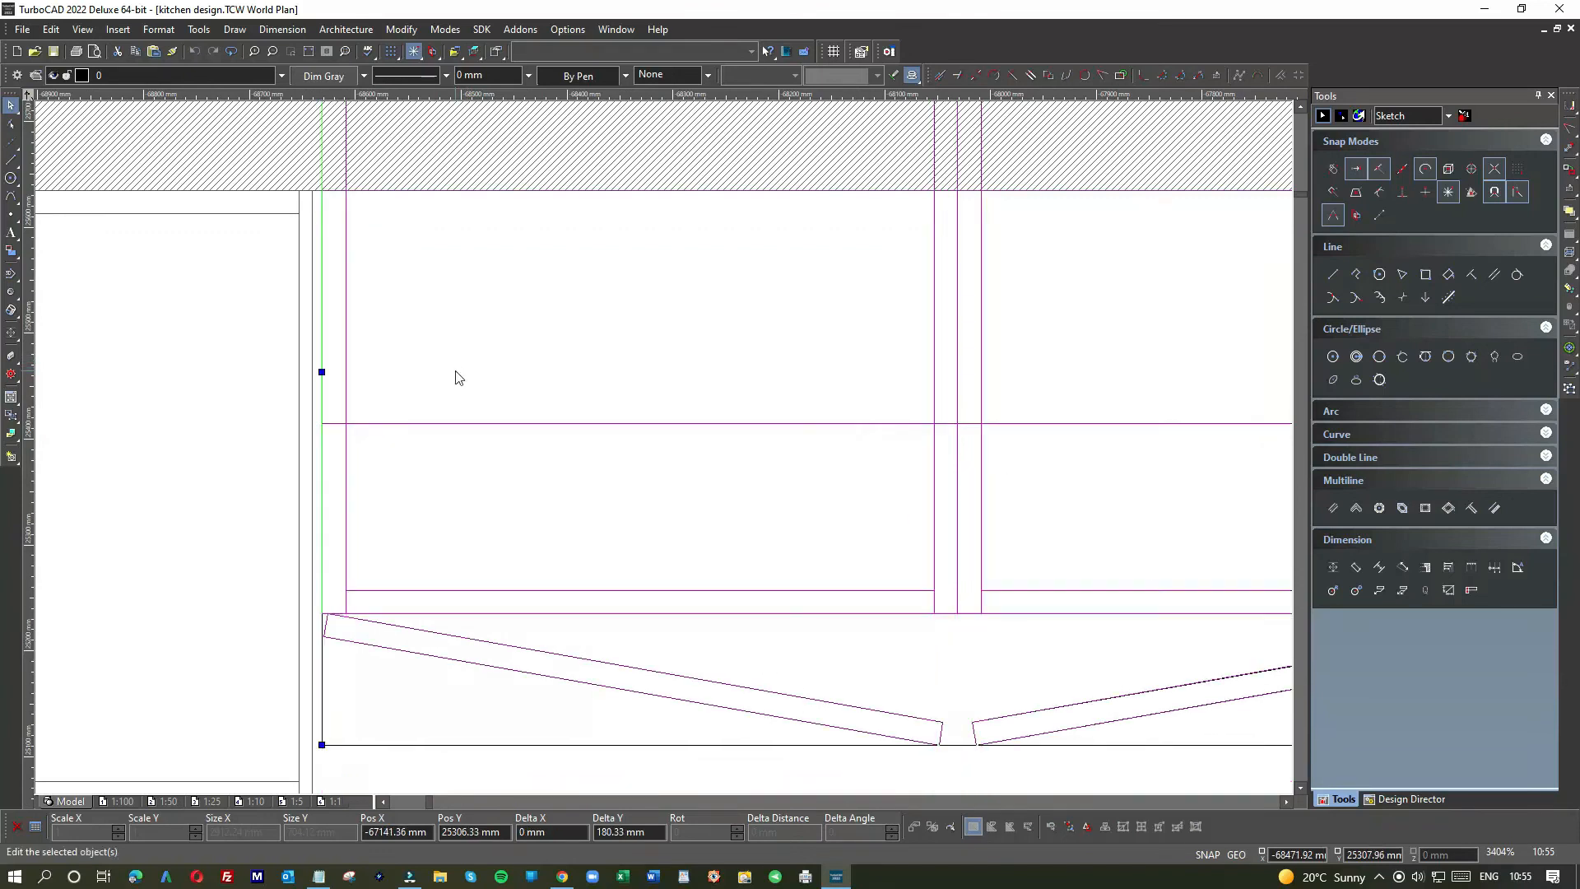
scroll(666, 455, "down", 3)
left_click(712, 301)
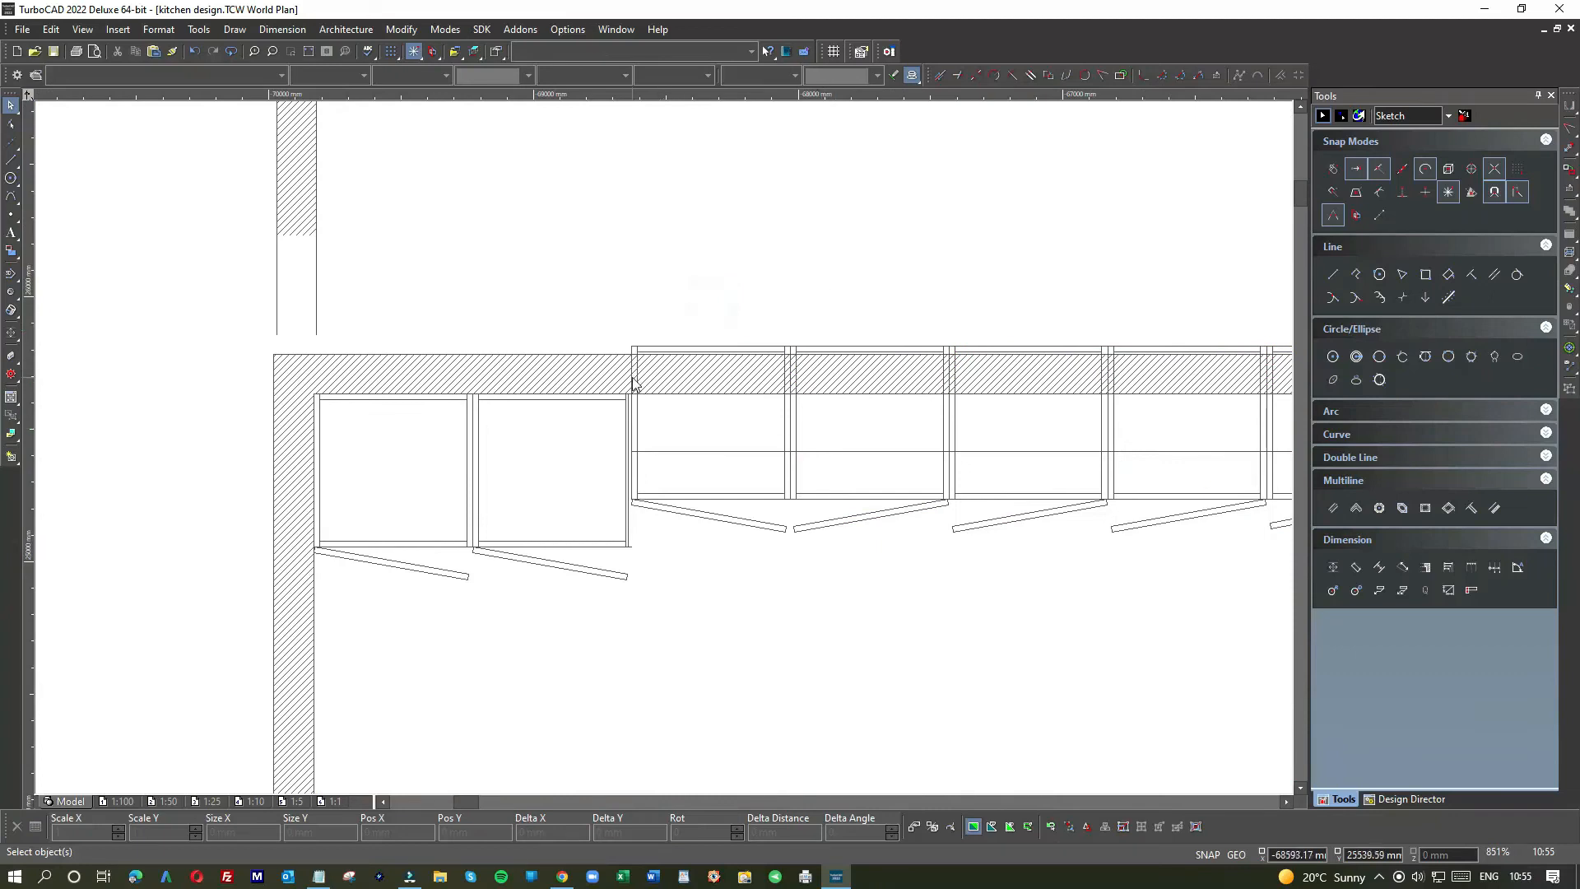
left_click(603, 329)
Step: Delete the stray worktop line, the short line over a cabinet, and the line across the lower cabinets
scroll(1263, 362, "down", 1)
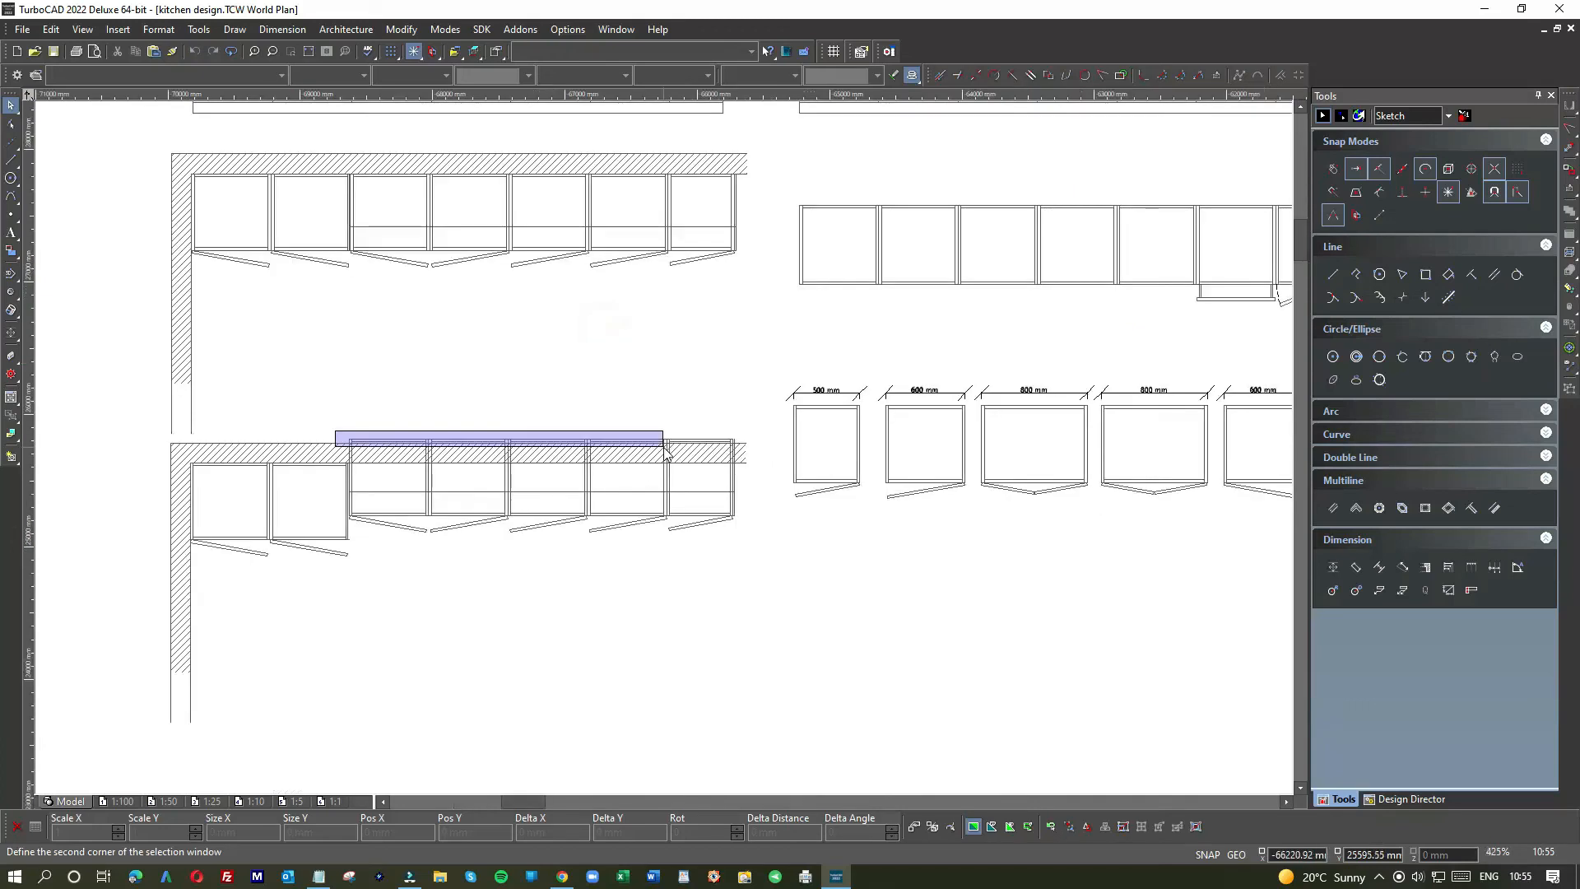
left_click(742, 446)
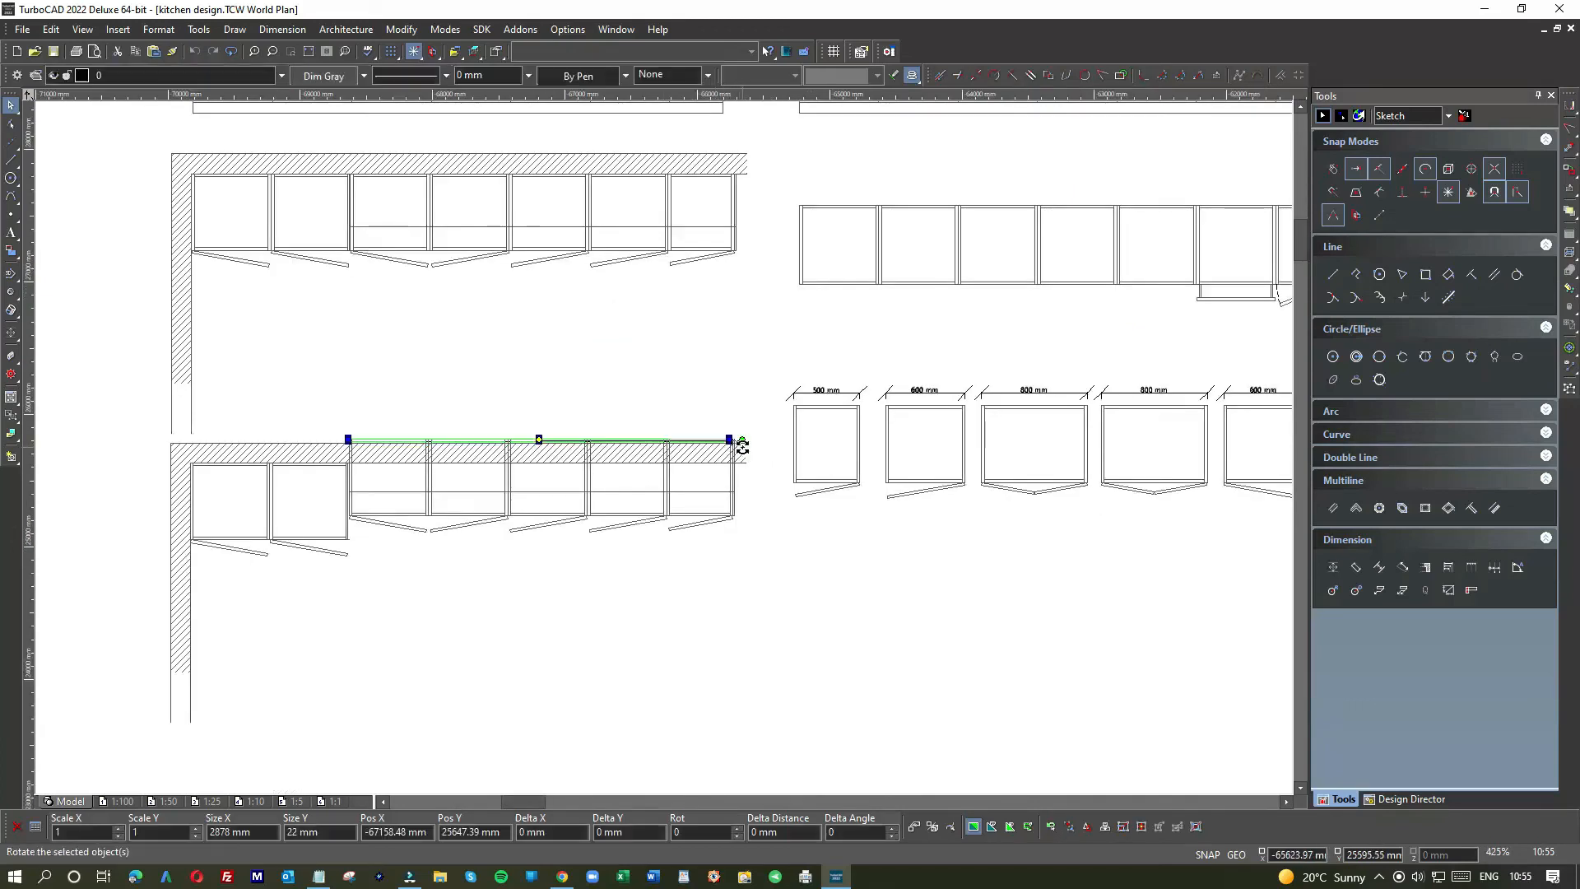
key("Delete")
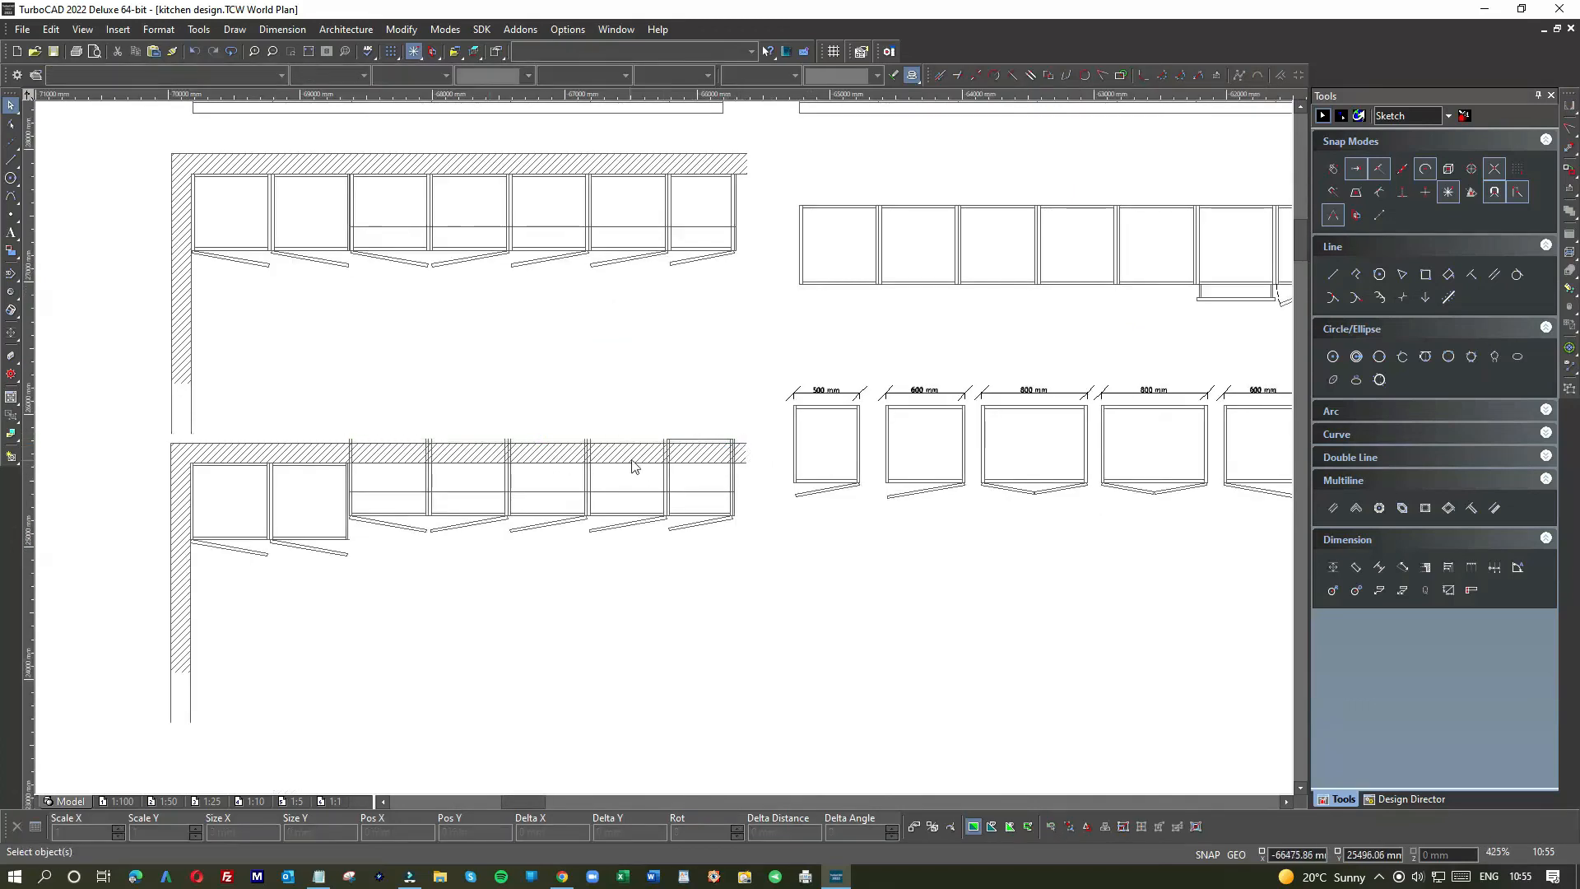
scroll(698, 438, "up", 2)
left_click(692, 438)
key("Delete")
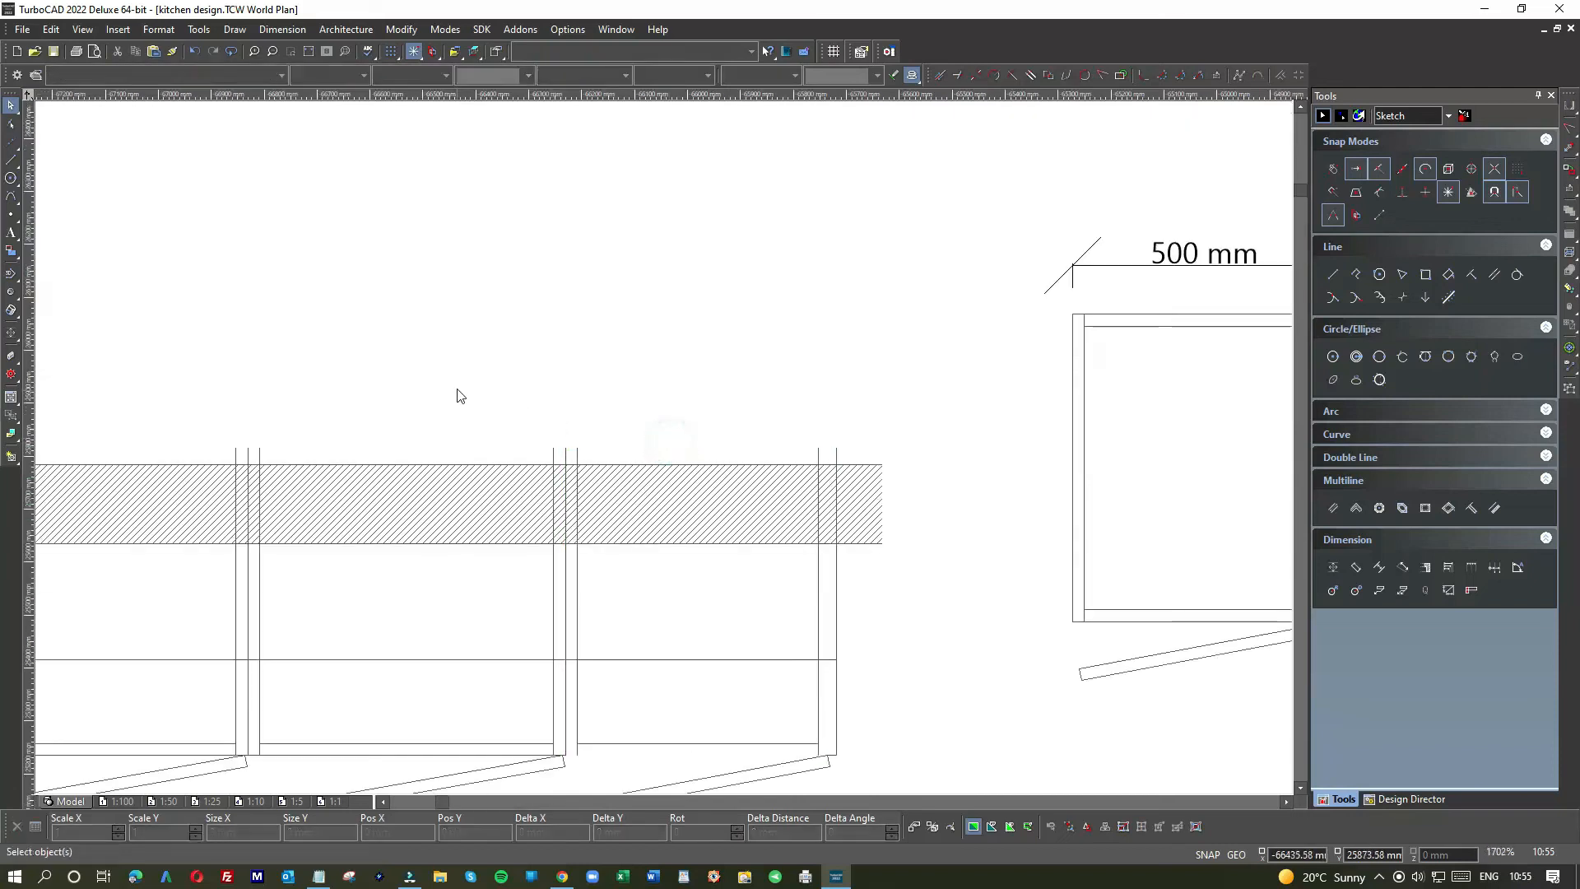
scroll(460, 395, "down", 1)
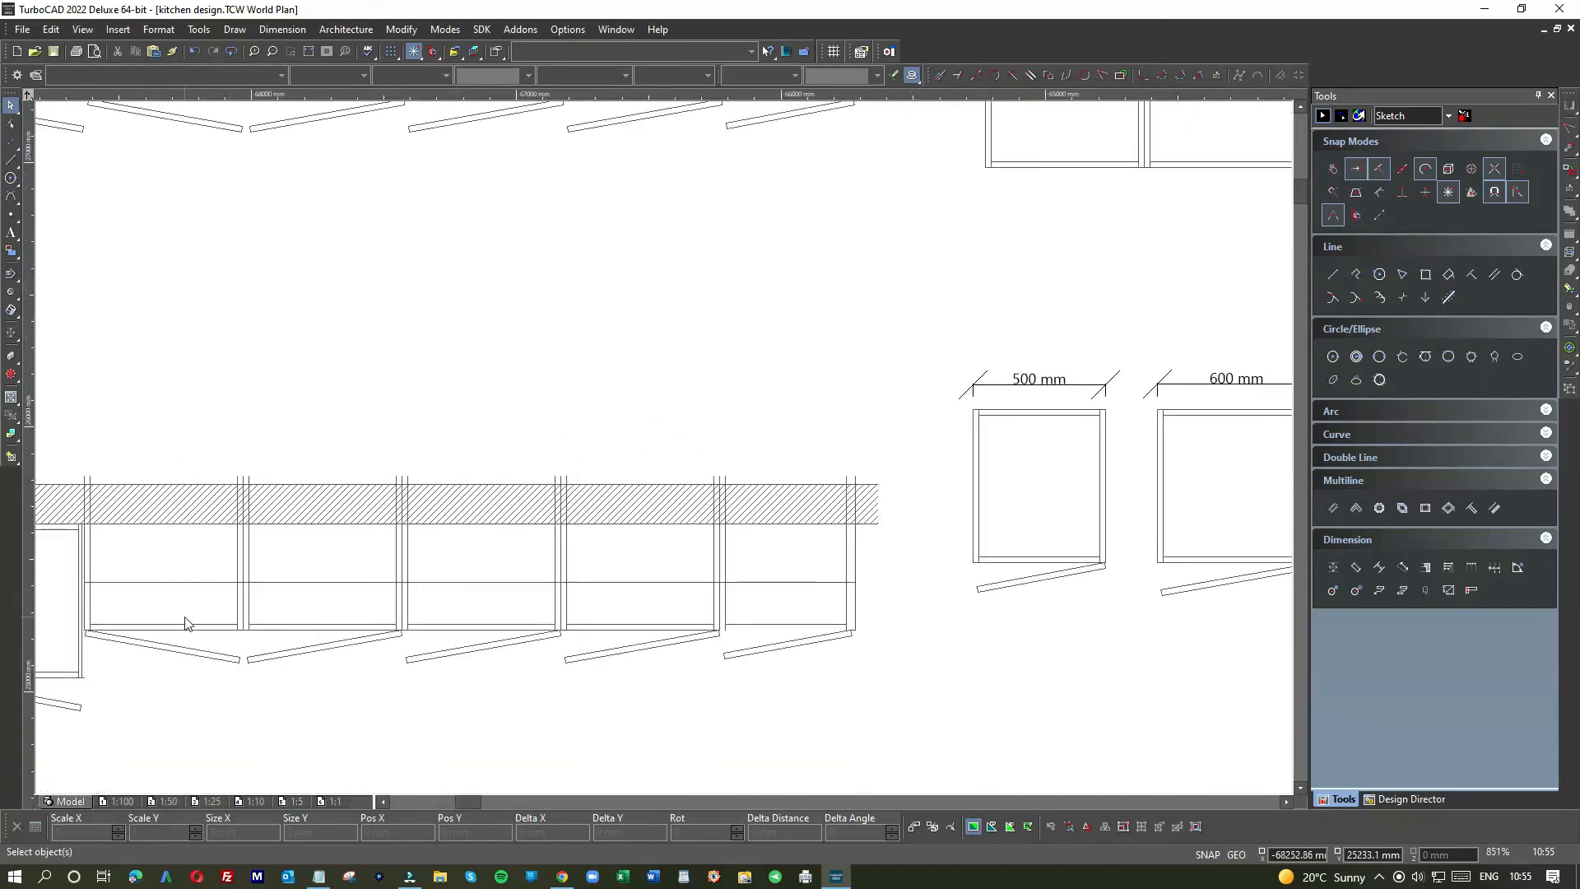
scroll(185, 623, "down", 1)
left_click(733, 431)
key("Delete")
scroll(664, 454, "up", 3)
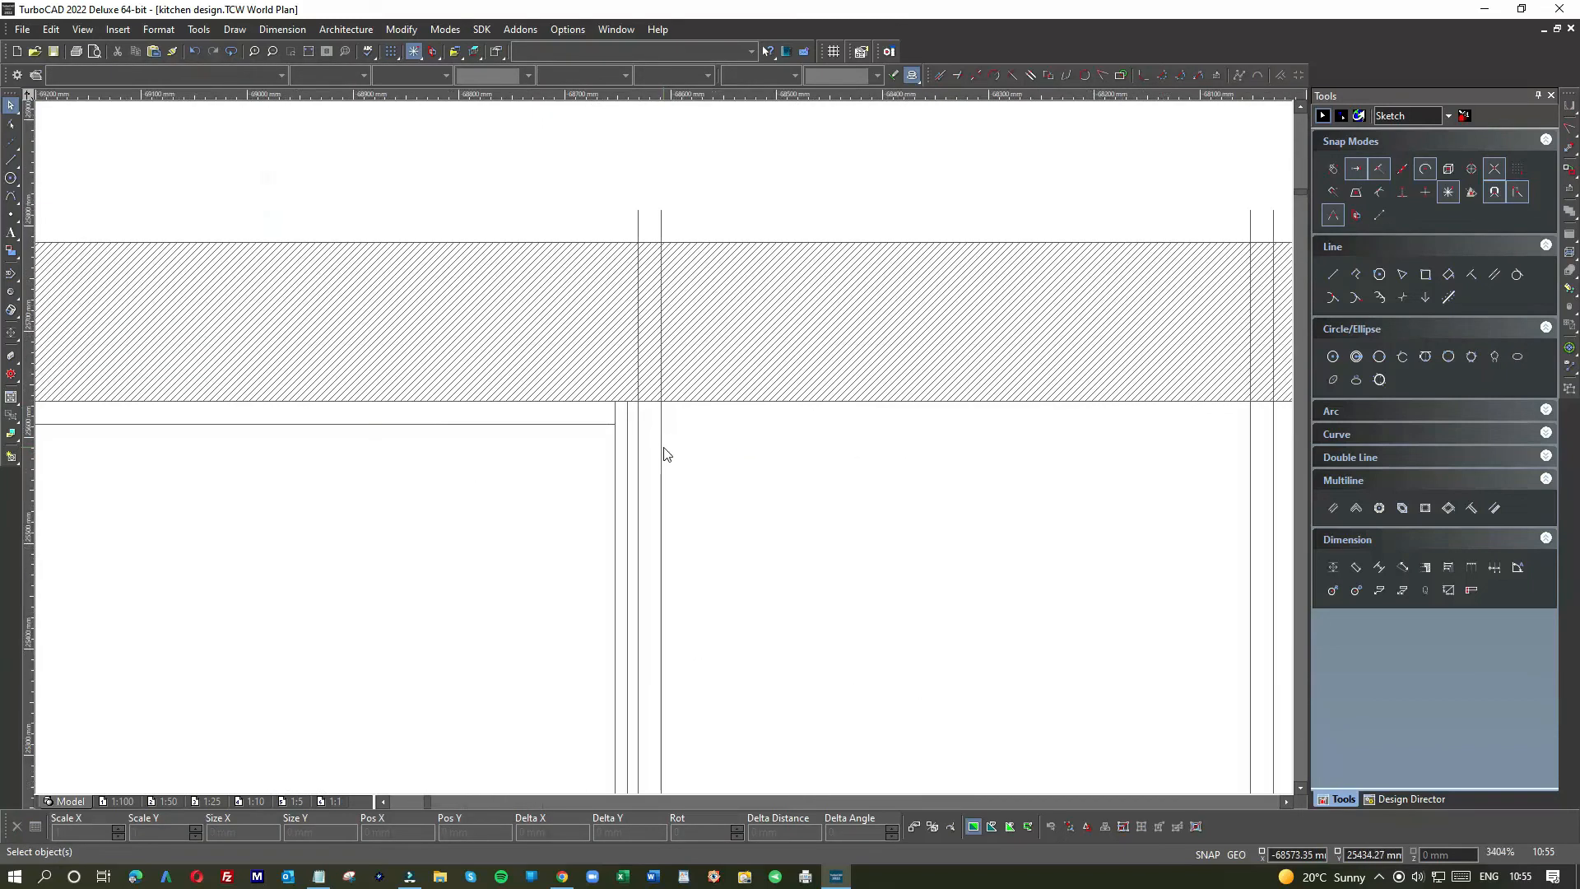
Step: Try trimming the cabinet's vertical lines against the wall edge, then undo the trim
right_click(732, 457)
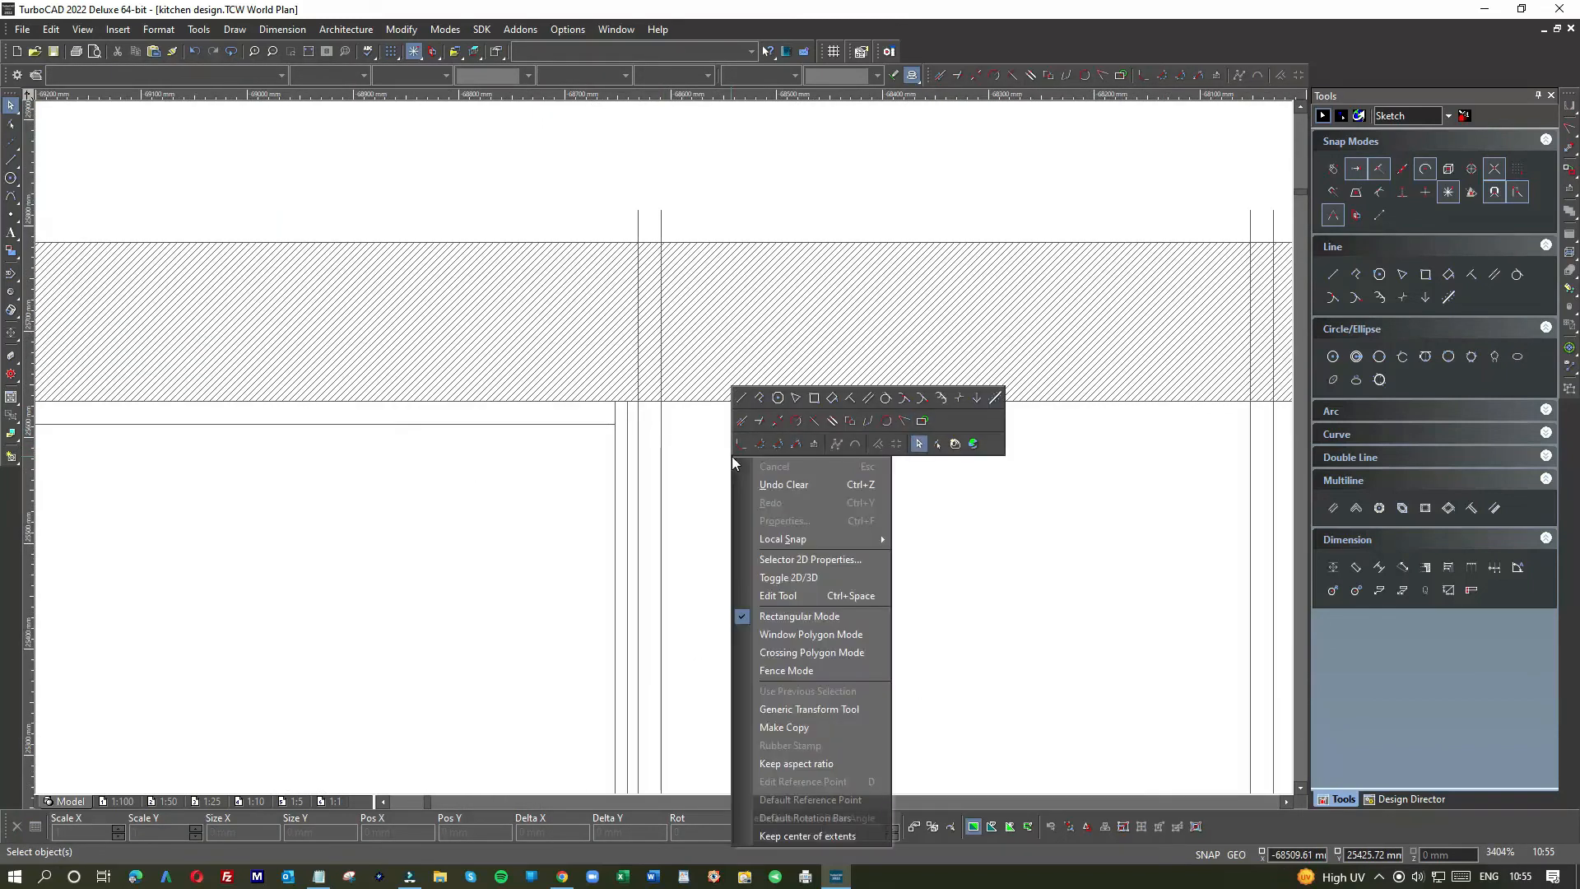
left_click(906, 416)
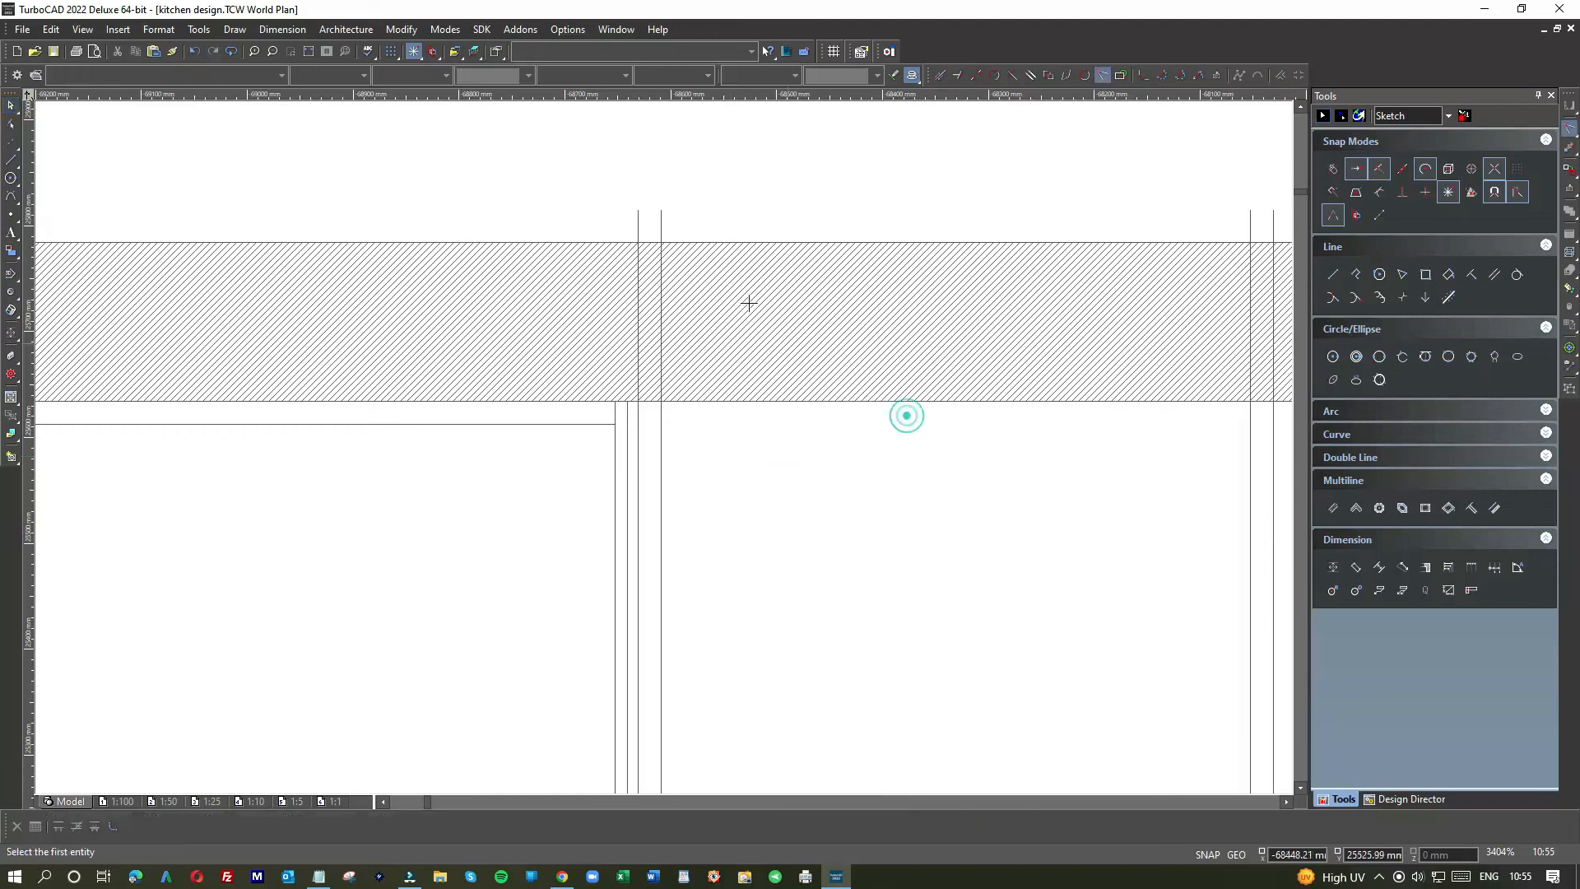
left_click(640, 227)
left_click(650, 403)
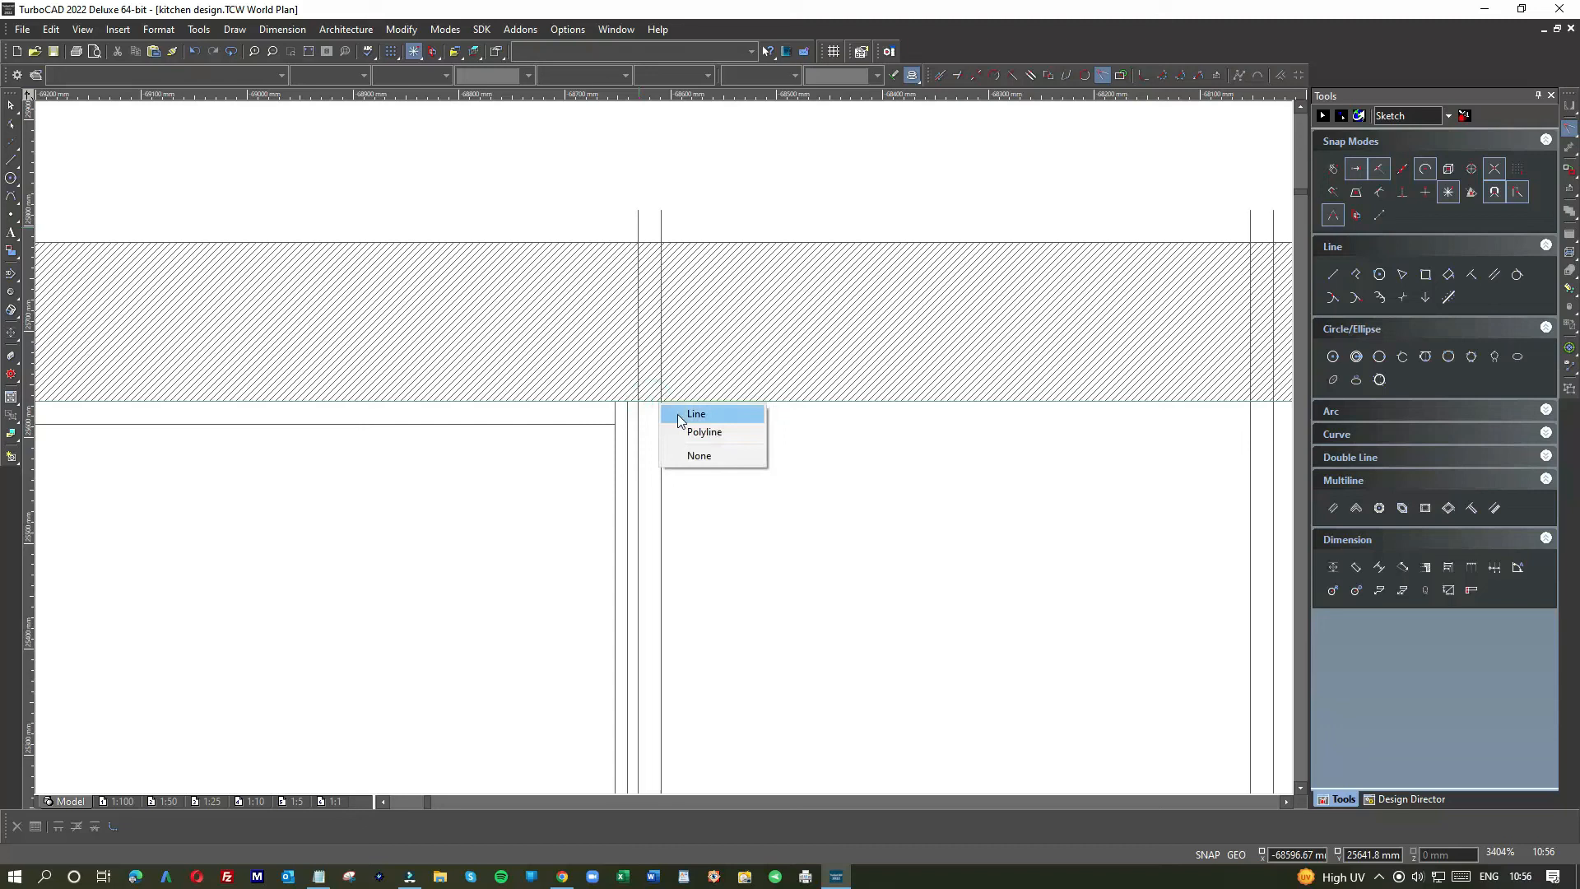
left_click(678, 414)
left_click(662, 226)
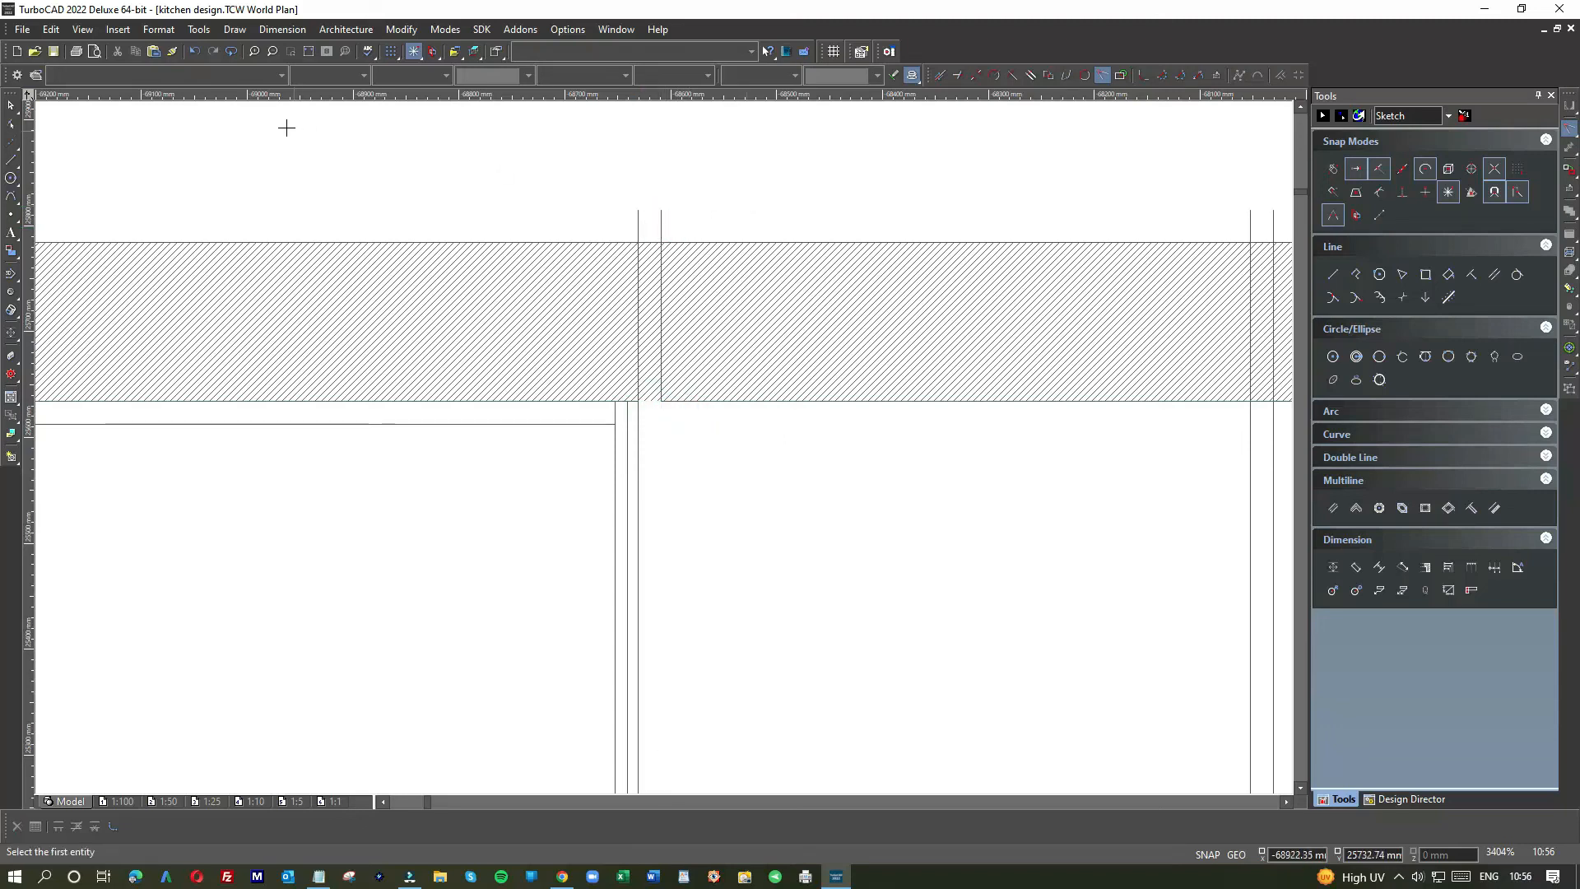
left_click(194, 51)
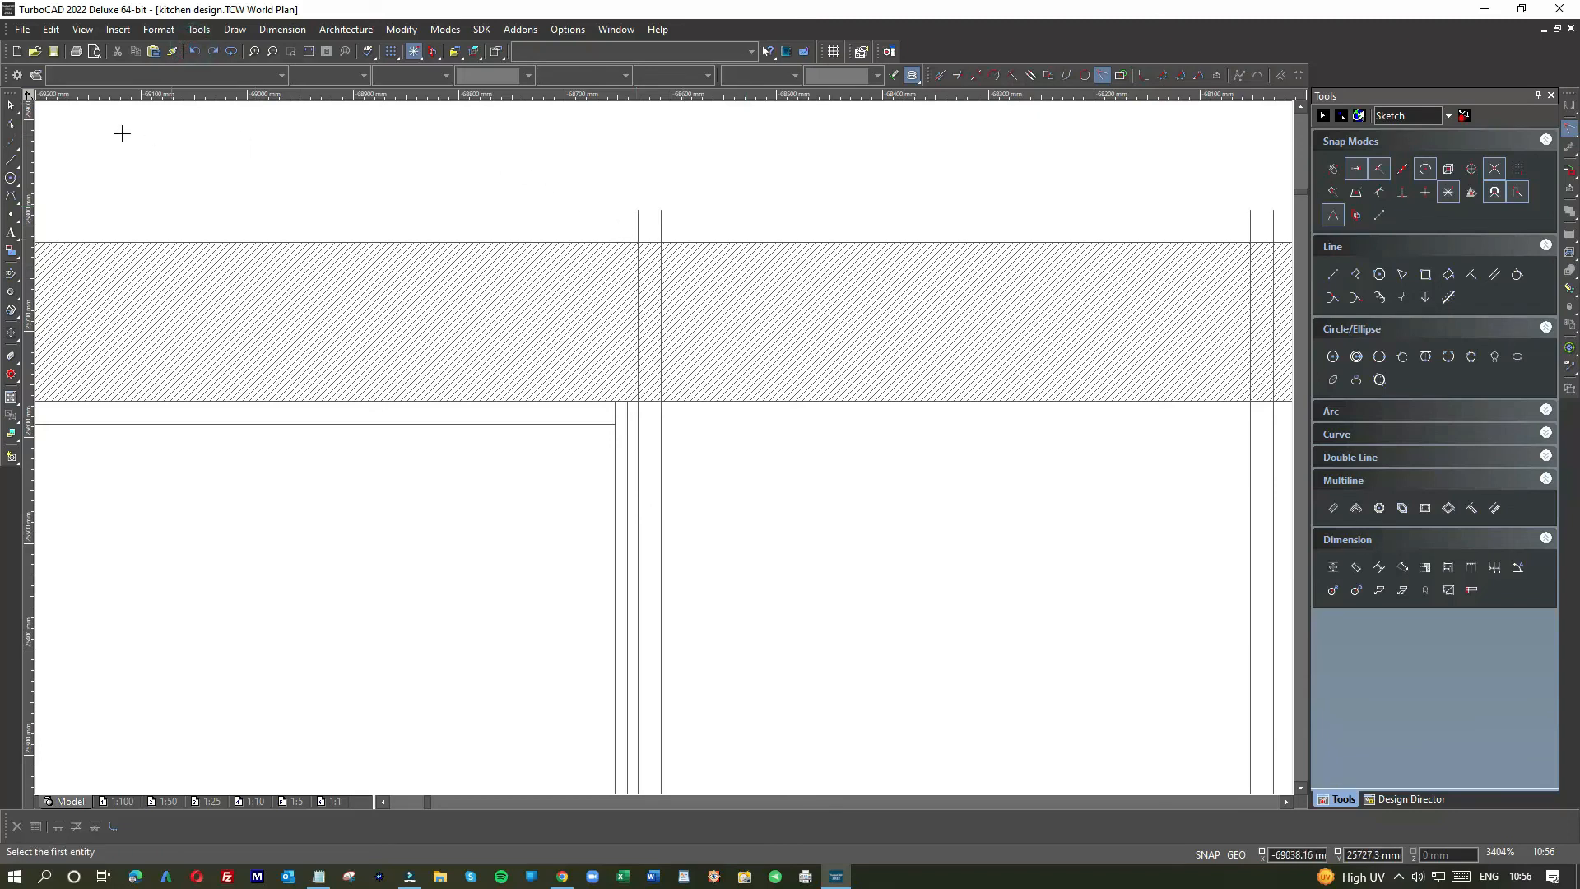
Step: Stretch the cabinet's back edge down to the wall face, making it about 400 mm deep
left_click(12, 106)
scroll(696, 242, "down", 1)
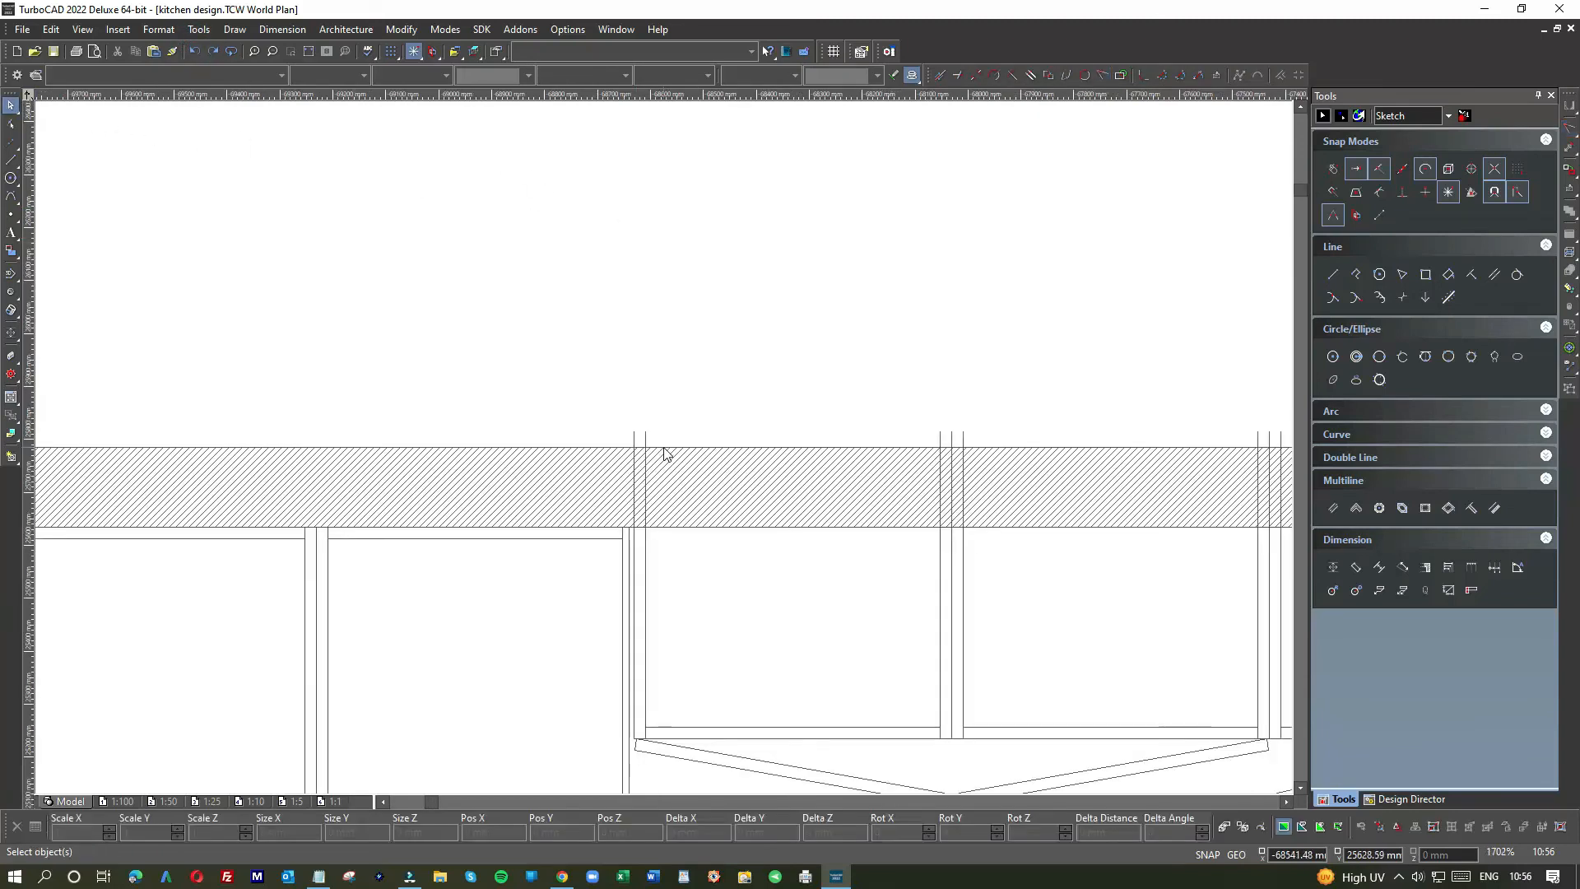
left_click(973, 434)
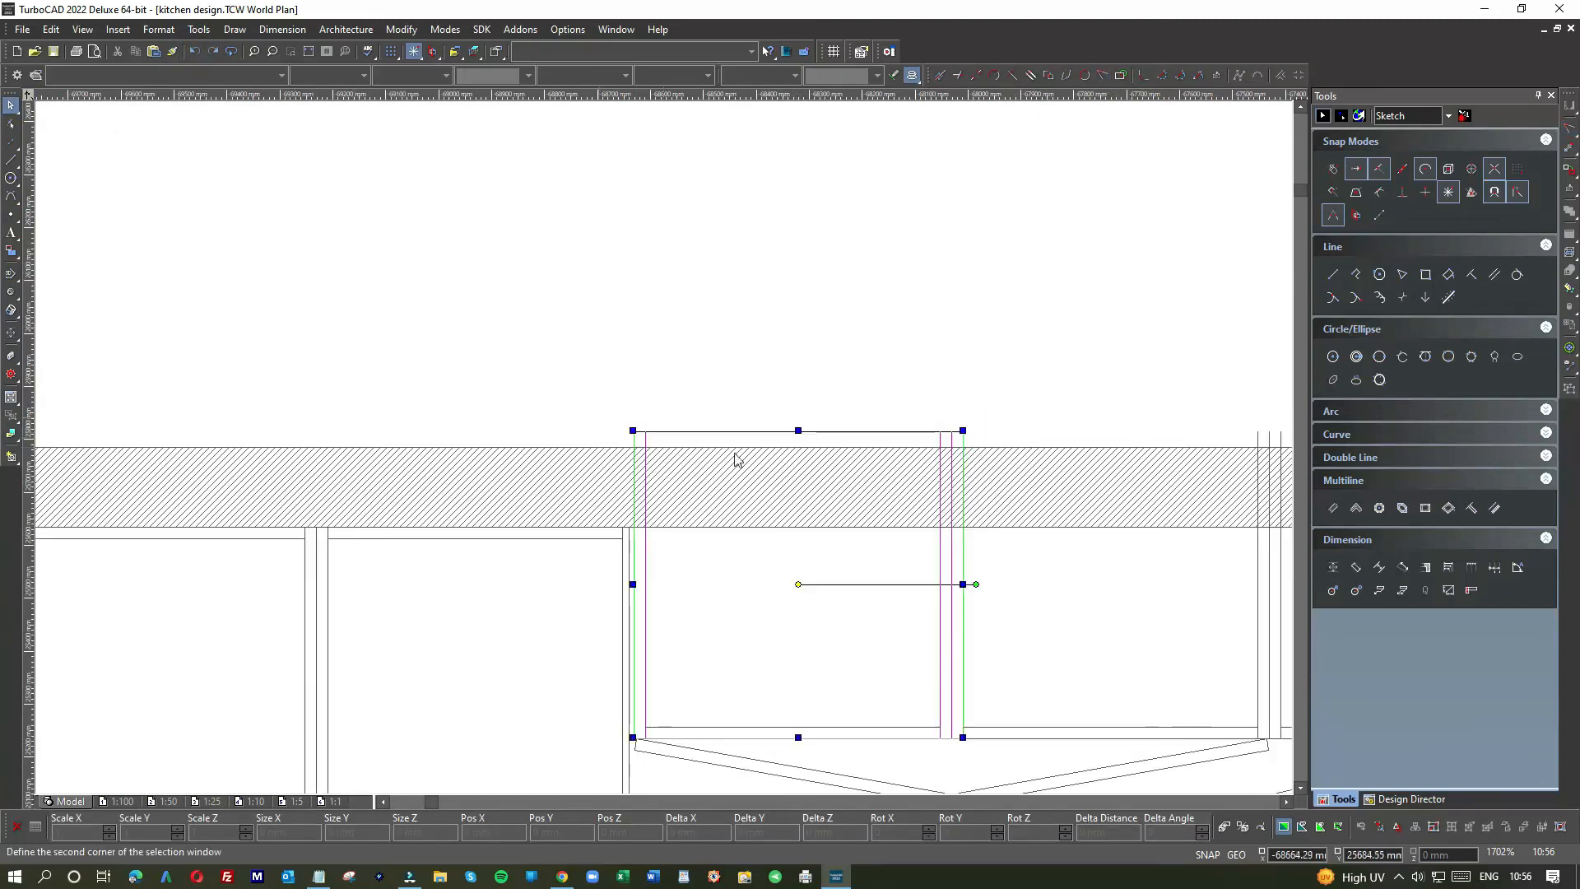
left_click(801, 430)
left_click_drag(800, 430, 801, 526)
left_click(792, 440)
scroll(667, 457, "down", 1)
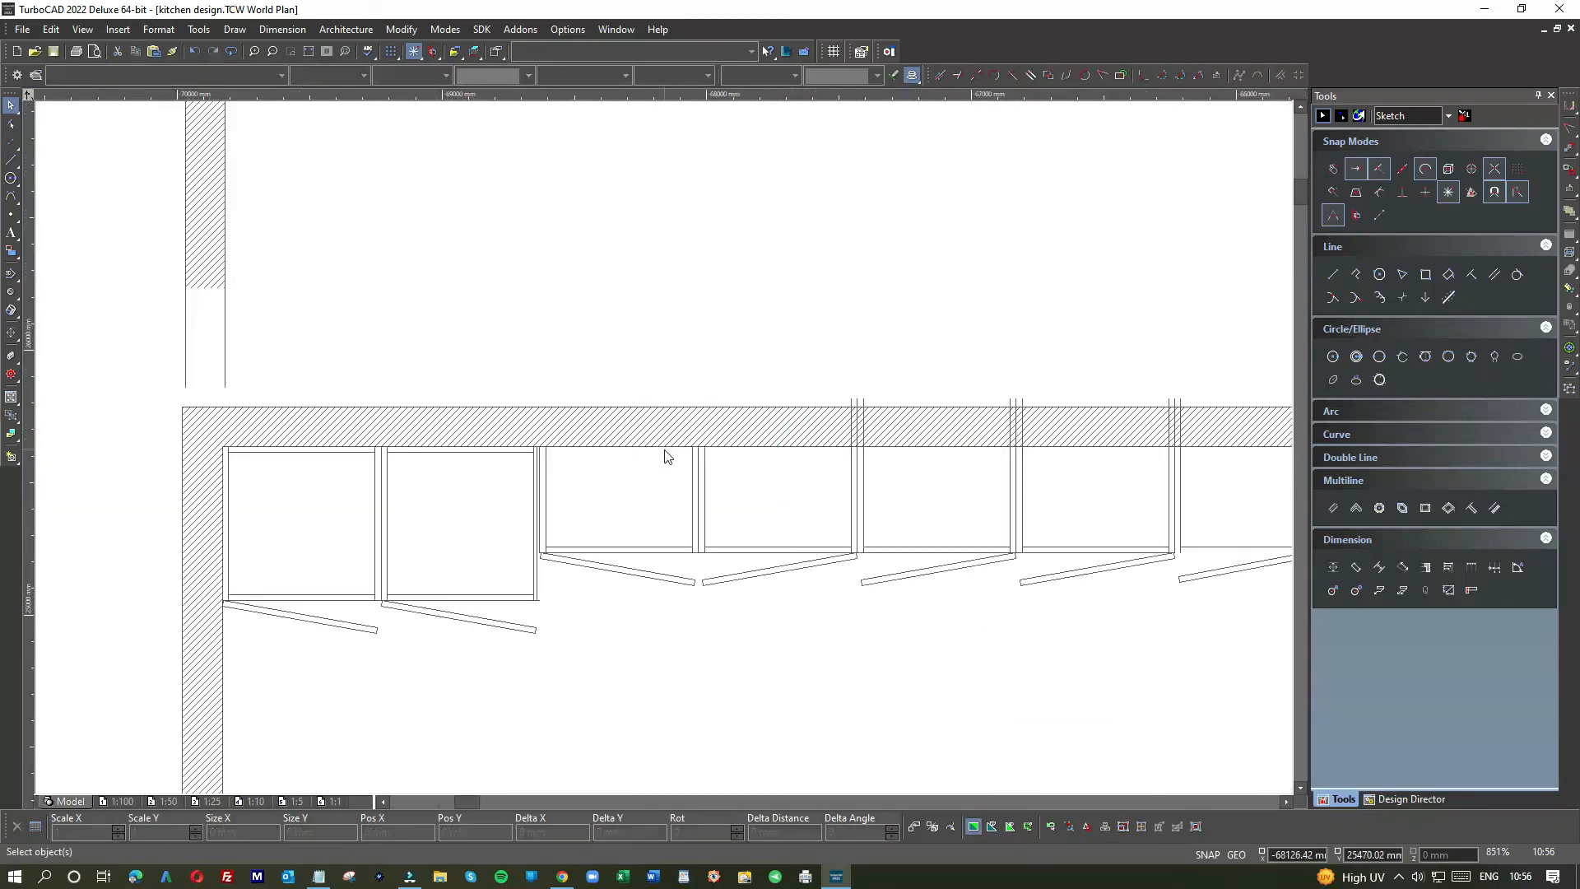
scroll(717, 455, "down", 1)
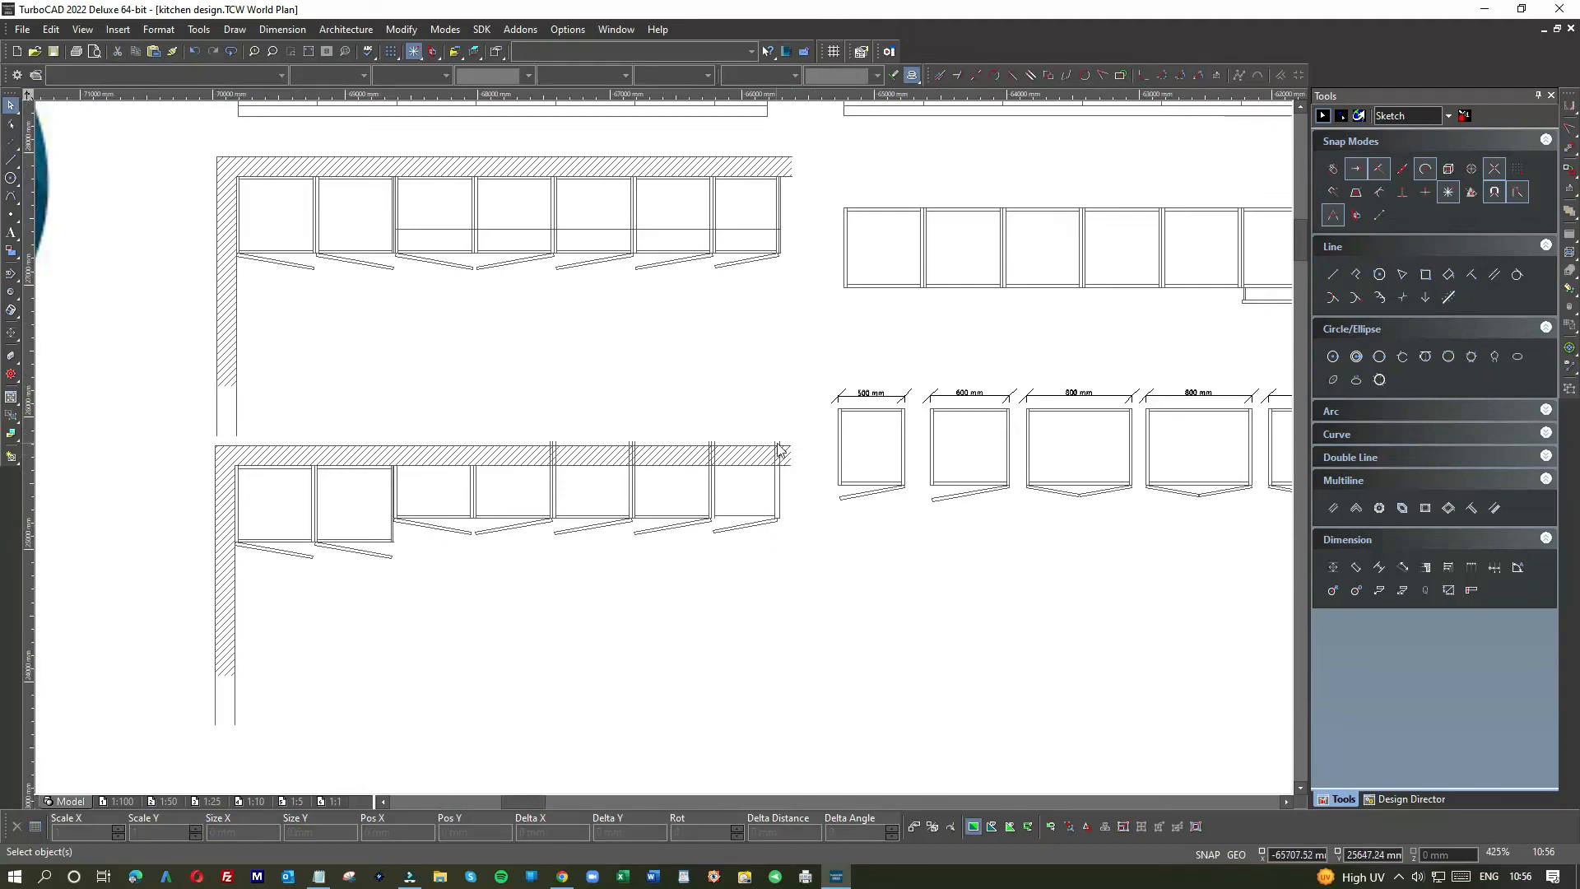
Step: Window-select the cabinet group over the wall and pull its back edge to the wall face
scroll(664, 452, "up", 1)
left_click_drag(668, 449, 183, 433)
scroll(379, 439, "up", 2)
left_click(434, 437)
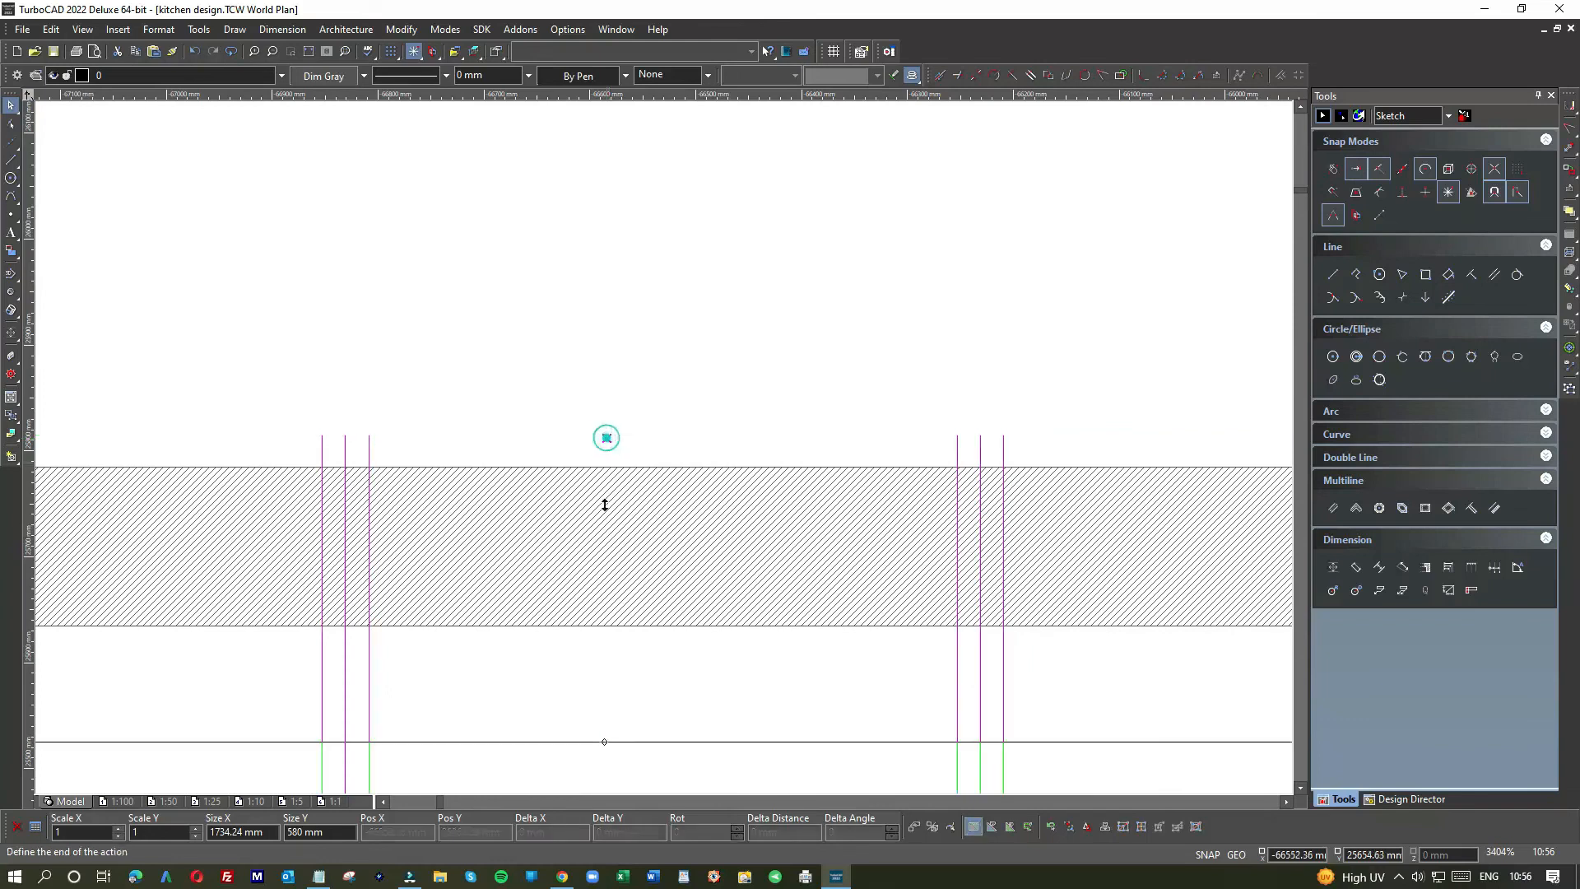
left_click(604, 626)
left_click(584, 414)
scroll(665, 455, "down", 2)
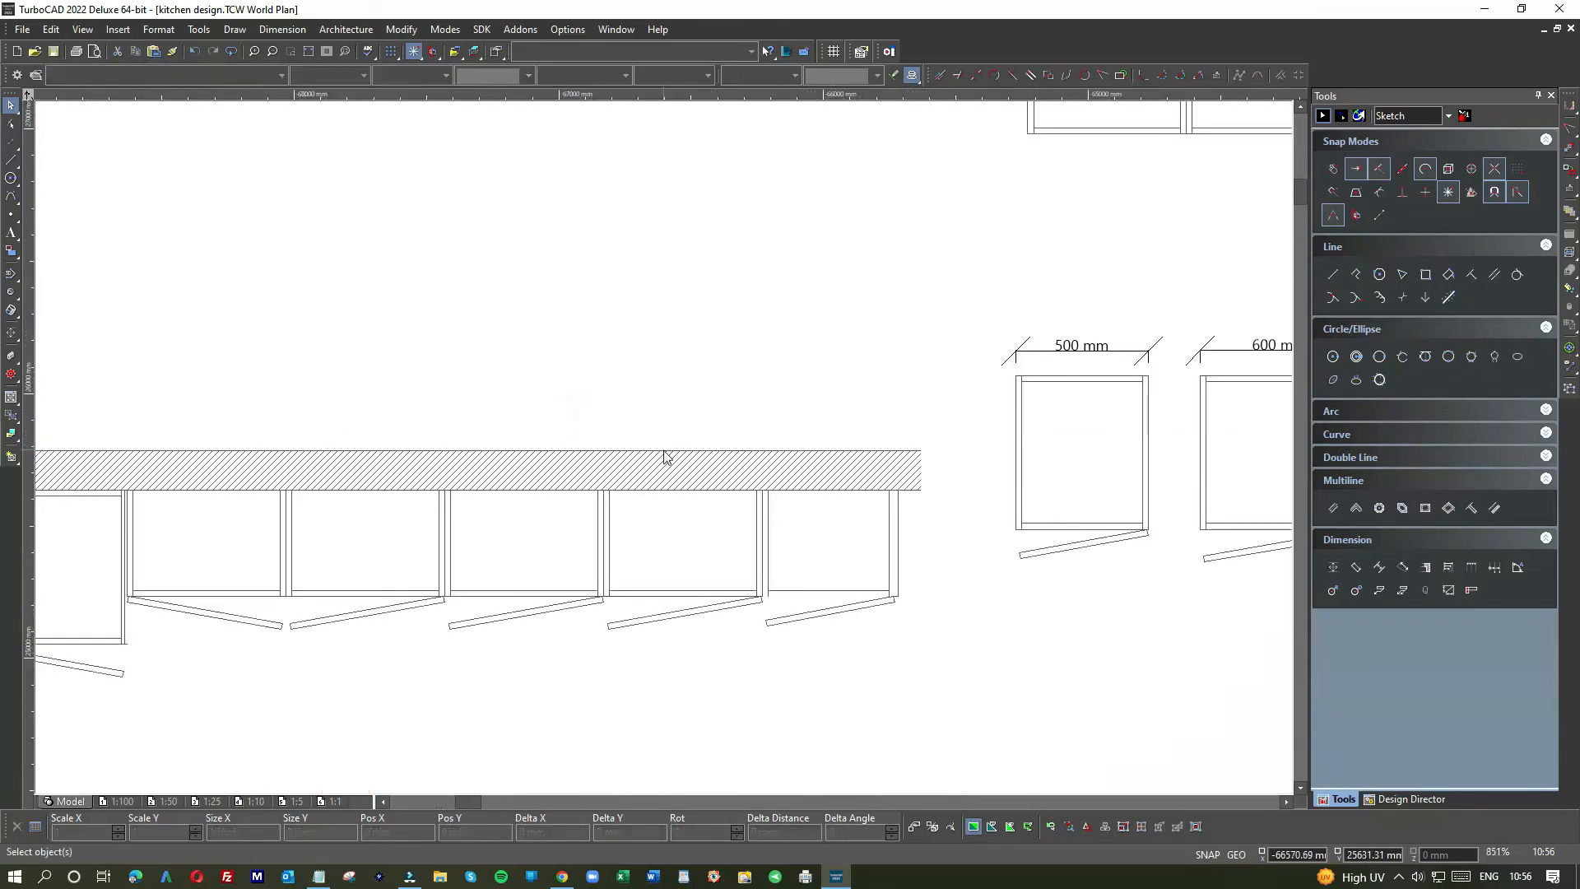
scroll(609, 538, "down", 1)
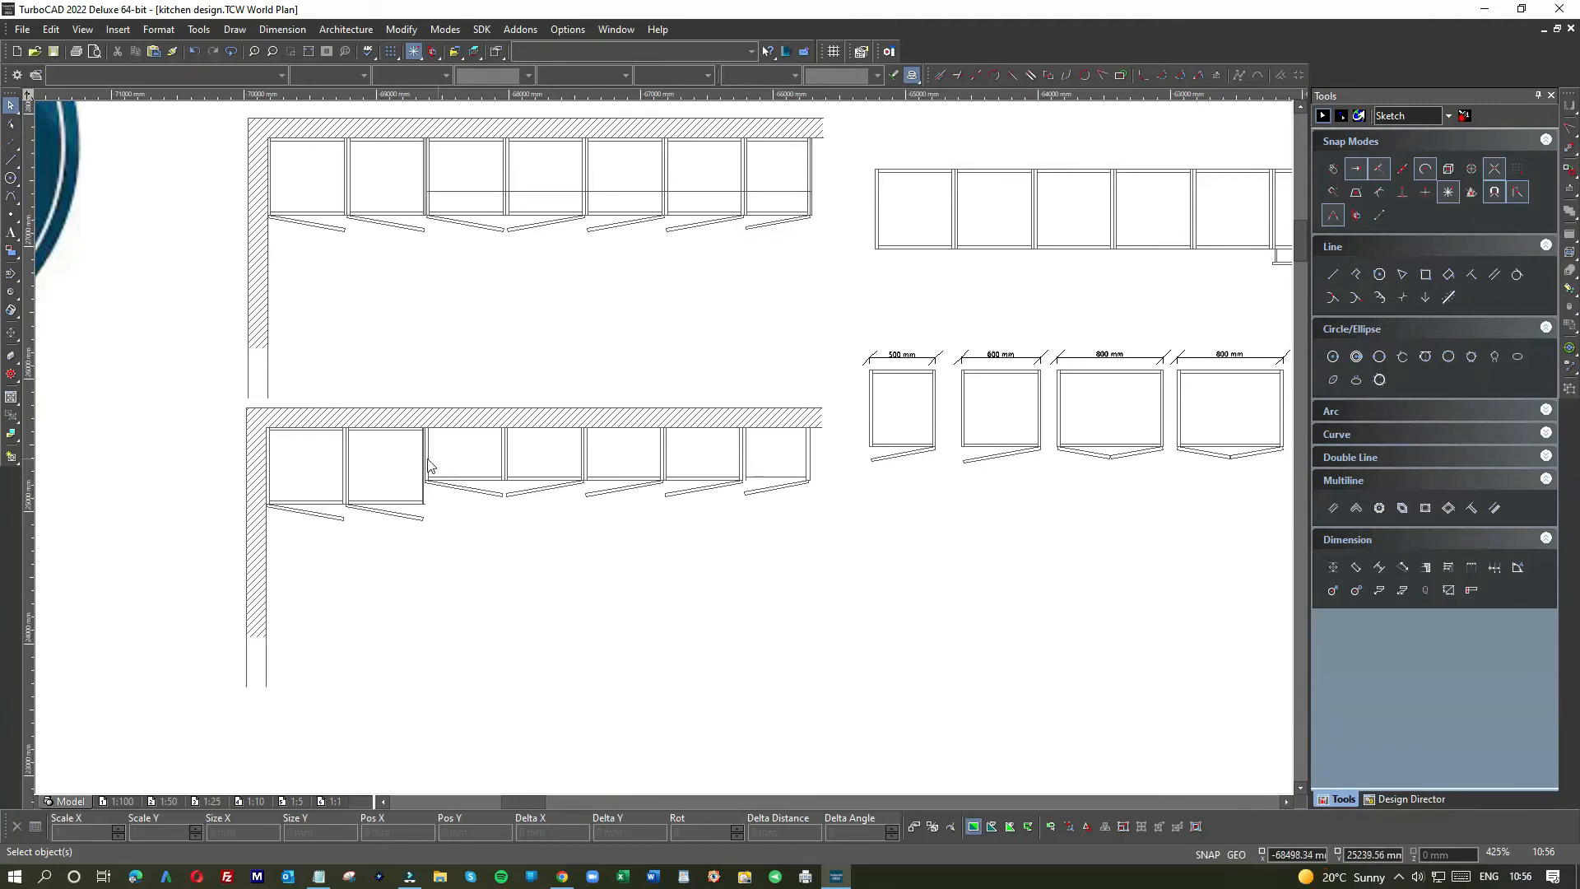
scroll(416, 457, "up", 2)
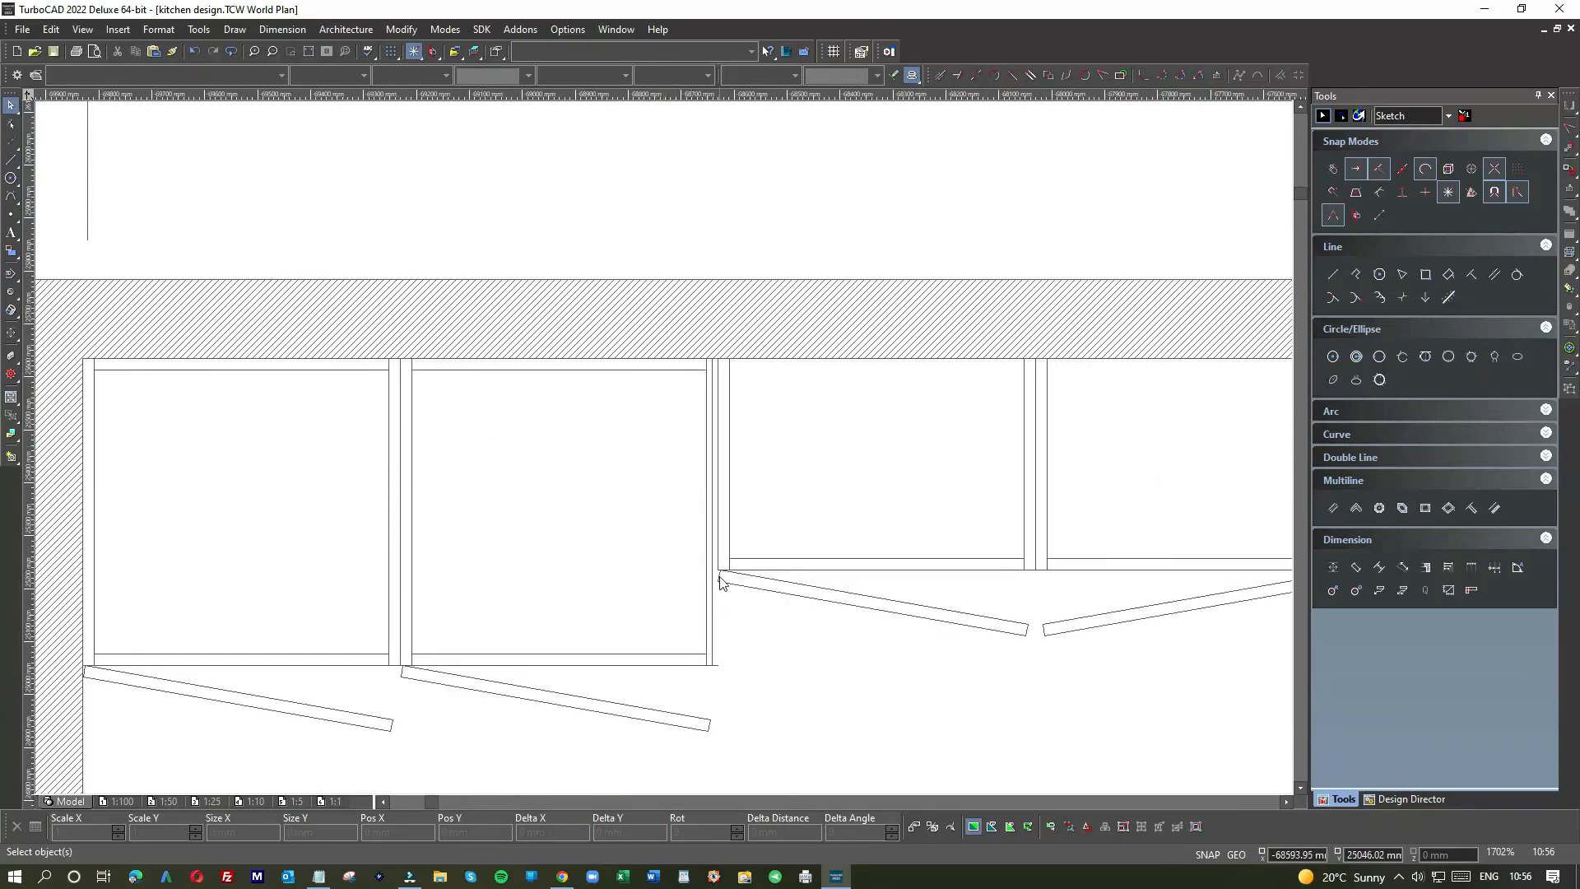
Step: Draw a vertical line between the upper and lower cabinet corners
left_click(11, 158)
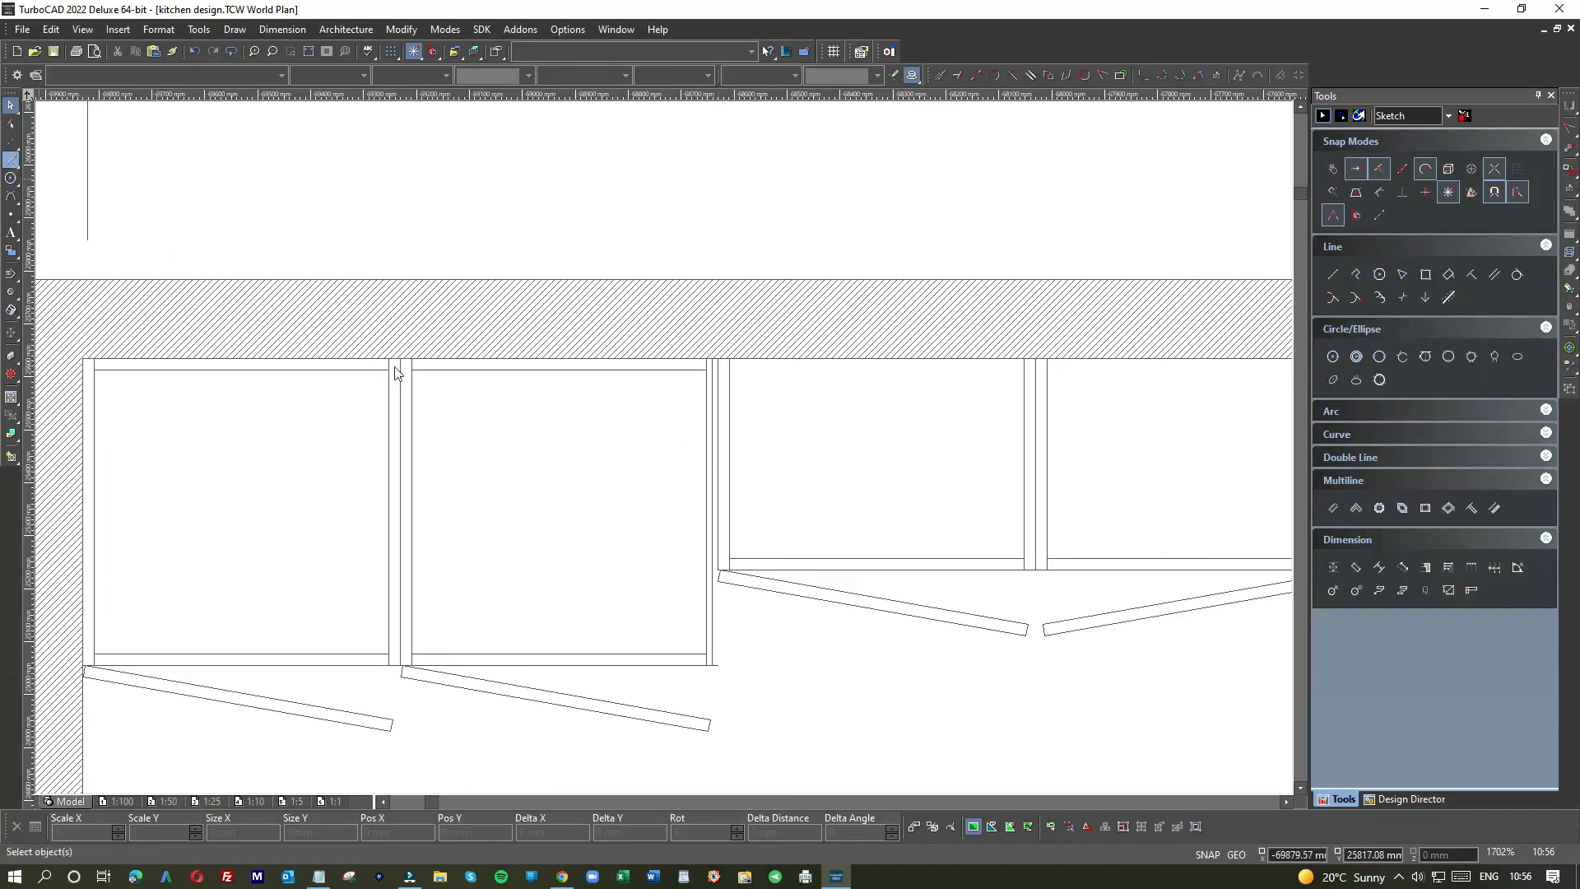
left_click(717, 545)
left_click(717, 664)
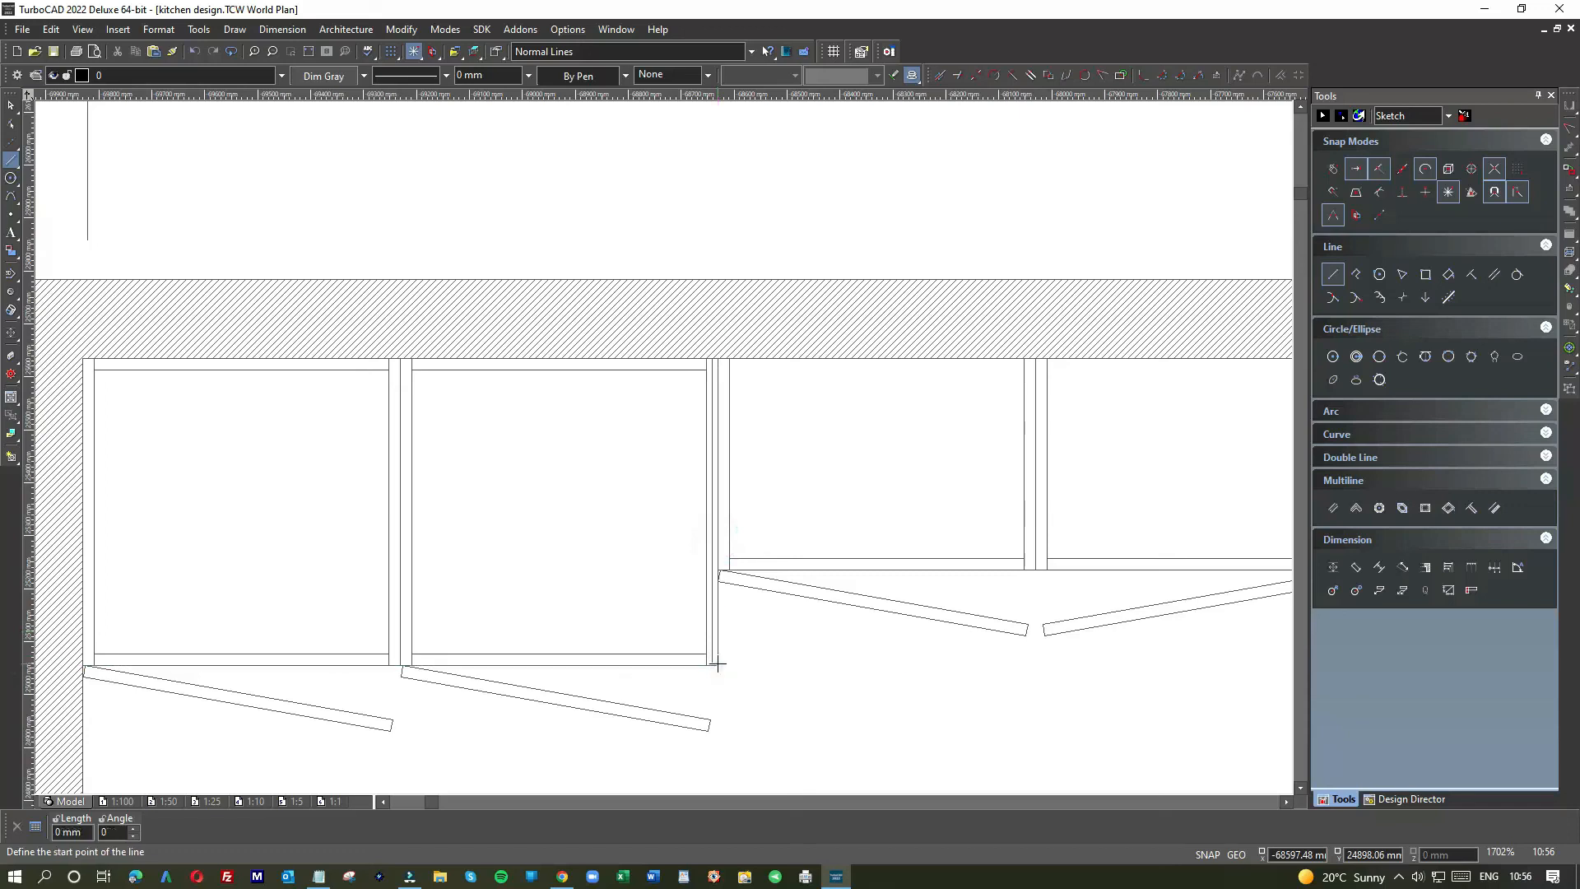
left_click(12, 115)
scroll(663, 452, "down", 1)
scroll(665, 450, "down", 1)
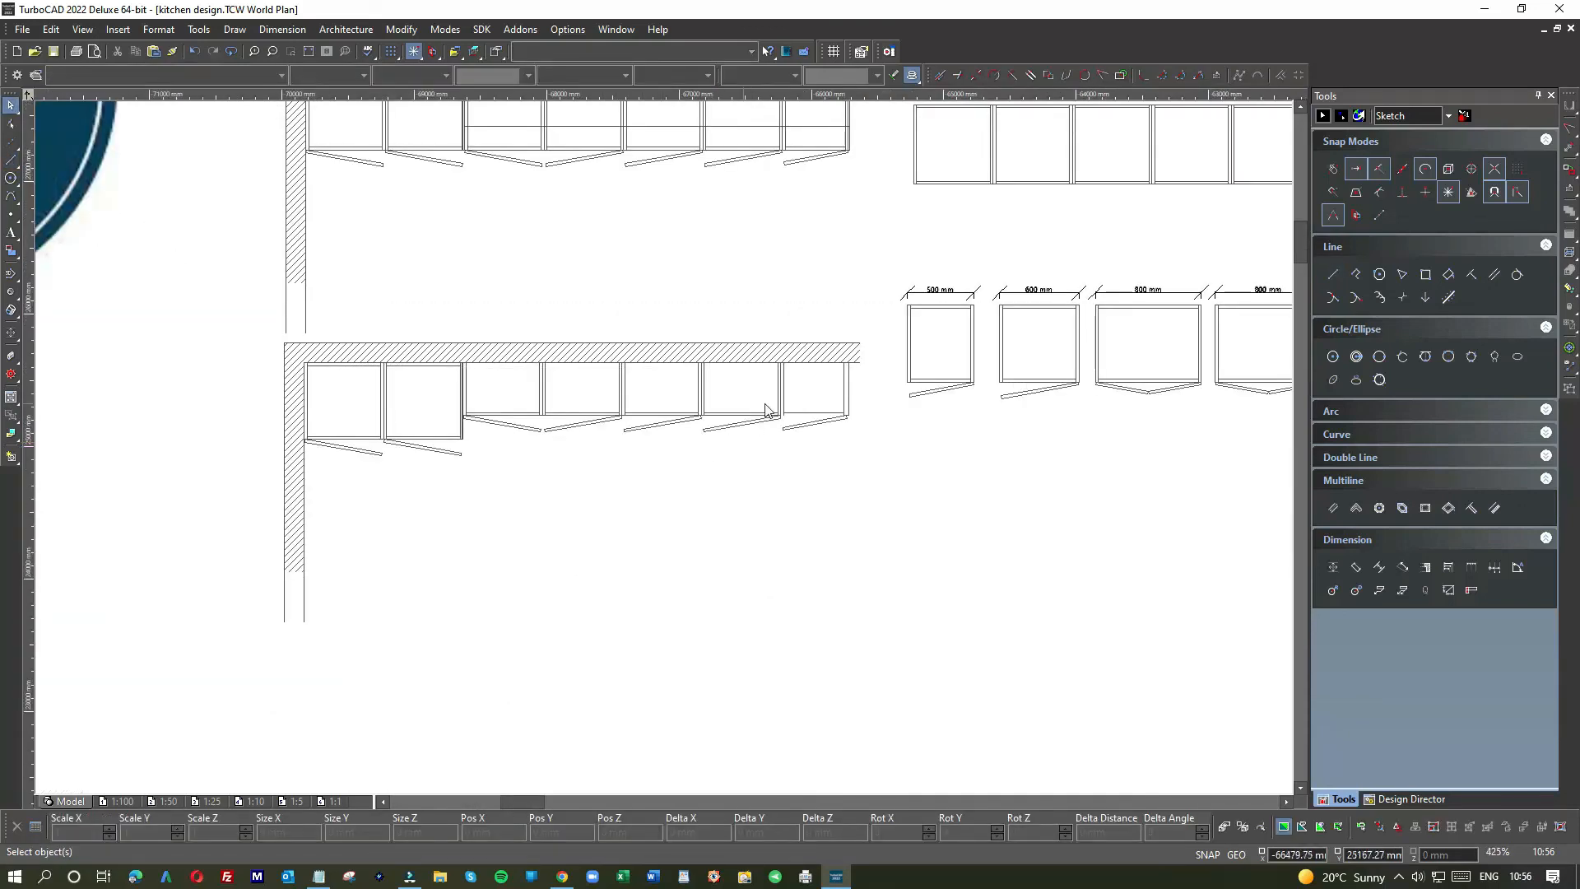
scroll(663, 452, "up", 3)
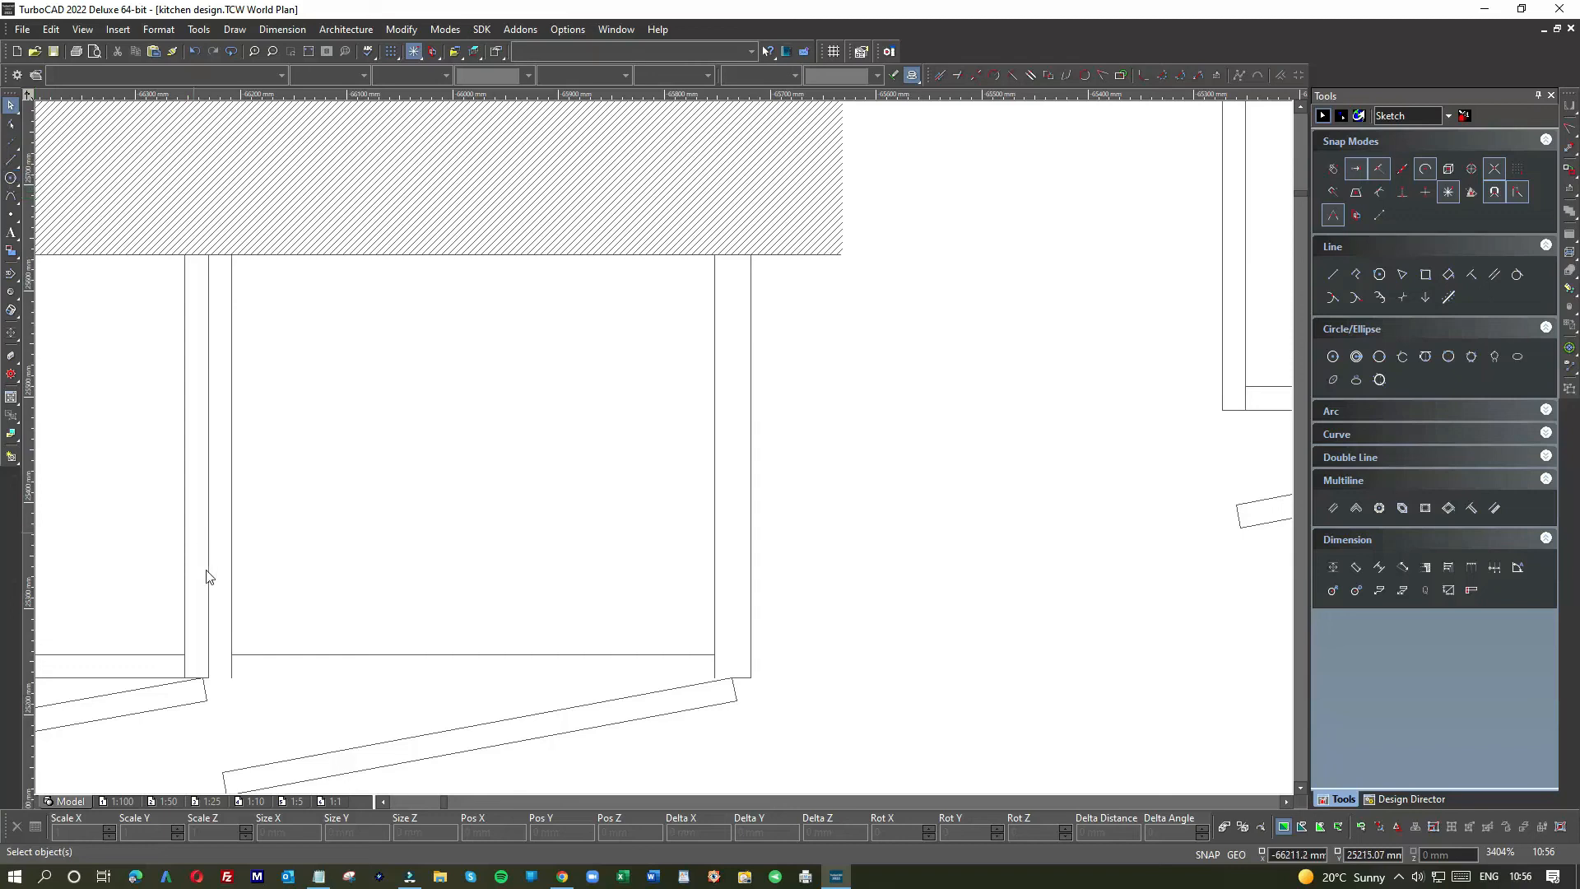
scroll(234, 677, "down", 1)
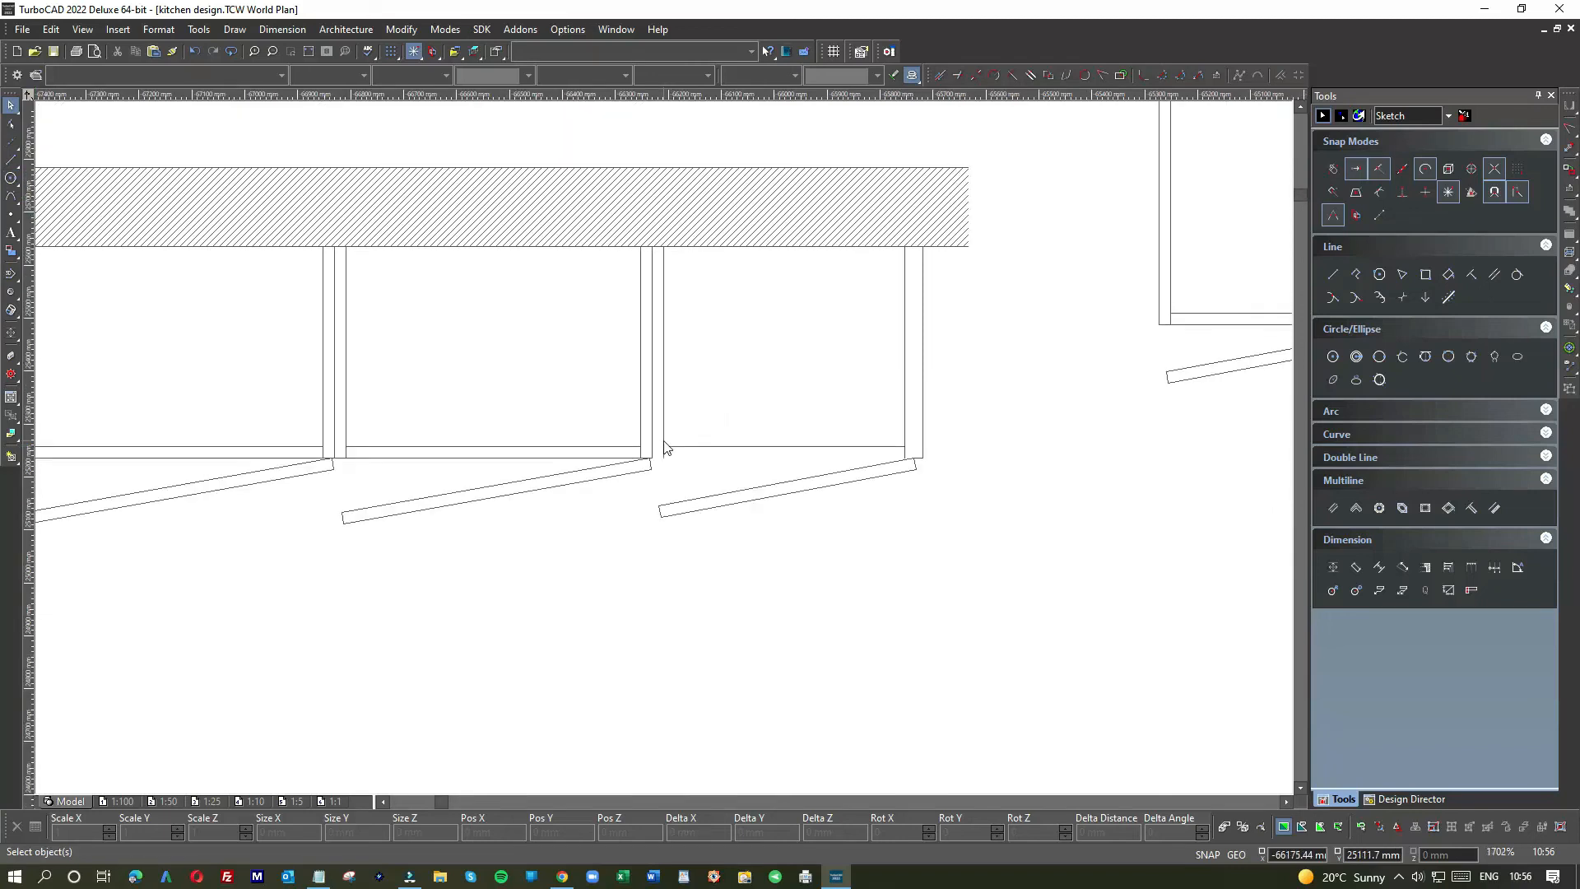
Step: Draw the last cabinet's bottom edge and a vertical side line up to the wall
left_click(12, 158)
left_click(654, 458)
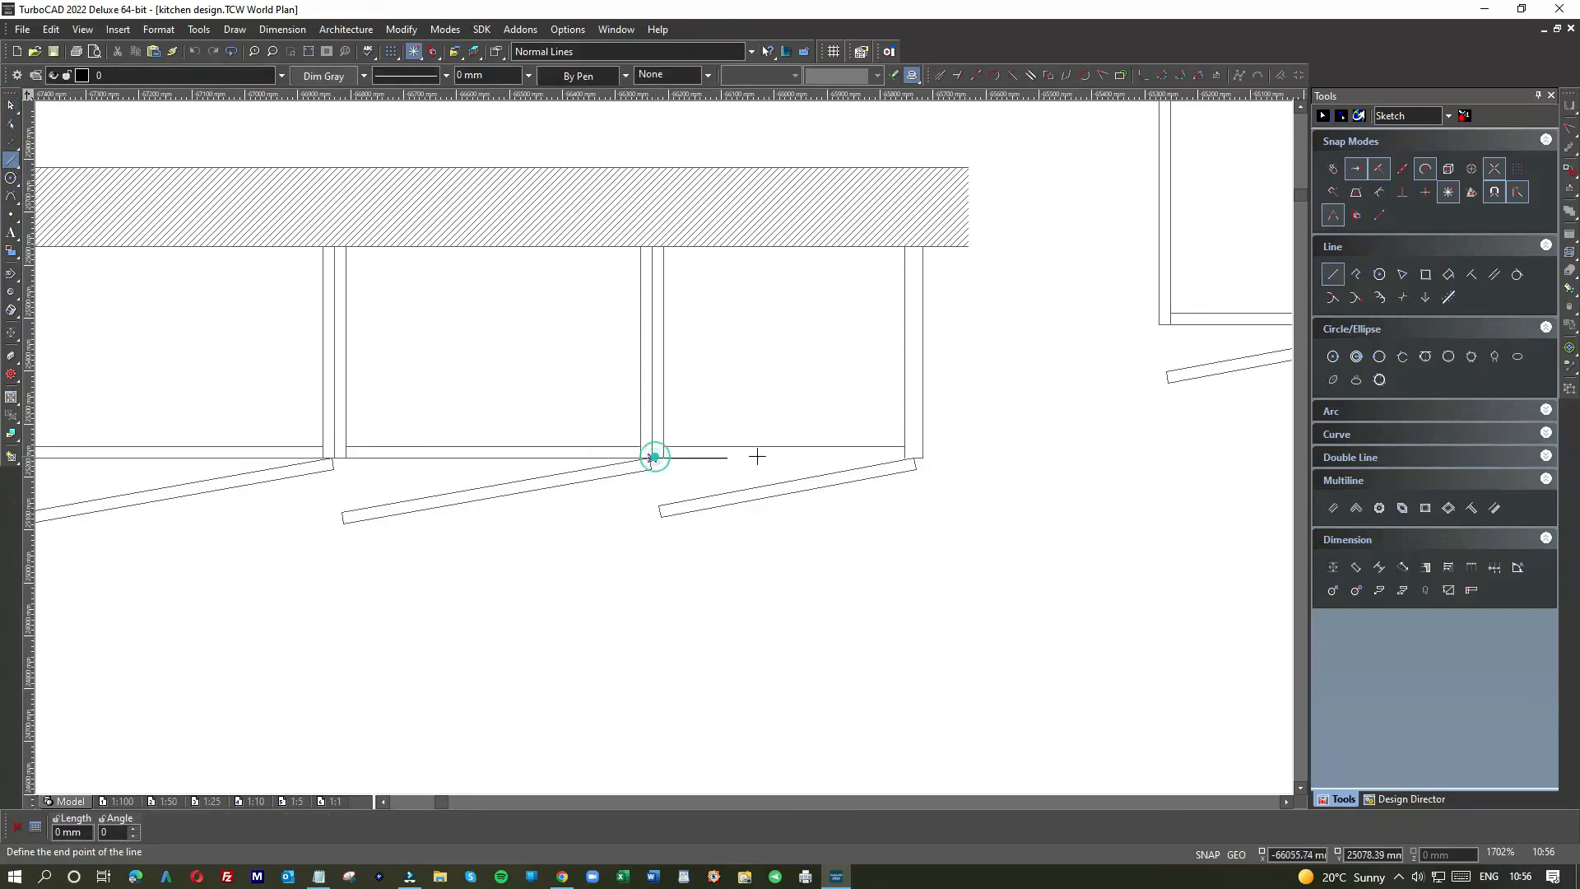
left_click(915, 458)
left_click(915, 458)
left_click(900, 269)
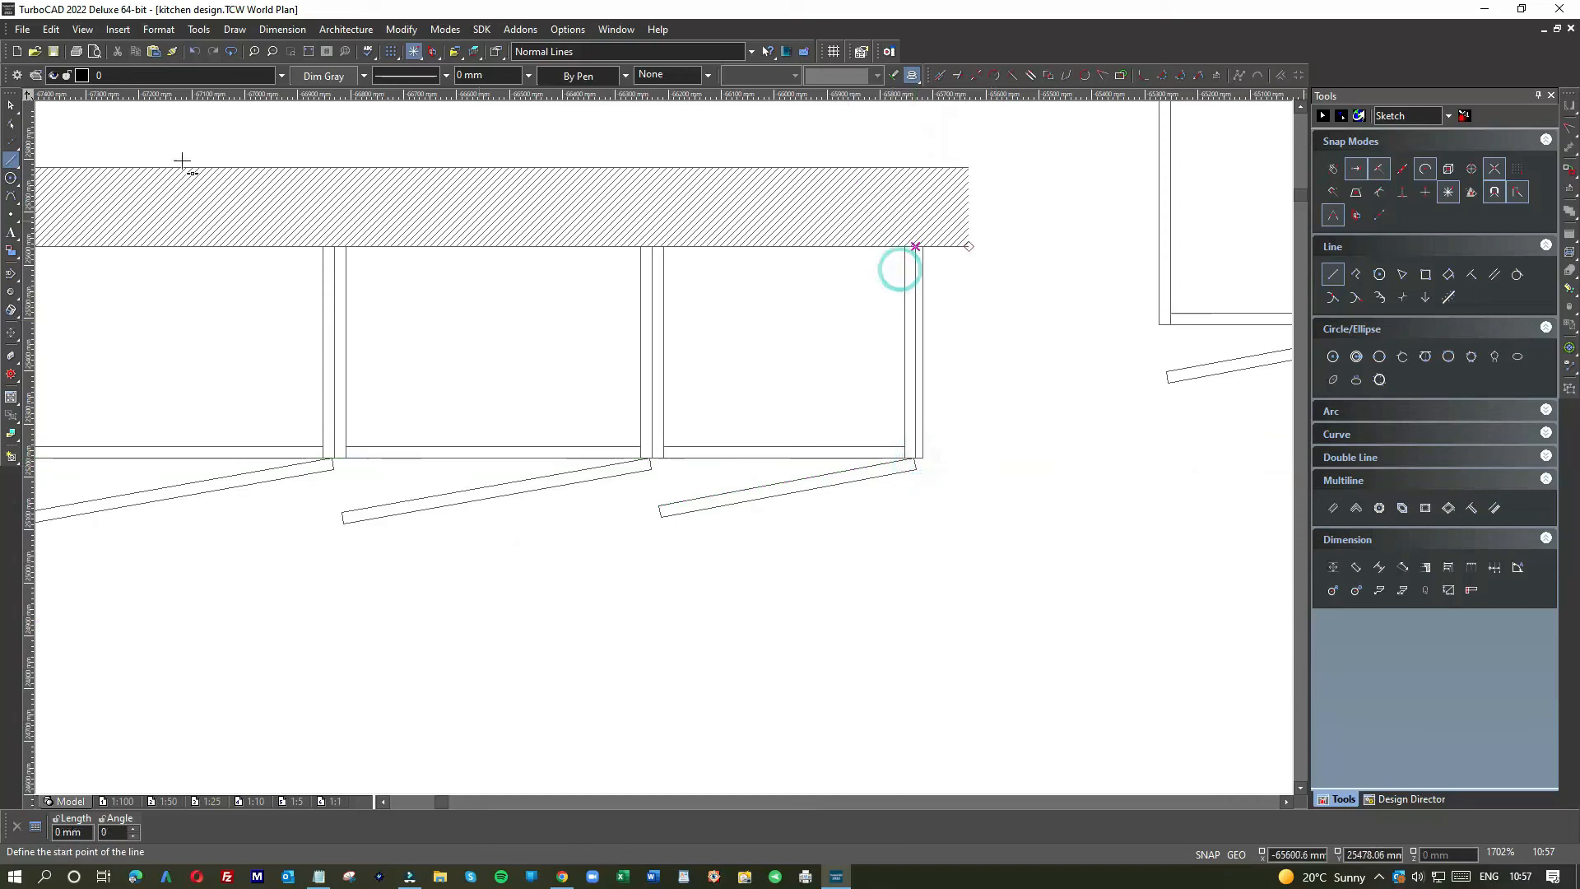
key("Escape")
Step: Place the text '400 wall' inside the last cabinet
scroll(629, 443, "down", 2)
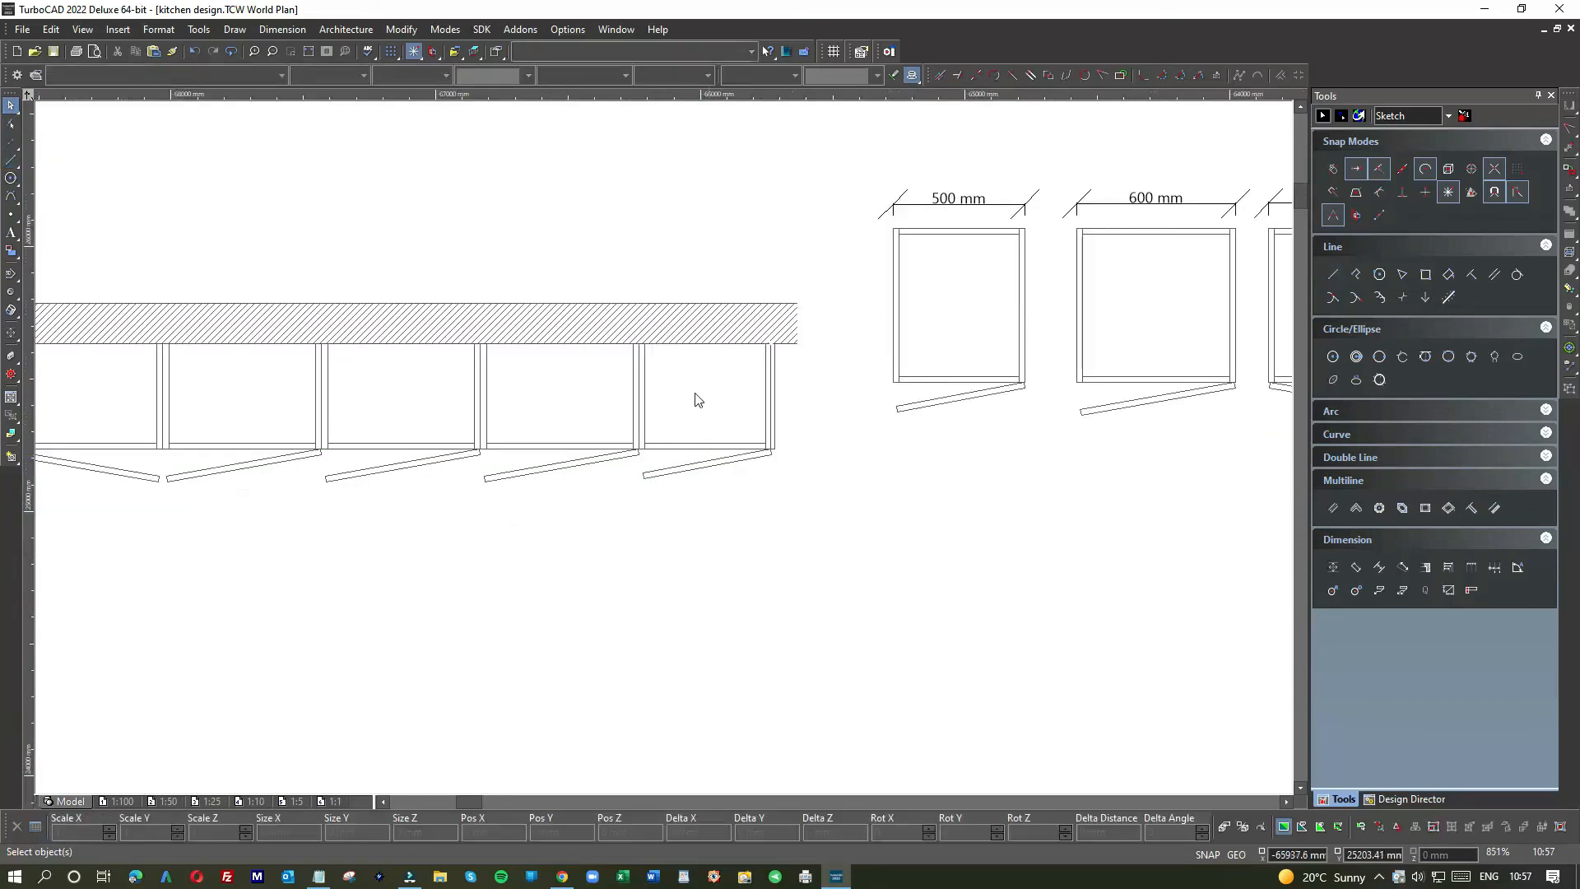
left_click(12, 233)
left_click(678, 379)
type("400 wall")
left_click(10, 106)
Step: Adjust the 400 wall label's text size in its properties
left_click(704, 379)
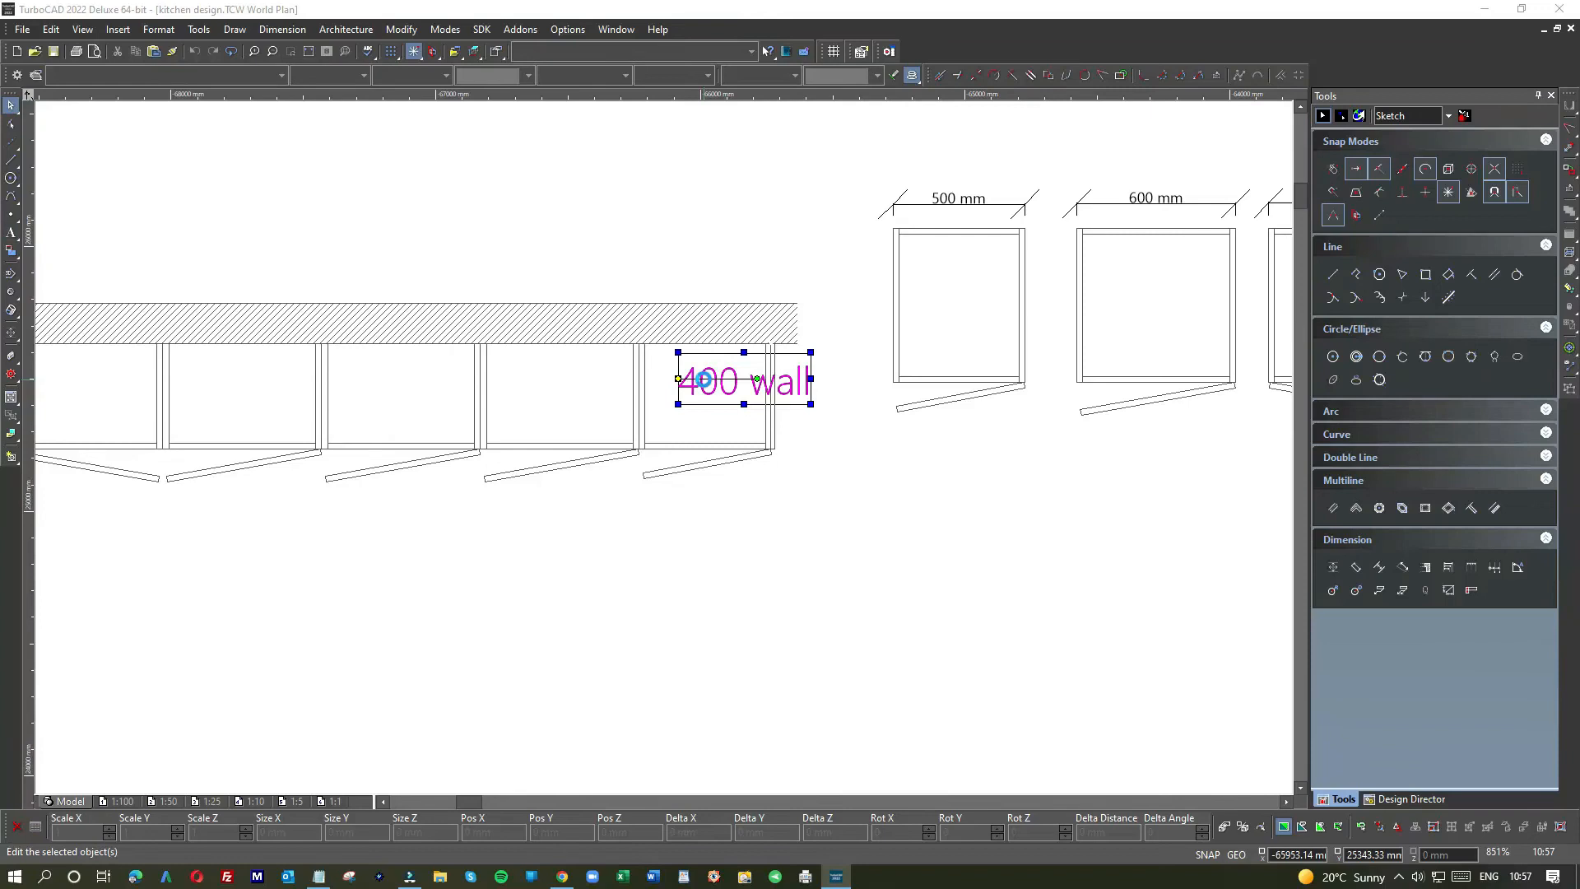
left_click(614, 330)
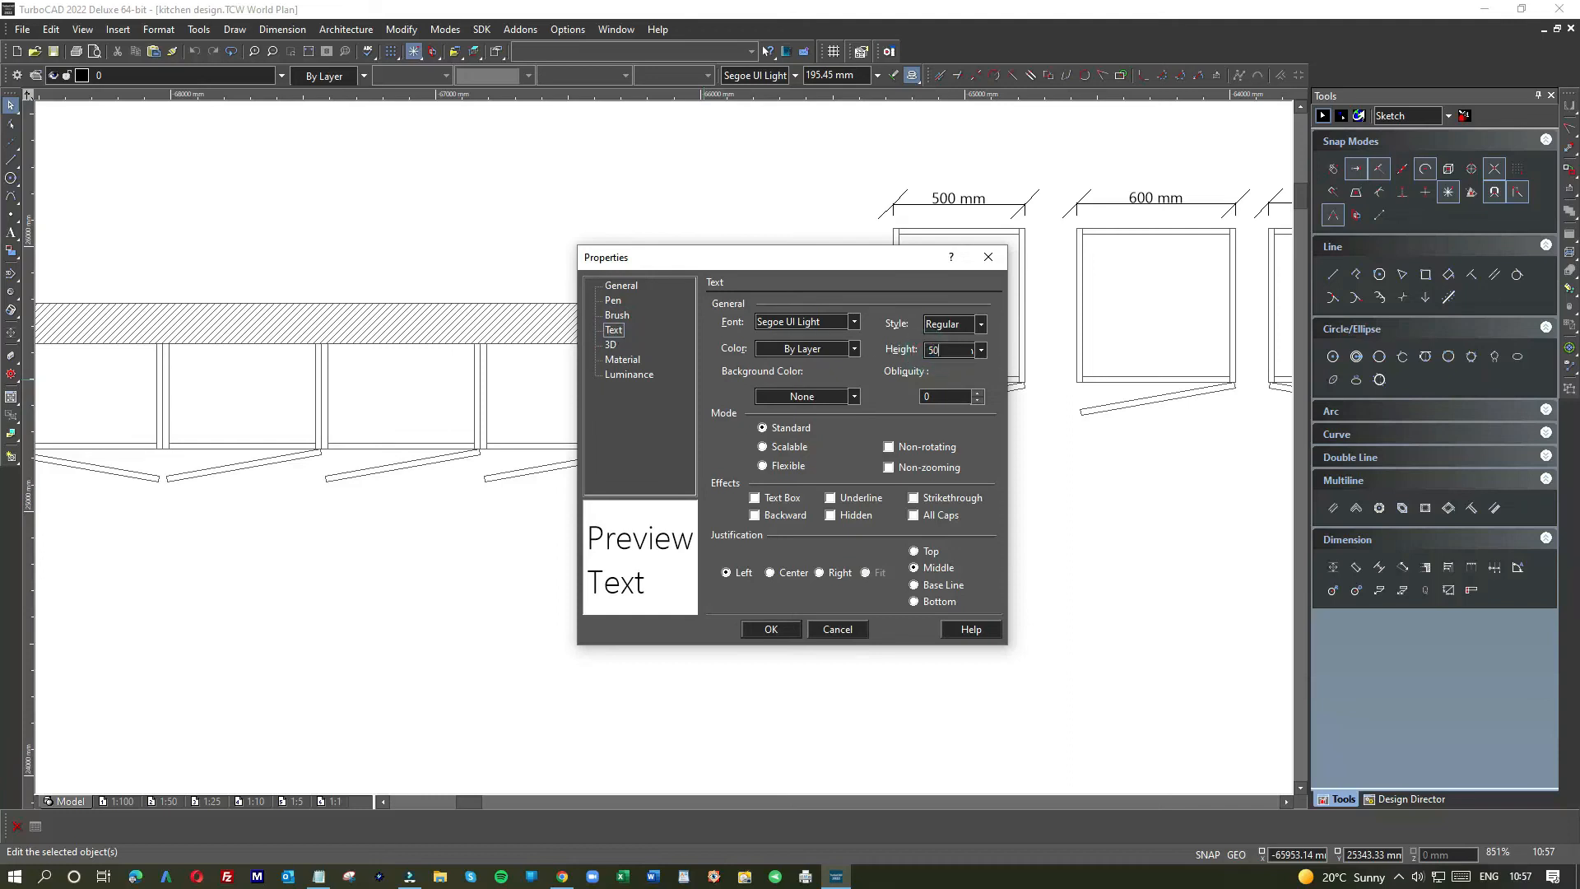
key("Return")
left_click(685, 426)
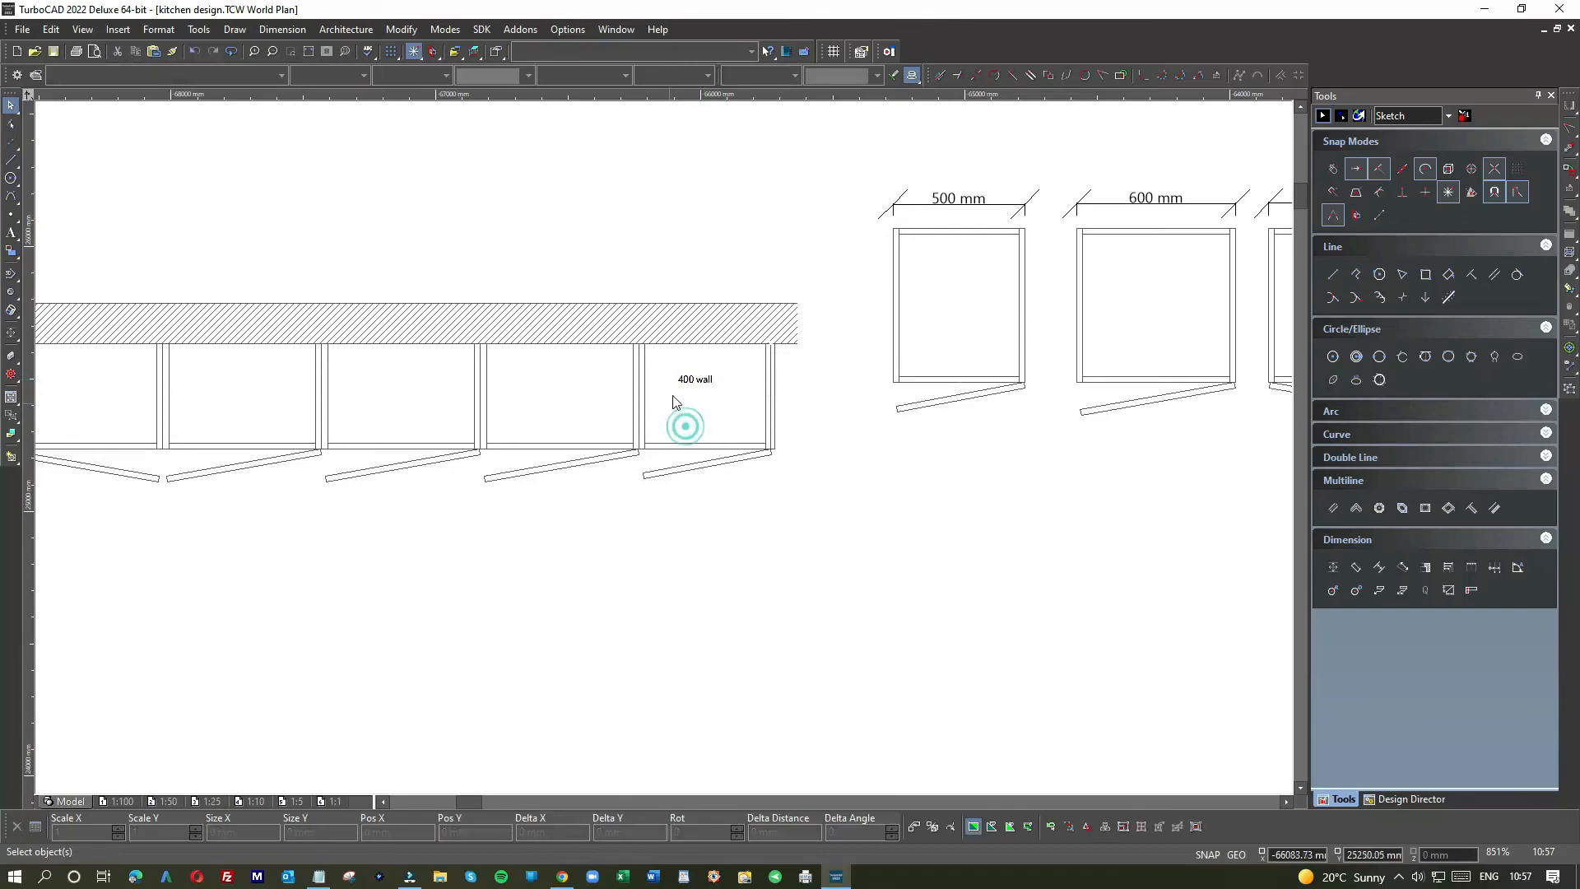
Step: Move the 400 wall label to a new spot within the cabinet
scroll(682, 386, "up", 1)
scroll(666, 454, "up", 1)
left_click(747, 421)
left_click_drag(747, 421, 792, 485)
left_click(788, 539)
scroll(666, 452, "down", 2)
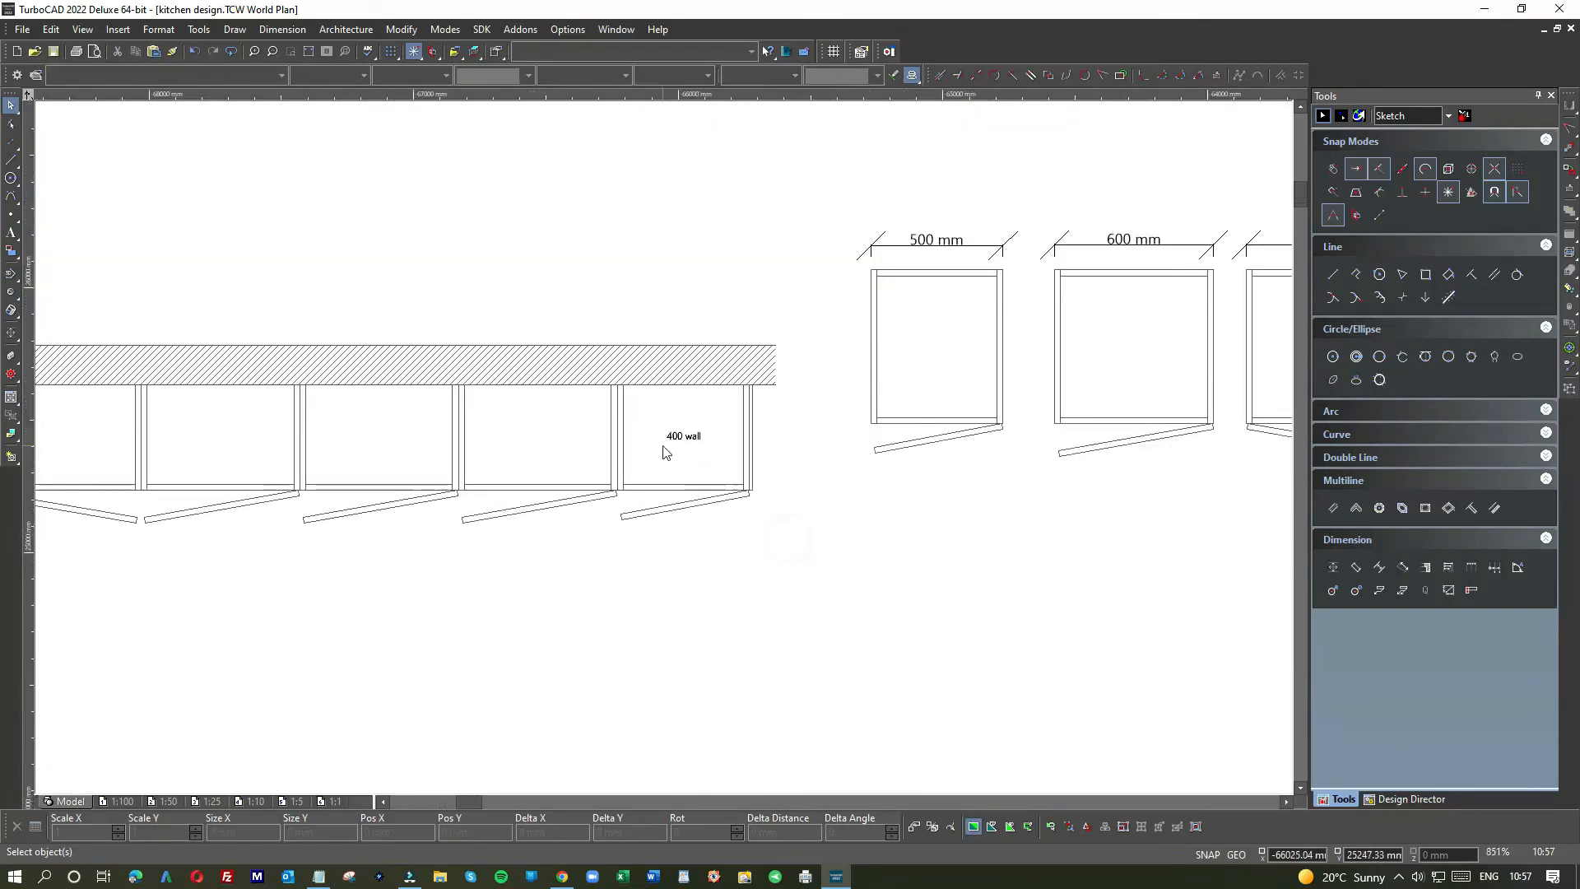
scroll(665, 454, "down", 1)
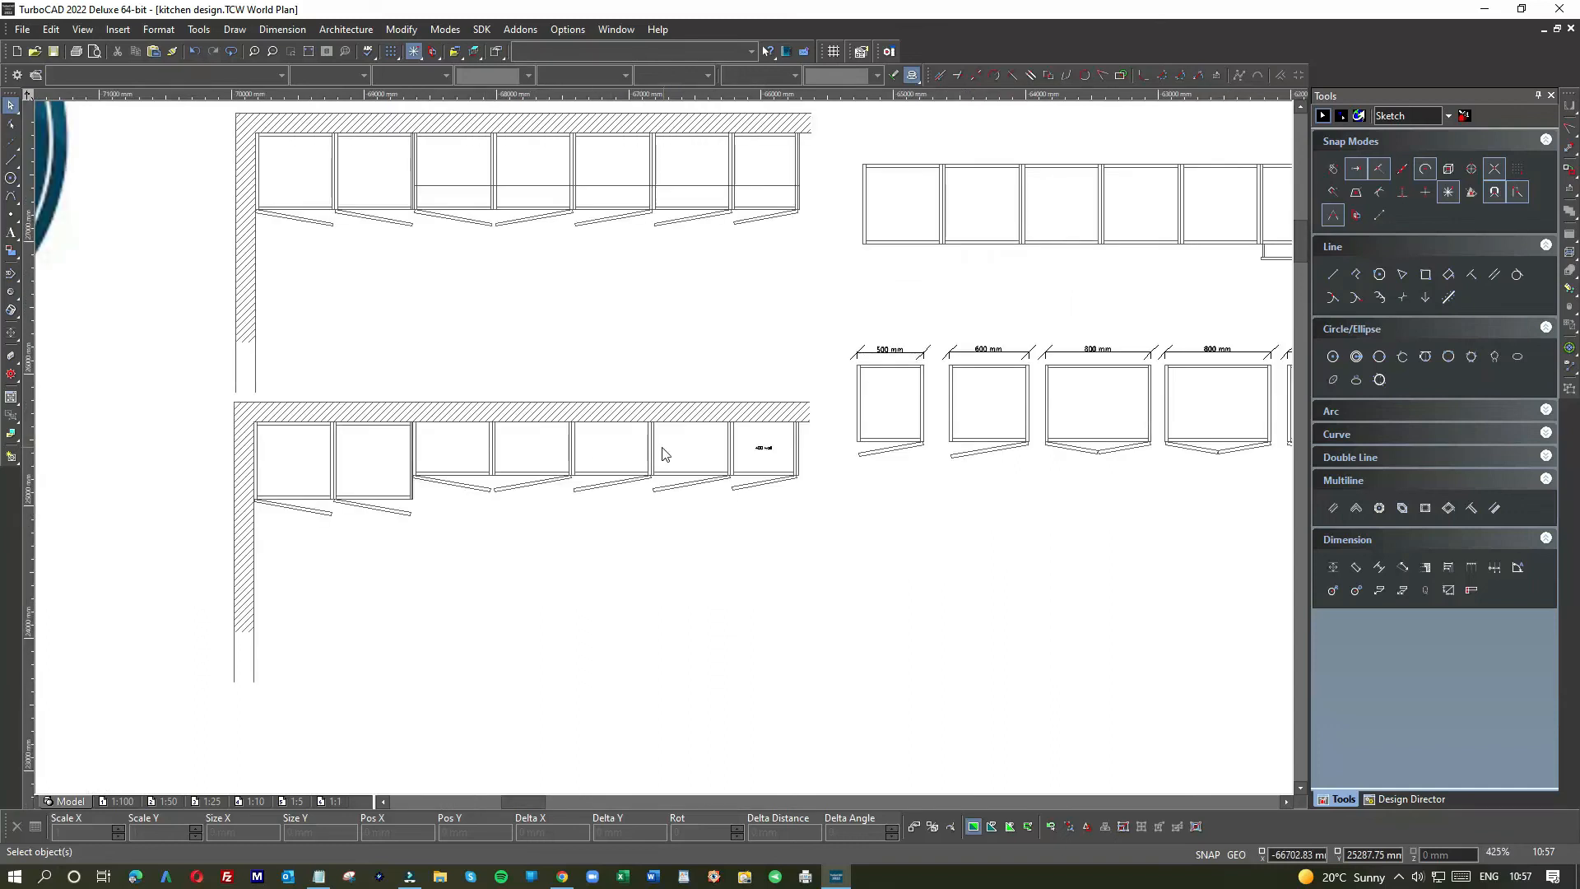
scroll(751, 459, "up", 3)
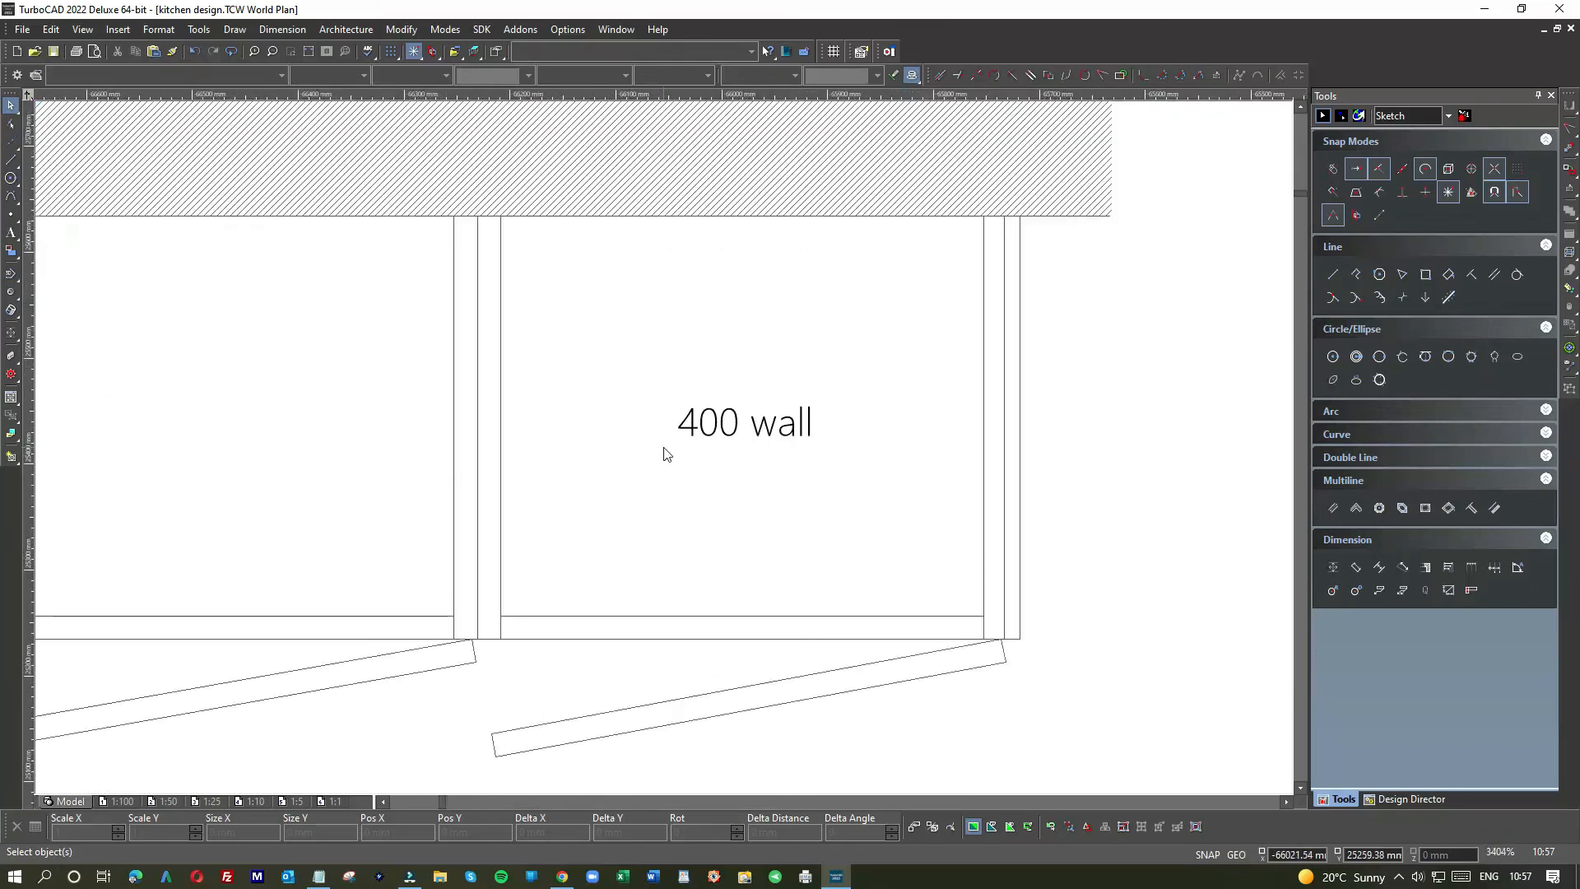
left_click(765, 431)
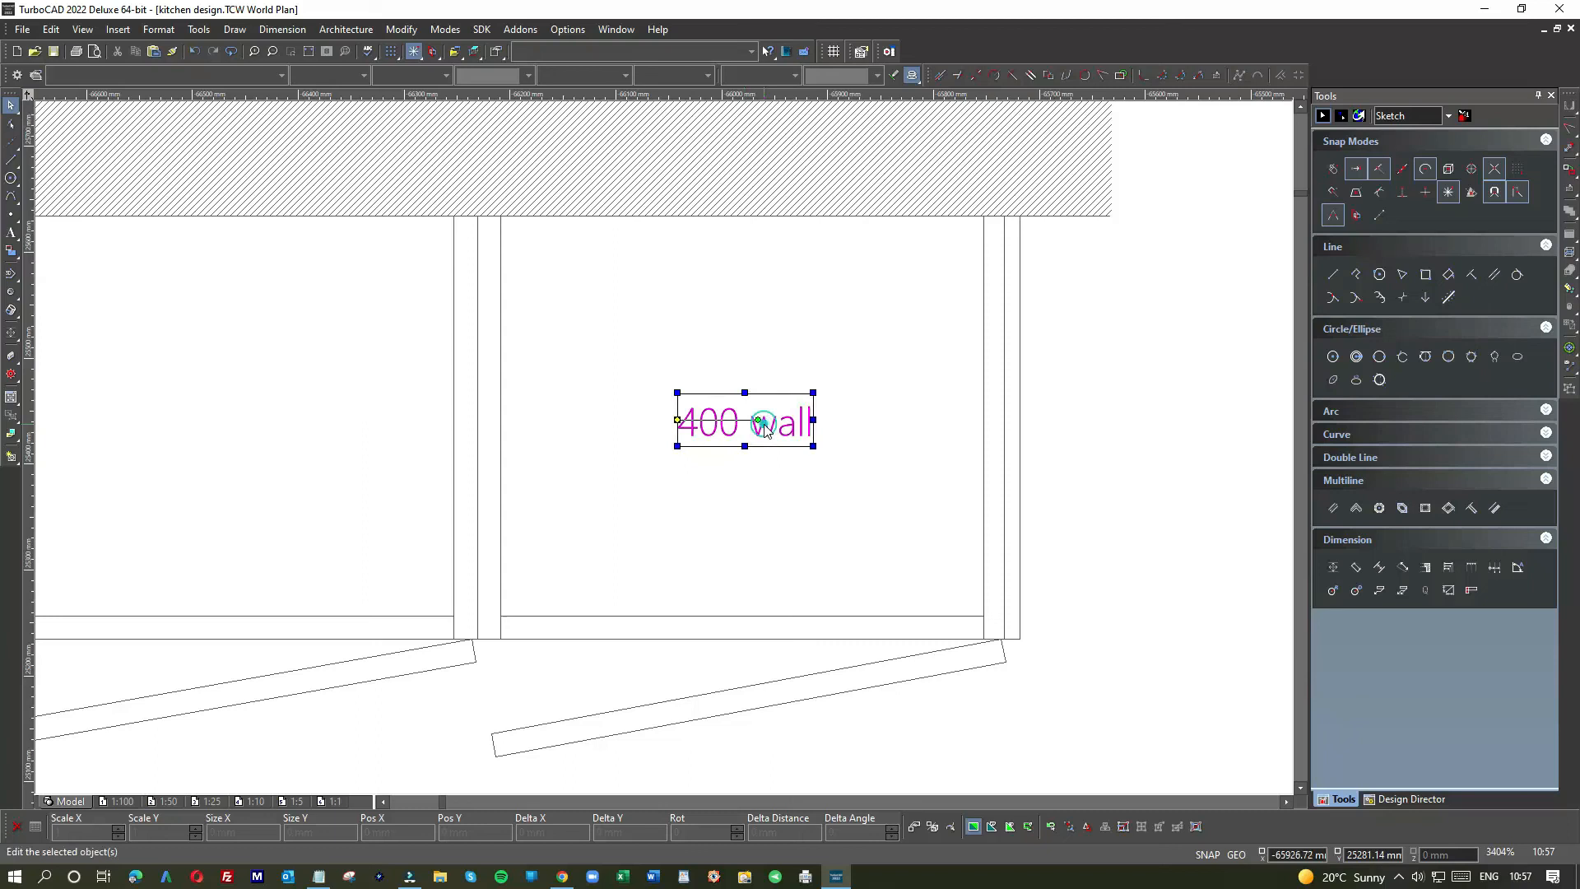
left_click(745, 469)
Step: Nudge the 400 wall label slightly within the cabinet
scroll(666, 454, "down", 1)
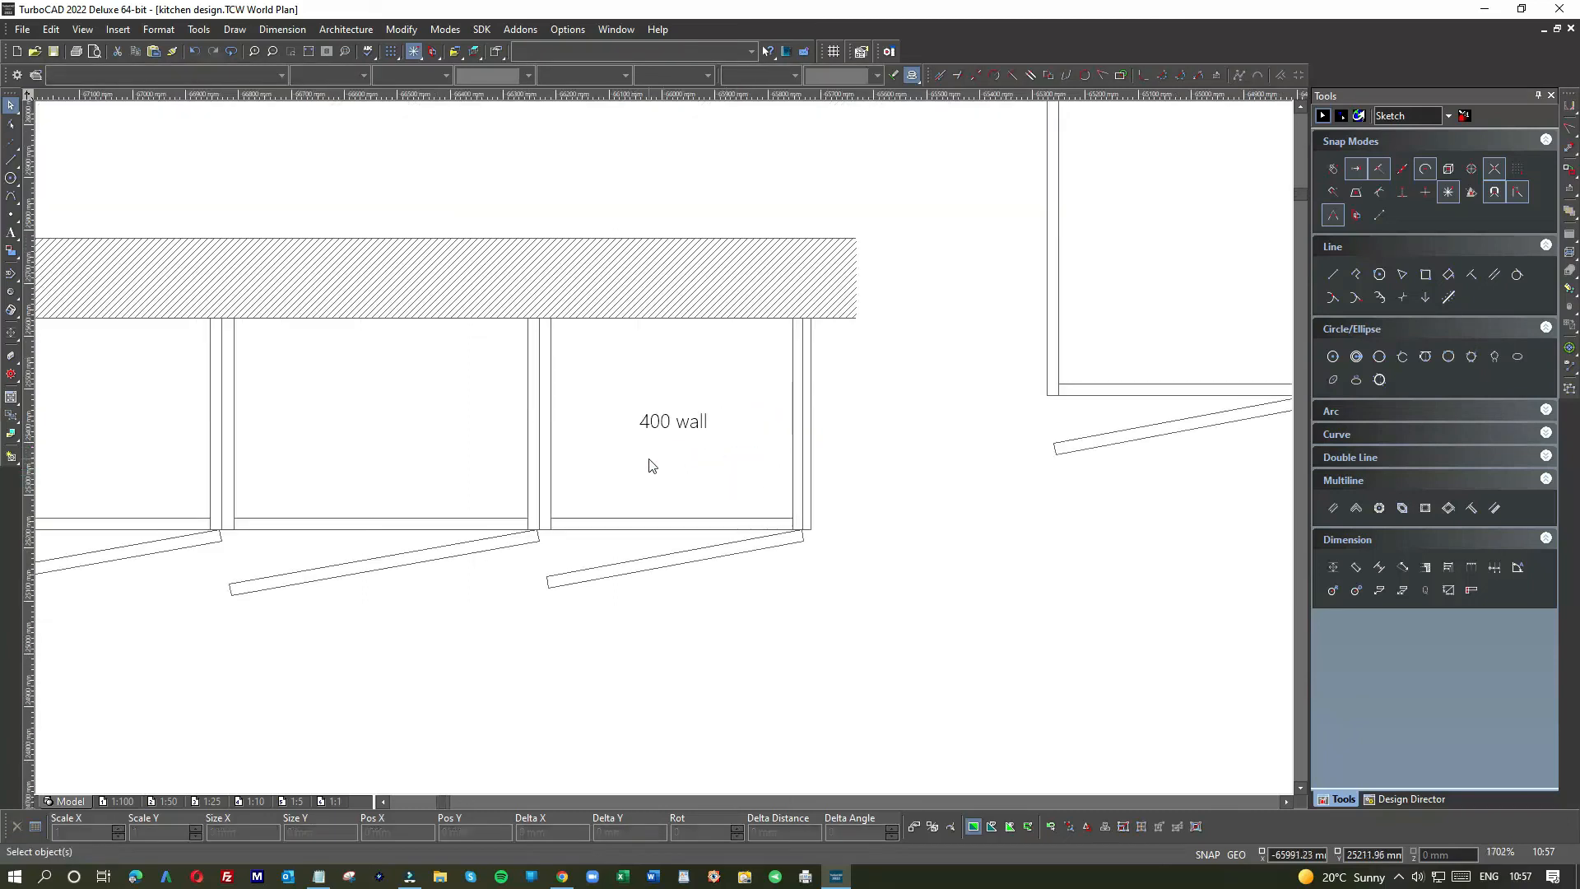
scroll(666, 453, "down", 1)
scroll(674, 345, "down", 1)
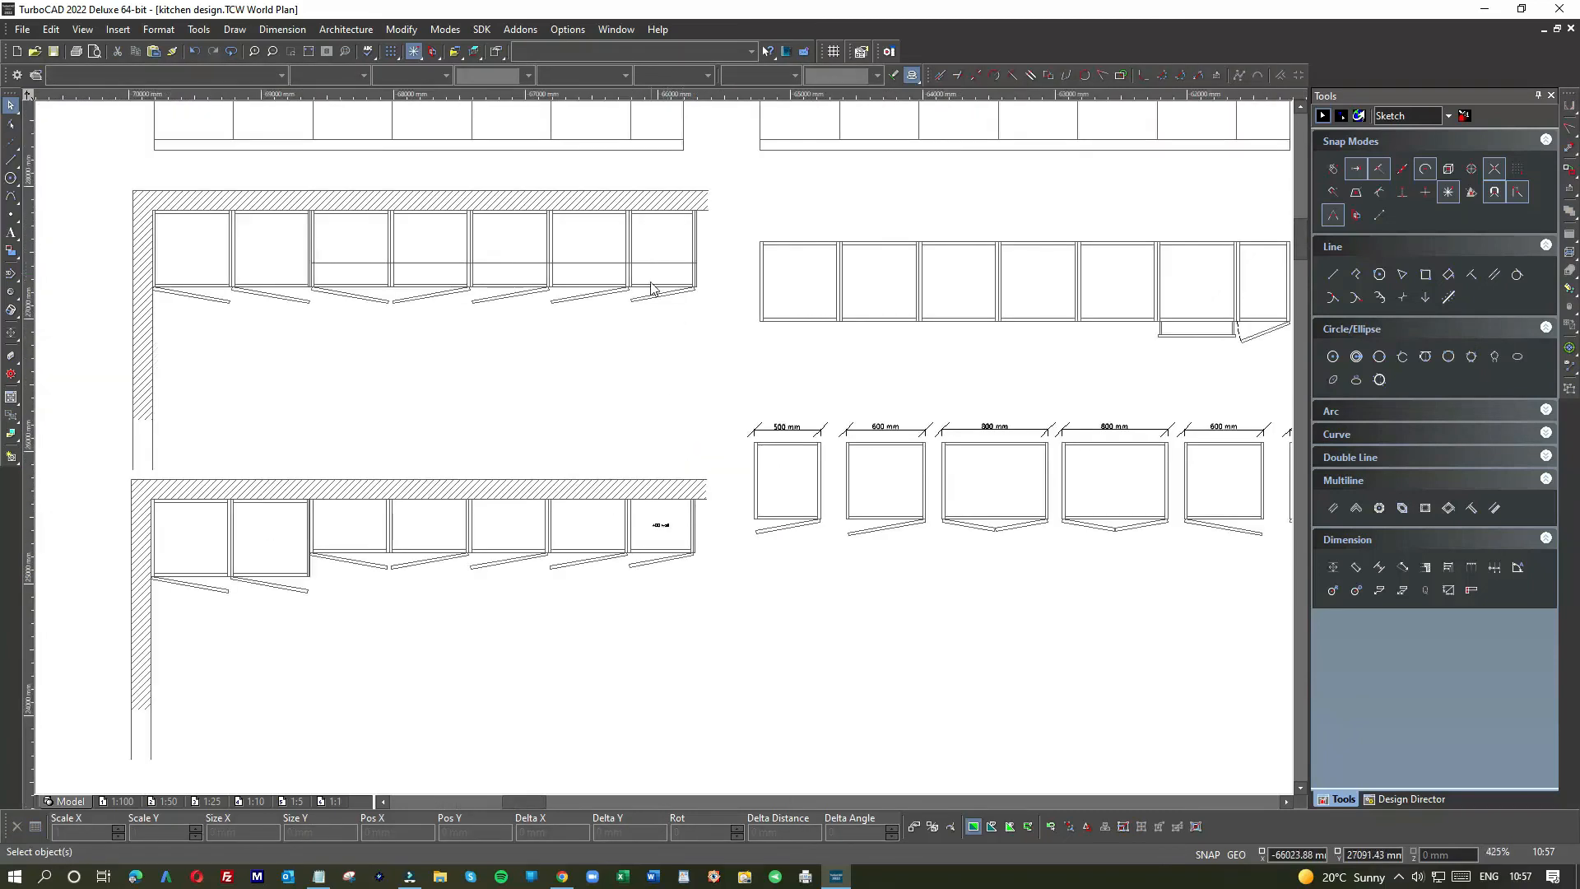
scroll(650, 288, "up", 2)
left_click(674, 464)
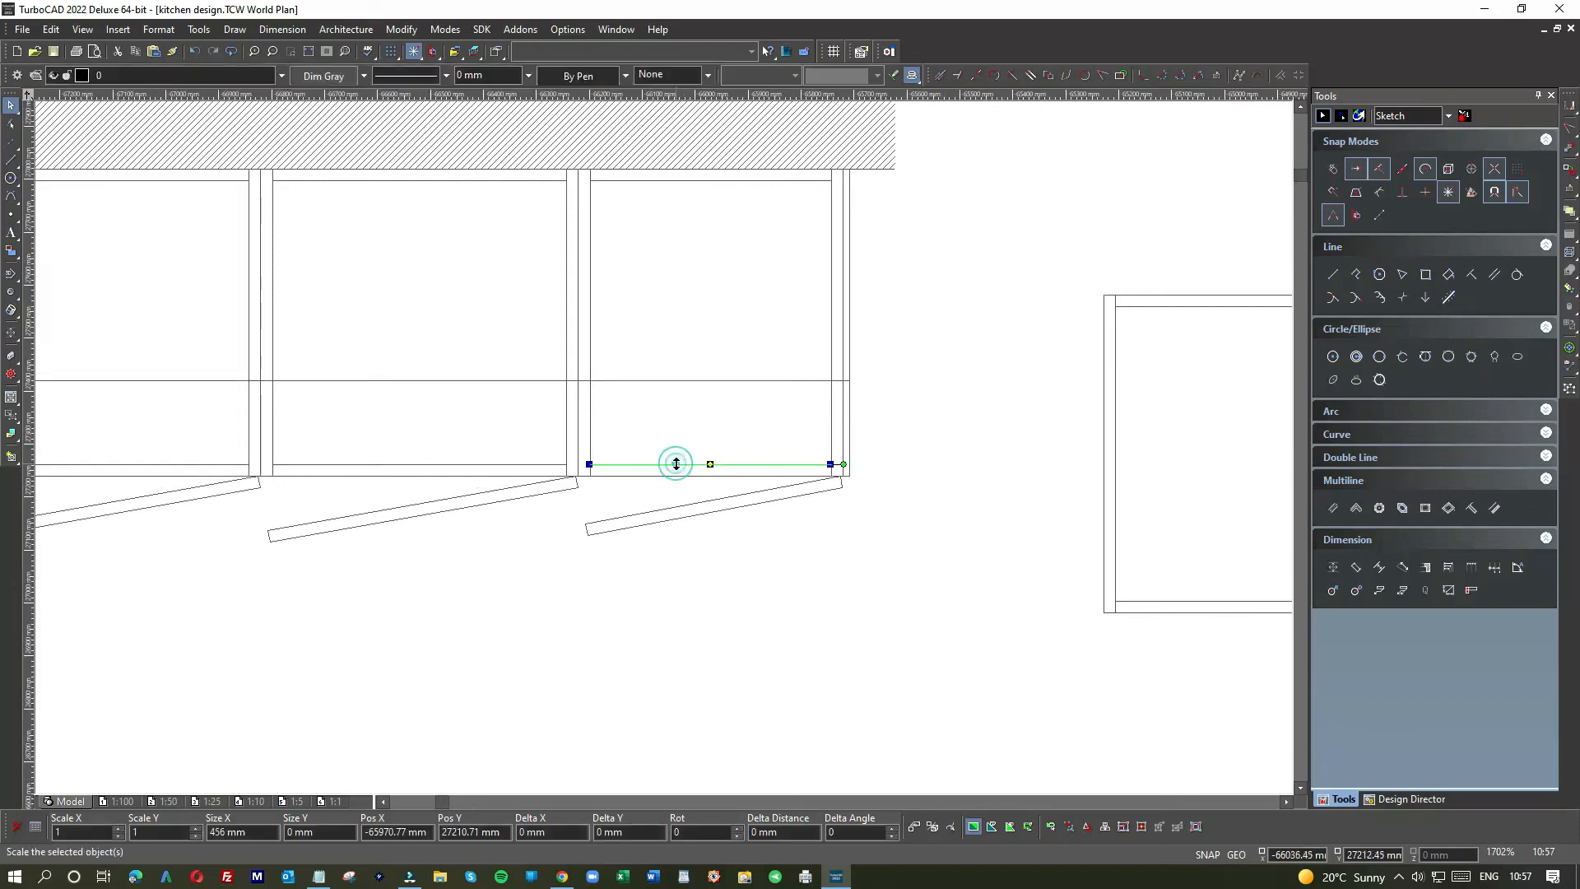
left_click(671, 589)
scroll(667, 586, "down", 2)
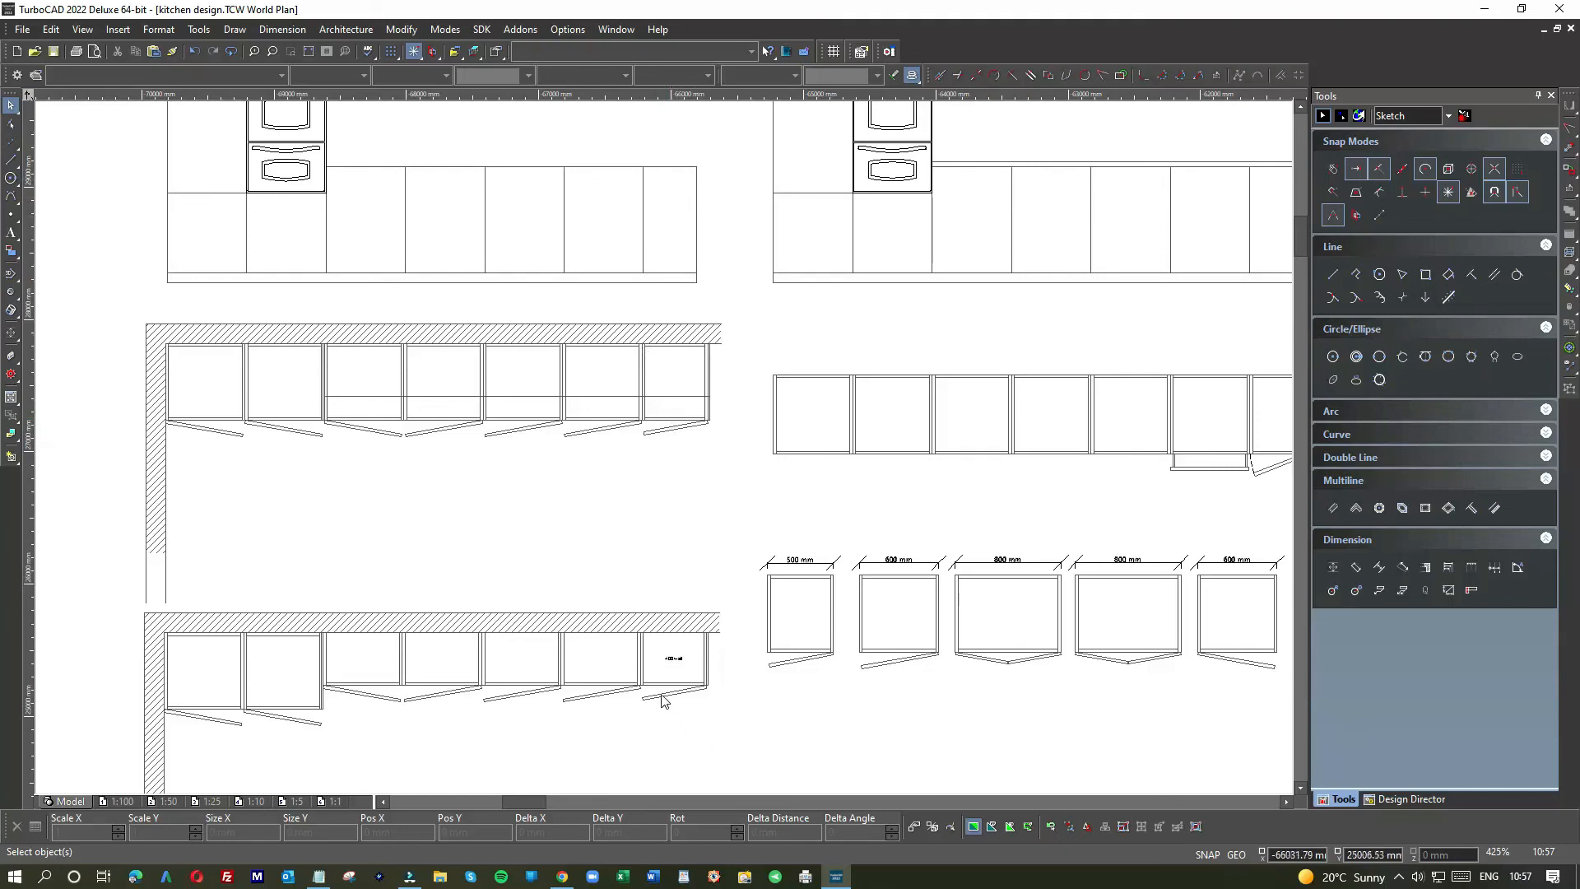
scroll(663, 700, "up", 5)
left_click(755, 388)
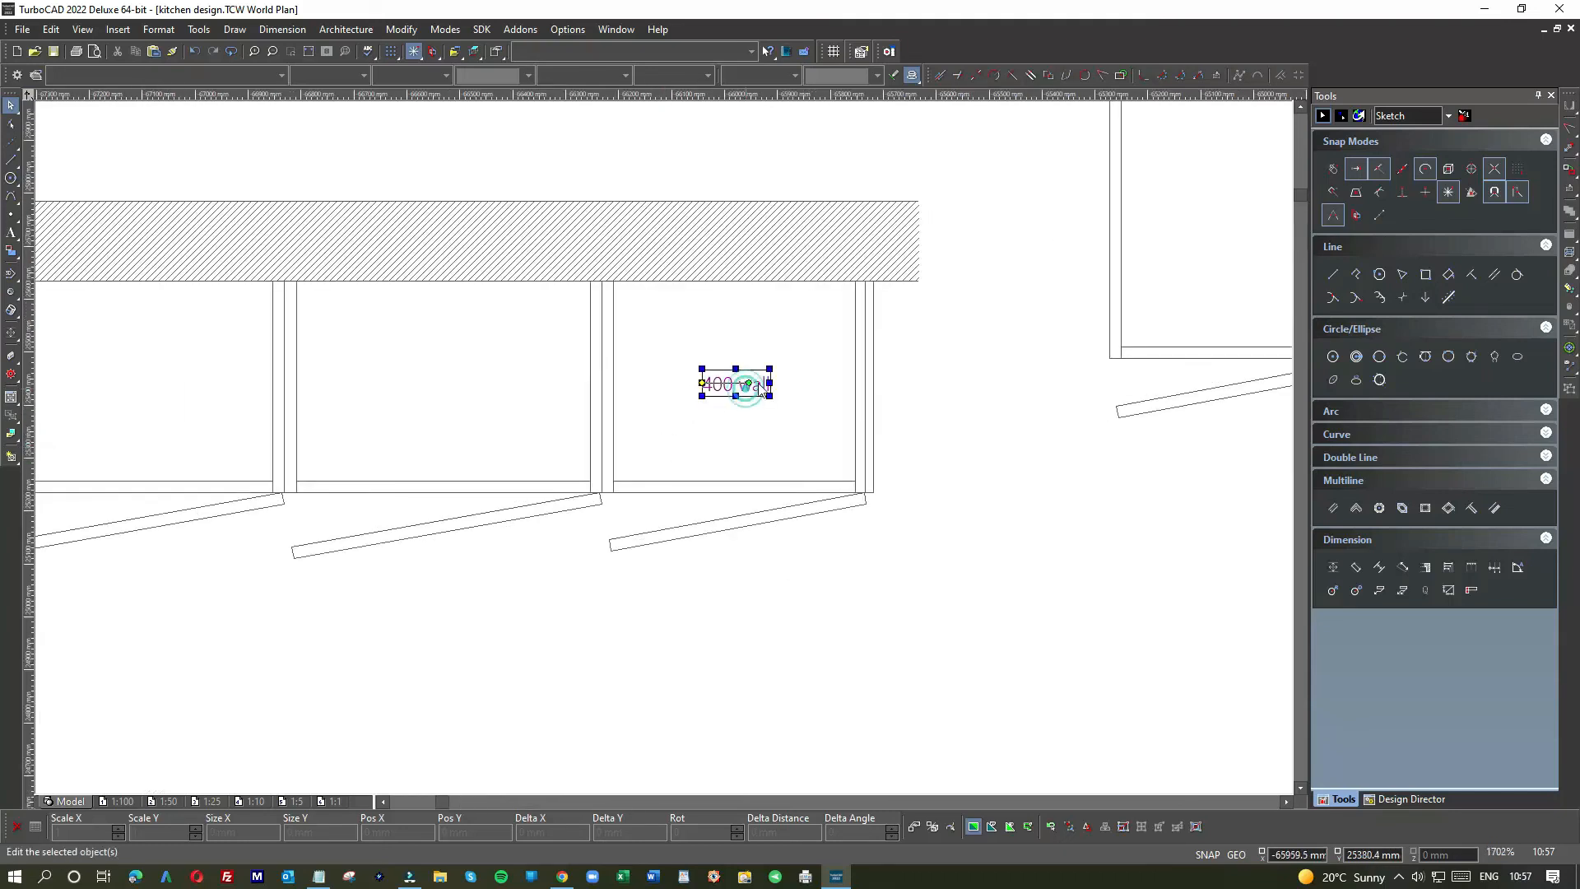
mouse_move(757, 389)
left_mouse_down()
mouse_move(492, 381)
mouse_move(759, 385)
left_mouse_up()
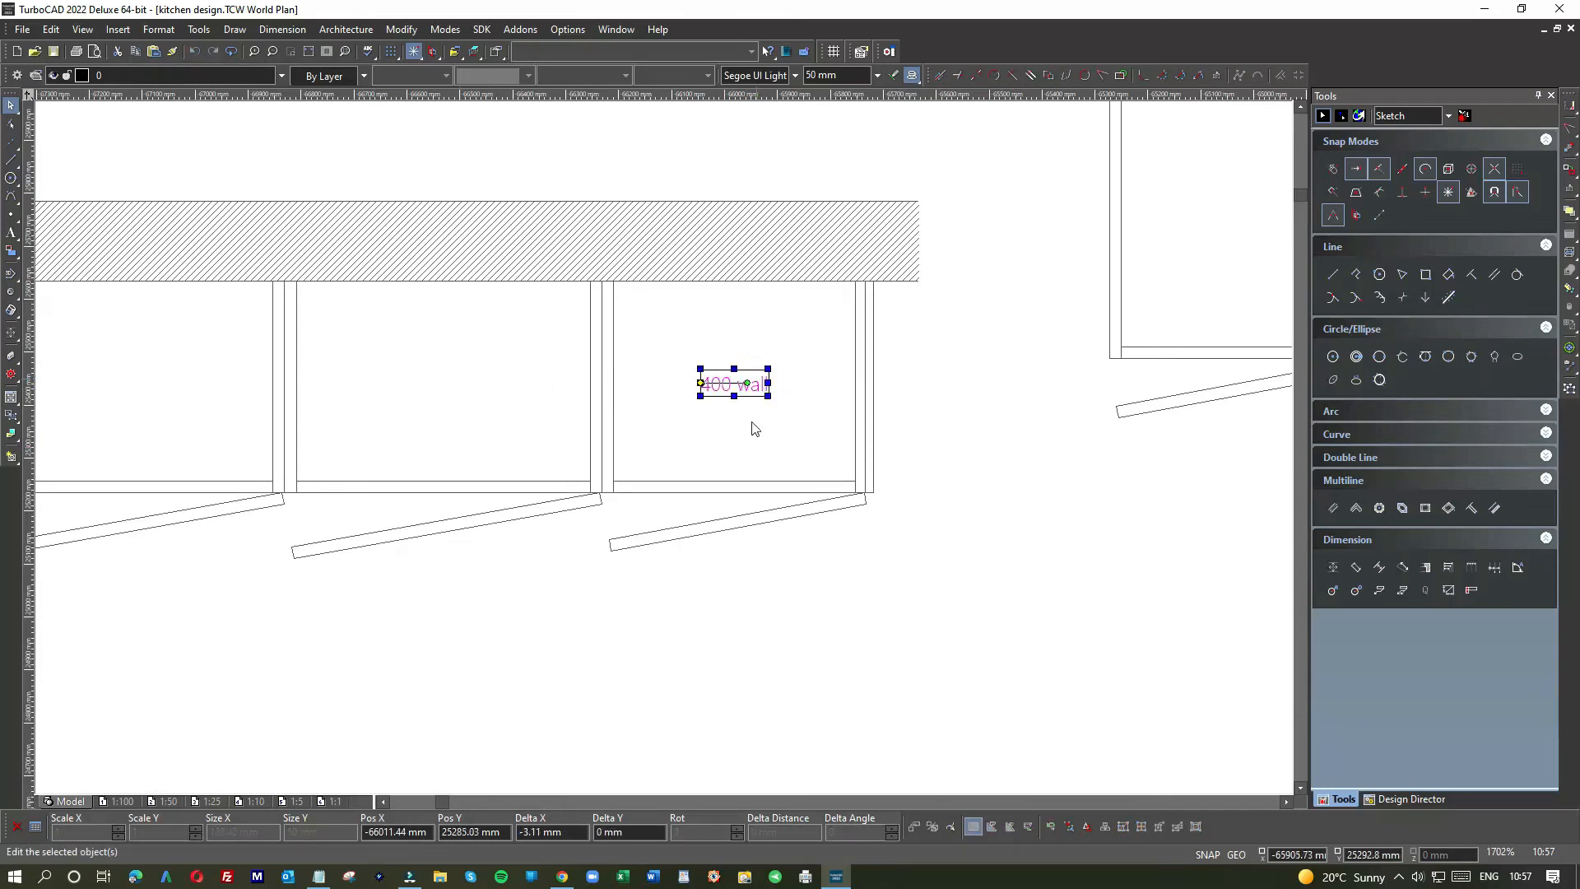
left_click(755, 429)
Step: Edit the label text from '400 wall' to '500 wall'
left_click(734, 383)
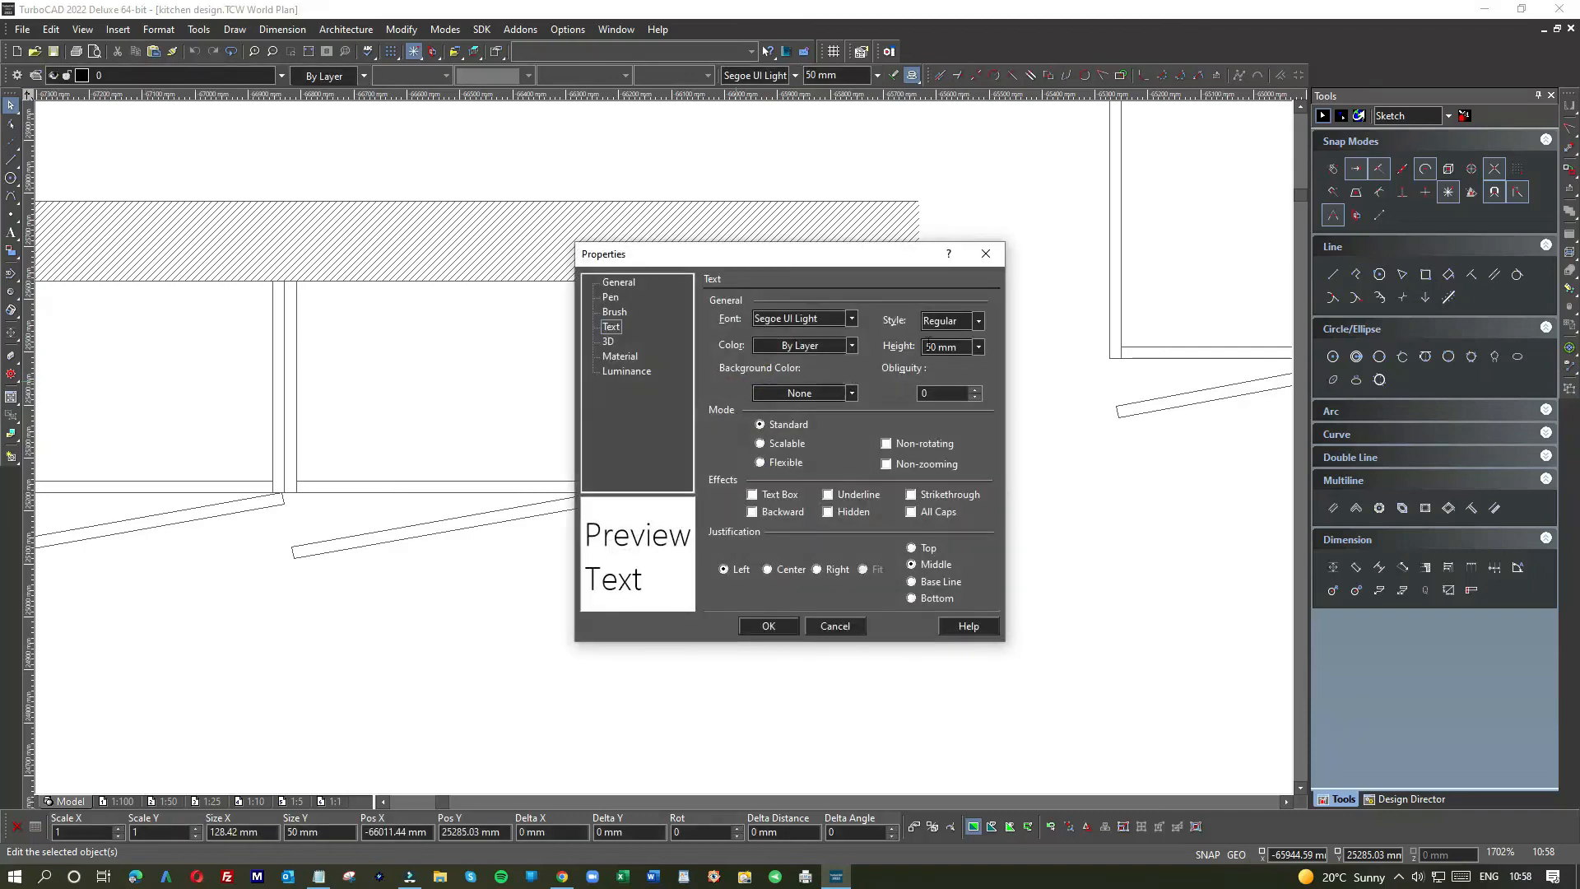
left_click(620, 313)
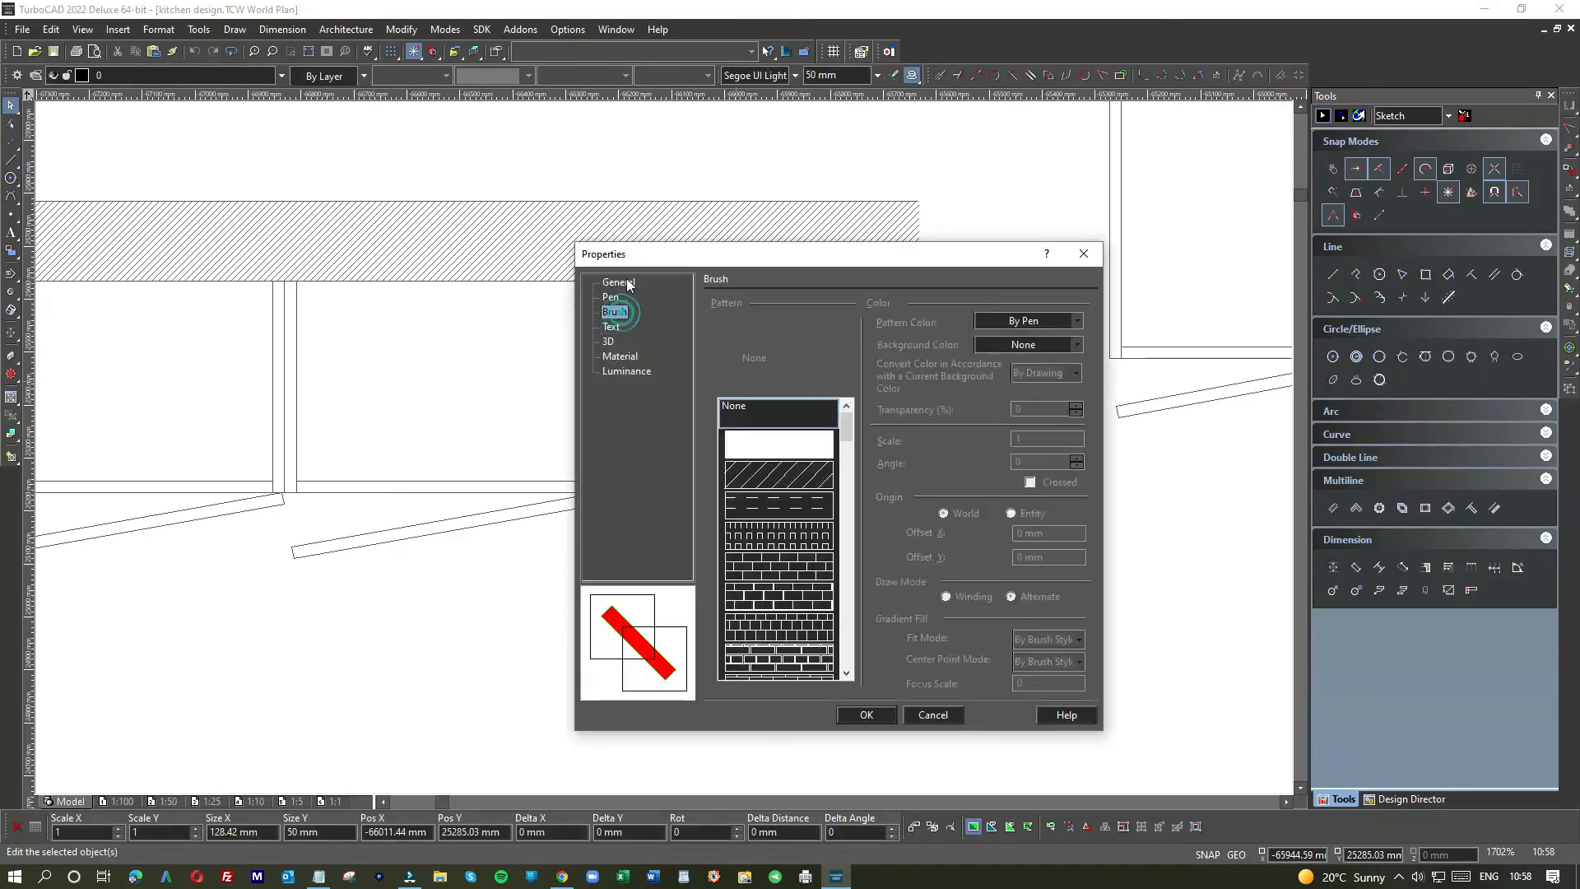
left_click(618, 281)
left_click(783, 311)
type("5")
left_click(773, 620)
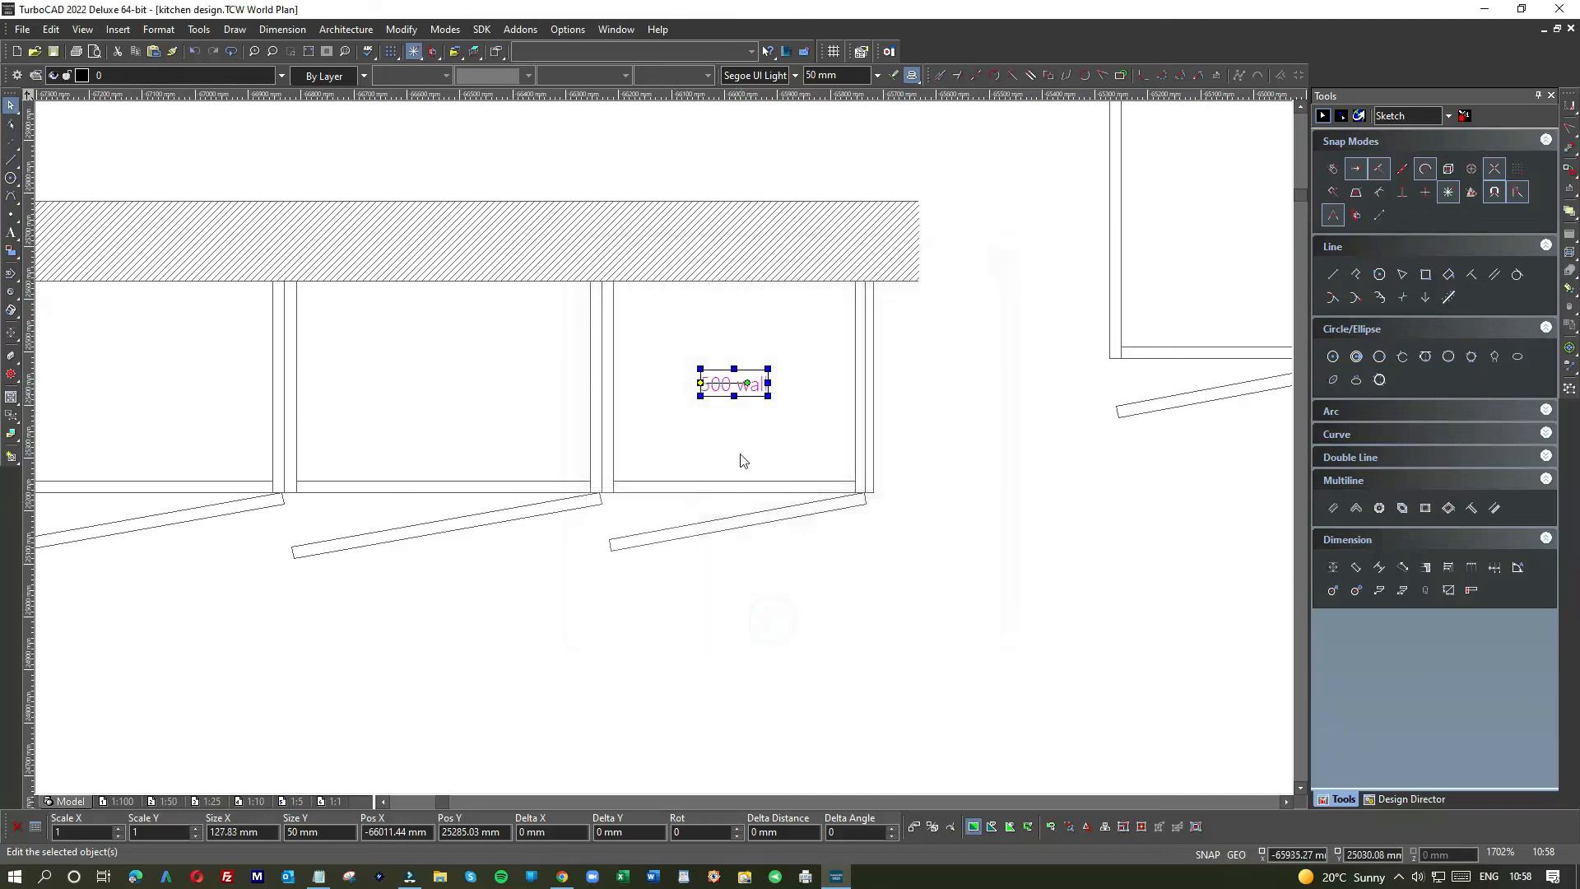
left_click(733, 416)
scroll(667, 454, "down", 1)
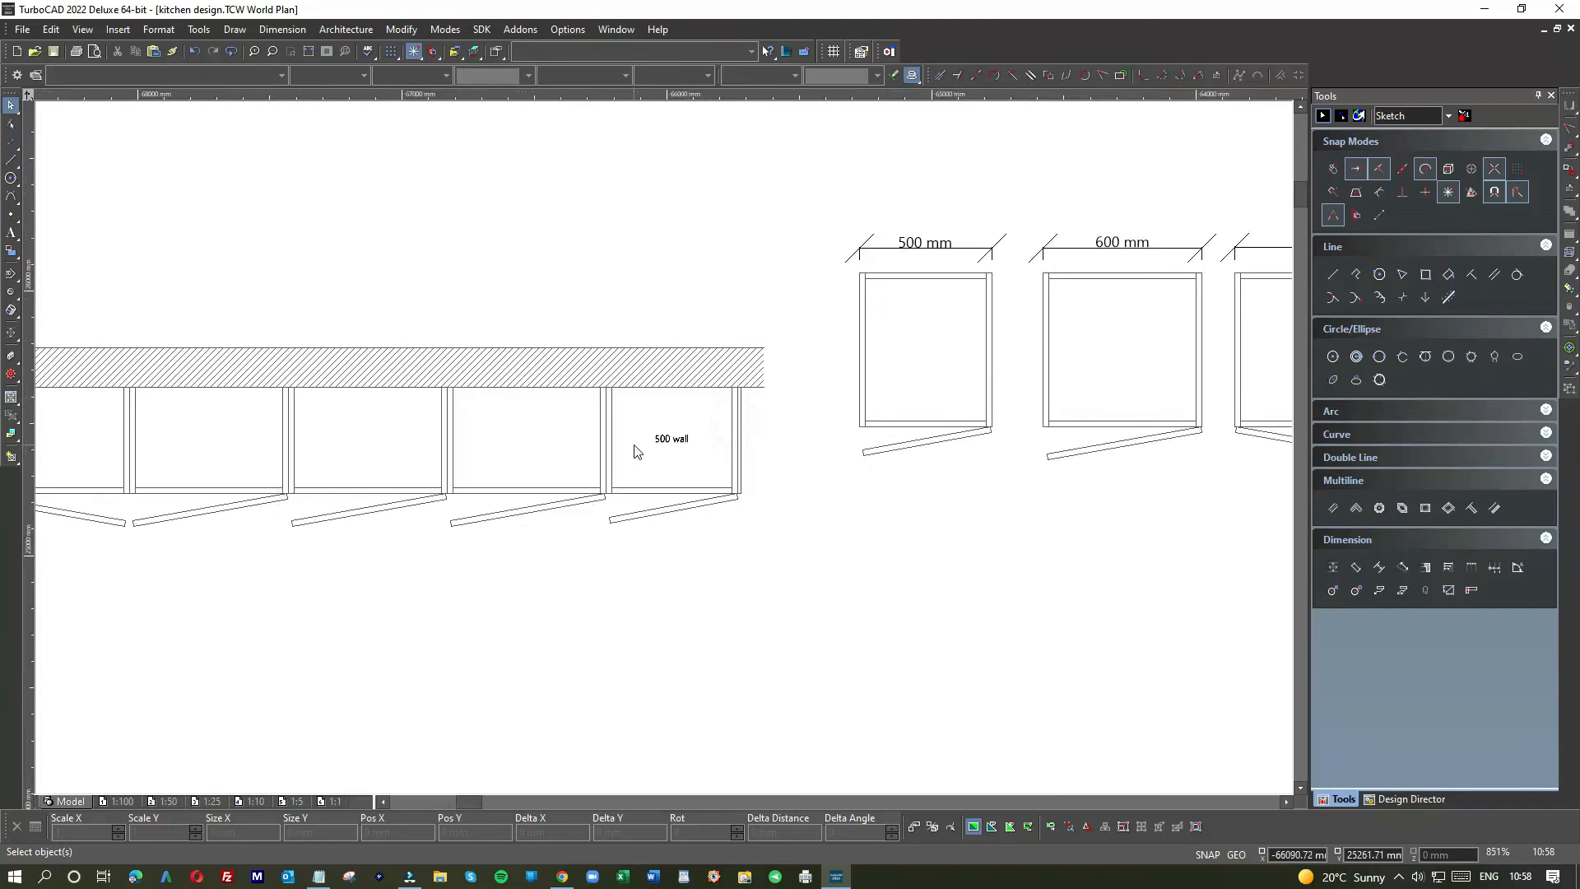
Step: Replace the end cabinet label's attribute text '500 wall' with '800x500mm'
scroll(642, 448, "down", 1)
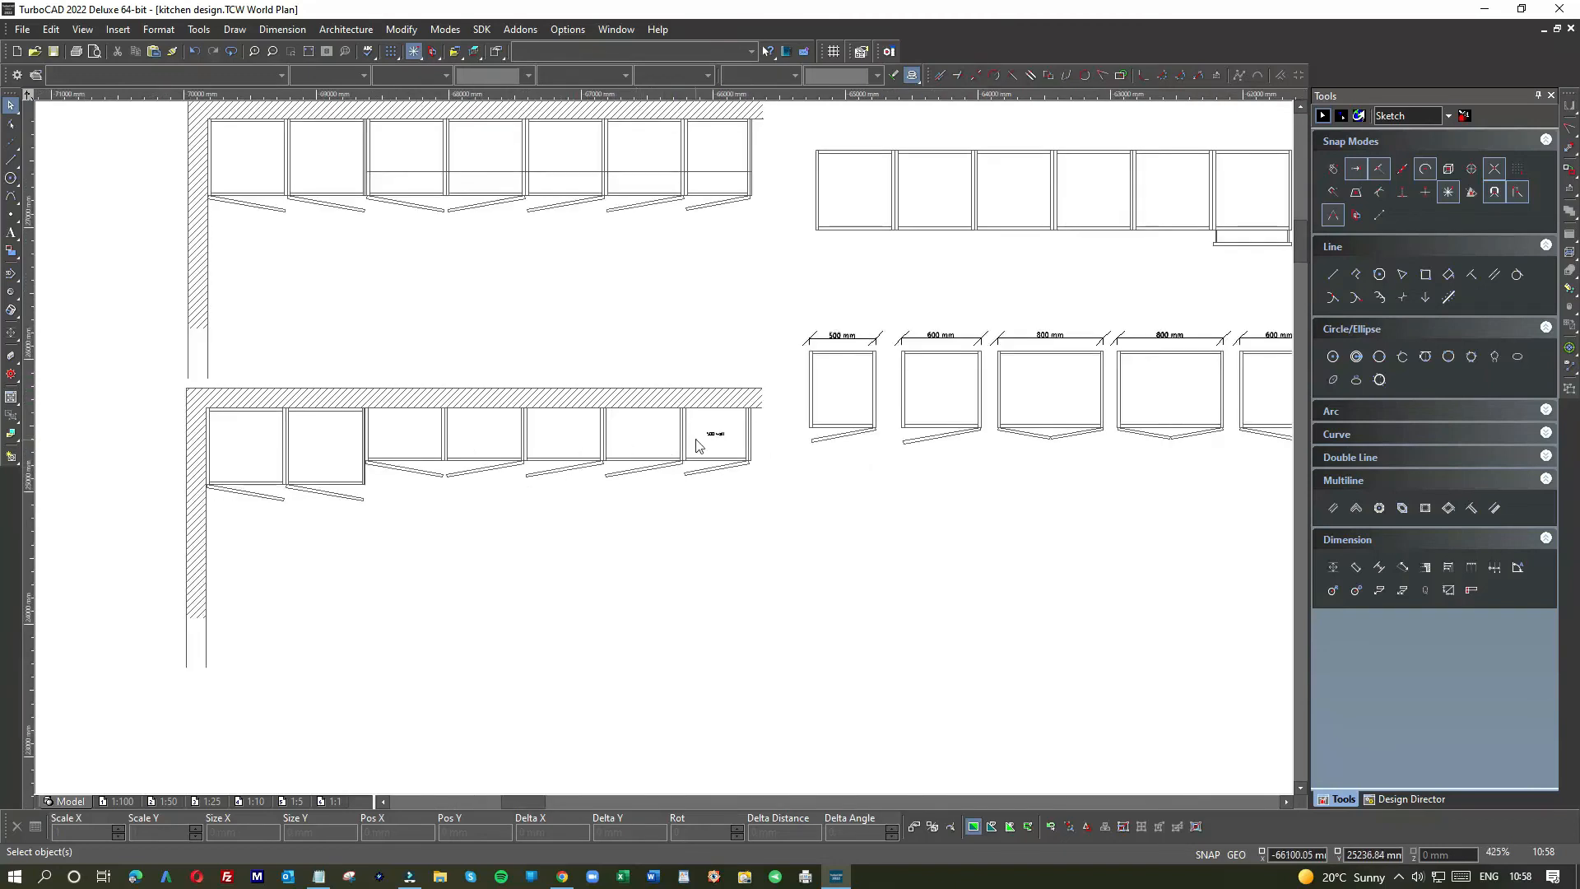
scroll(716, 437, "up", 2)
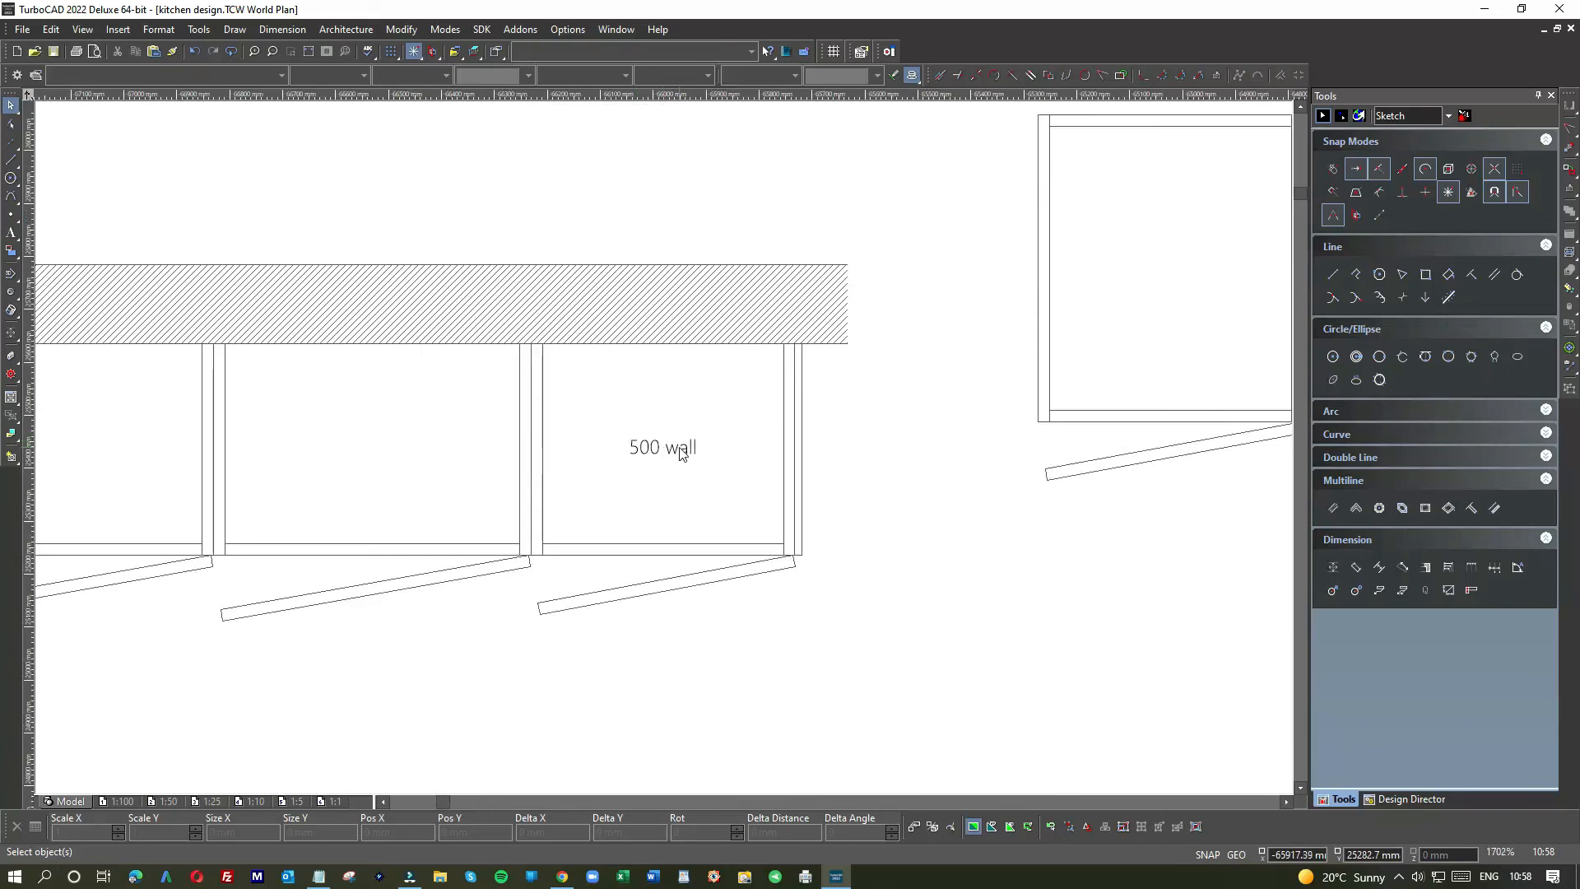
double_click(680, 450)
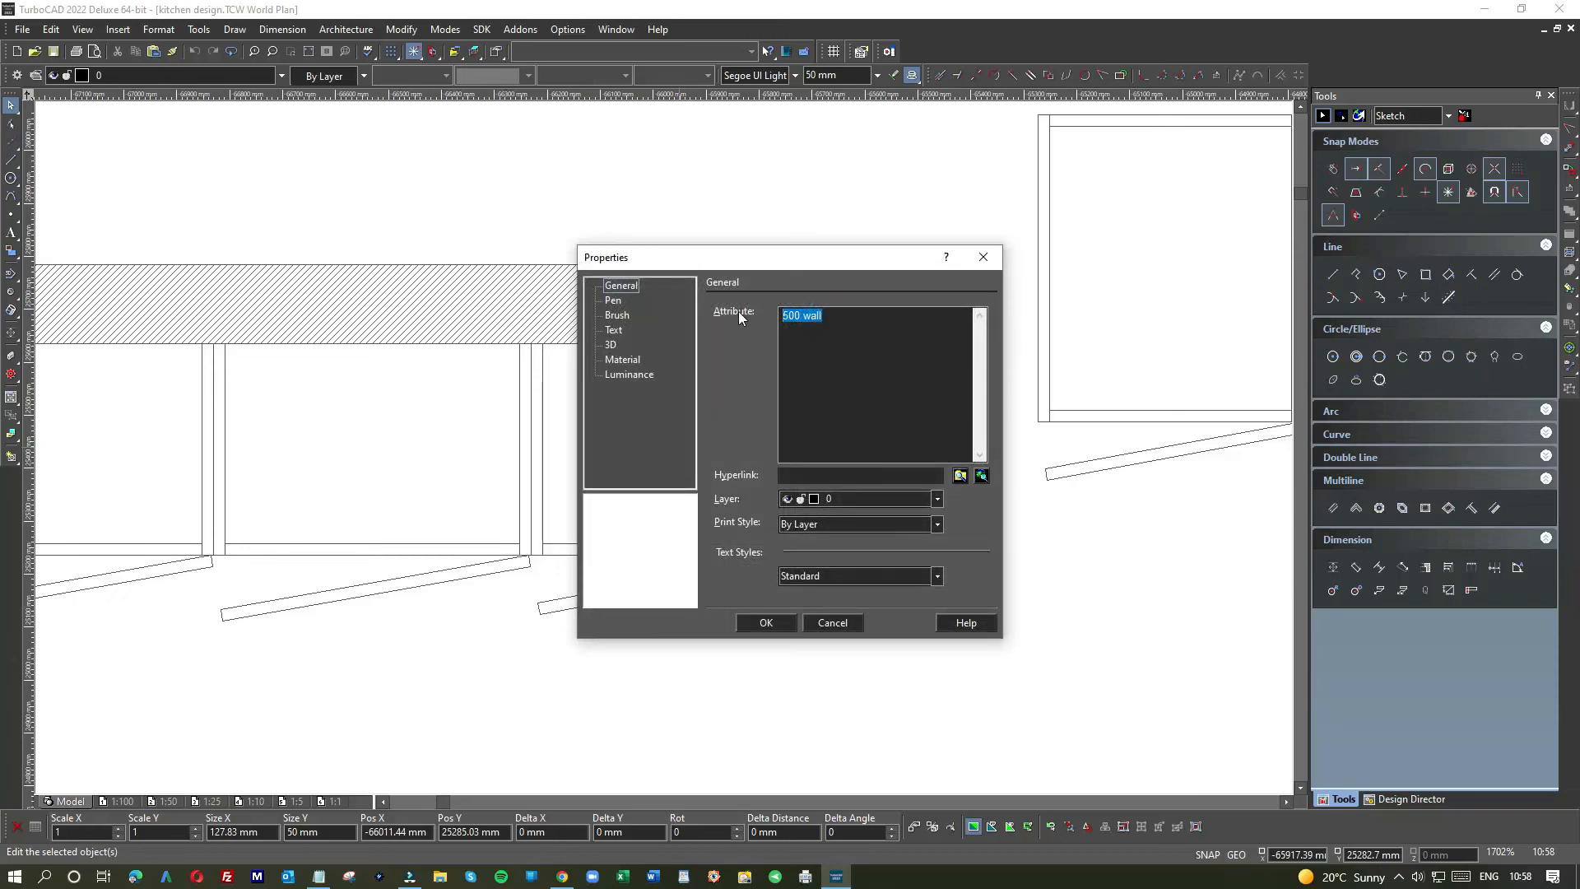
type("800x500mm")
left_click(764, 622)
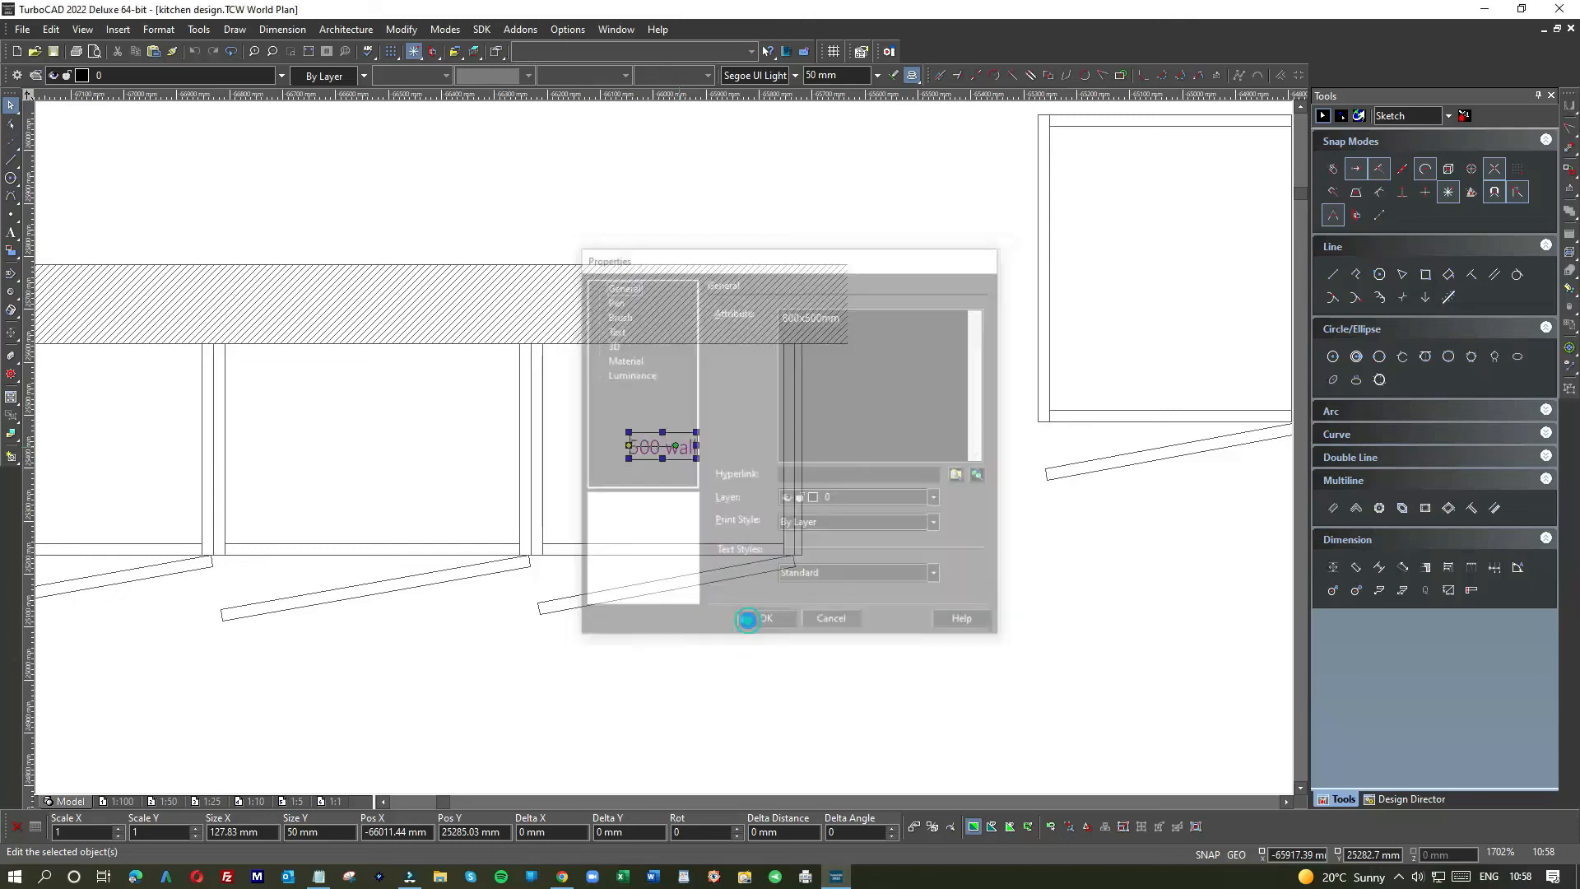
left_click(715, 451)
left_click(666, 484)
scroll(648, 484, "down", 1)
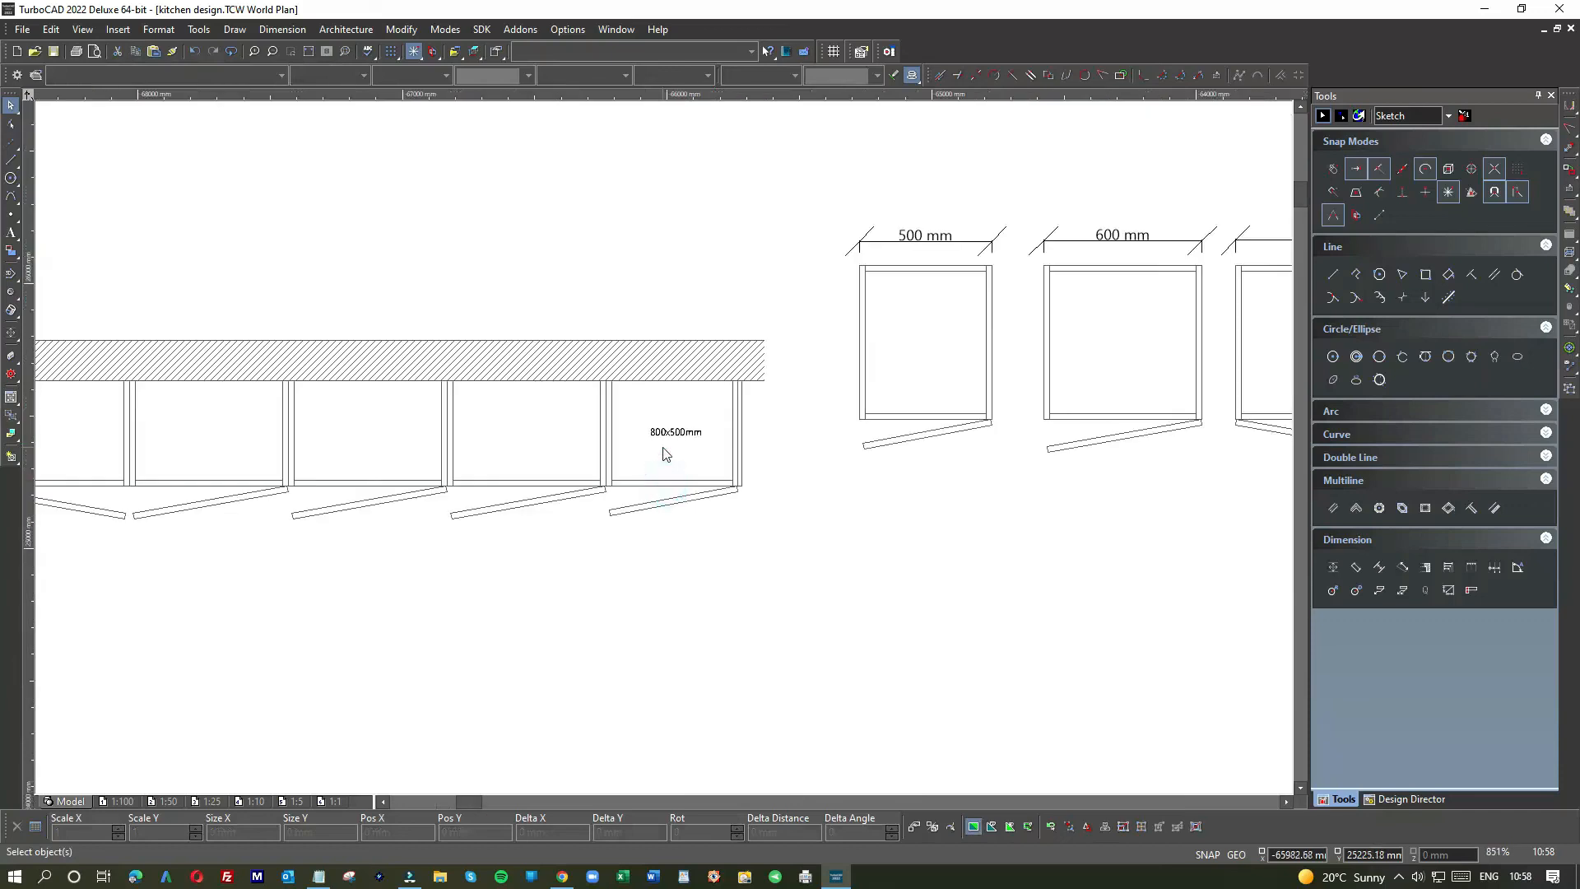
scroll(318, 456, "down", 1)
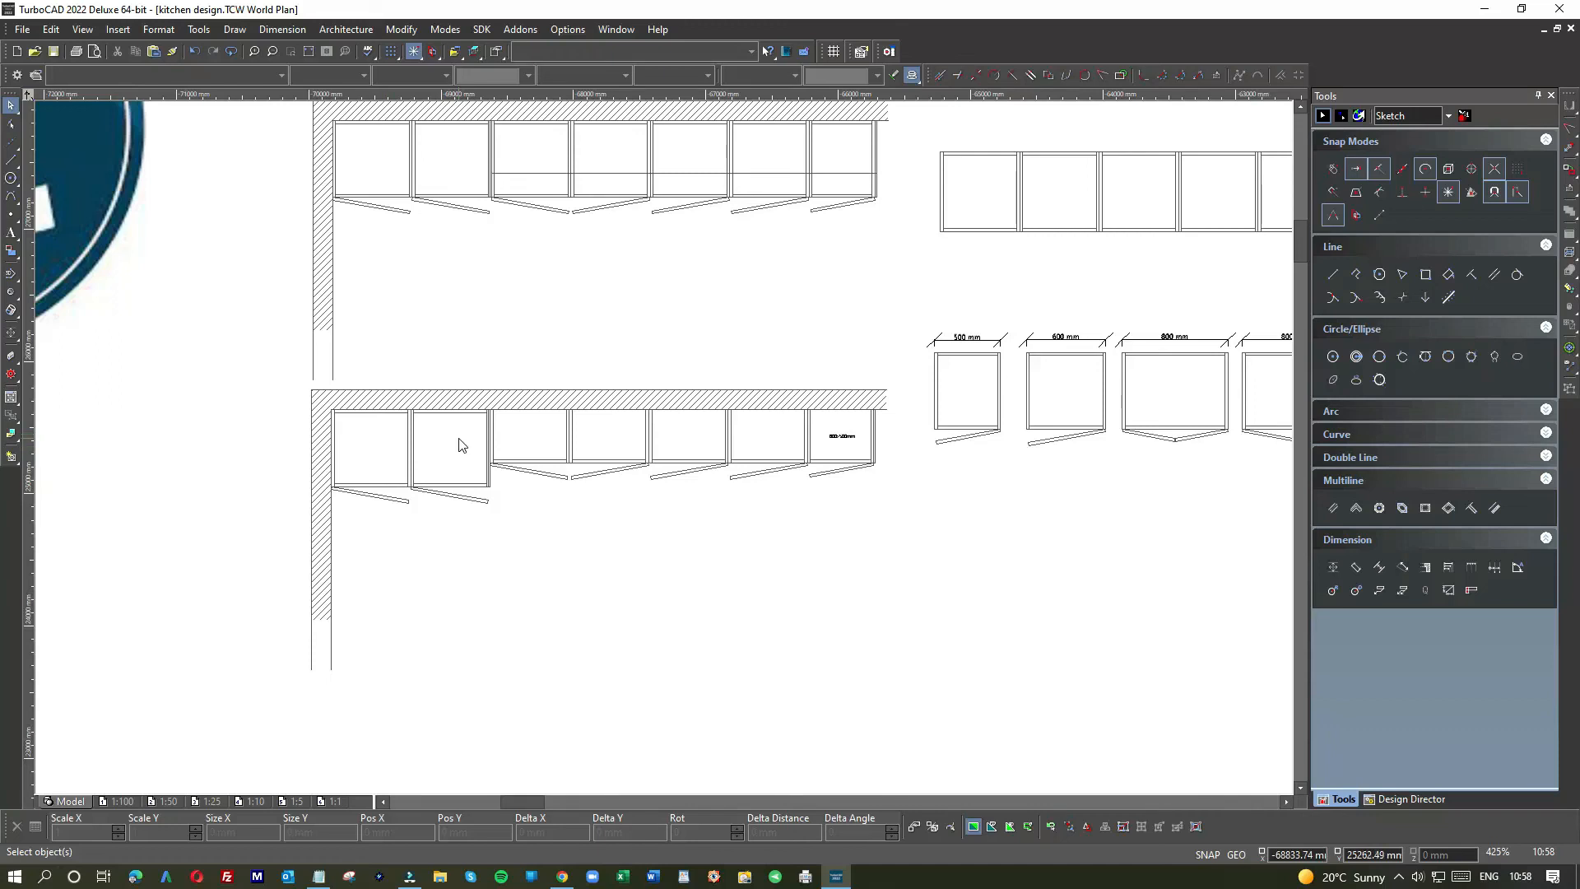
Step: Delete the horizontal line running through the cabinets
scroll(839, 451, "down", 3)
scroll(751, 319, "up", 6)
left_click(738, 468)
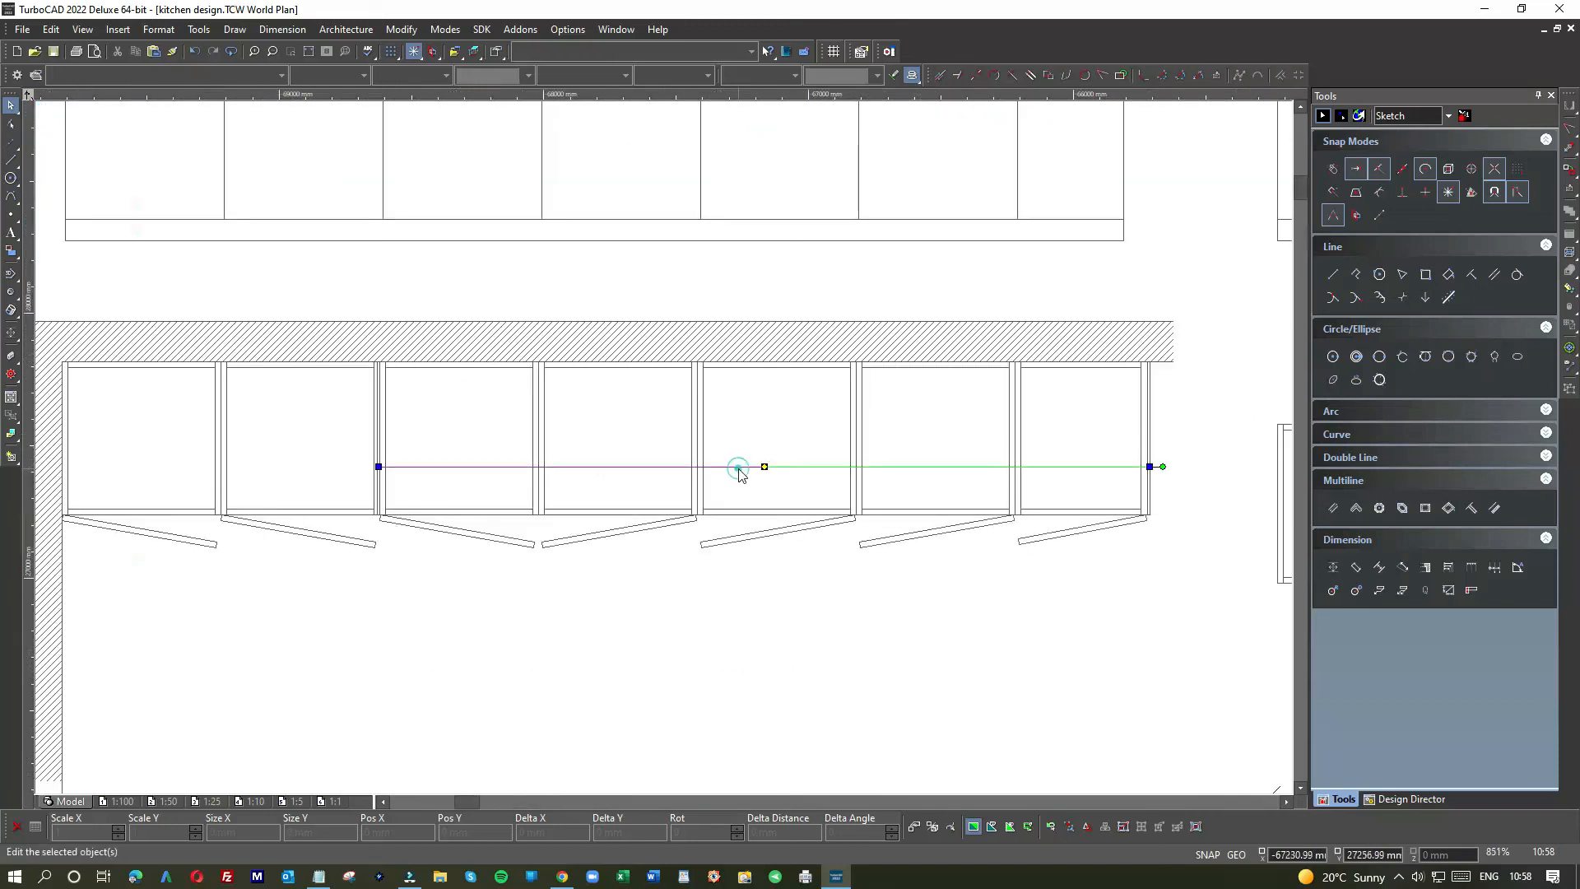
key("Delete")
scroll(633, 462, "down", 2)
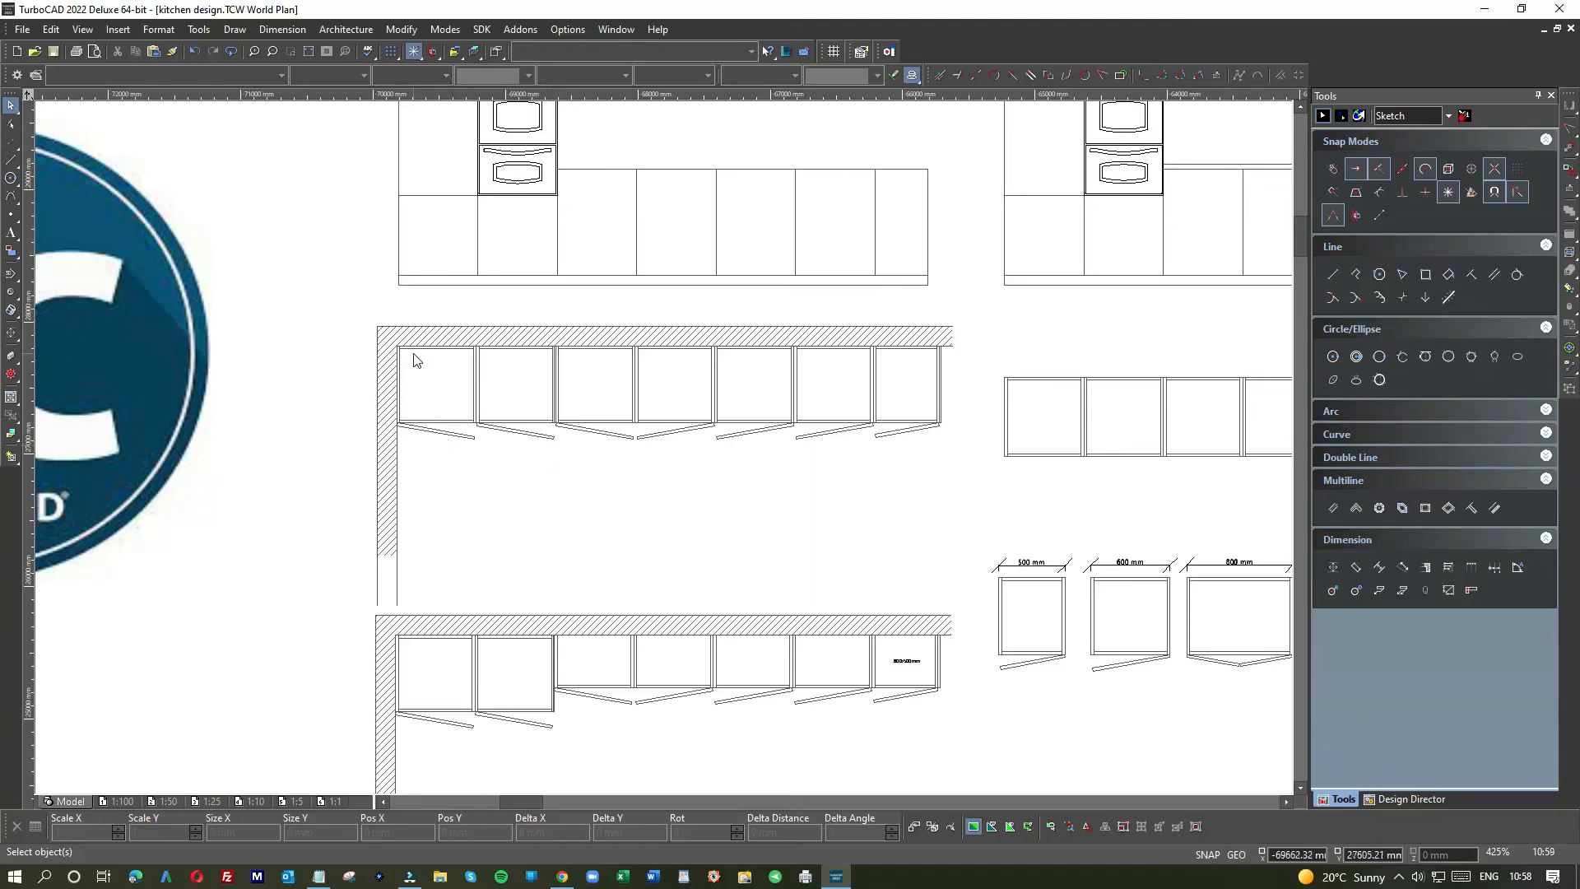
Step: Colour the two corner cabinets light grey (224,224,224) and select their vertical boundary line
left_click_drag(390, 338, 555, 462)
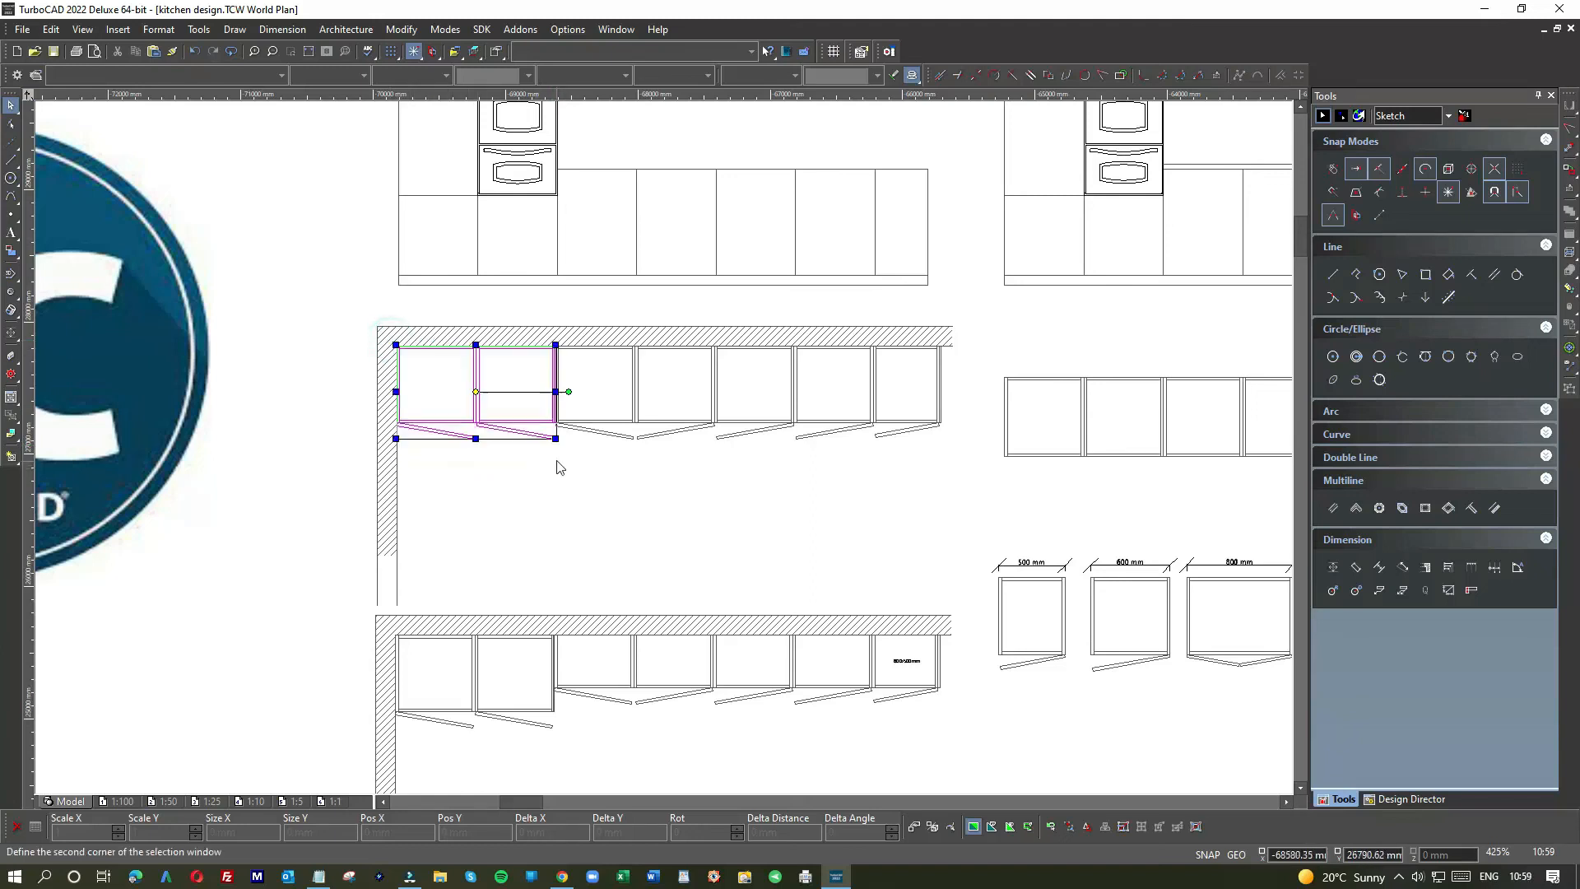
left_click(363, 75)
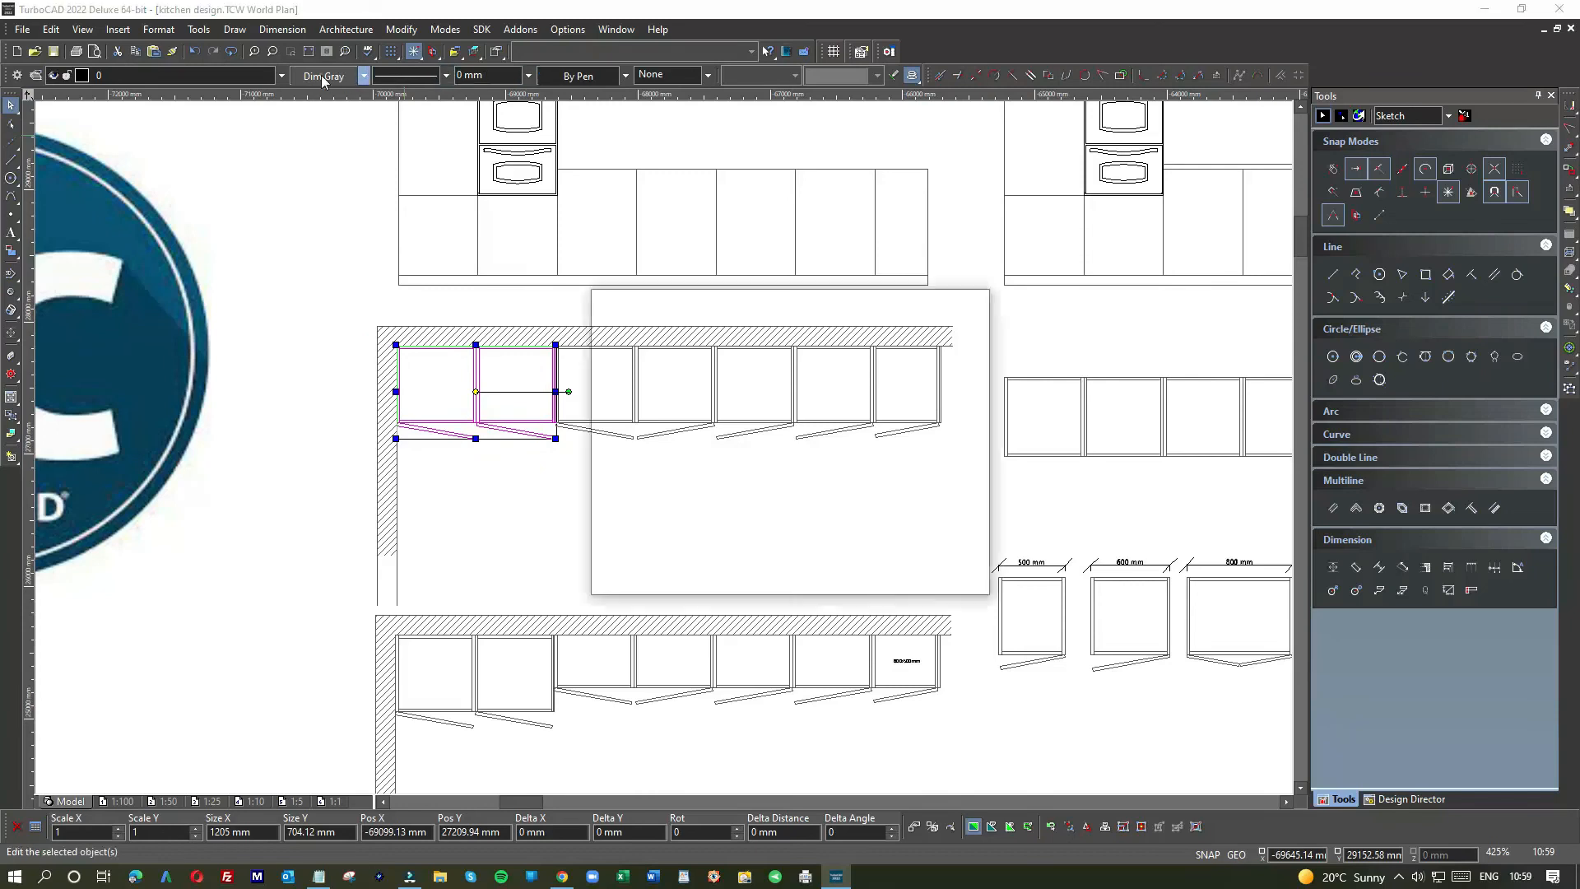
double_click(719, 335)
left_click(539, 469)
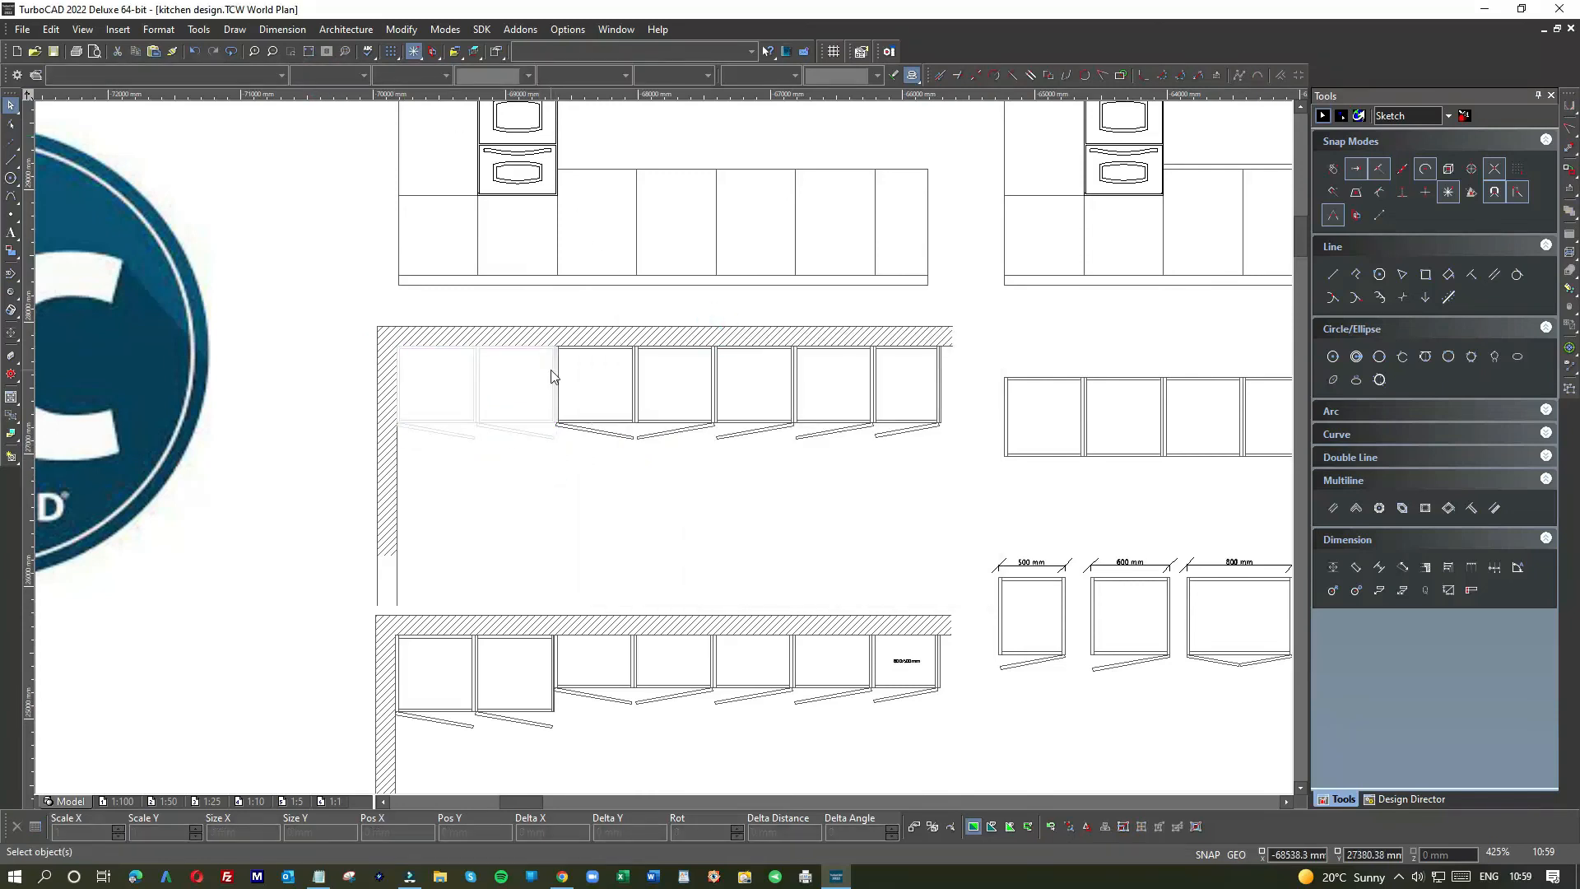
scroll(663, 447, "up", 6)
left_click(699, 398)
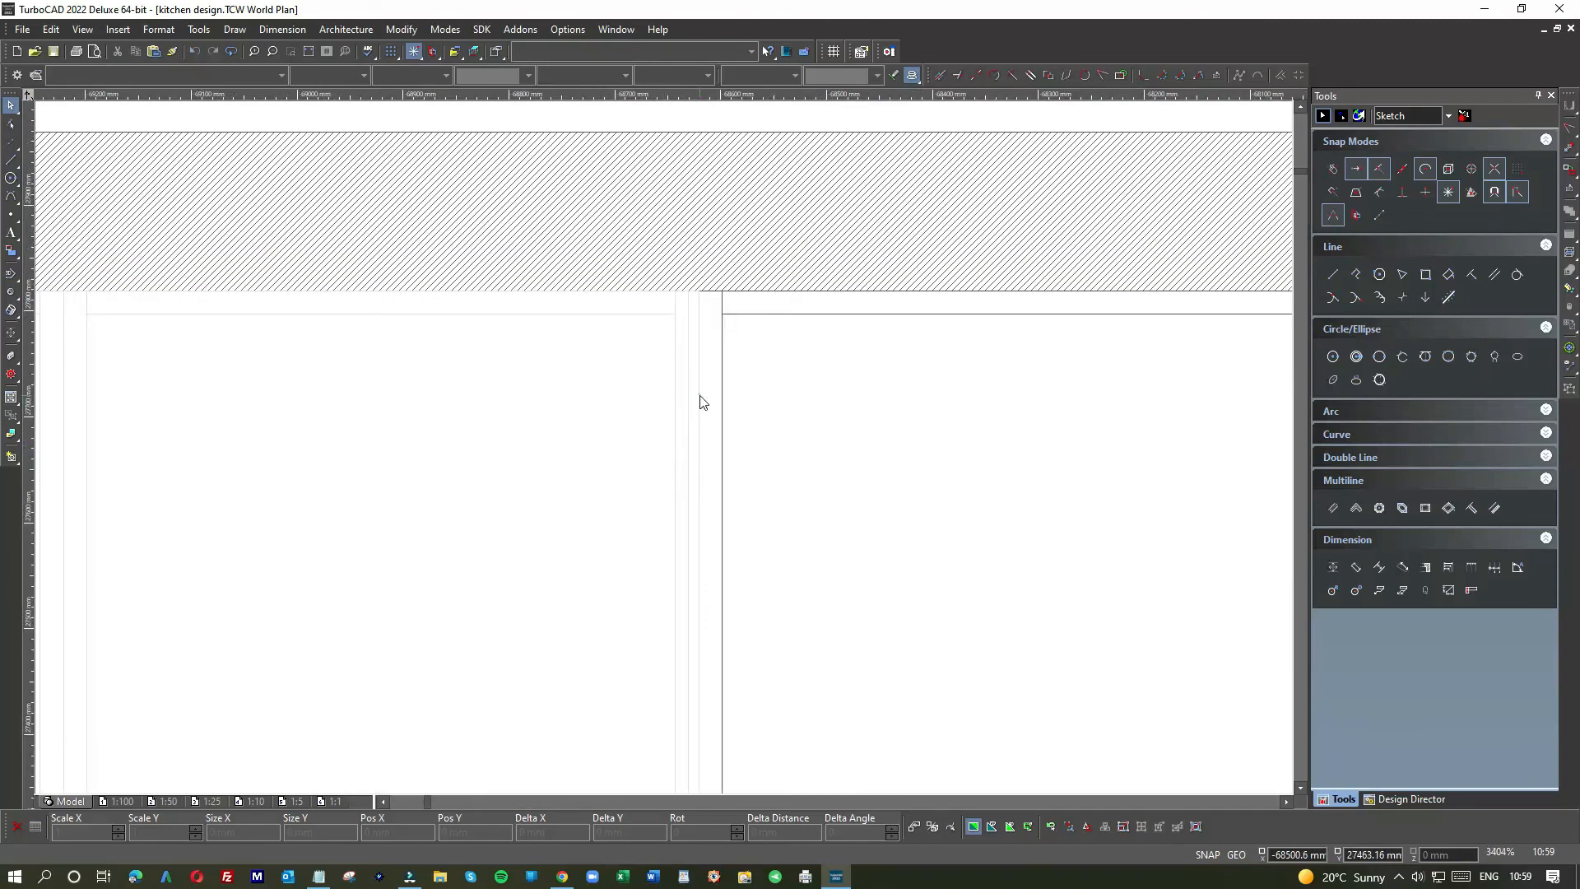
left_click(734, 407)
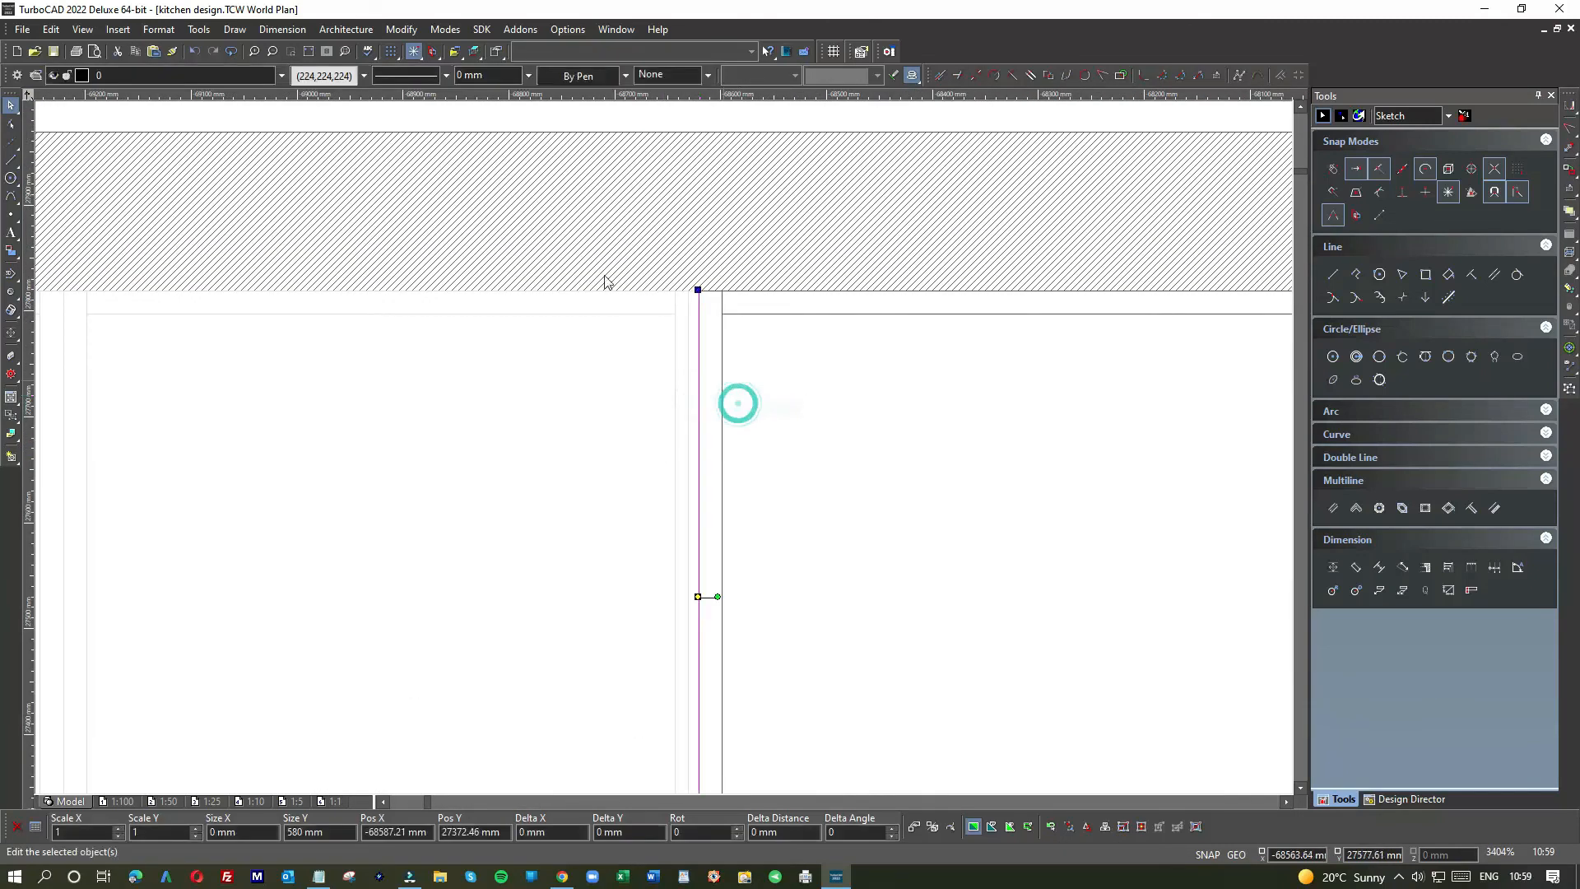
Step: Set the selected boundary line's colour to black
left_click(329, 75)
left_click(607, 331)
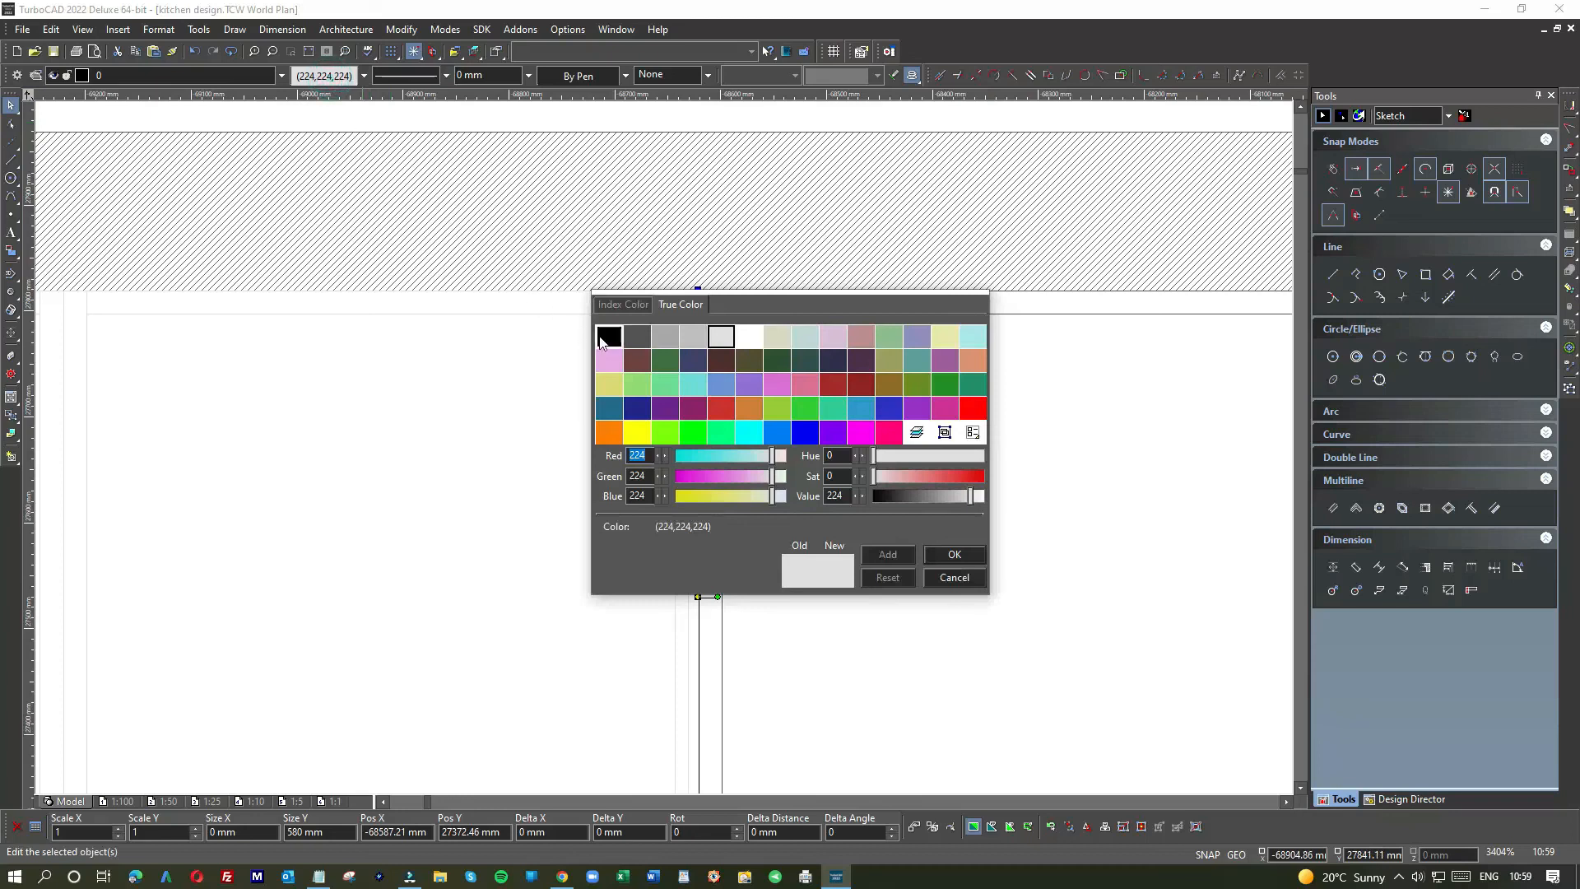
left_click(950, 550)
left_click(480, 469)
Step: Delete the boundary line and redraw it as a 580 mm vertical line between cabinet corners
scroll(665, 455, "down", 1)
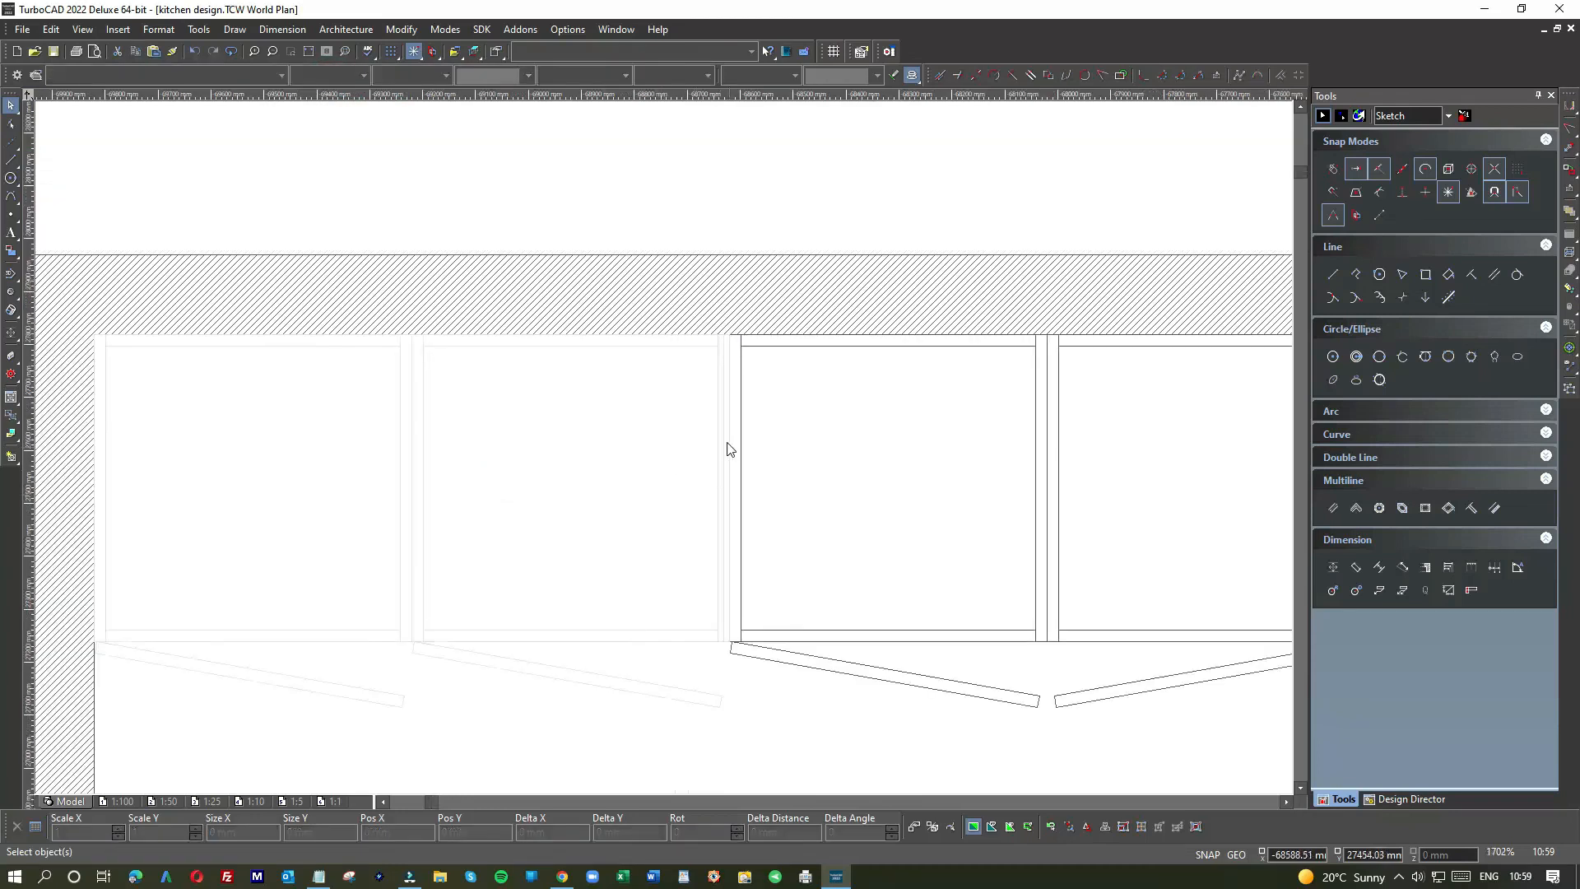
scroll(663, 452, "up", 2)
left_click(679, 431)
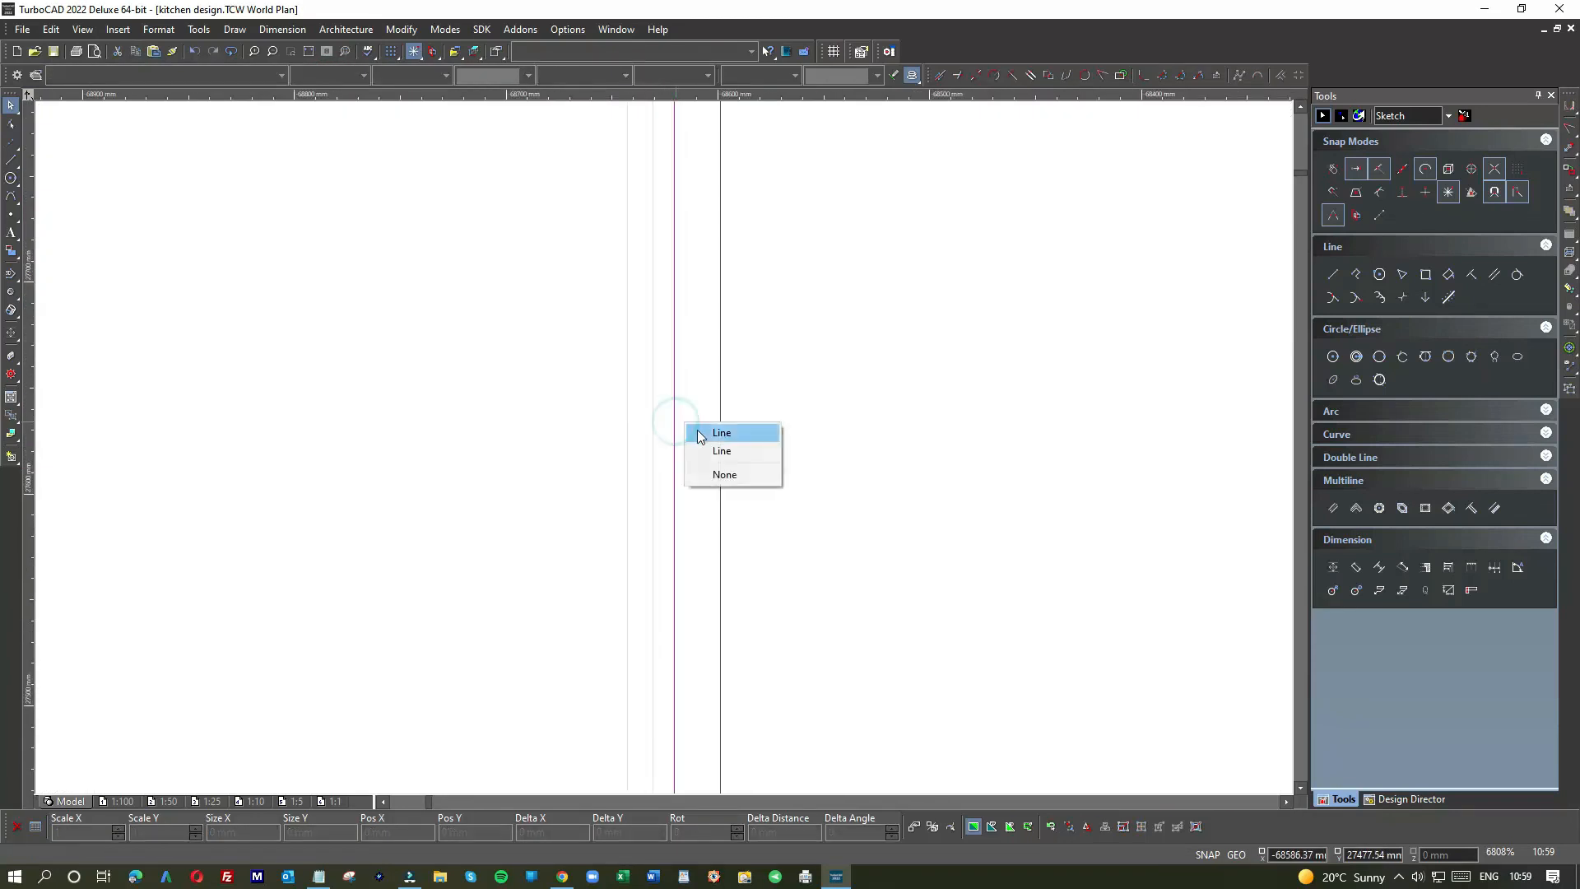
left_click(697, 429)
scroll(698, 437, "down", 2)
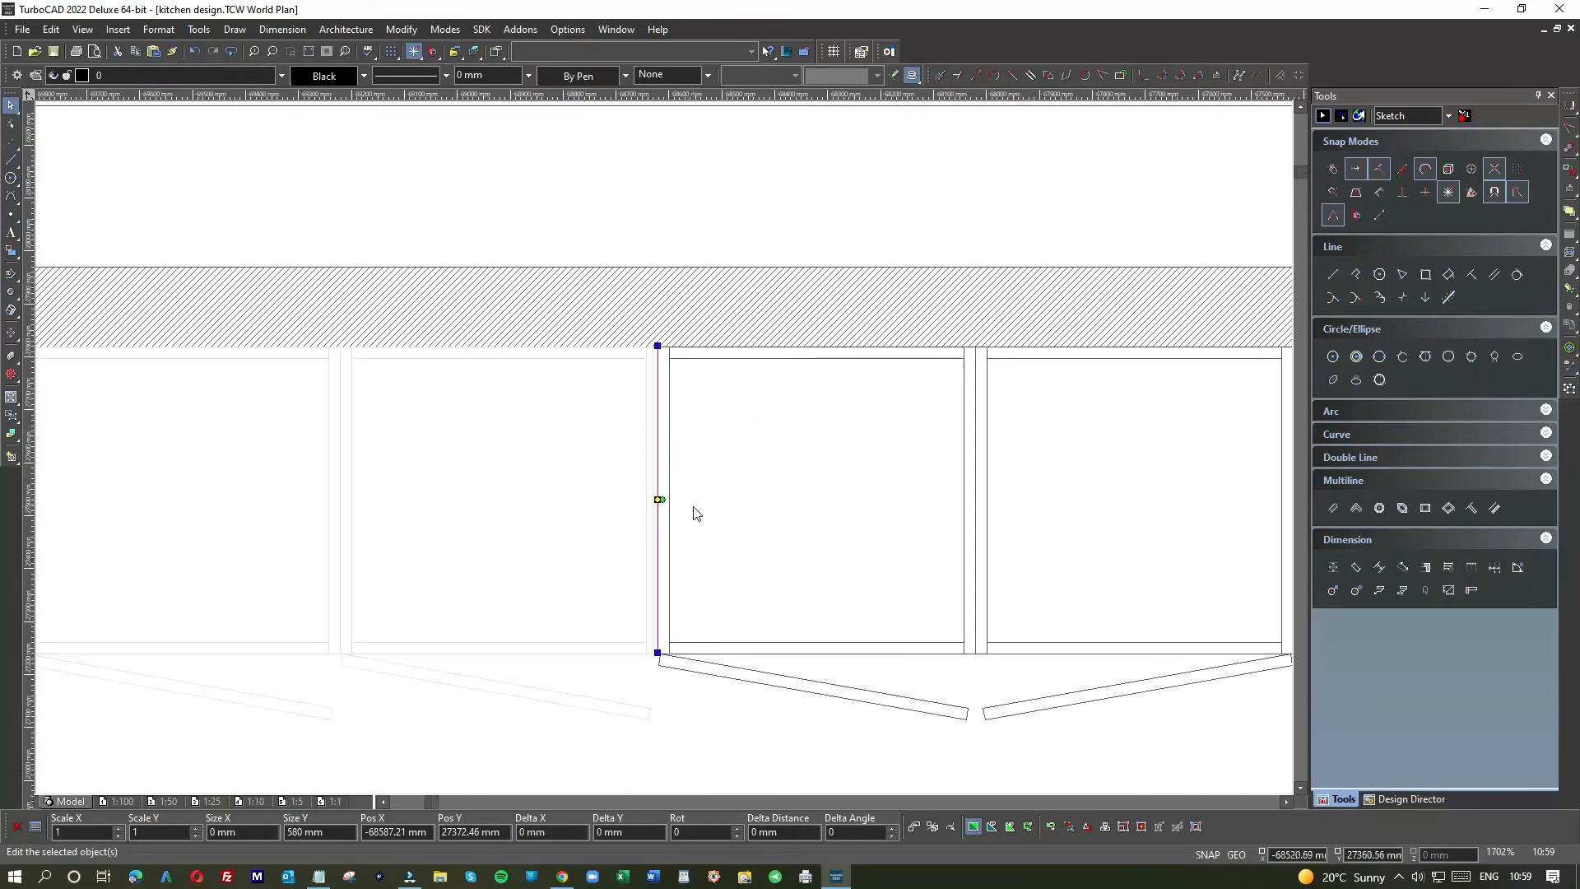
left_click(694, 508)
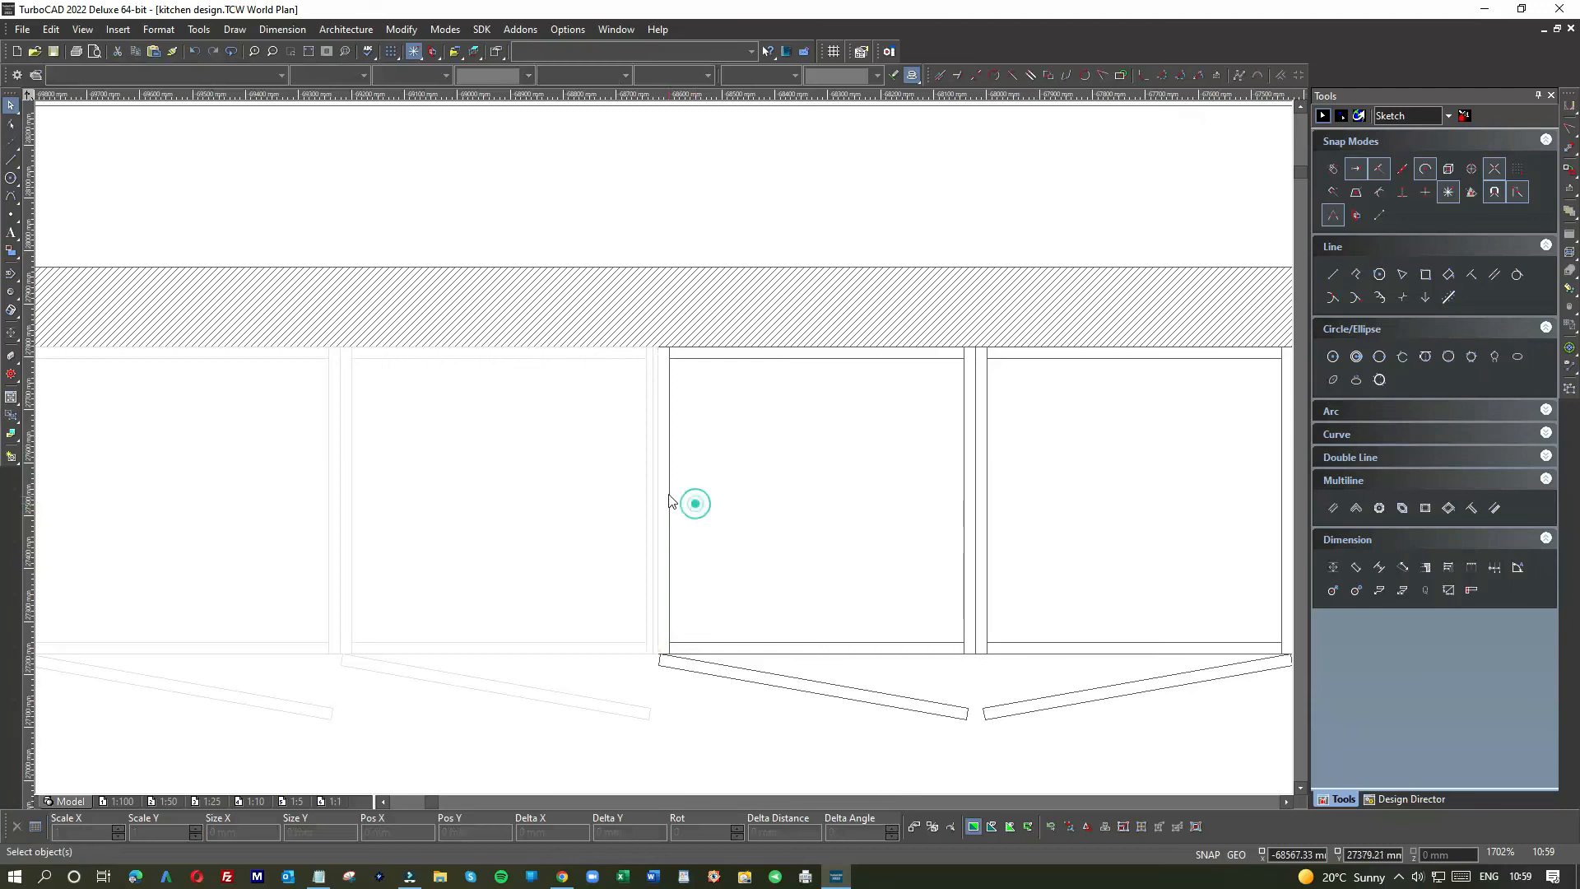
left_click(660, 484)
key("Delete")
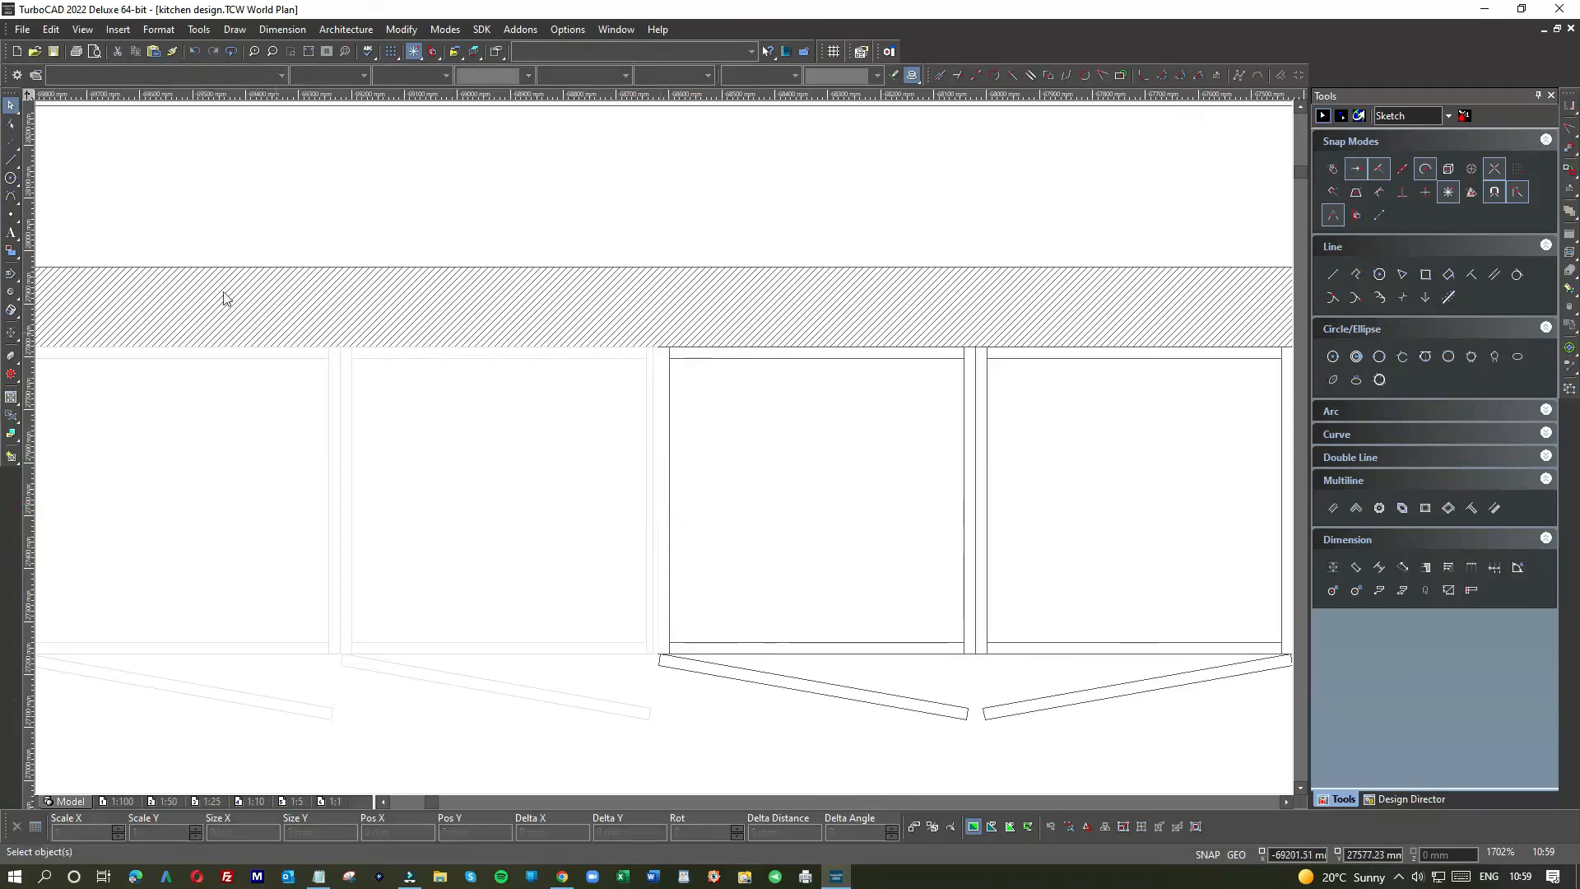
left_click(11, 158)
left_click(658, 345)
left_click(656, 650)
scroll(695, 559, "down", 2)
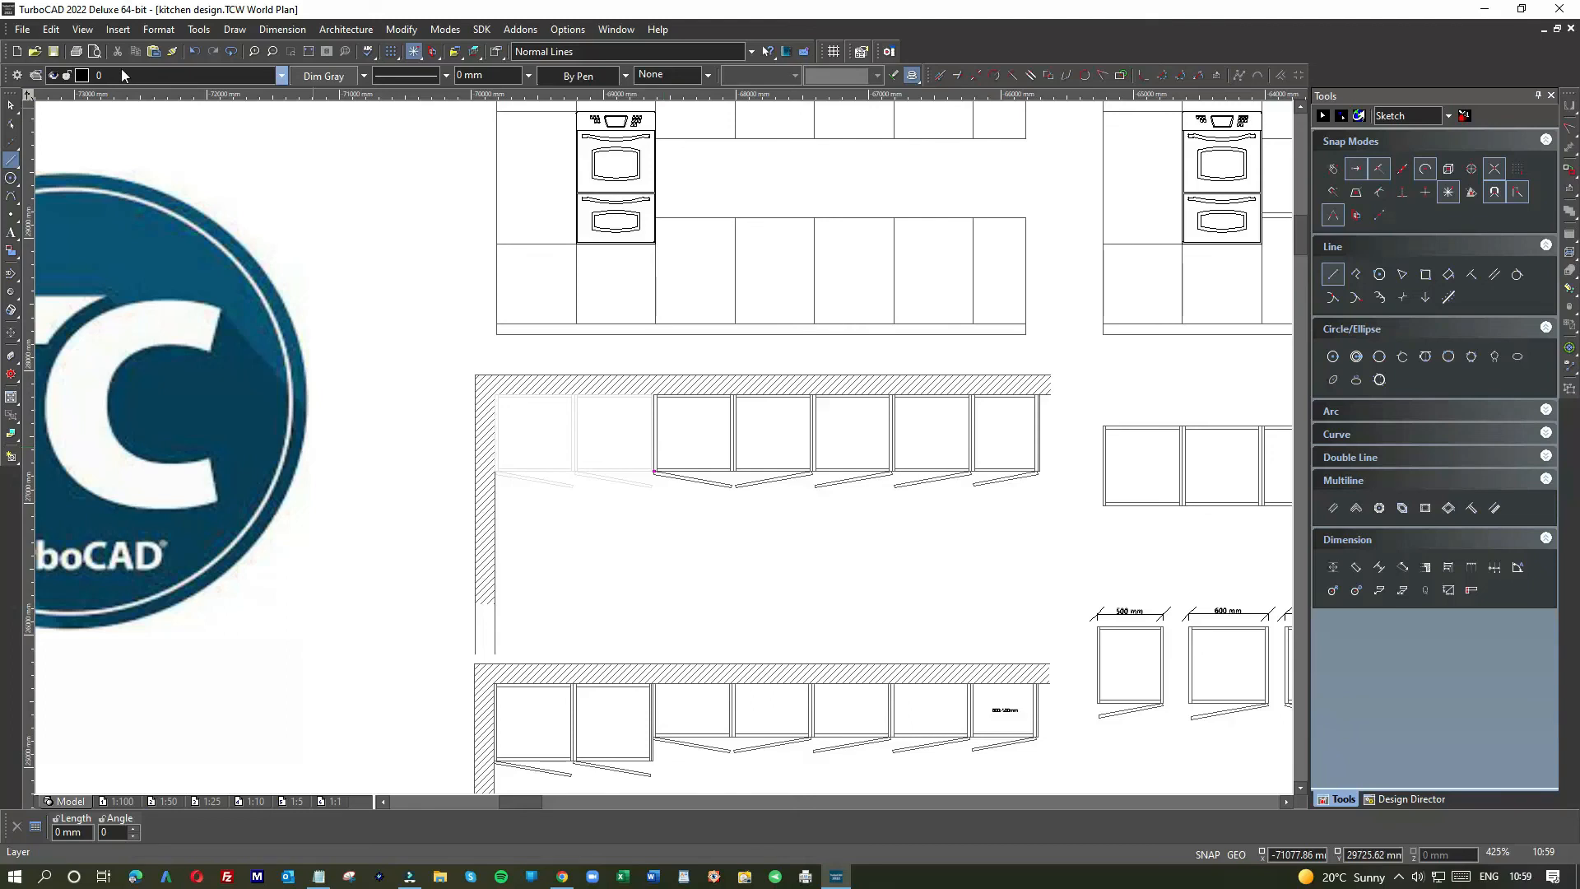
Step: Zoom out to 106%, back in to 213%, and scroll to frame the whole kitchen sheet
scroll(664, 448, "down", 1)
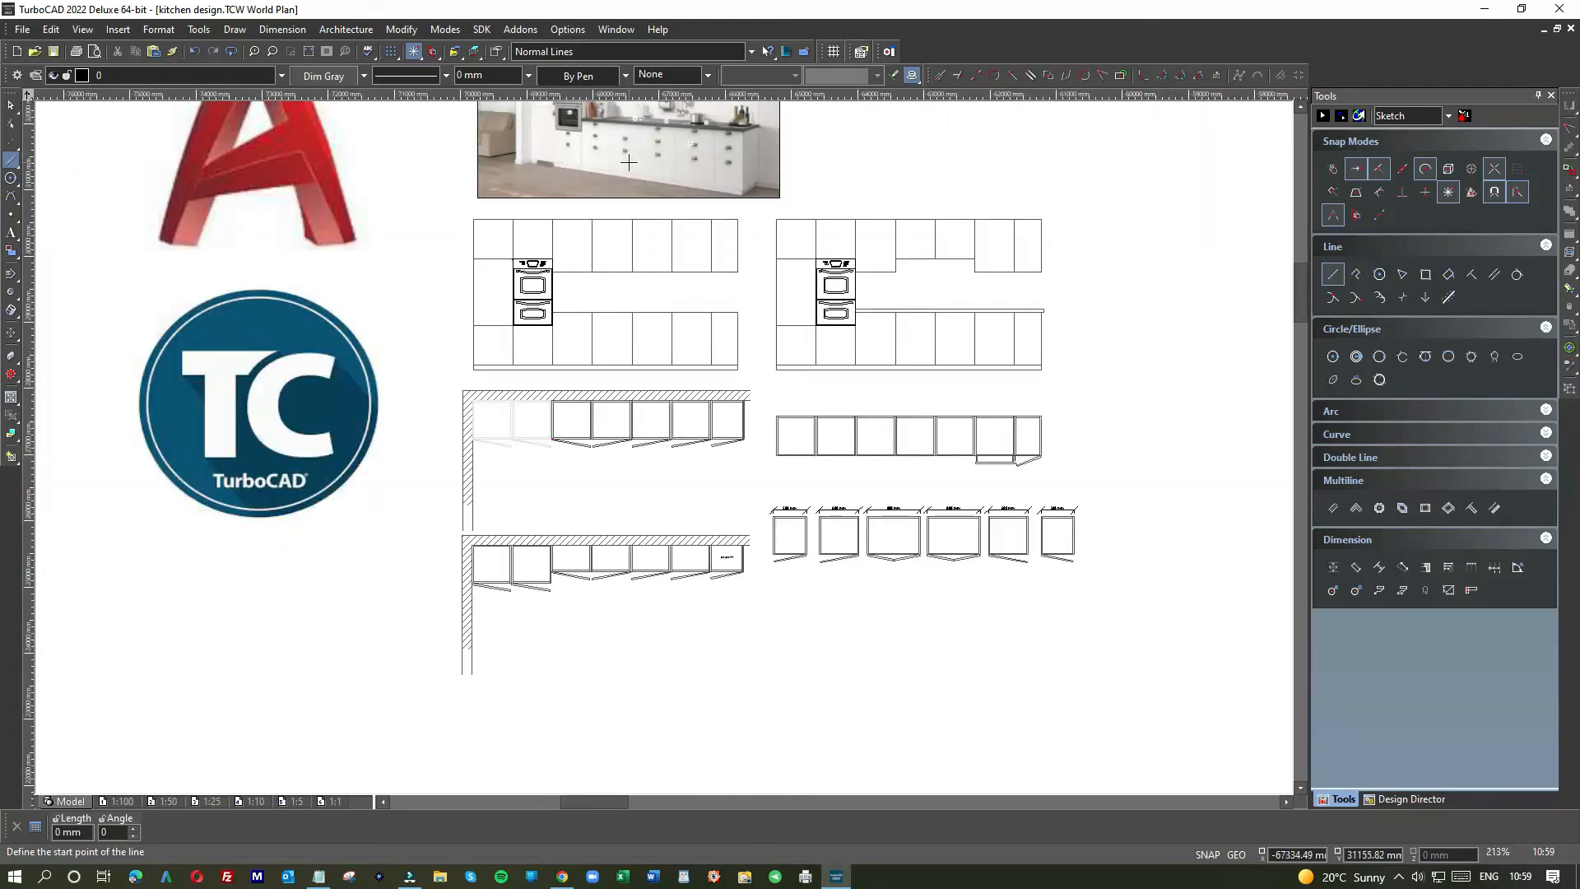
scroll(631, 162, "down", 1)
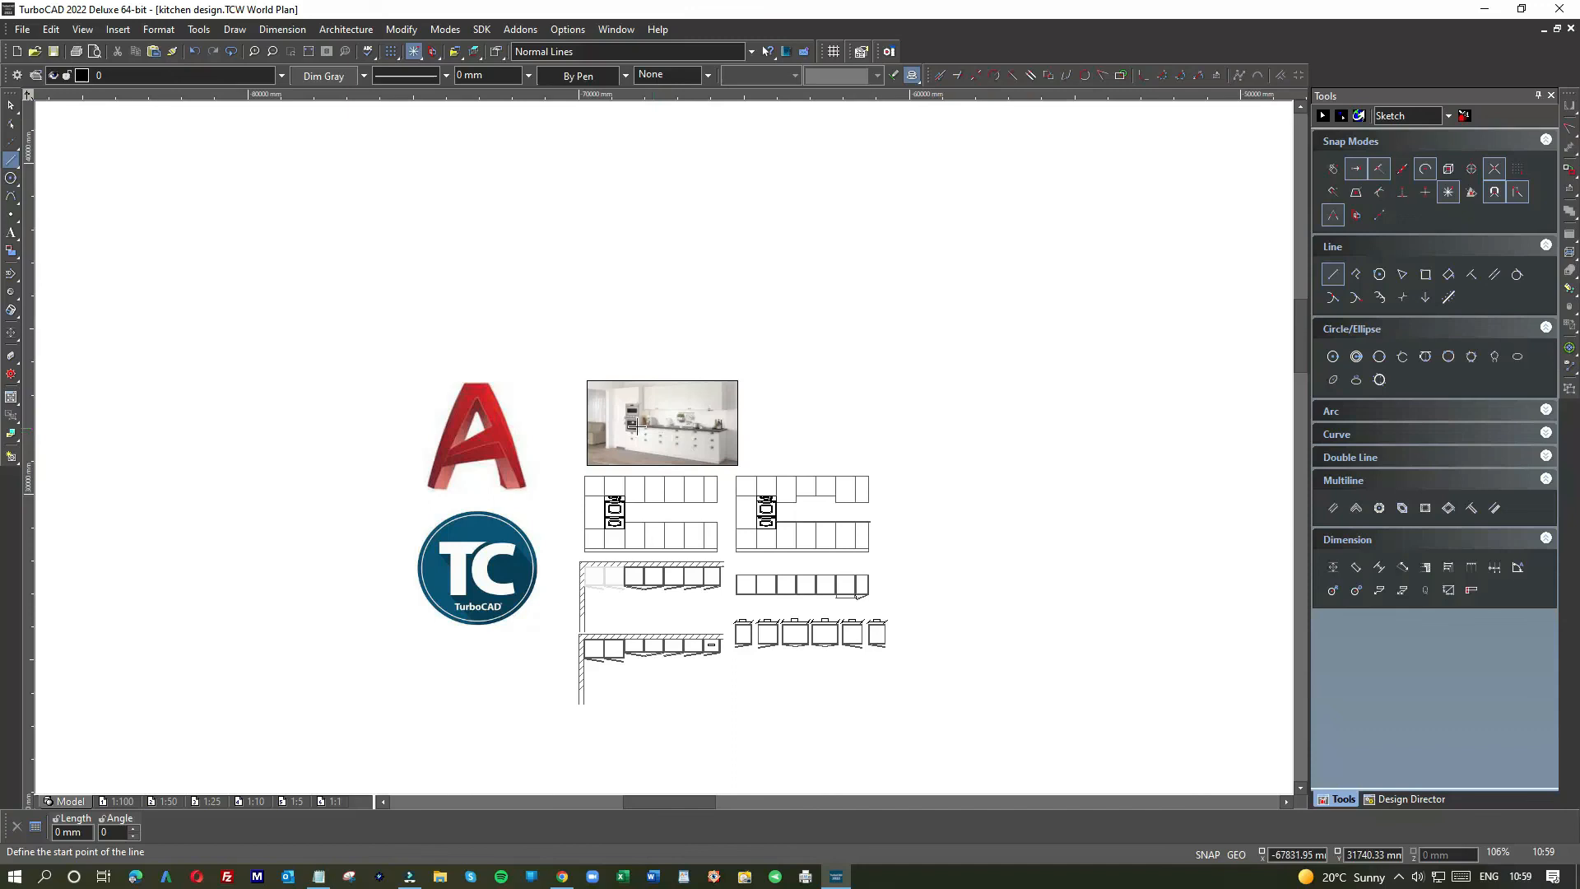
scroll(638, 422, "up", 1)
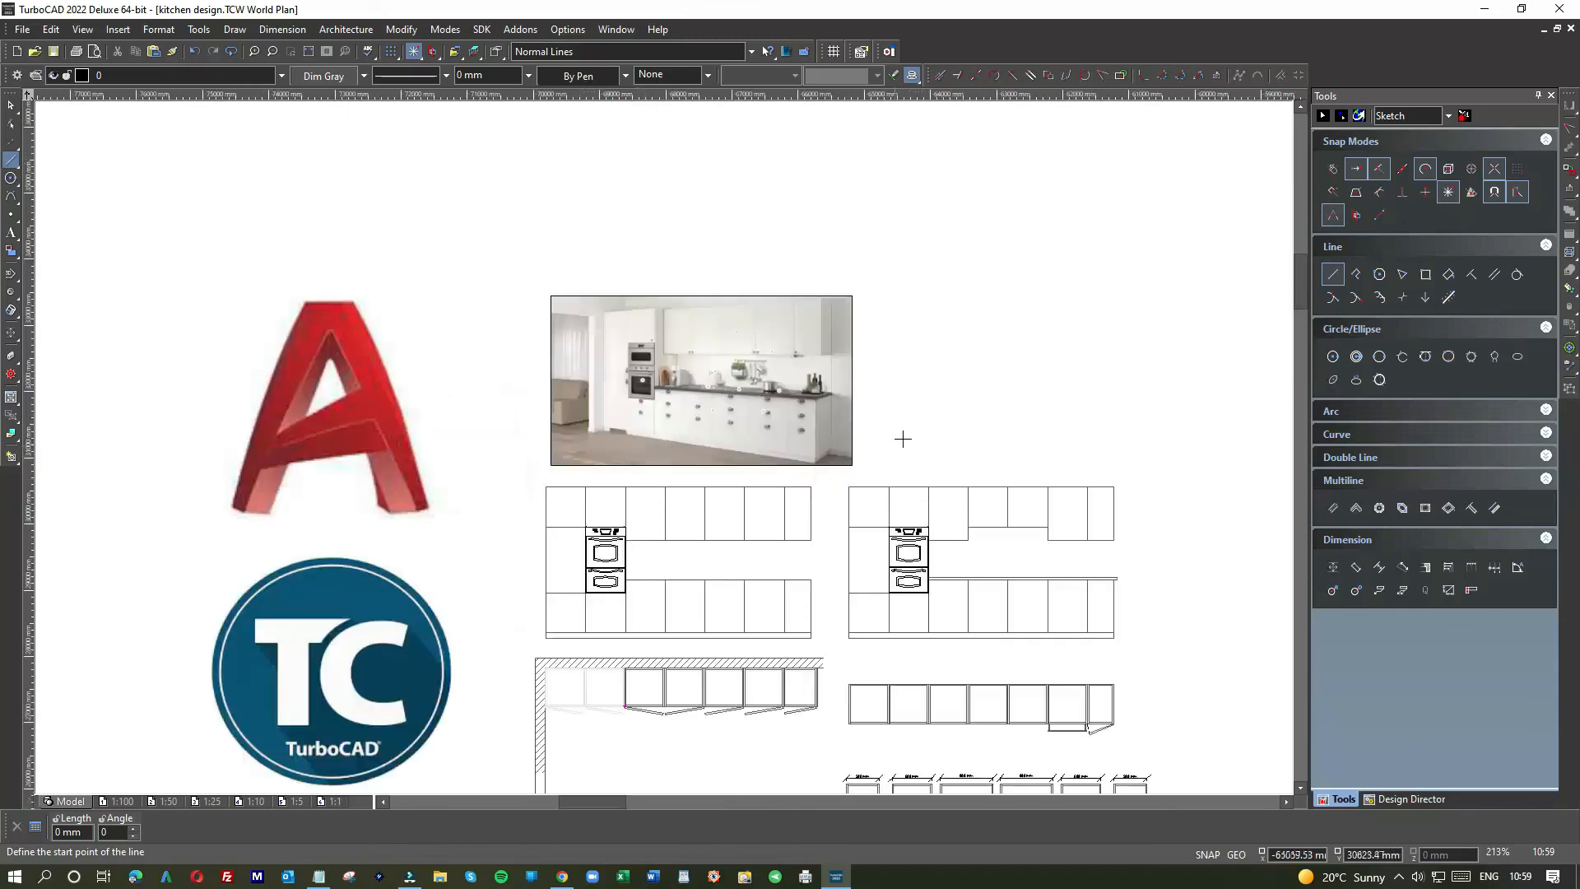
left_click_drag(1299, 264, 1299, 282)
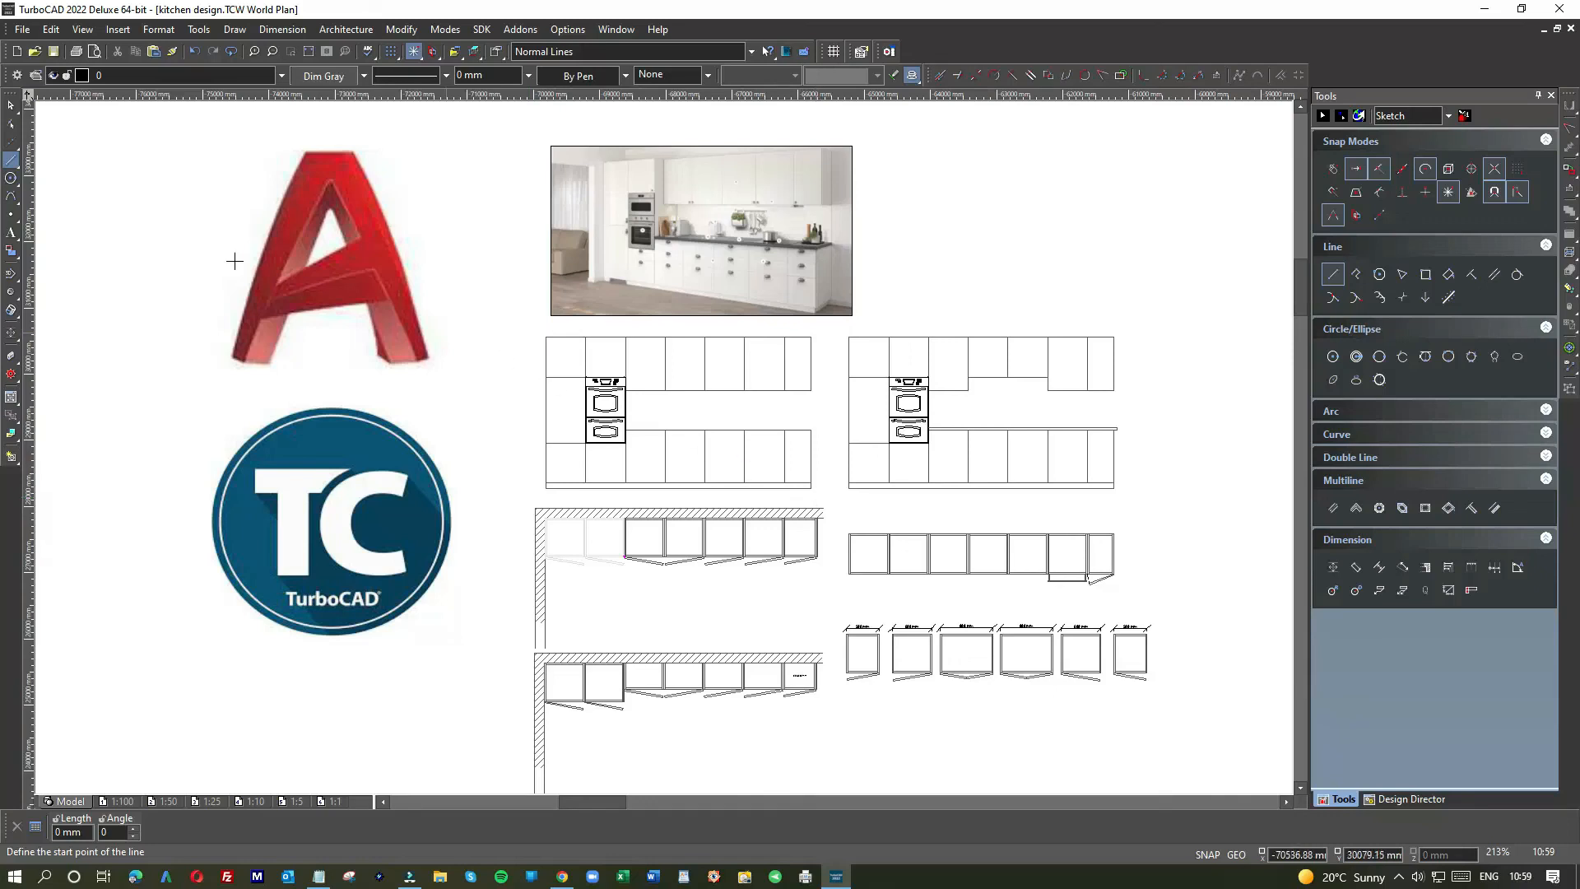
Step: Window-select and delete the oven stacks in the left and right elevations
left_click(11, 104)
left_click_drag(580, 370, 640, 464)
key("Delete")
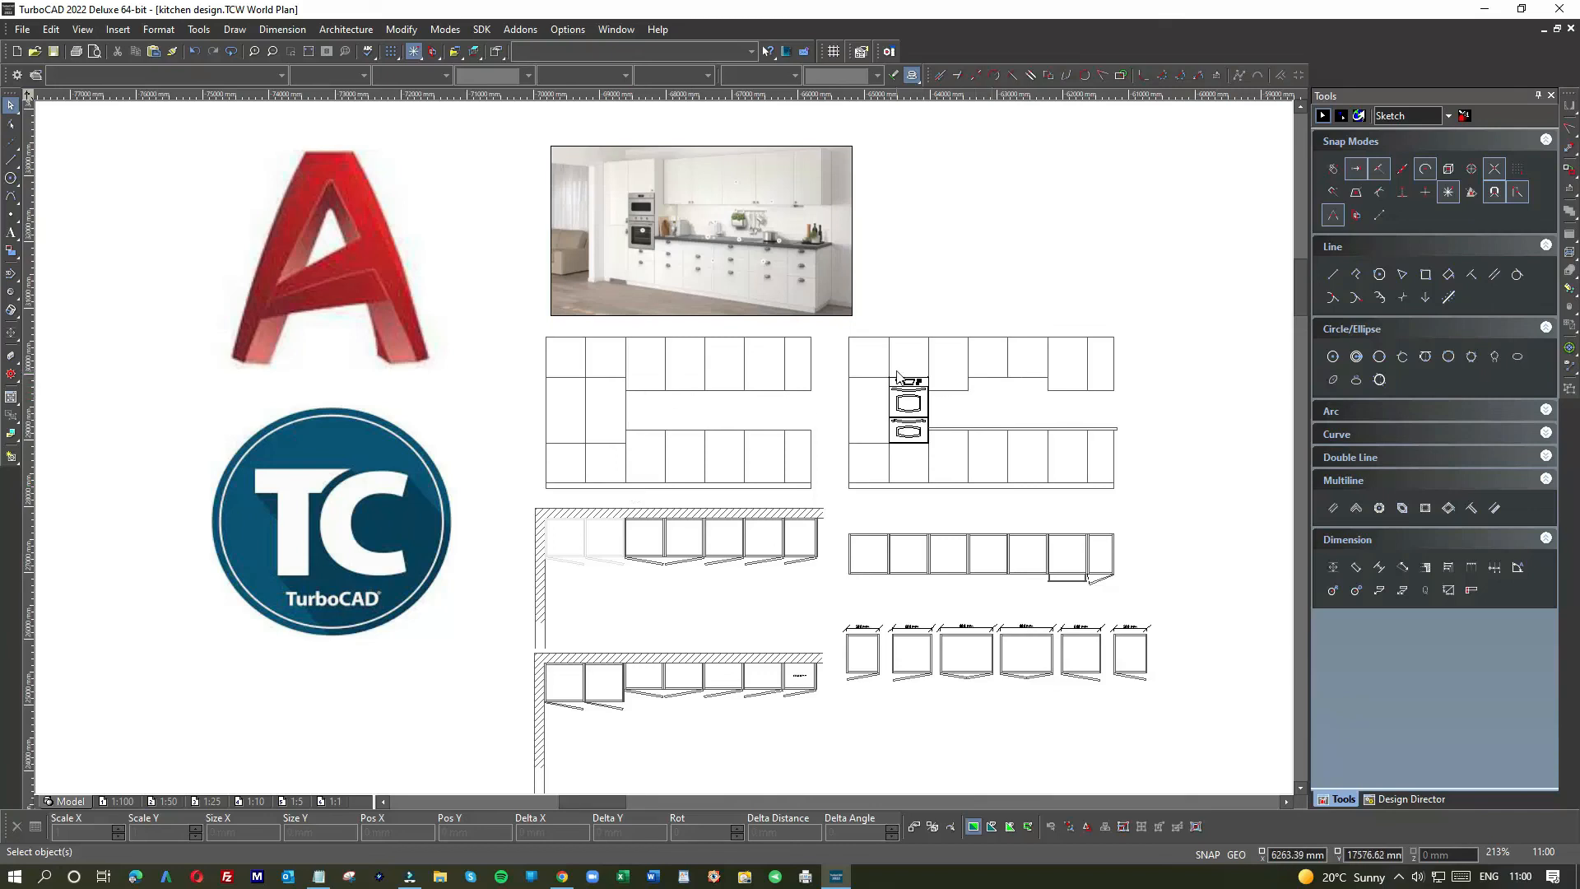
left_click_drag(878, 376, 932, 454)
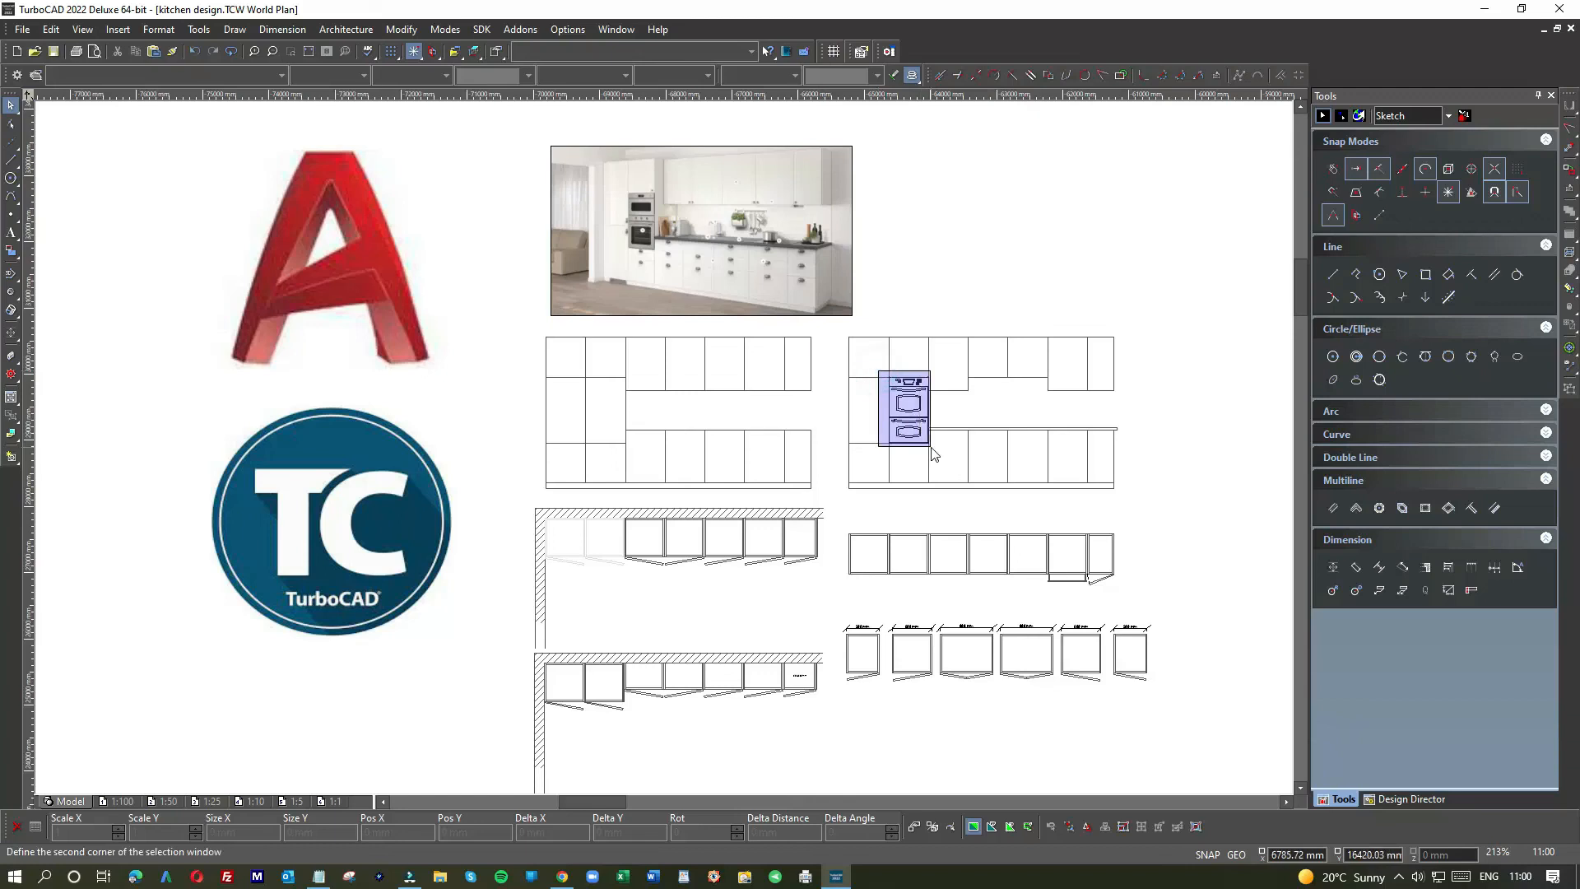
key("Delete")
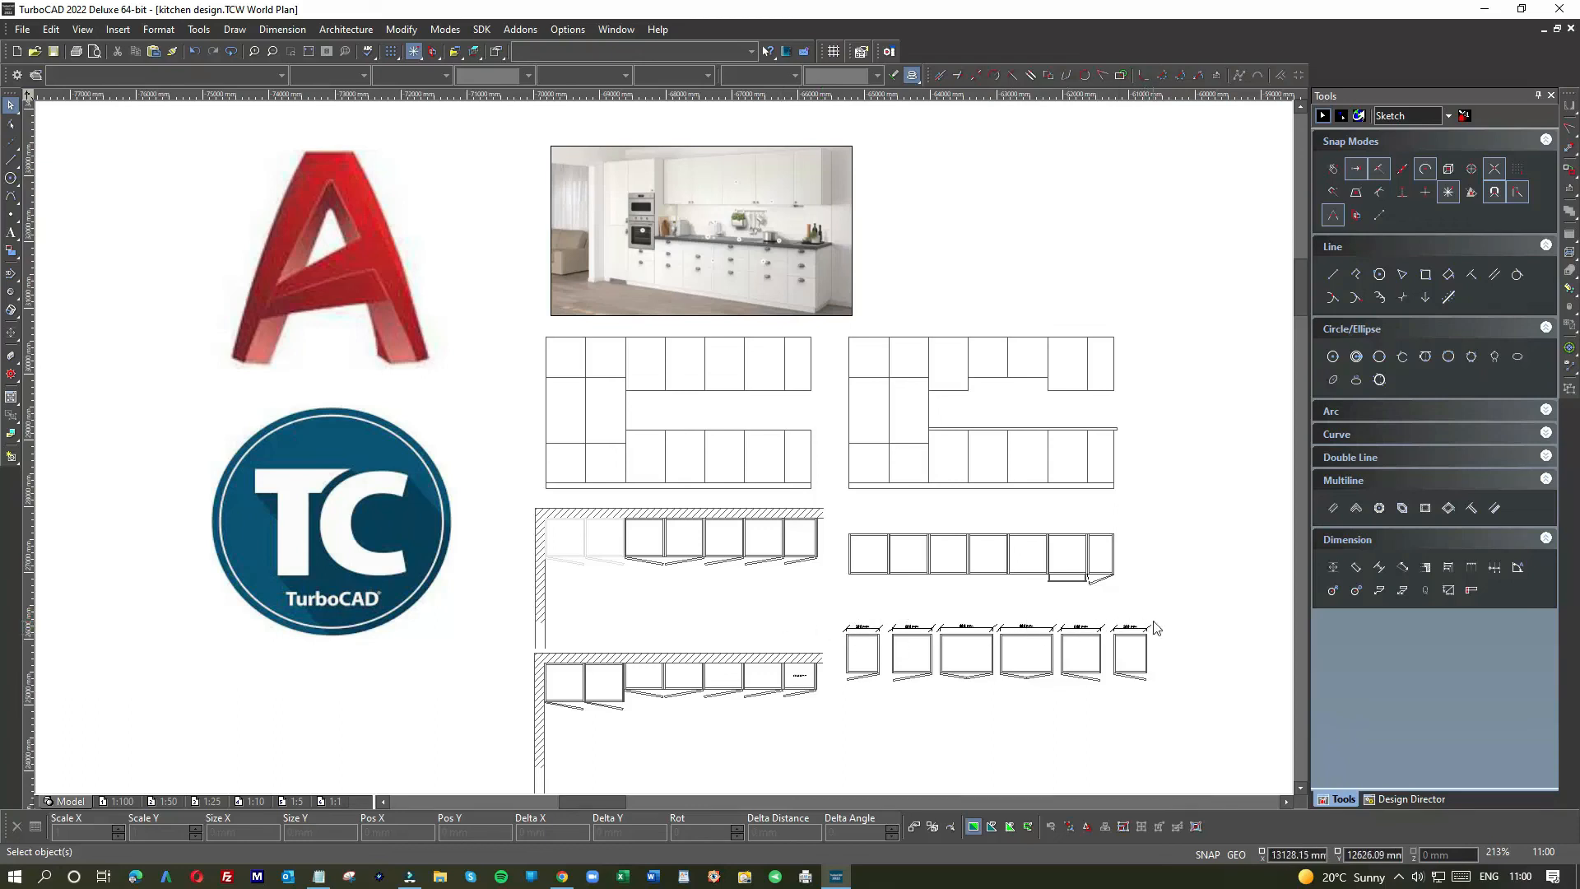
scroll(922, 584, "down", 2)
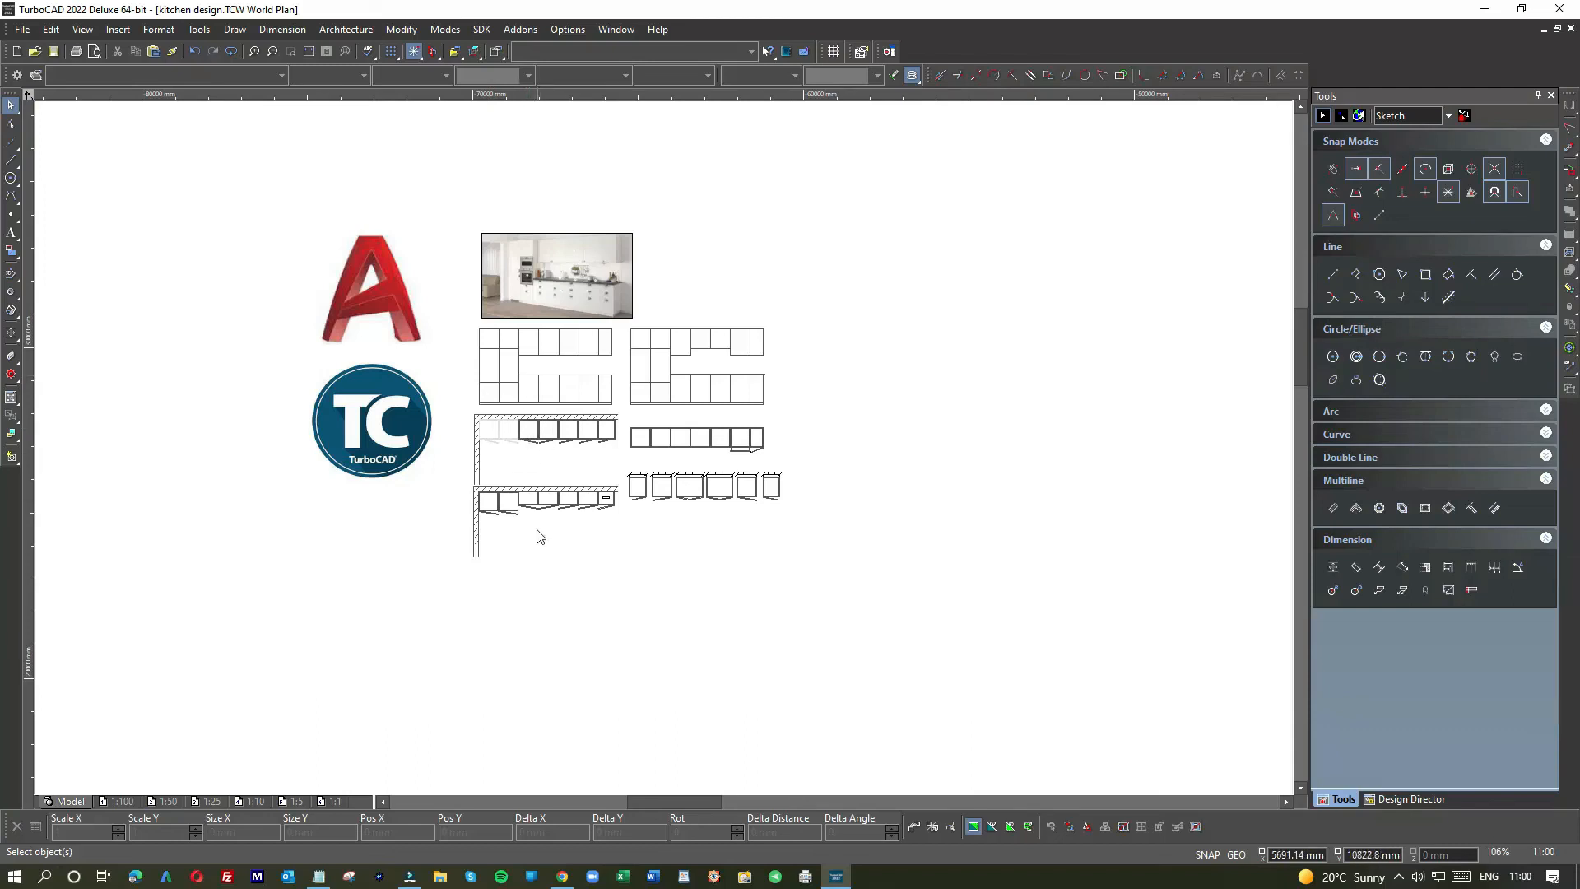
Step: Copy the upper hatched-wall cabinet row and paste the copy below the dimensioned cabinets
scroll(664, 455, "down", 2)
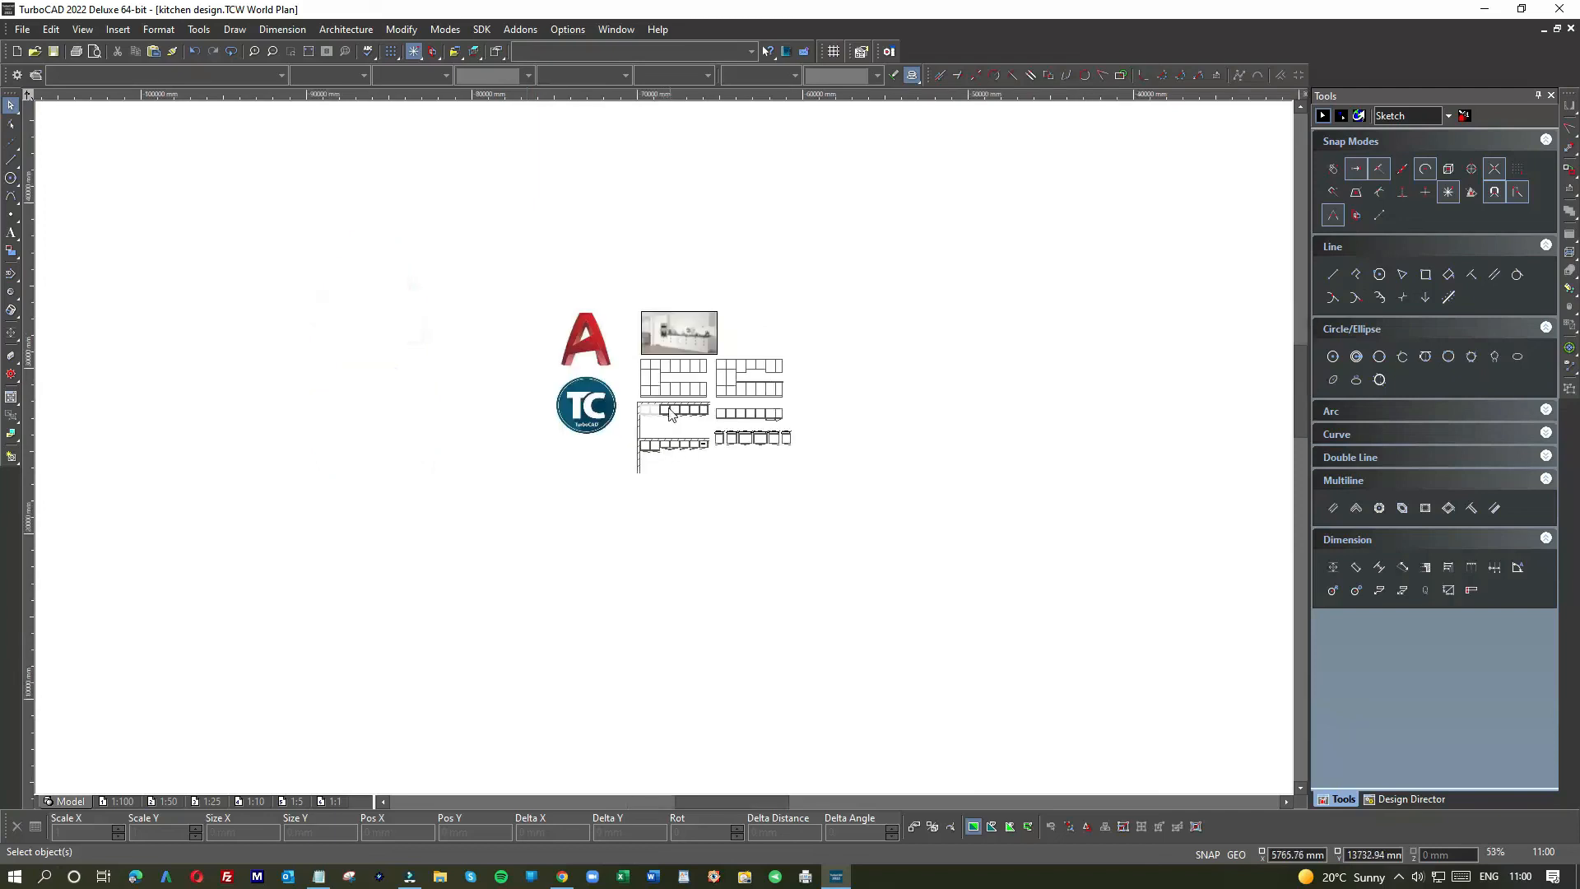
scroll(670, 414, "up", 2)
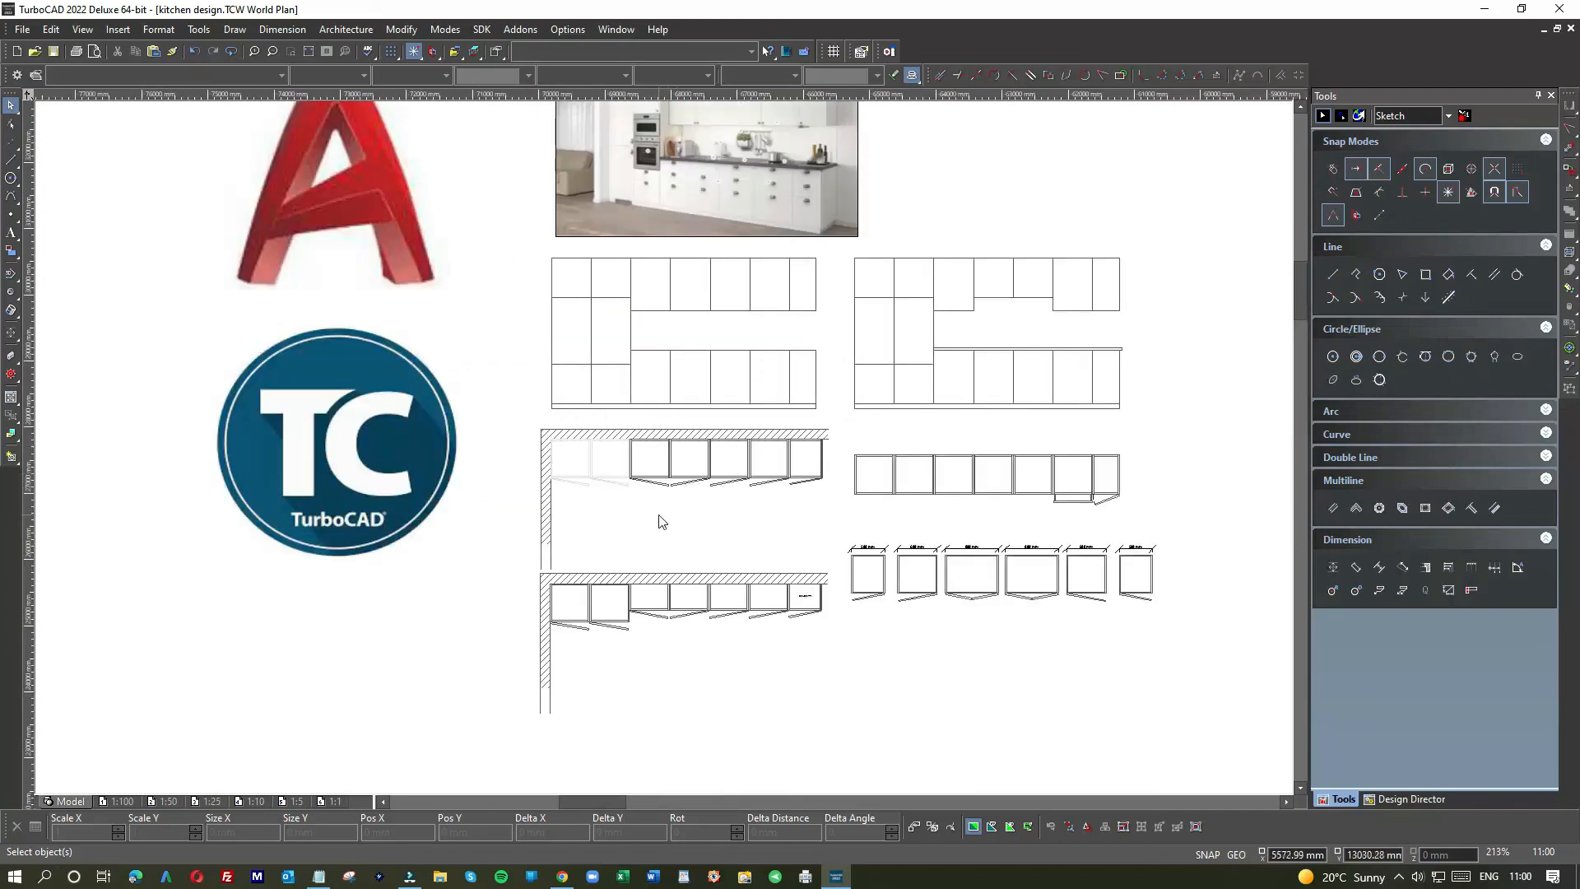
left_click_drag(526, 421, 826, 573)
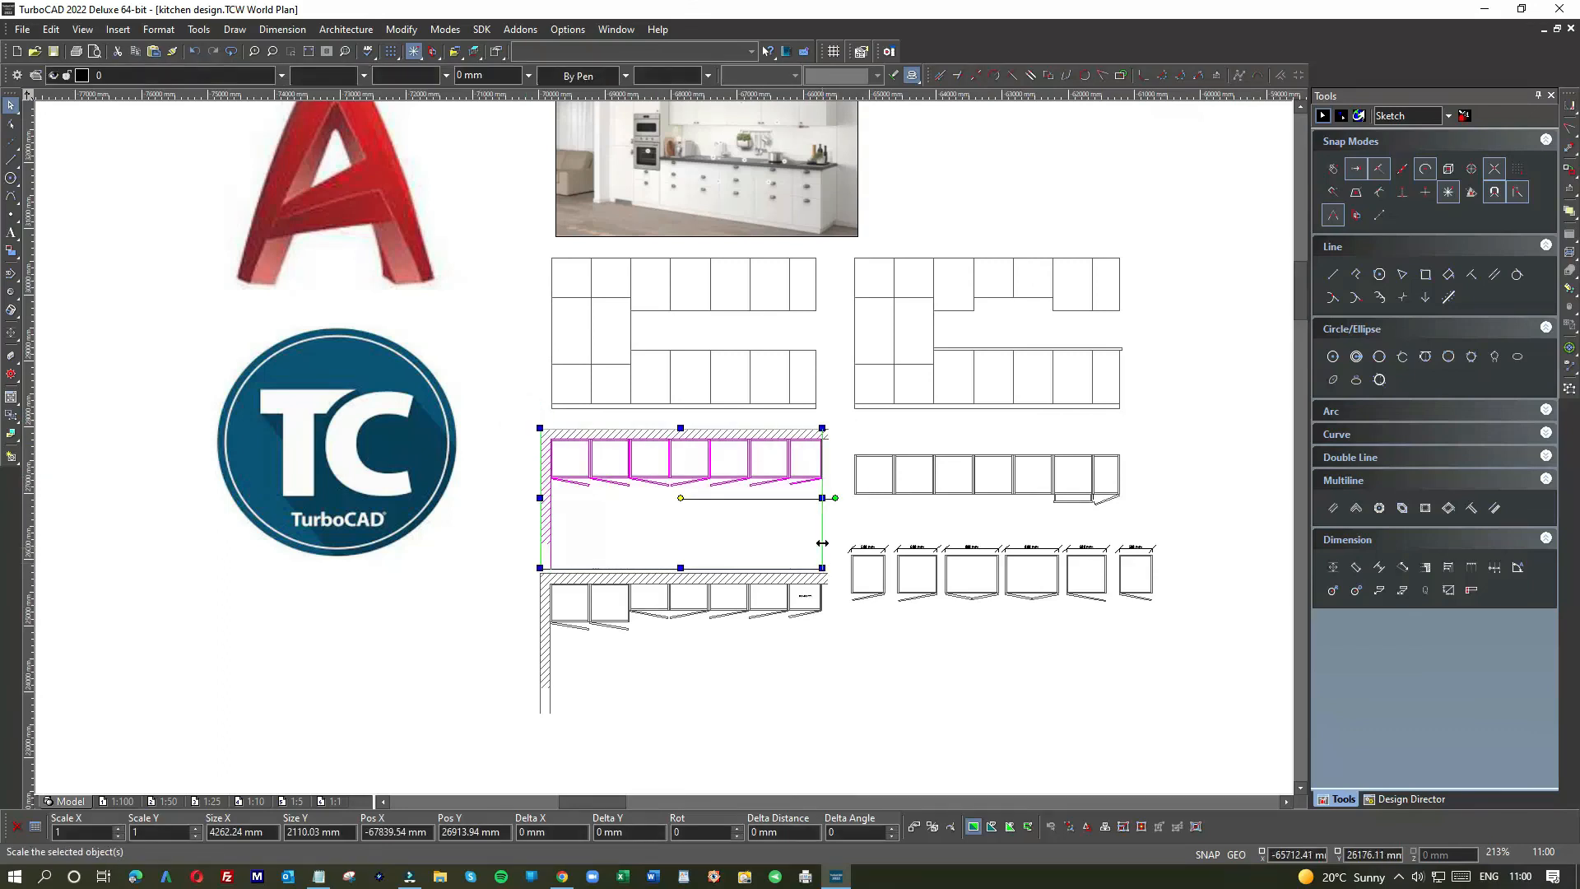
scroll(665, 454, "down", 1)
key("ctrl+c")
key("ctrl+v")
left_click_drag(626, 448, 739, 535)
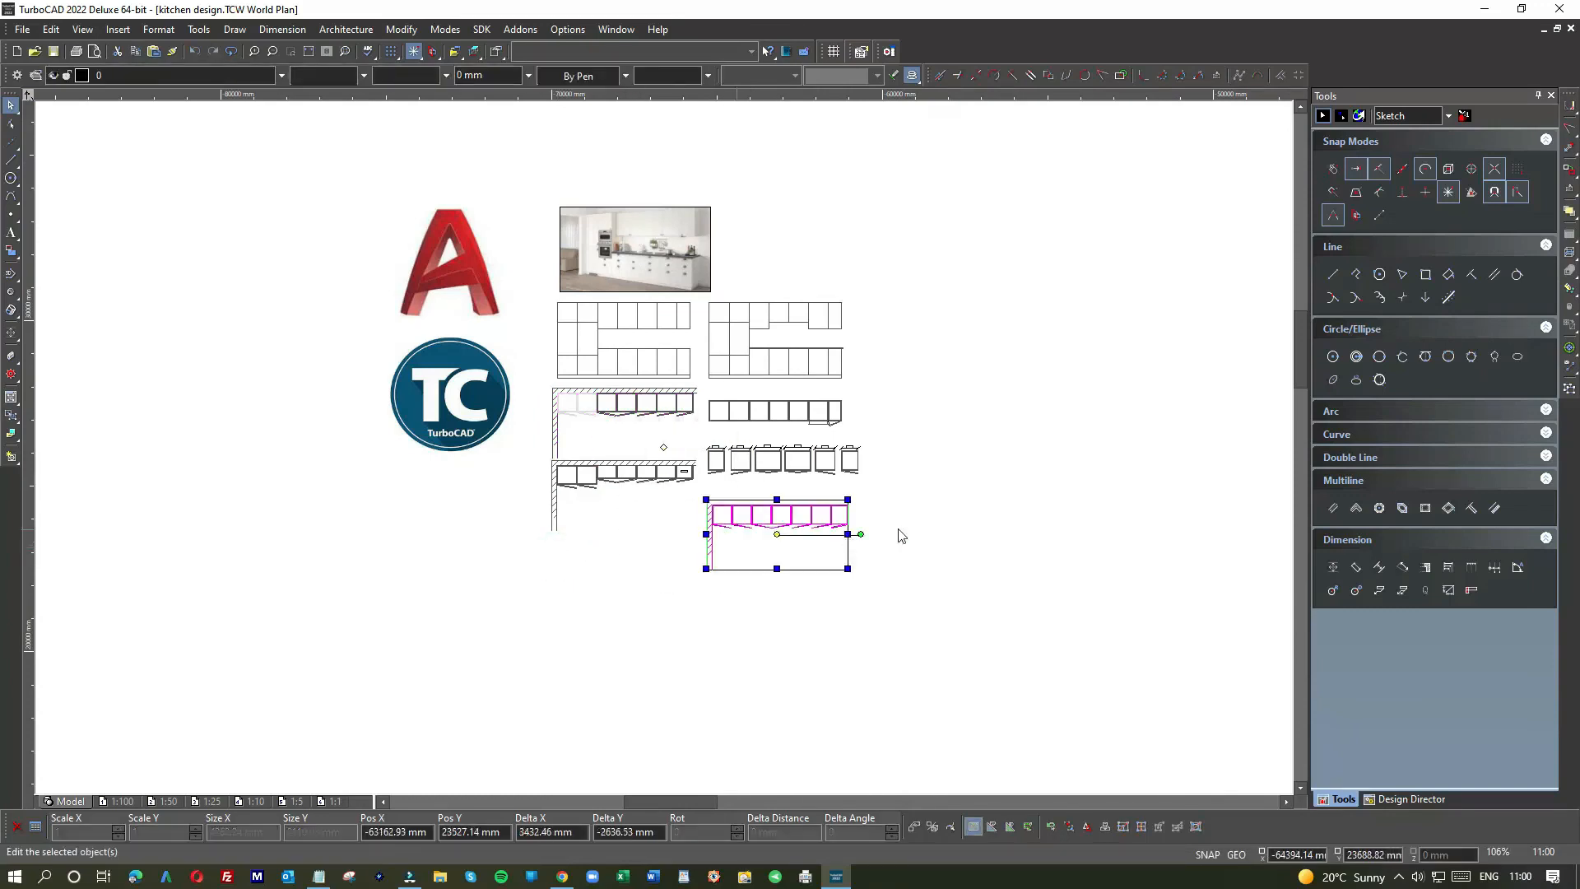
left_click(905, 540)
scroll(662, 448, "down", 1)
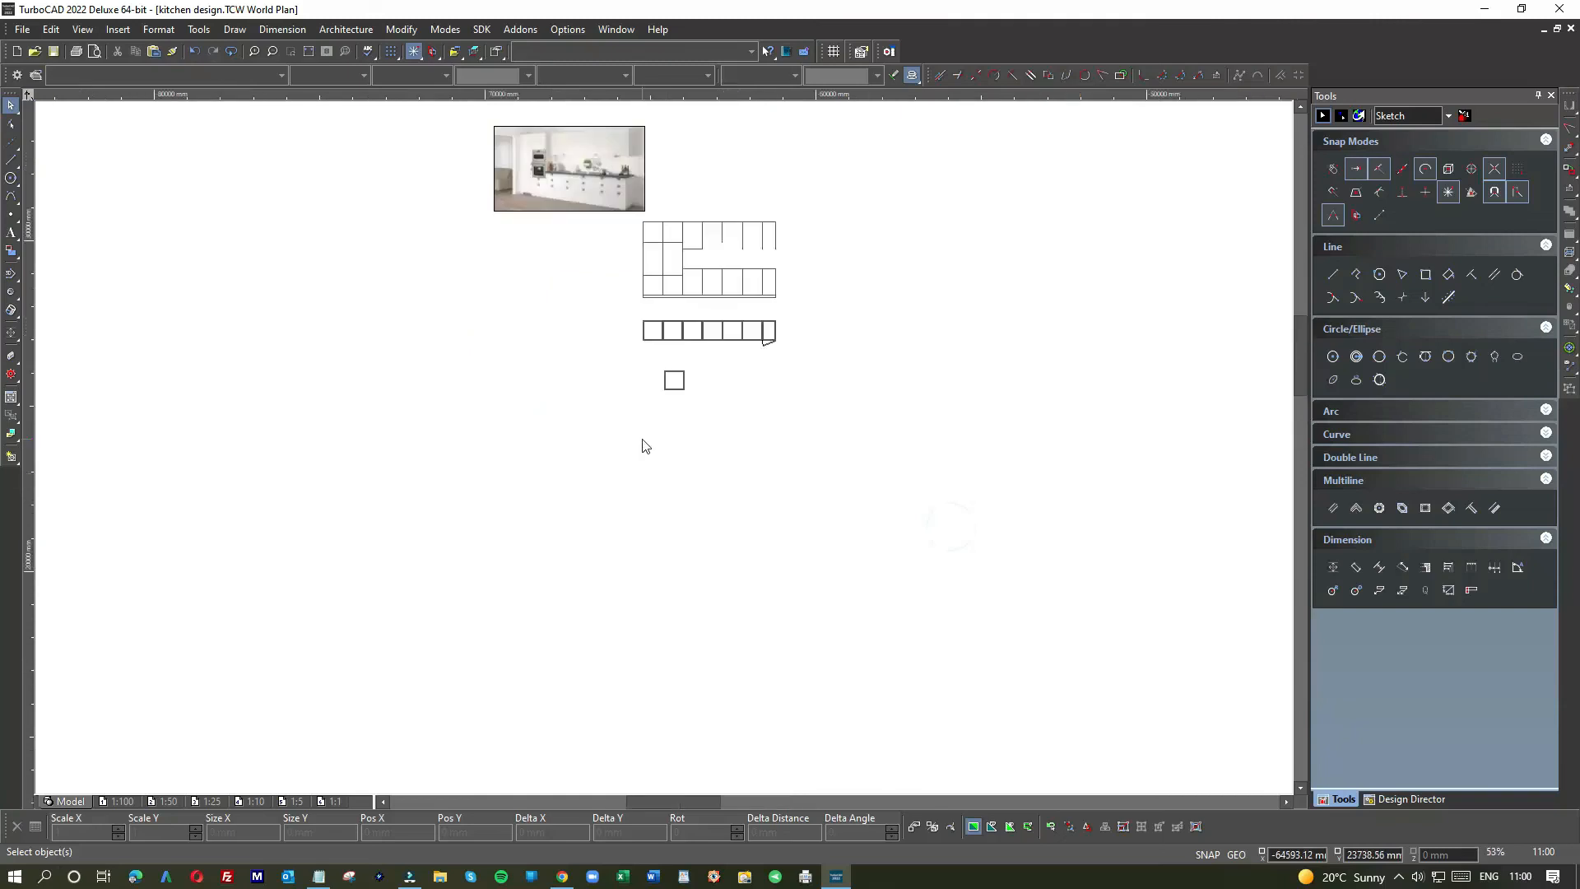
scroll(645, 446, "up", 3)
left_click(11, 159)
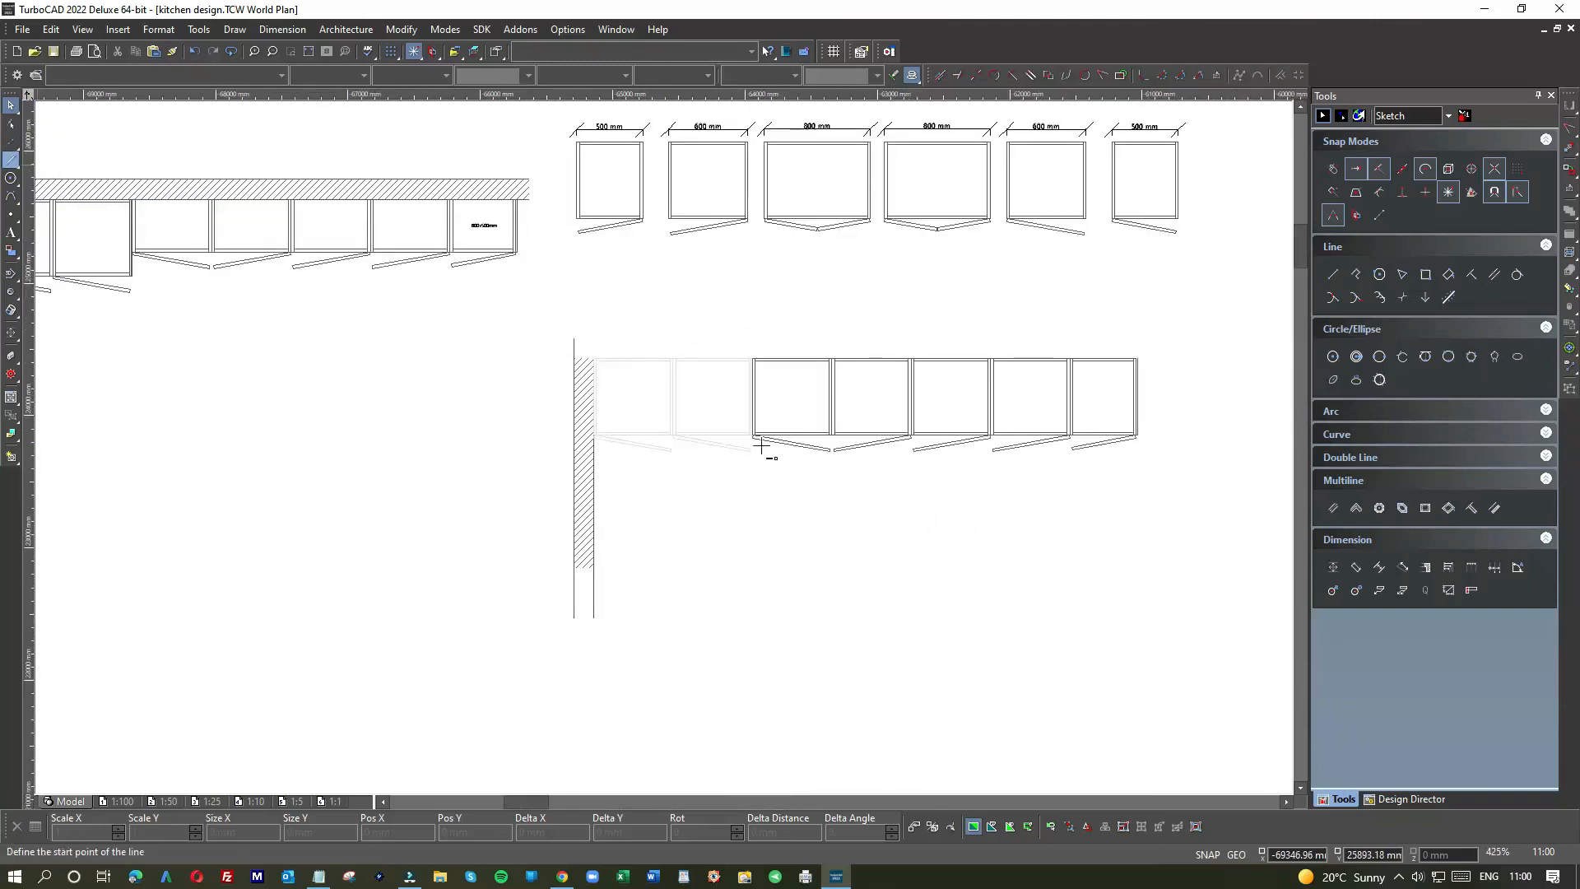
Step: Draw guide lines down and left from a cabinet's front corner, then delete the vertical one
scroll(663, 447, "up", 1)
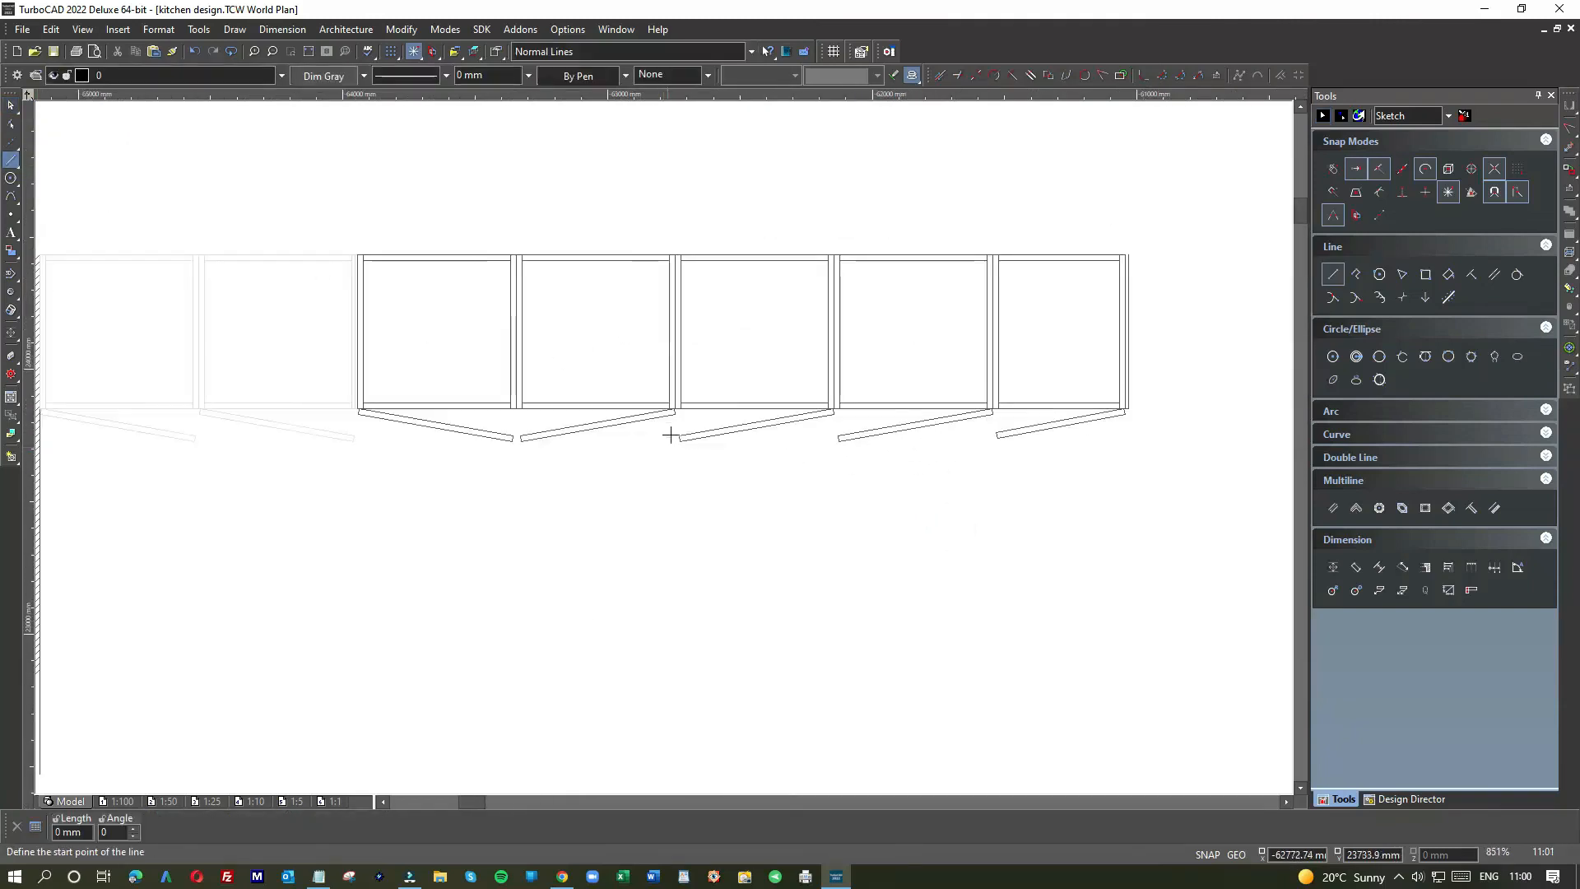
left_click(831, 414)
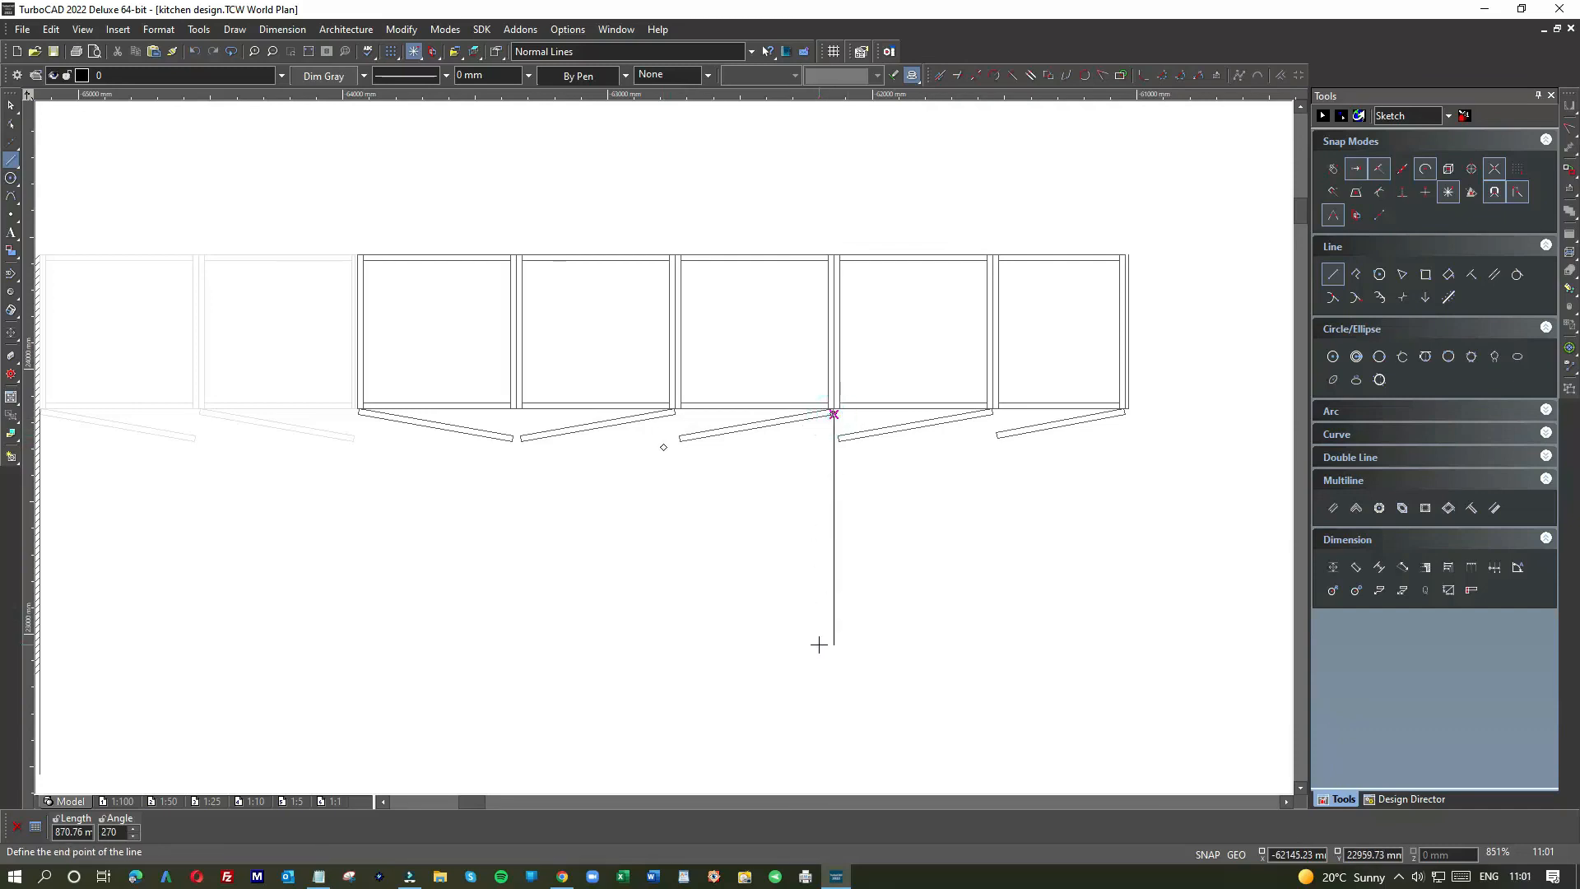
left_click(834, 645)
left_click(409, 645)
key("Escape")
left_click(834, 566)
key("Delete")
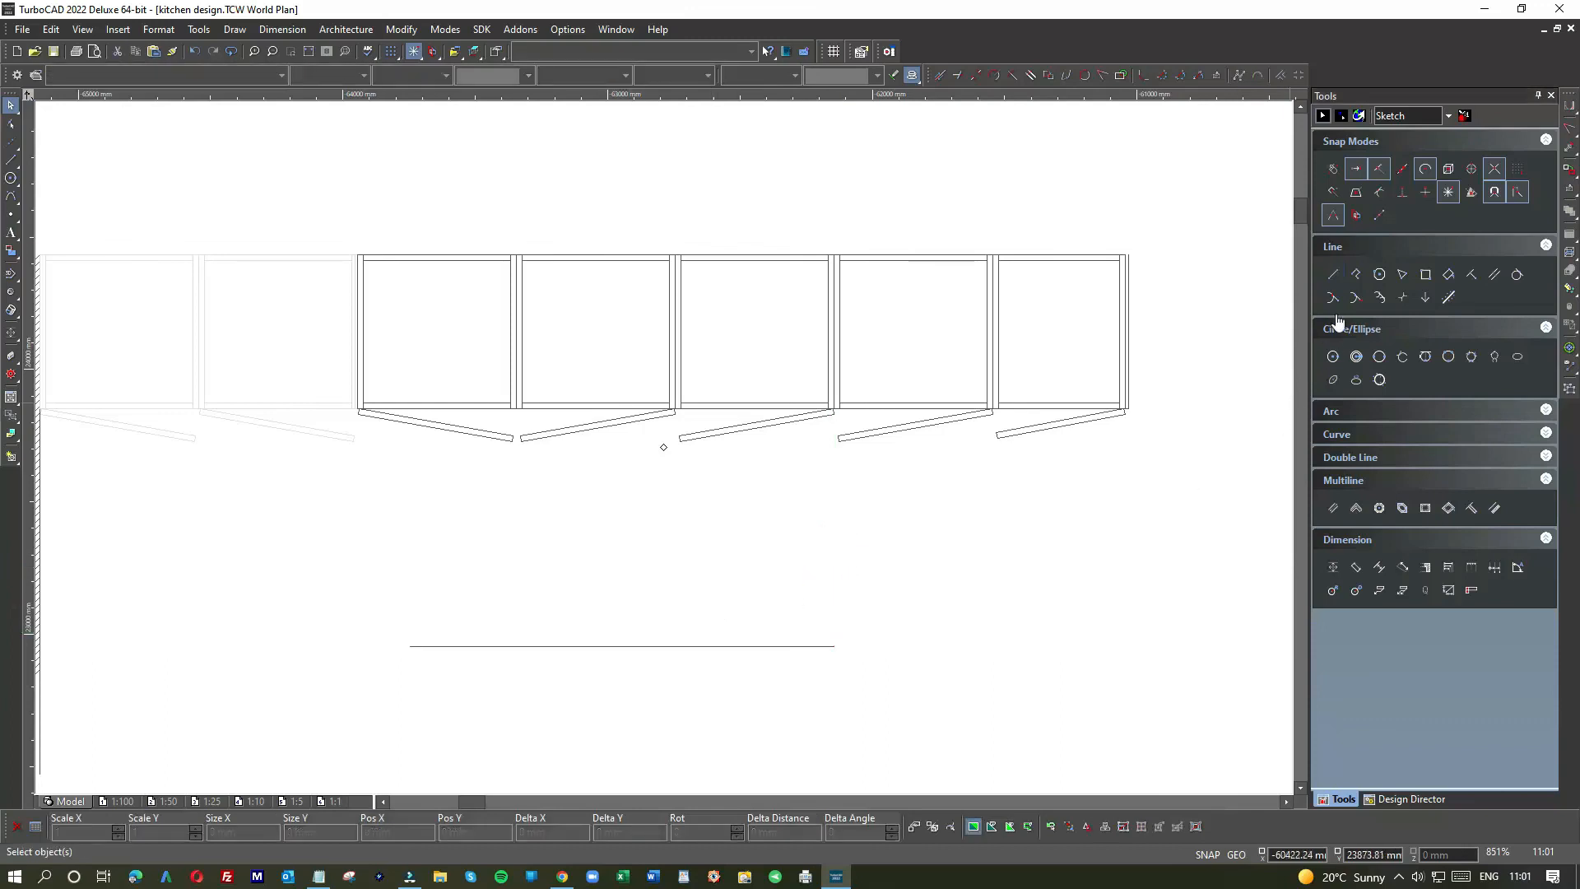
Step: Draw the Box rectangle from the guide line's left end with a 900 mm depth
left_click(1427, 277)
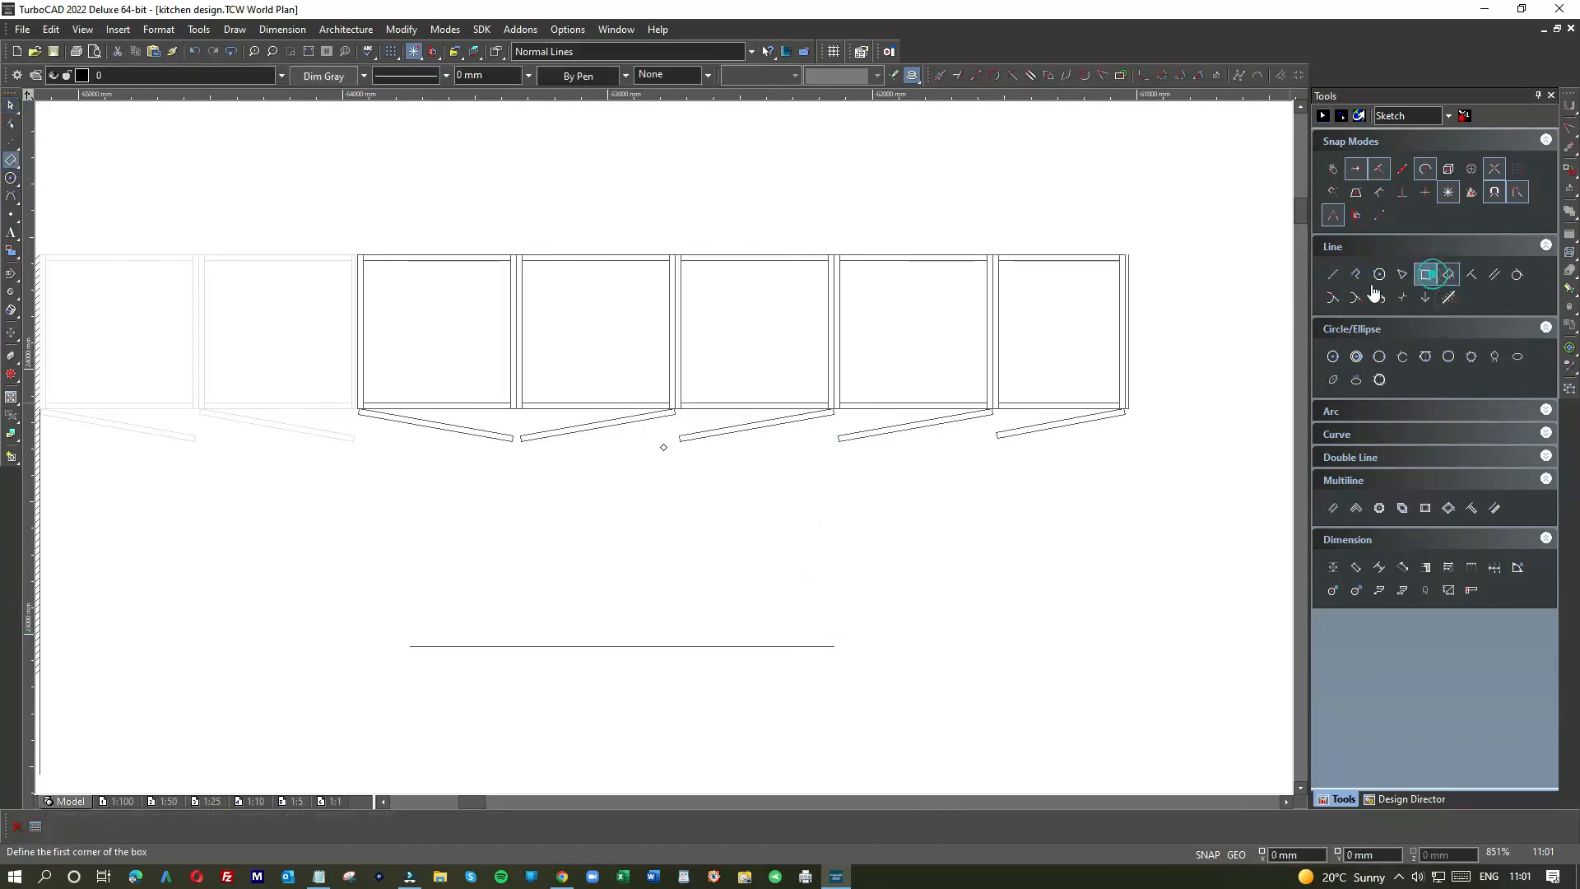
left_click(410, 646)
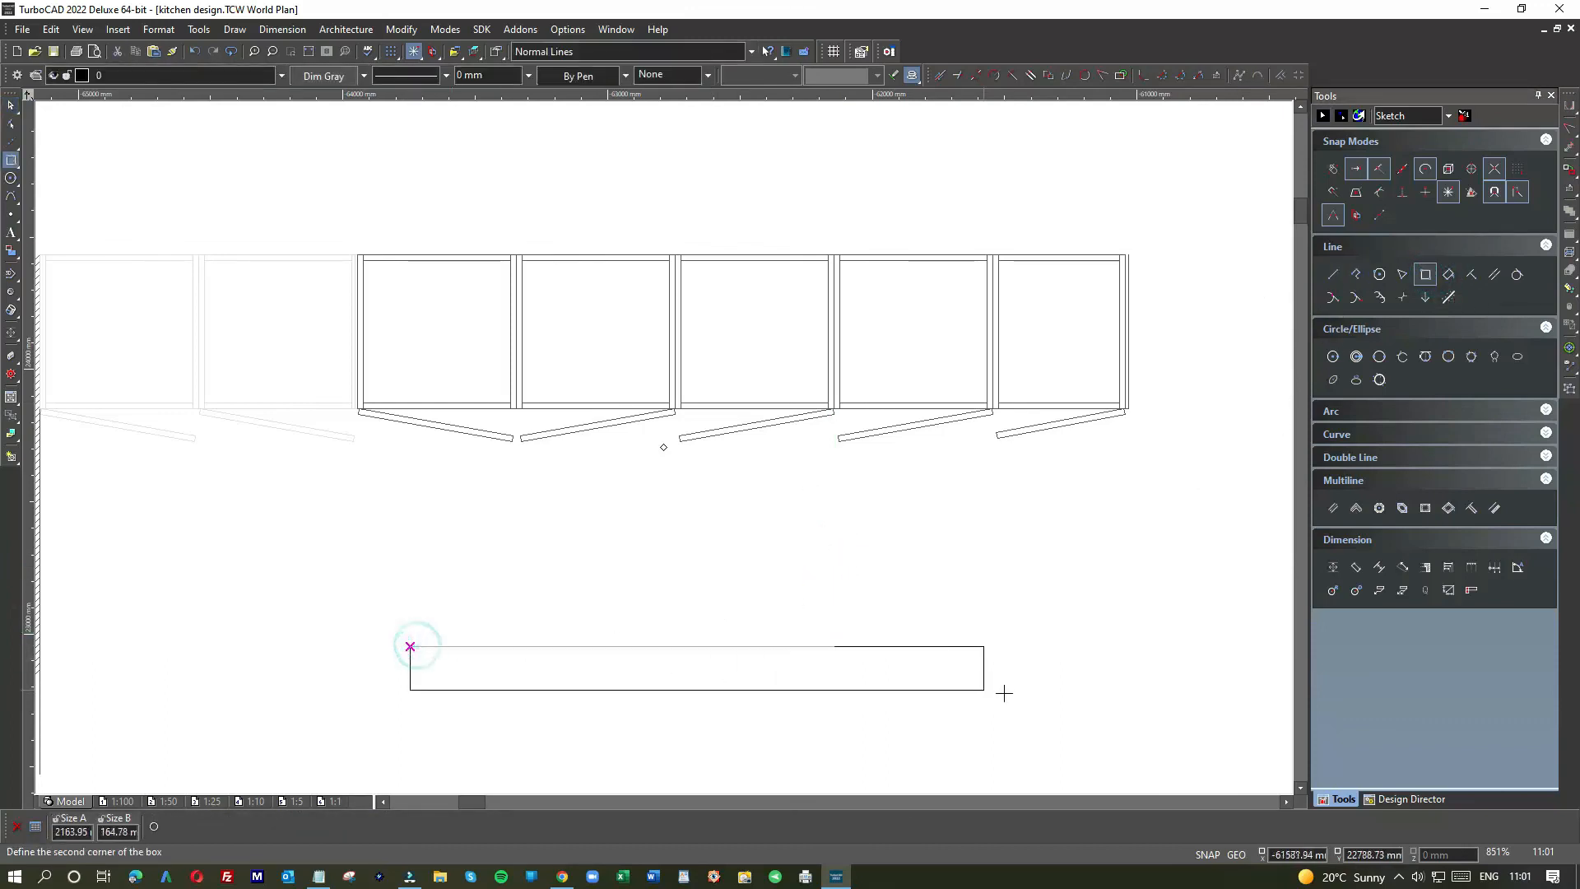
scroll(659, 444, "down", 3)
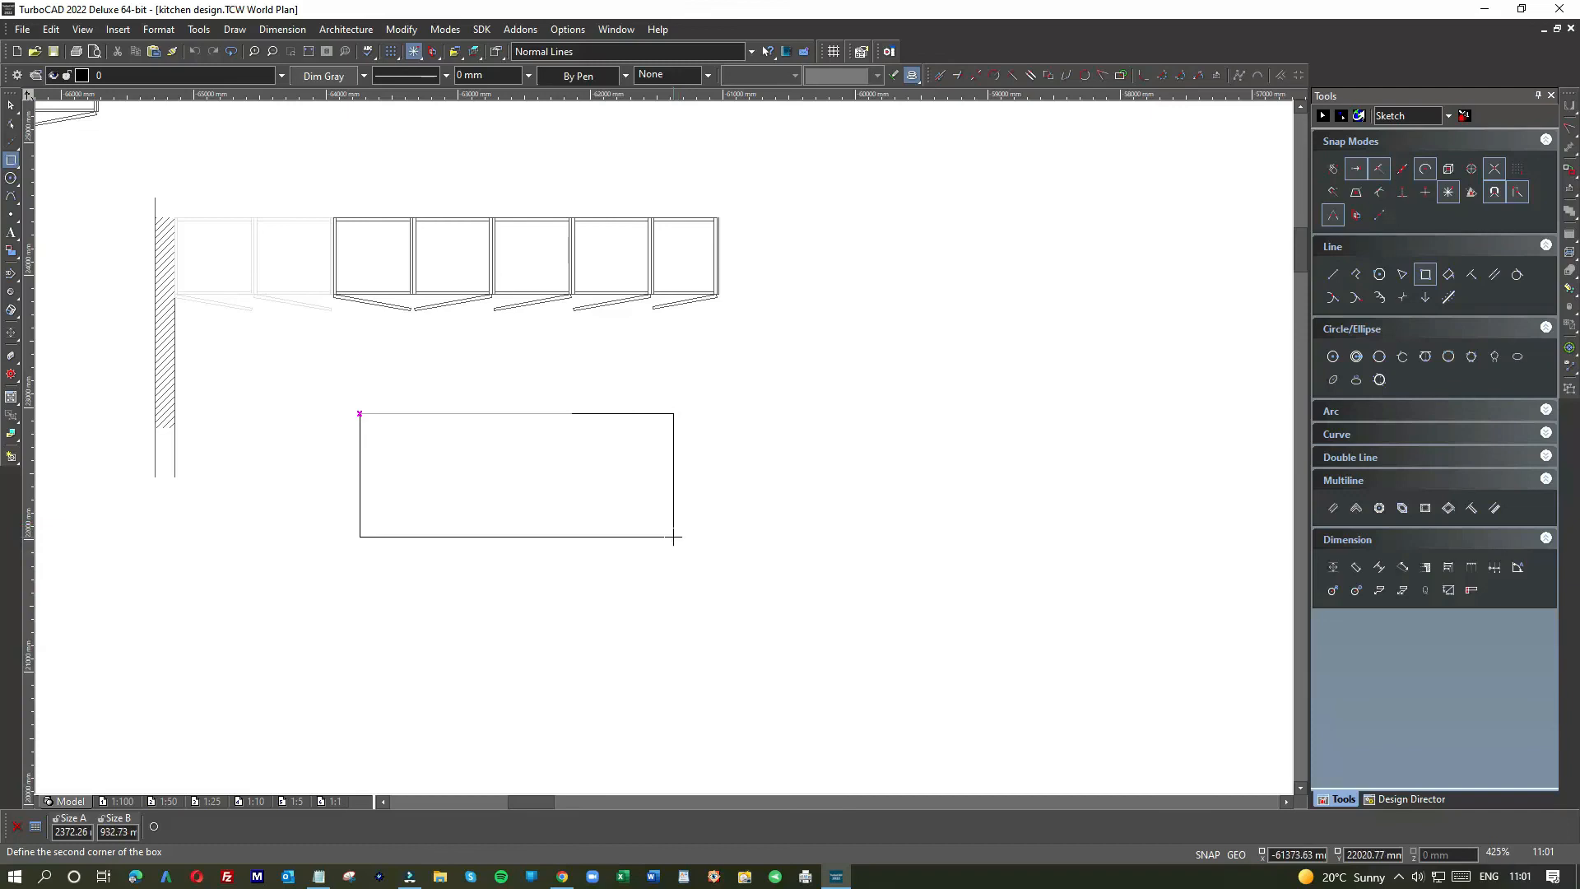
key("Tab")
key("Tab")
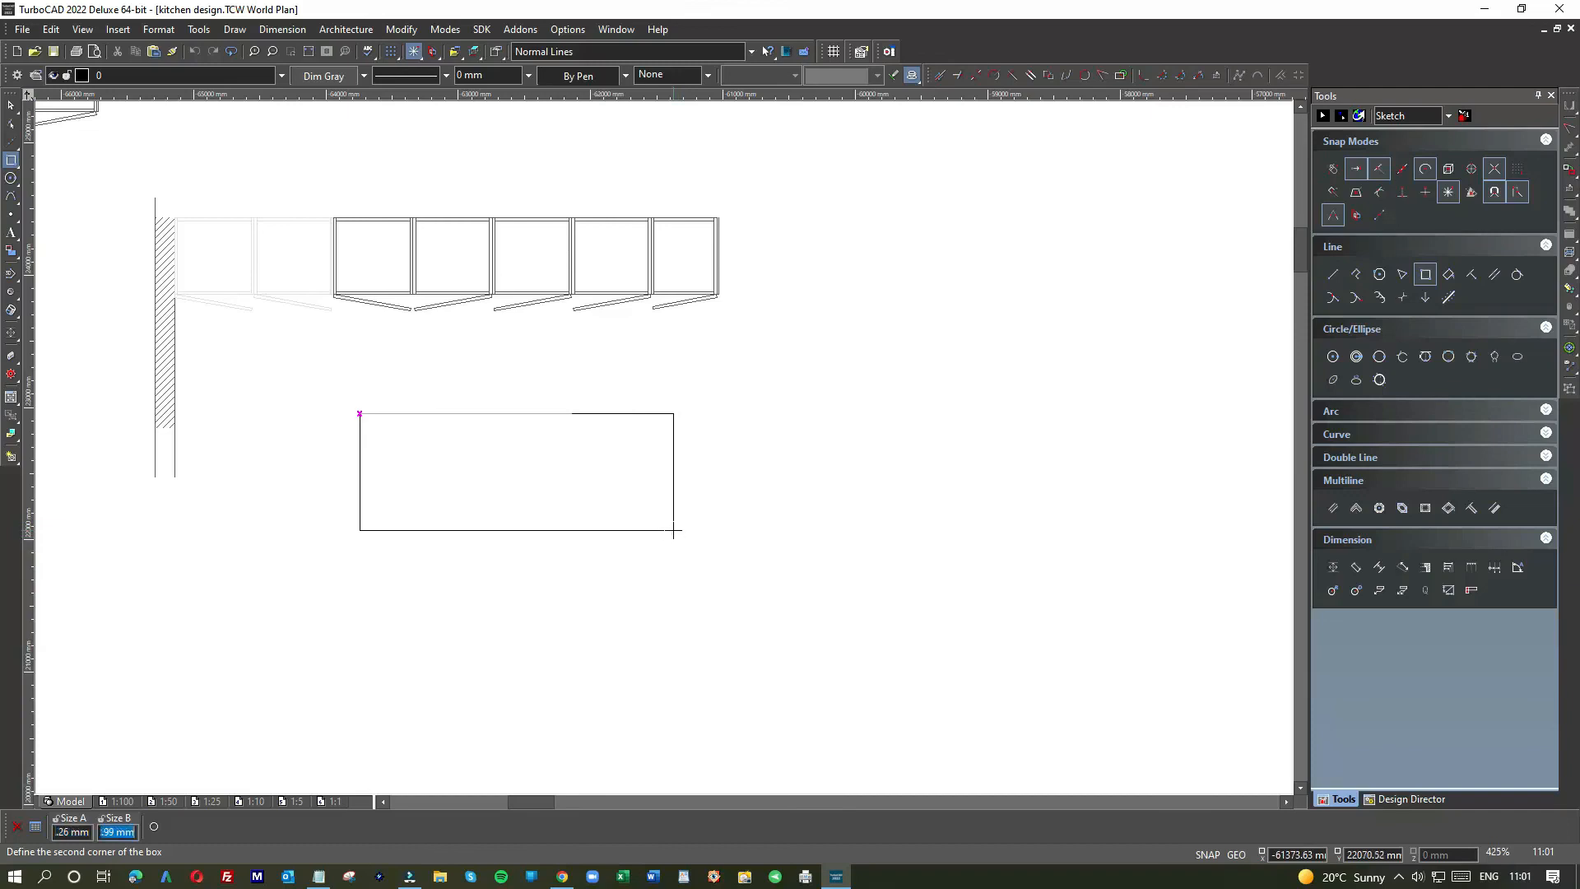
type("900")
key("Return")
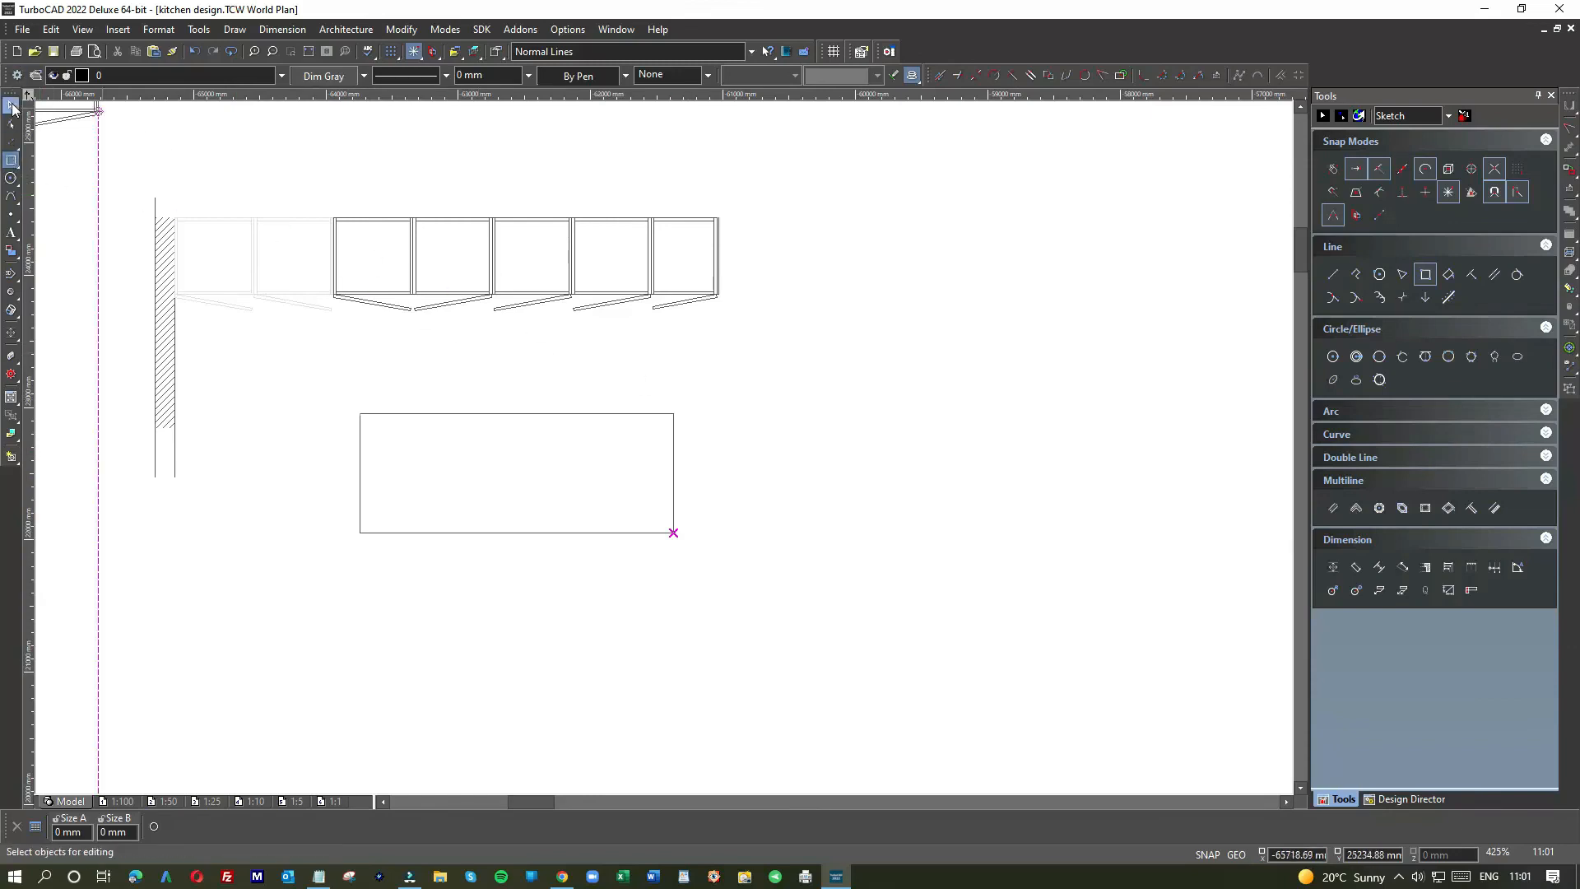
Step: Select the island rectangle and roughly stretch its right side wider
key("Escape")
left_click(586, 413)
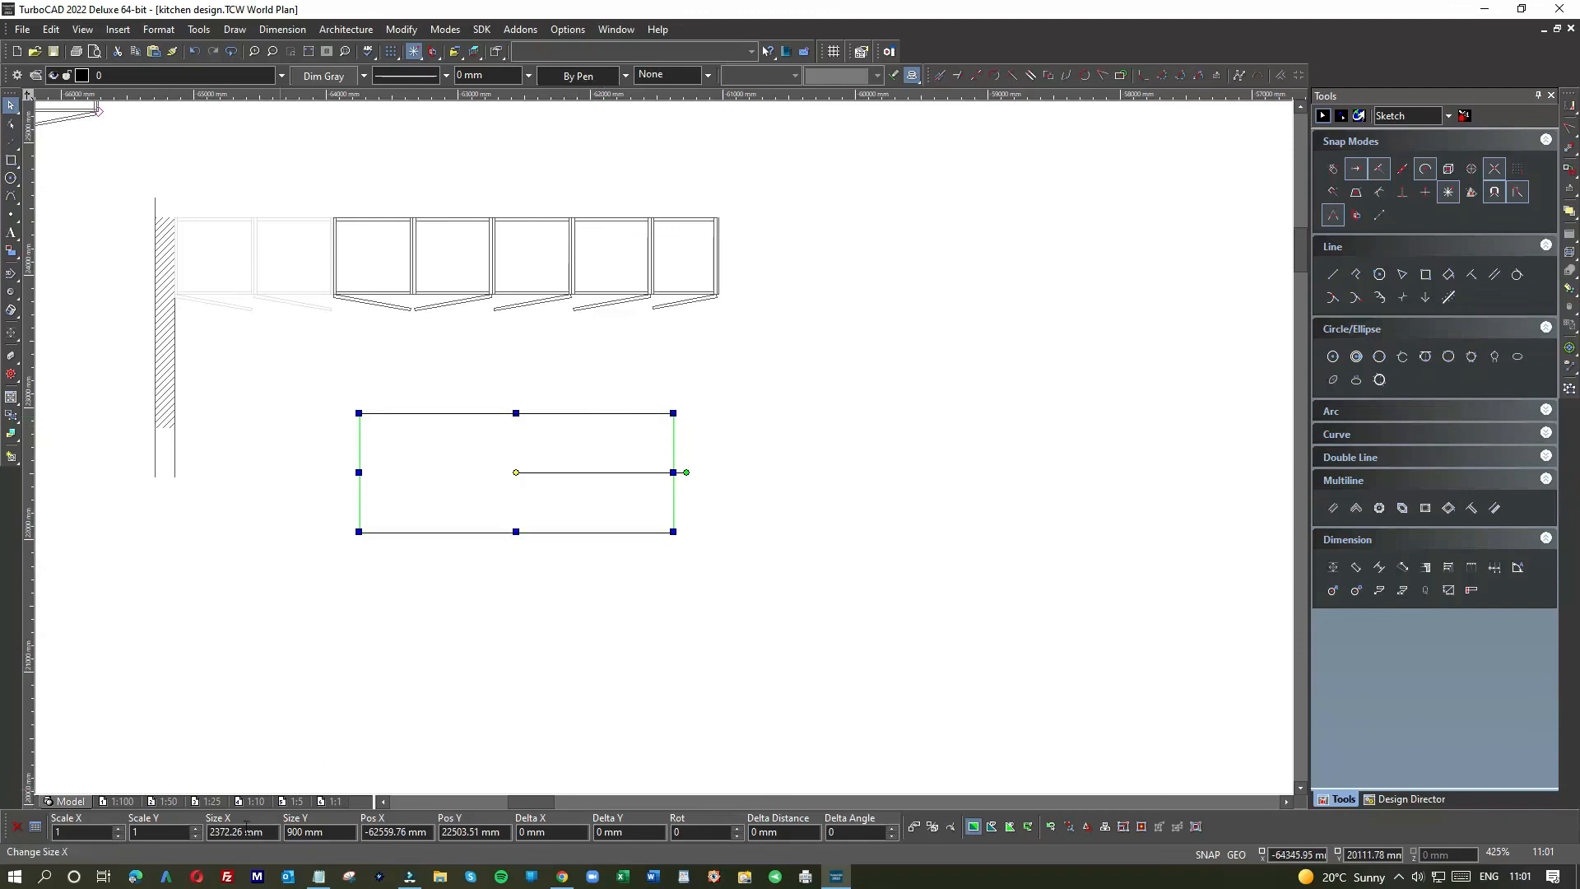
left_click(673, 472)
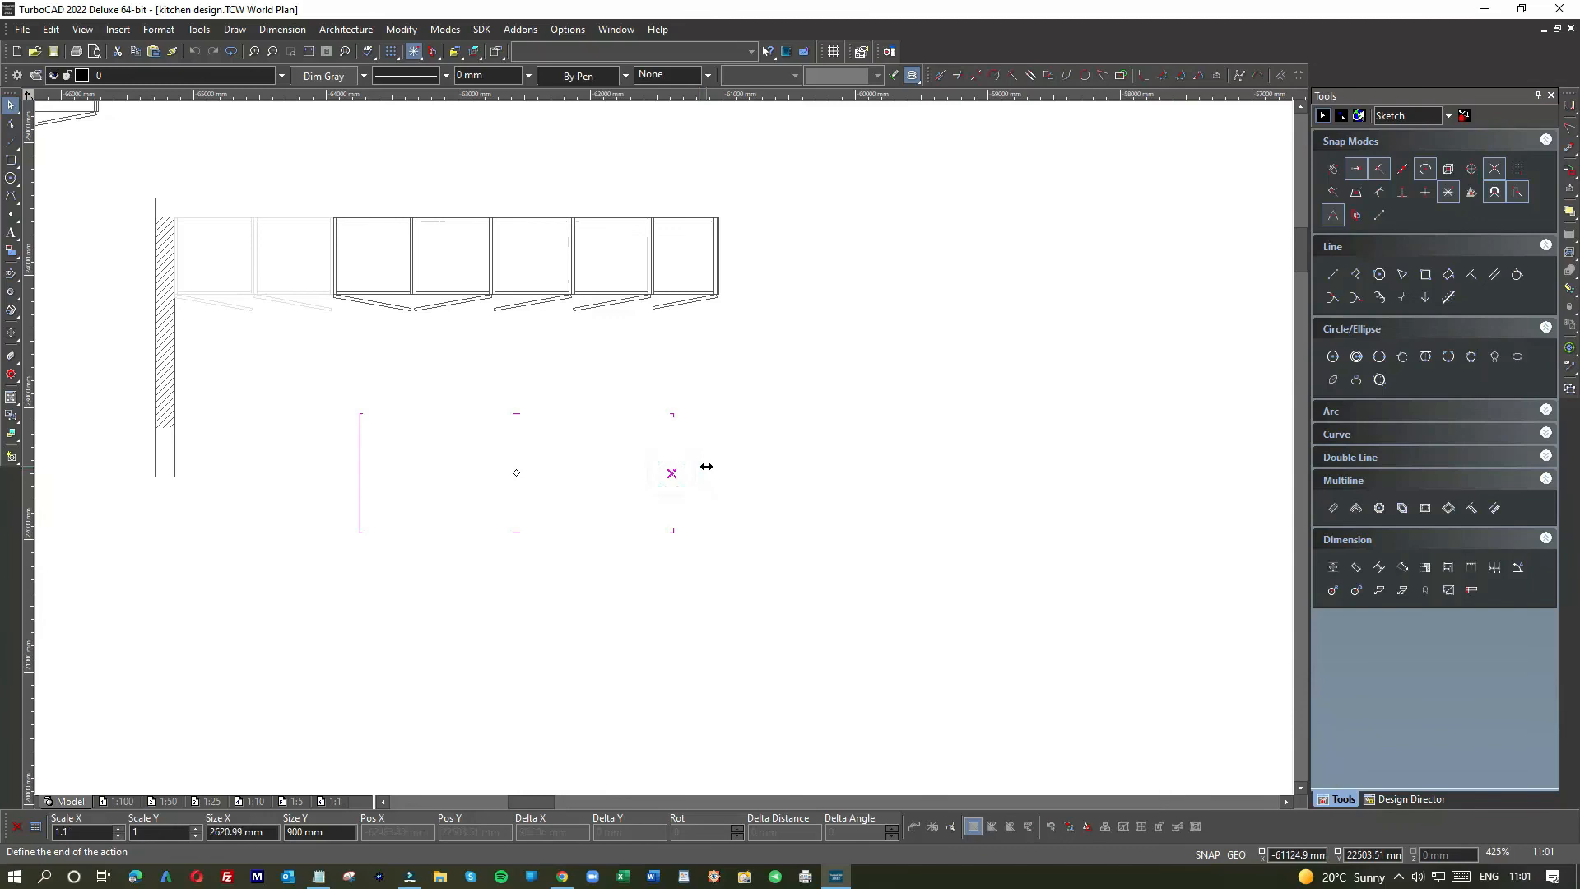
left_click(708, 466)
Step: Snap the rectangle's right edge to a temporary line from the cabinet row's end, then delete the line
left_click(12, 161)
left_click(21, 171)
left_click(717, 277)
left_click(691, 597)
left_click(10, 105)
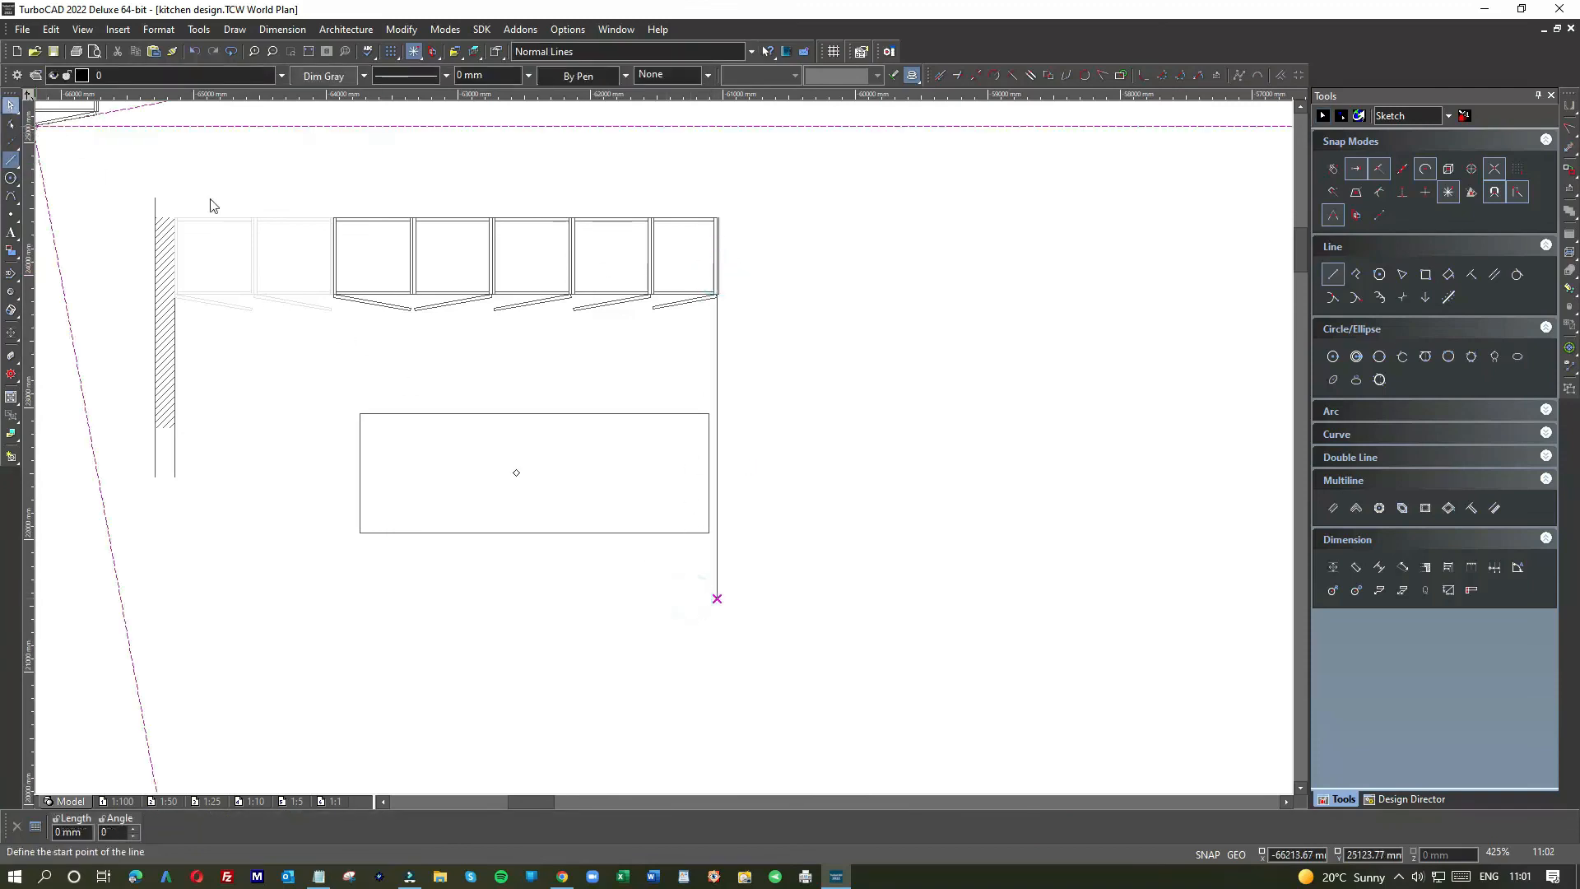
left_click(649, 415)
left_click_drag(709, 472, 713, 471)
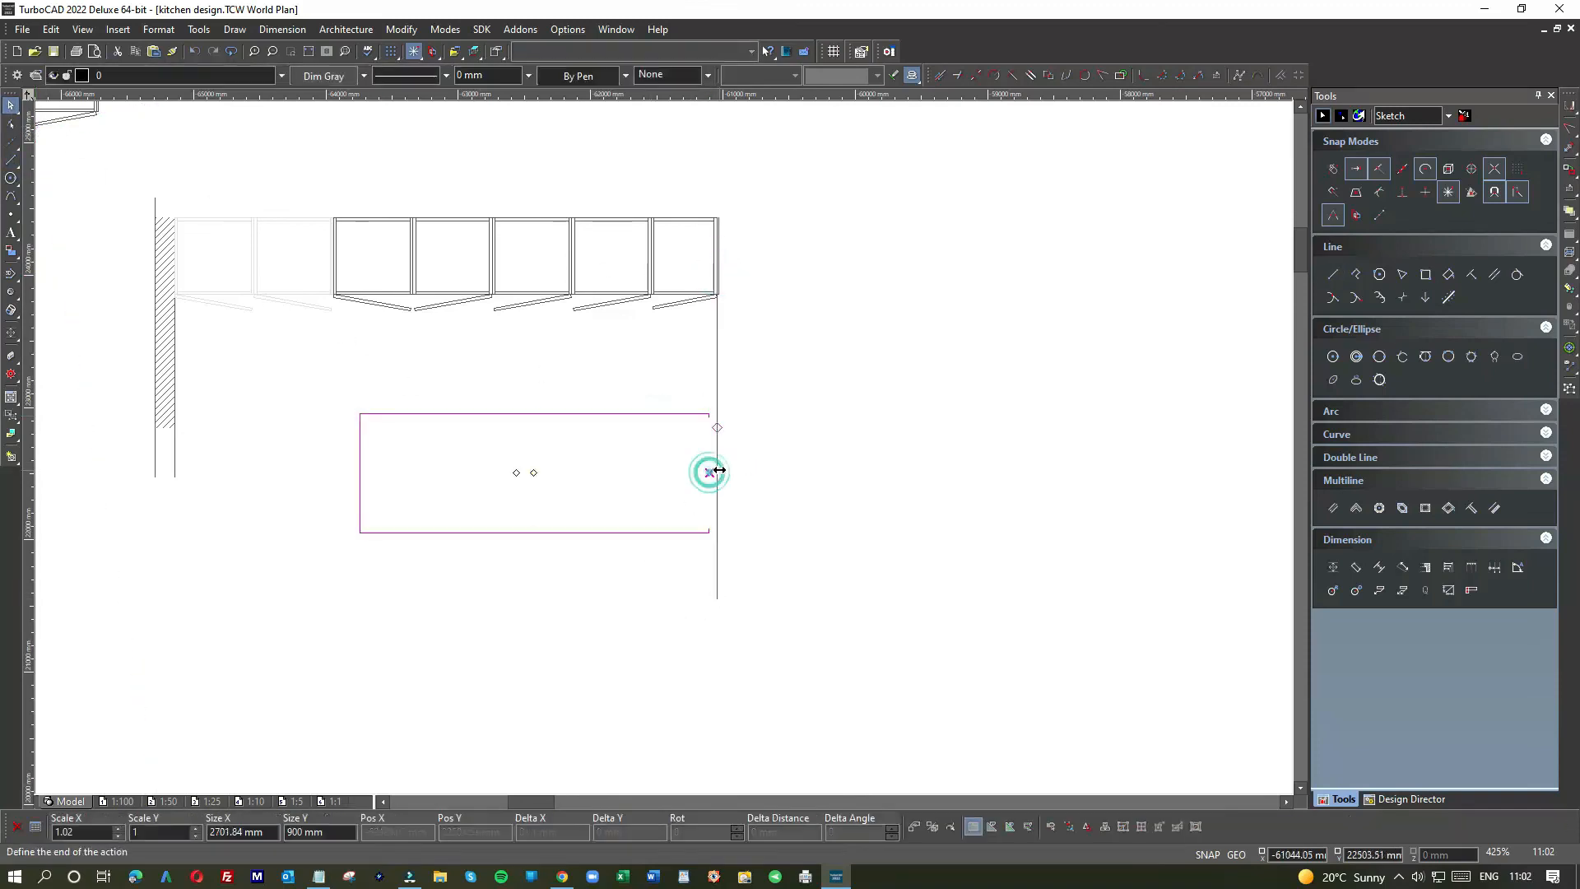
left_click(763, 428)
left_click(716, 363)
key("Delete")
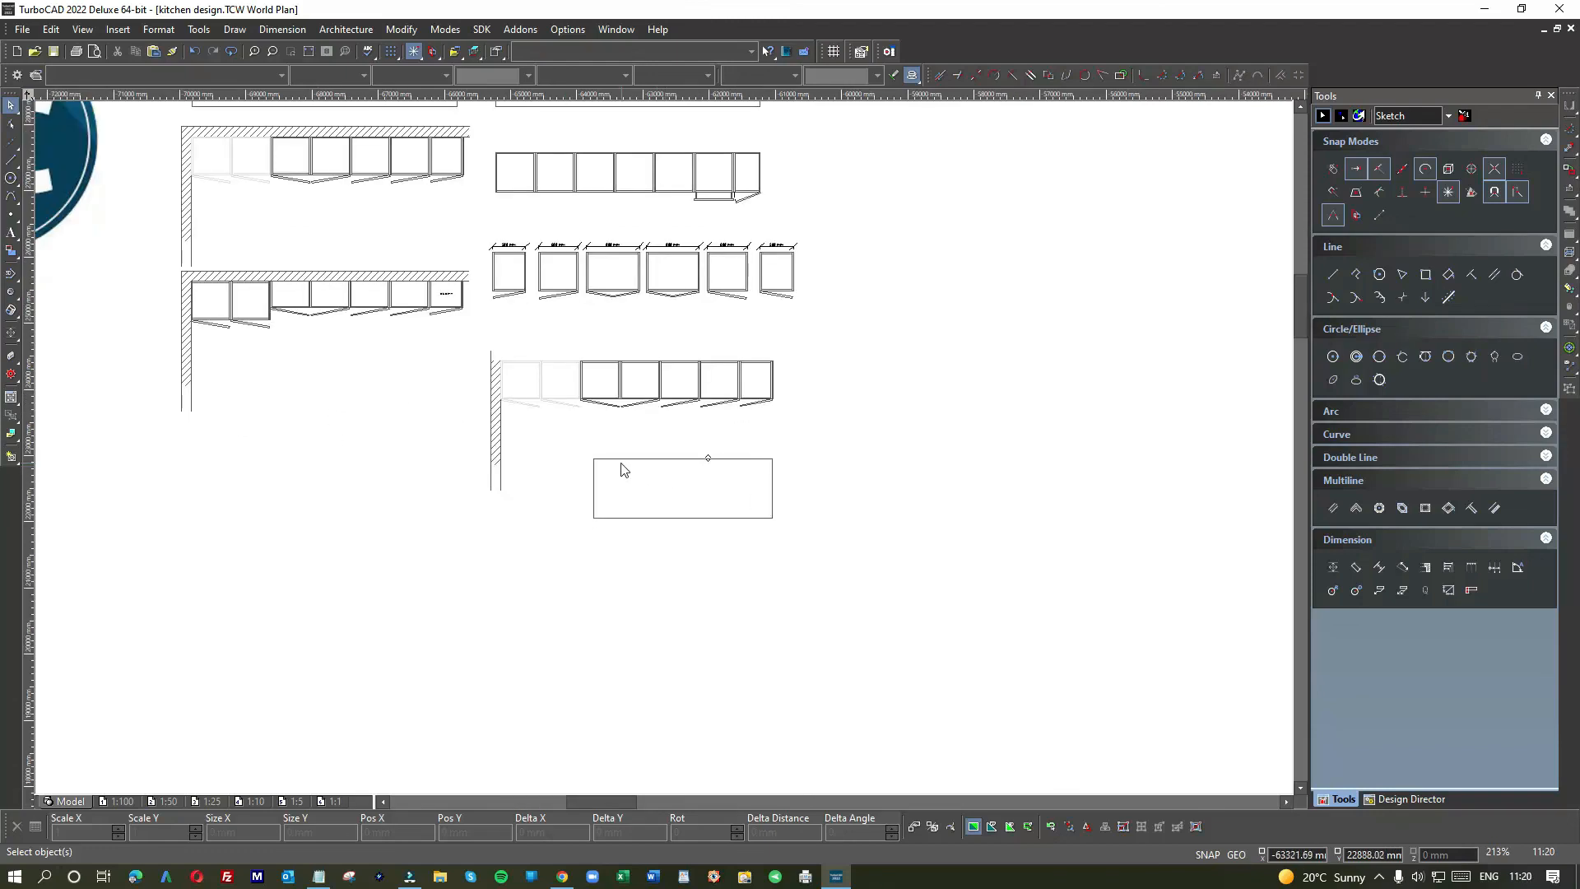
scroll(637, 469, "up", 2)
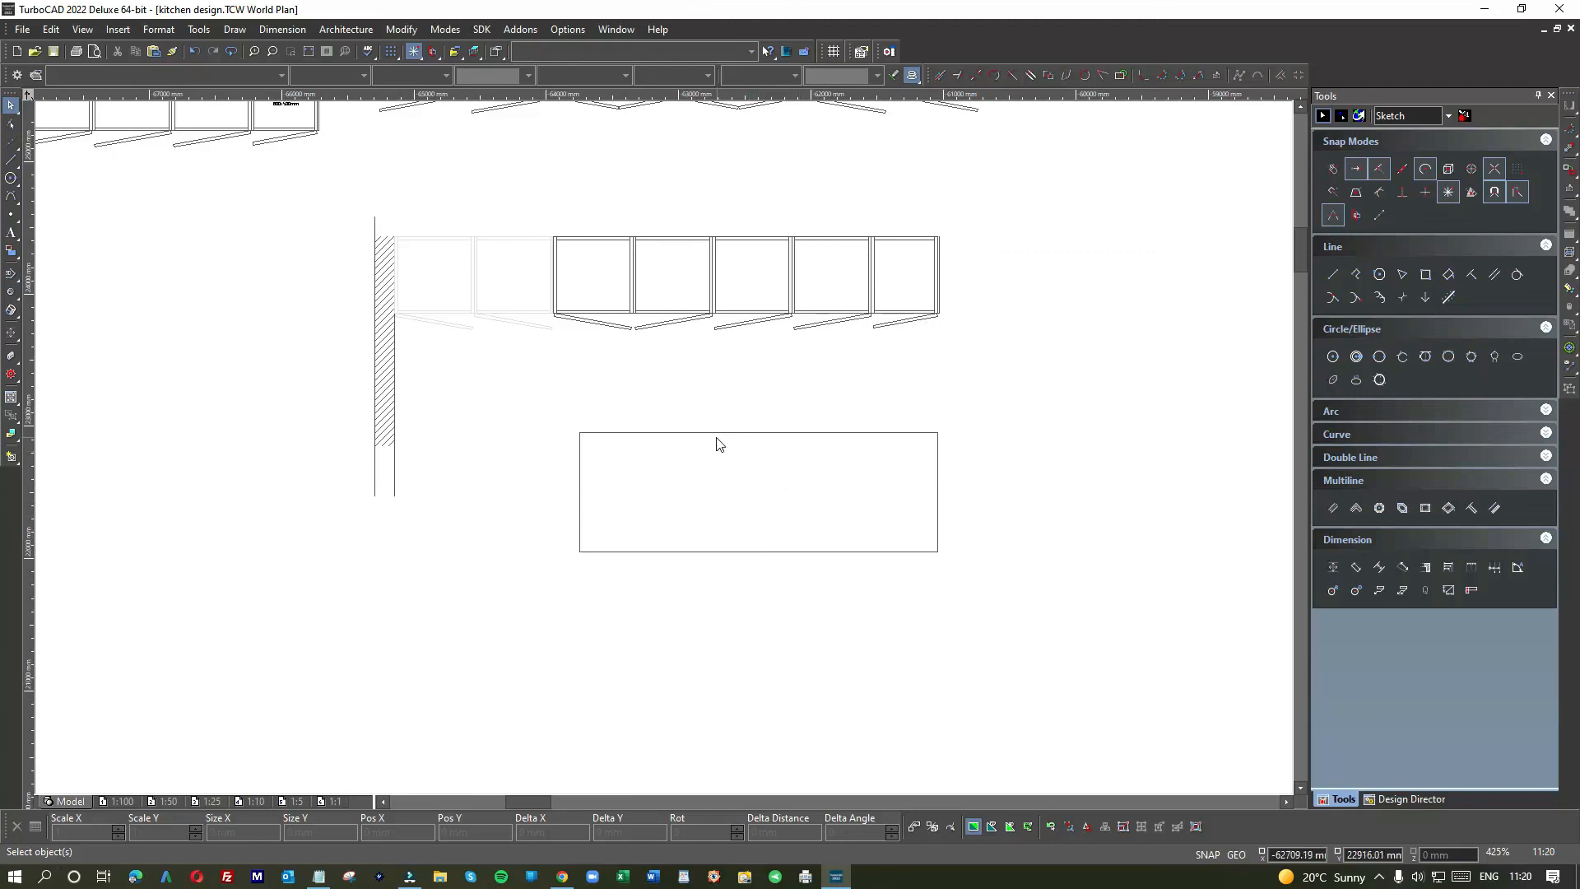
left_click(12, 160)
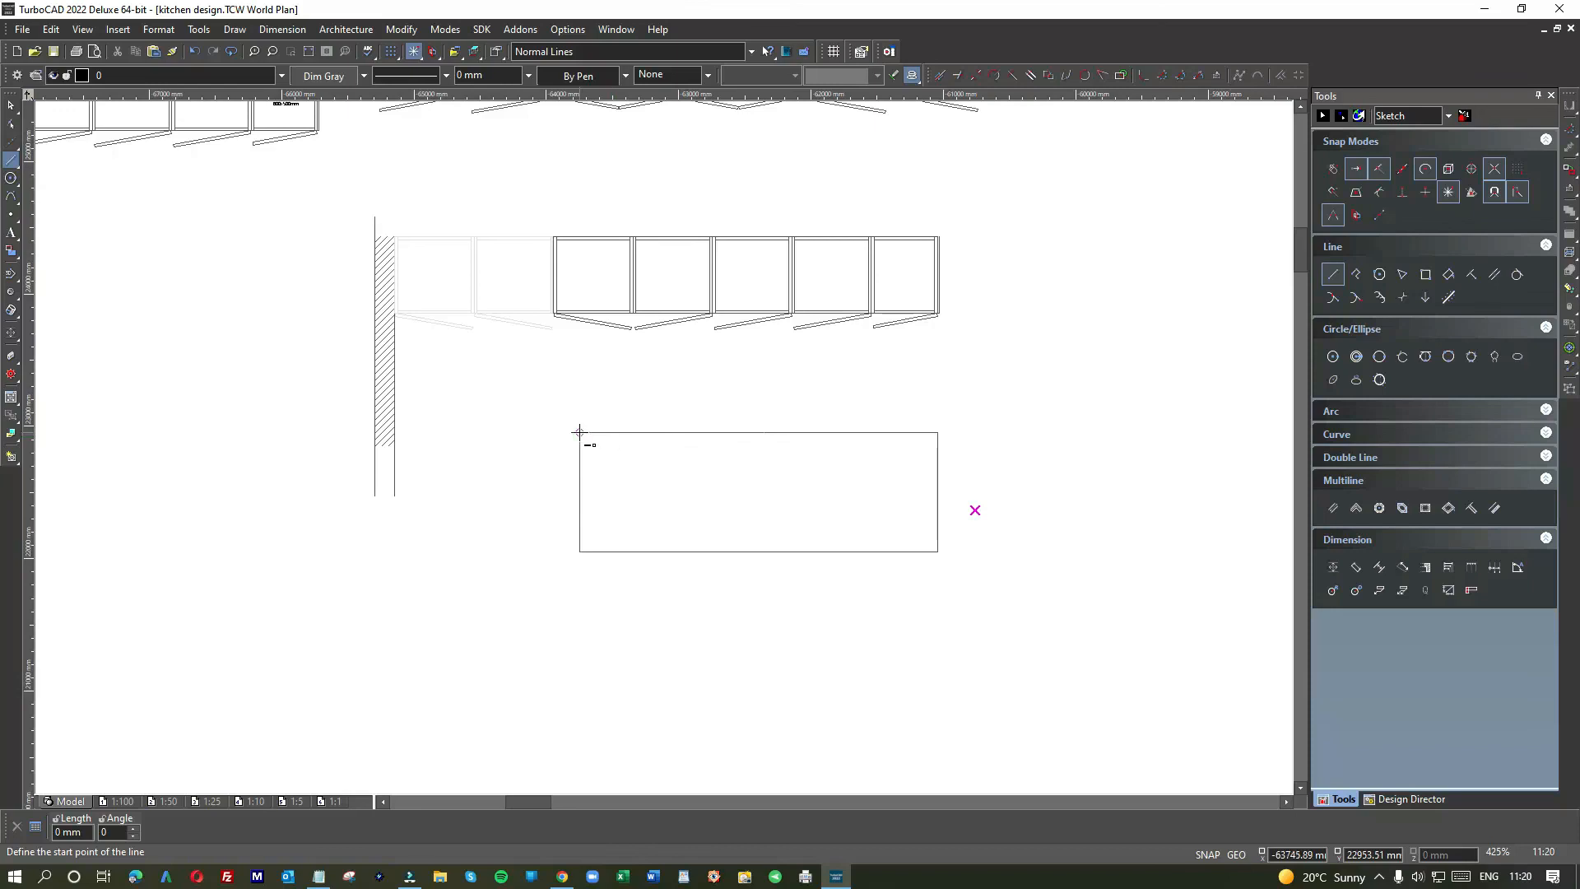
scroll(664, 449, "up", 2)
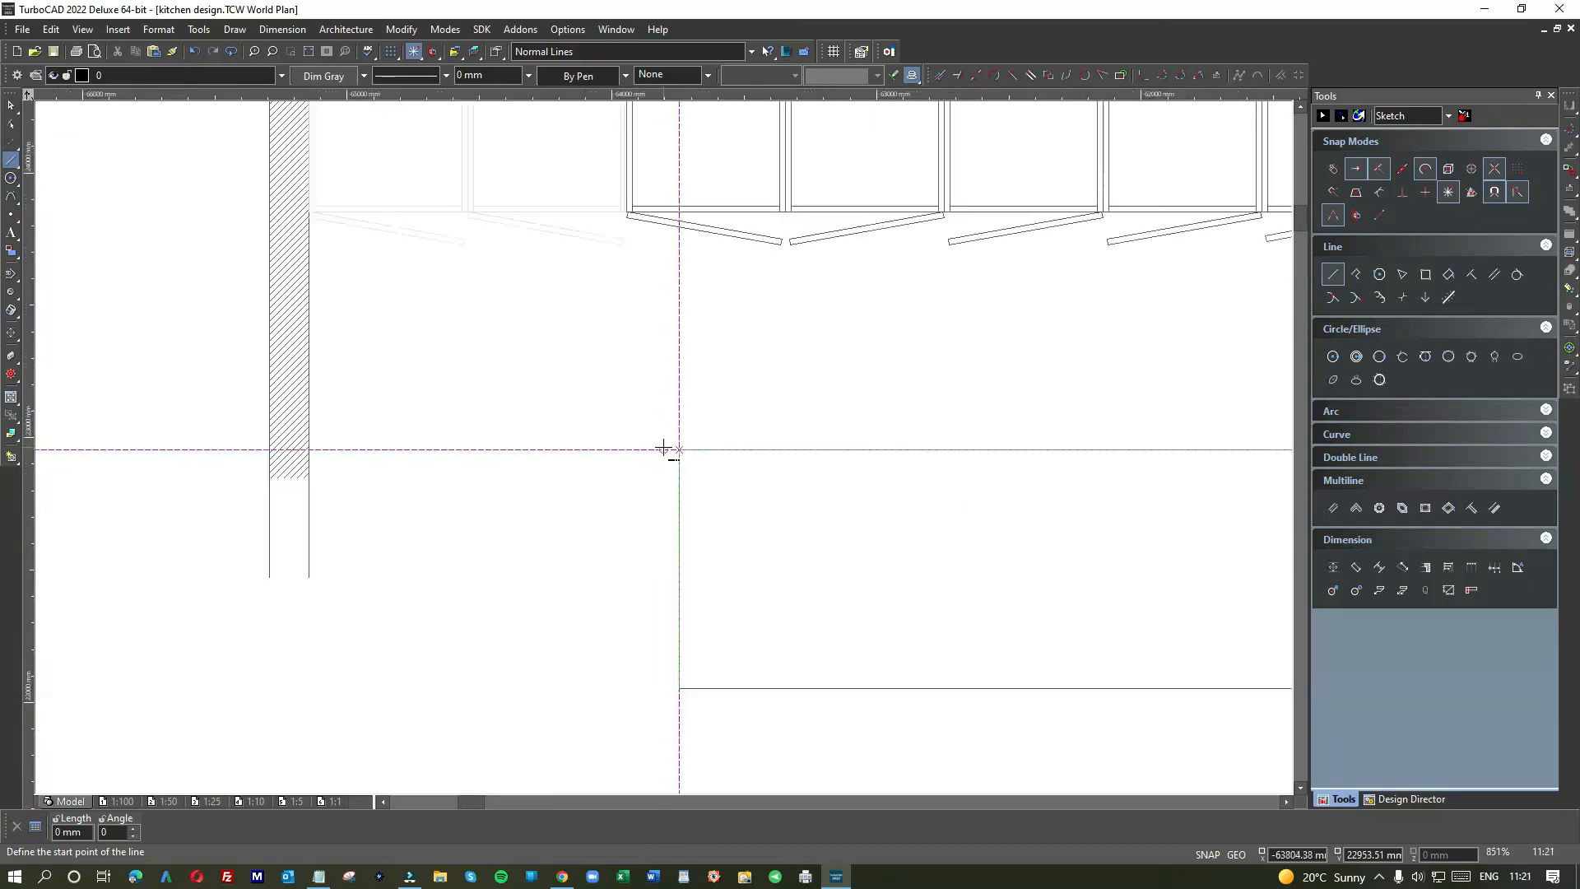
scroll(663, 448, "down", 2)
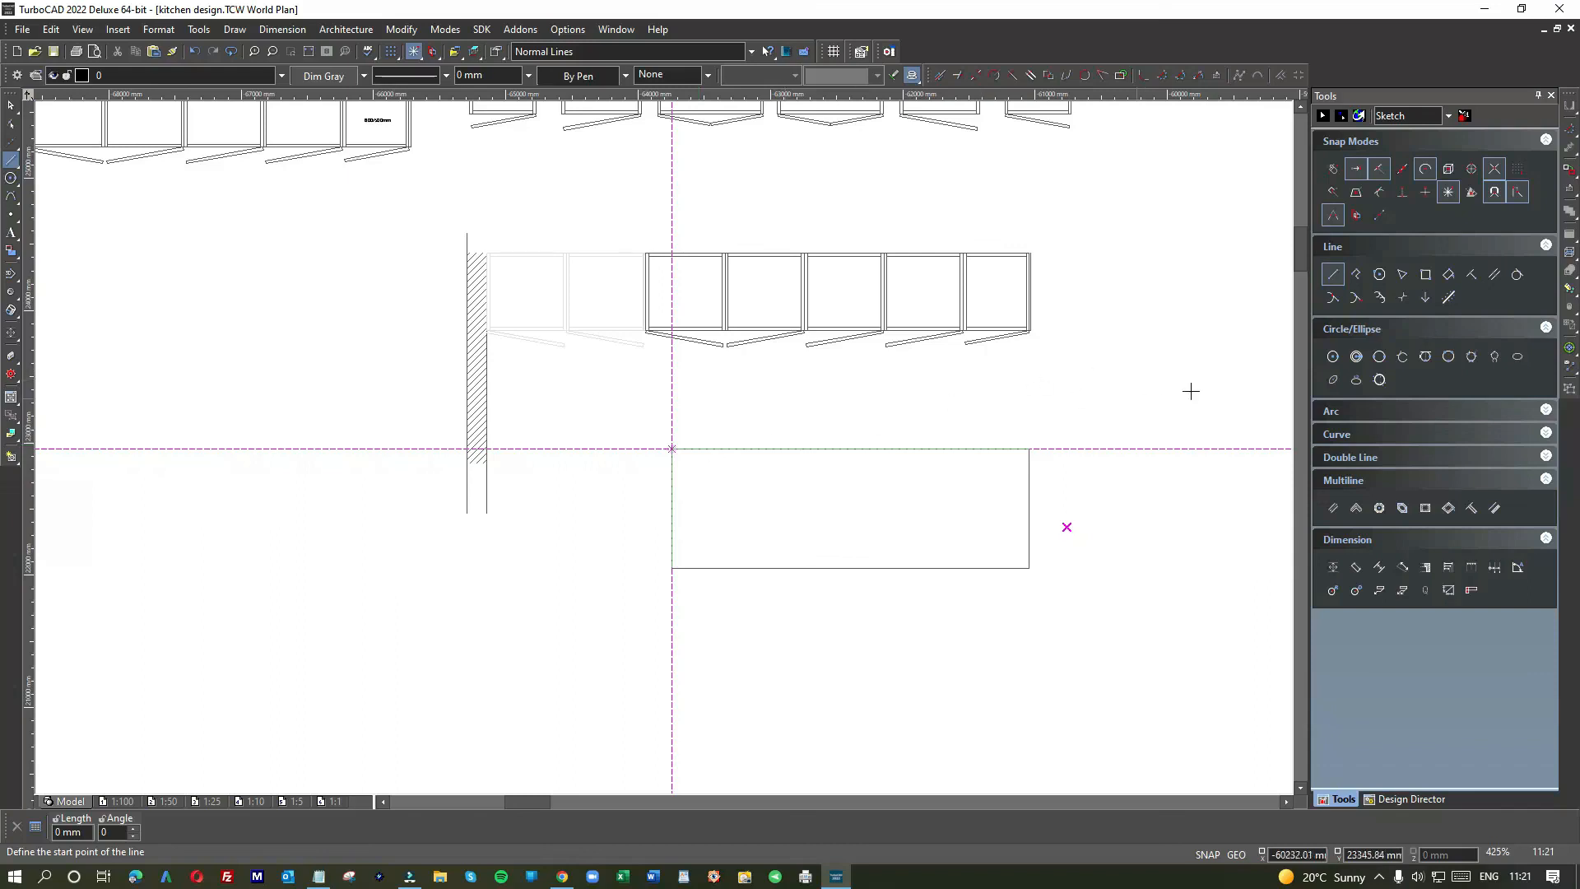
right_click(946, 377)
left_click(952, 366)
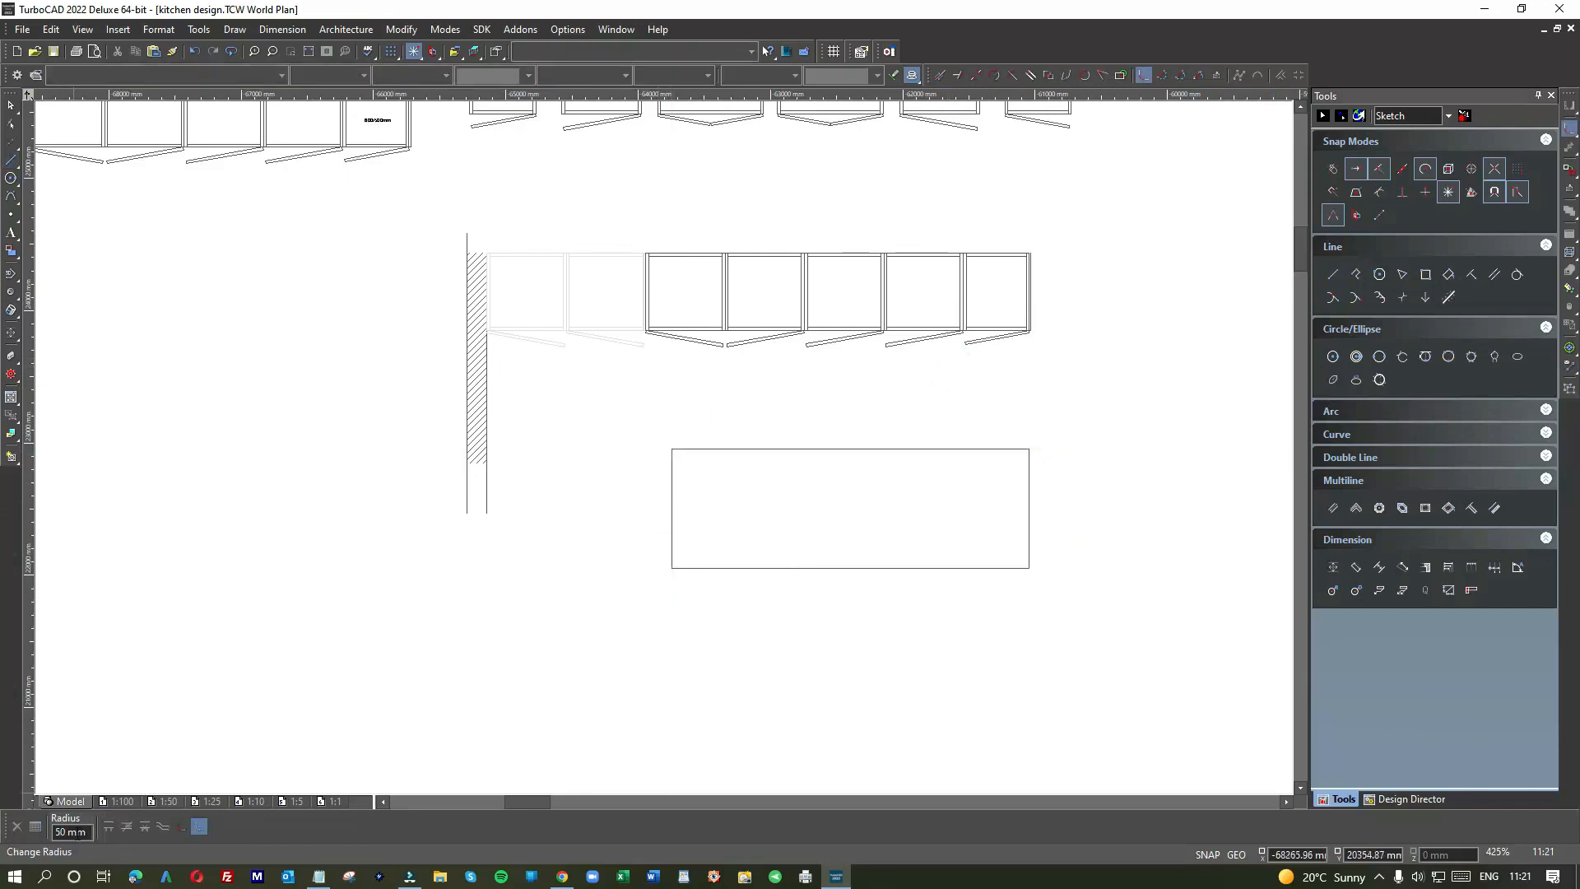
scroll(663, 447, "up", 5)
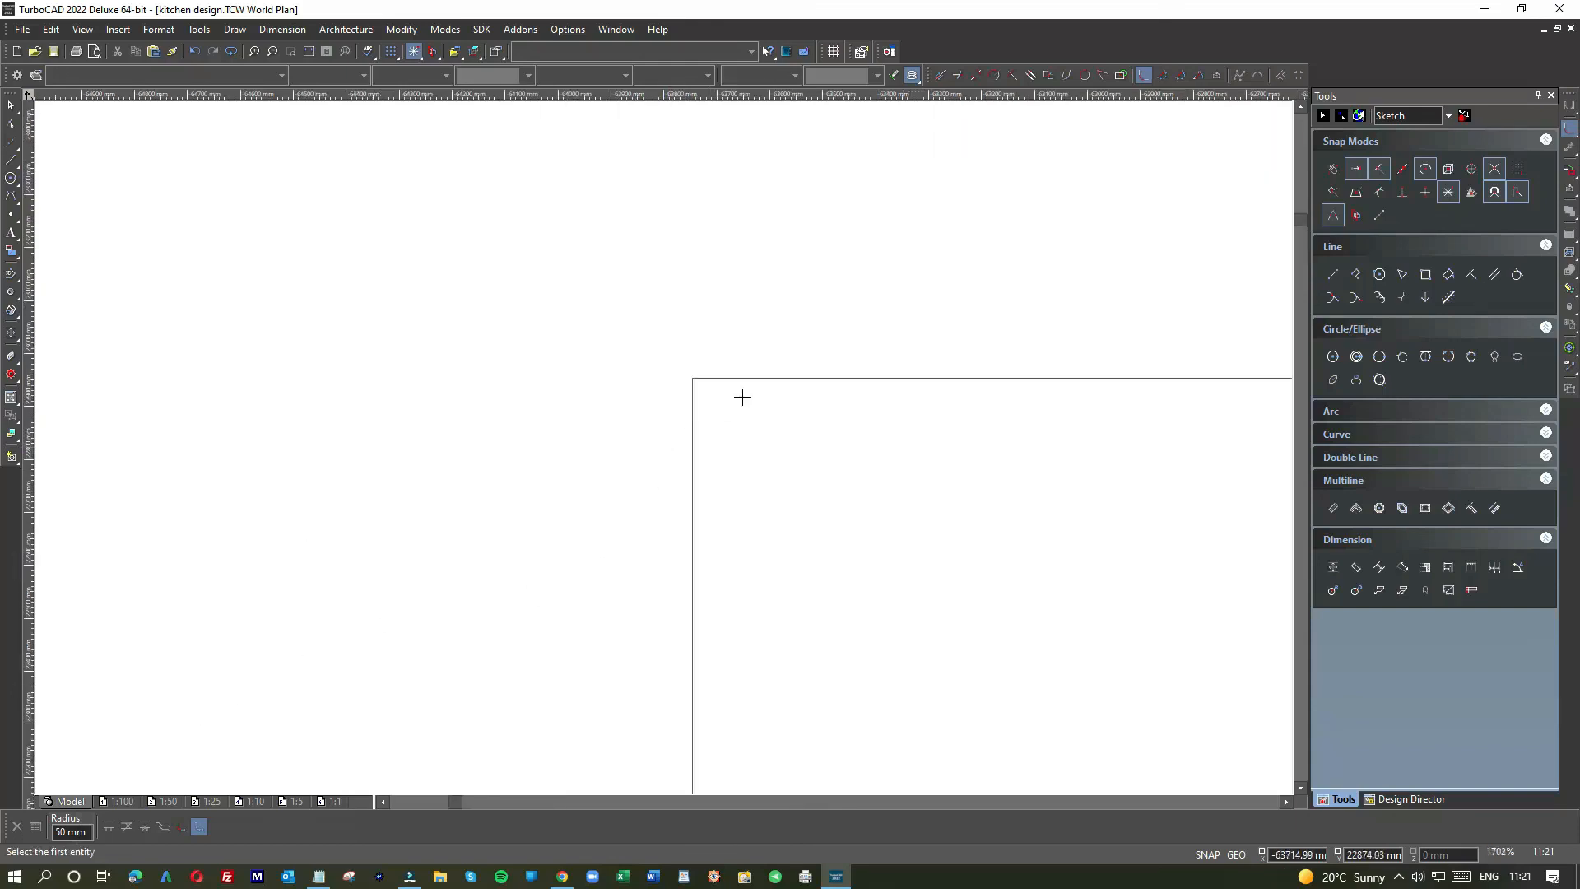
left_click(773, 377)
left_click(690, 415)
scroll(807, 463, "down", 5)
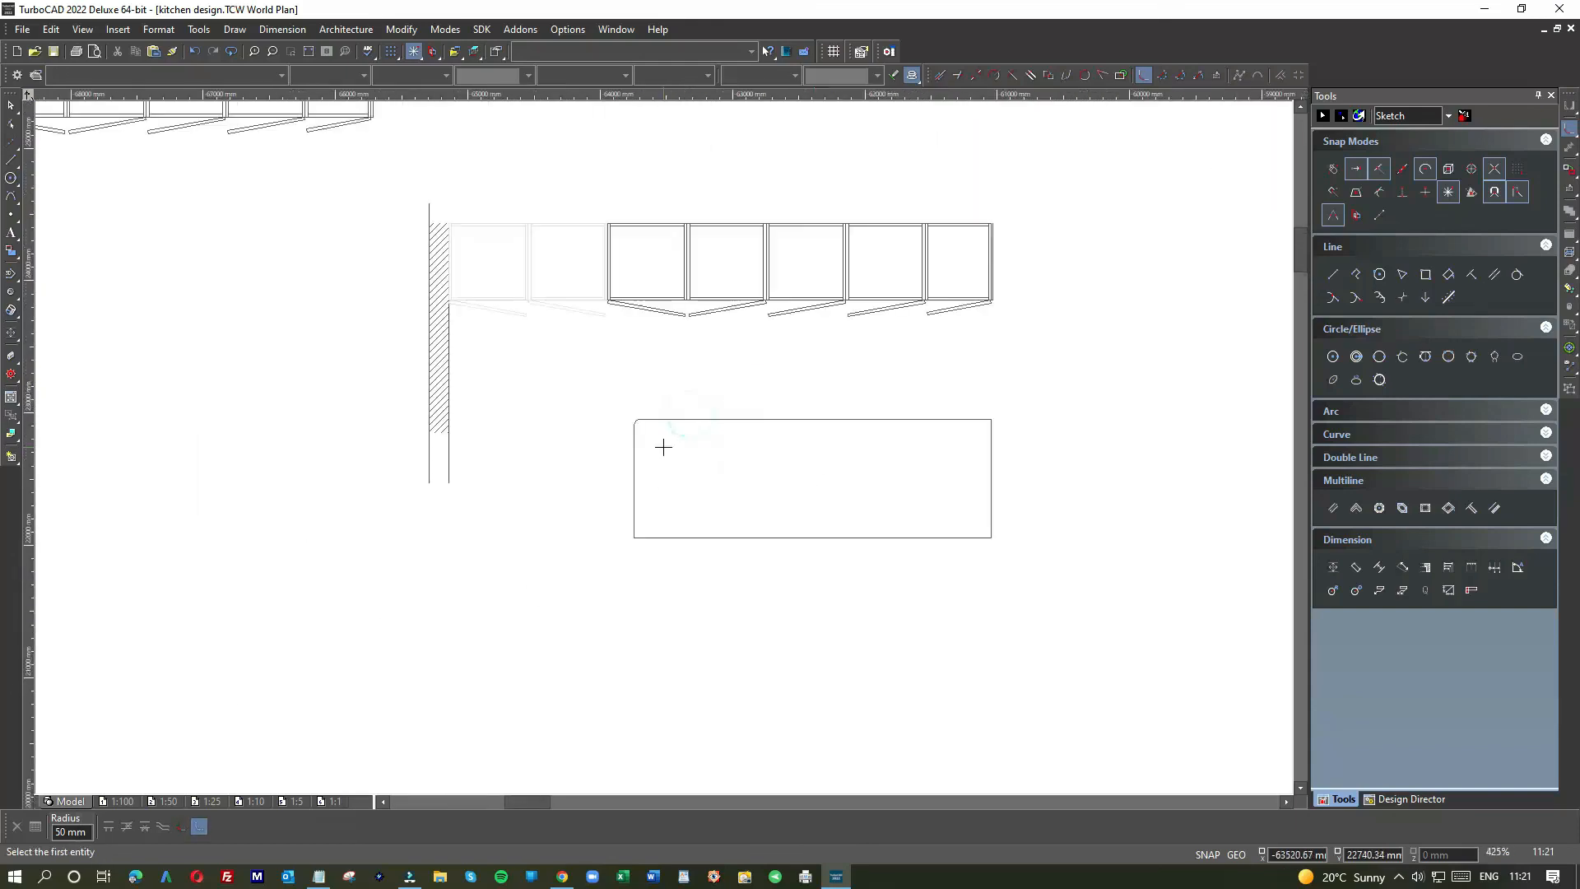
scroll(663, 447, "up", 5)
left_click(667, 441)
left_click(728, 482)
scroll(663, 448, "down", 5)
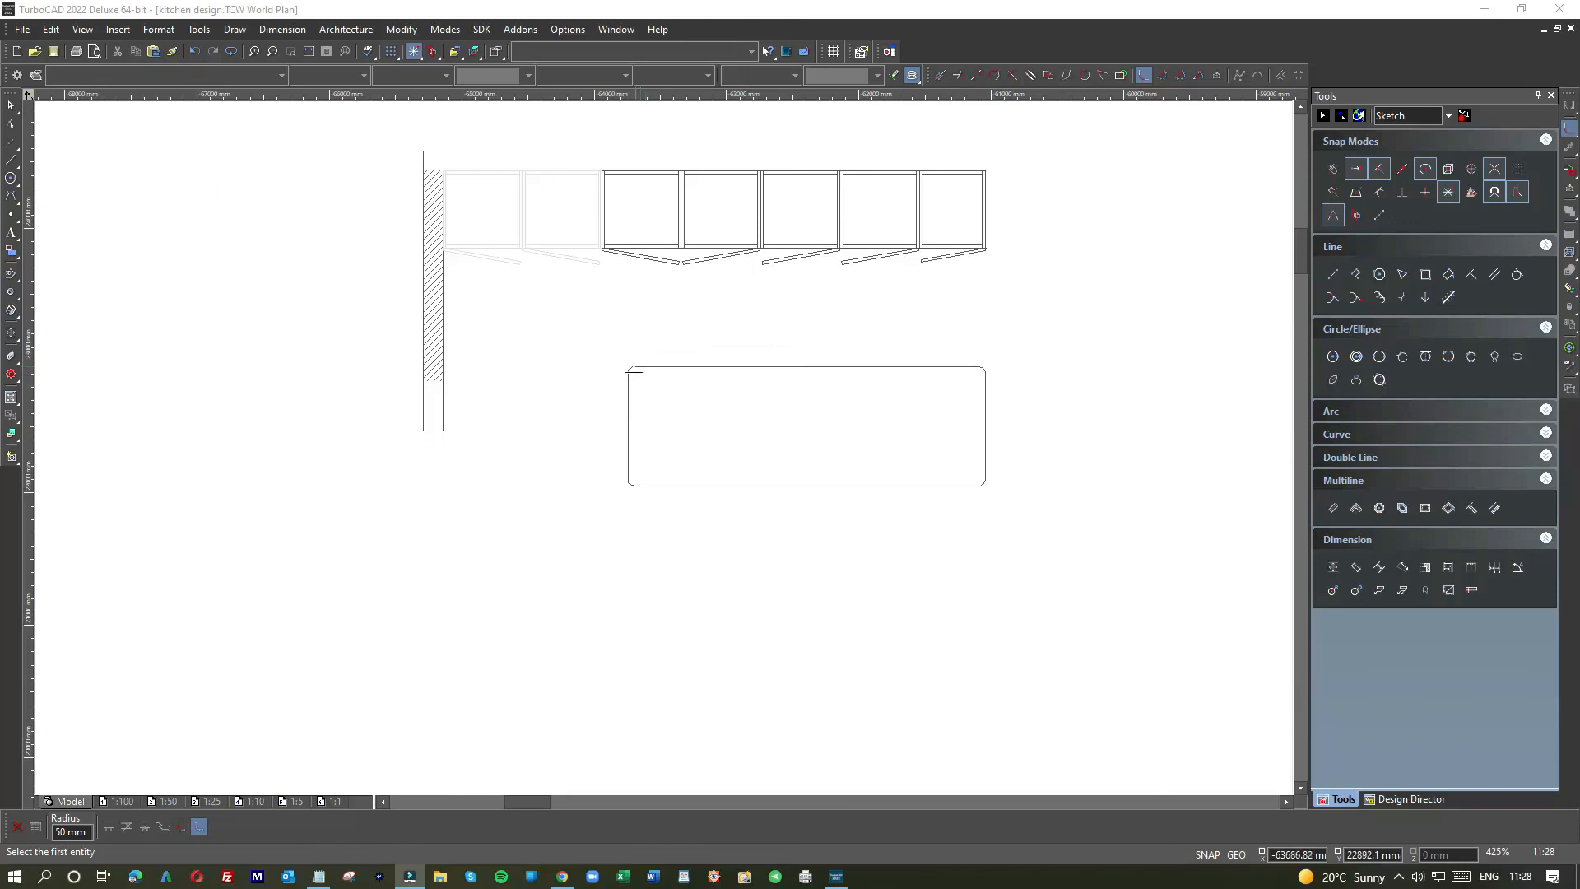
scroll(640, 376, "up", 4)
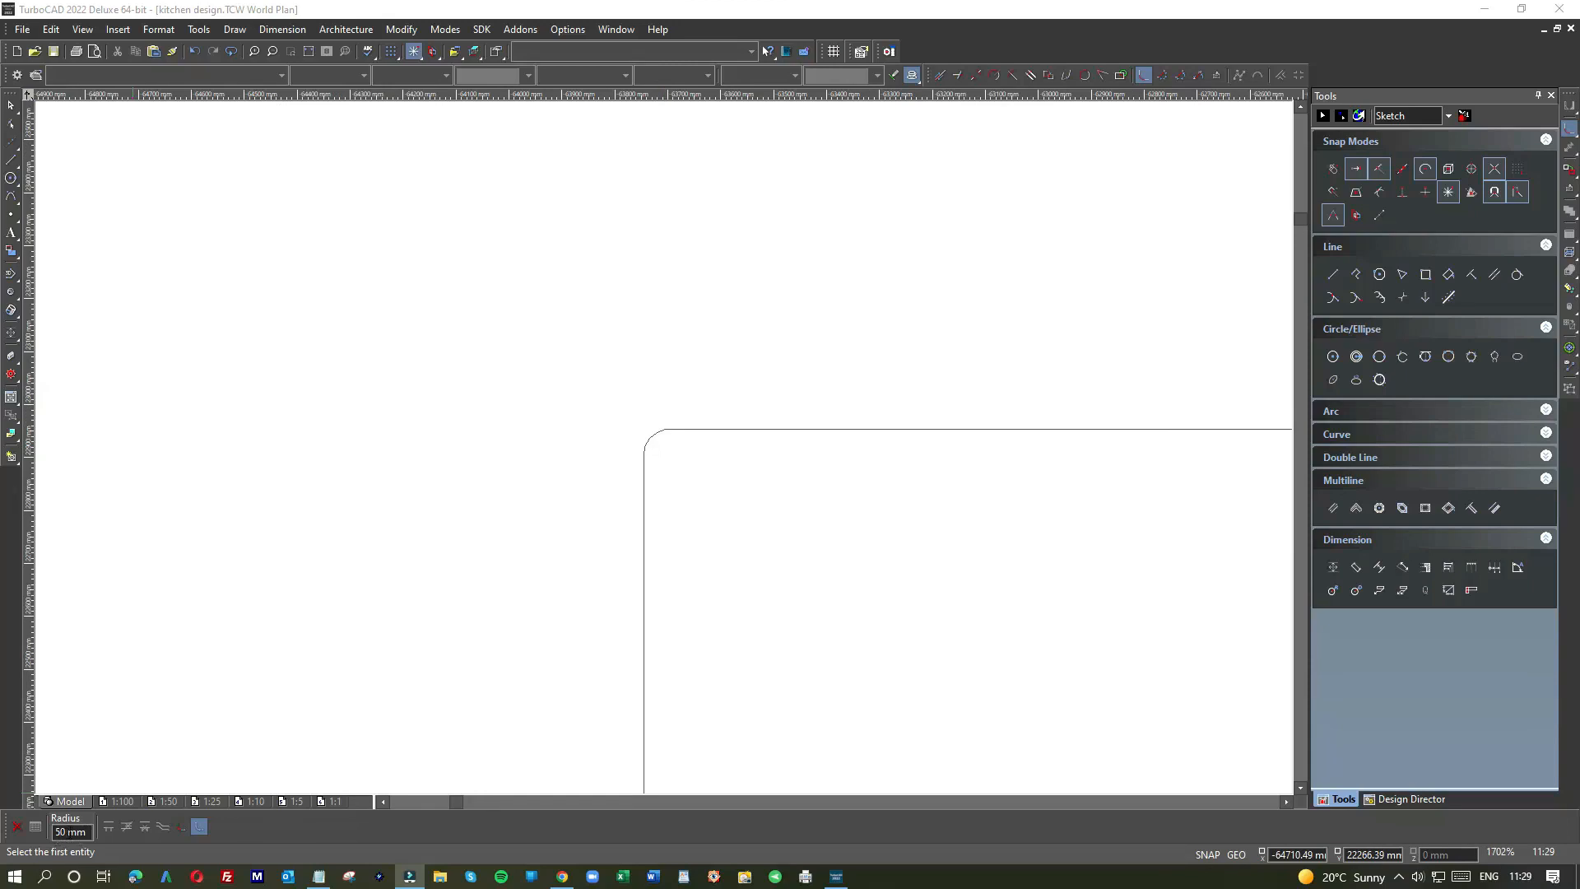
scroll(659, 444, "down", 4)
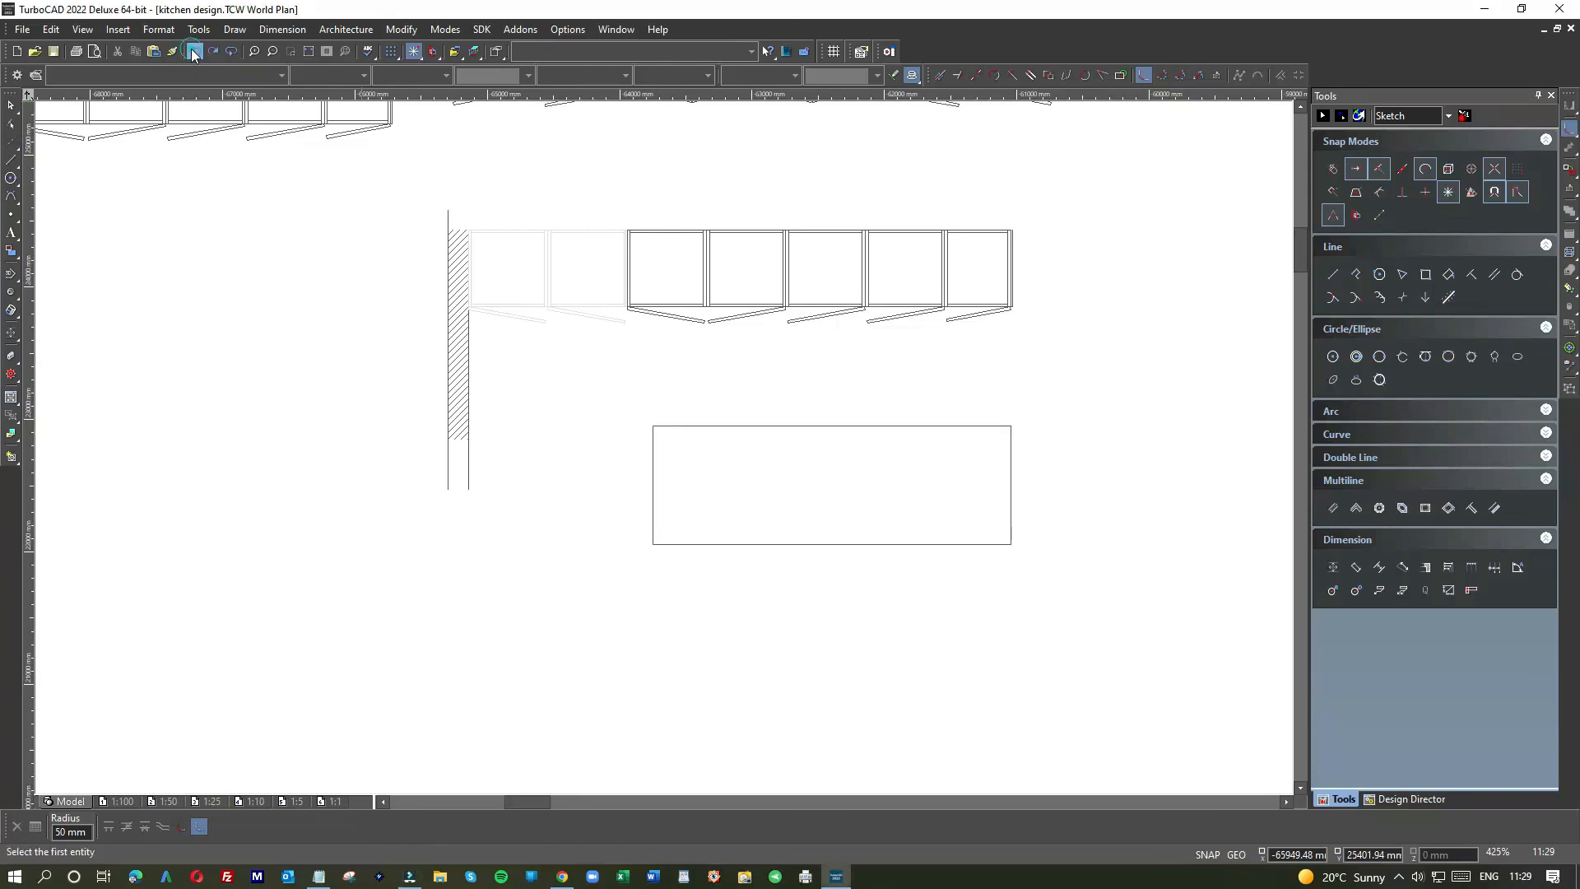
Step: Chamfer the island rectangle's top-left and top-right corners by 100 mm
right_click(1075, 437)
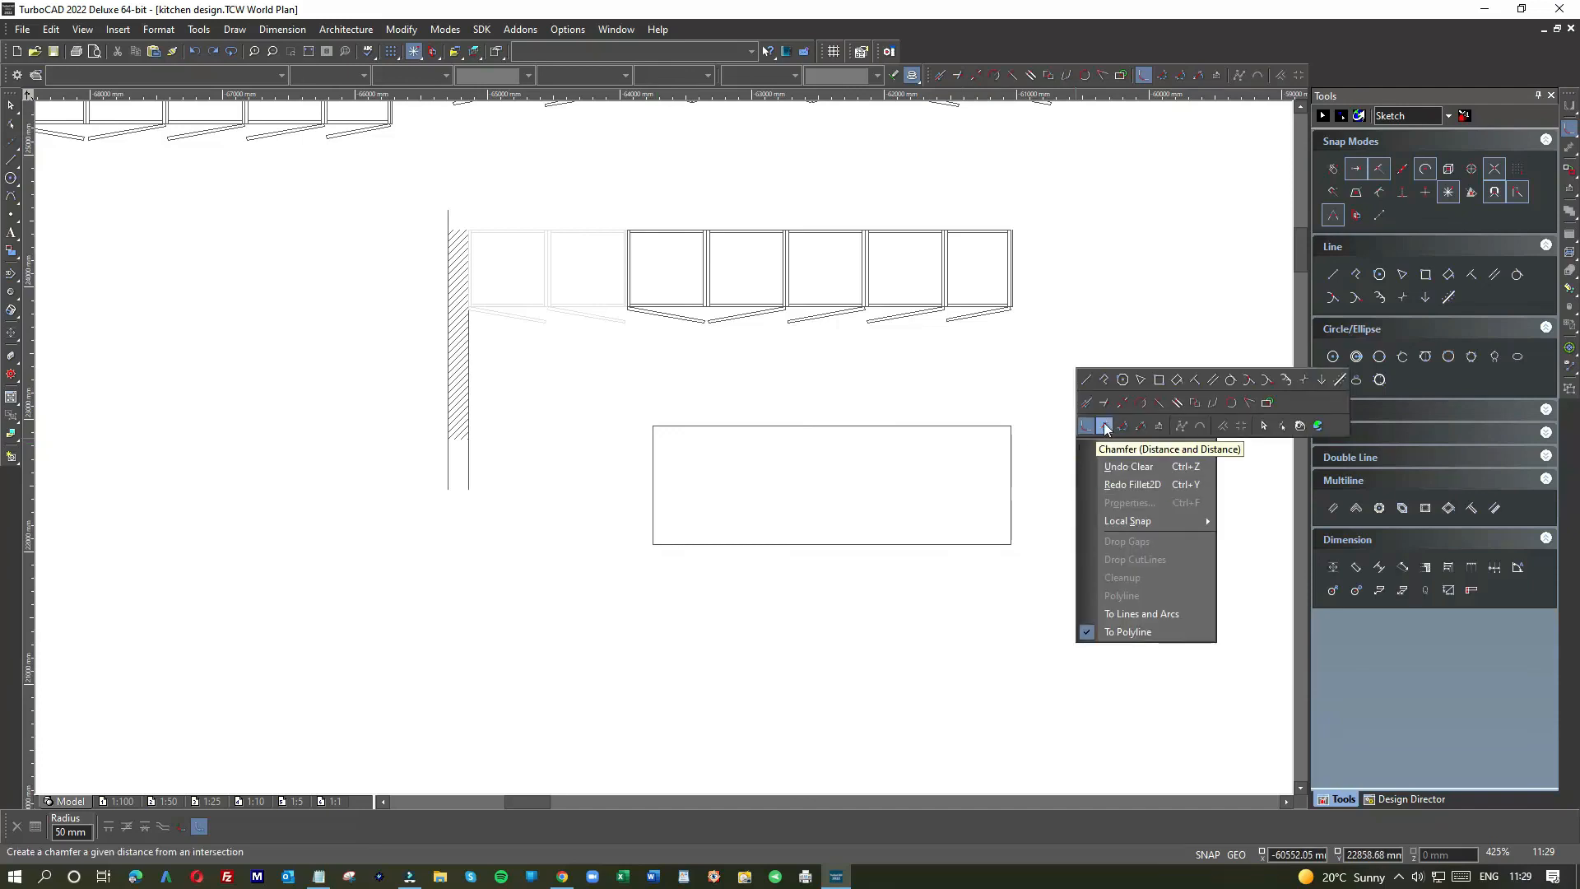
left_click(1103, 425)
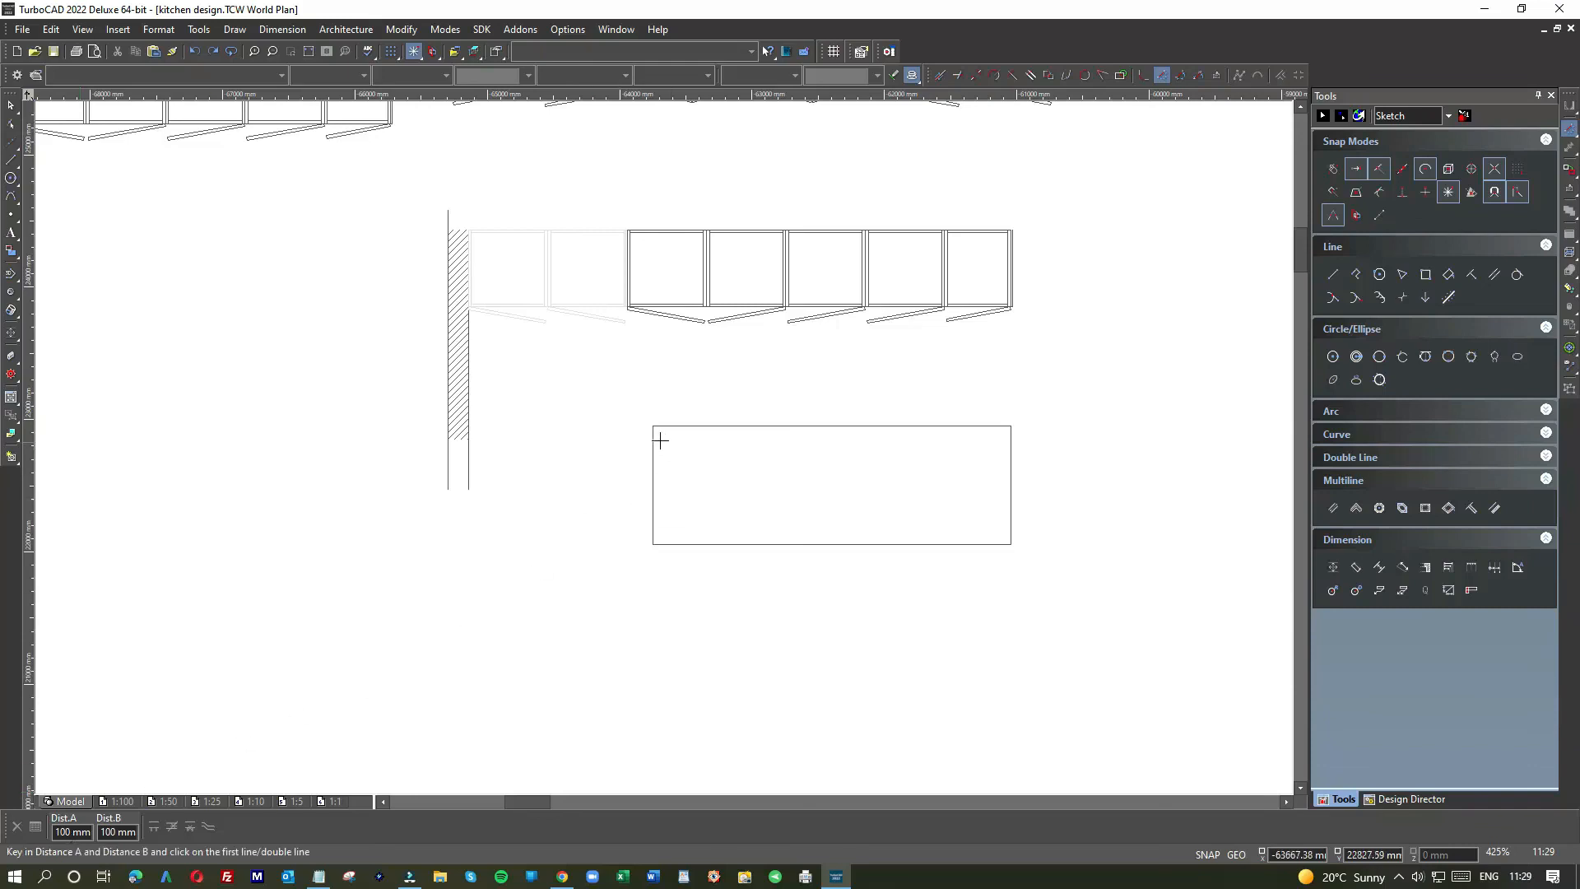
scroll(660, 440, "up", 8)
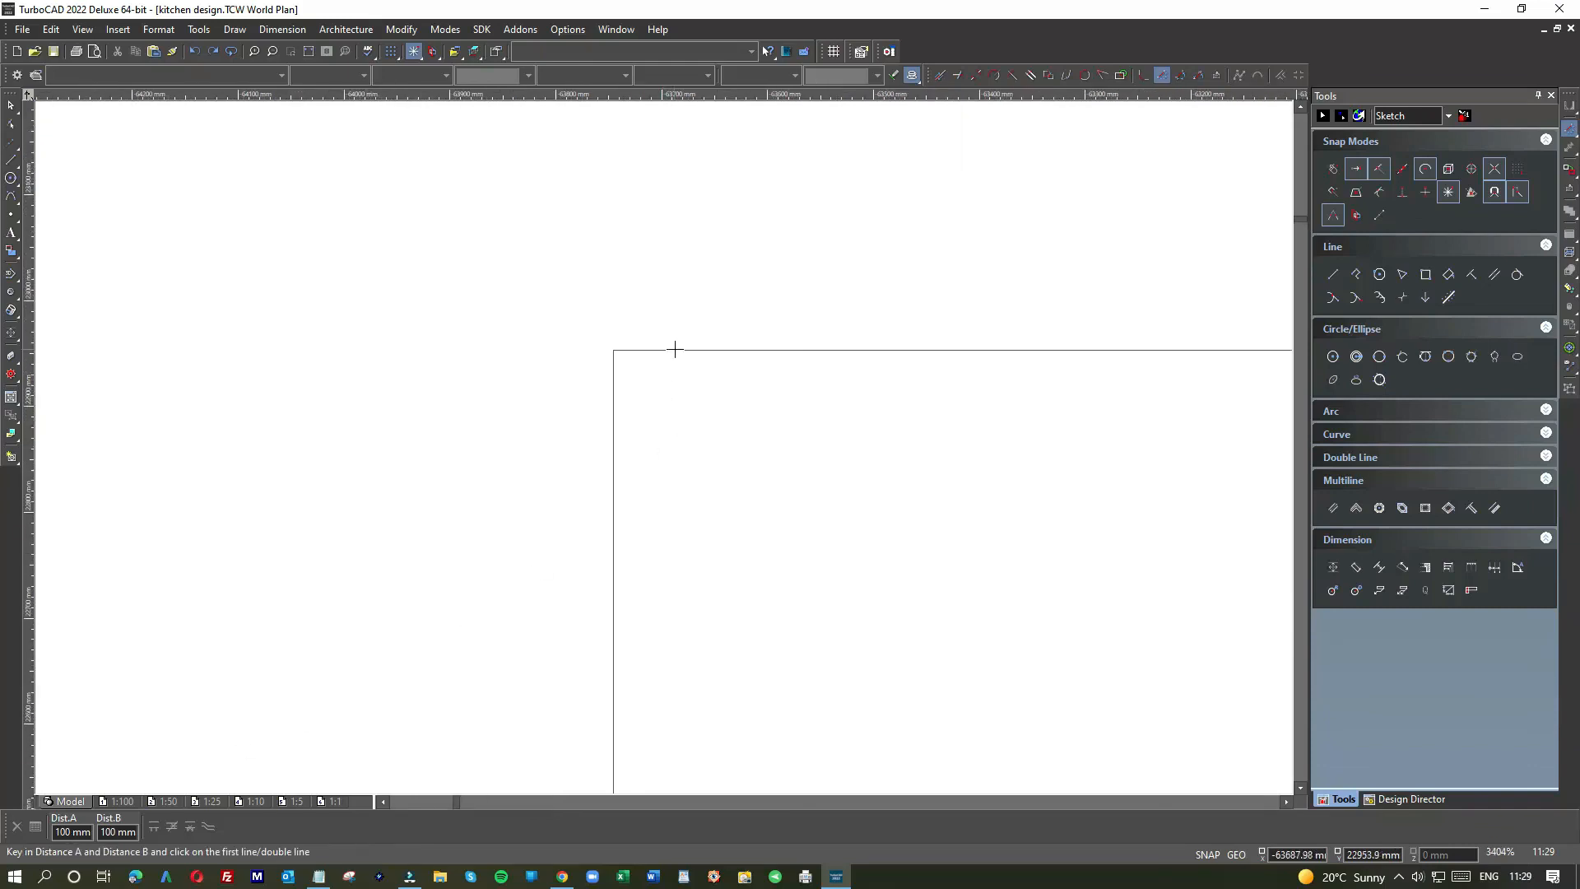
left_click(672, 350)
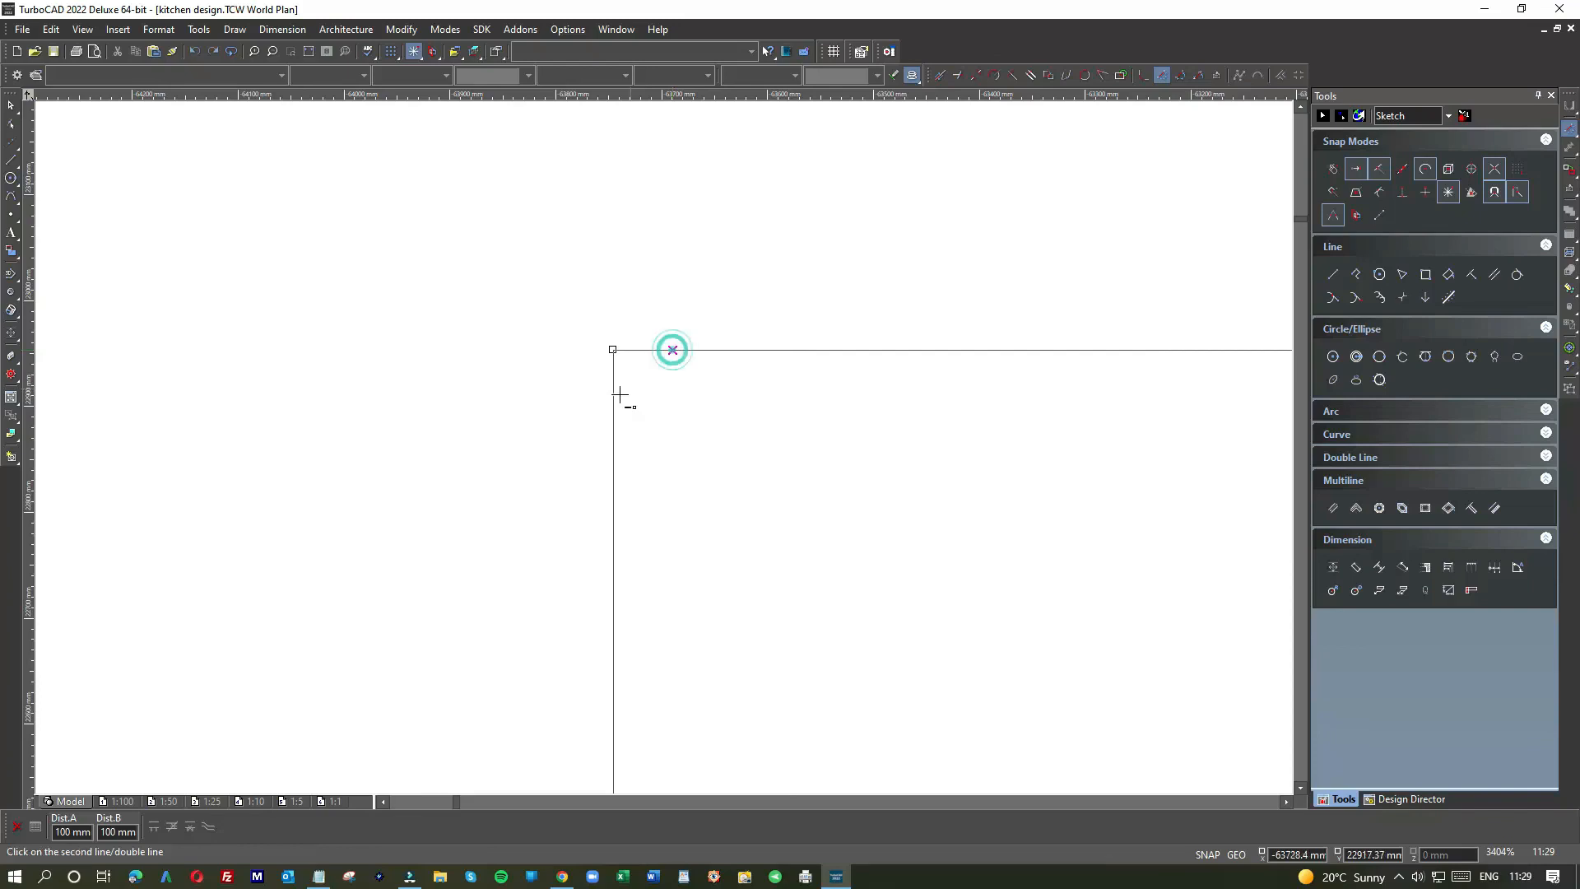
left_click(616, 397)
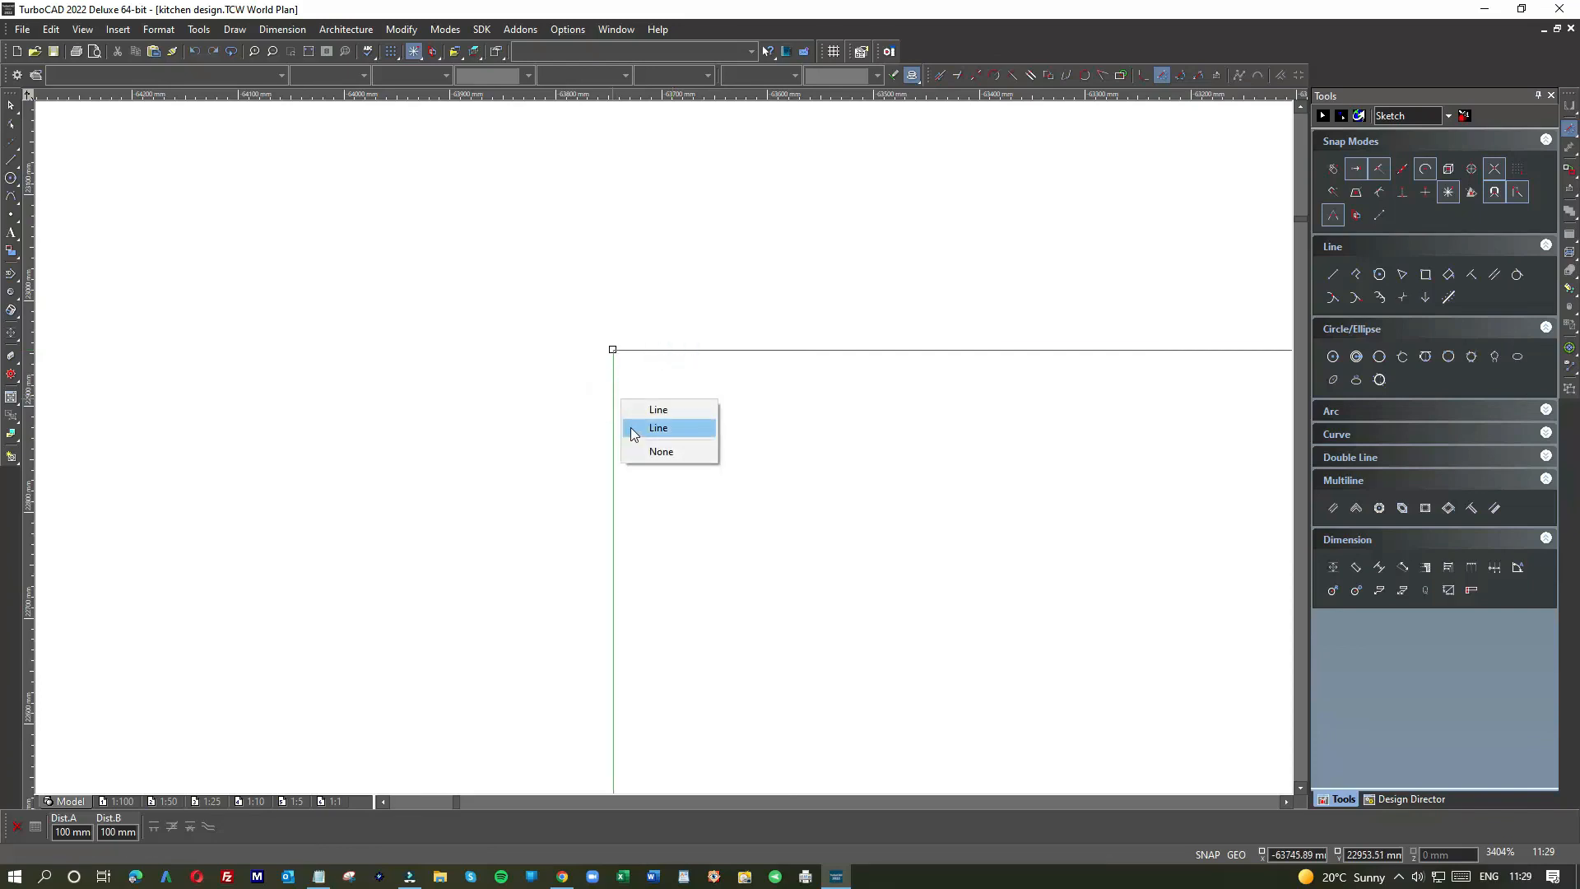
left_click(630, 427)
scroll(663, 447, "down", 8)
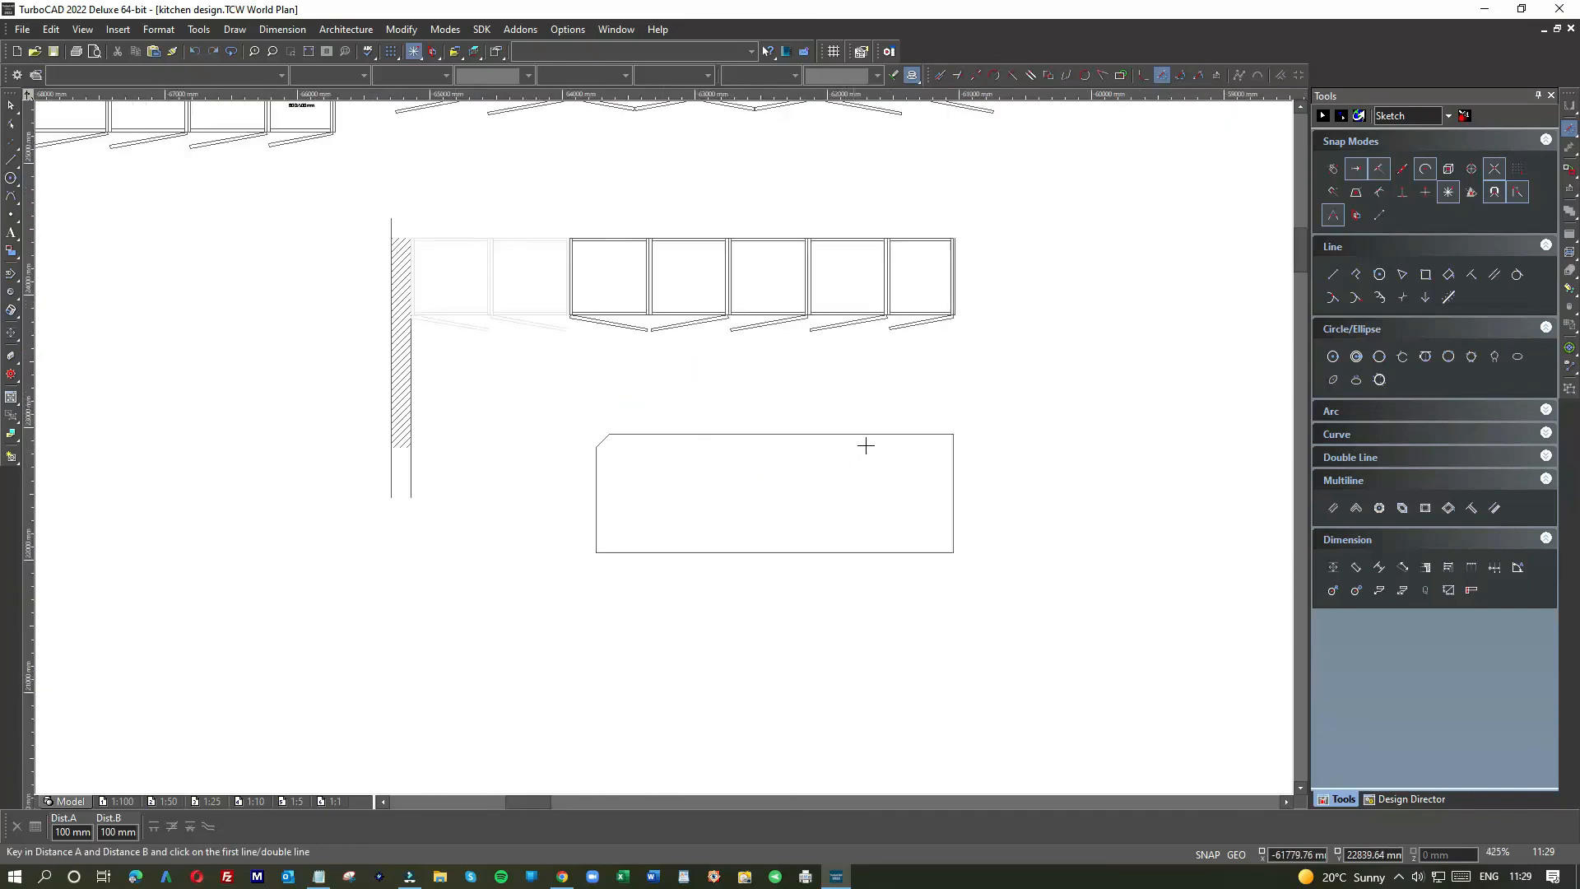
scroll(910, 439, "up", 5)
left_click(720, 428)
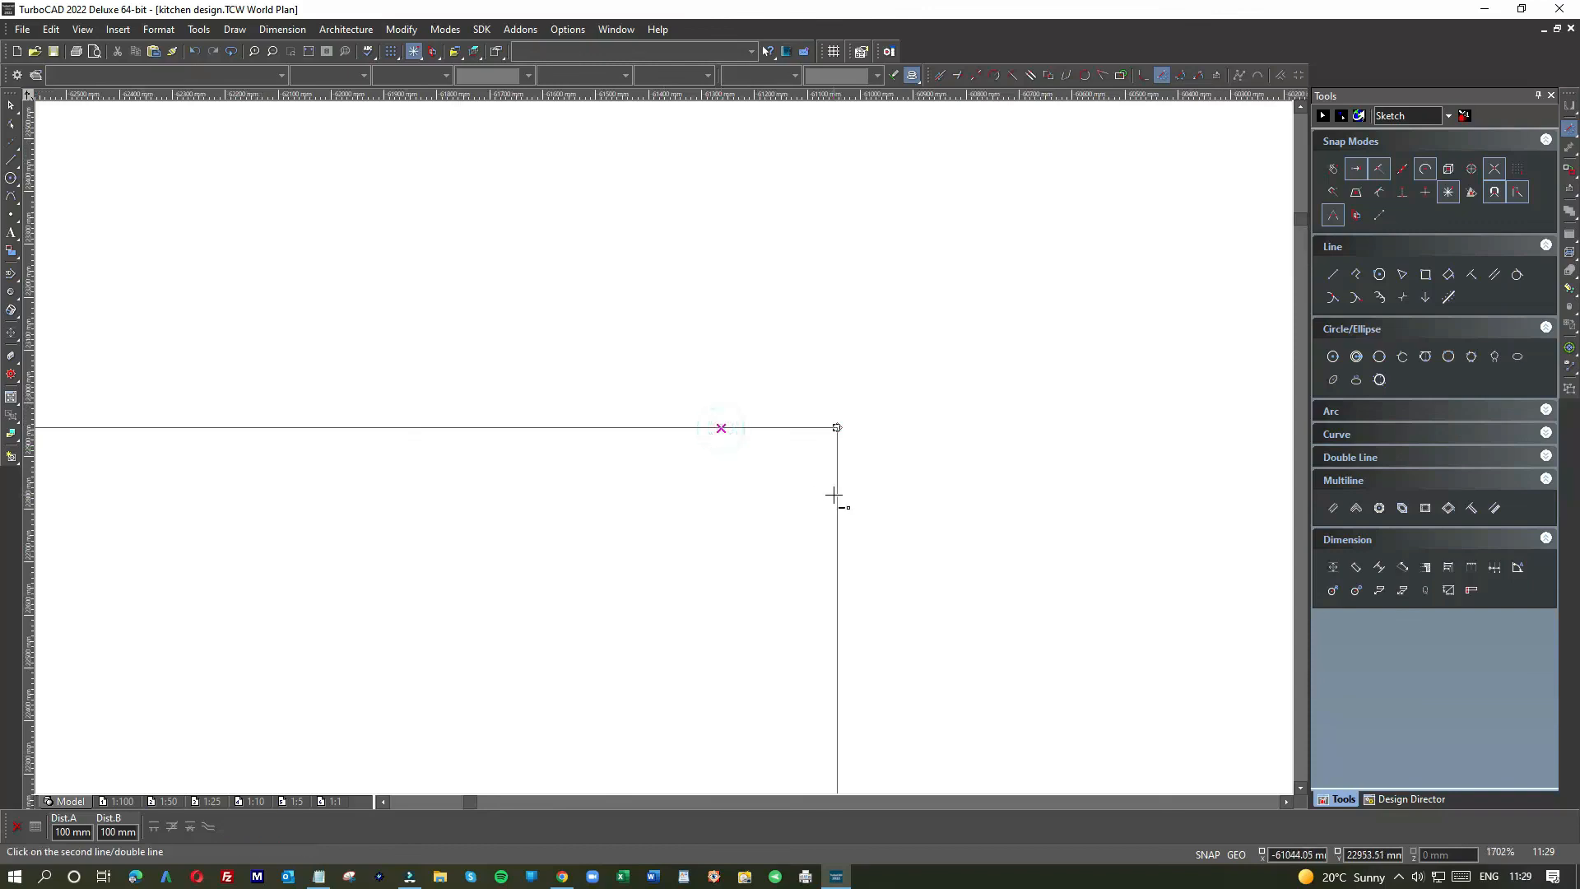
left_click(836, 497)
left_click(860, 524)
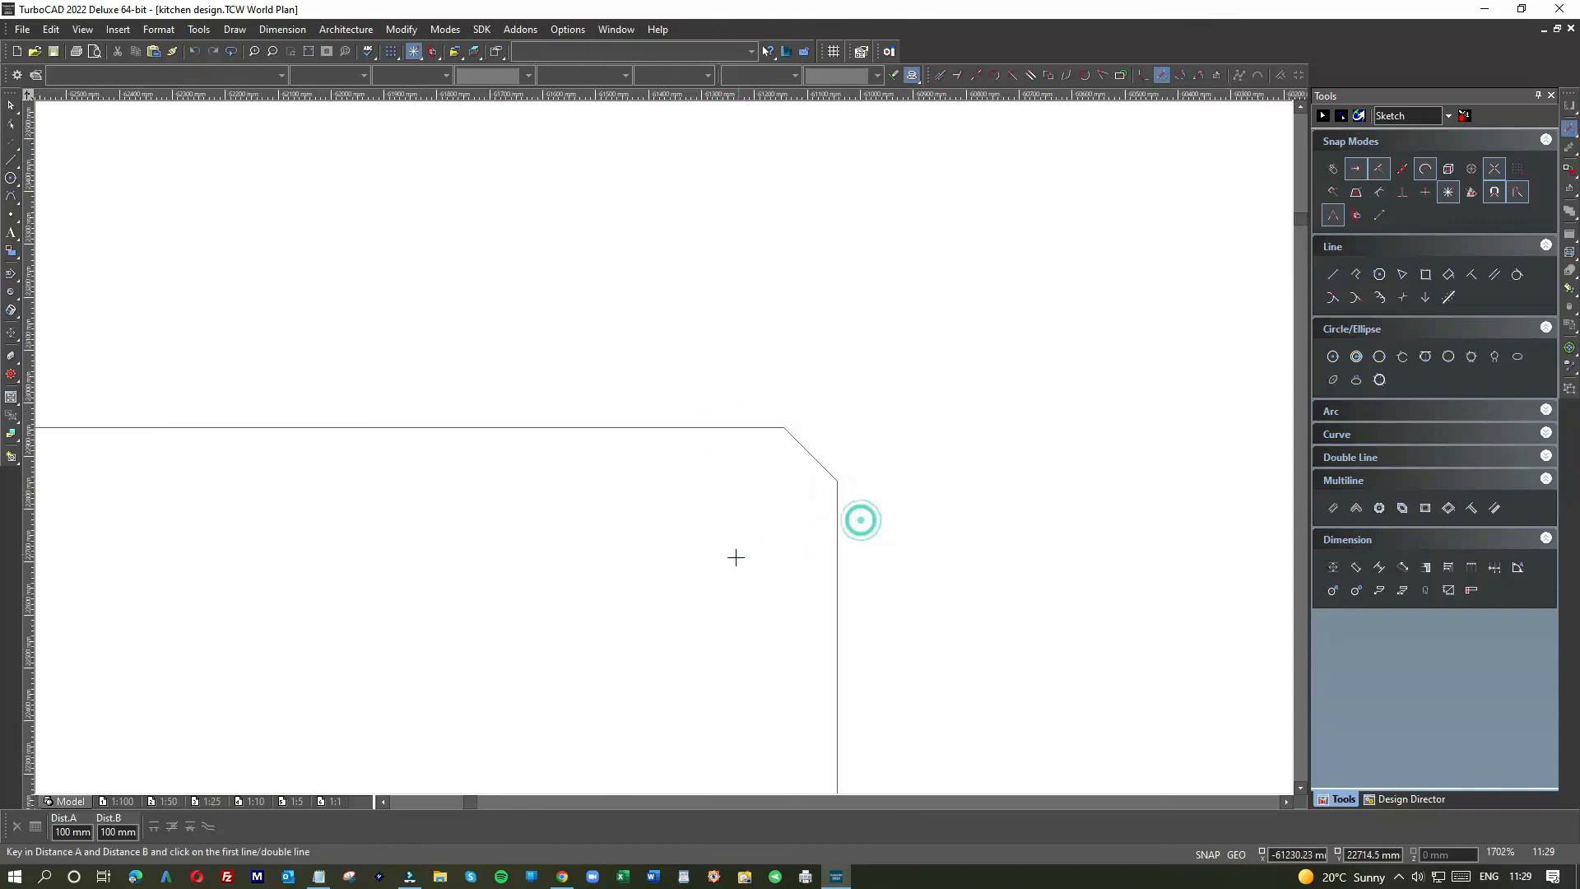
Step: Chamfer the bottom-right and bottom-left corners by 100 mm and zoom to inspect the result
scroll(655, 483, "down", 8)
scroll(662, 446, "up", 5)
left_click(743, 367)
left_click(716, 421)
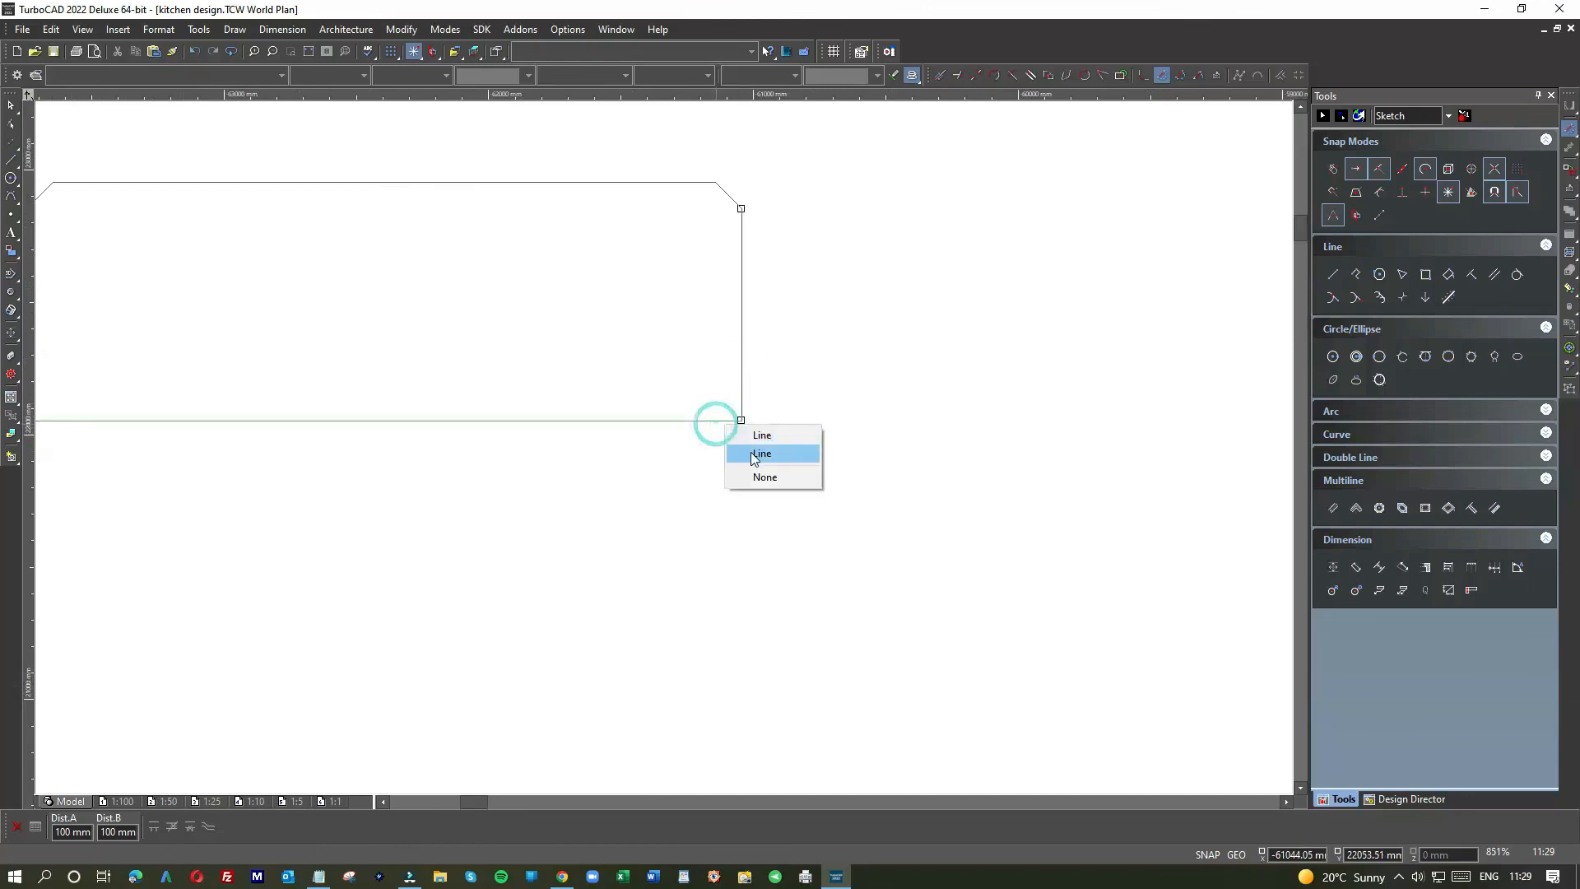
left_click(754, 454)
scroll(663, 444, "down", 5)
scroll(557, 458, "up", 5)
left_click(632, 411)
left_click(583, 360)
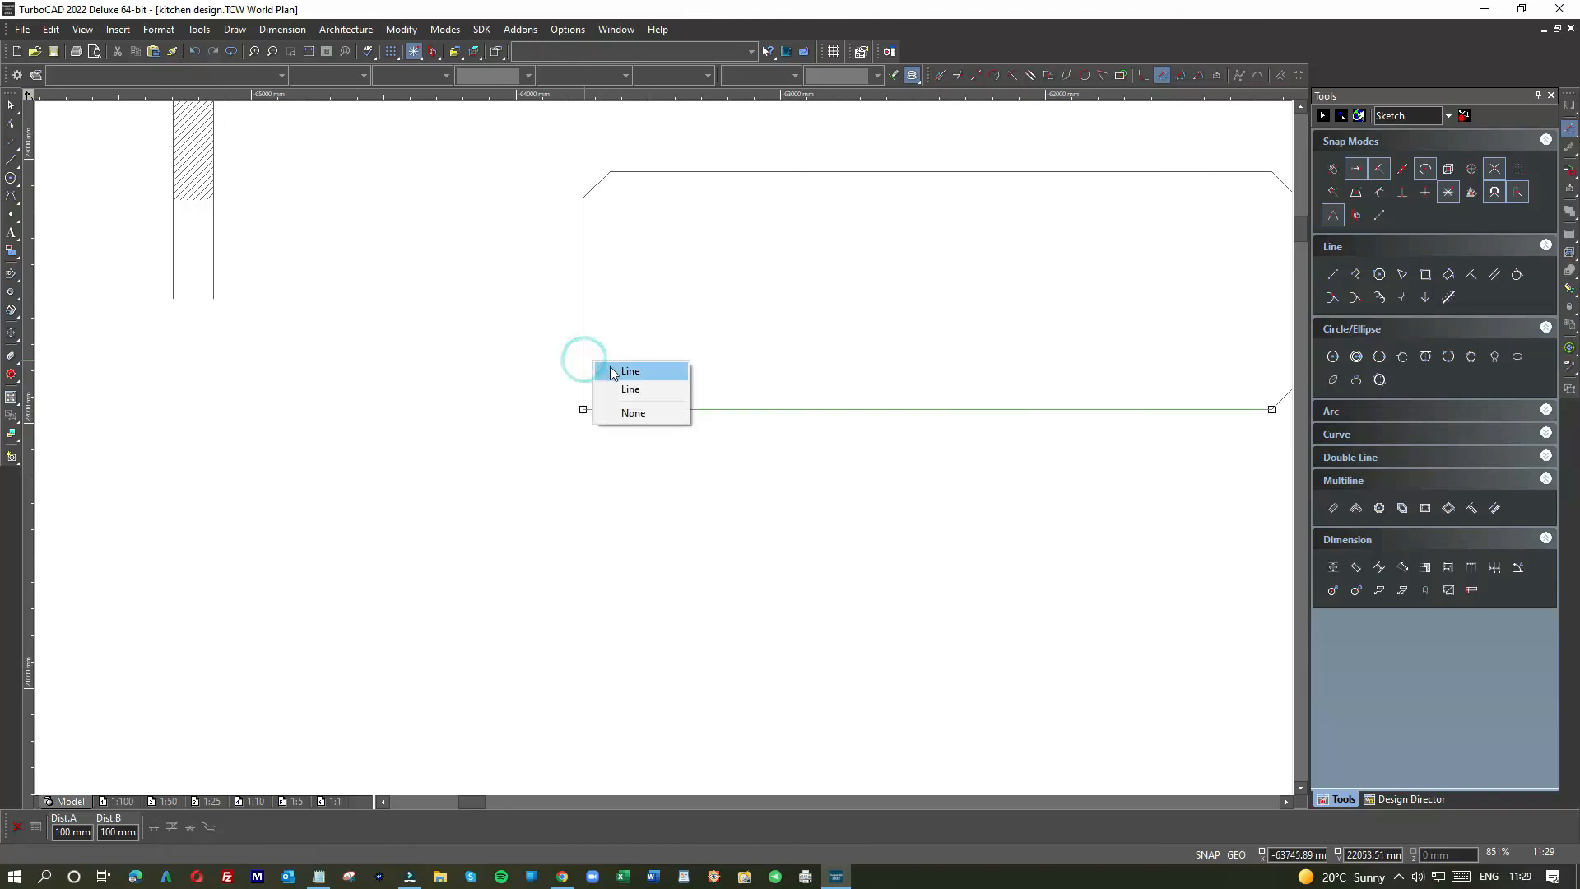
left_click(610, 370)
left_click(583, 362)
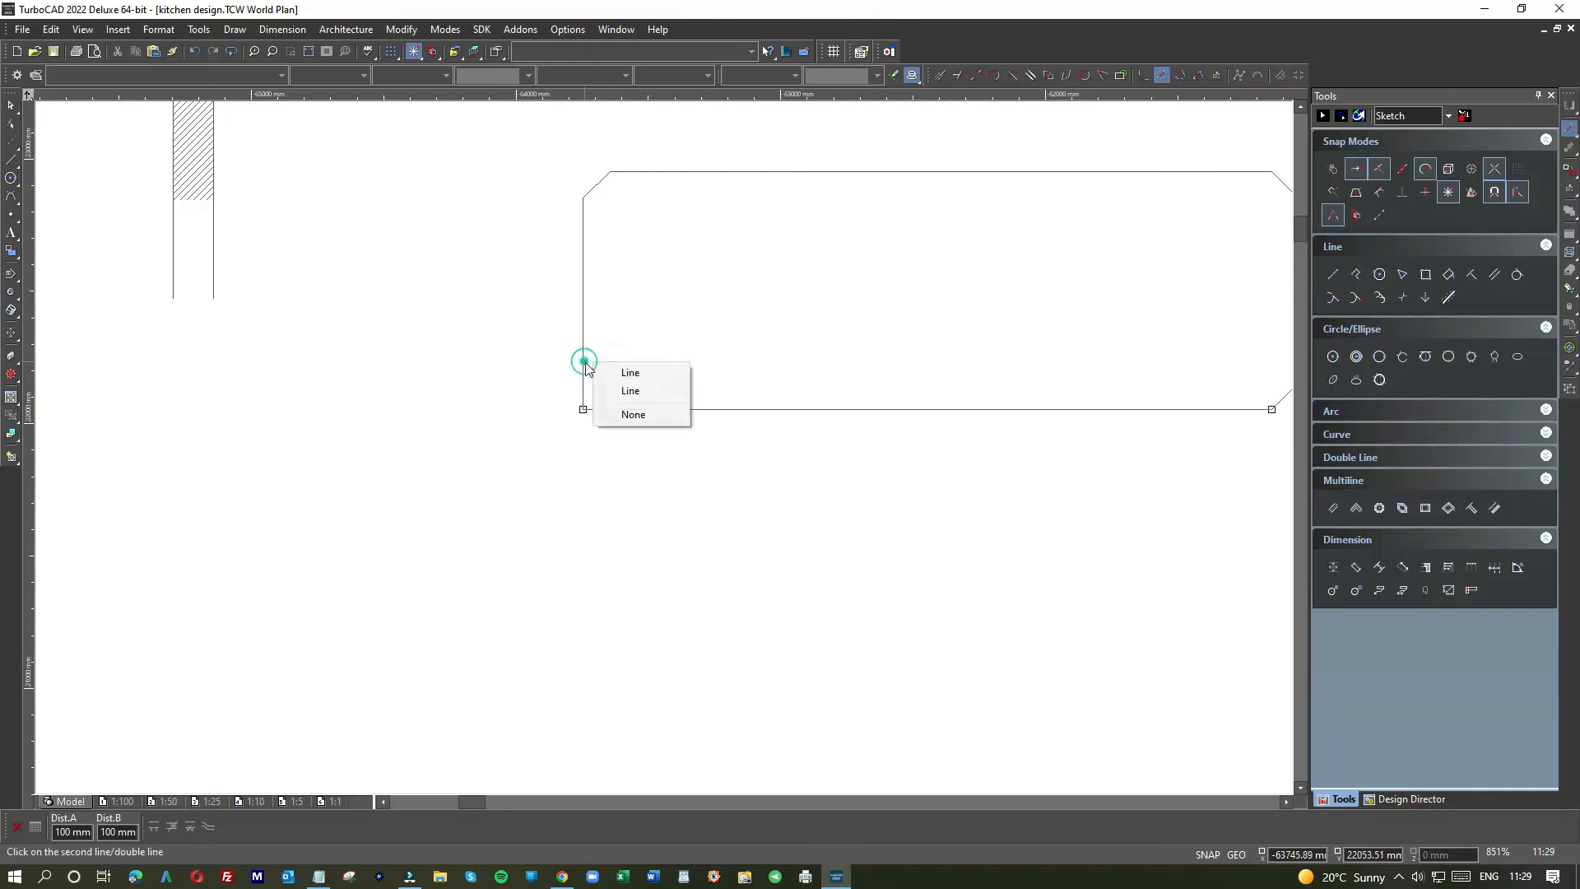
left_click(631, 391)
scroll(663, 444, "down", 6)
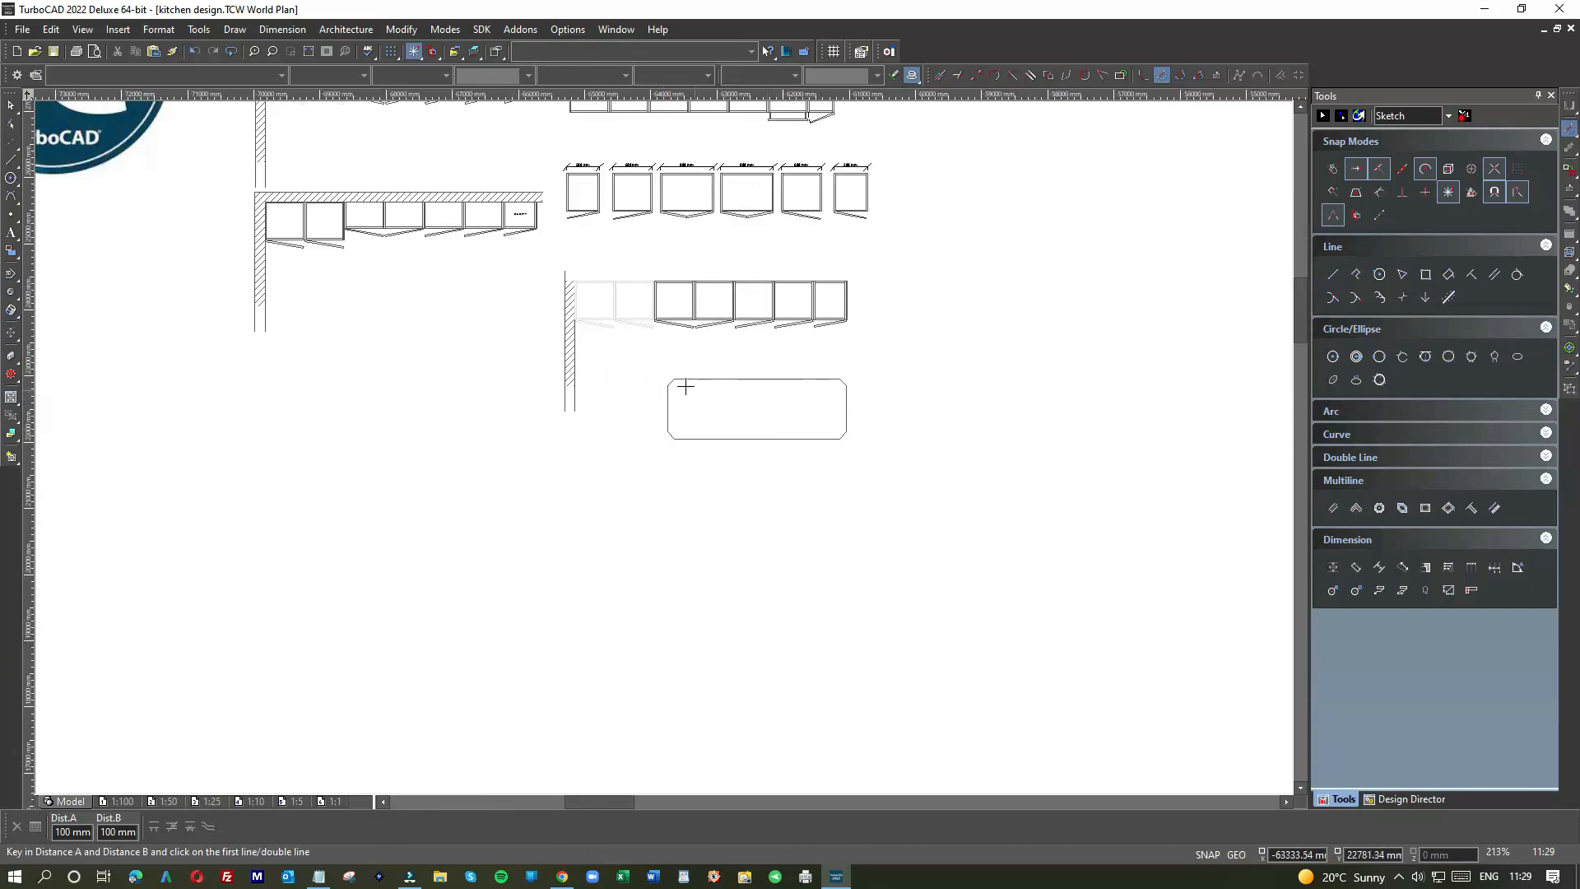
scroll(685, 386, "up", 3)
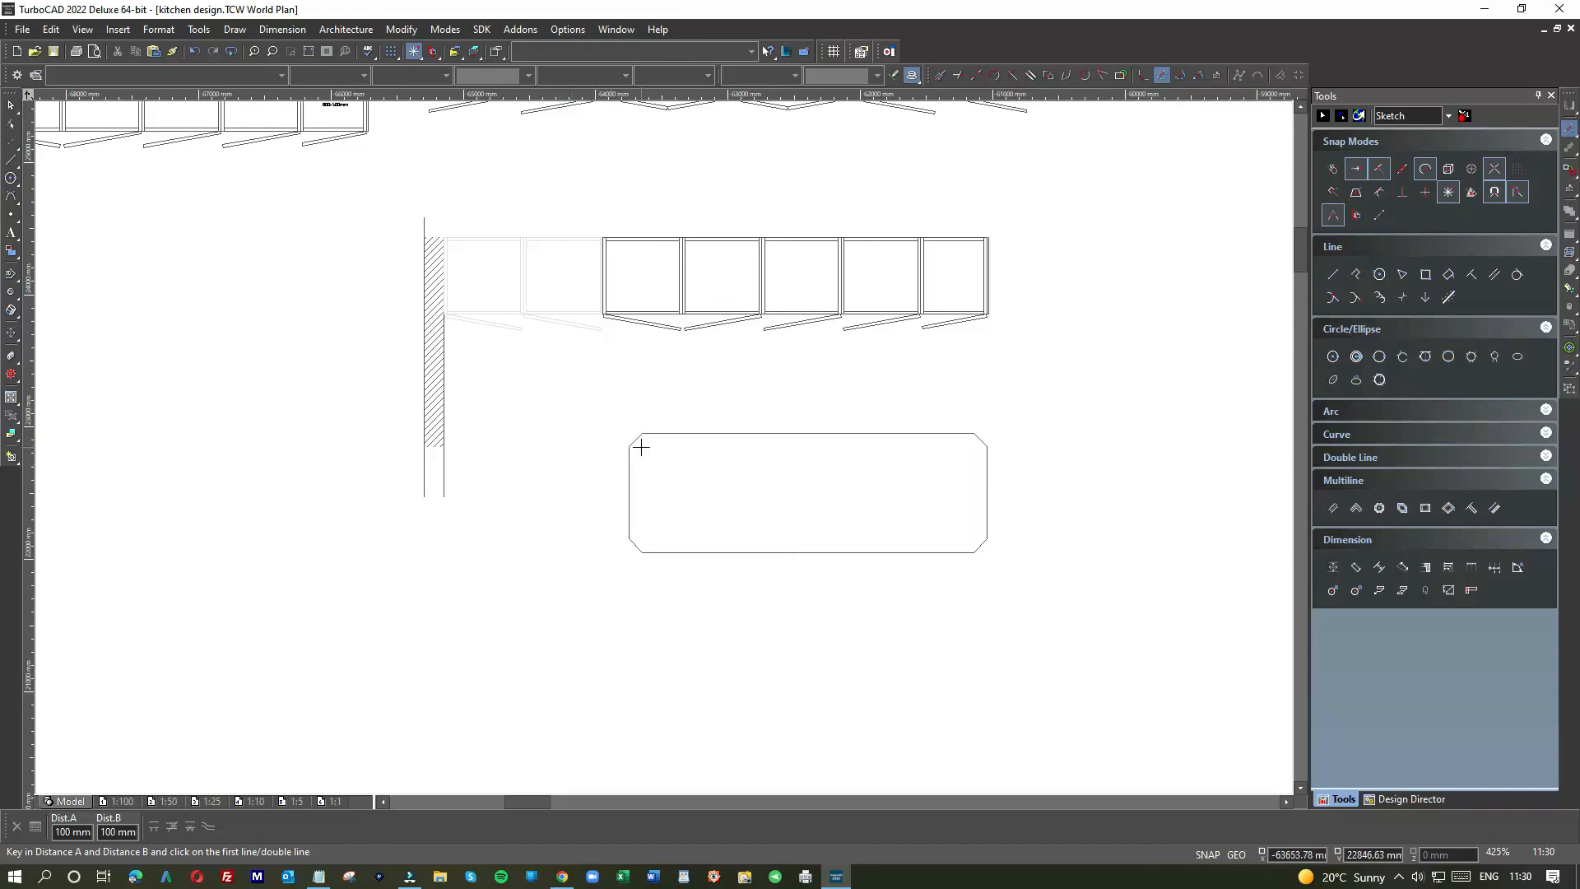
scroll(641, 446, "up", 5)
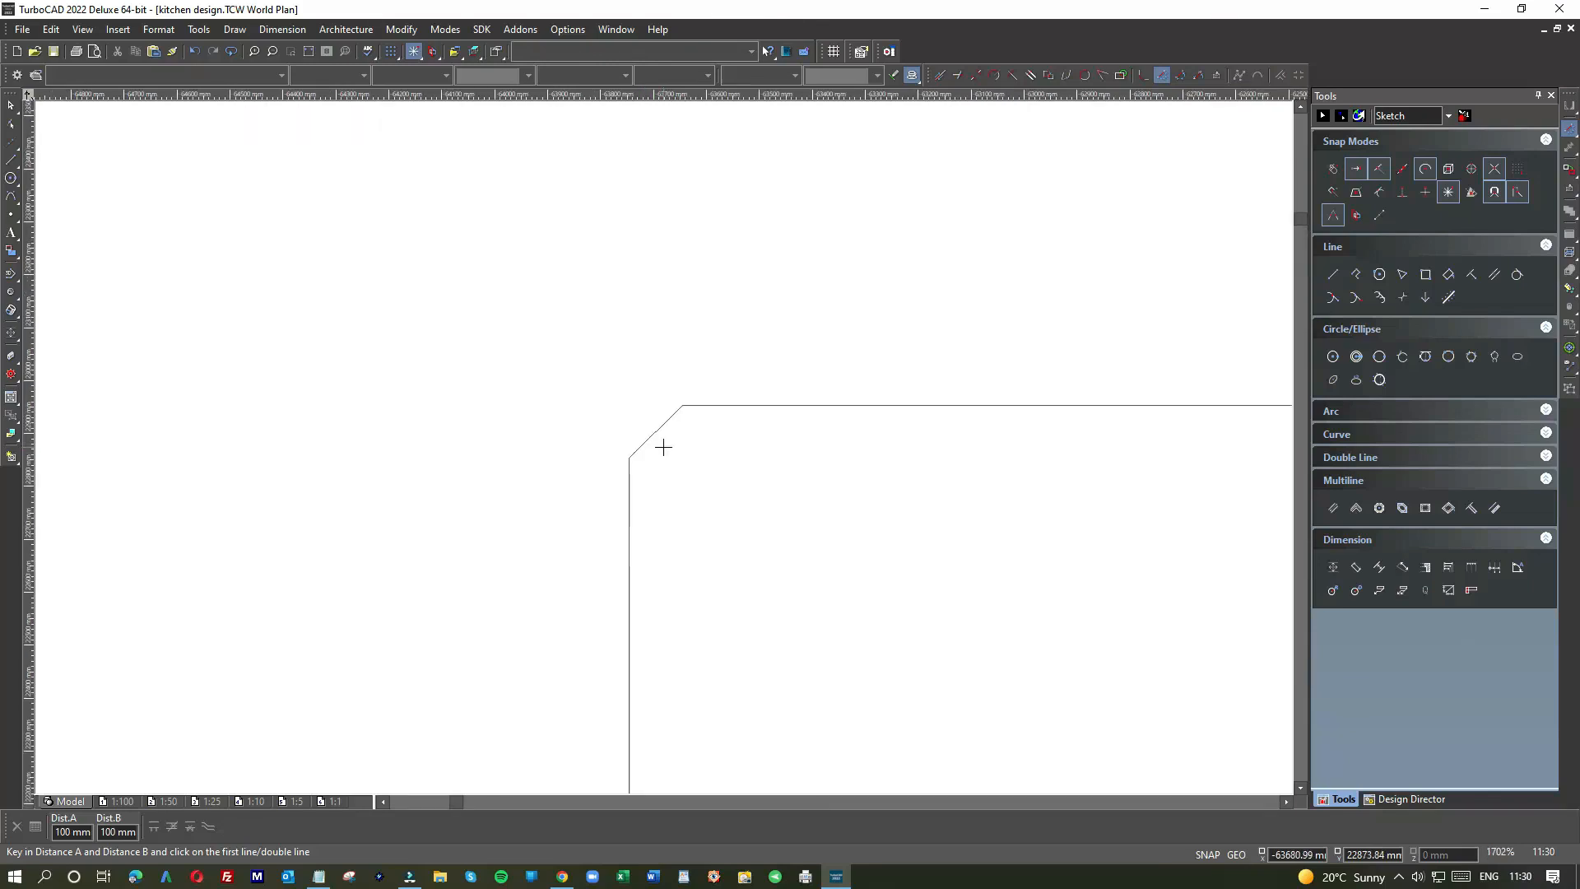
scroll(659, 444, "down", 5)
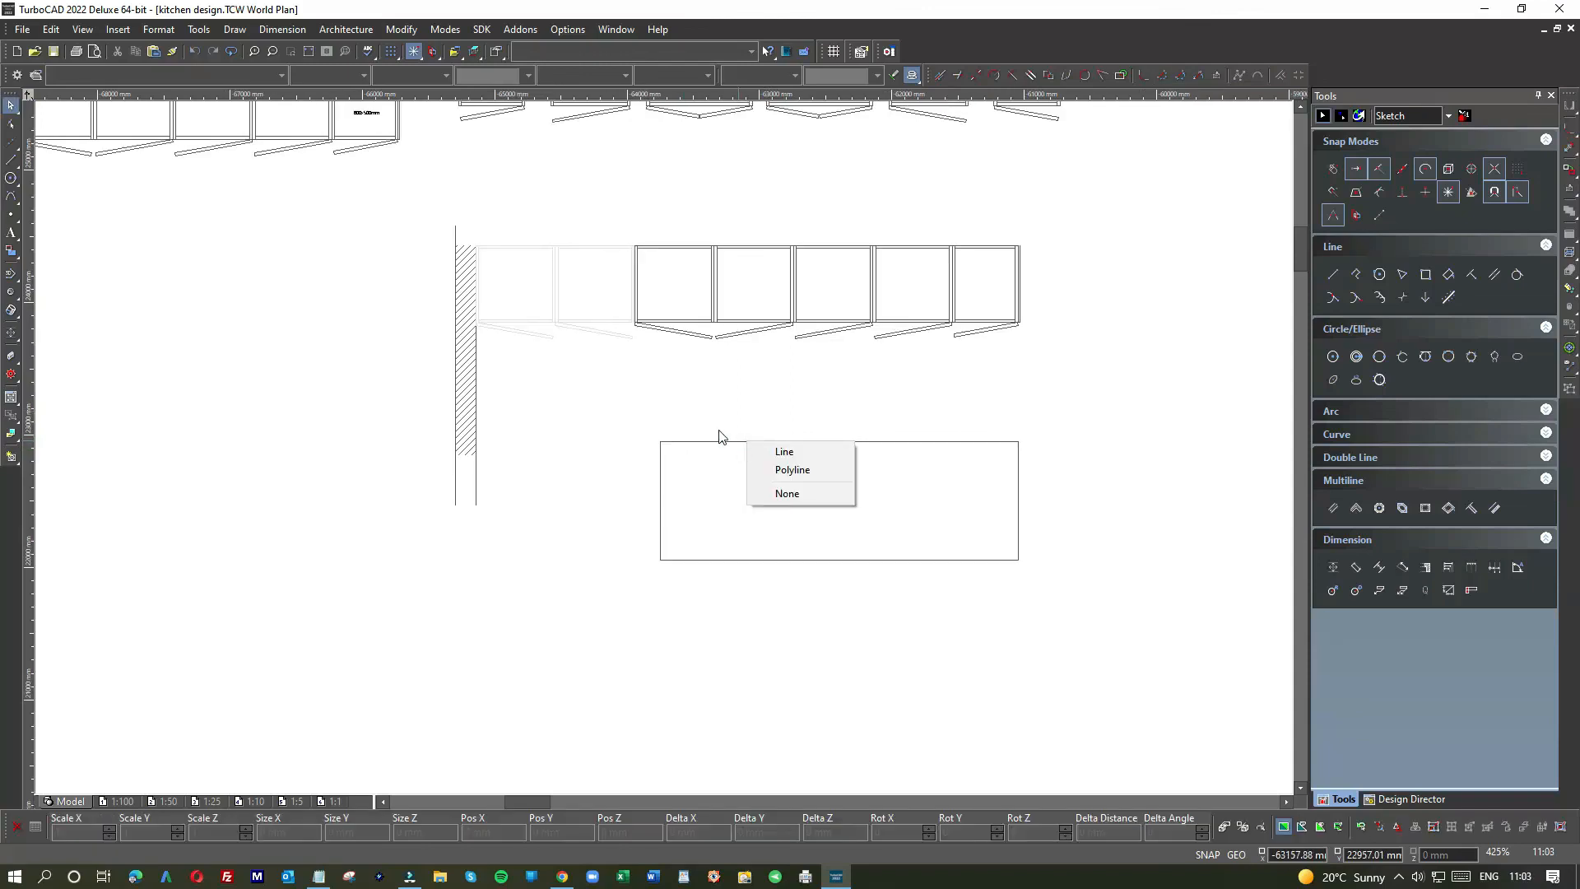
left_click(899, 422)
scroll(900, 420, "down", 5)
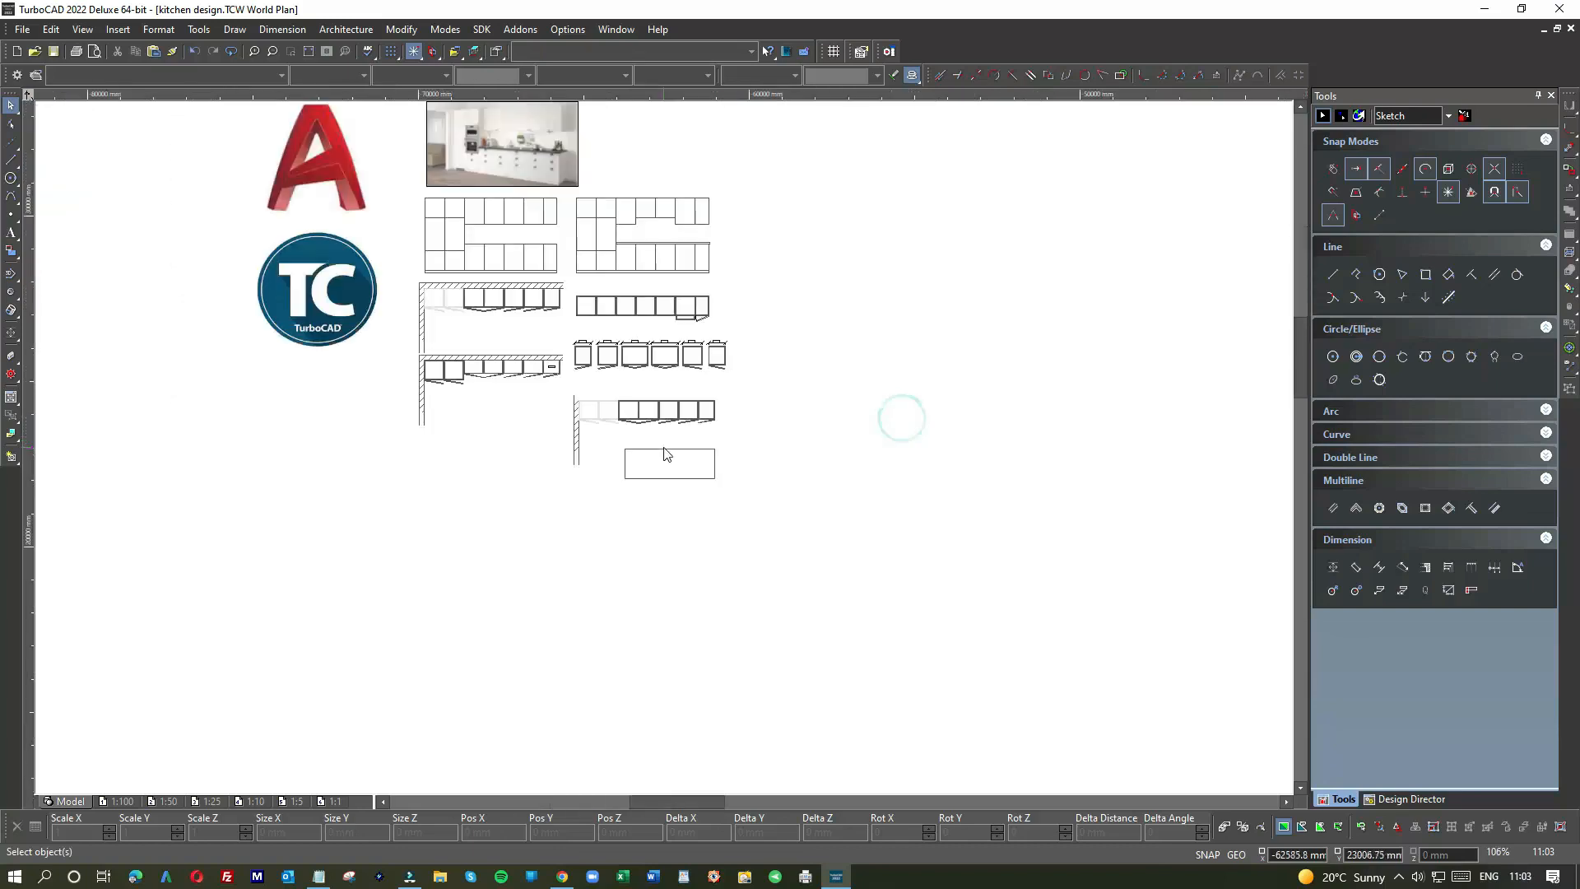
scroll(515, 388, "down", 3)
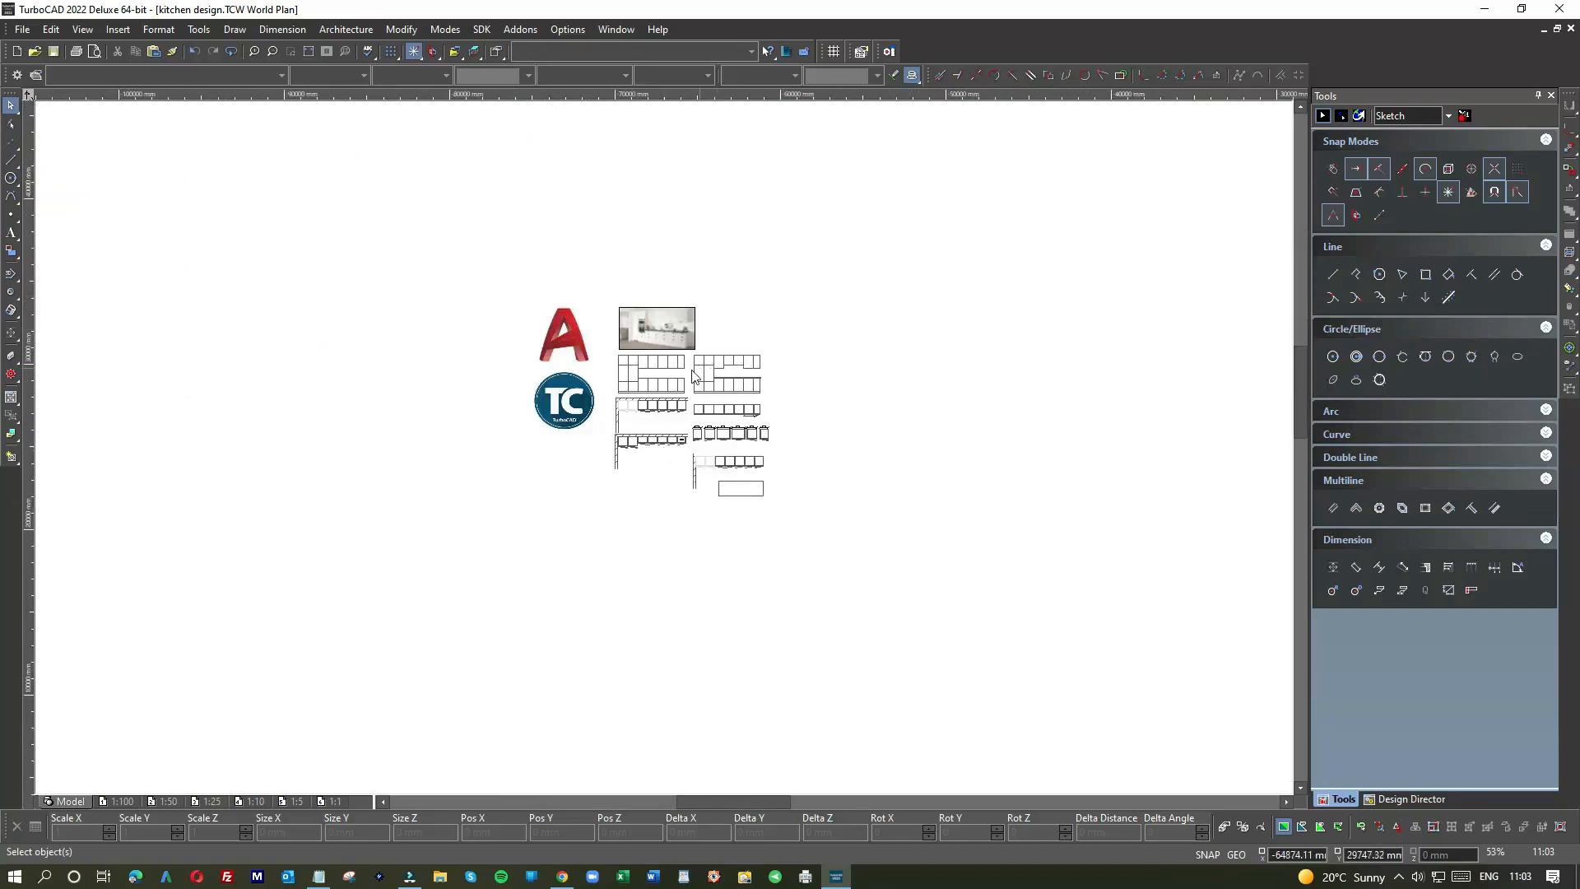
scroll(693, 377, "up", 4)
scroll(693, 523, "down", 2)
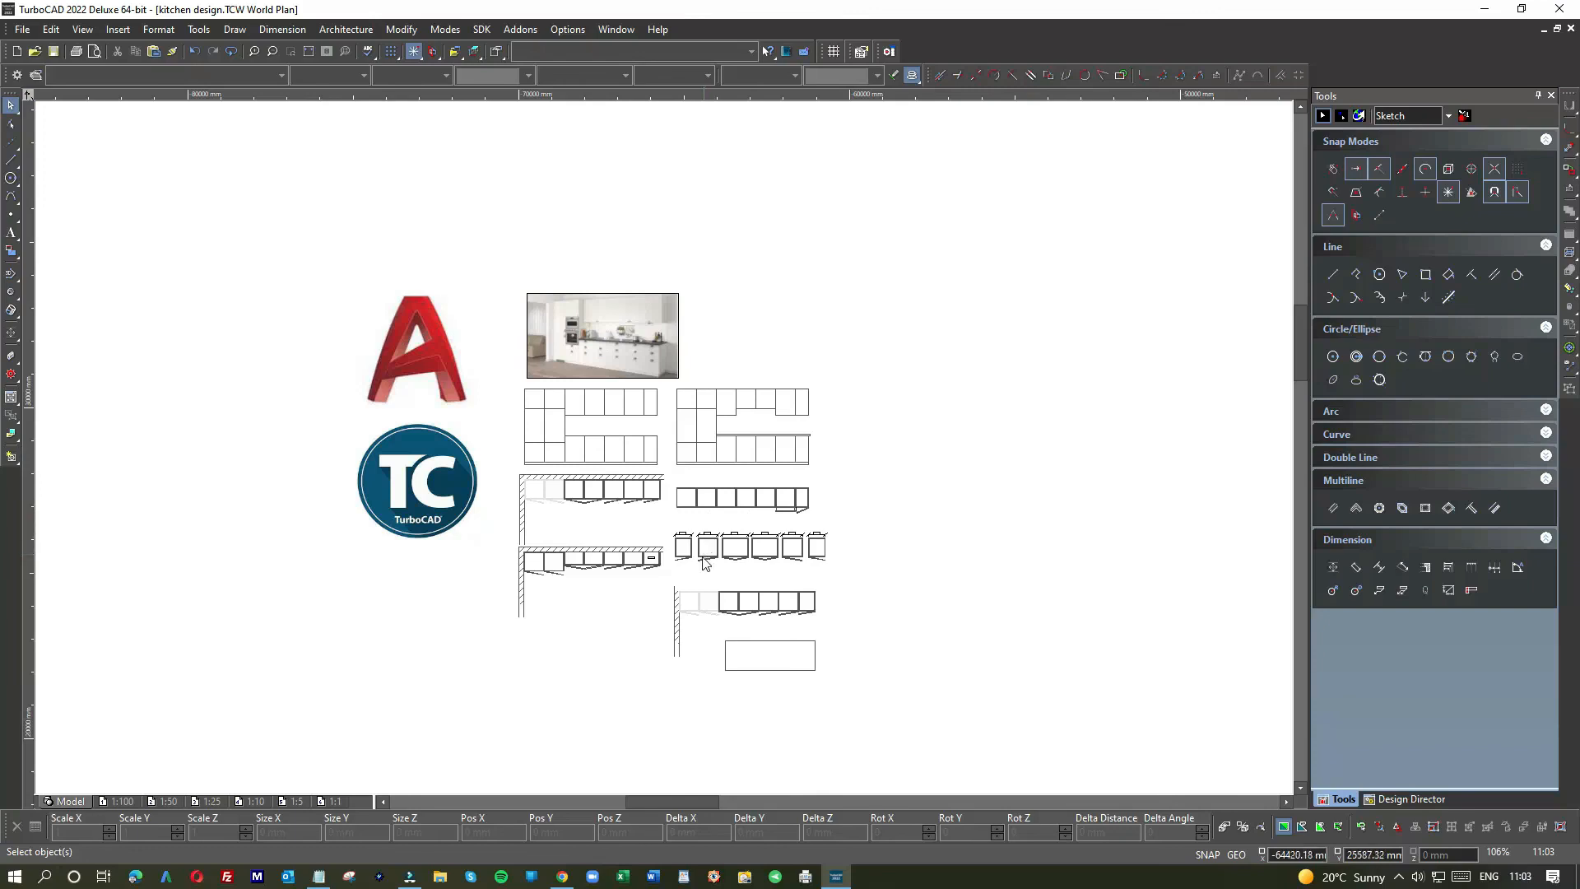
scroll(706, 562, "up", 6)
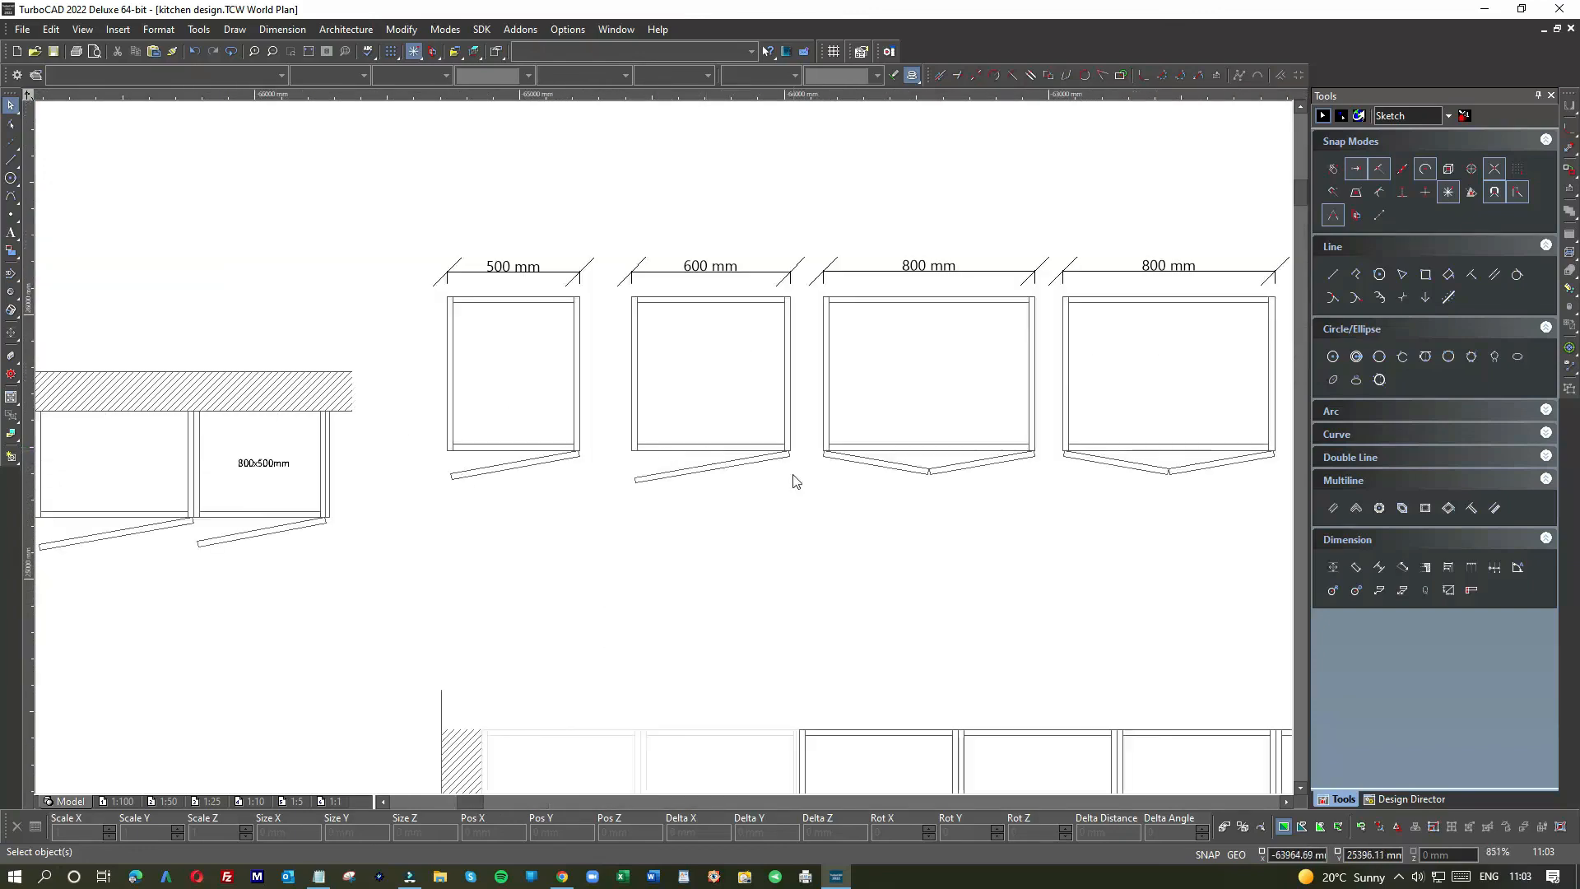
scroll(791, 457, "up", 6)
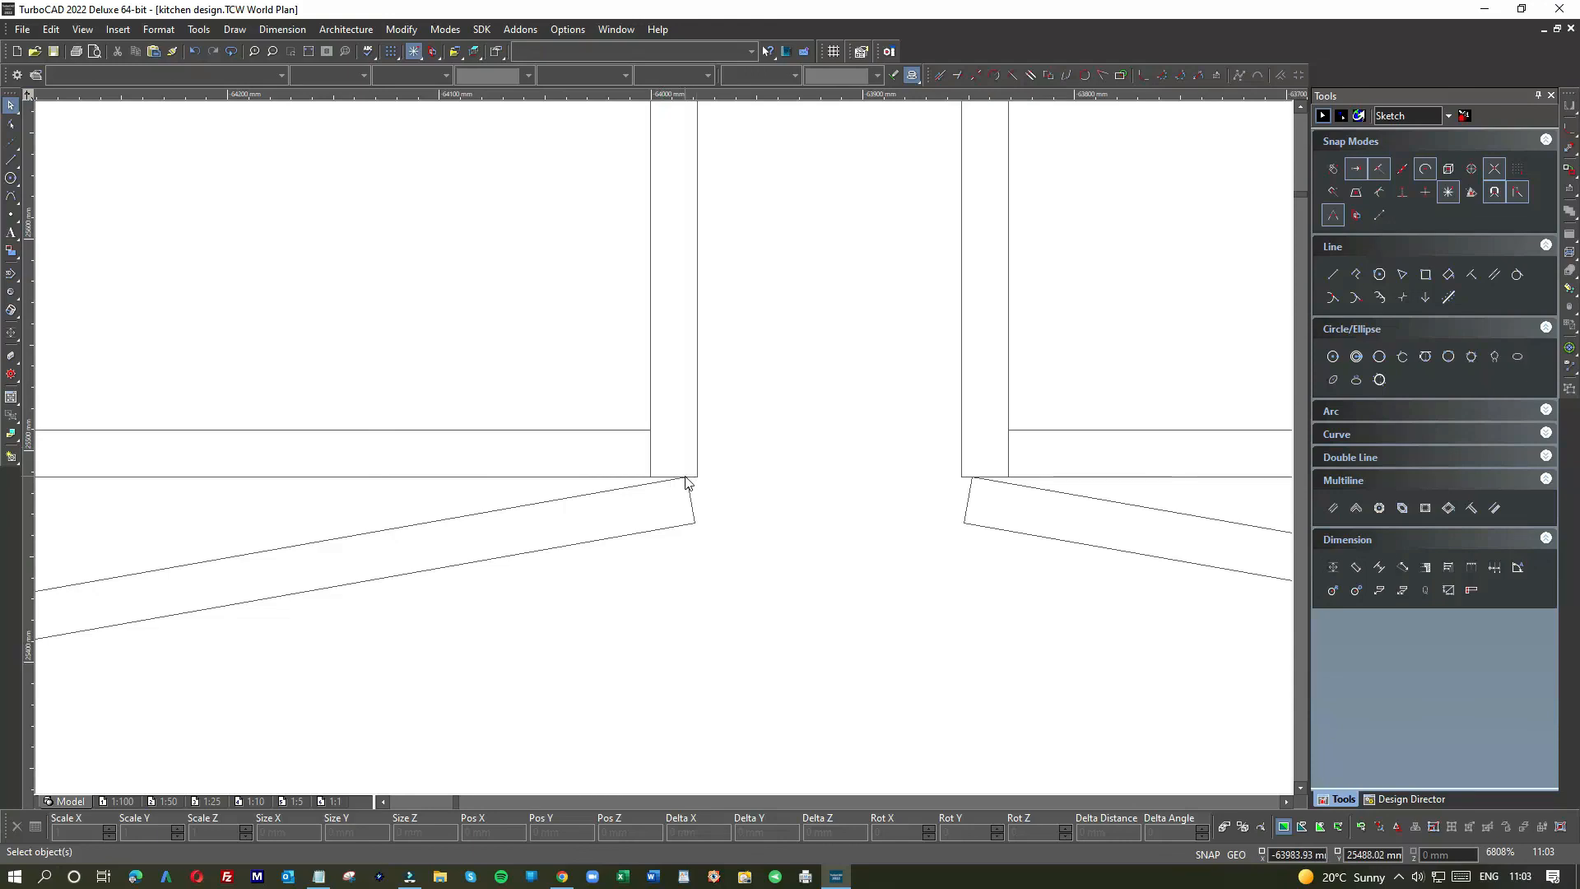
scroll(679, 469, "down", 3)
scroll(650, 457, "down", 3)
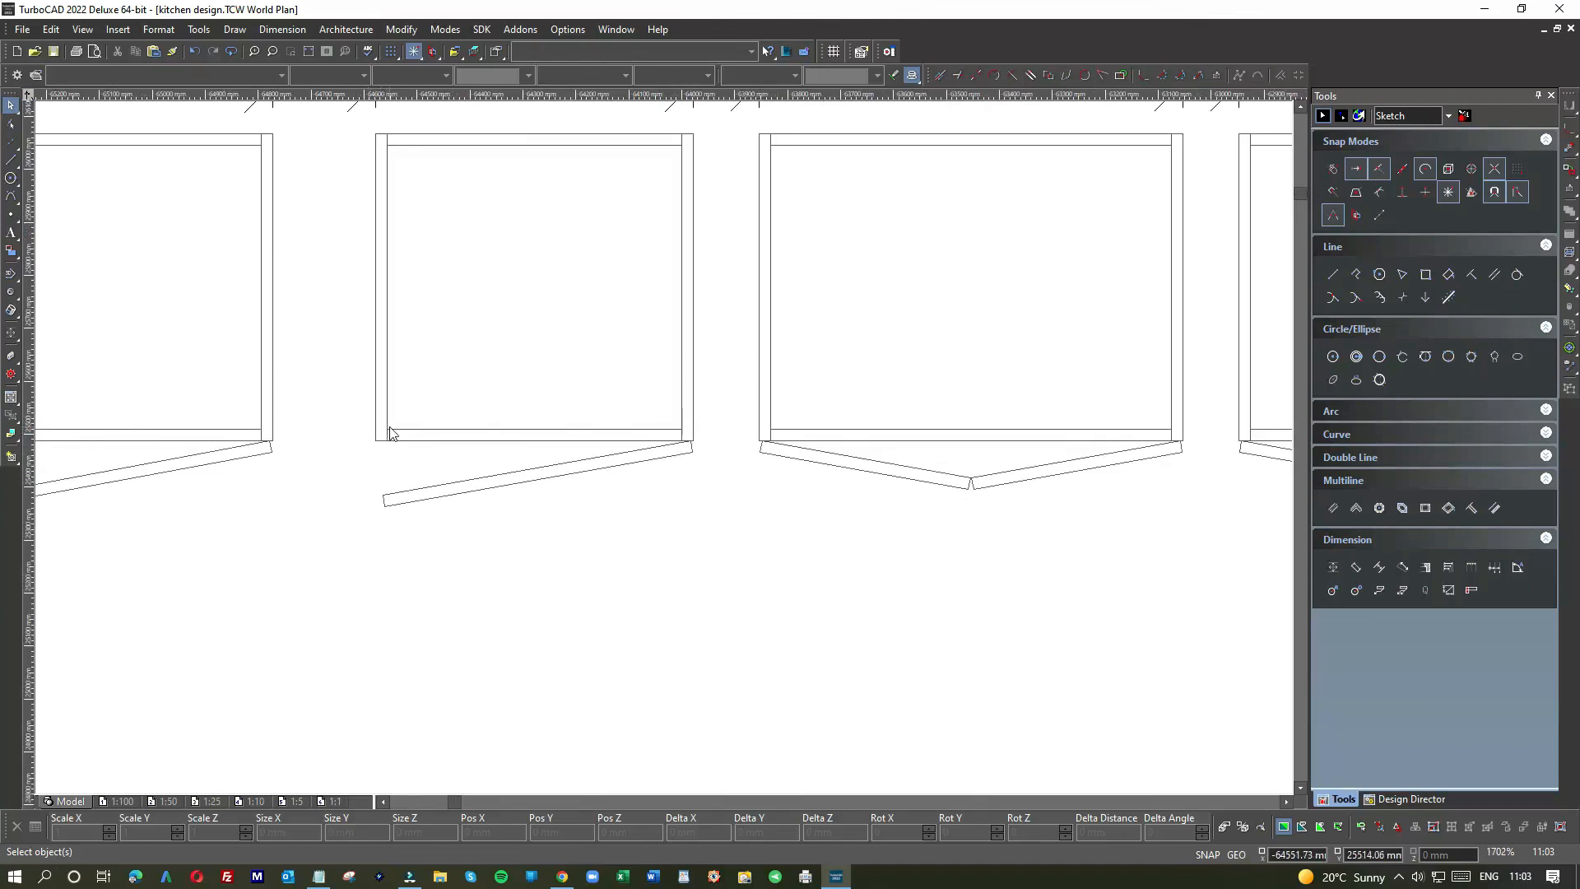
scroll(391, 429, "down", 2)
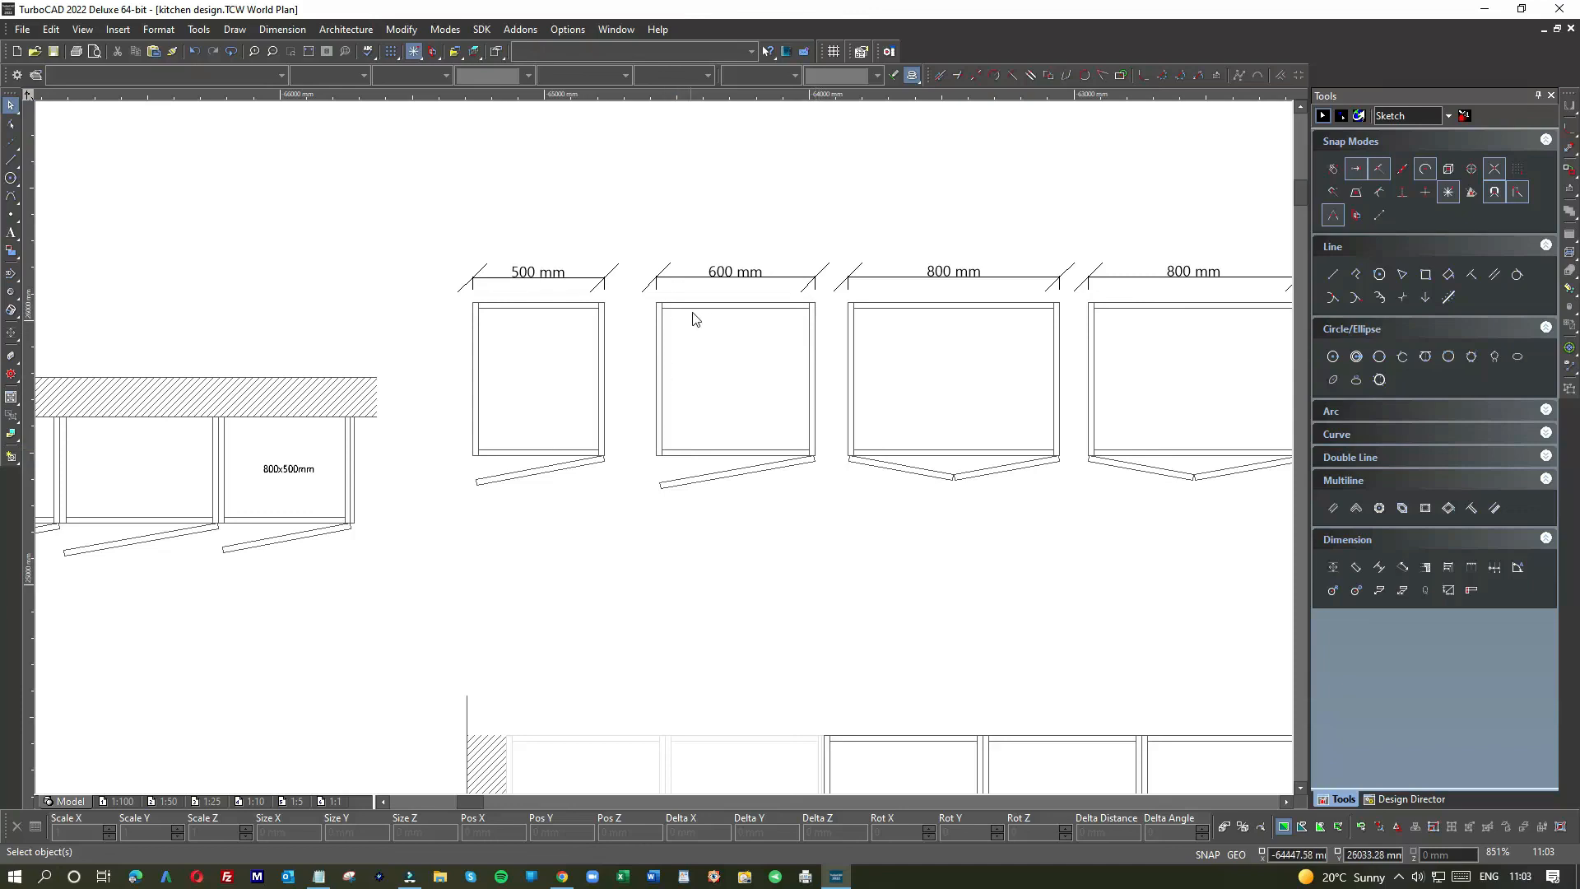
scroll(659, 452, "up", 2)
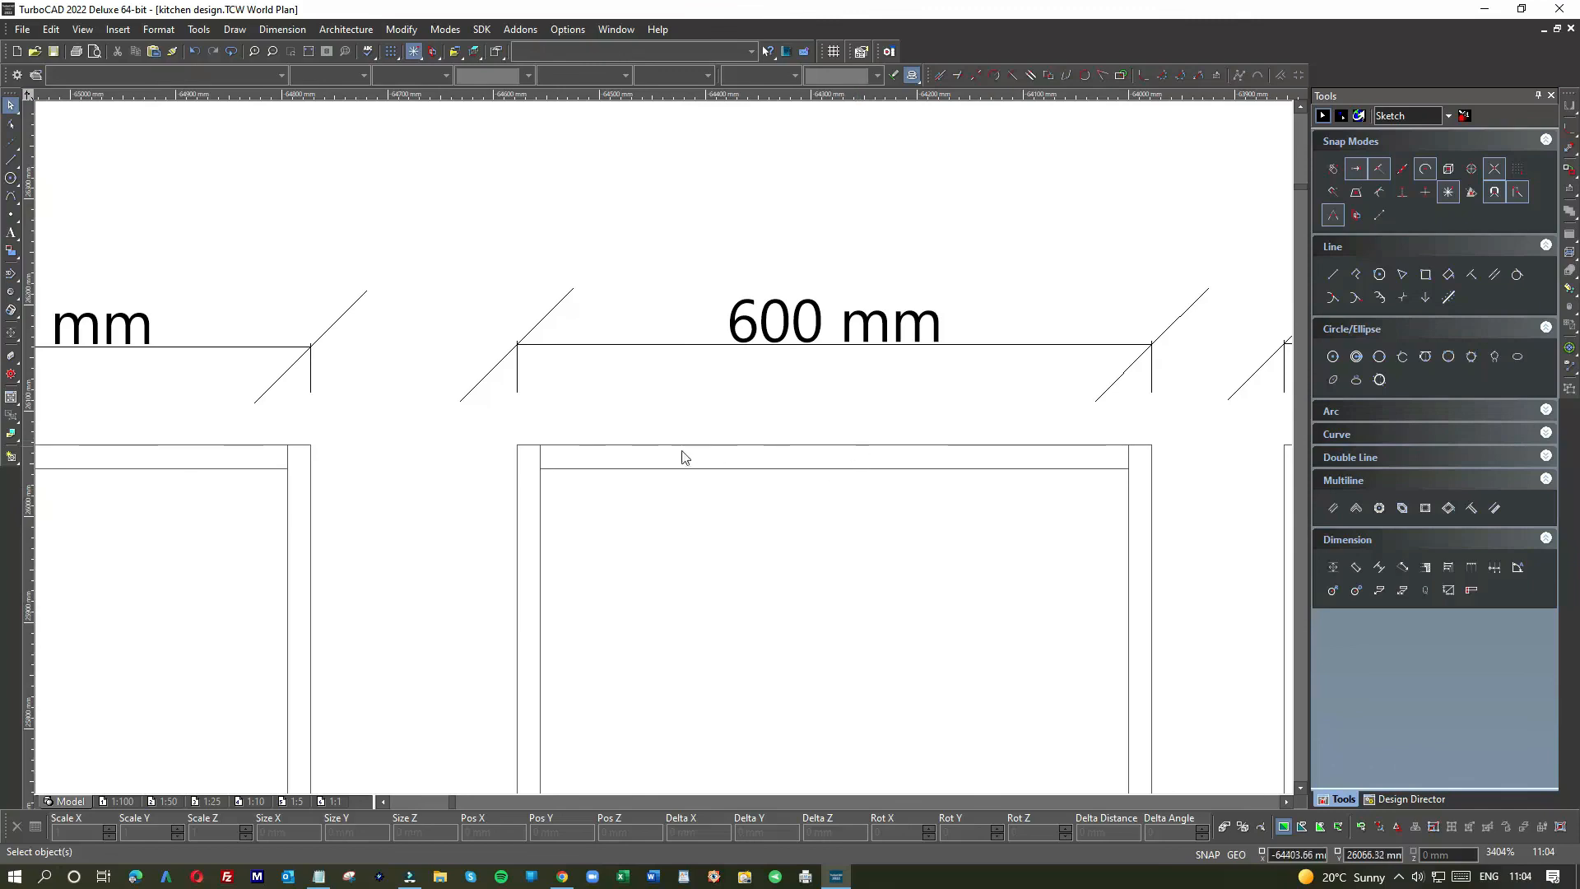
scroll(663, 452, "down", 2)
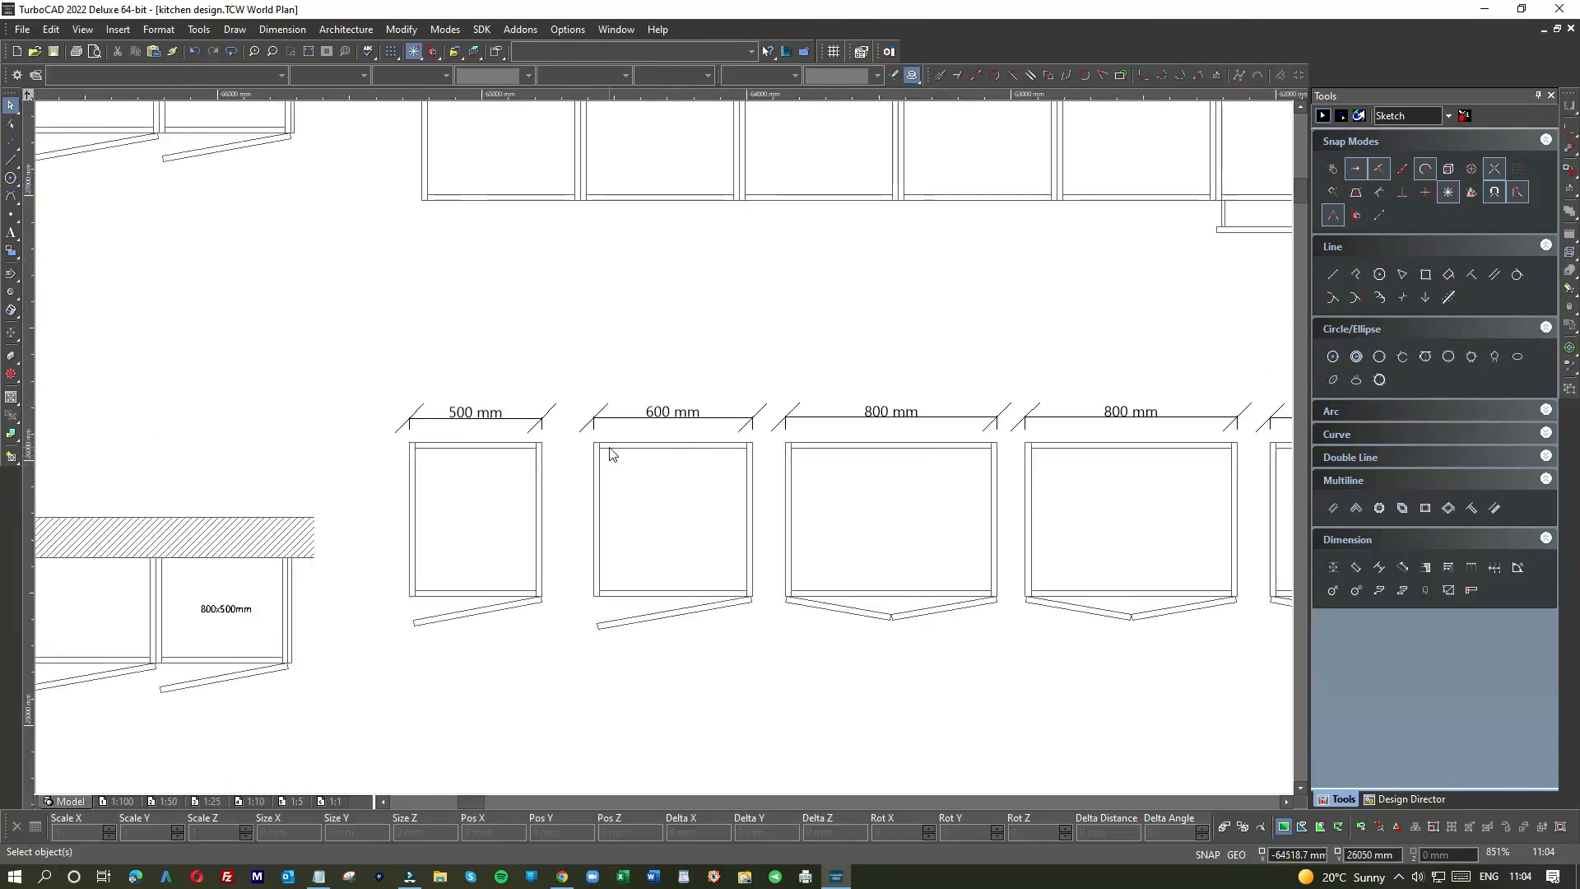
scroll(664, 454, "up", 2)
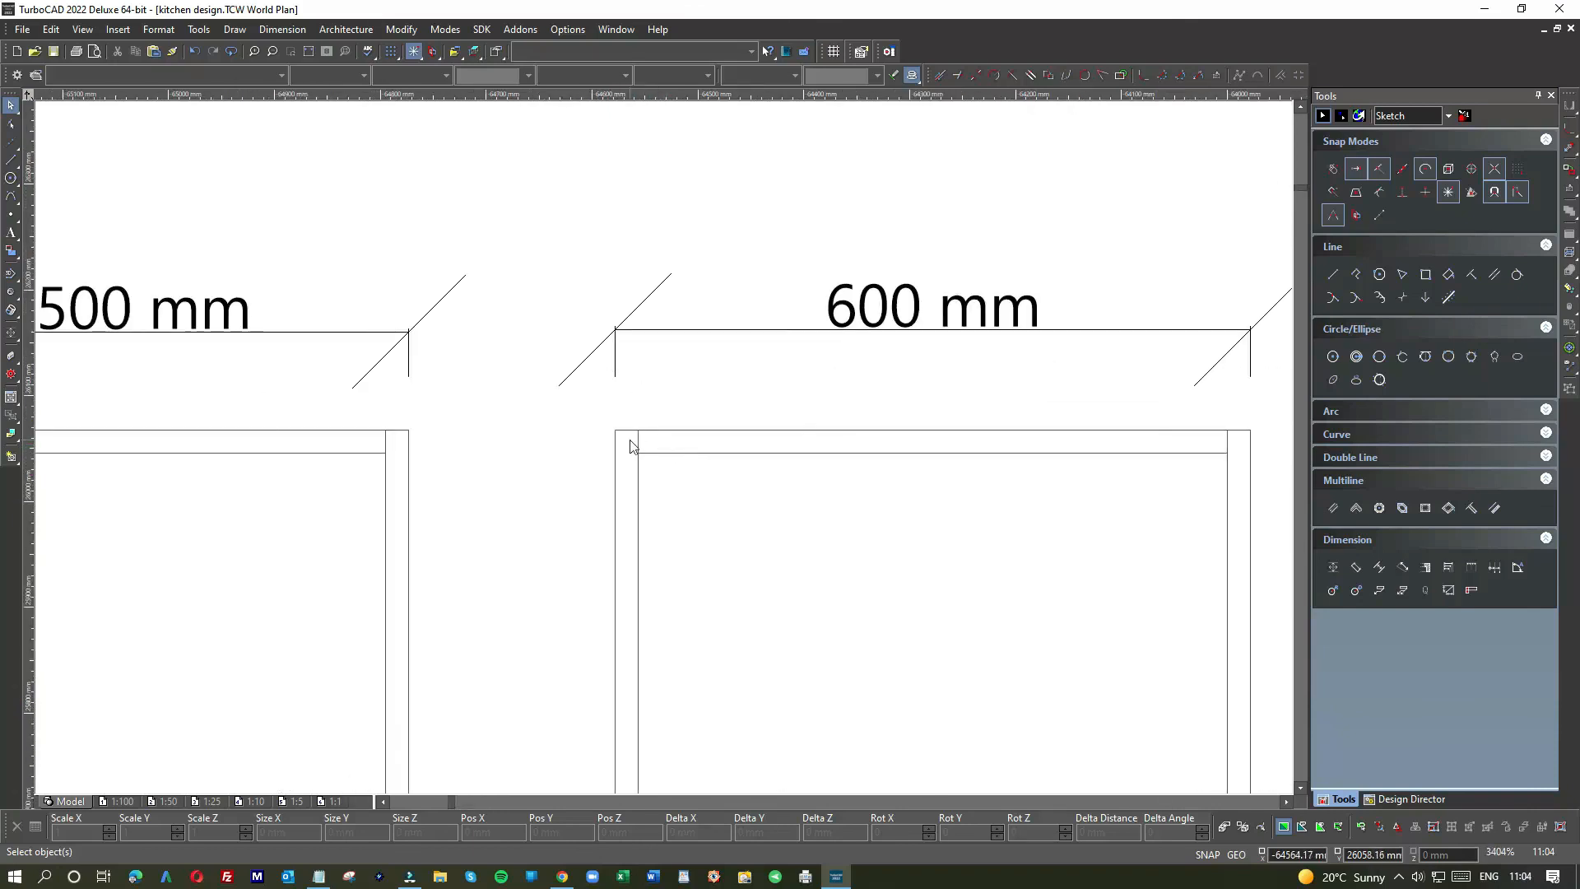
scroll(669, 448, "down", 2)
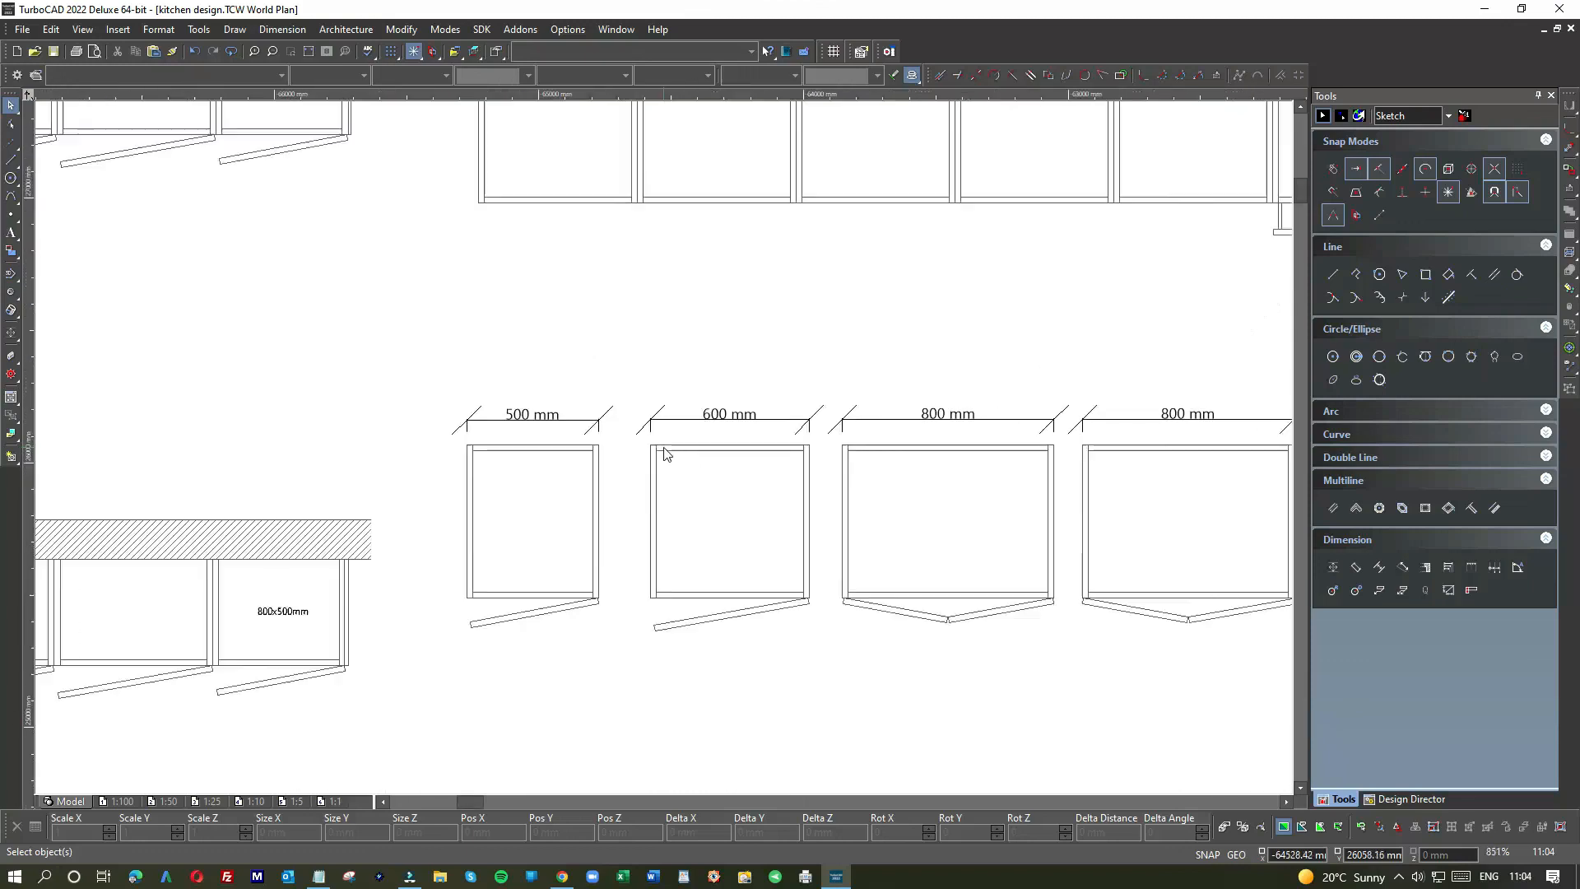
scroll(666, 454, "down", 1)
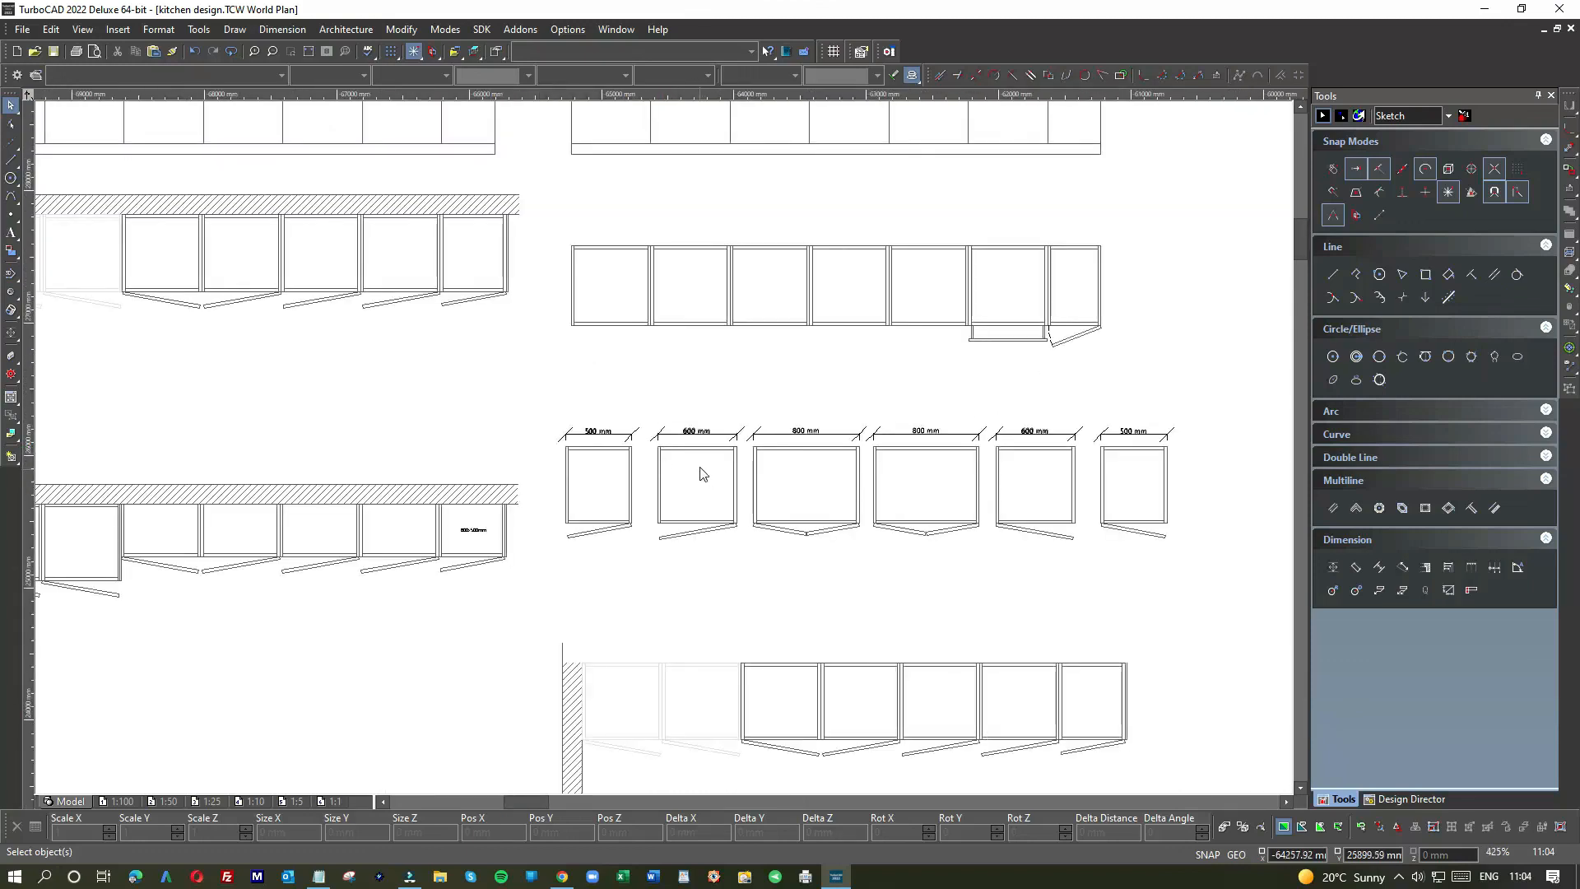
scroll(658, 444, "down", 1)
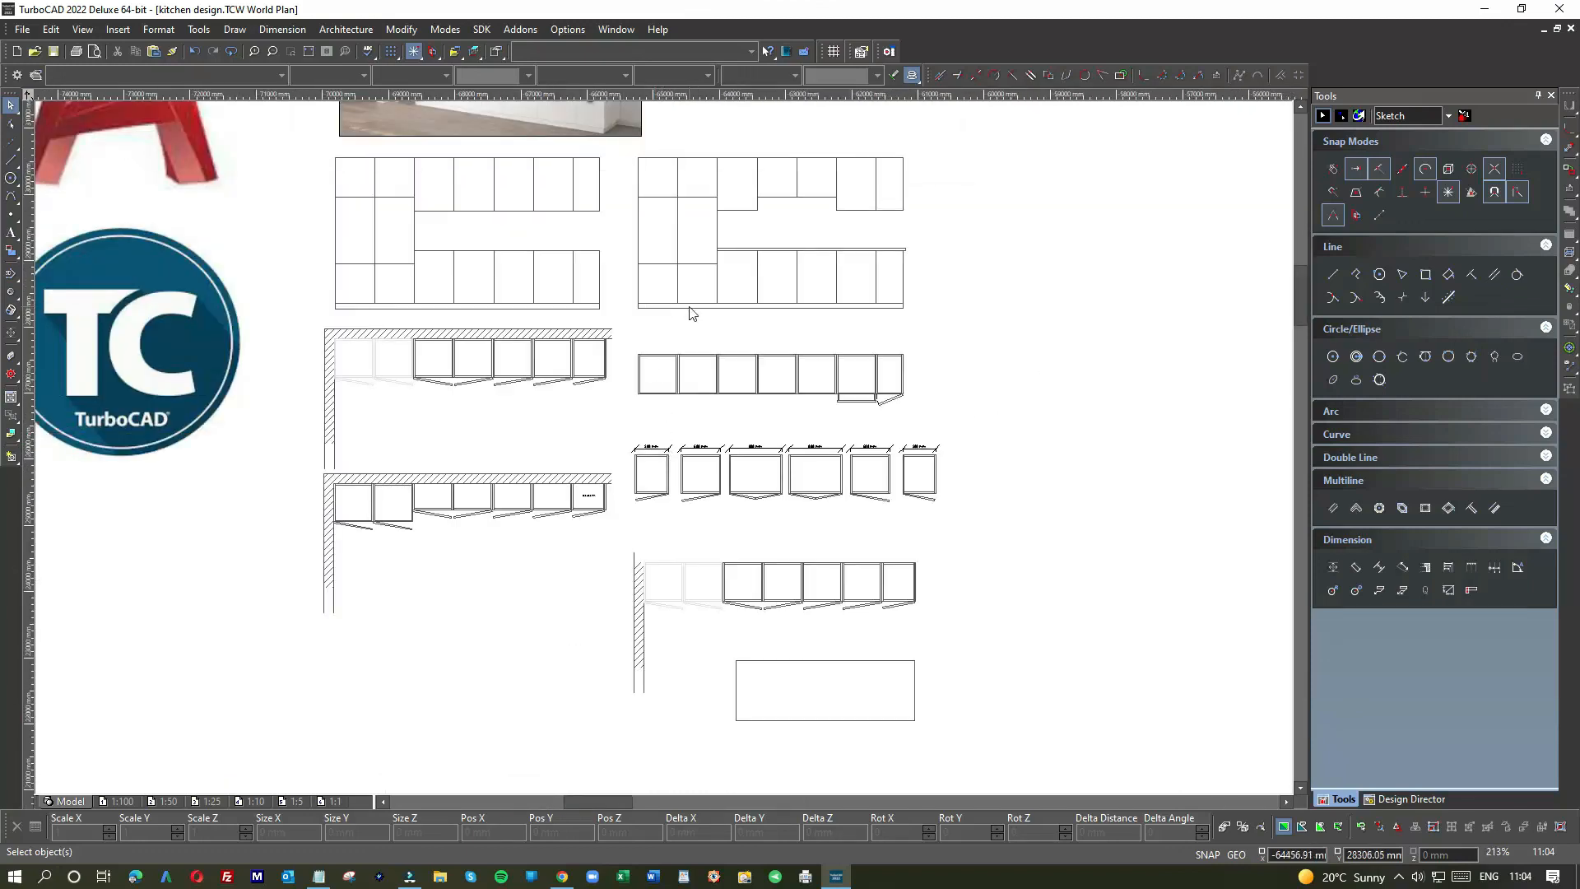
Step: Zoom out, window-select the island rectangle below the cabinet run, and delete it
scroll(666, 452, "up", 2)
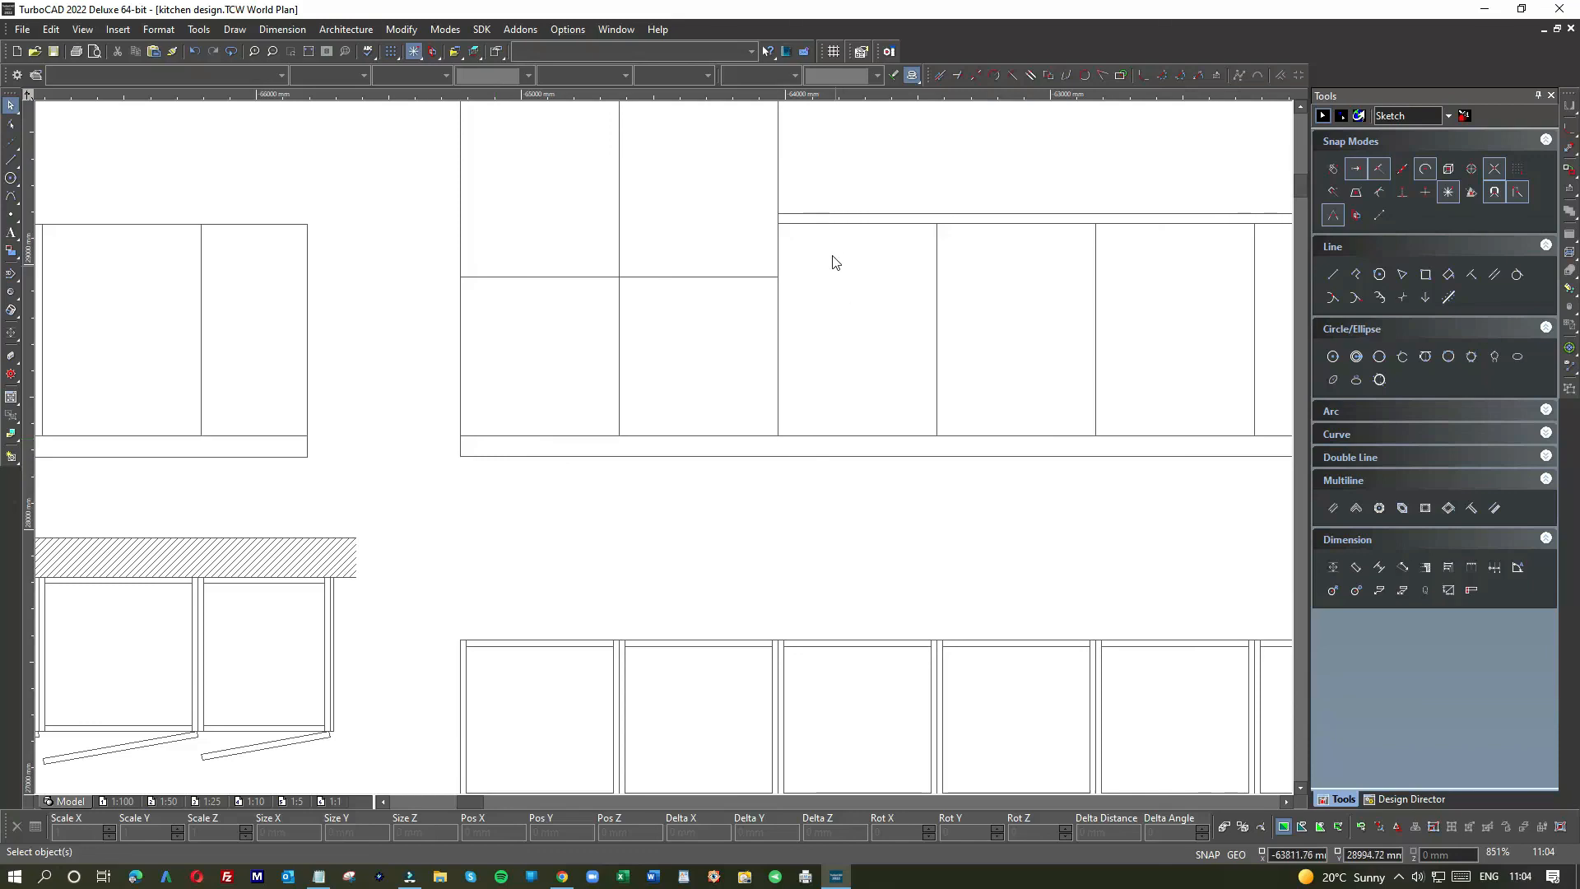
scroll(830, 441, "down", 2)
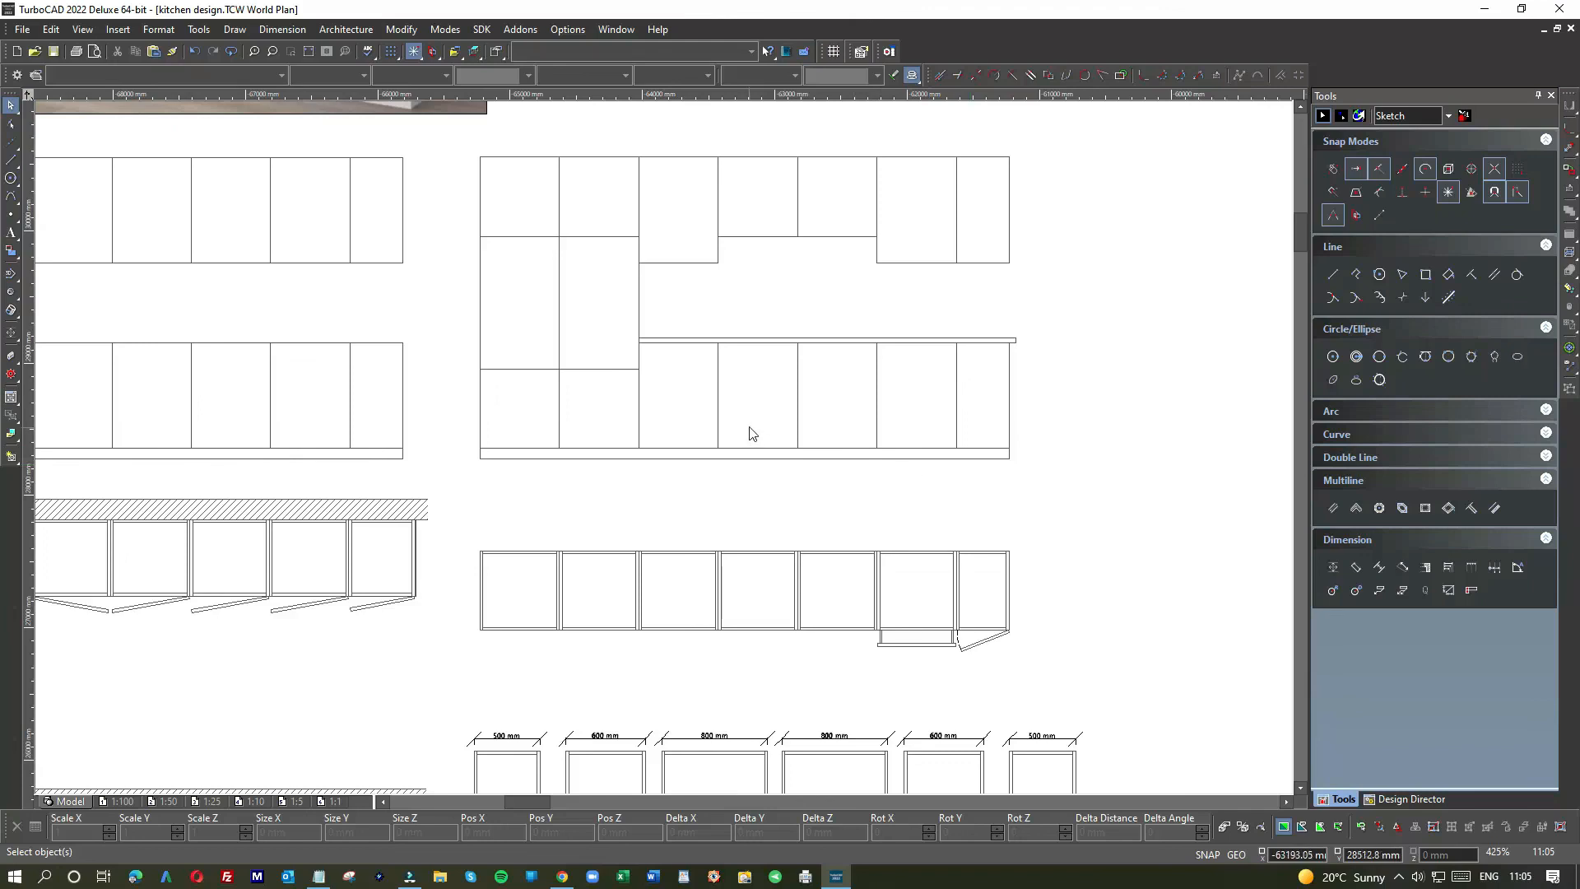
scroll(750, 434, "down", 2)
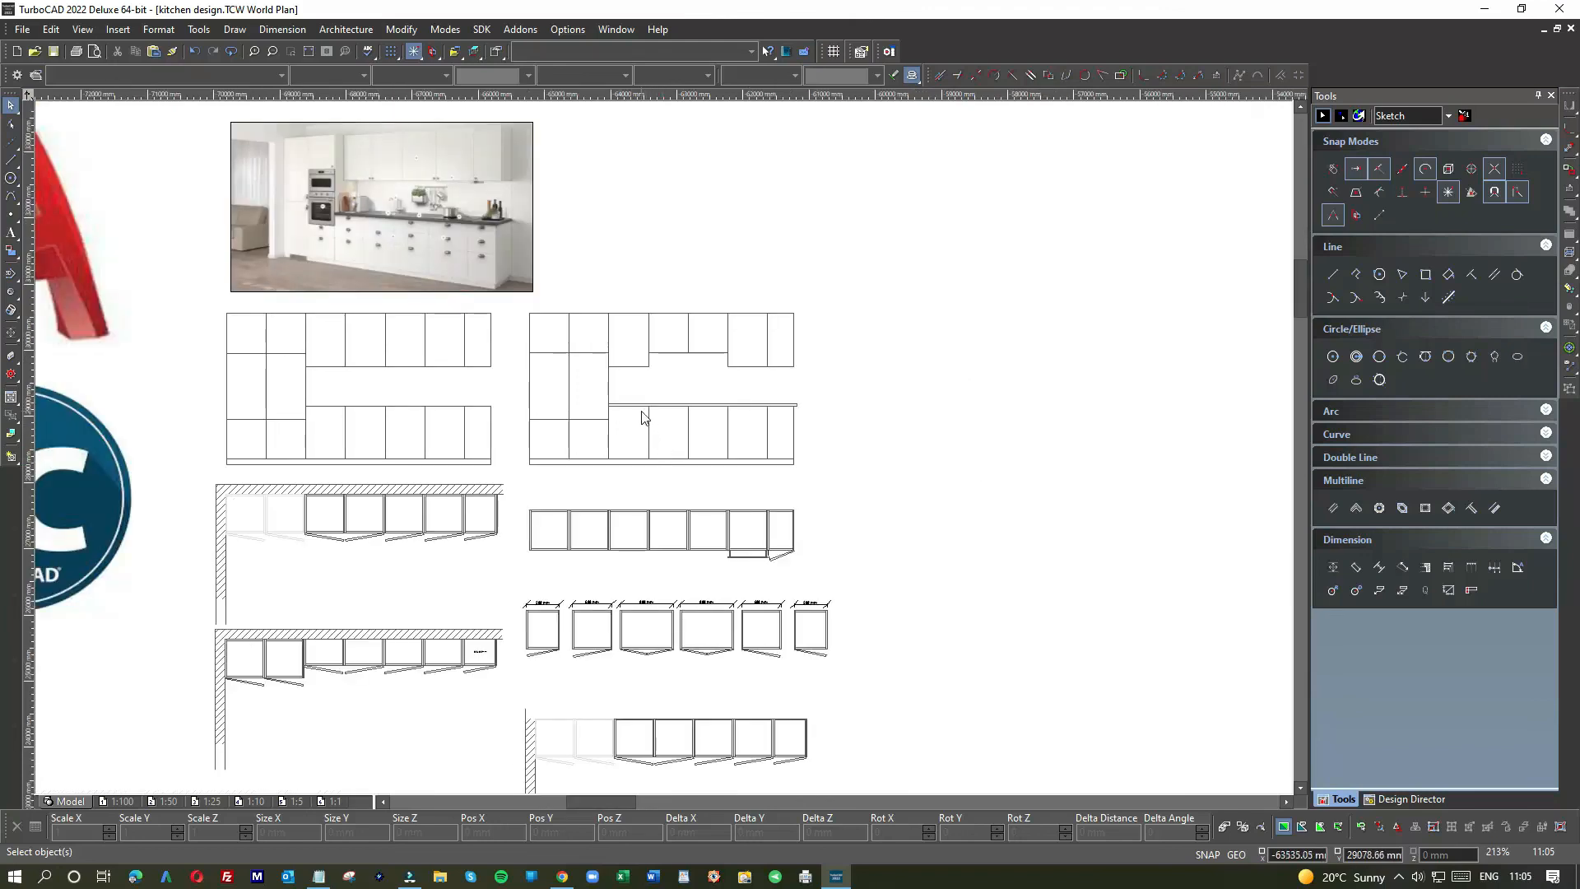
scroll(663, 445, "down", 2)
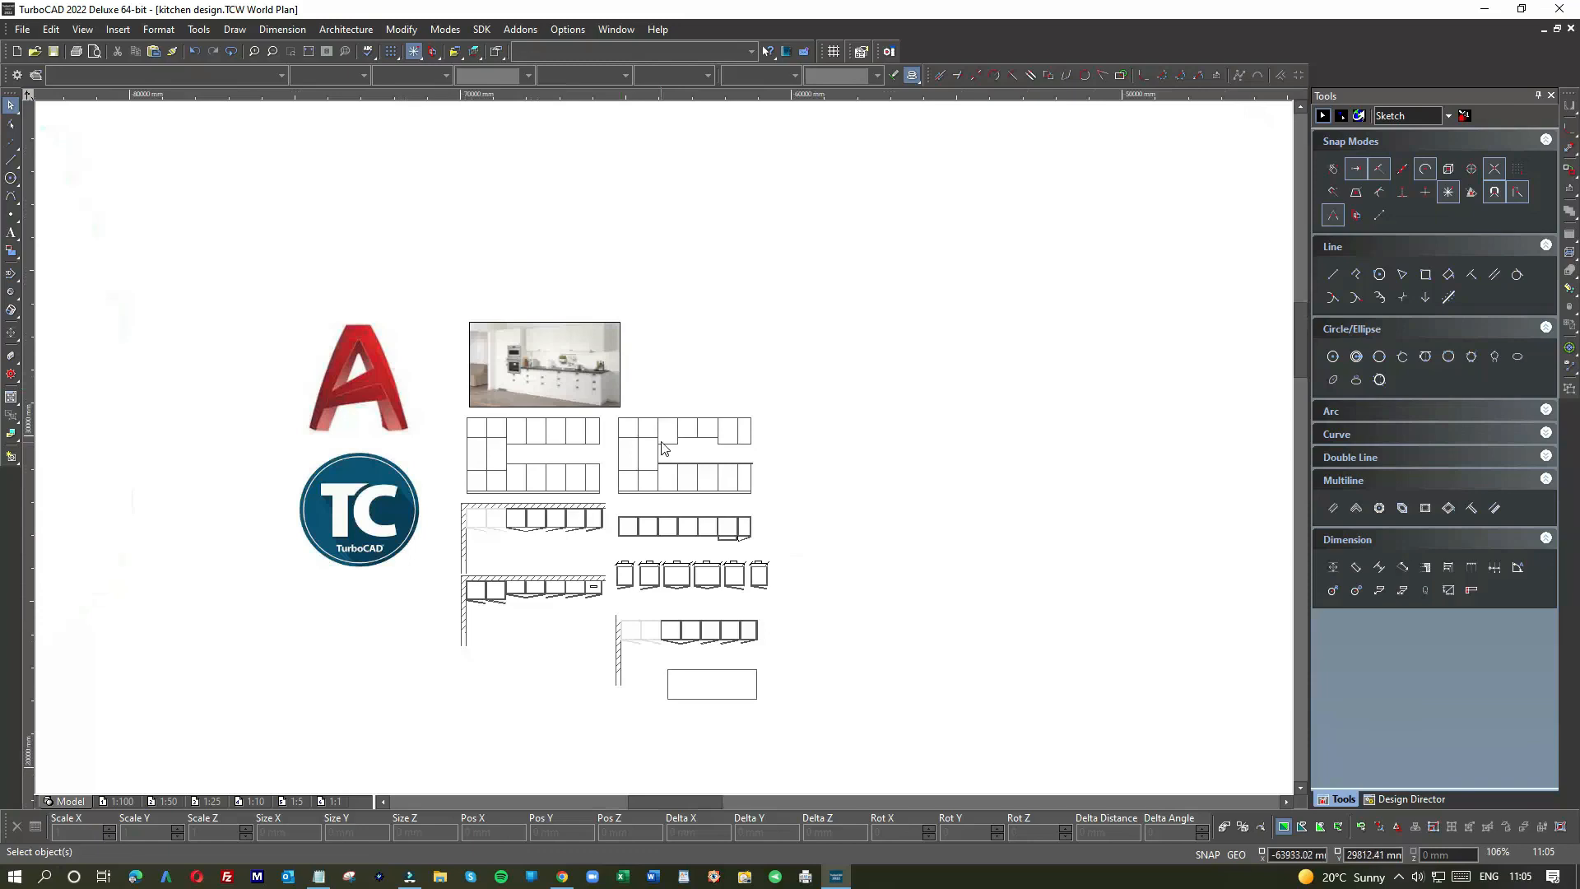
scroll(664, 452, "up", 4)
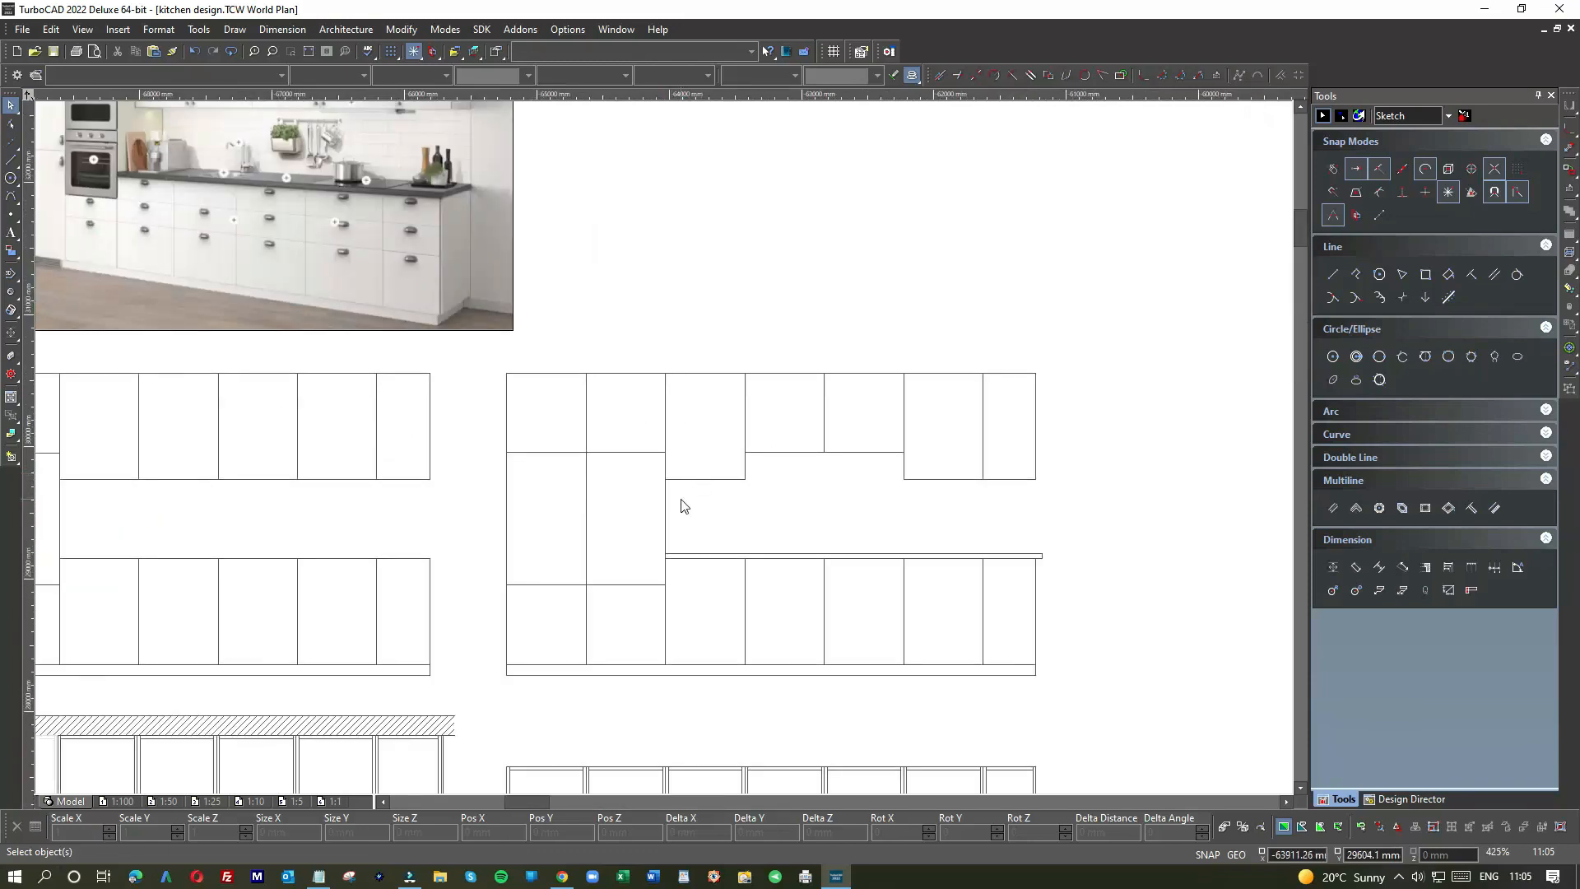
scroll(675, 486, "down", 4)
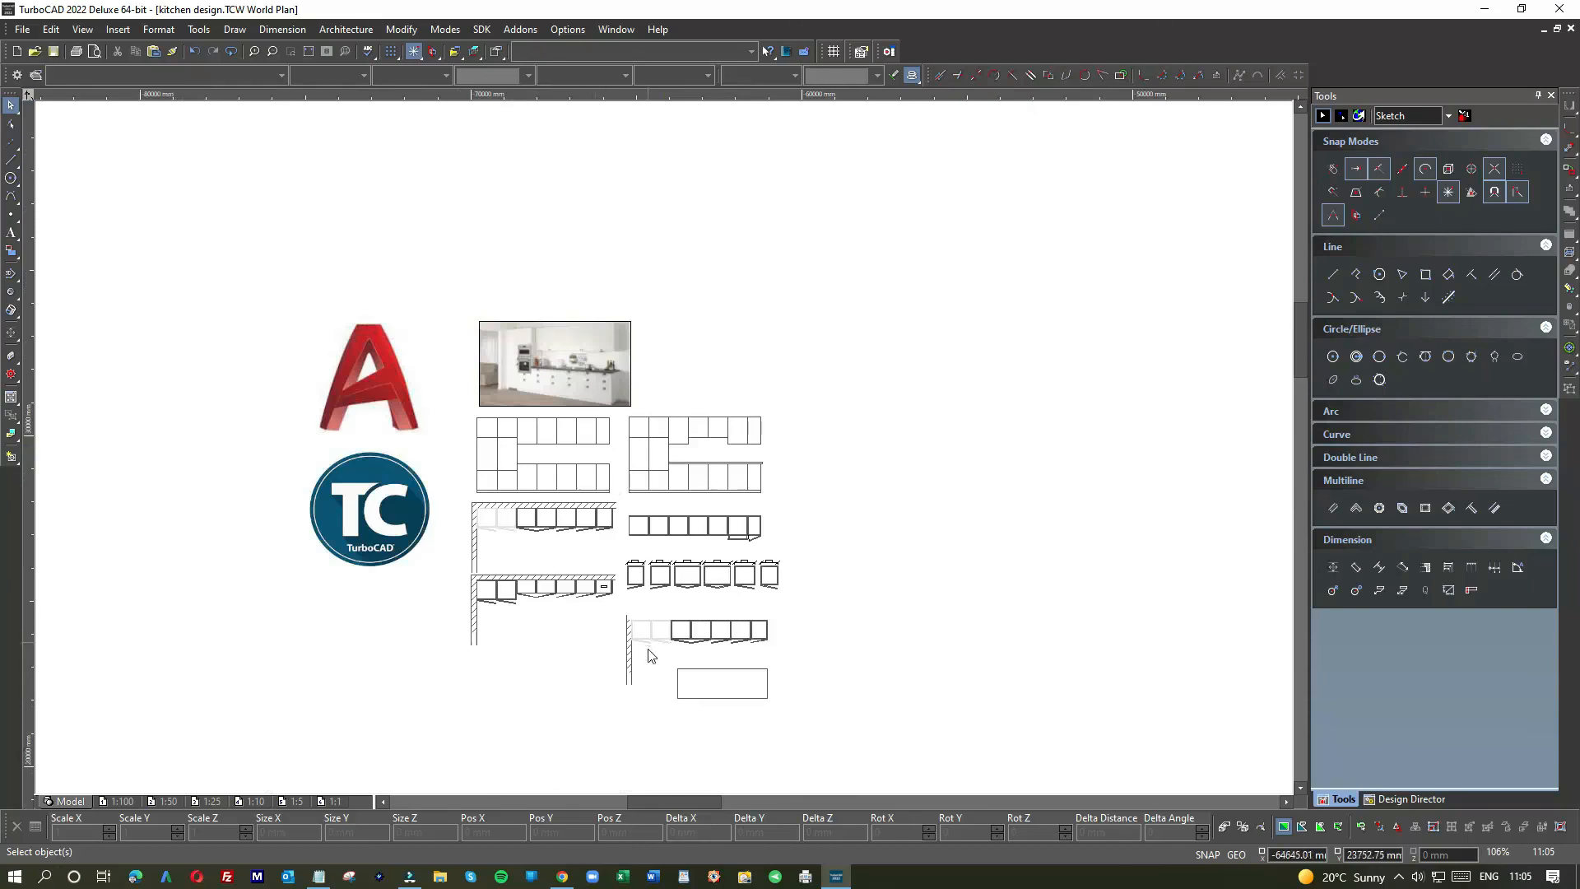
left_click(687, 673)
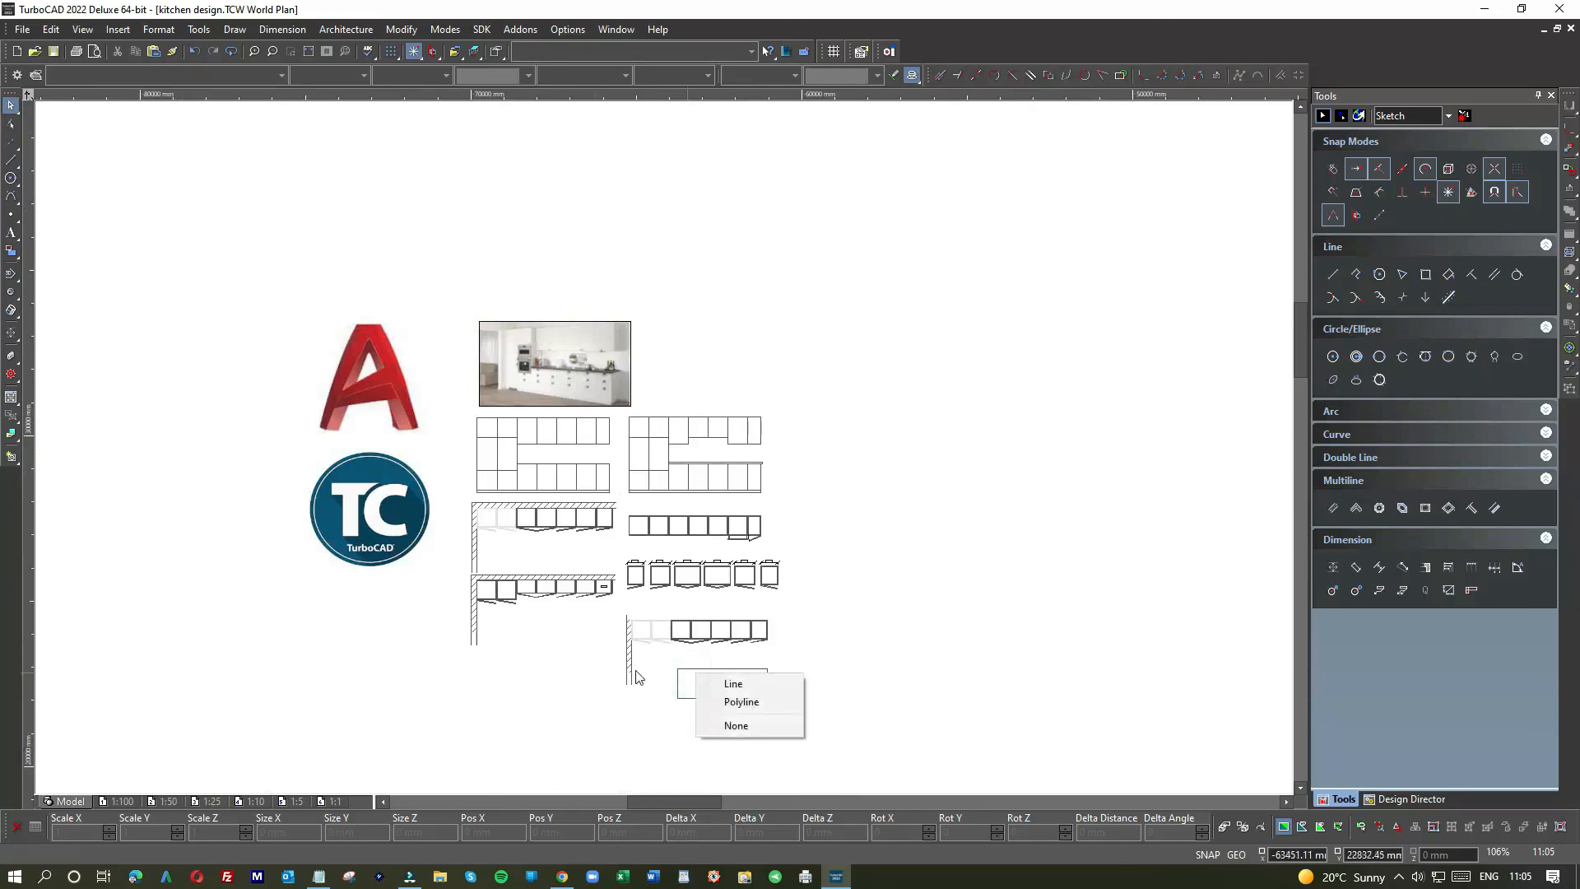
left_click_drag(656, 654, 797, 717)
key("Delete")
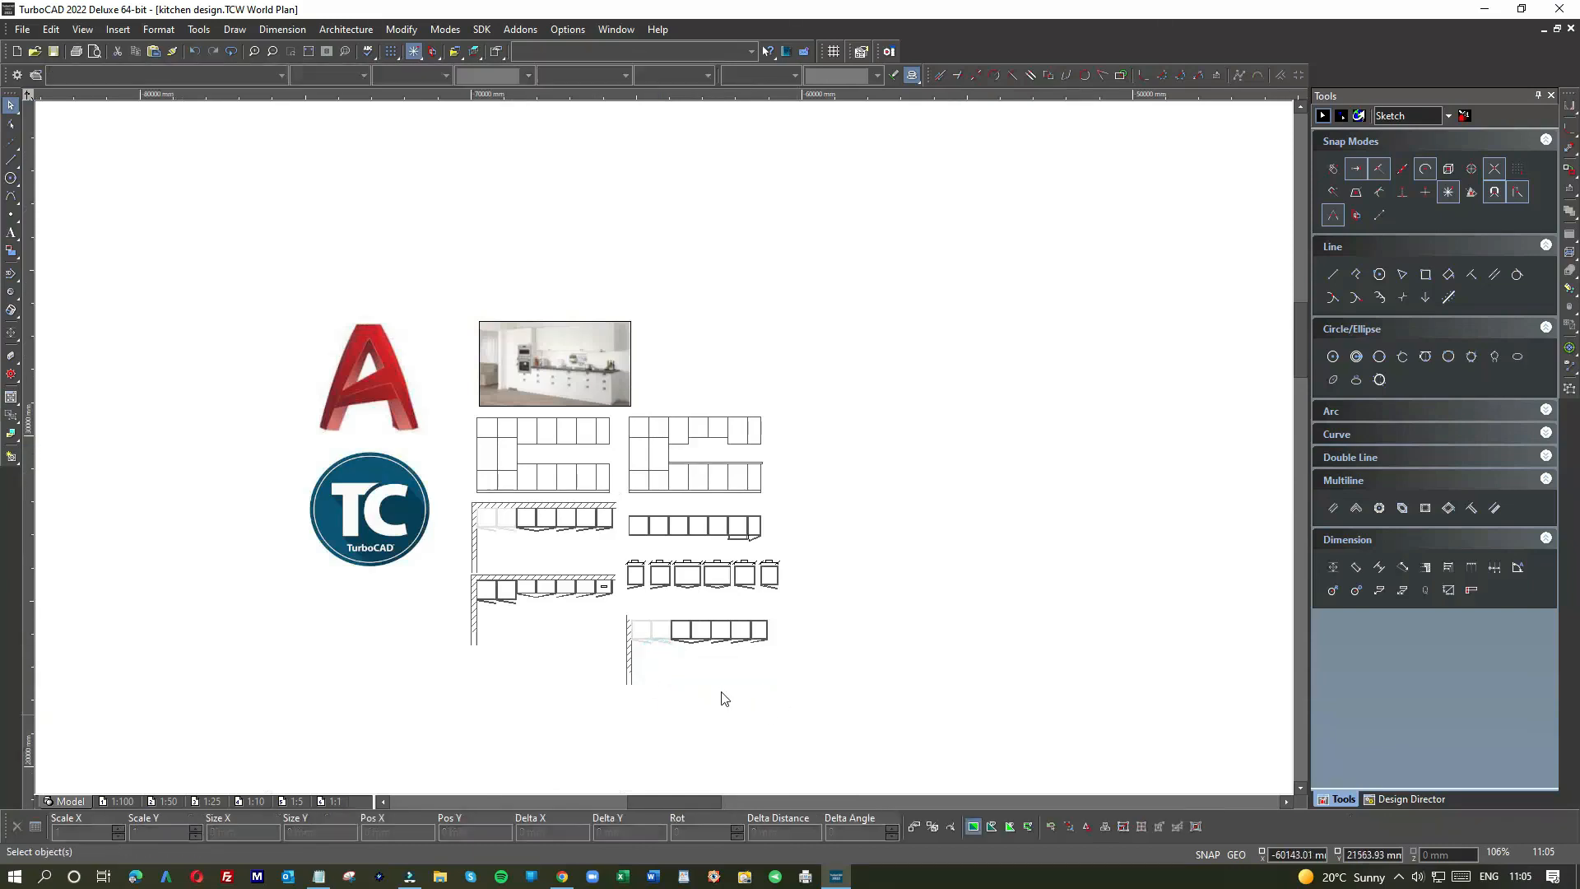